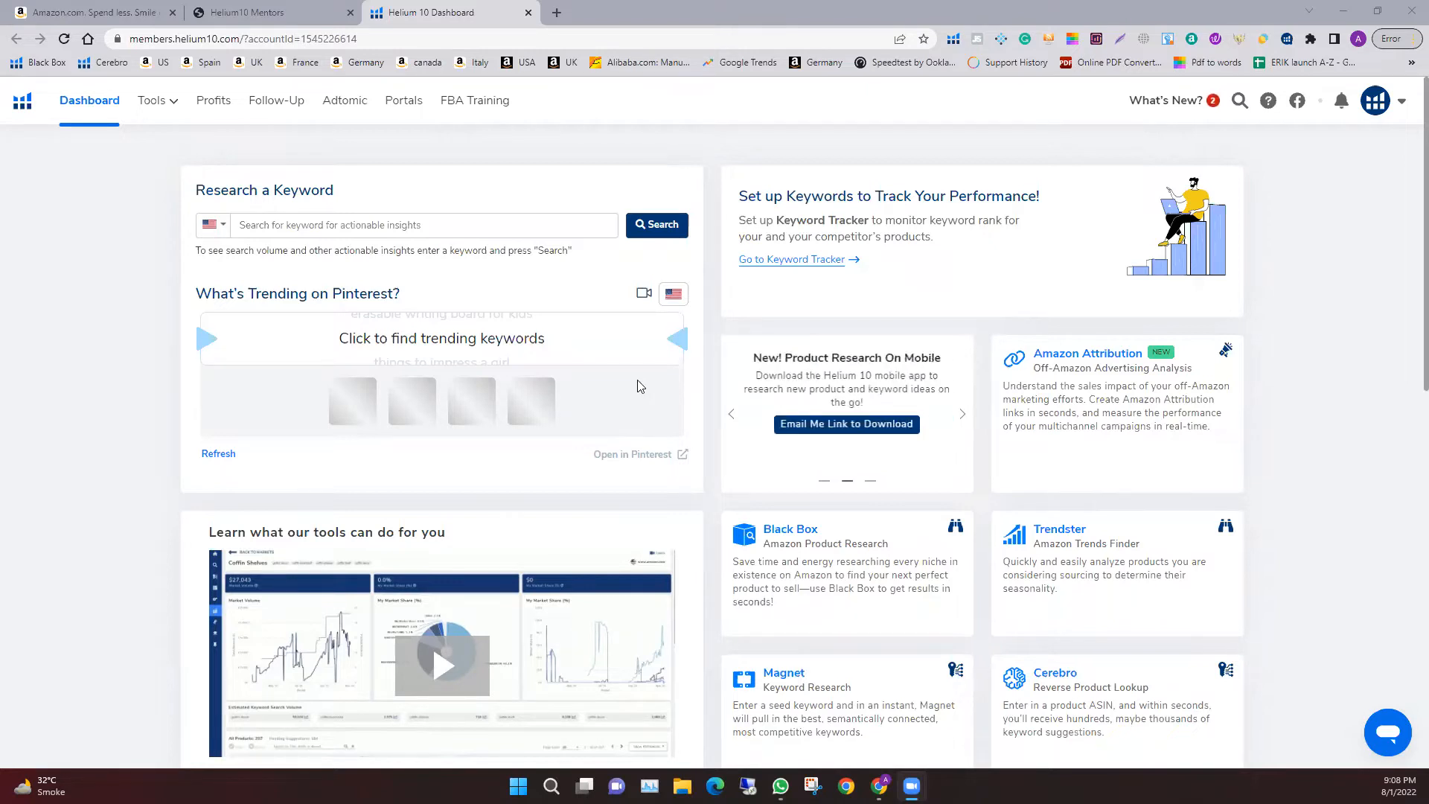
# Switch to the Bamboo steamer keywords workbook in Excel, enable editing and dismiss the pop-up window
pyautogui.moveTo(780, 786)
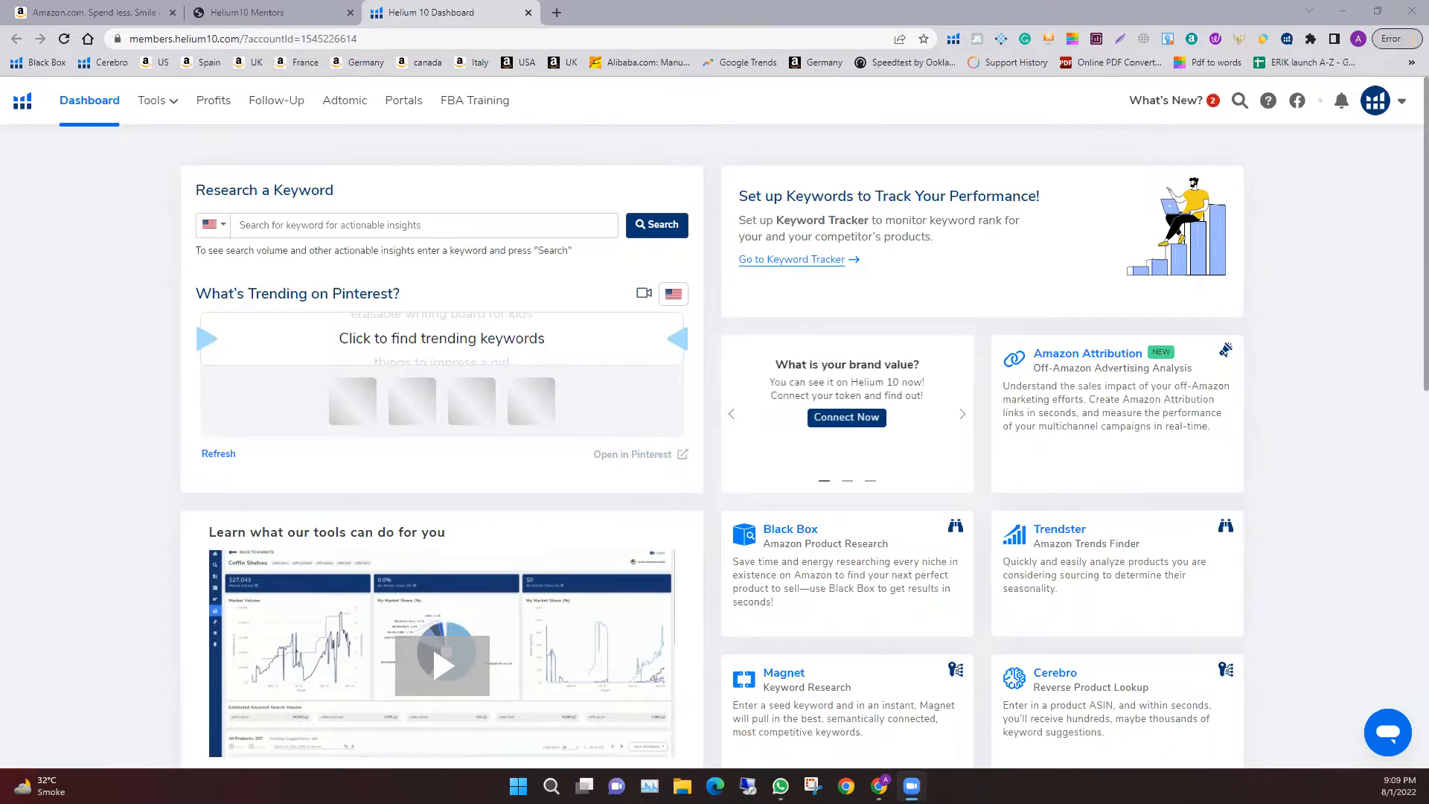
pyautogui.hotkey('alt', 'Tab')
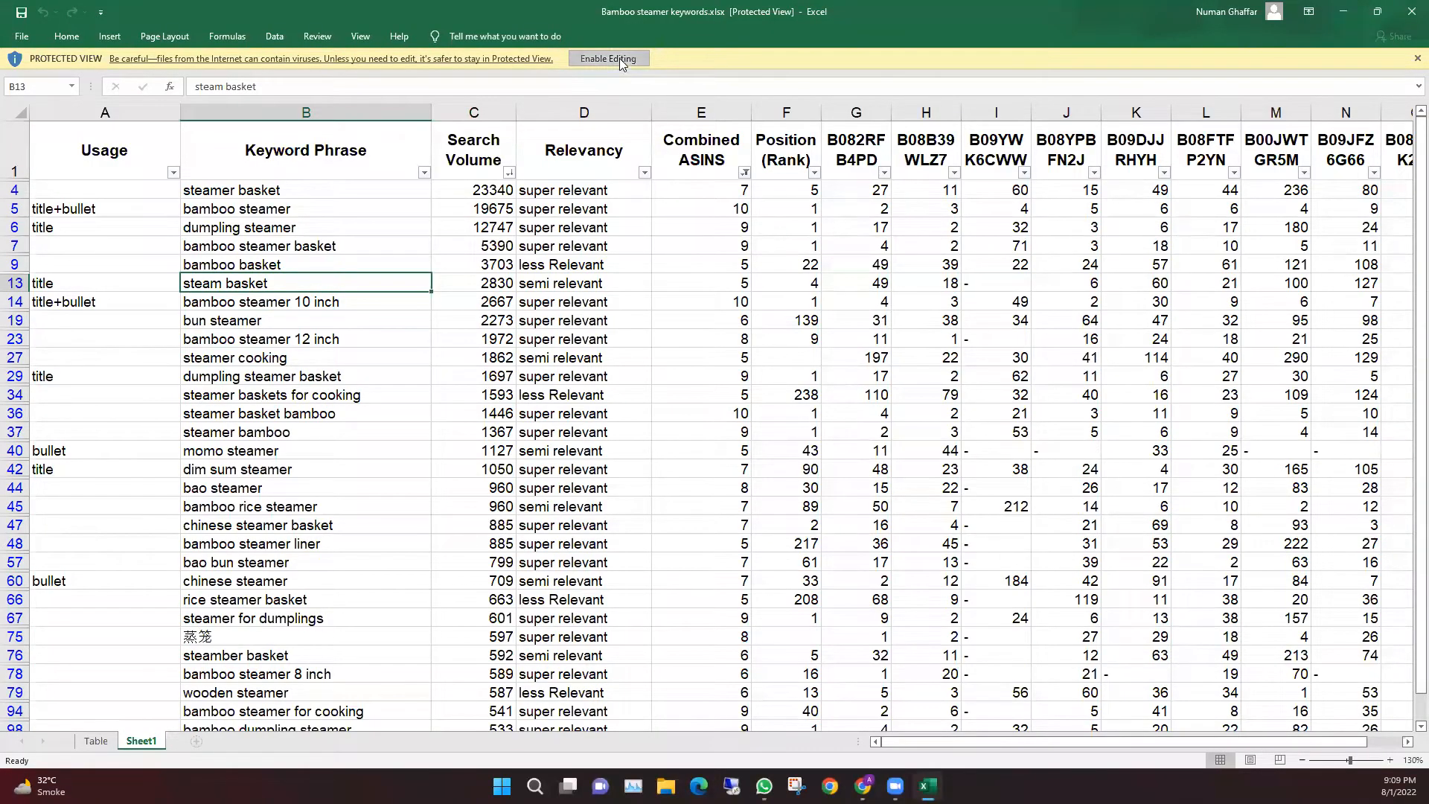
pyautogui.click(619, 58)
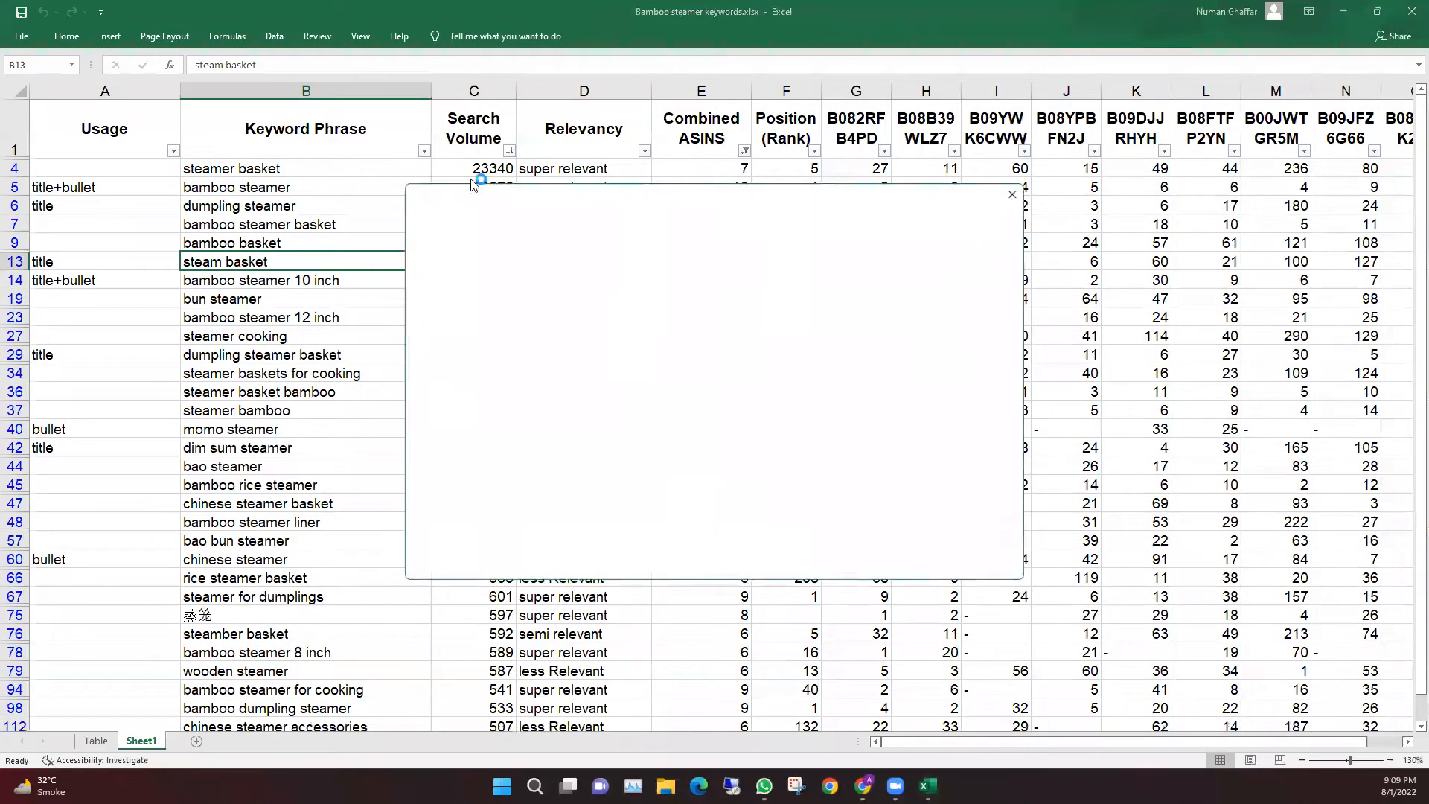
pyautogui.click(1013, 194)
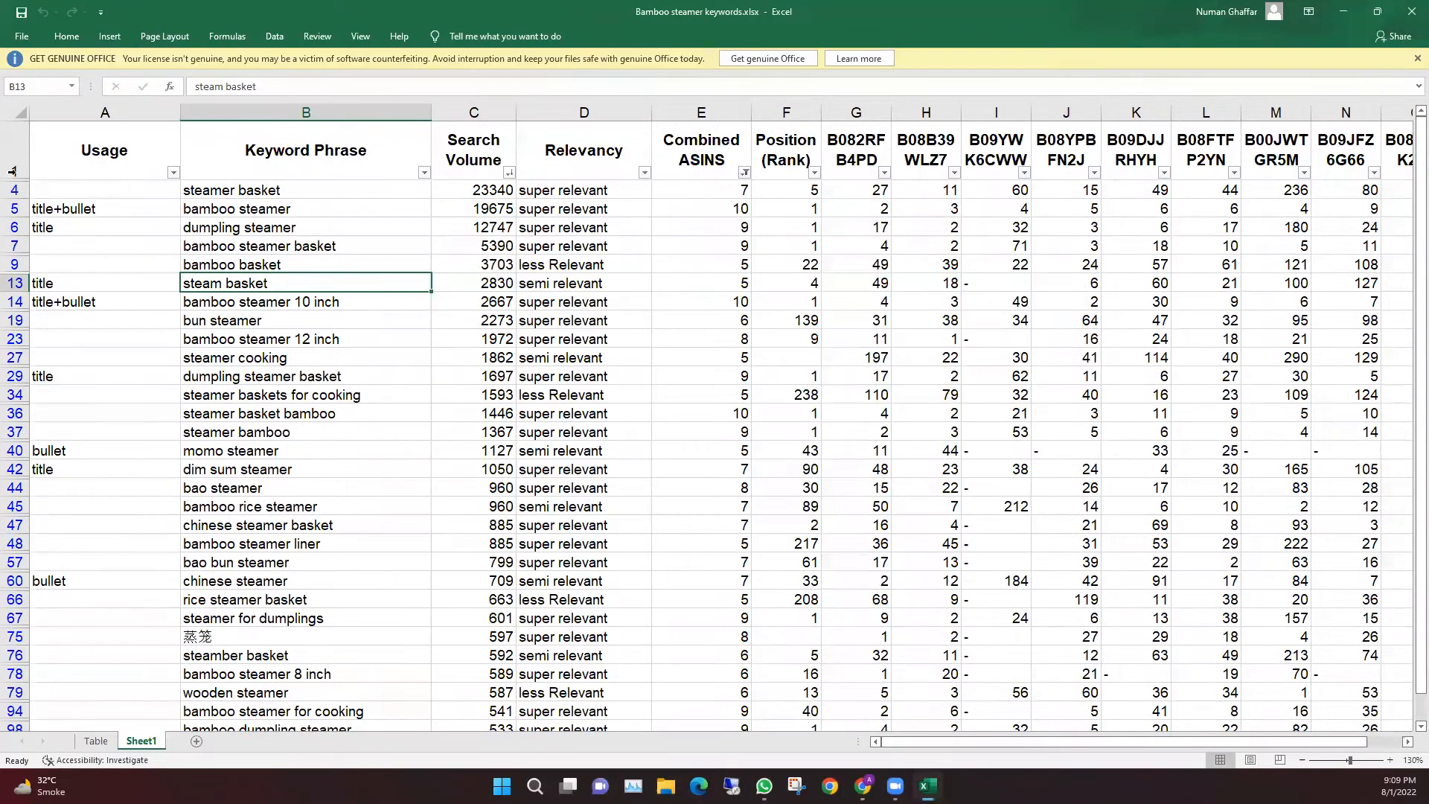
# Look through the filtered keyword phrases and their relevancy ratings on Sheet1
pyautogui.scroll(-7, 213, 437)
pyautogui.scroll(8, 214, 439)
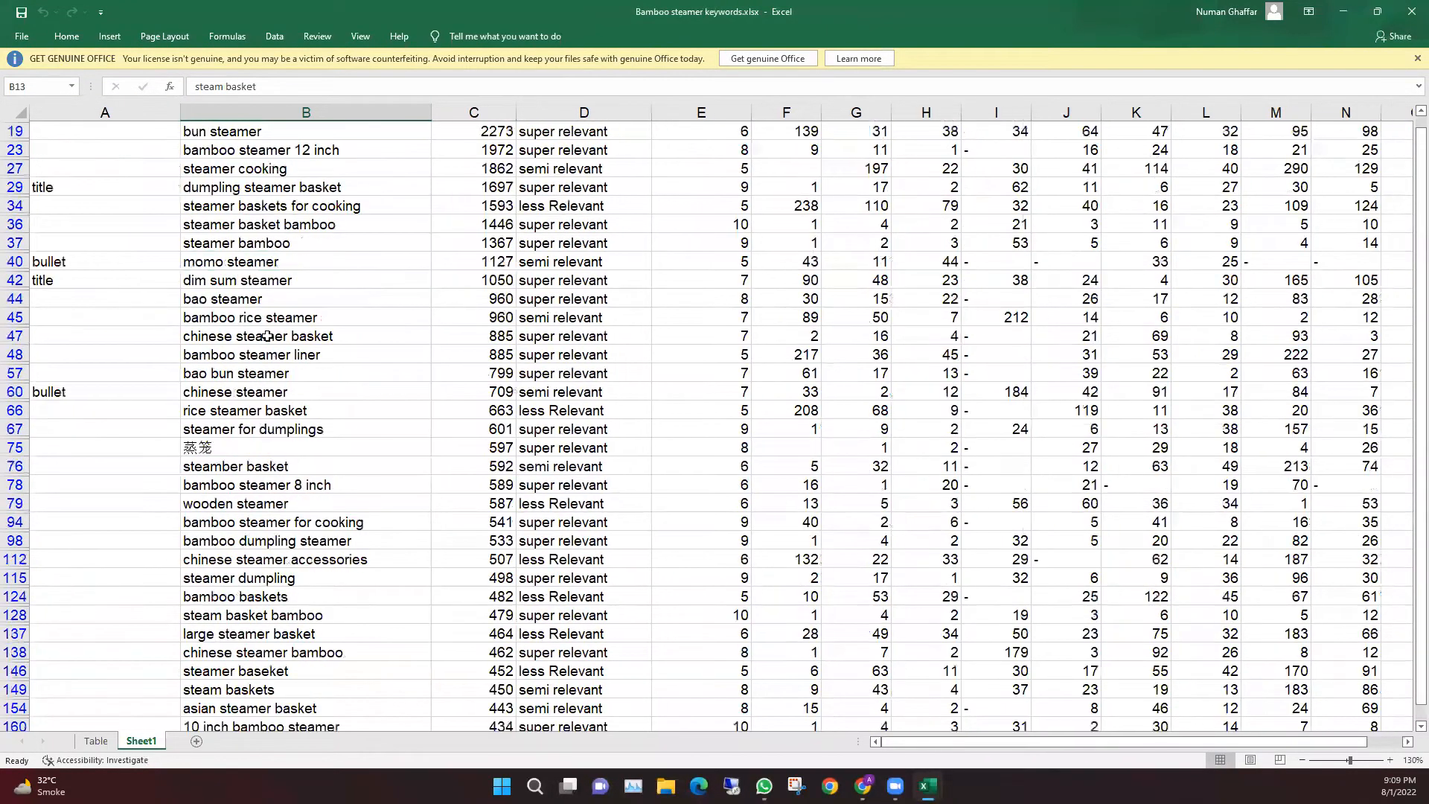
pyautogui.click(317, 111)
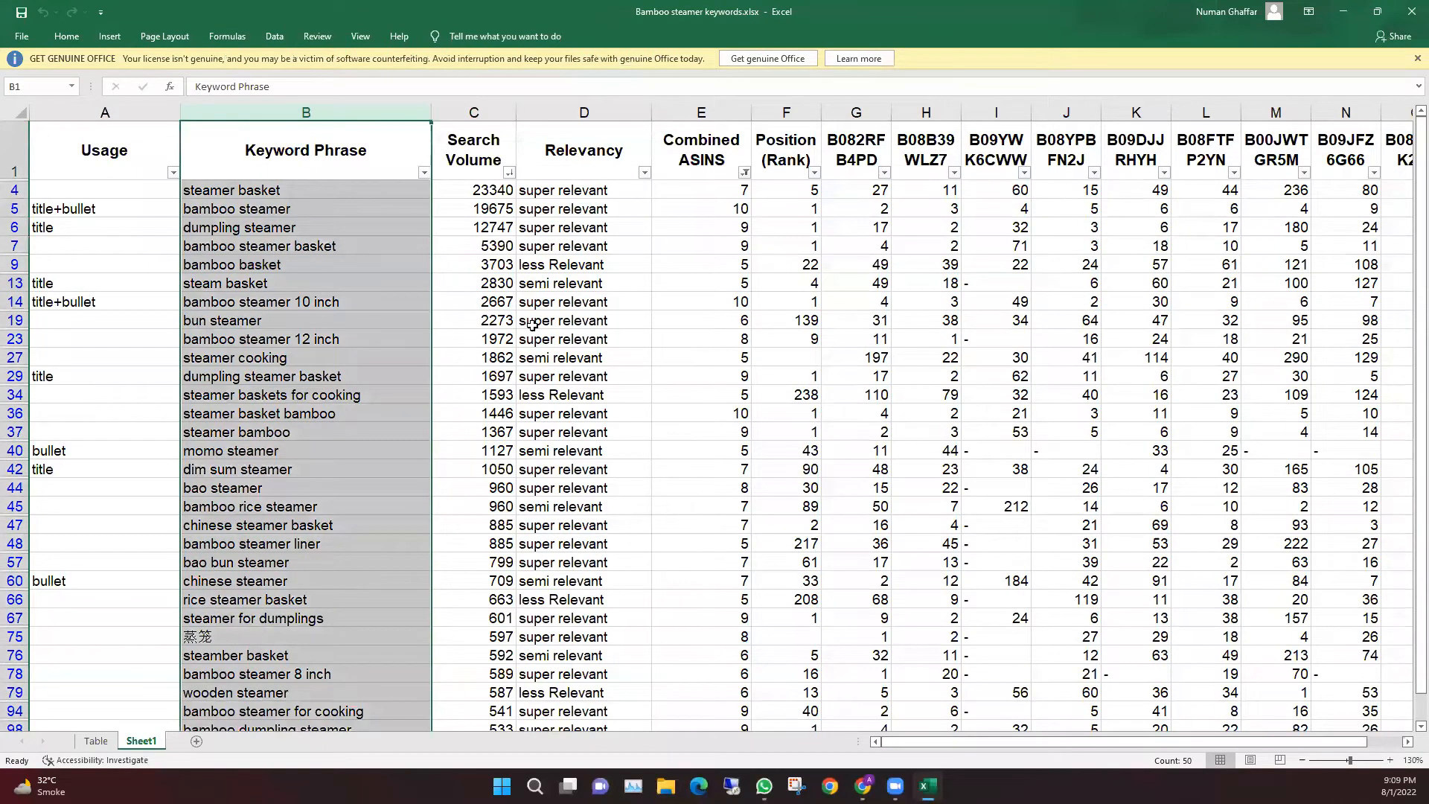
pyautogui.scroll(-8, 565, 402)
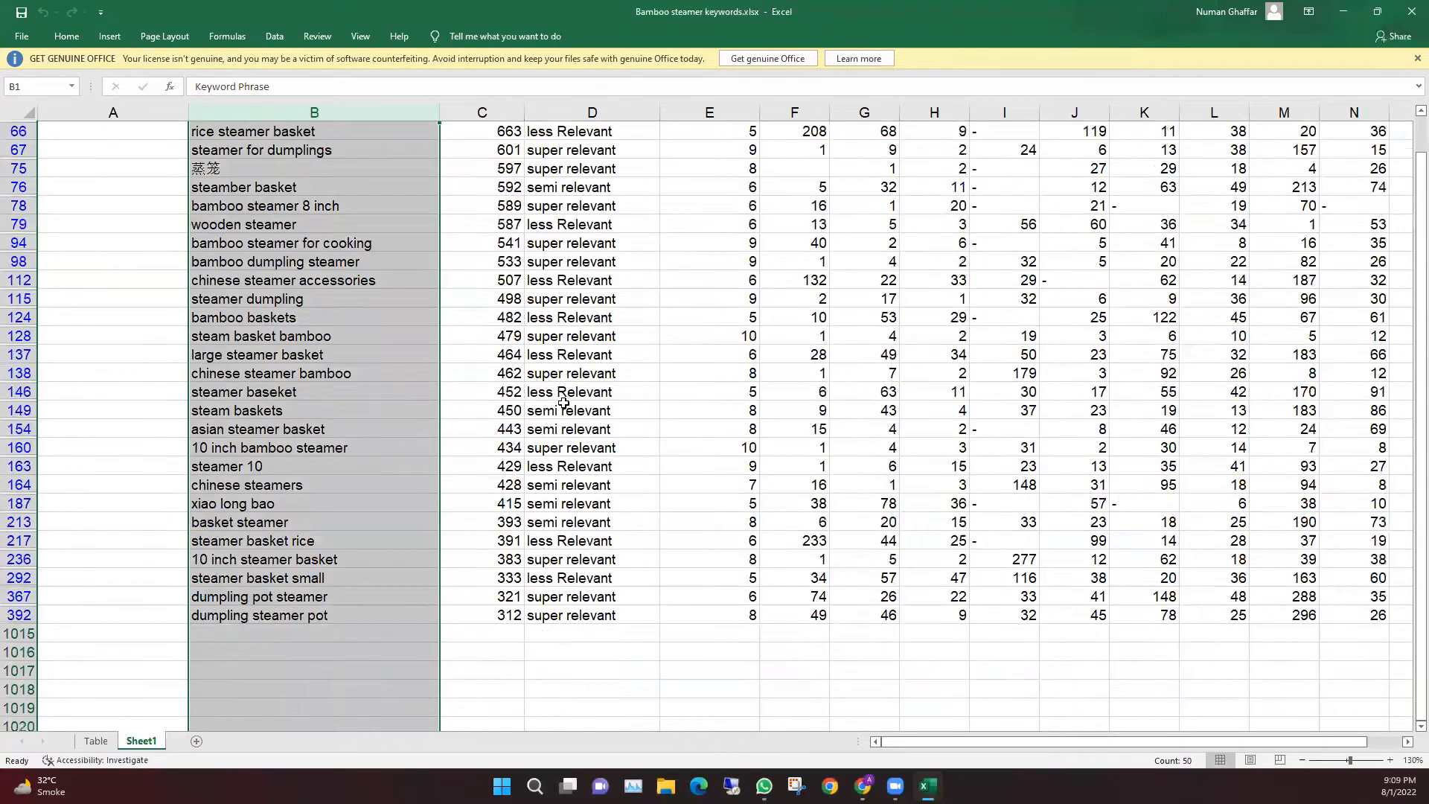
pyautogui.scroll(7, 586, 498)
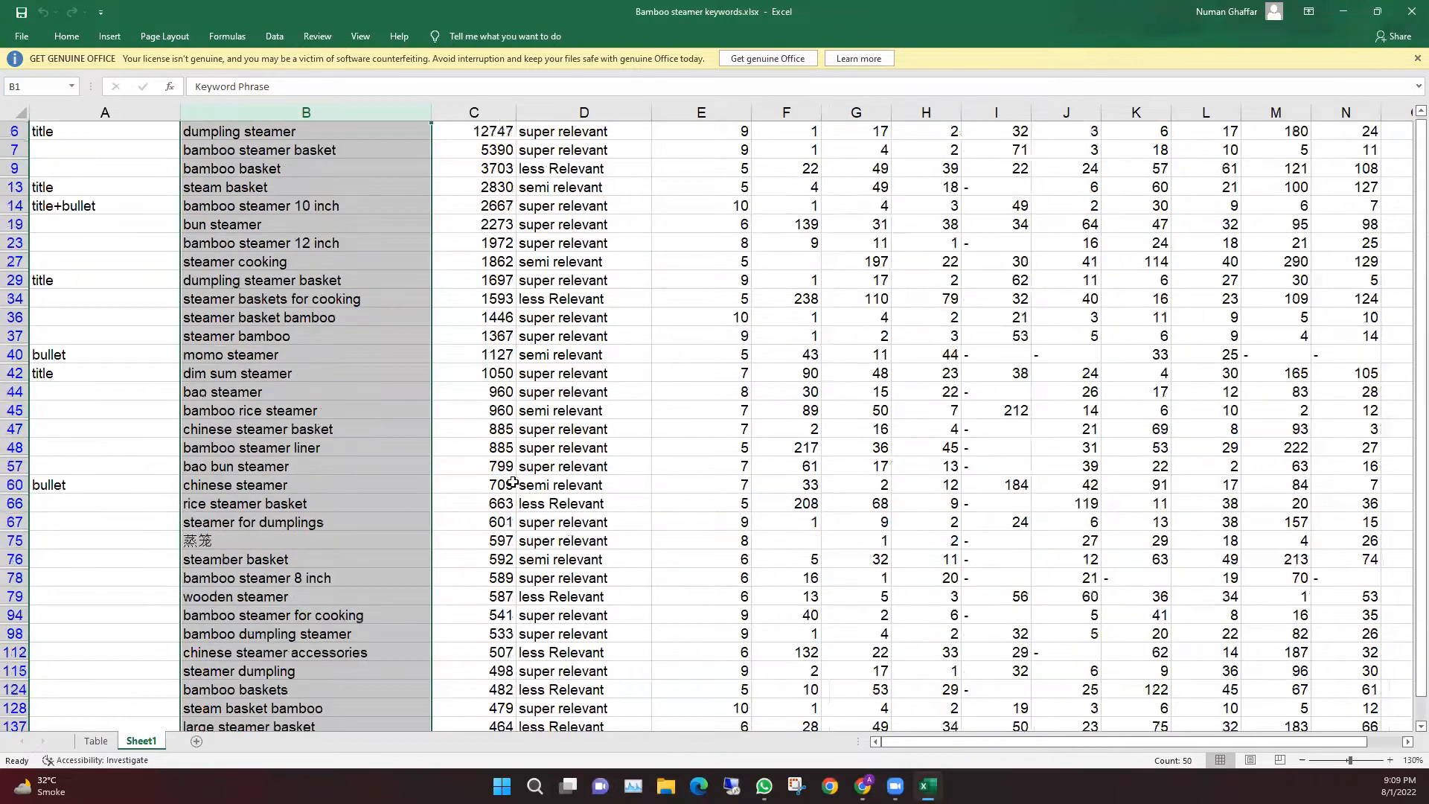
pyautogui.scroll(3, 513, 482)
pyautogui.click(283, 286)
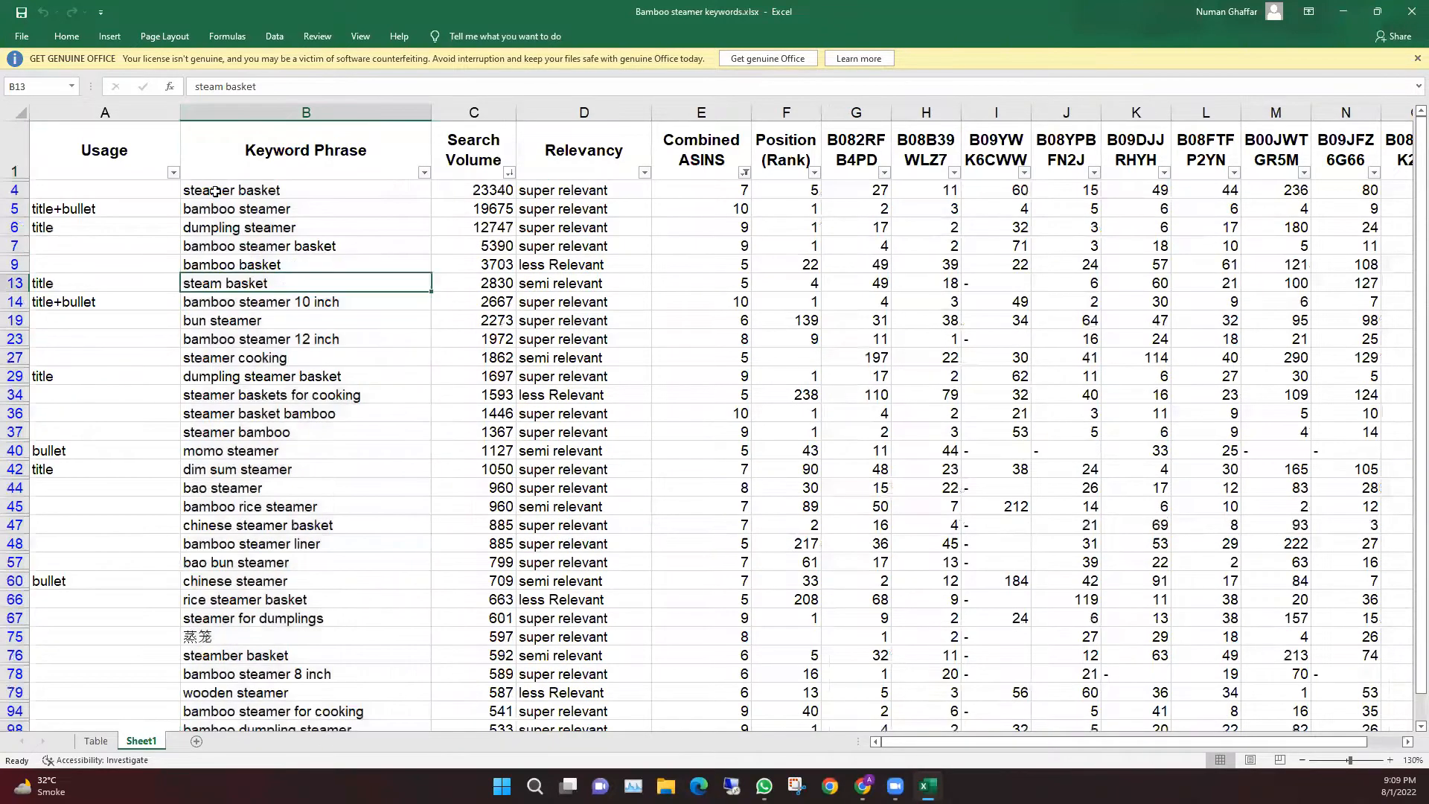
pyautogui.click(215, 192)
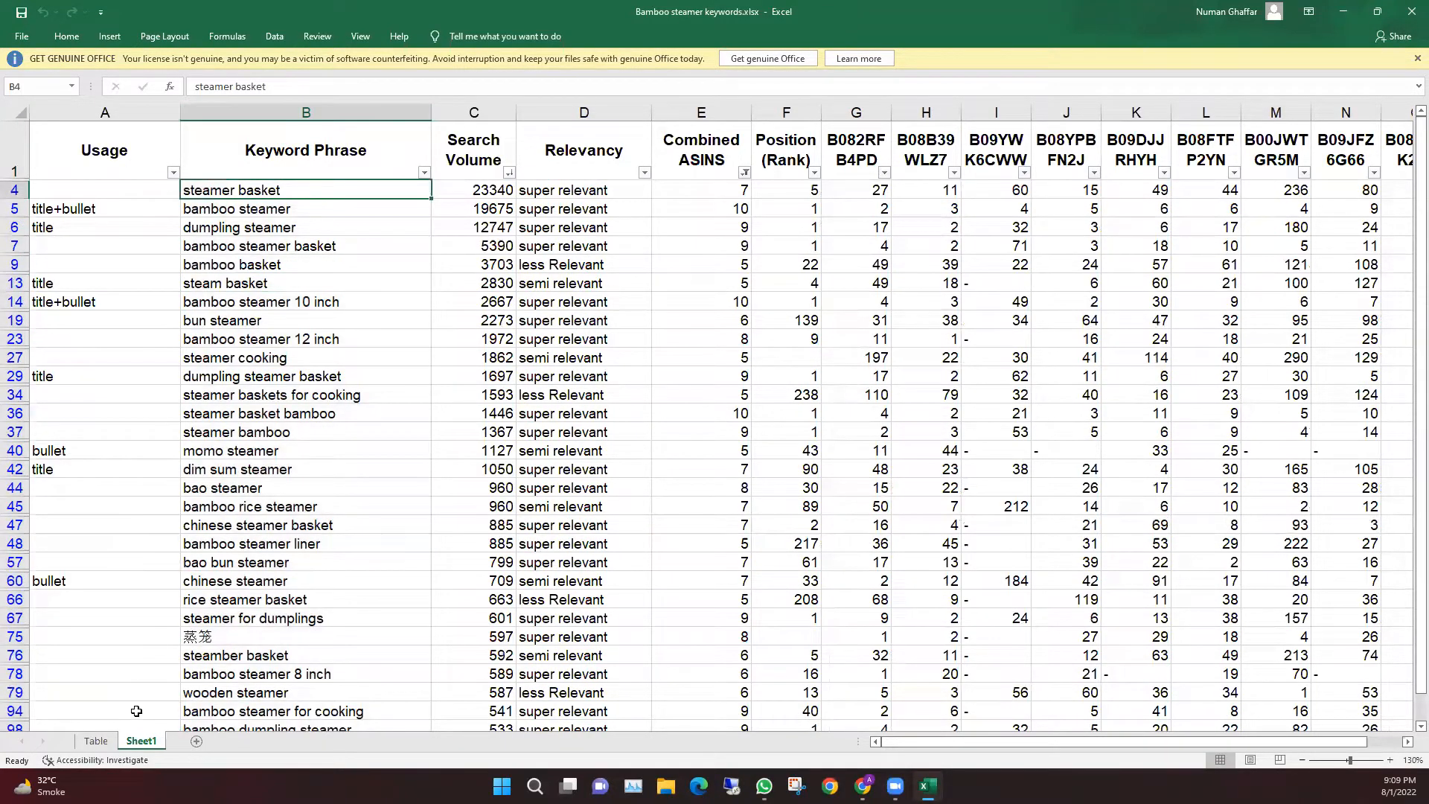
# Widen the Keyword Phrase column on the Table sheet so that each phrase fits on one line
pyautogui.click(96, 741)
pyautogui.click(78, 112)
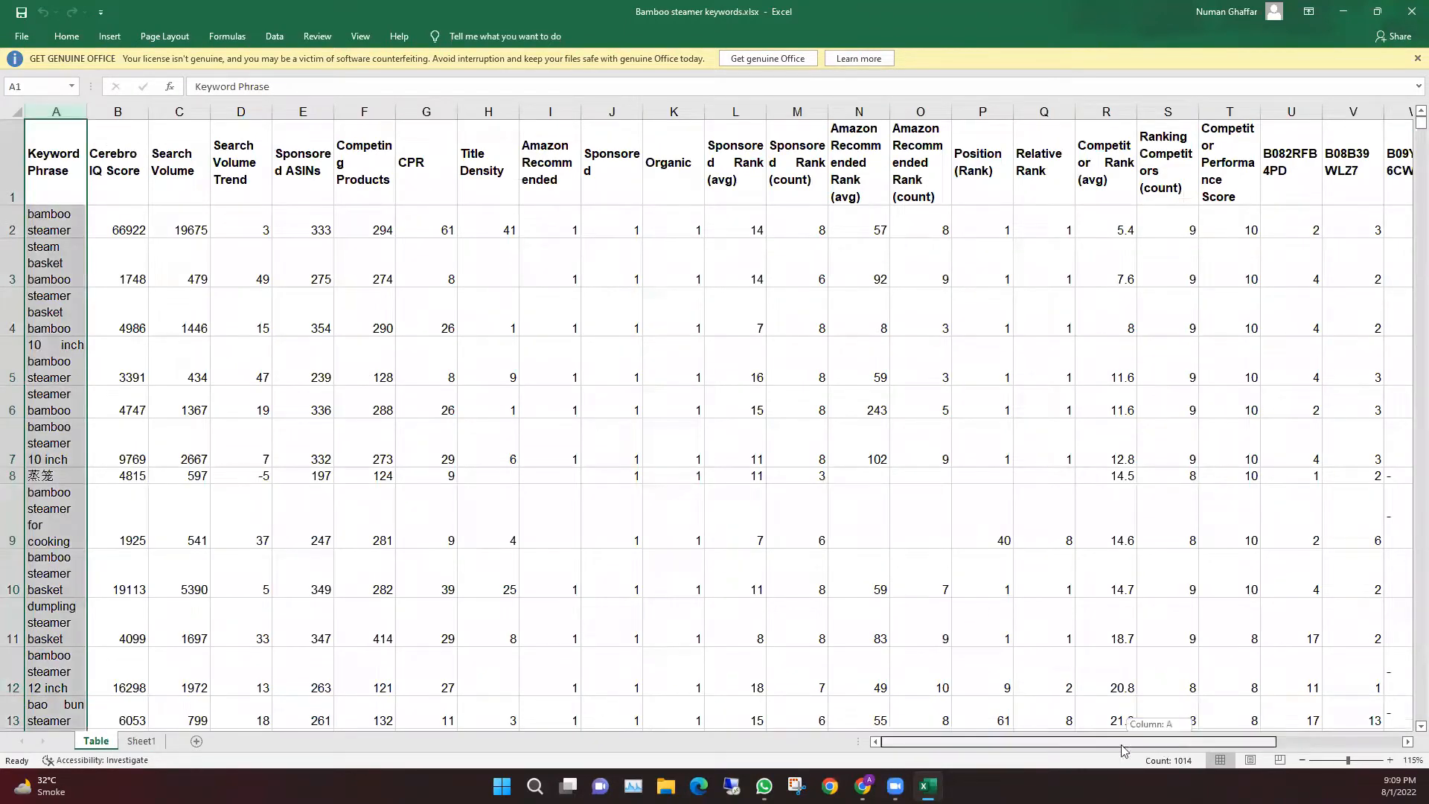
pyautogui.moveTo(86, 112); pyautogui.dragTo(116, 112)
pyautogui.moveTo(290, 132); pyautogui.dragTo(292, 133)
pyautogui.click(383, 183)
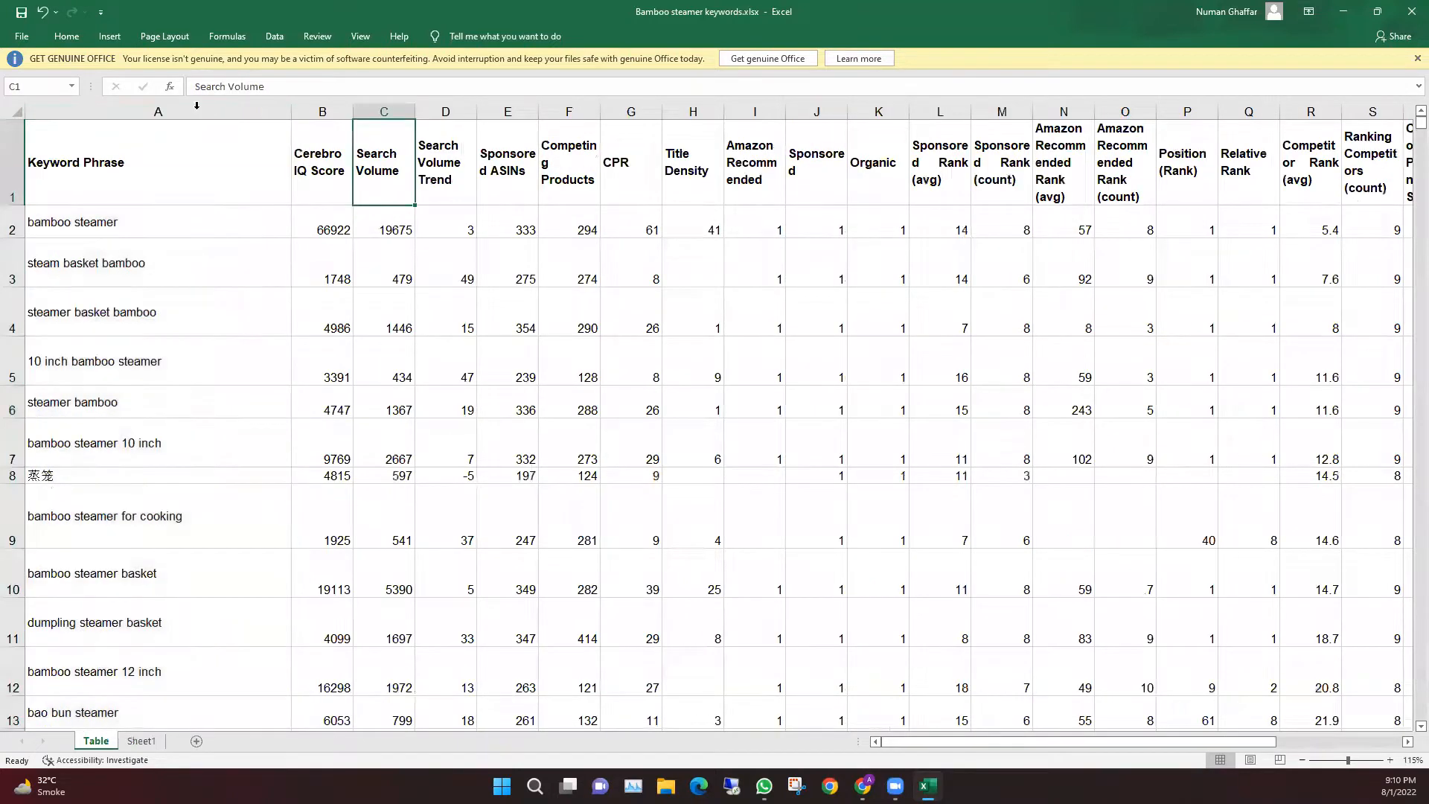
pyautogui.click(197, 105)
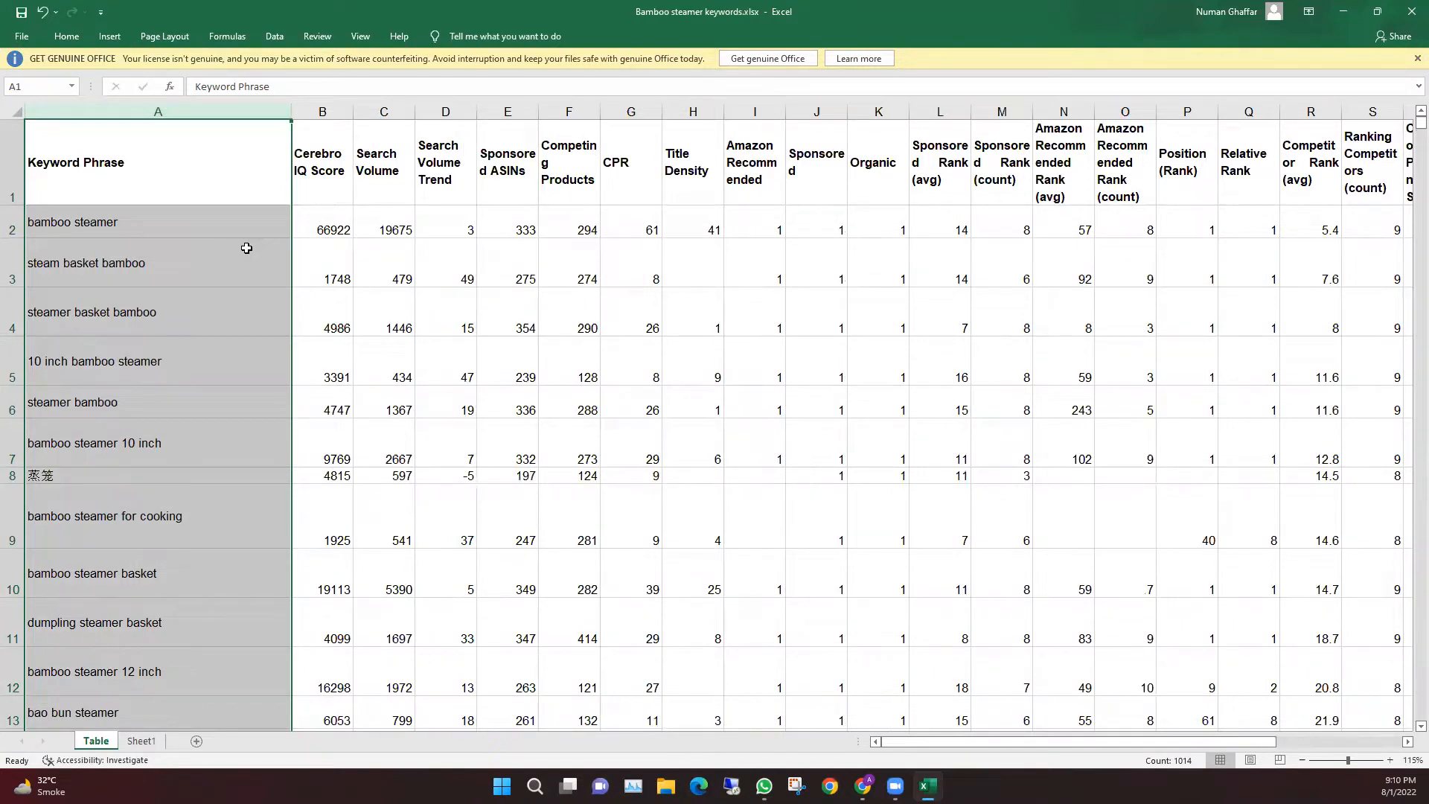
pyautogui.click(239, 279)
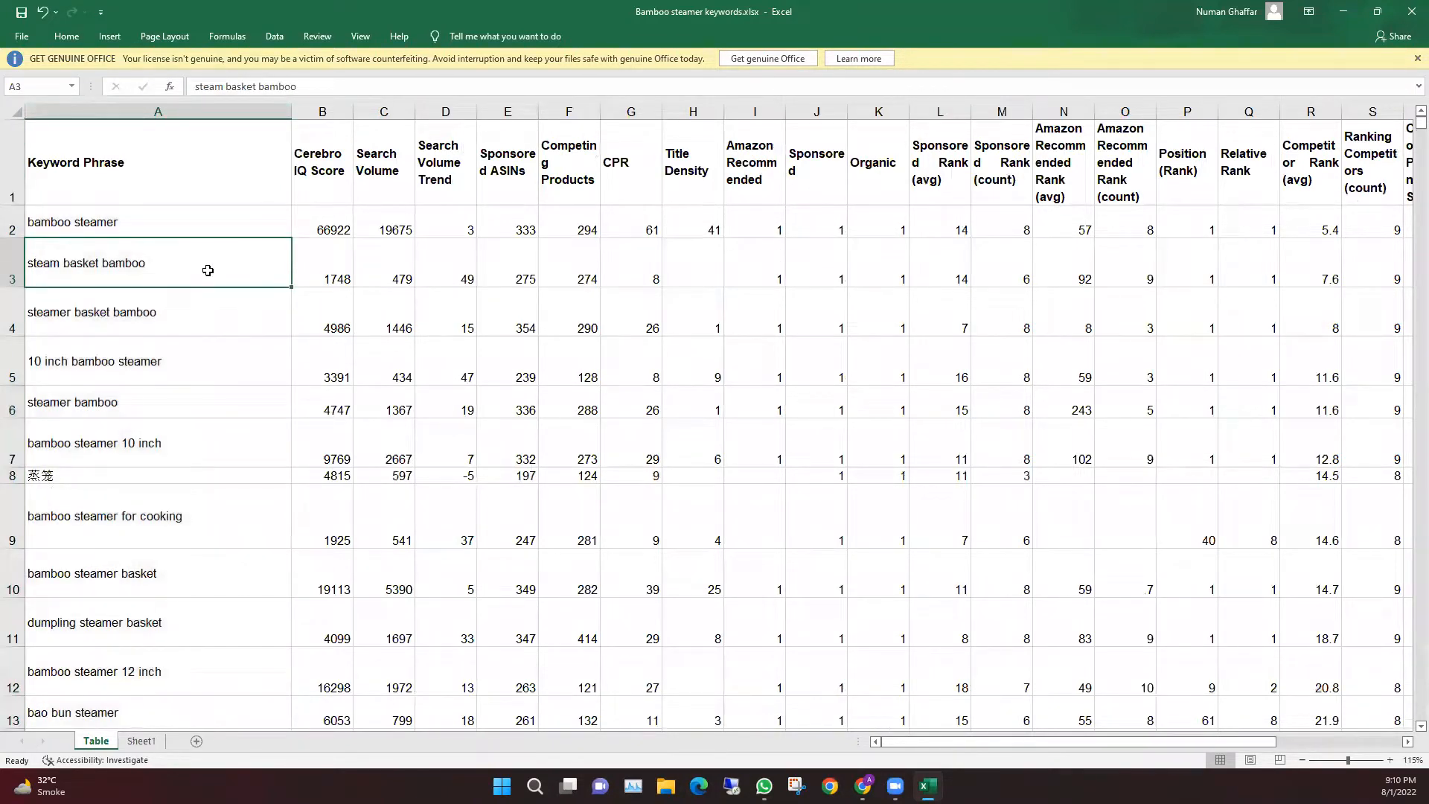
# Switch to the Listing document in Word, enable editing and enlarge the page to 140%
pyautogui.hotkey('alt', 'Tab')
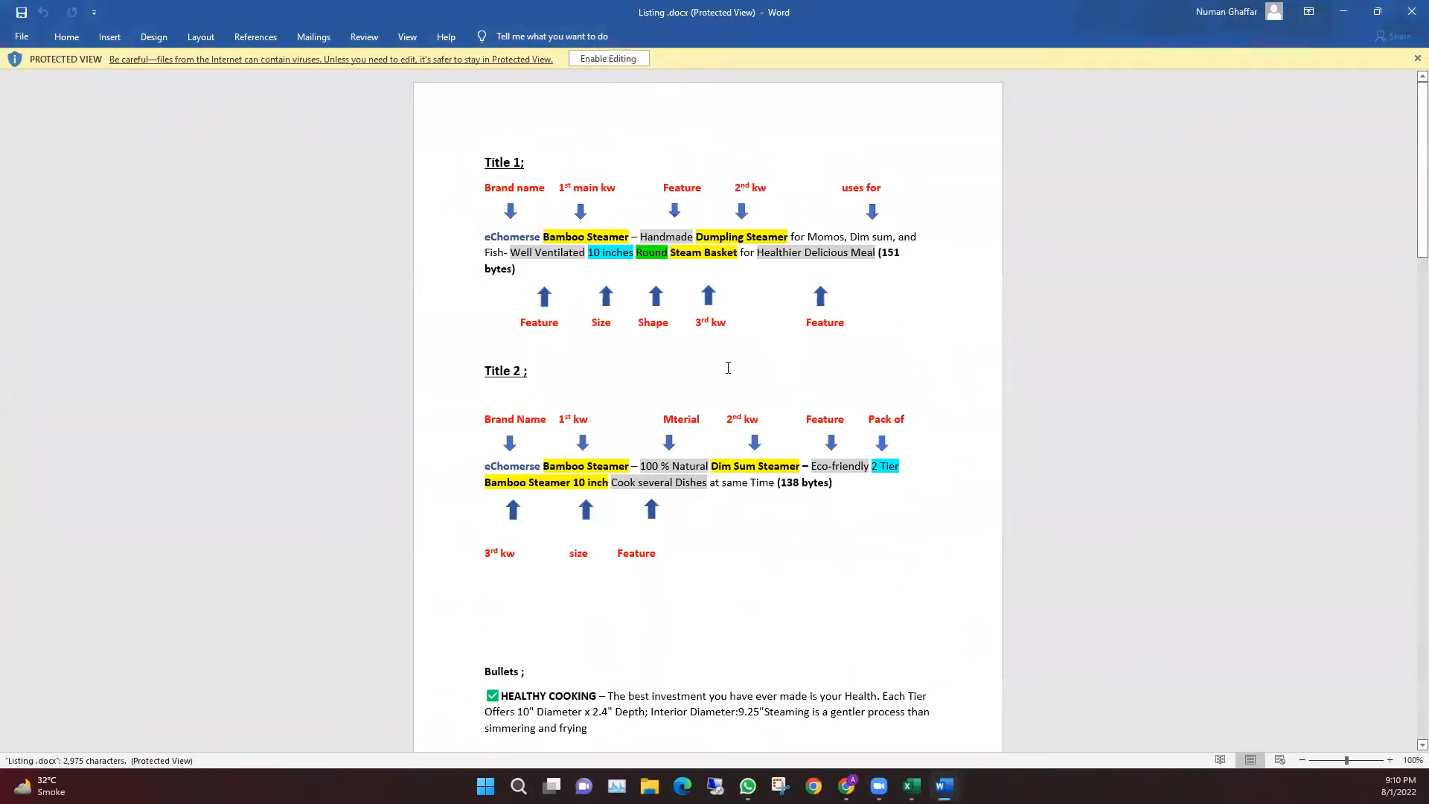
pyautogui.click(601, 60)
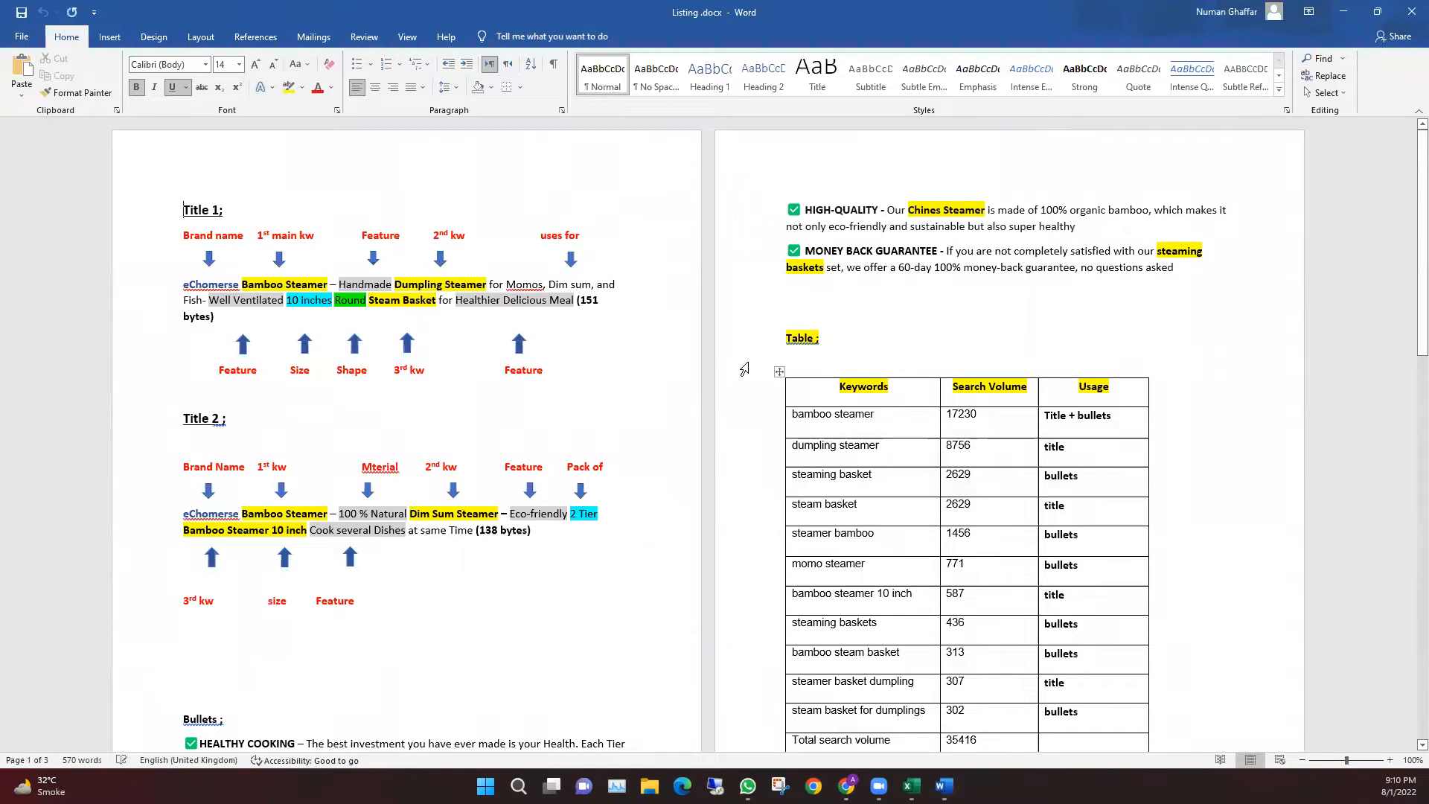
pyautogui.scroll(1, 744, 370)
pyautogui.scroll(3, 751, 363)
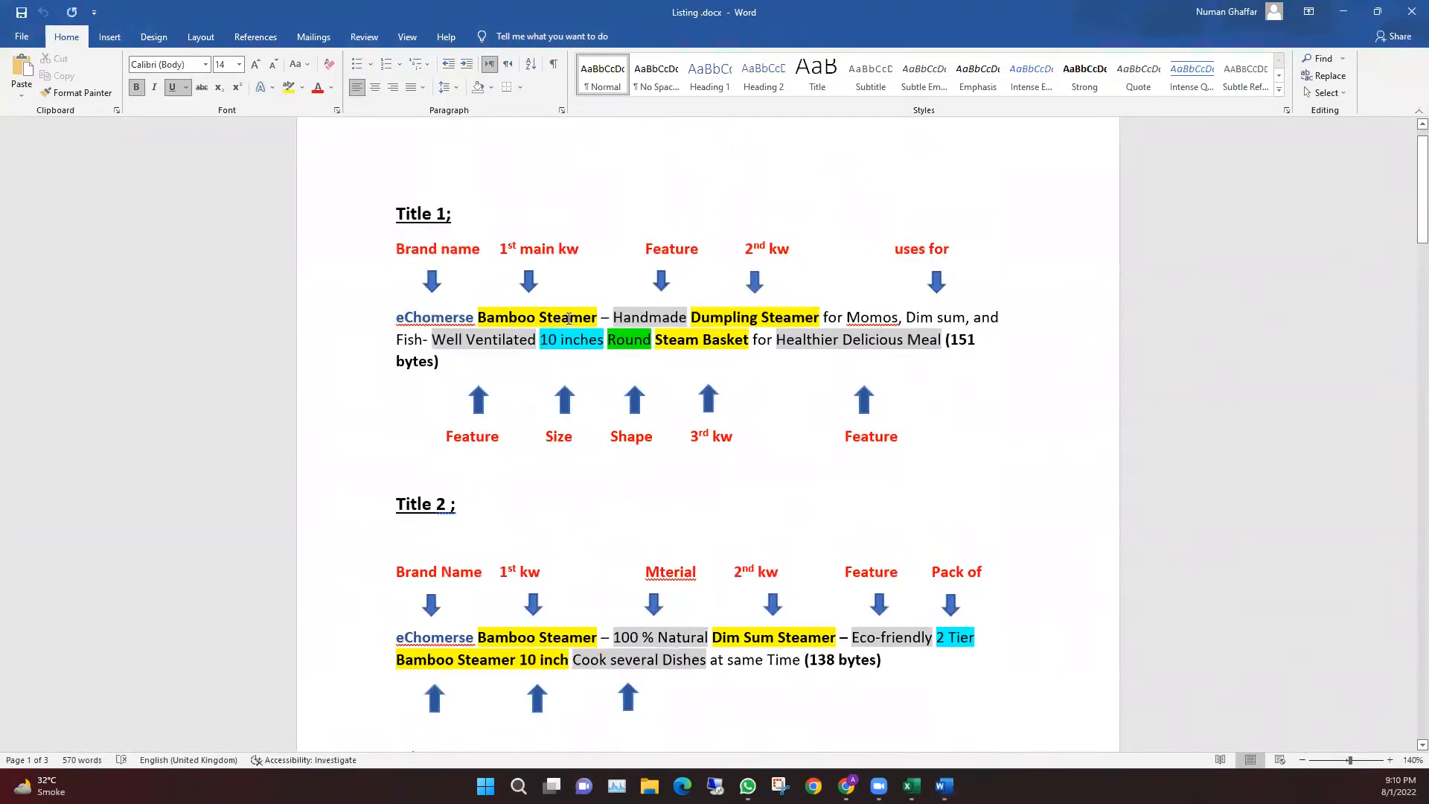
# Read through the listing's titles, bullets, keyword table and description, and close the document
pyautogui.scroll(-12, 655, 361)
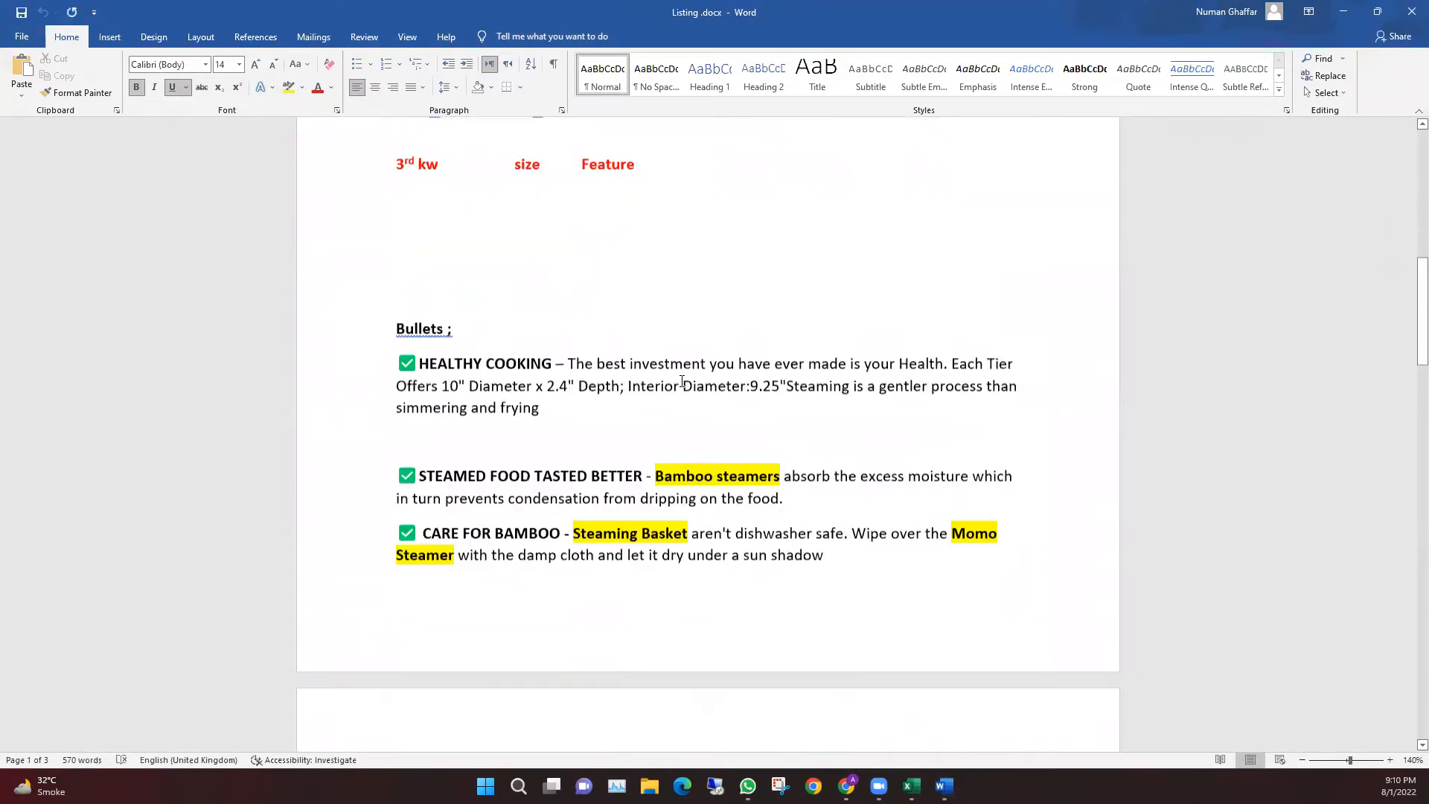
pyautogui.scroll(-15, 676, 386)
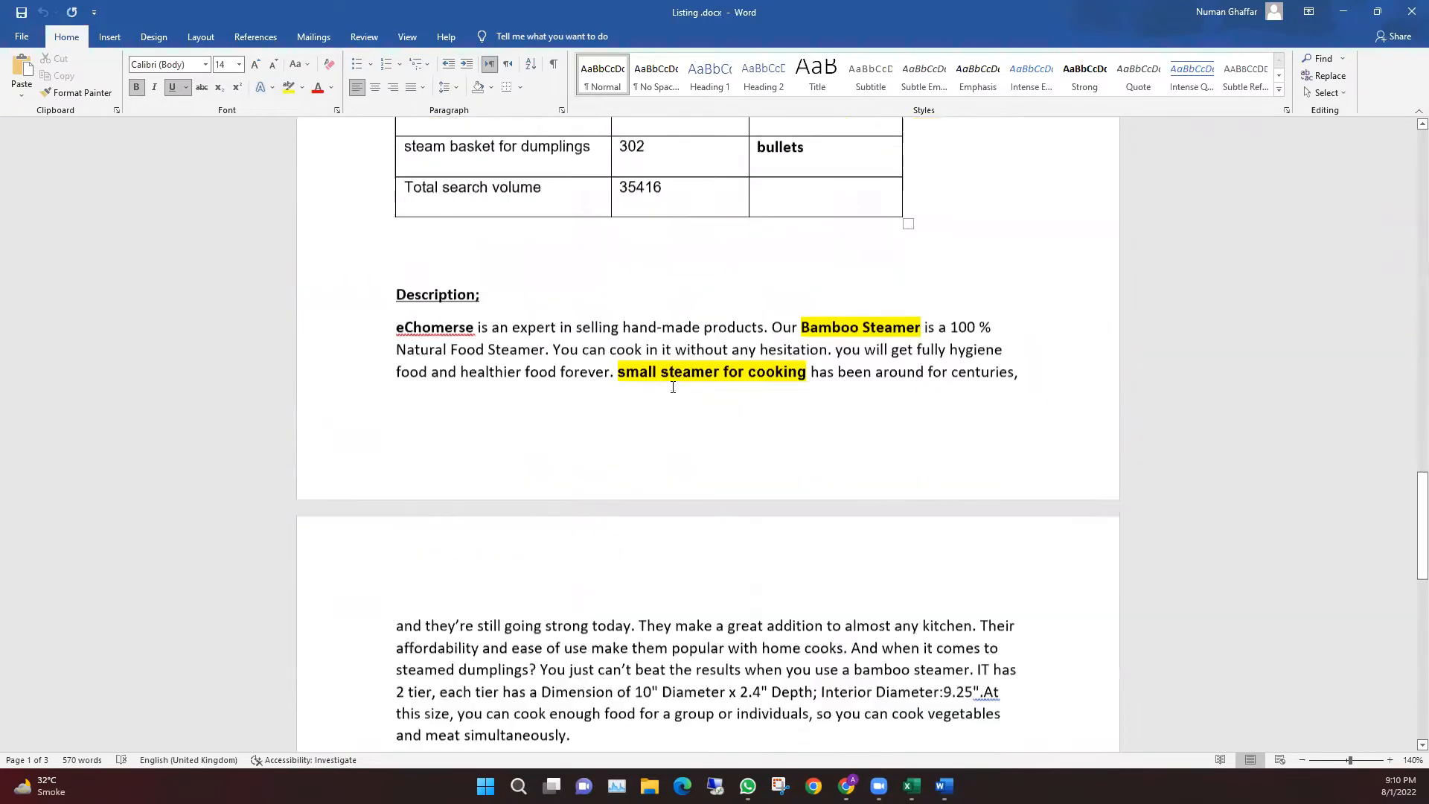
pyautogui.scroll(-4, 672, 389)
pyautogui.scroll(3, 673, 392)
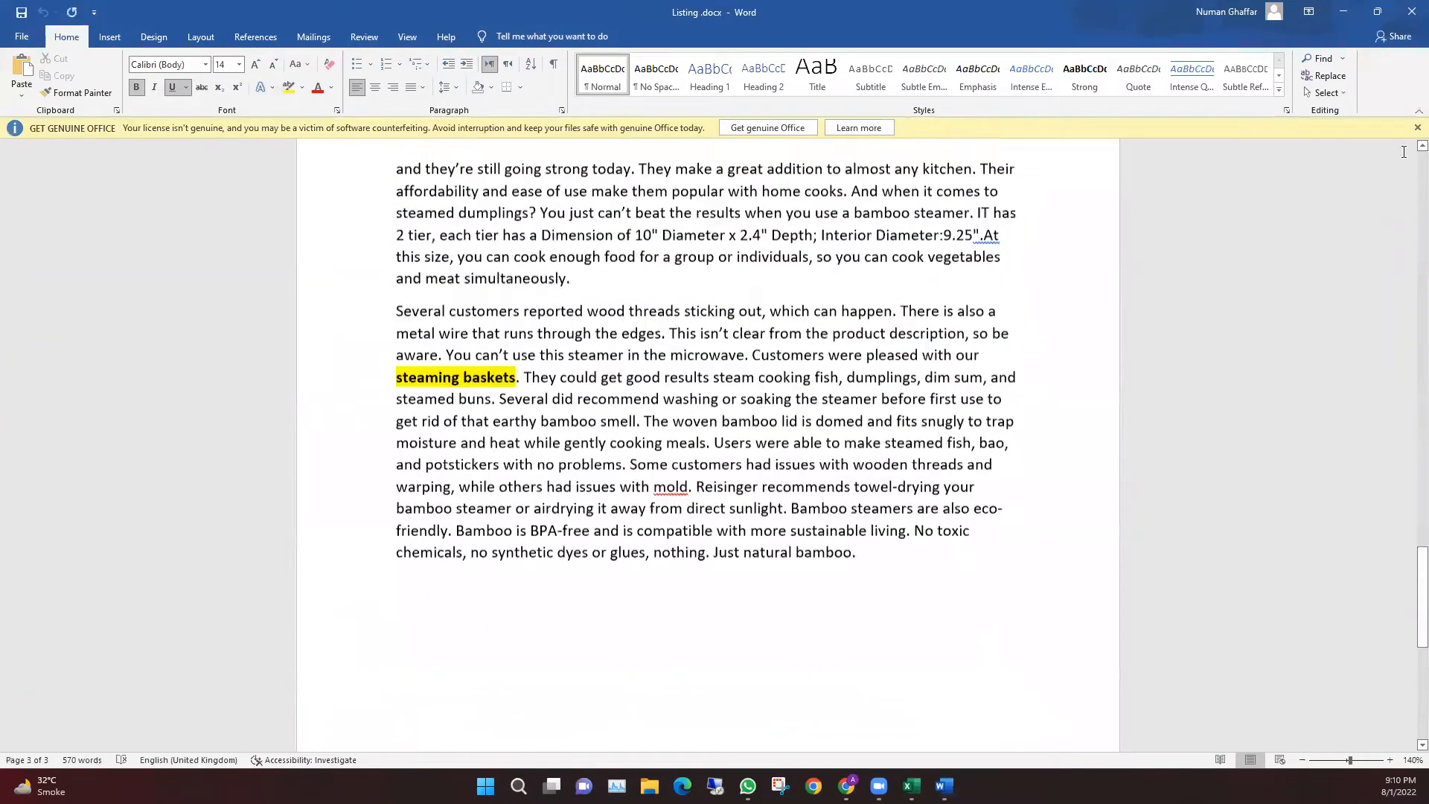
pyautogui.click(1409, 6)
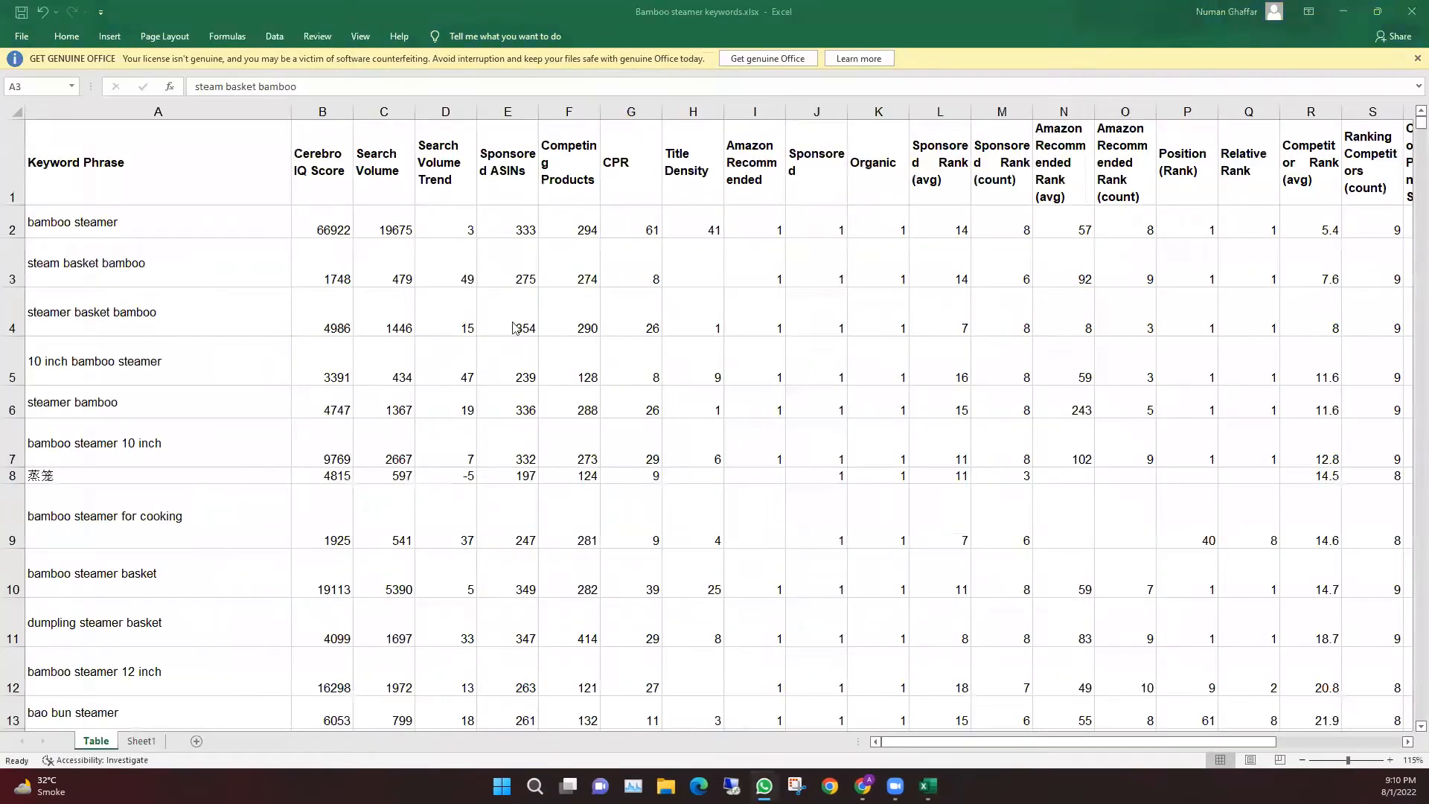
# Copy the filtered keyword phrases on Sheet1, from "steamer basket" in B4 through "dumpling steamer pot" in B392
pyautogui.click(140, 741)
pyautogui.scroll(-7, 228, 513)
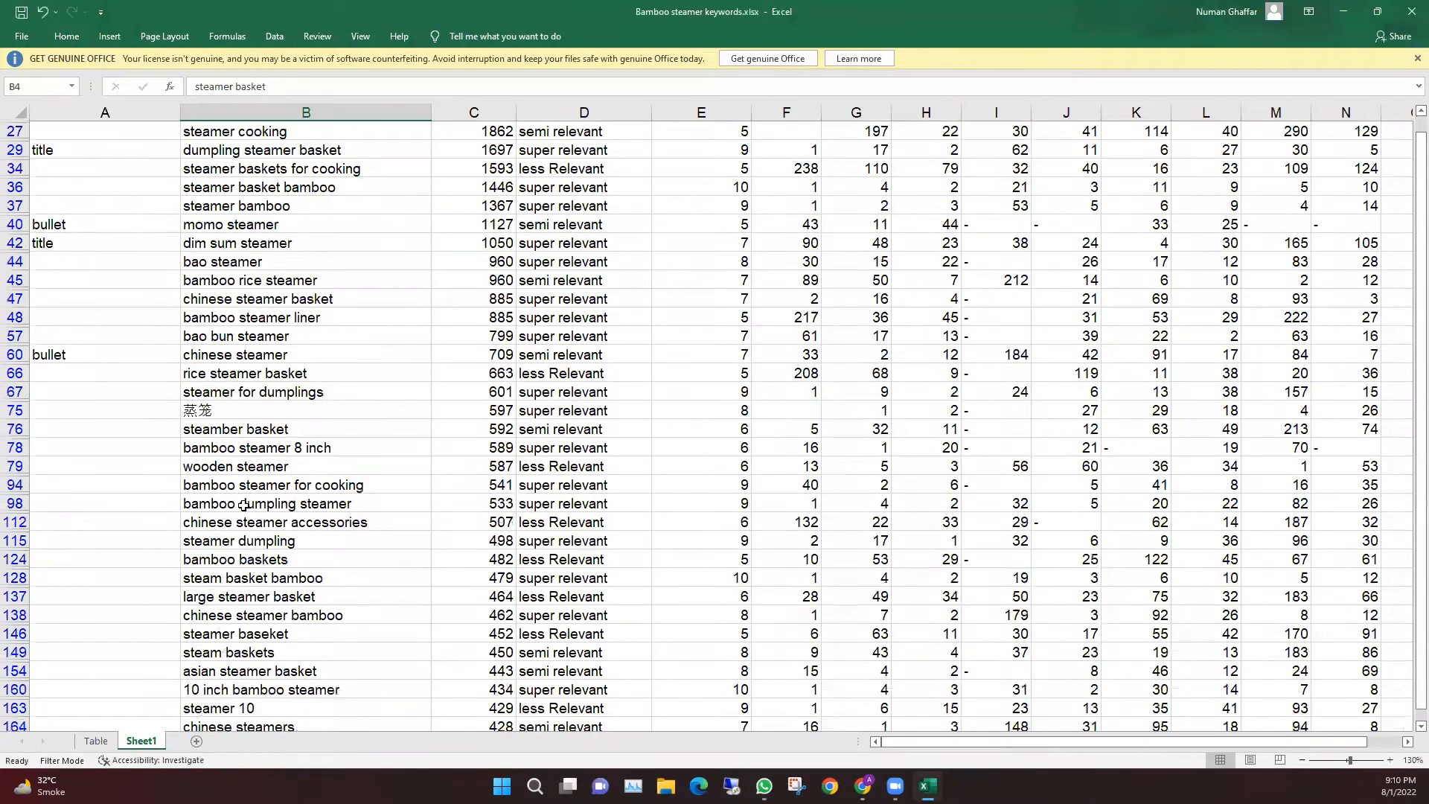
pyautogui.scroll(7, 291, 624)
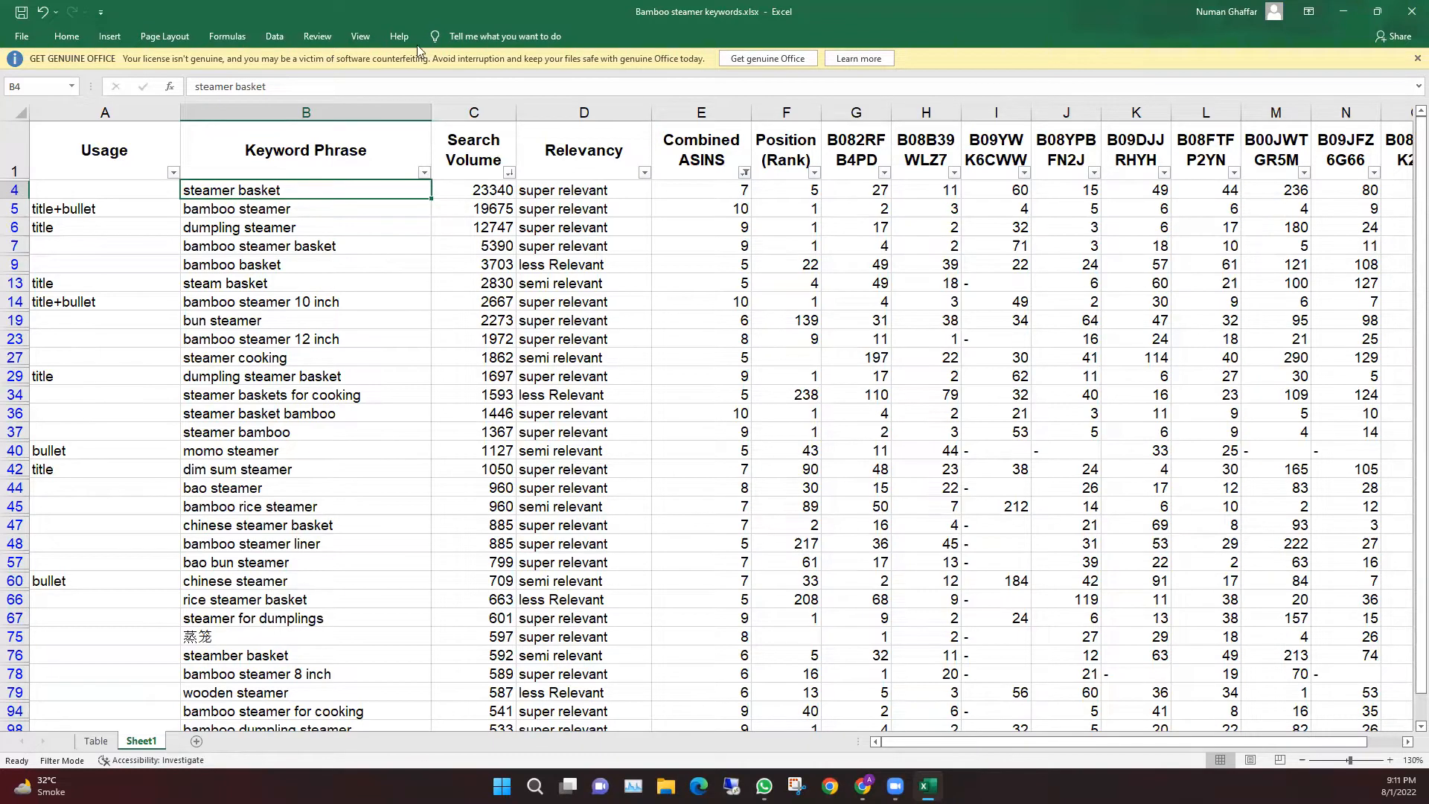
pyautogui.moveTo(284, 188); pyautogui.dragTo(366, 746)
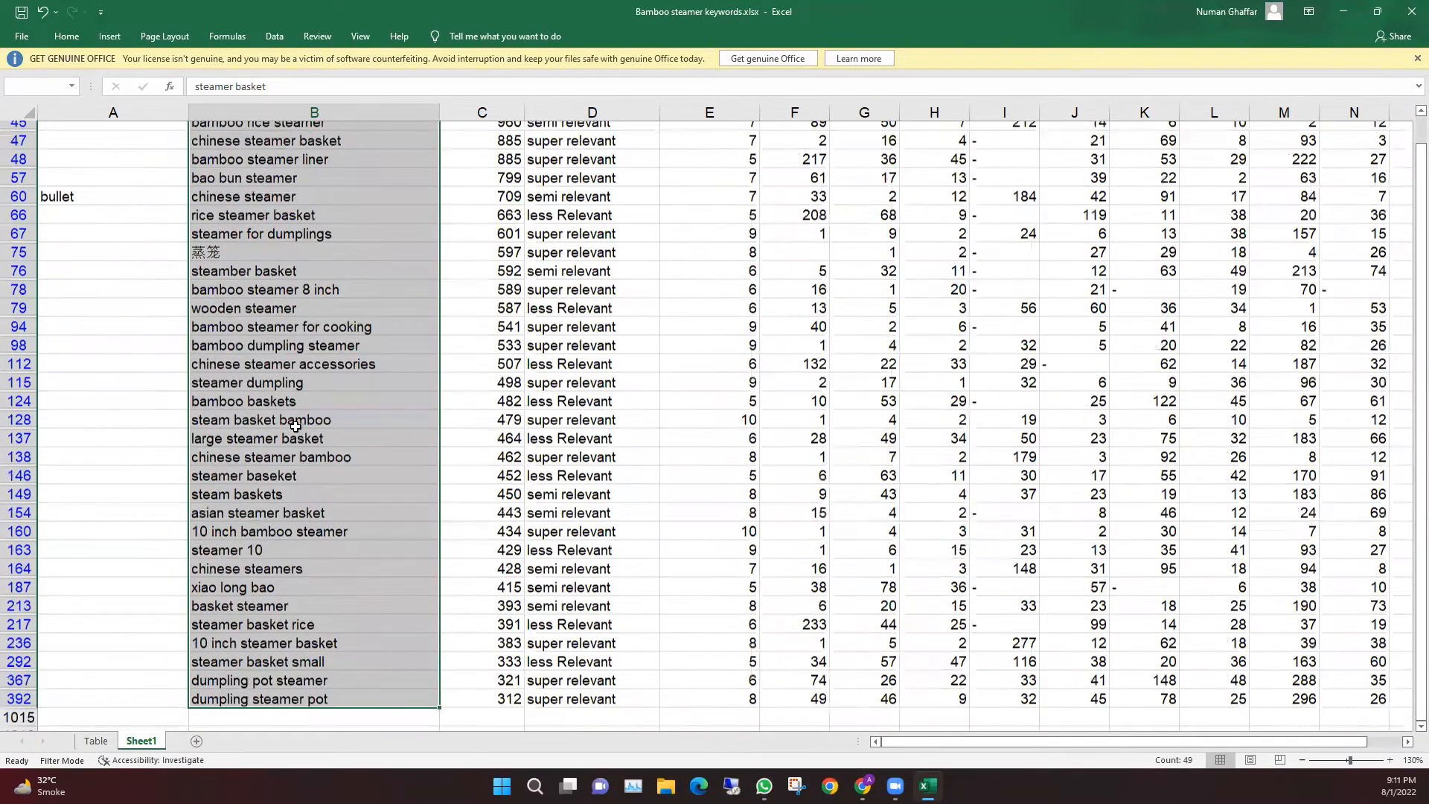
pyautogui.rightClick(316, 504)
pyautogui.click(335, 458)
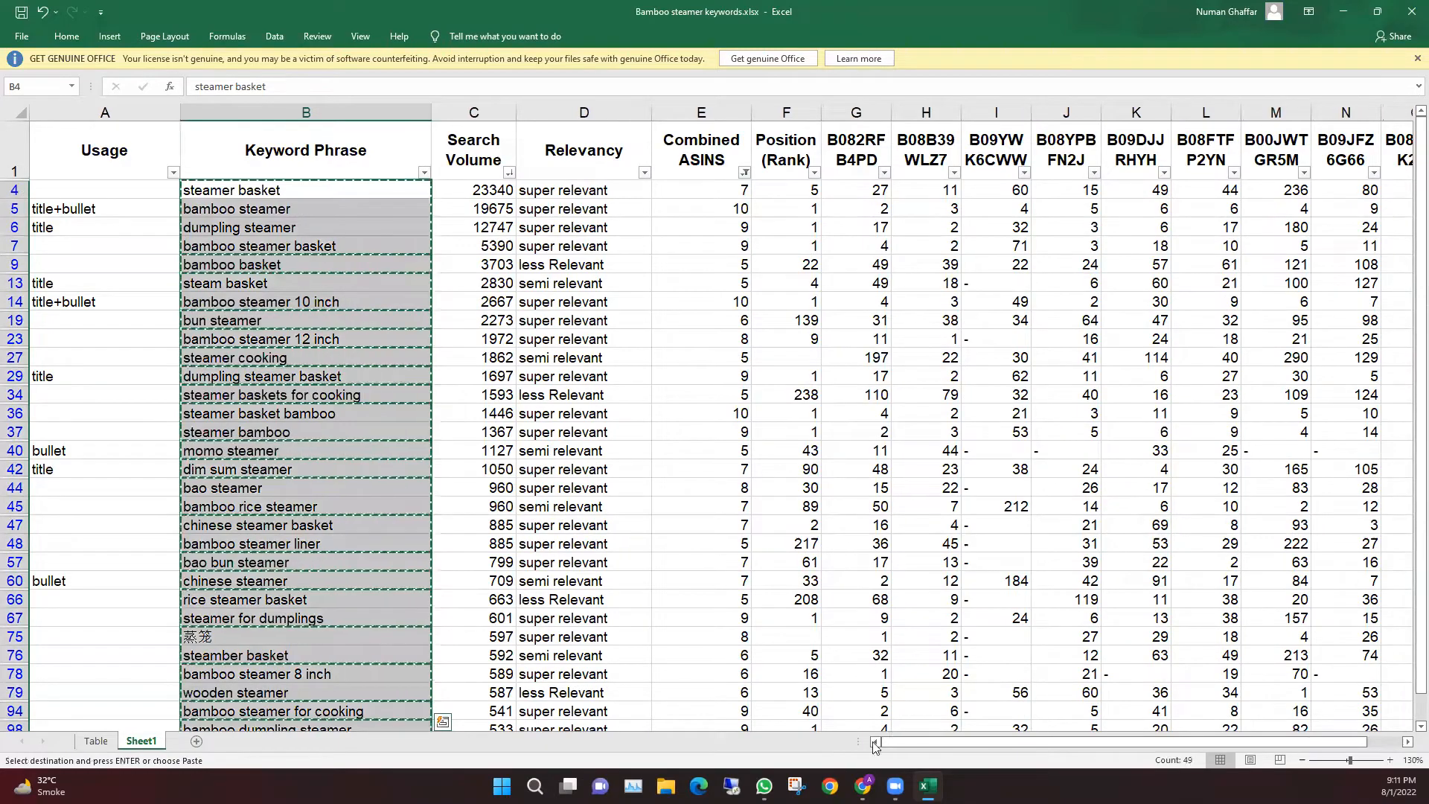
# Switch to the Helium 10 dashboard in Chrome and open the Frankenstein keyword processor in a new tab
pyautogui.click(861, 786)
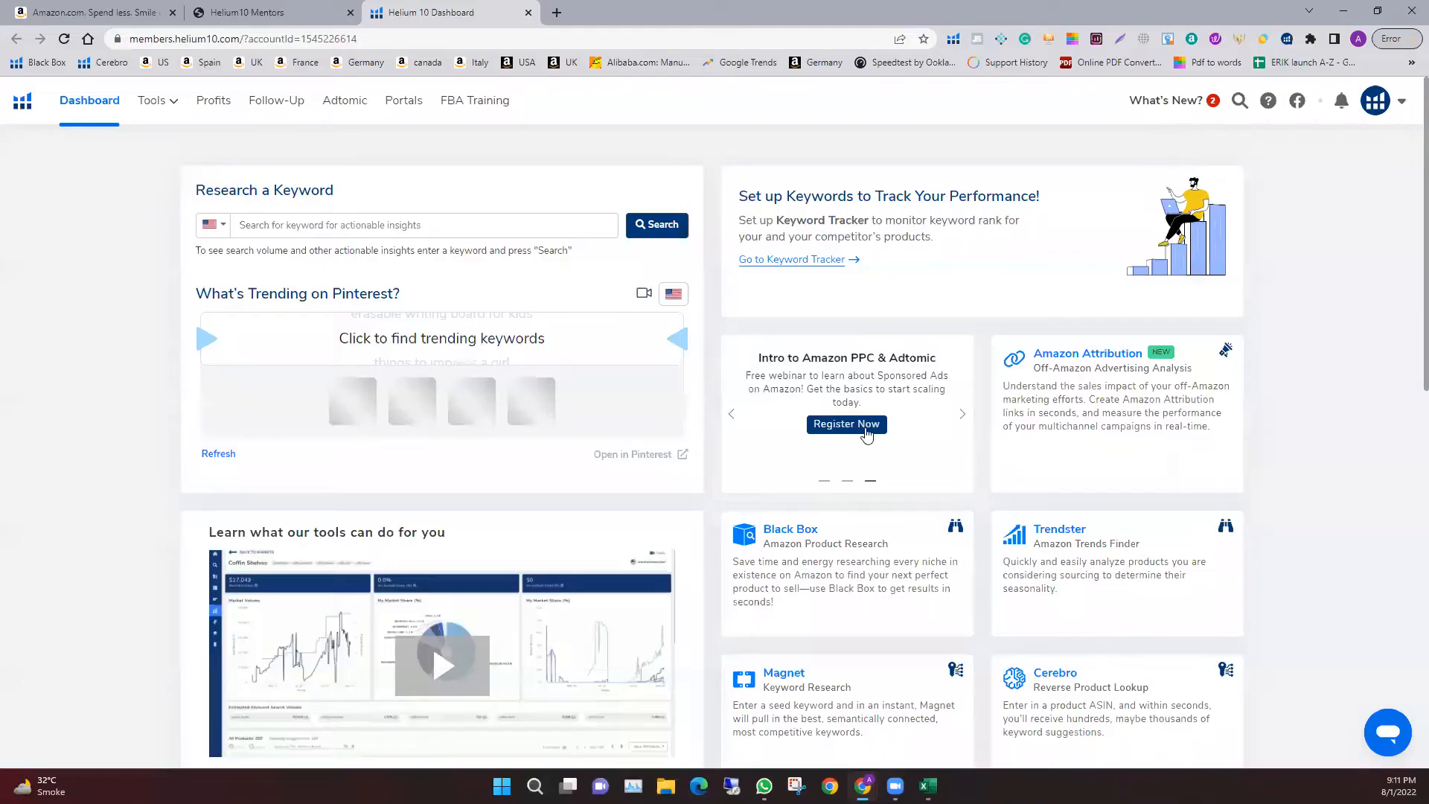
pyautogui.scroll(-5, 855, 439)
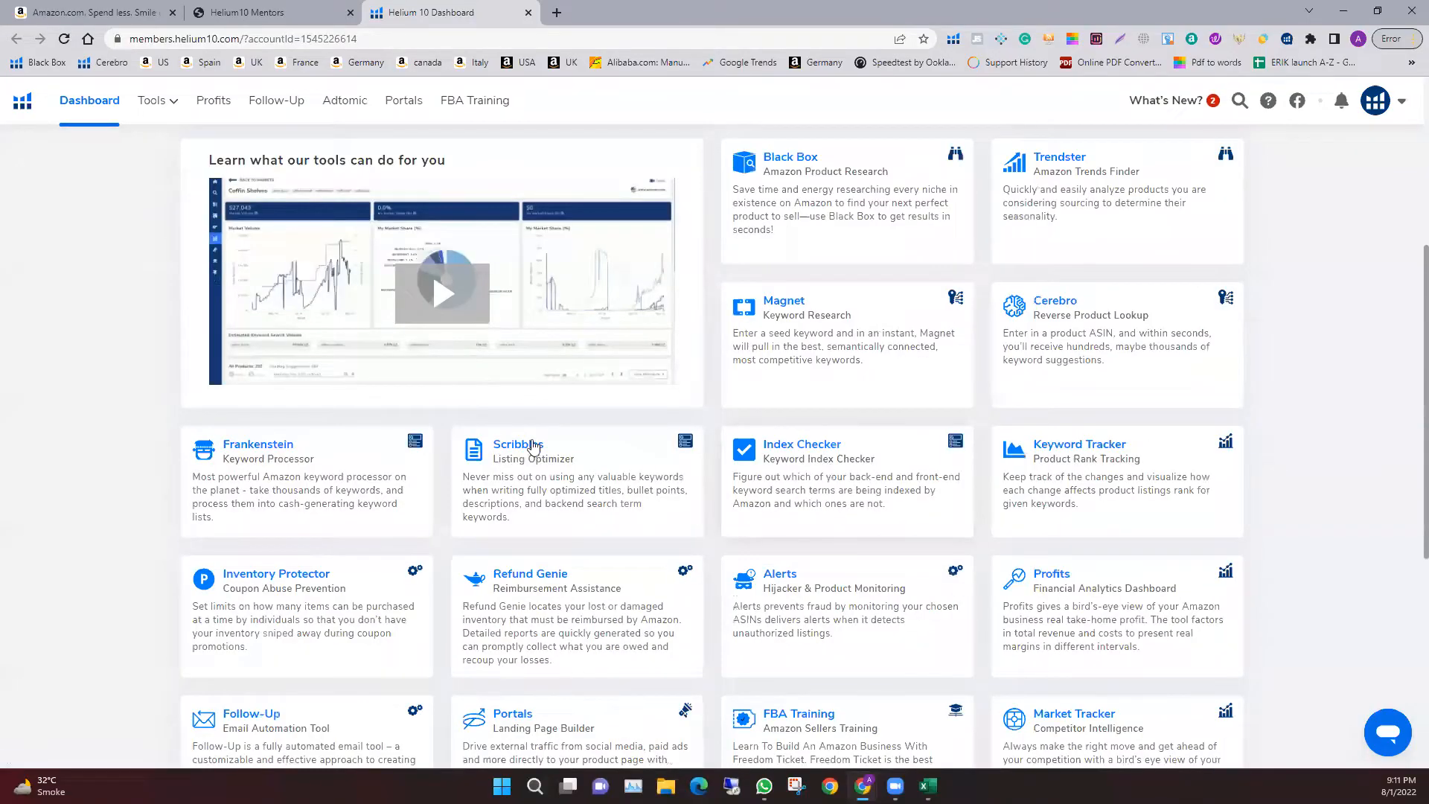
pyautogui.scroll(-2, 622, 409)
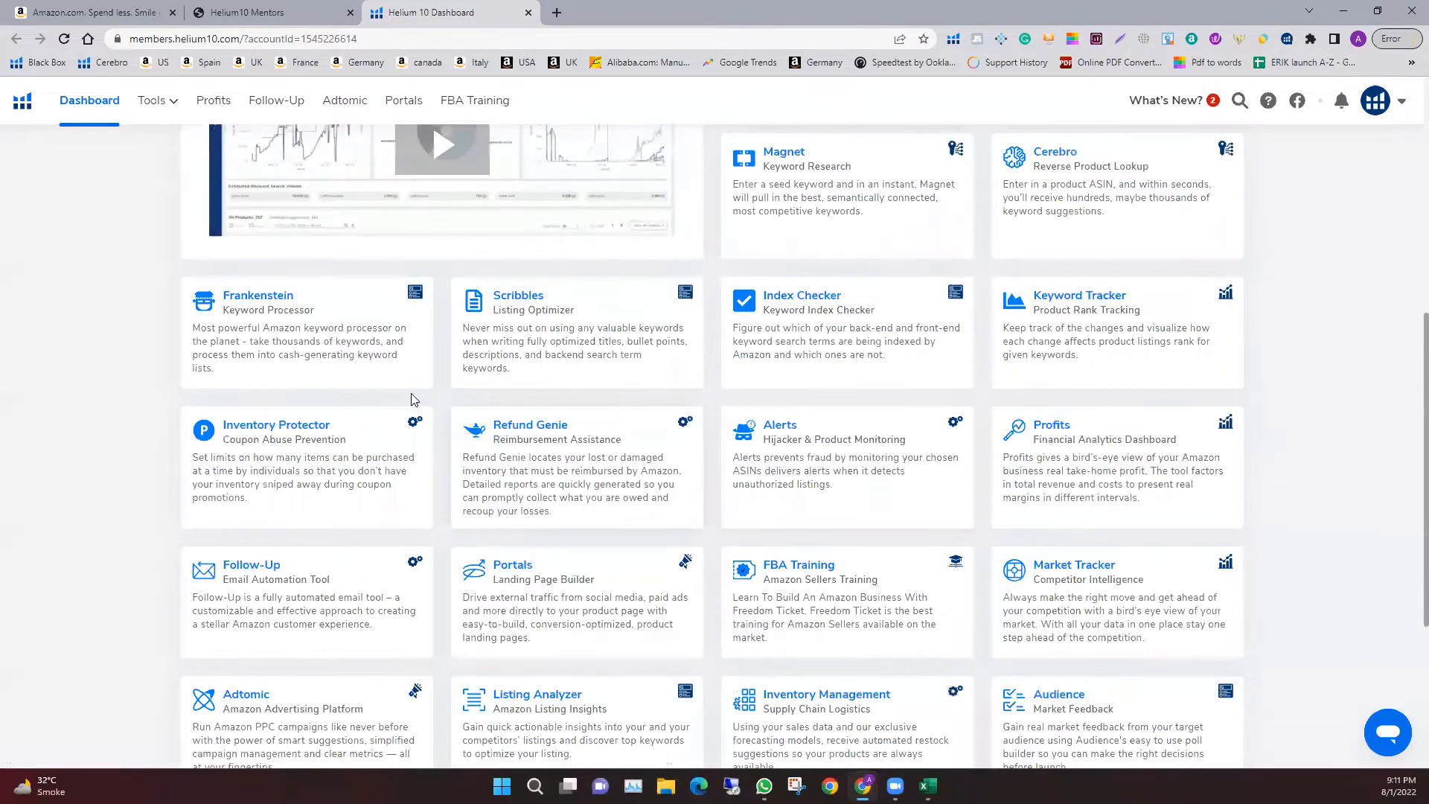
pyautogui.rightClick(272, 299)
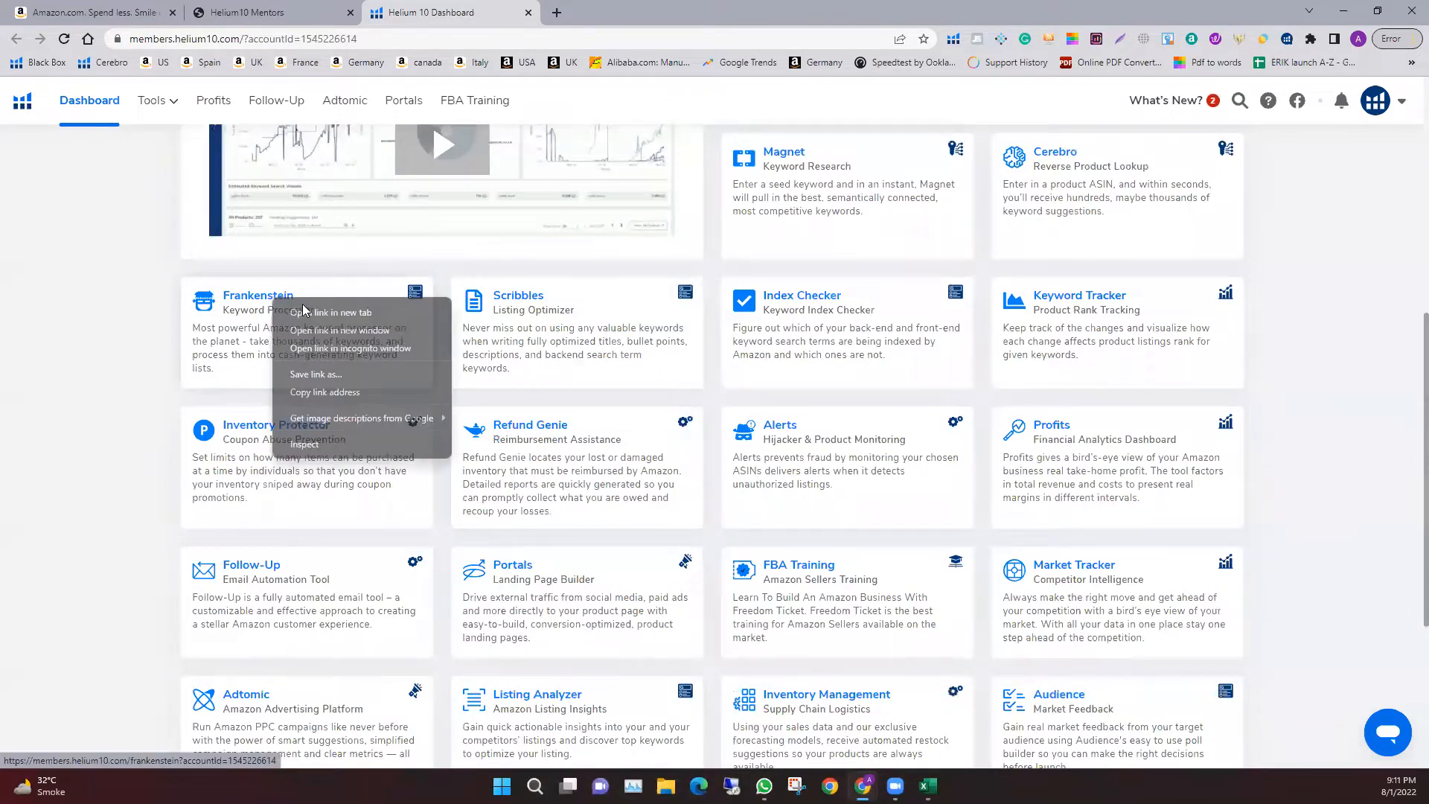
pyautogui.click(654, 9)
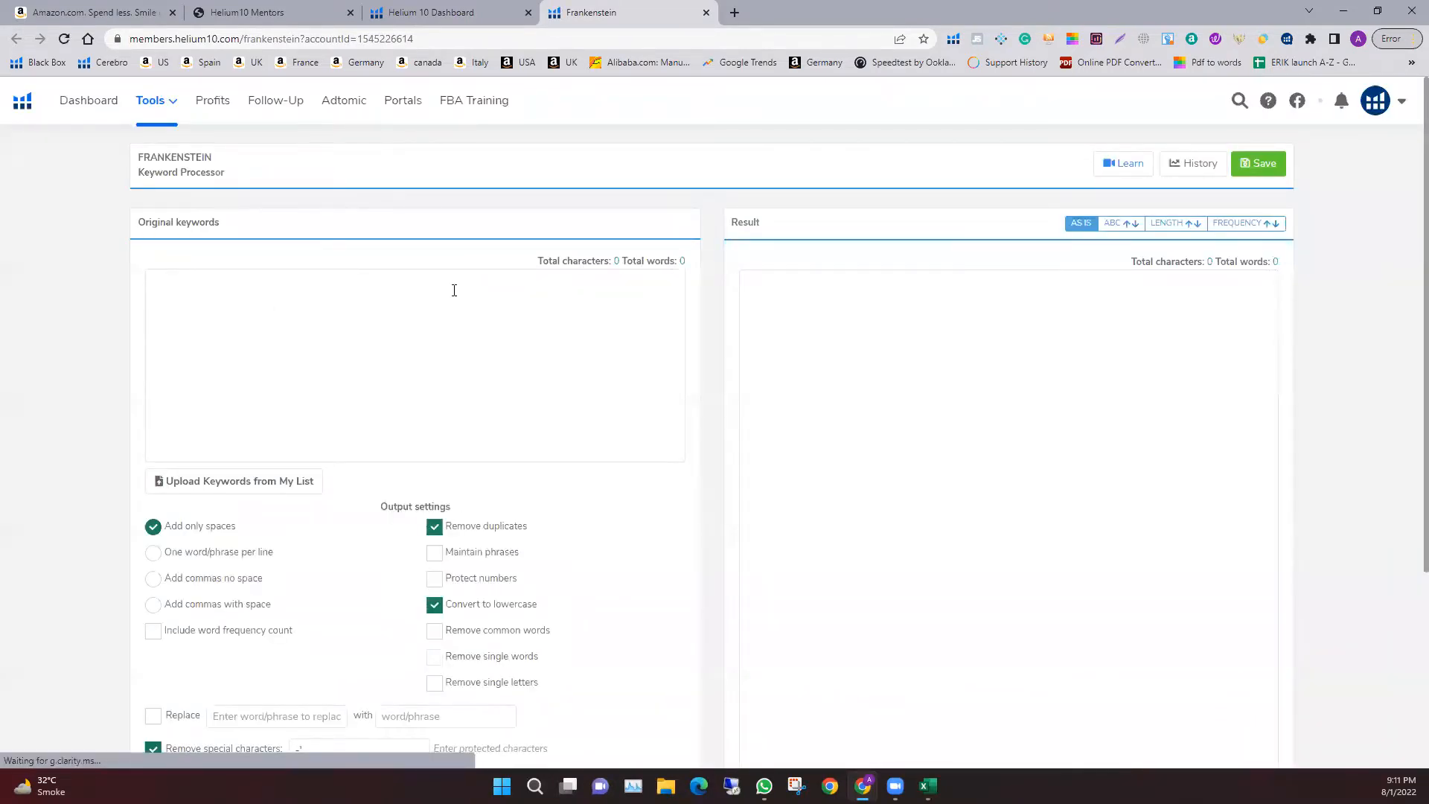
# Paste the copied keyword phrases into Frankenstein's original keywords and dismiss the Grammarly prompt
pyautogui.rightClick(227, 306)
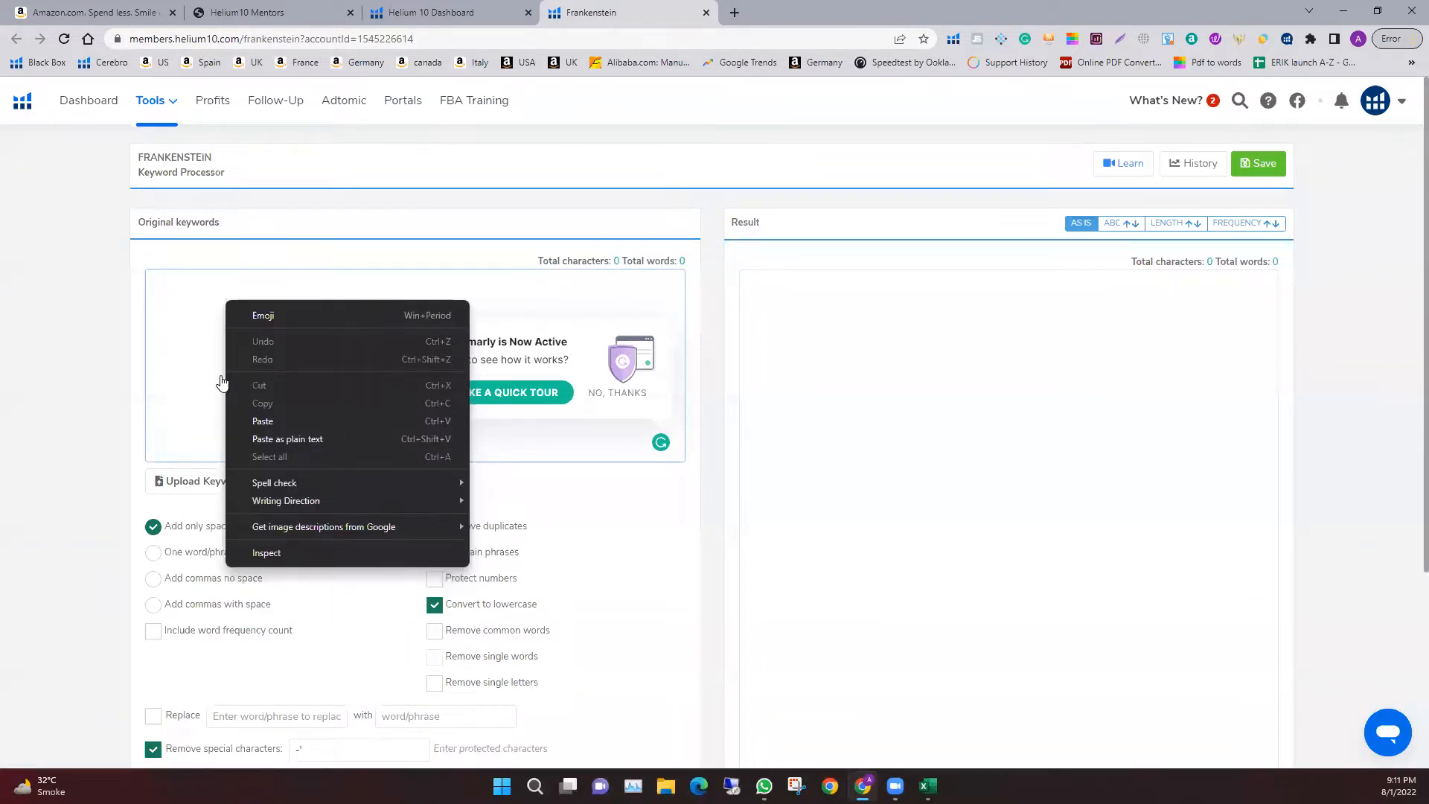
pyautogui.hotkey('ctrl', 'v')
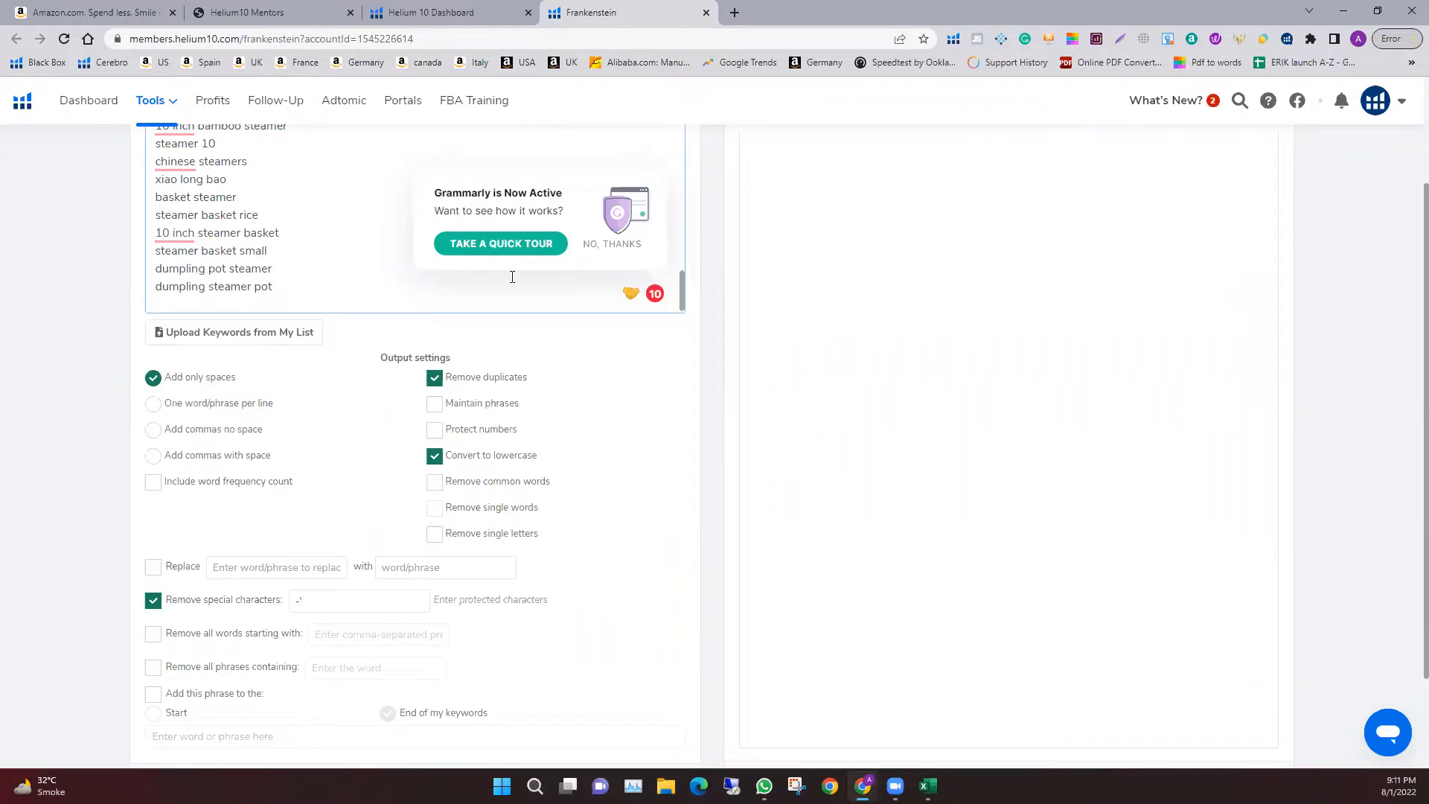
pyautogui.click(619, 255)
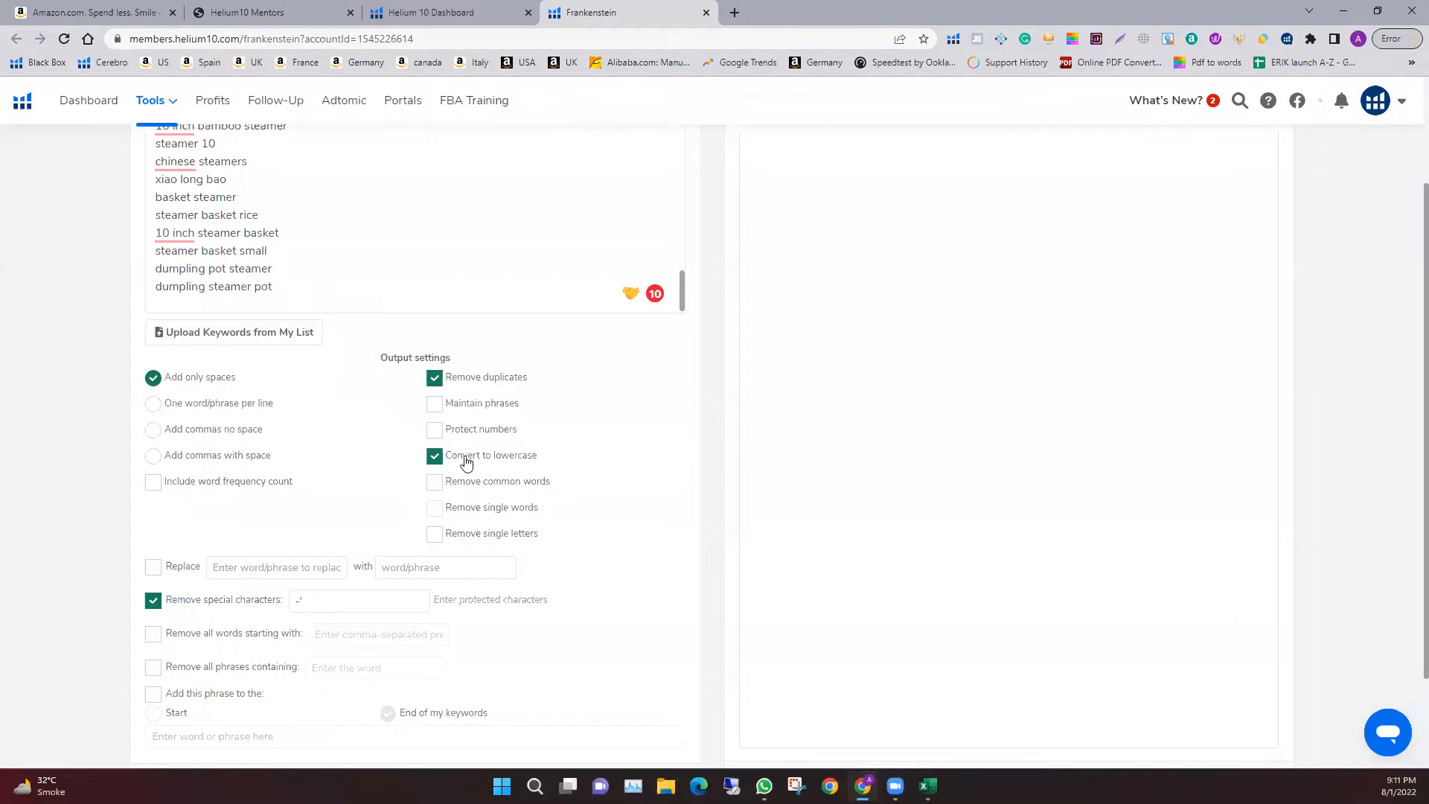
pyautogui.moveTo(529, 464)
pyautogui.scroll(-3, 183, 510)
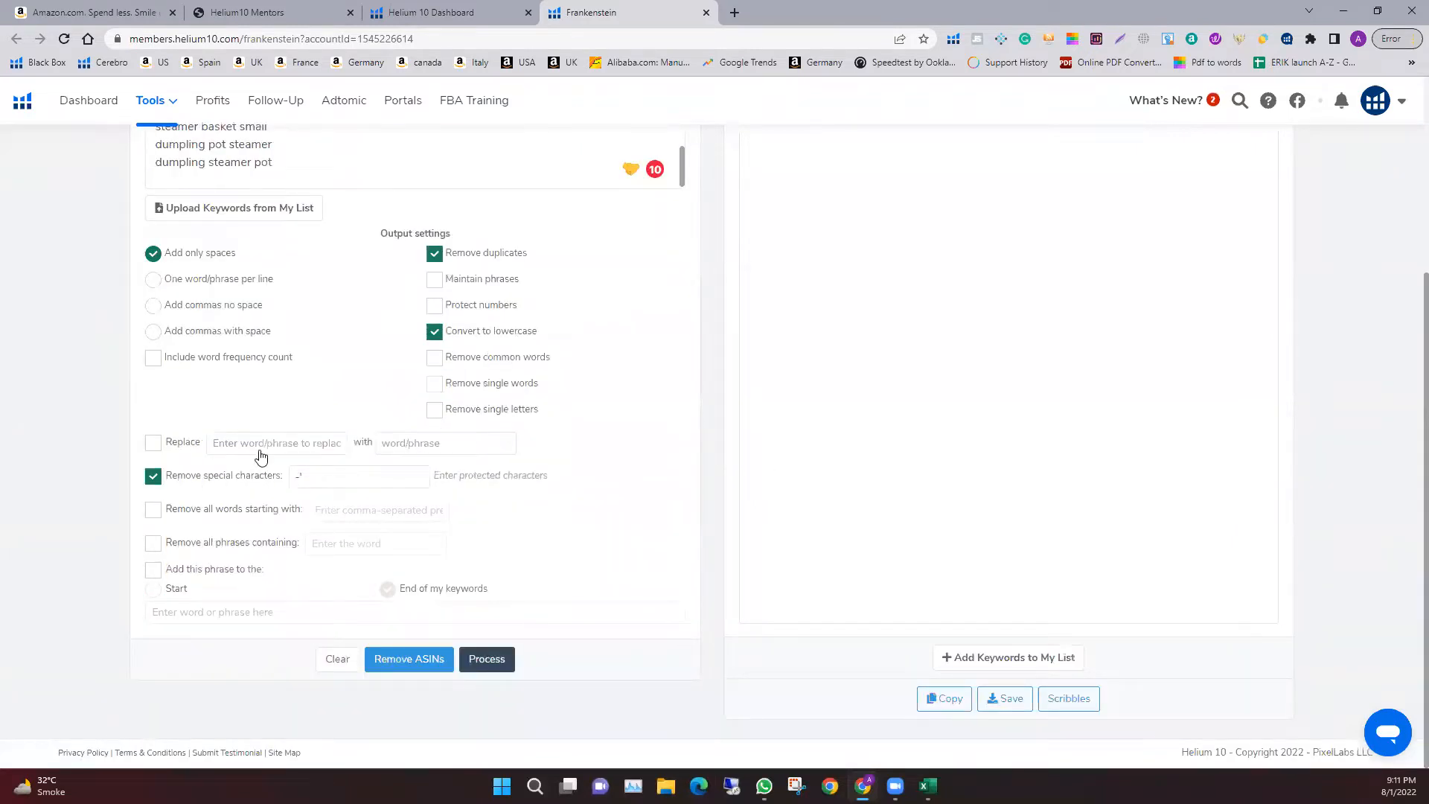
pyautogui.scroll(1, 258, 457)
pyautogui.scroll(3, 300, 392)
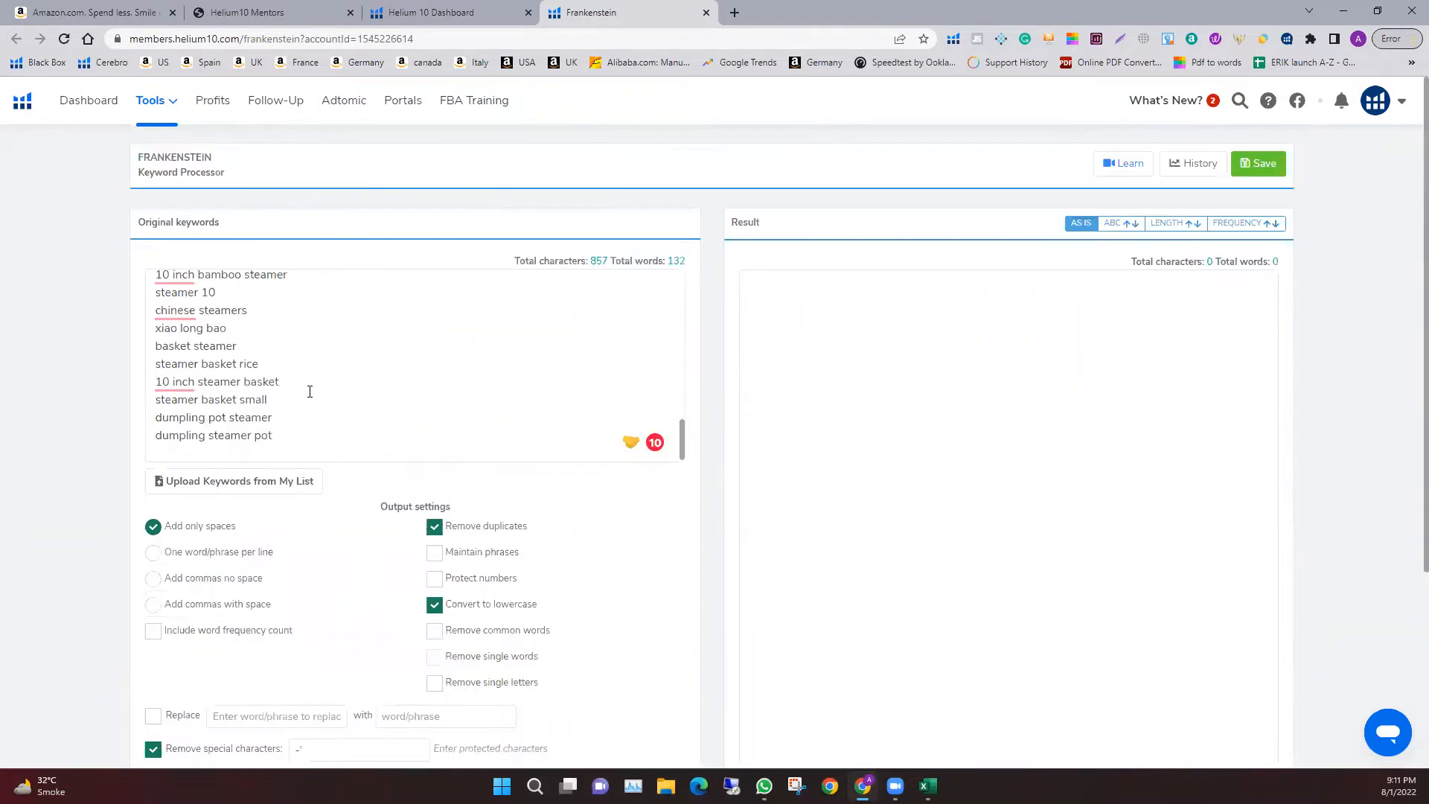
# Process the pasted keywords in Frankenstein using spaces only, with duplicates removed and text converted to lowercase
pyautogui.scroll(5, 308, 403)
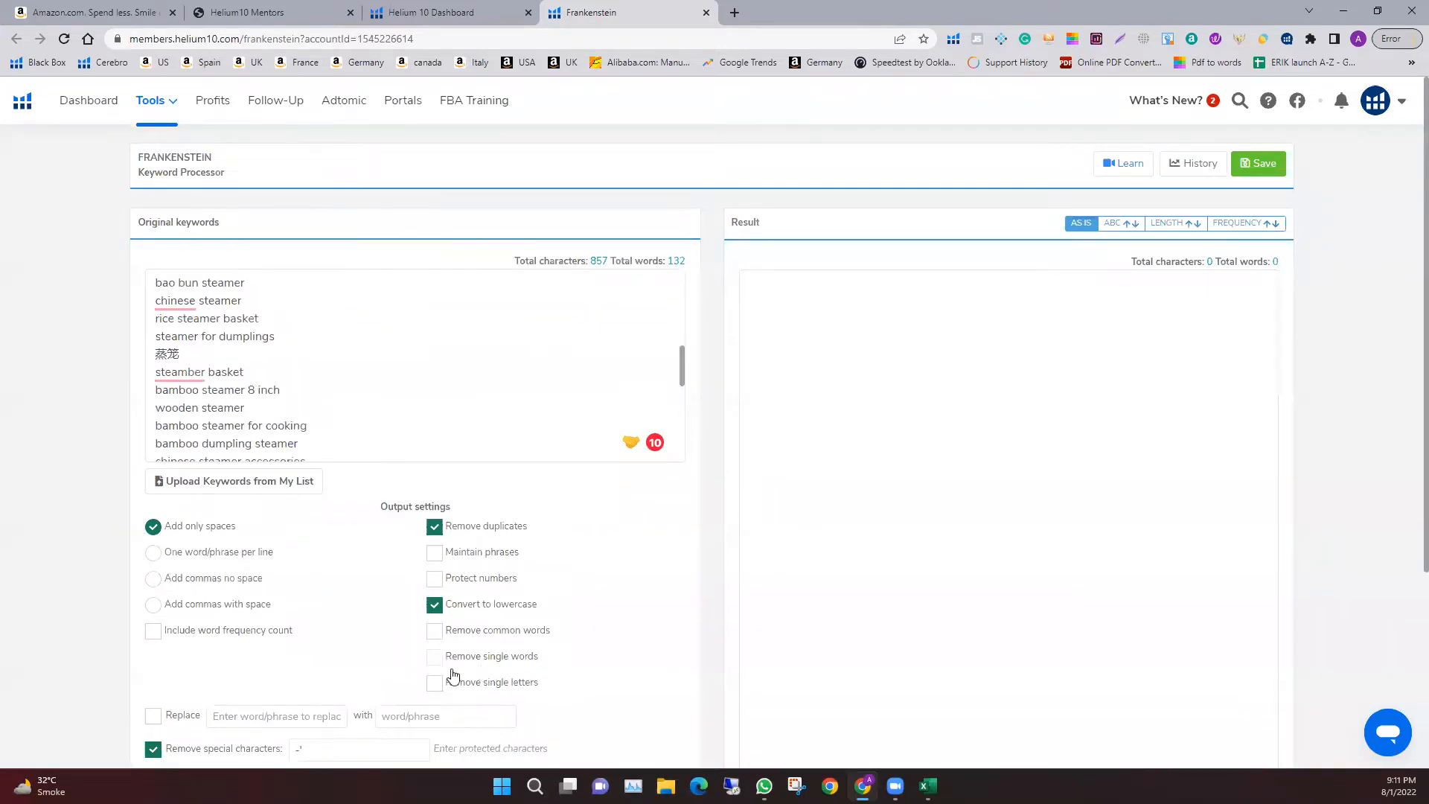
pyautogui.scroll(-3, 446, 667)
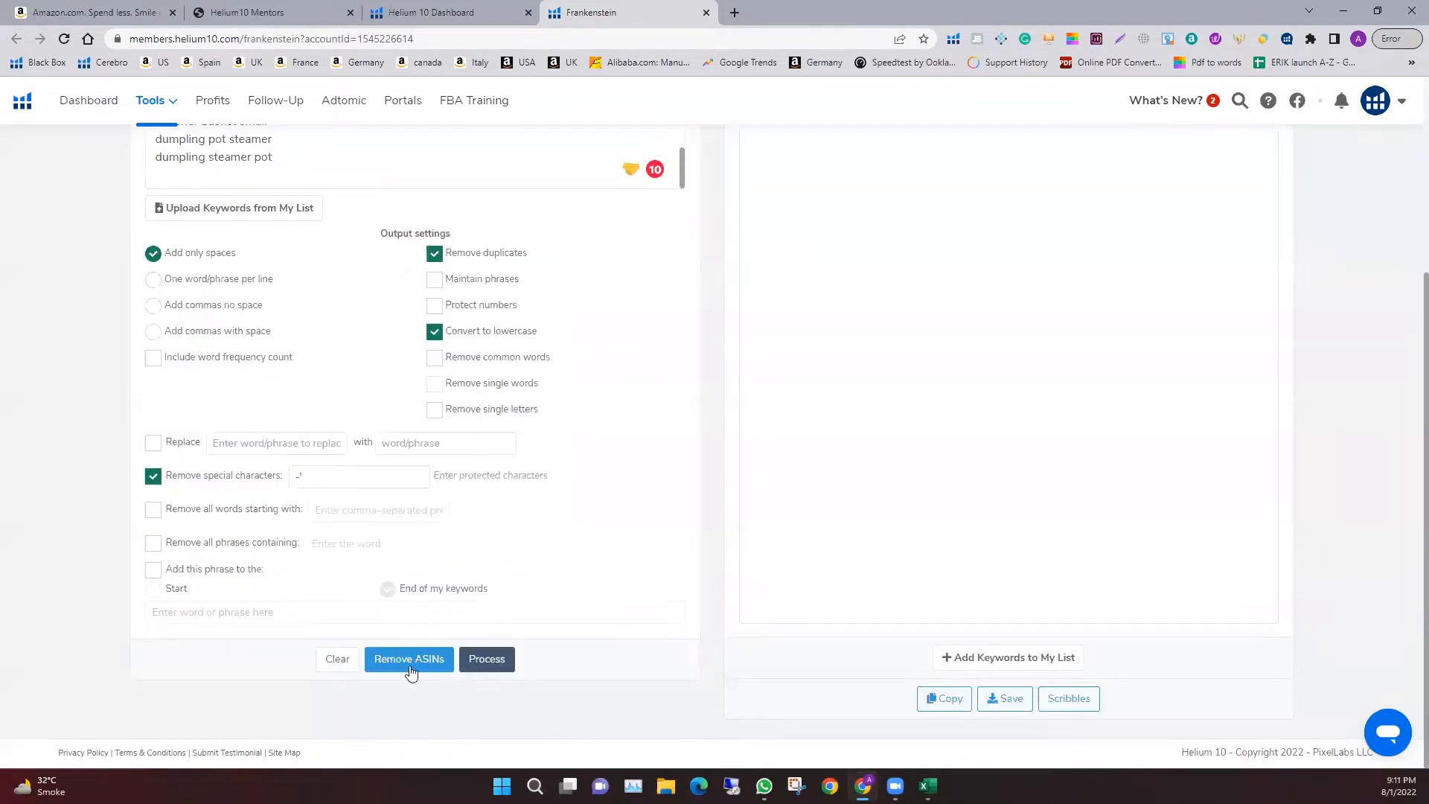
pyautogui.click(499, 669)
pyautogui.scroll(1, 856, 488)
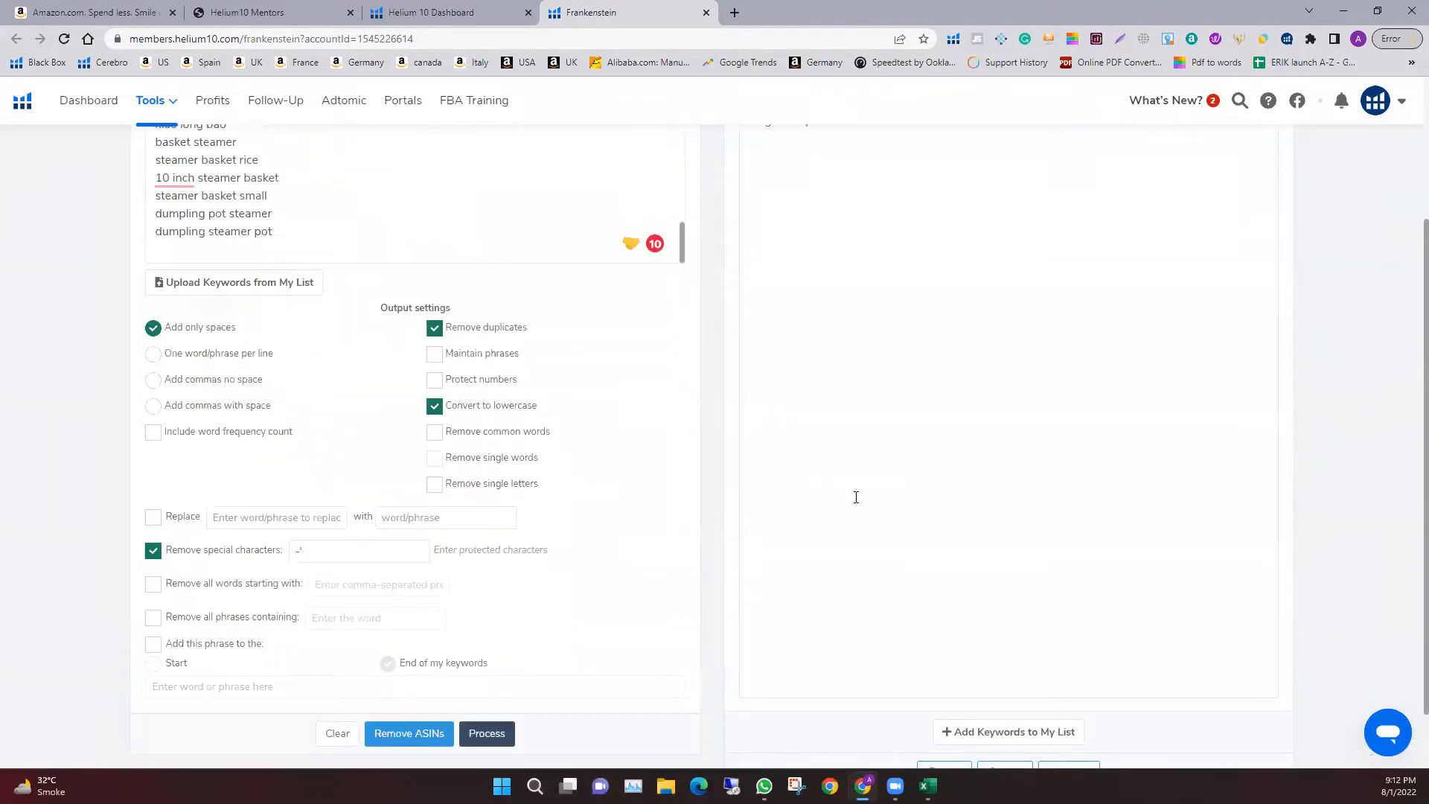
pyautogui.scroll(-1, 854, 502)
pyautogui.scroll(4, 829, 554)
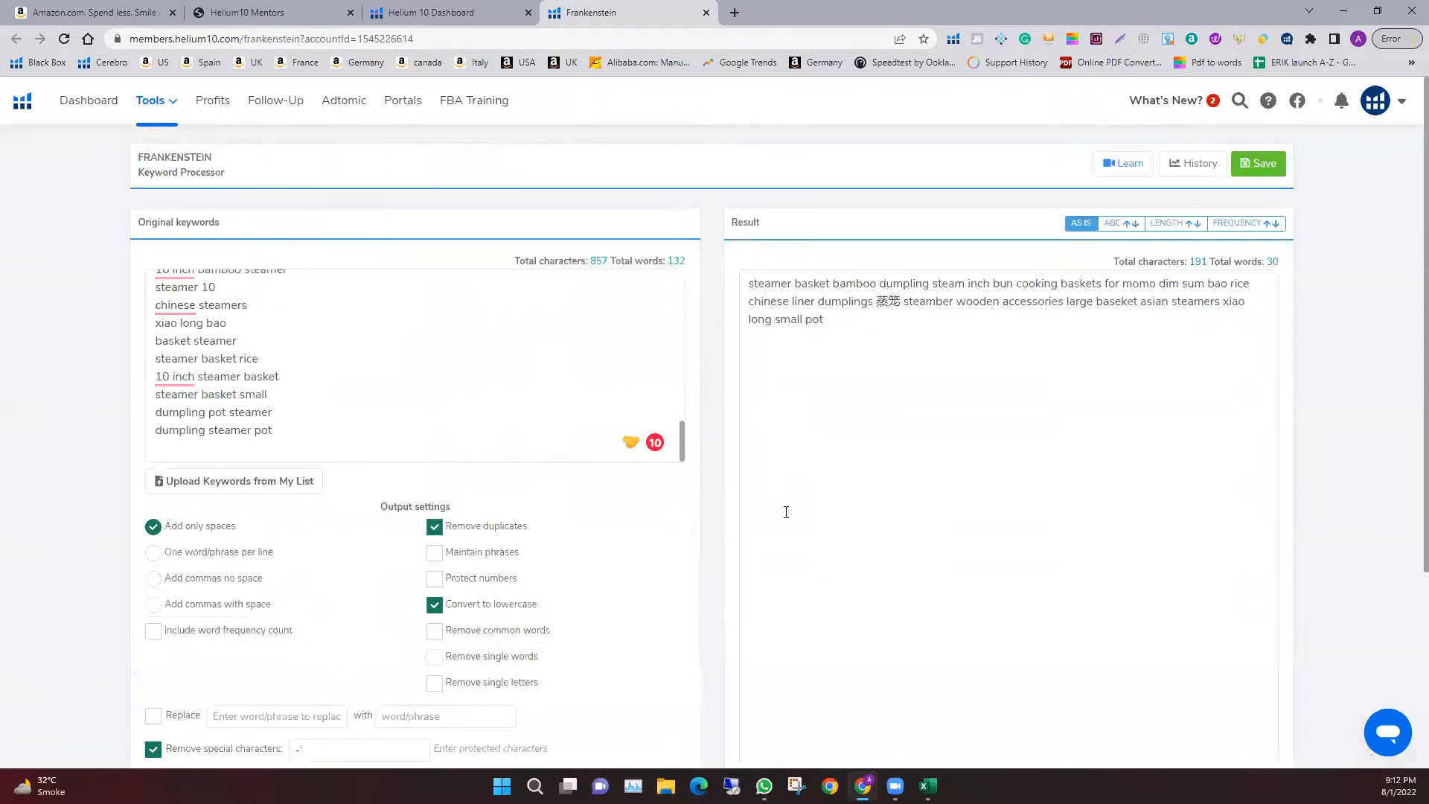
# Examine the processed word list in the result against the original keywords and the output settings
pyautogui.scroll(-1, 1026, 466)
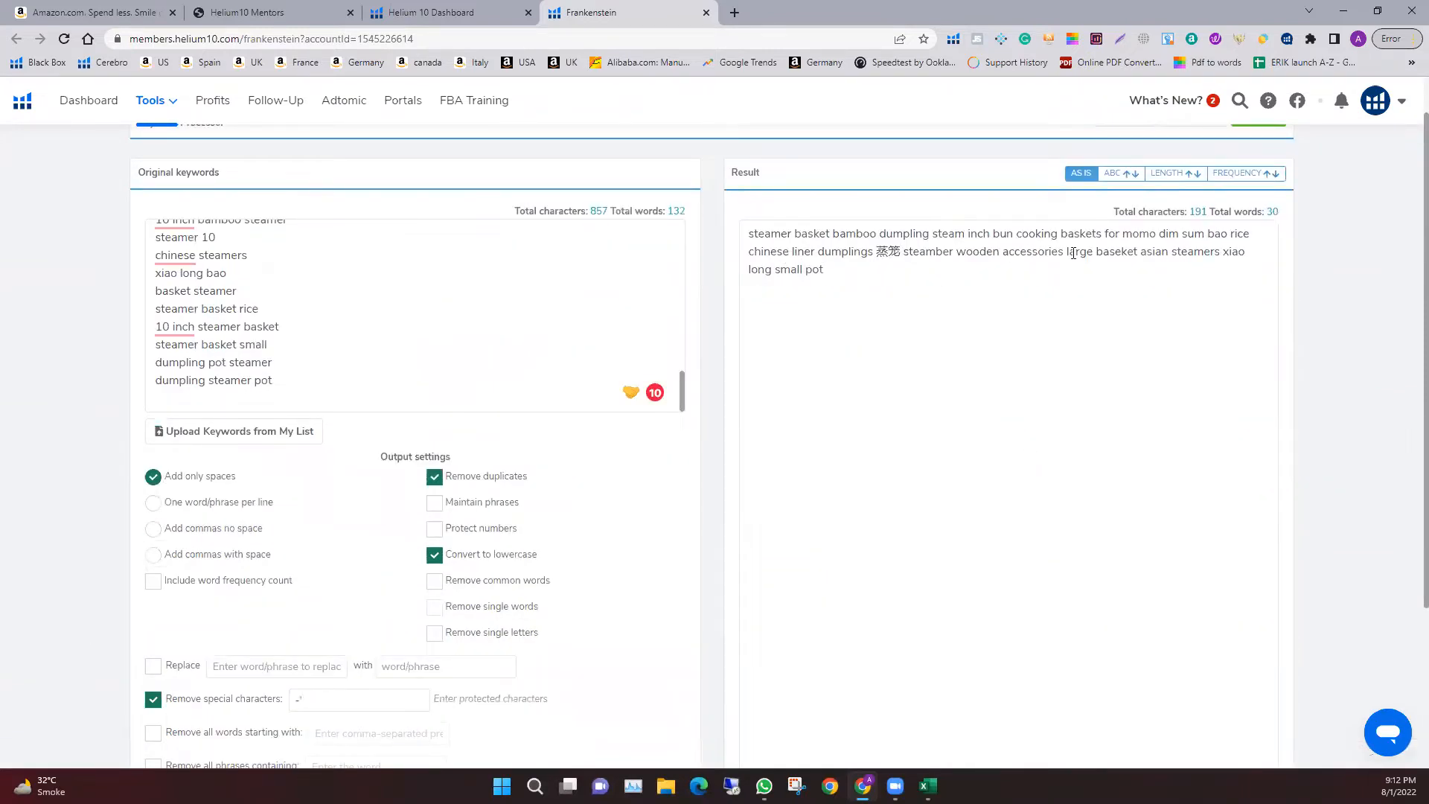
pyautogui.tripleClick(746, 233)
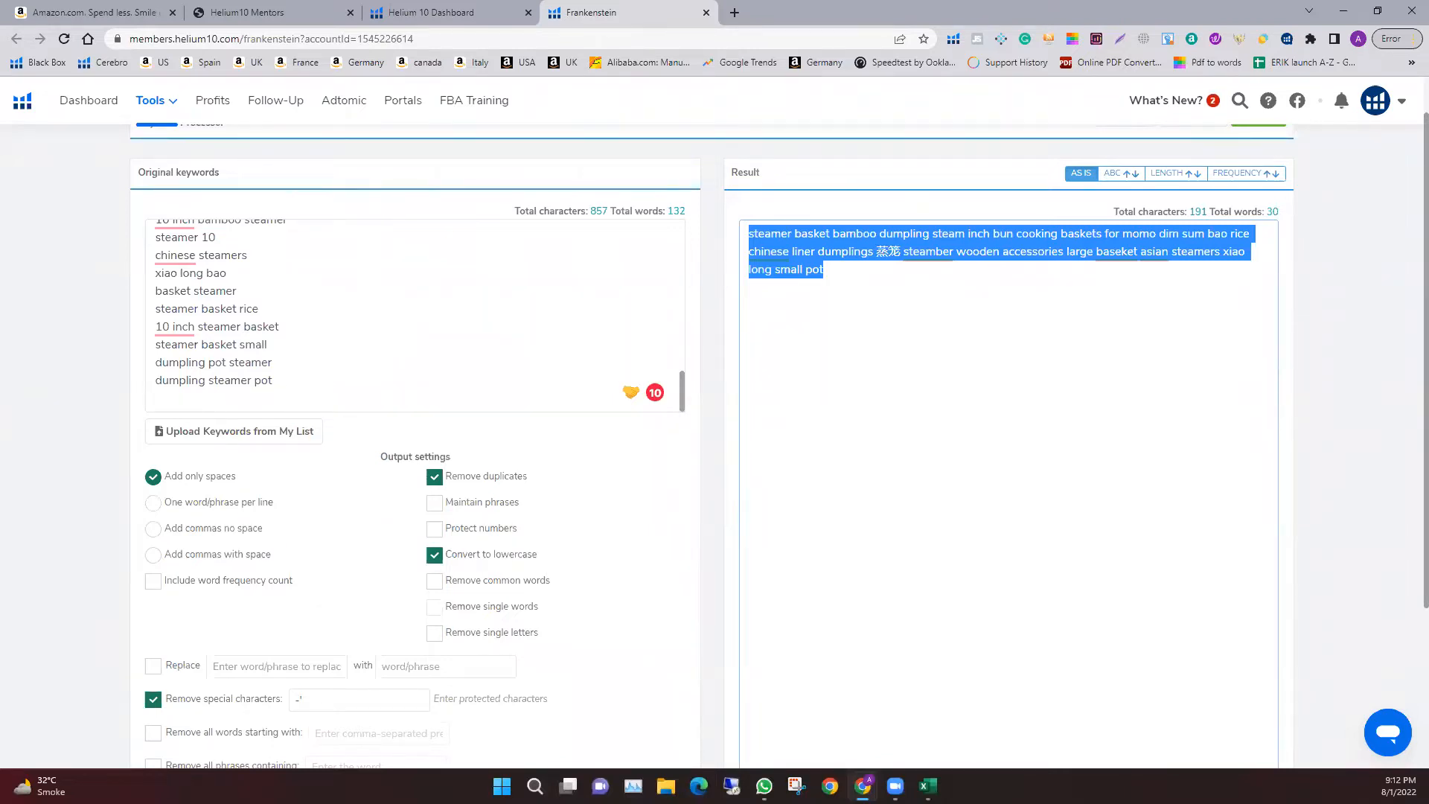
pyautogui.hotkey('alt', 'Tab')
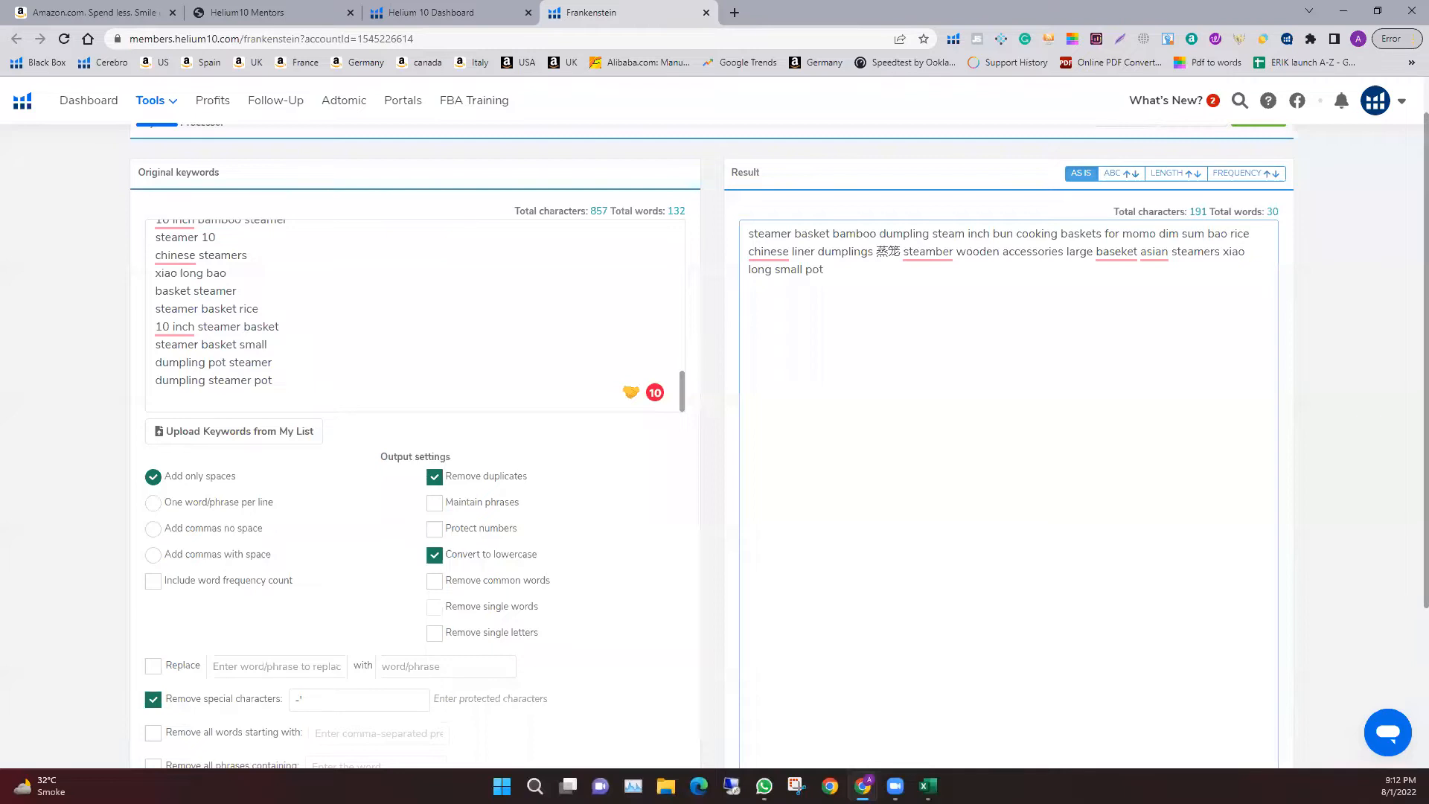
pyautogui.scroll(2, 414, 315)
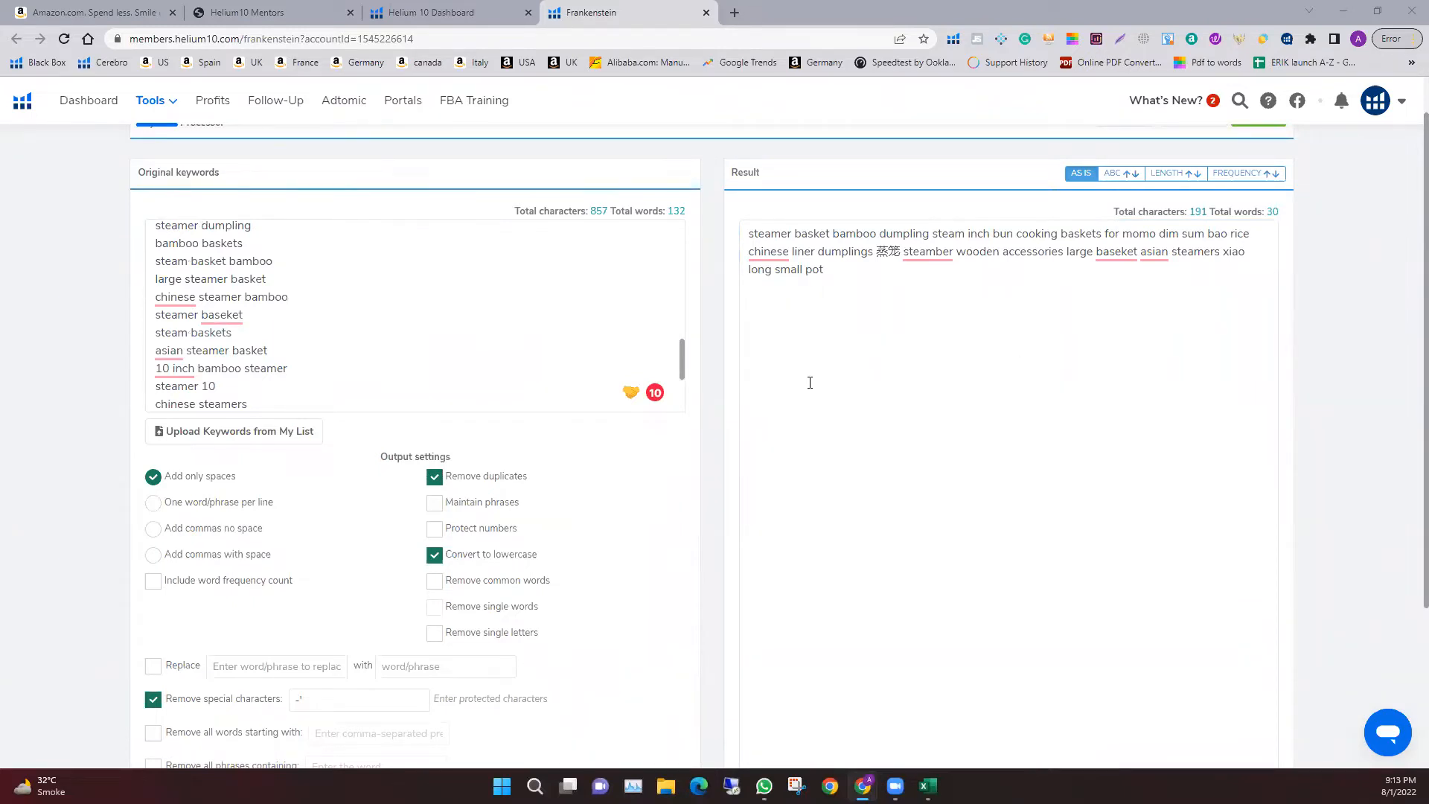
pyautogui.scroll(-1, 935, 400)
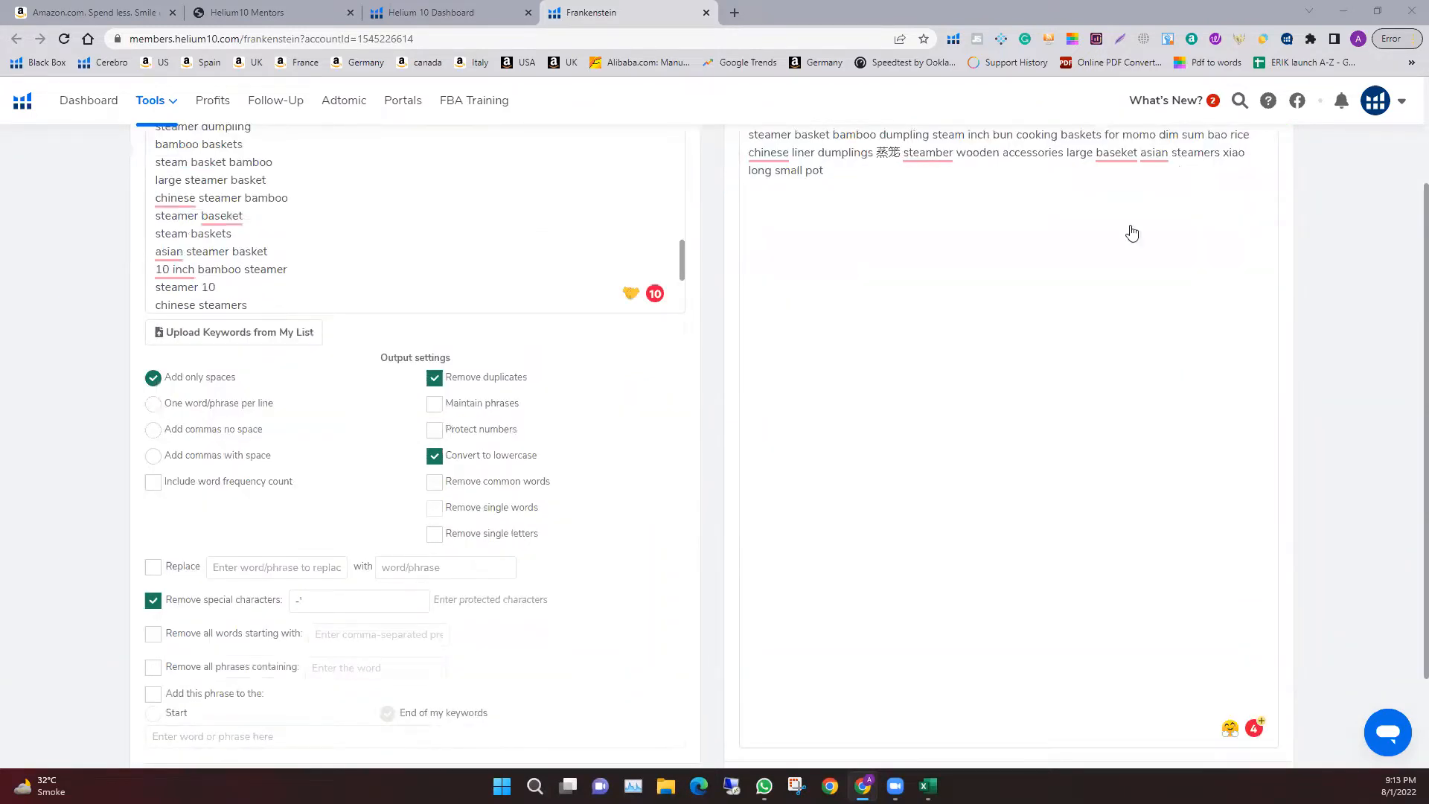
pyautogui.scroll(2, 1174, 209)
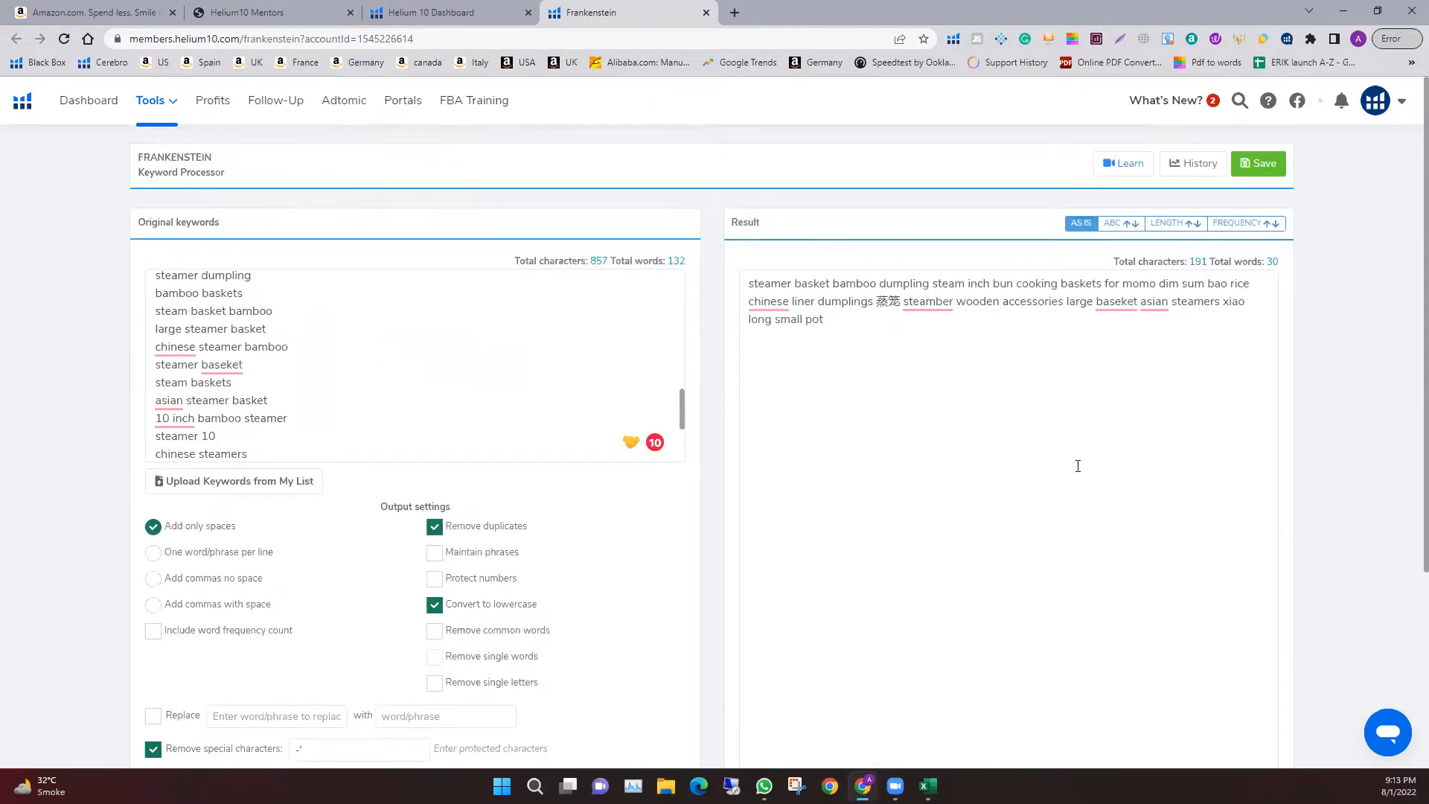
pyautogui.scroll(-3, 1078, 466)
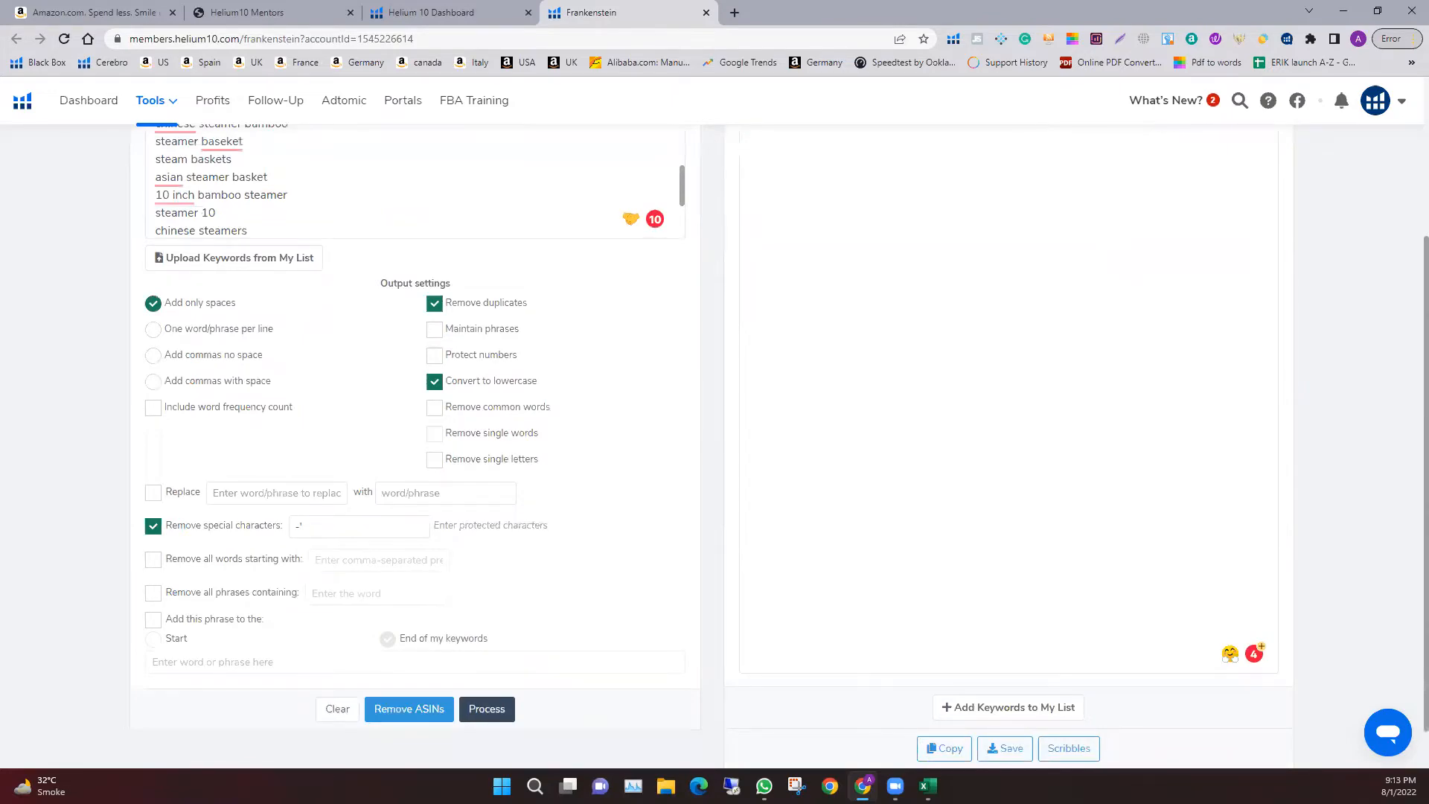
pyautogui.scroll(3, 1078, 466)
# Copy the entire Keyword Phrase column from the Table sheet in Excel and replace Frankenstein's original keywords with it
pyautogui.hotkey('alt', 'Tab')
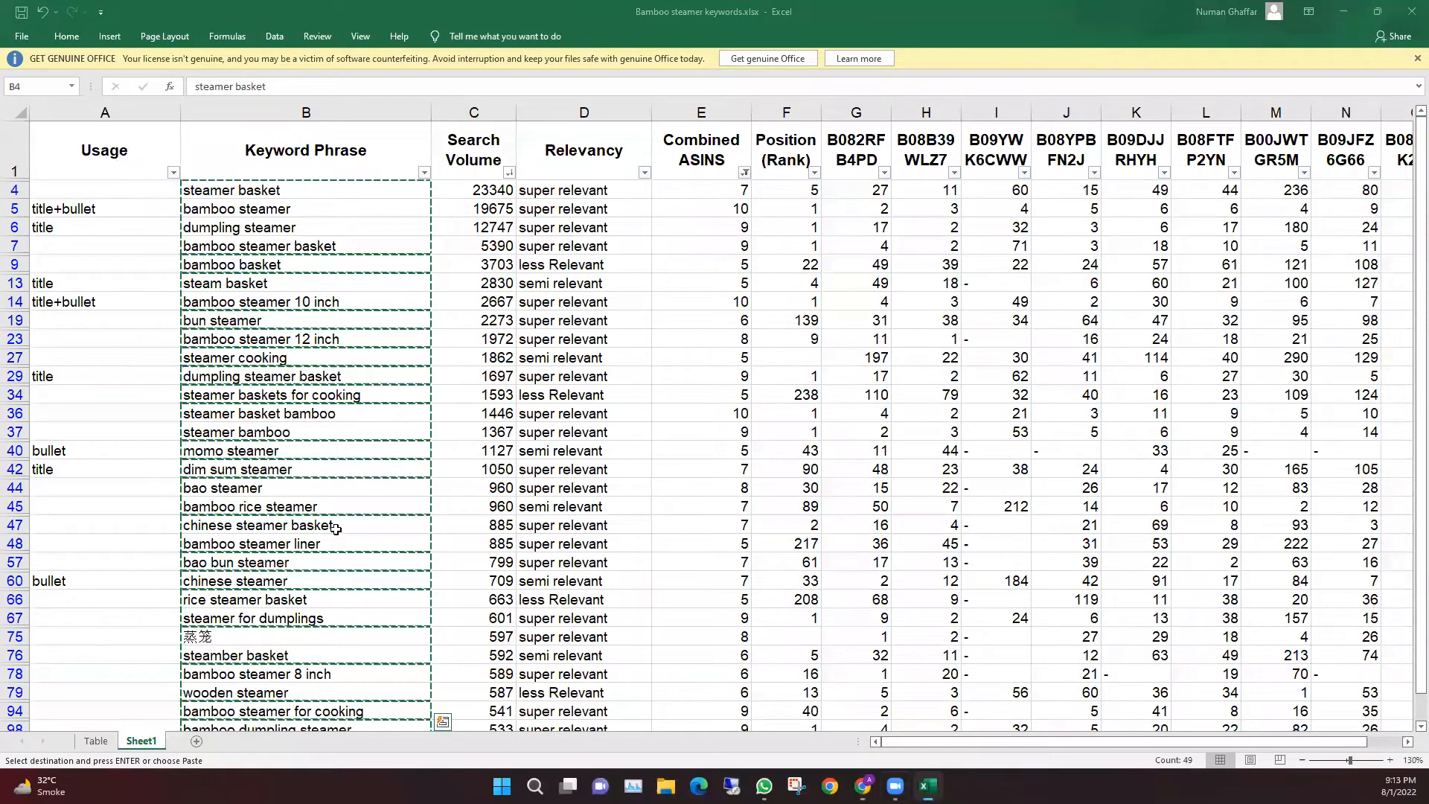
pyautogui.hotkey('ctrl', 'pageup')
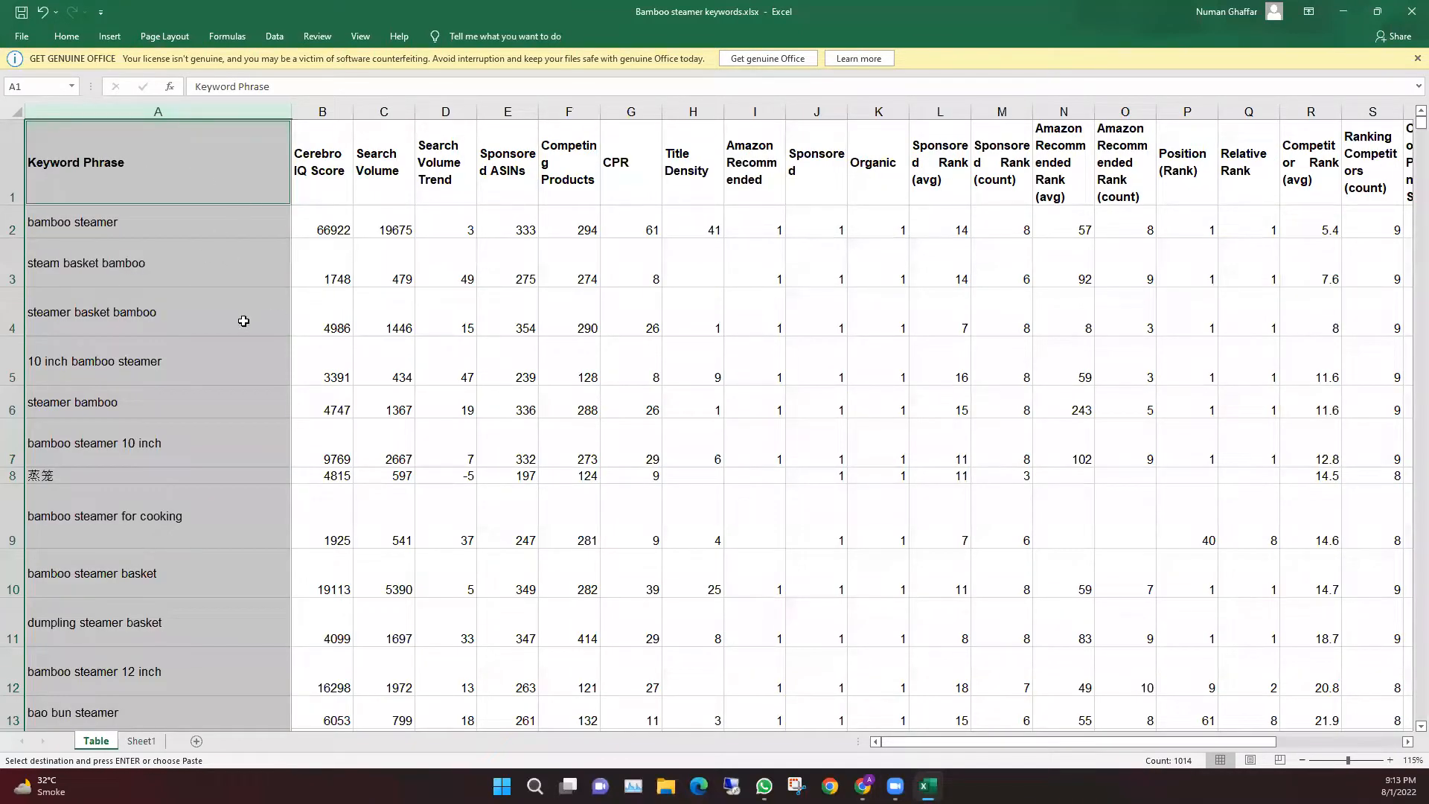
pyautogui.click(212, 223)
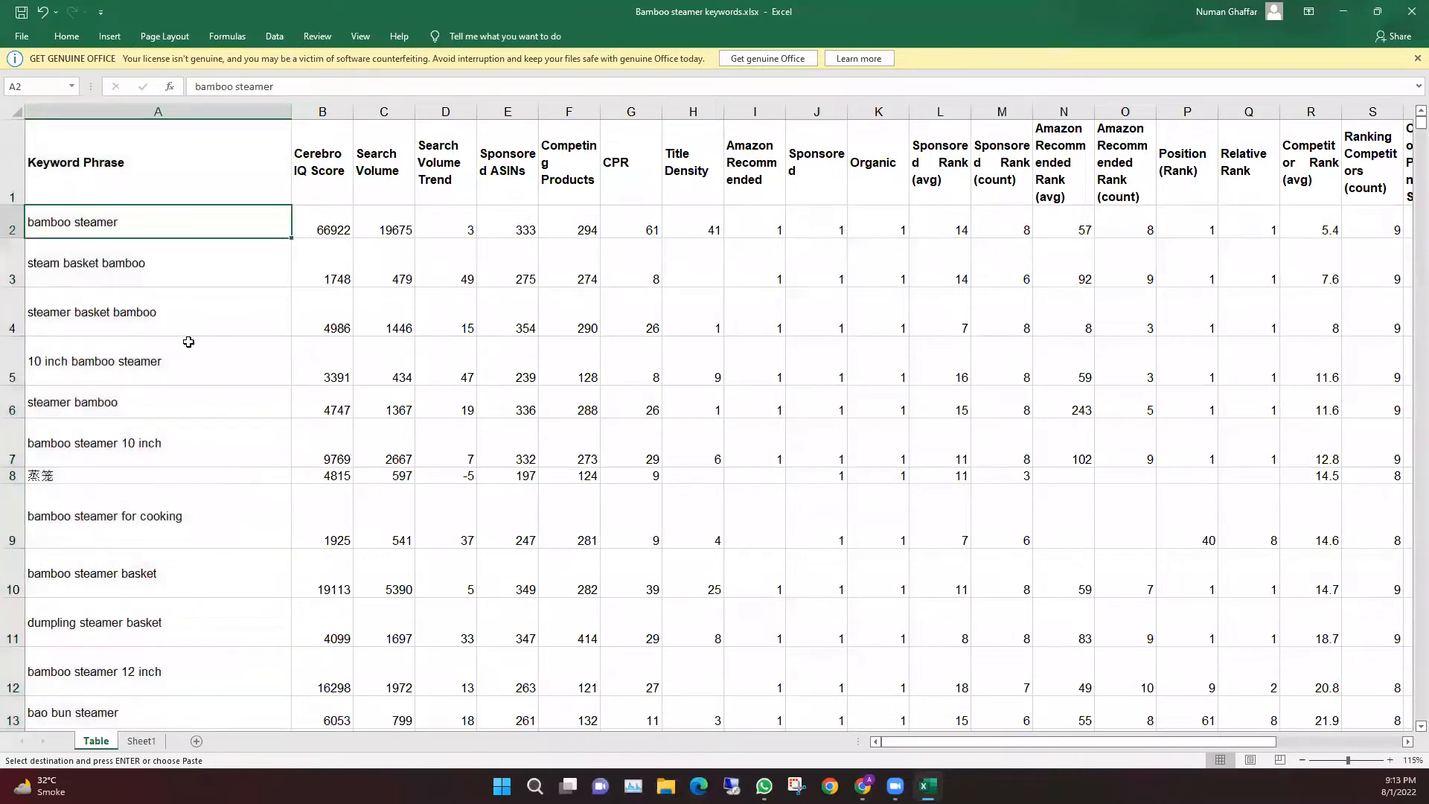
pyautogui.hotkey('ctrl', 'a')
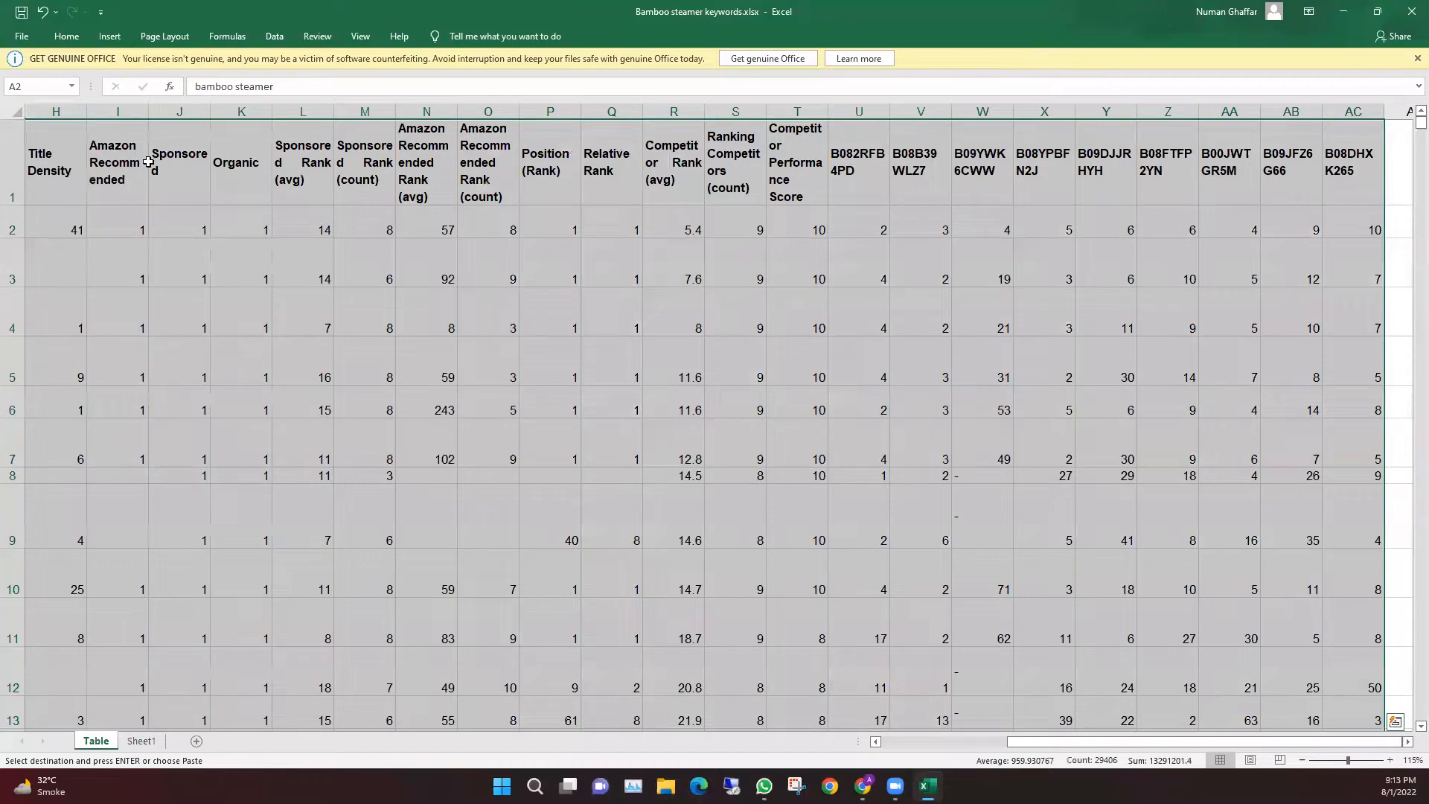
pyautogui.hotkey('ctrl', 'Home')
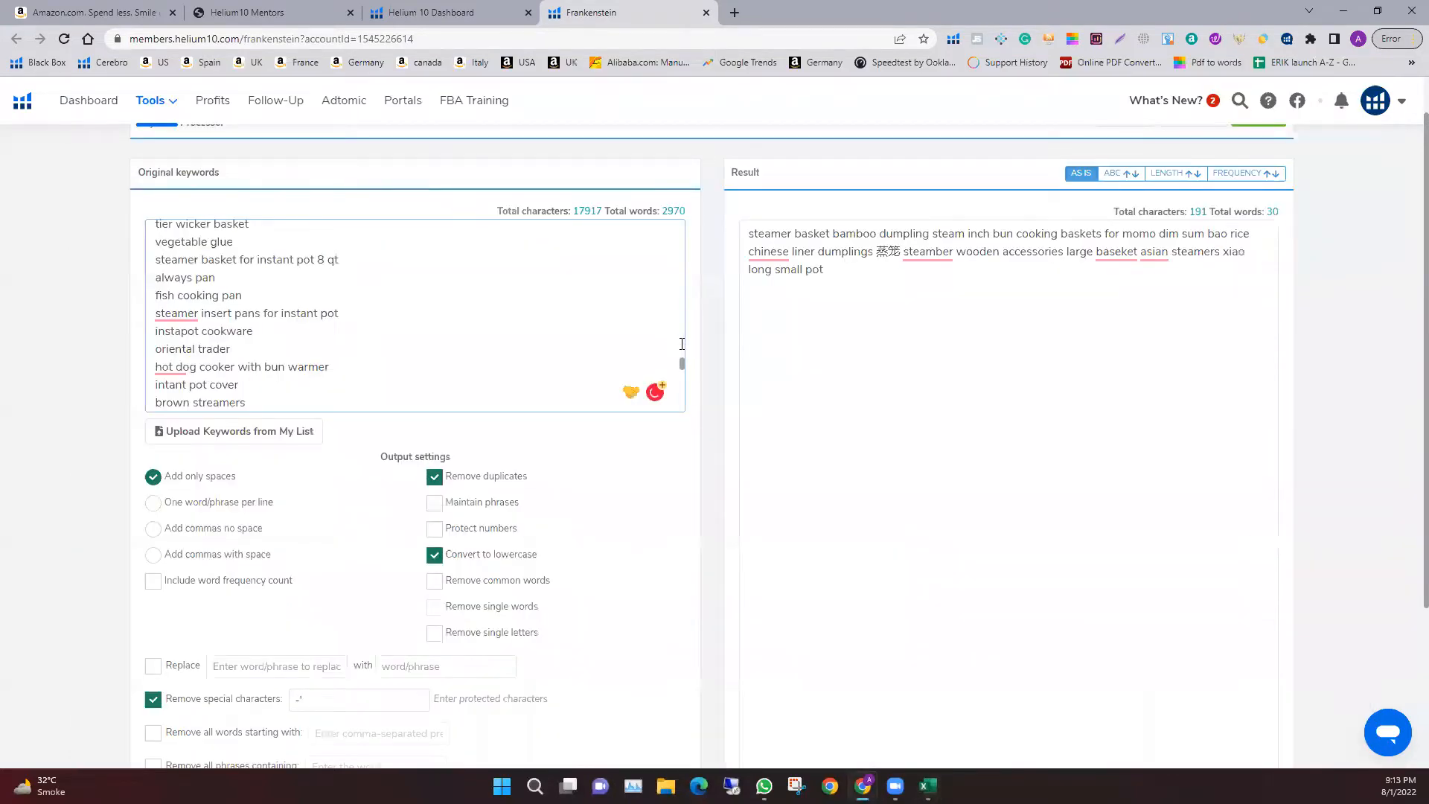
# Delete the "Keyword Phrase" header line from the start of the original keywords
pyautogui.moveTo(689, 250); pyautogui.dragTo(681, 219)
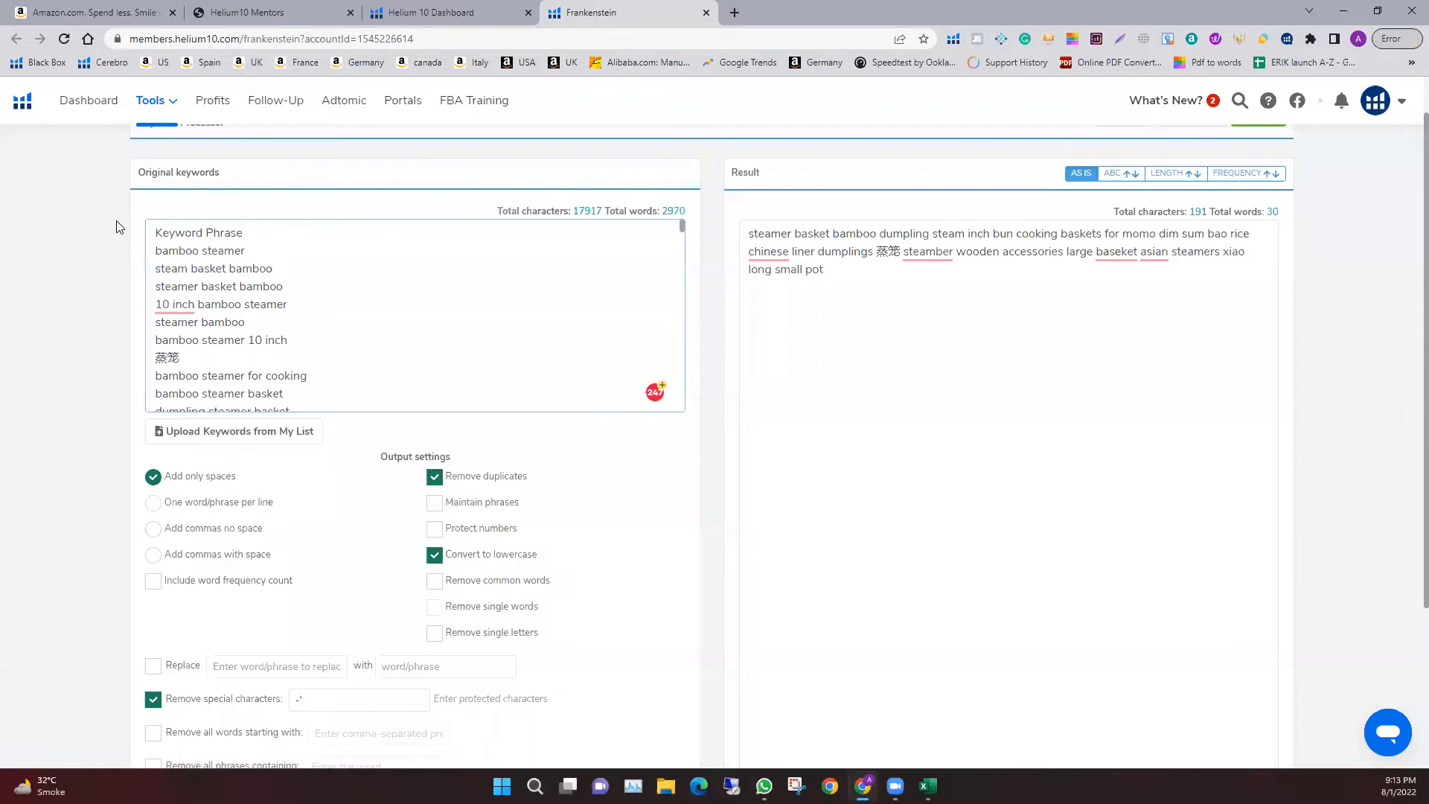
pyautogui.press('BackSpace')
pyautogui.press('BackSpace')
pyautogui.press('BackSpace')
pyautogui.press('BackSpace')
pyautogui.press('BackSpace')
pyautogui.press('BackSpace')
pyautogui.press('BackSpace')
pyautogui.press('BackSpace')
pyautogui.press('BackSpace')
pyautogui.press('BackSpace')
pyautogui.press('BackSpace')
pyautogui.press('BackSpace')
pyautogui.press('BackSpace')
pyautogui.press('BackSpace')
pyautogui.press('Delete')
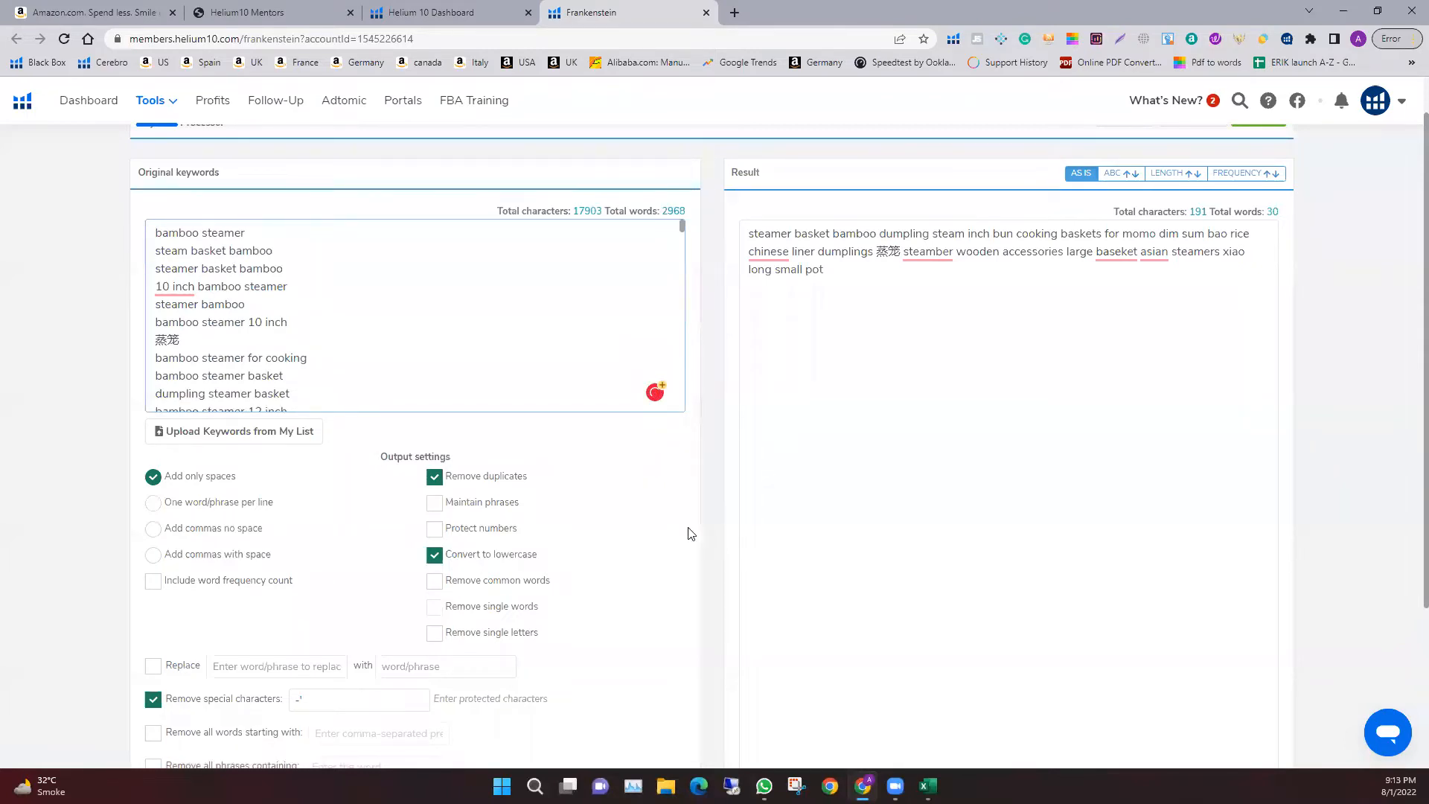
# Process the full keyword list in Frankenstein, minimize the Excel workbook, and read the result through to its end
pyautogui.scroll(-3, 1005, 477)
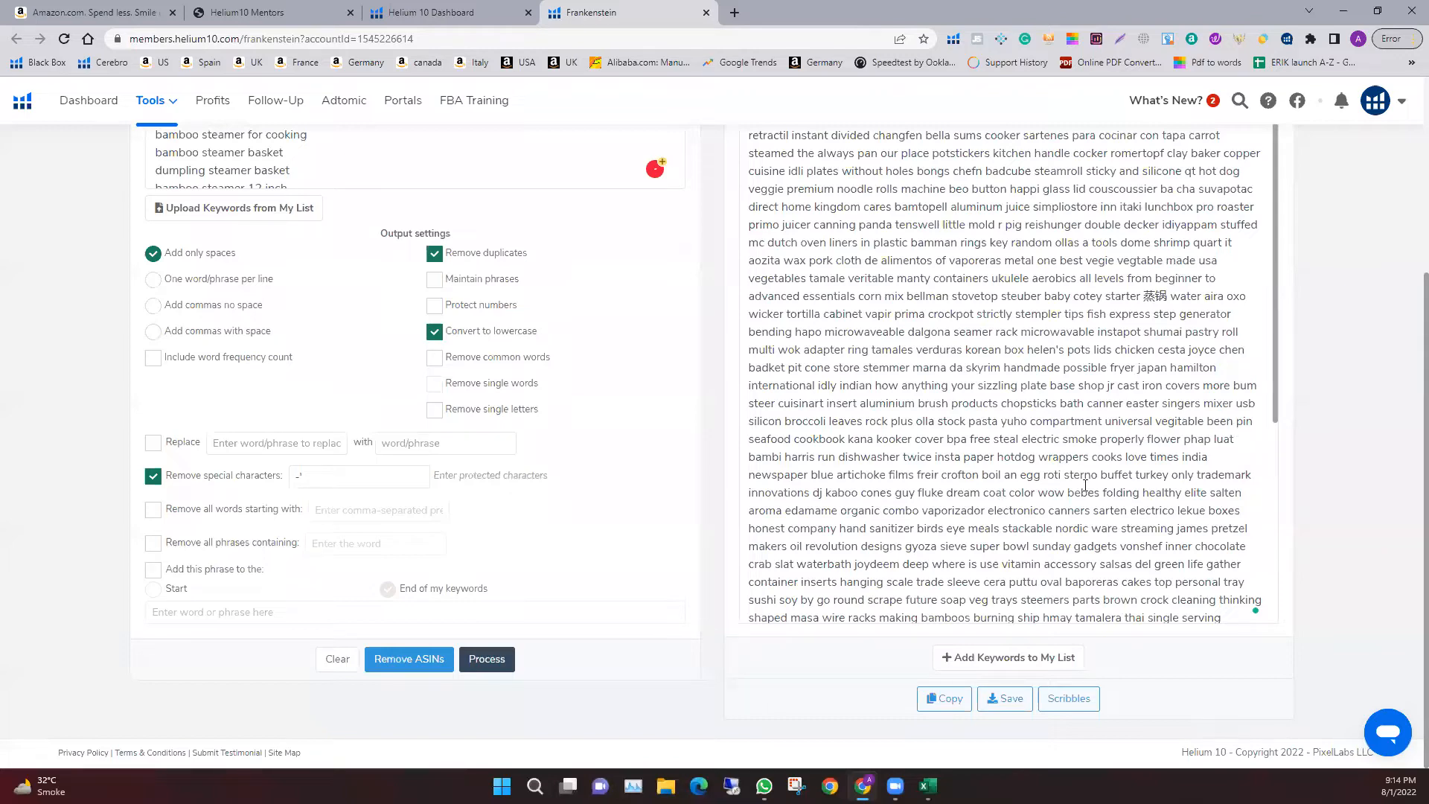
pyautogui.scroll(-3, 898, 528)
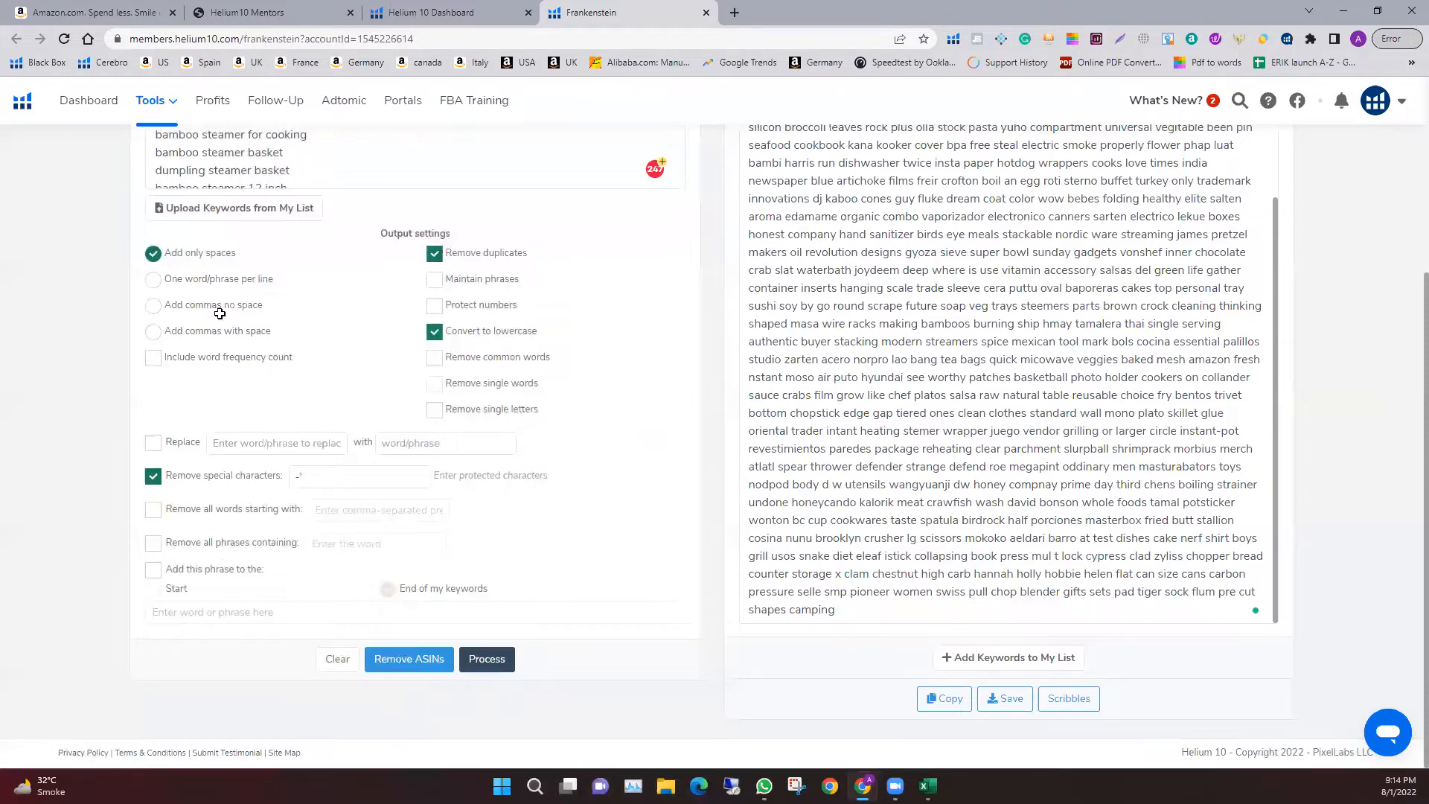
pyautogui.hotkey('alt', 'Tab')
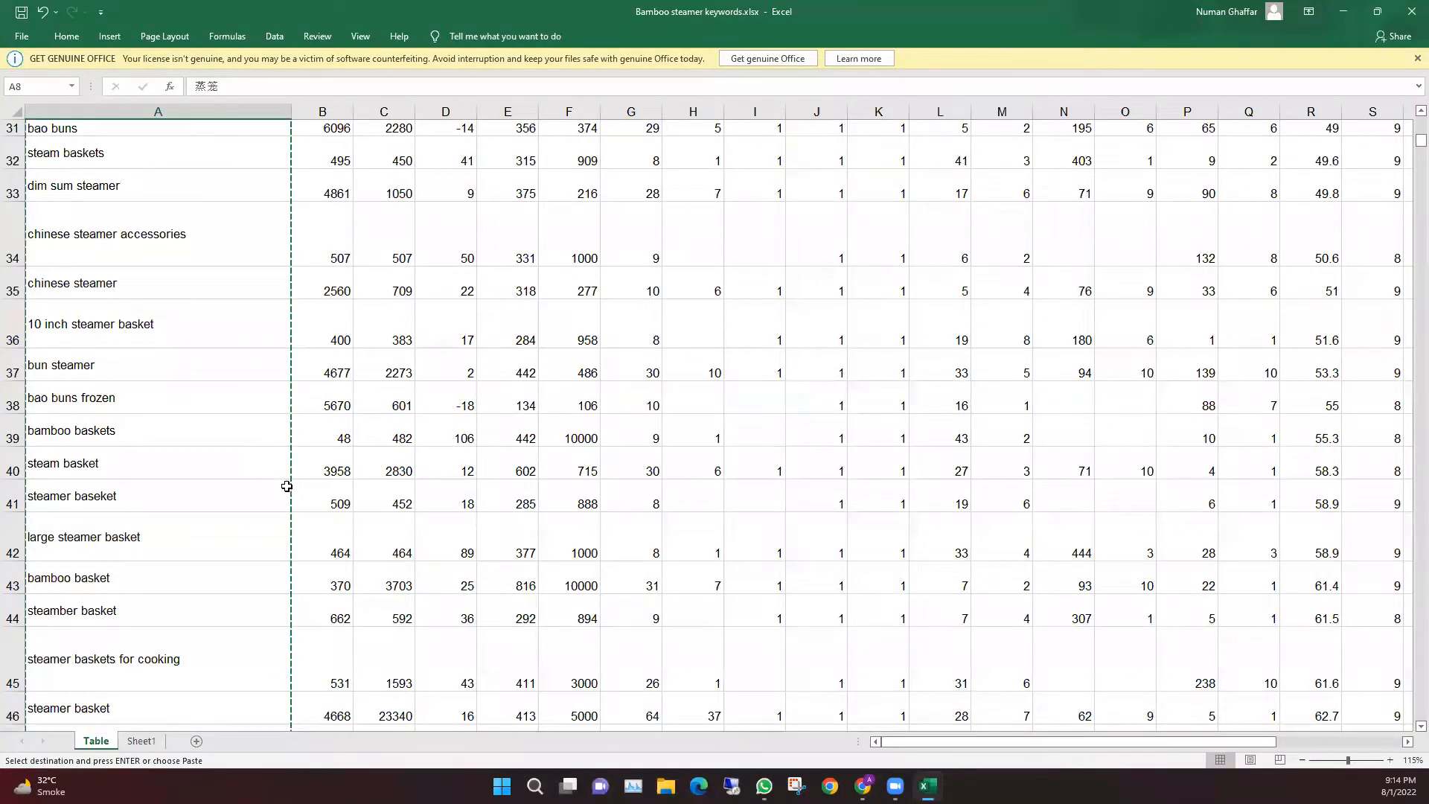
pyautogui.click(1345, 9)
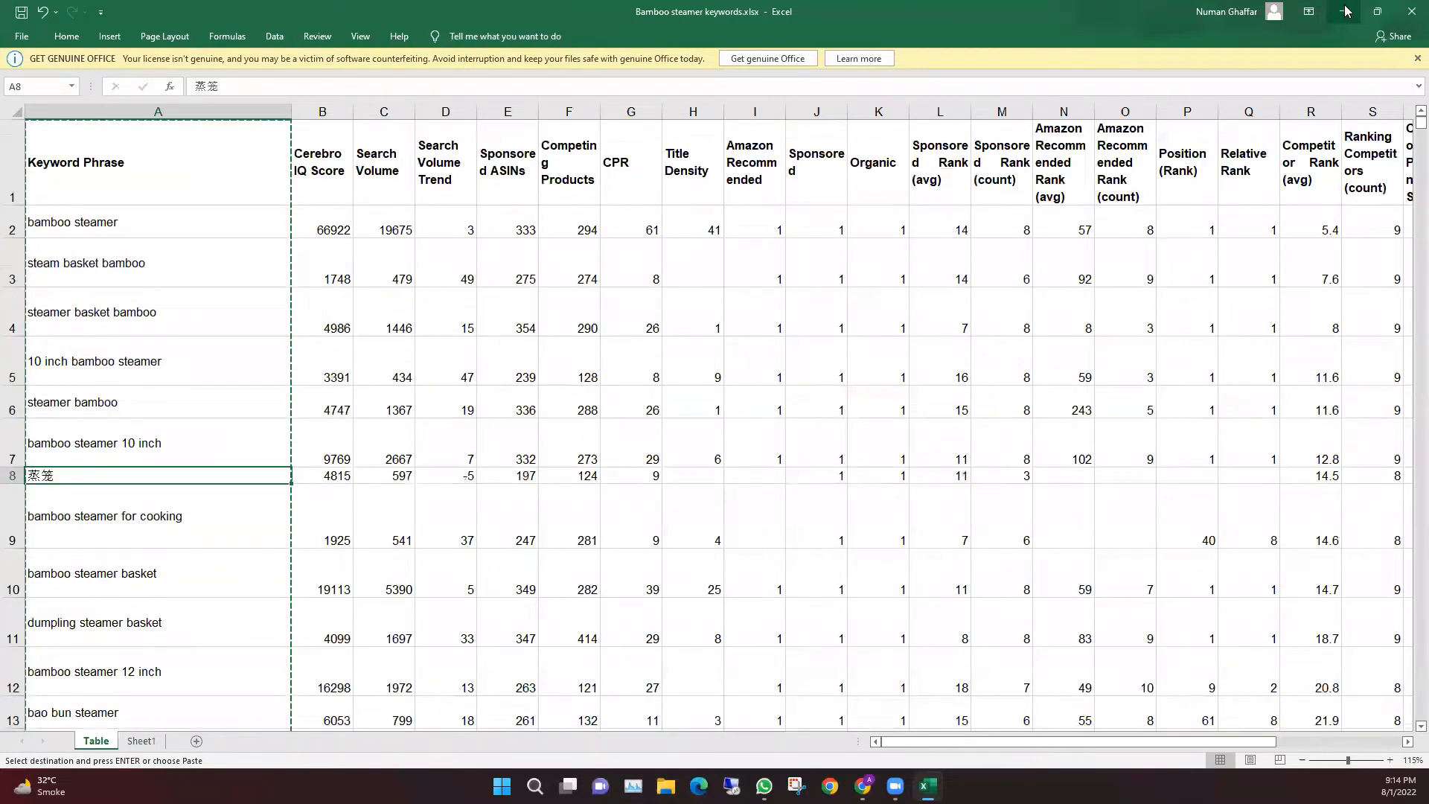
pyautogui.hotkey('alt', 'Tab')
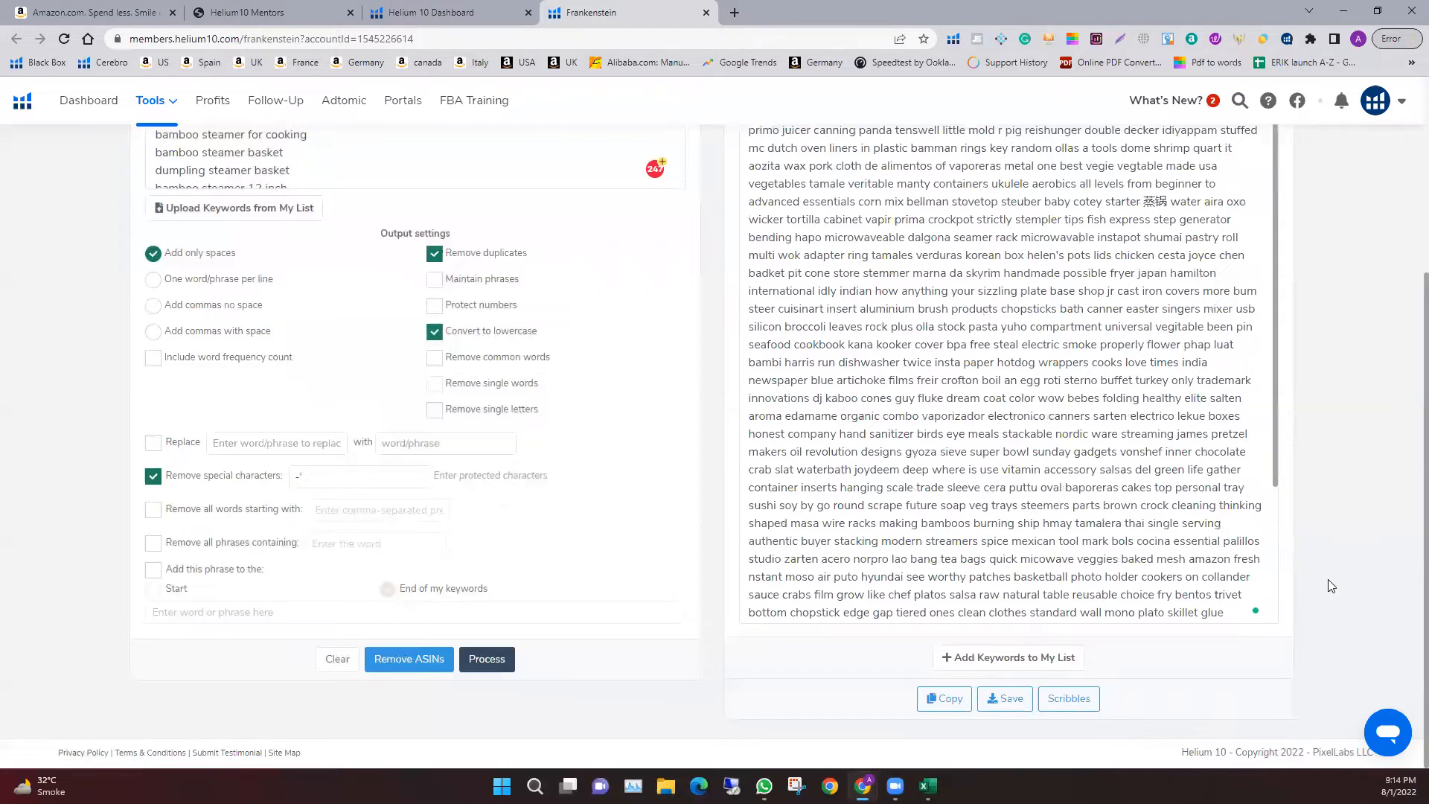
pyautogui.scroll(-3, 1154, 583)
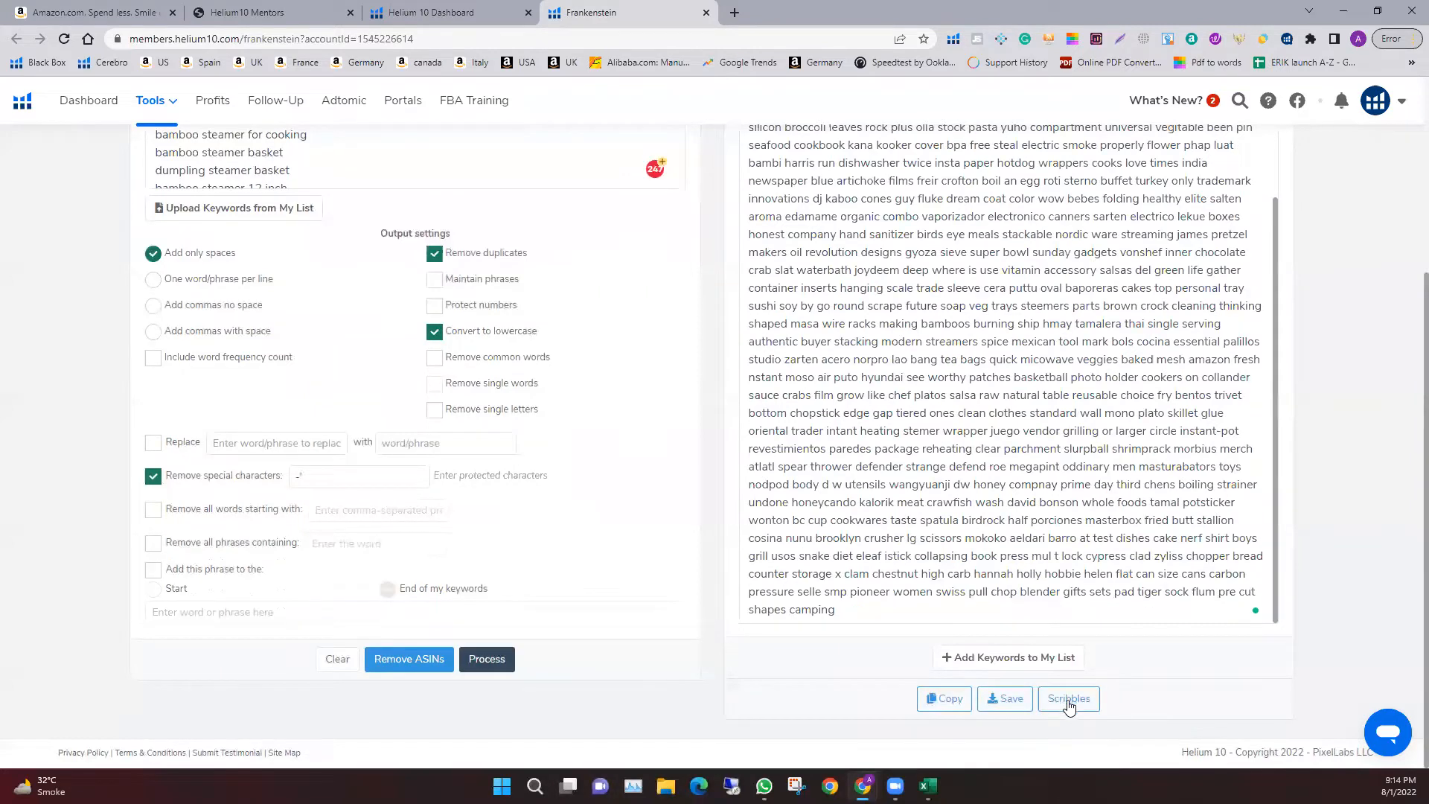
# Send the processed keywords from Frankenstein to Scribbles and switch to the Scribbles listing optimizer
pyautogui.click(1069, 701)
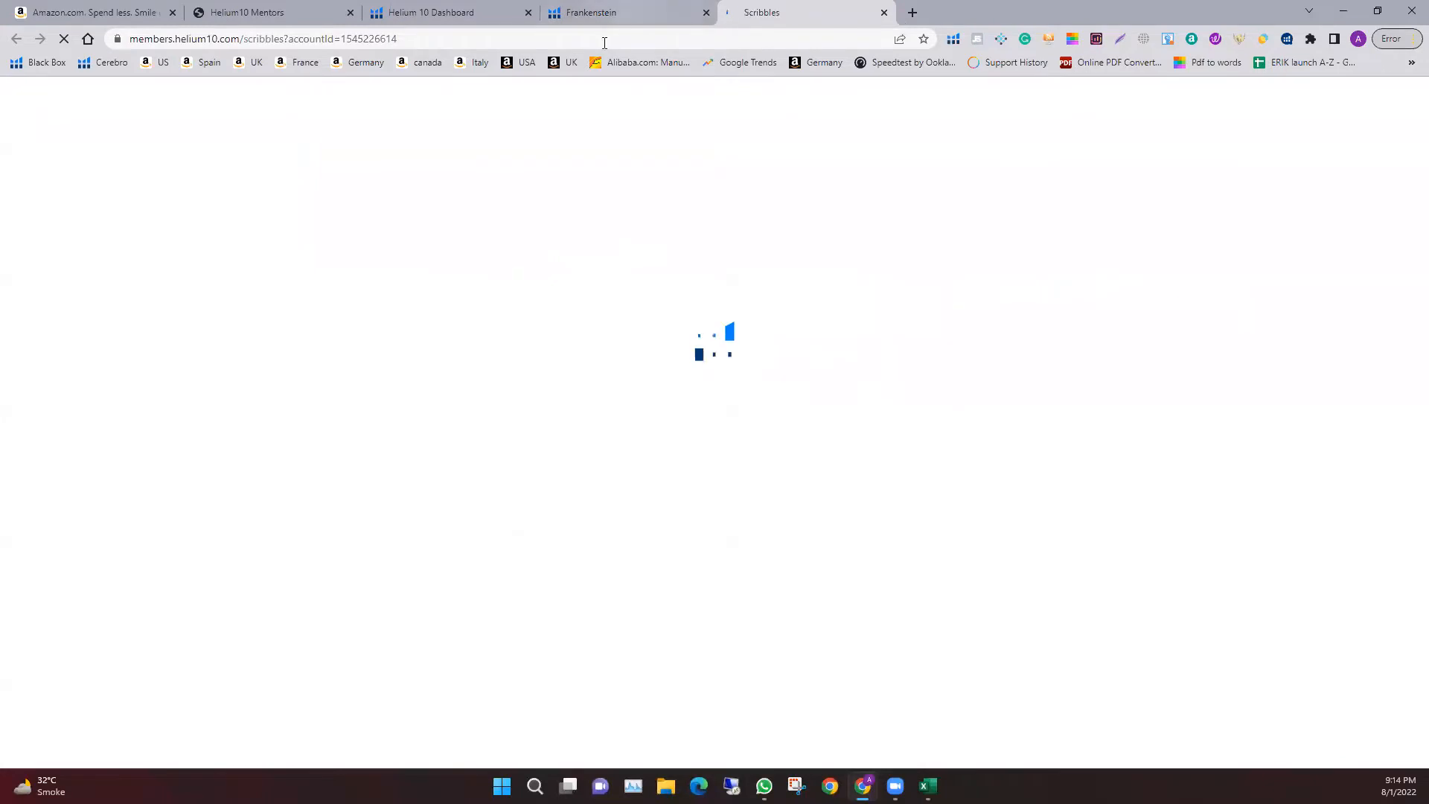
pyautogui.click(602, 21)
pyautogui.scroll(4, 323, 335)
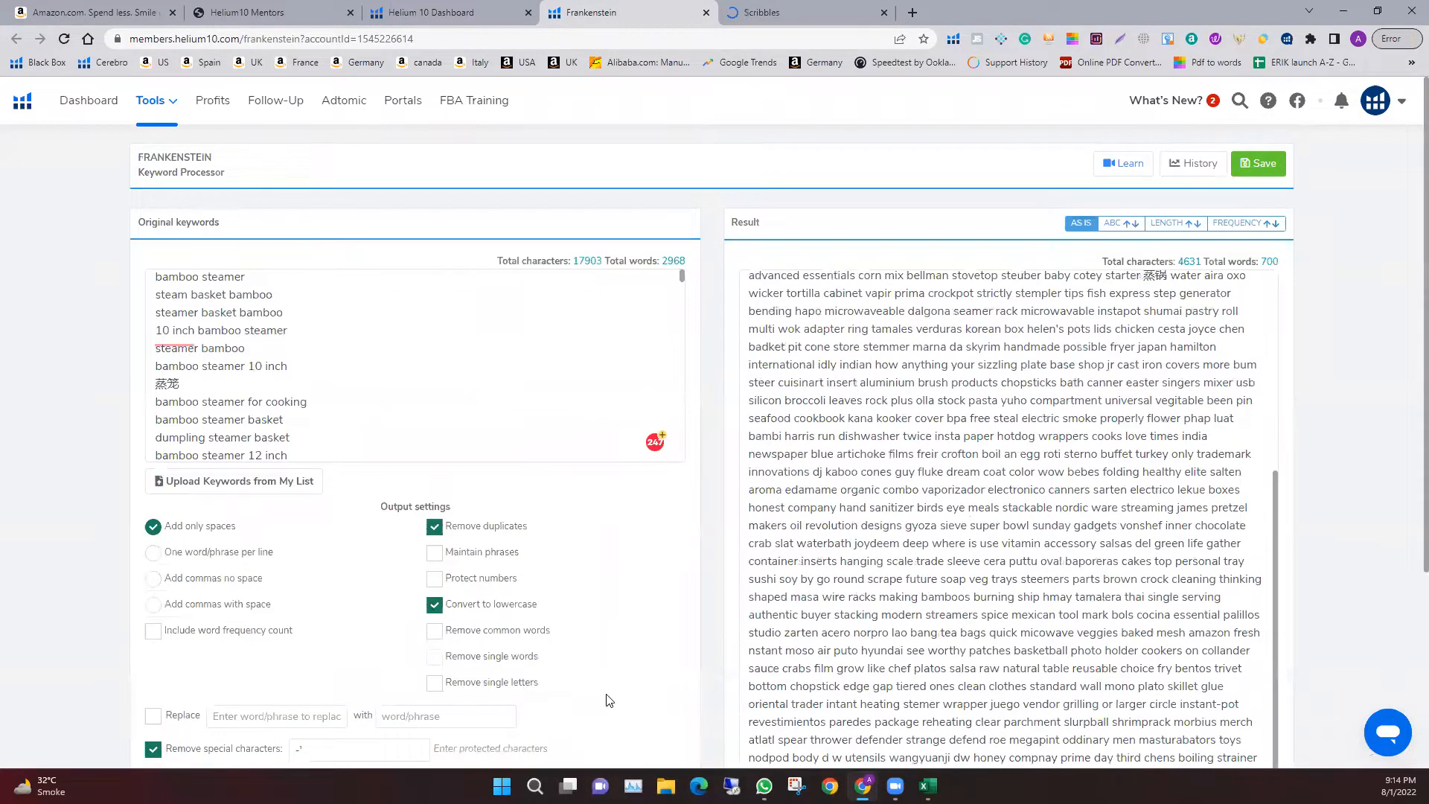
pyautogui.scroll(-4, 490, 679)
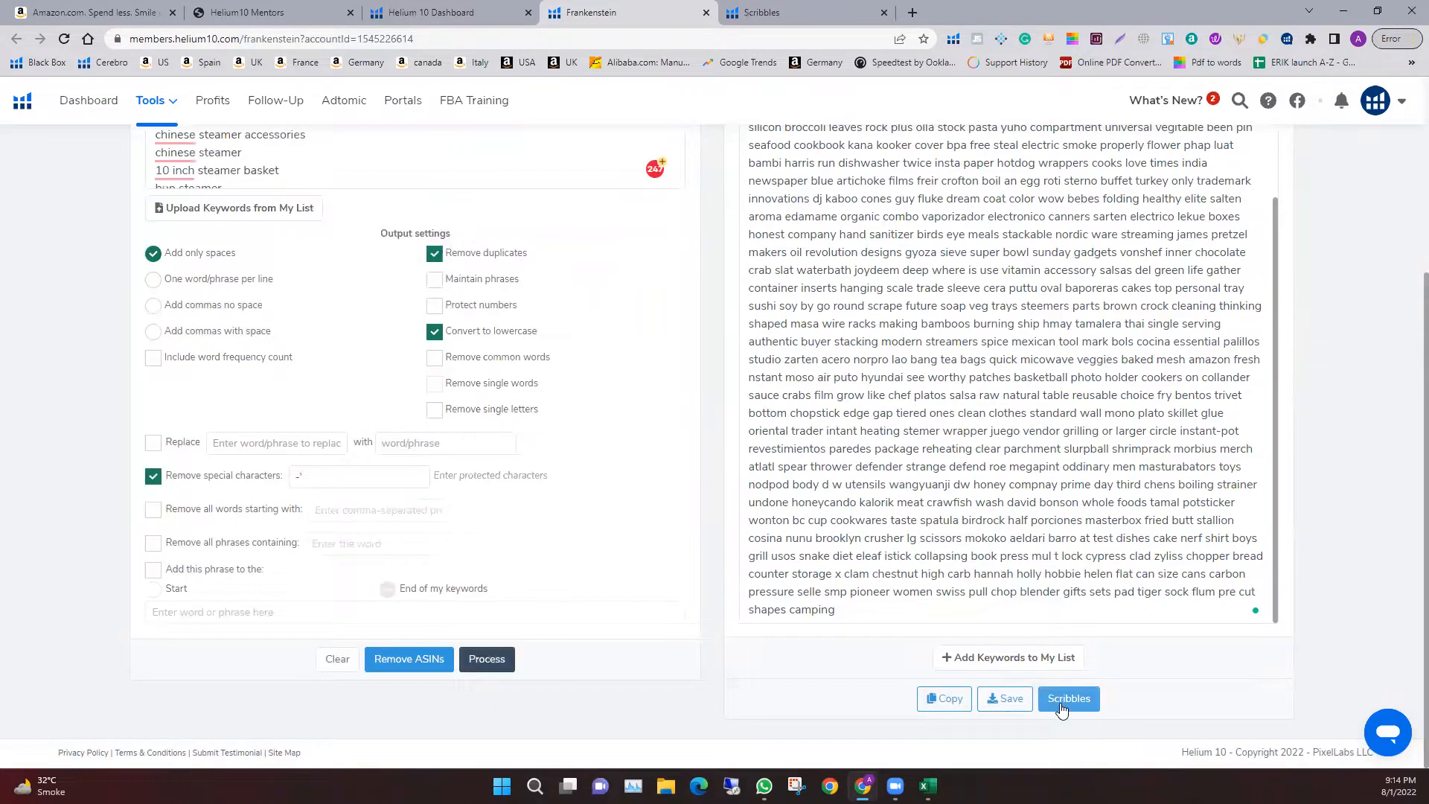
pyautogui.click(820, 12)
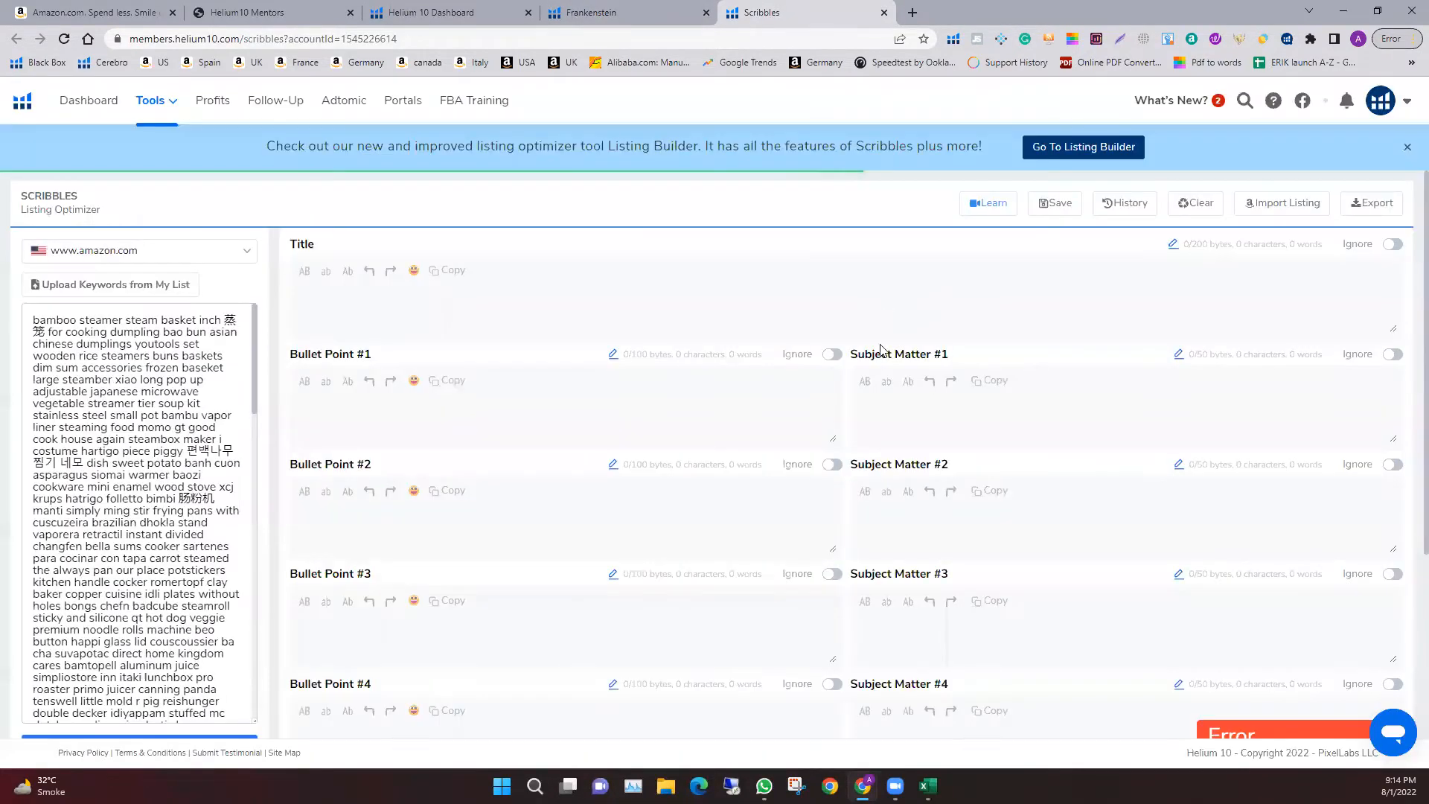
pyautogui.scroll(-4, 143, 367)
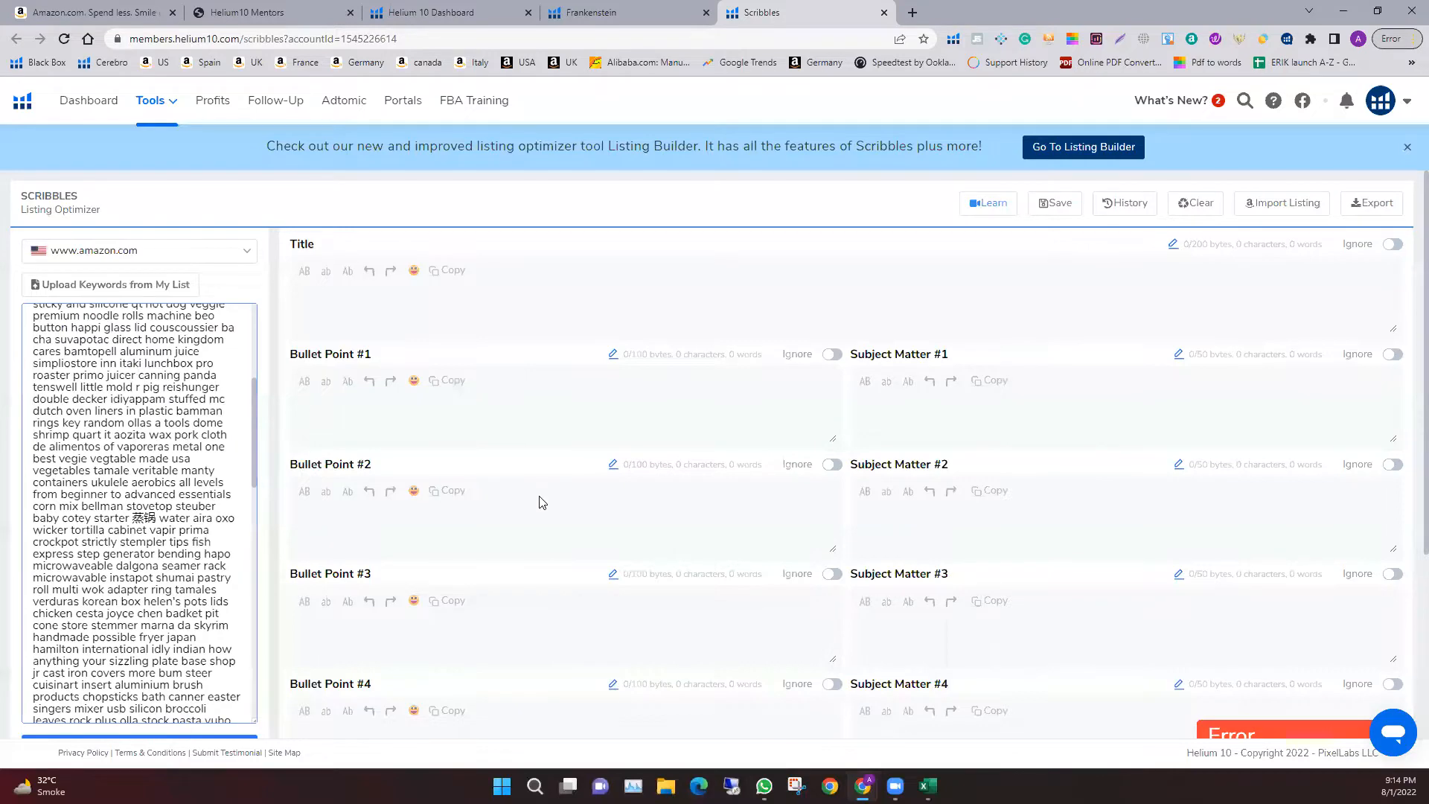
pyautogui.scroll(-5, 177, 547)
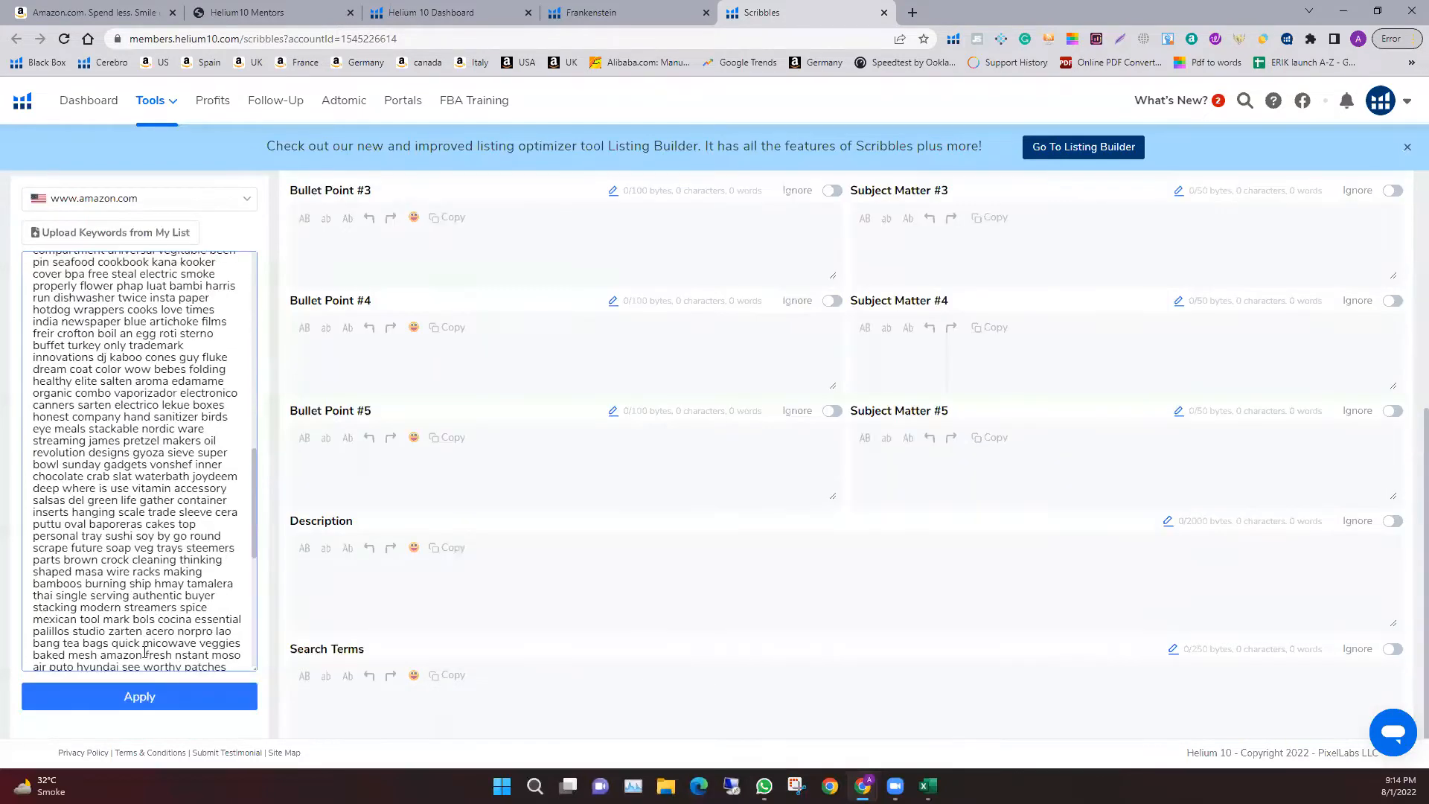
pyautogui.click(140, 695)
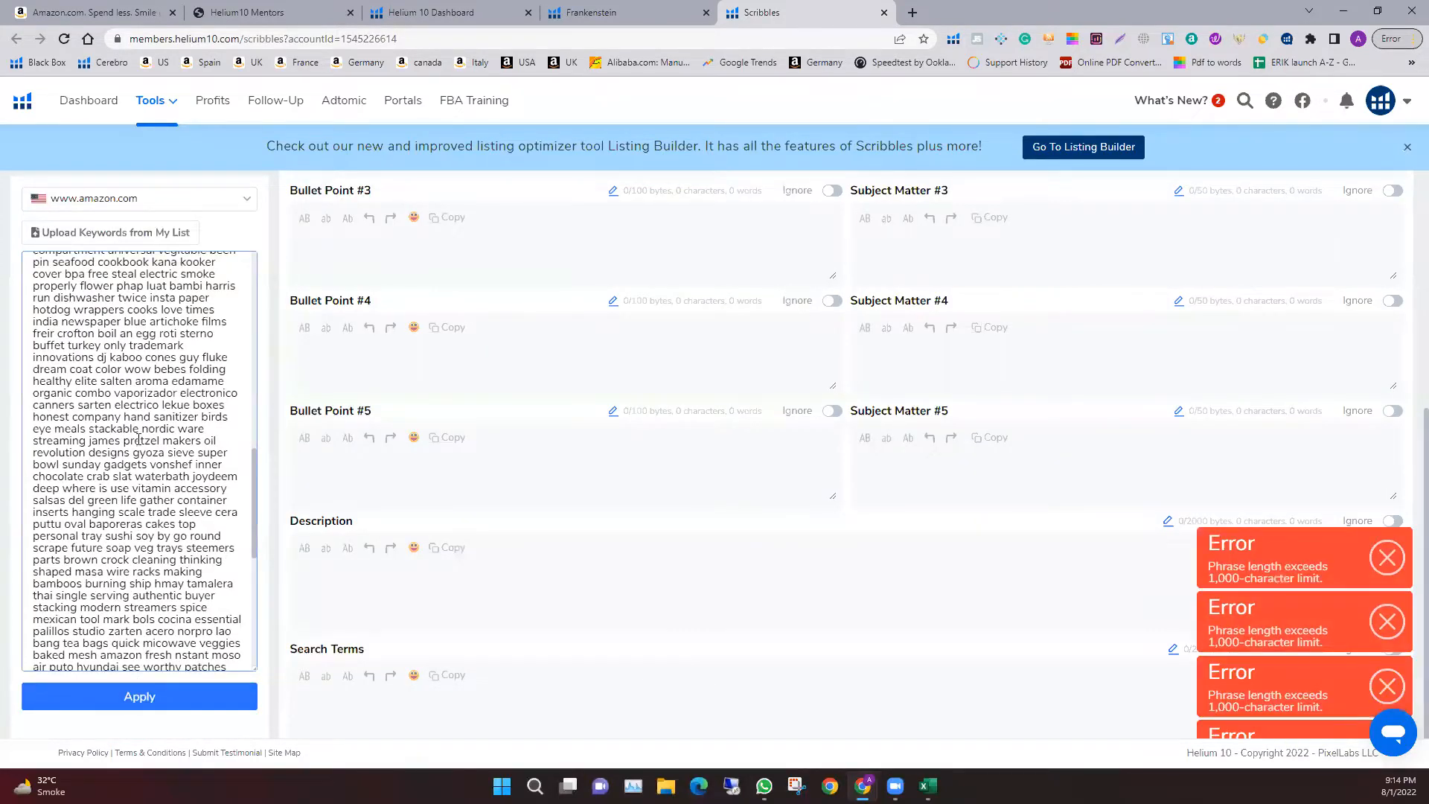
pyautogui.scroll(-5, 137, 501)
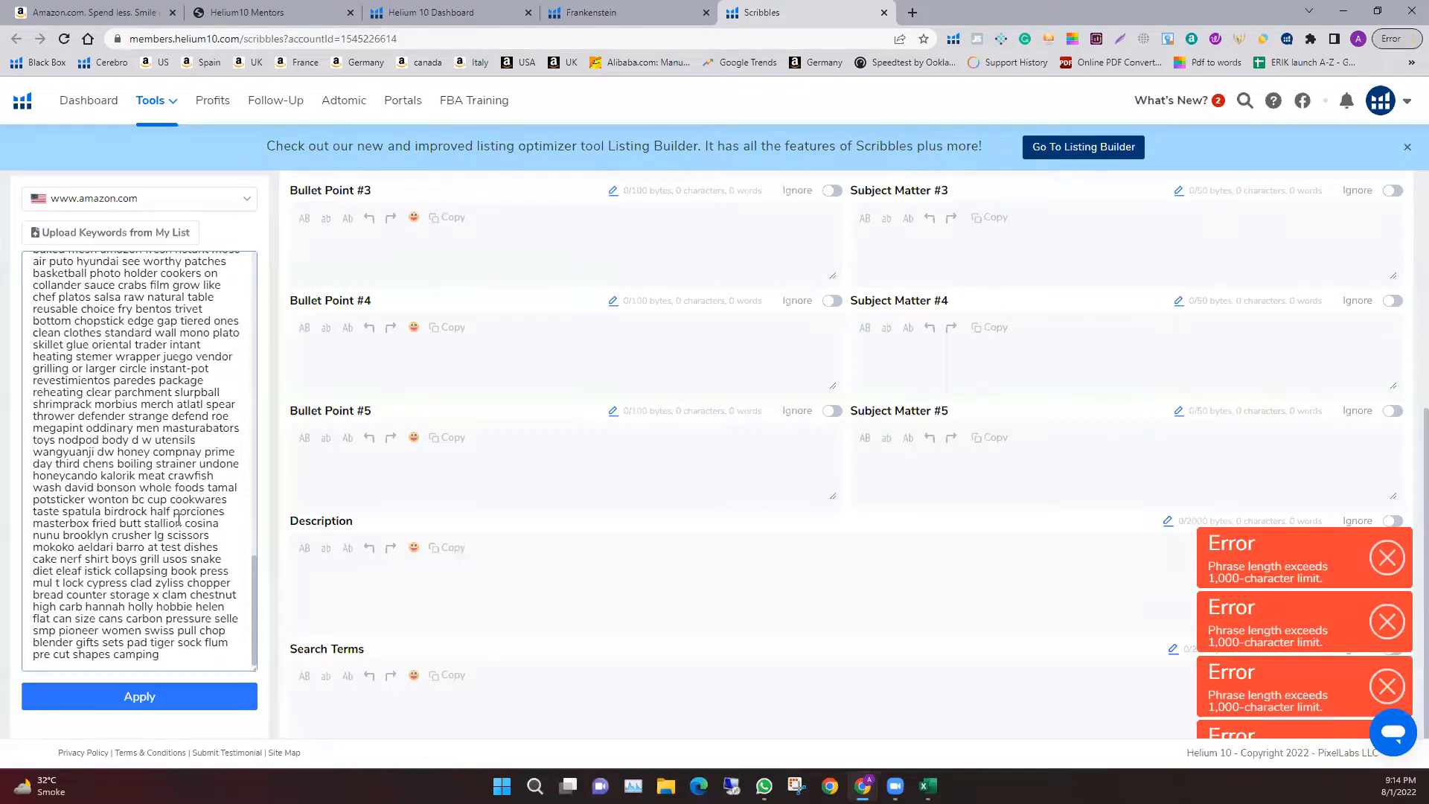
# Copy the entire keyword list from Scribbles and open LingoJam's Byte Counter from a new-tab Google search for "bytes counter"
pyautogui.click(177, 495)
pyautogui.hotkey('ctrl', 'a')
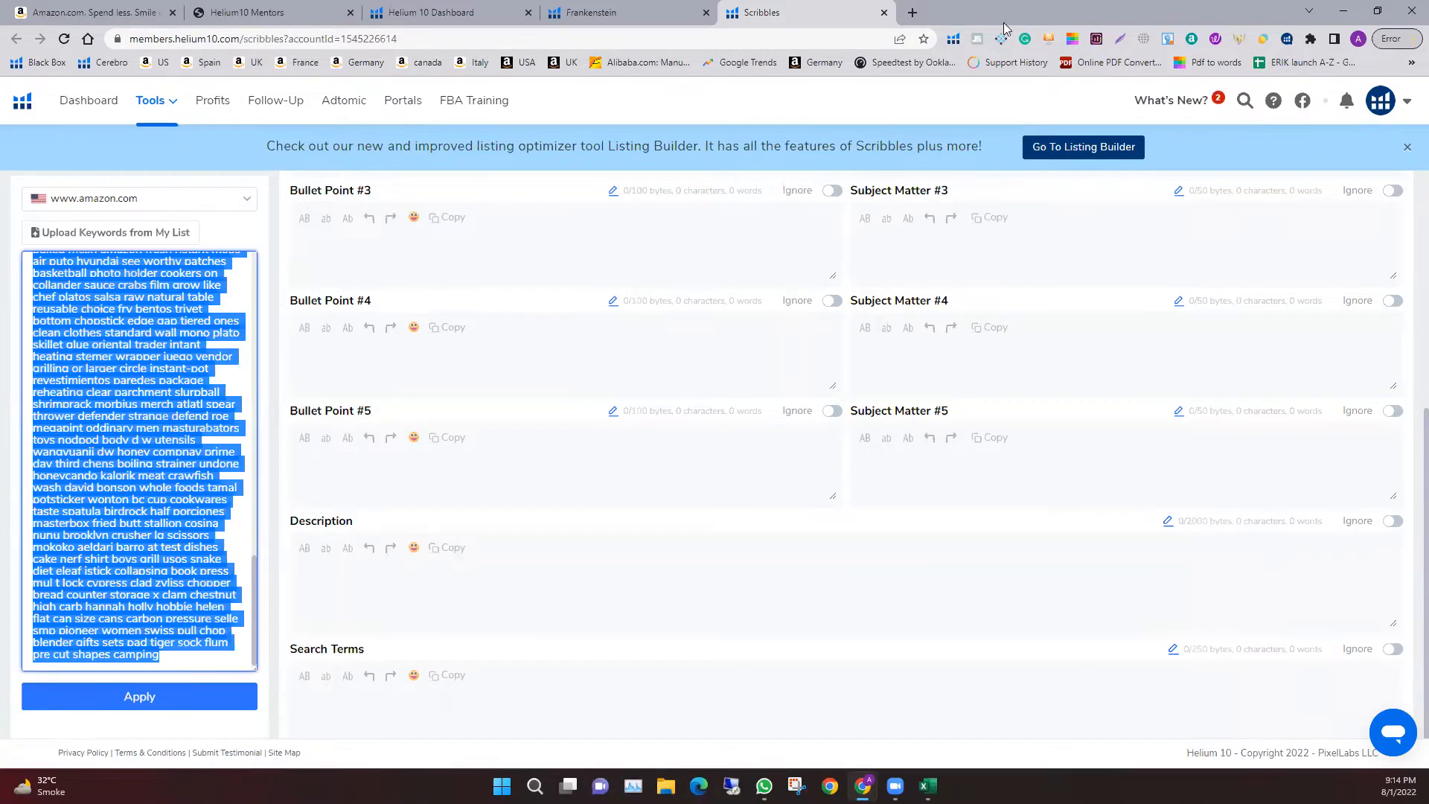
pyautogui.click(913, 13)
pyautogui.click(554, 39)
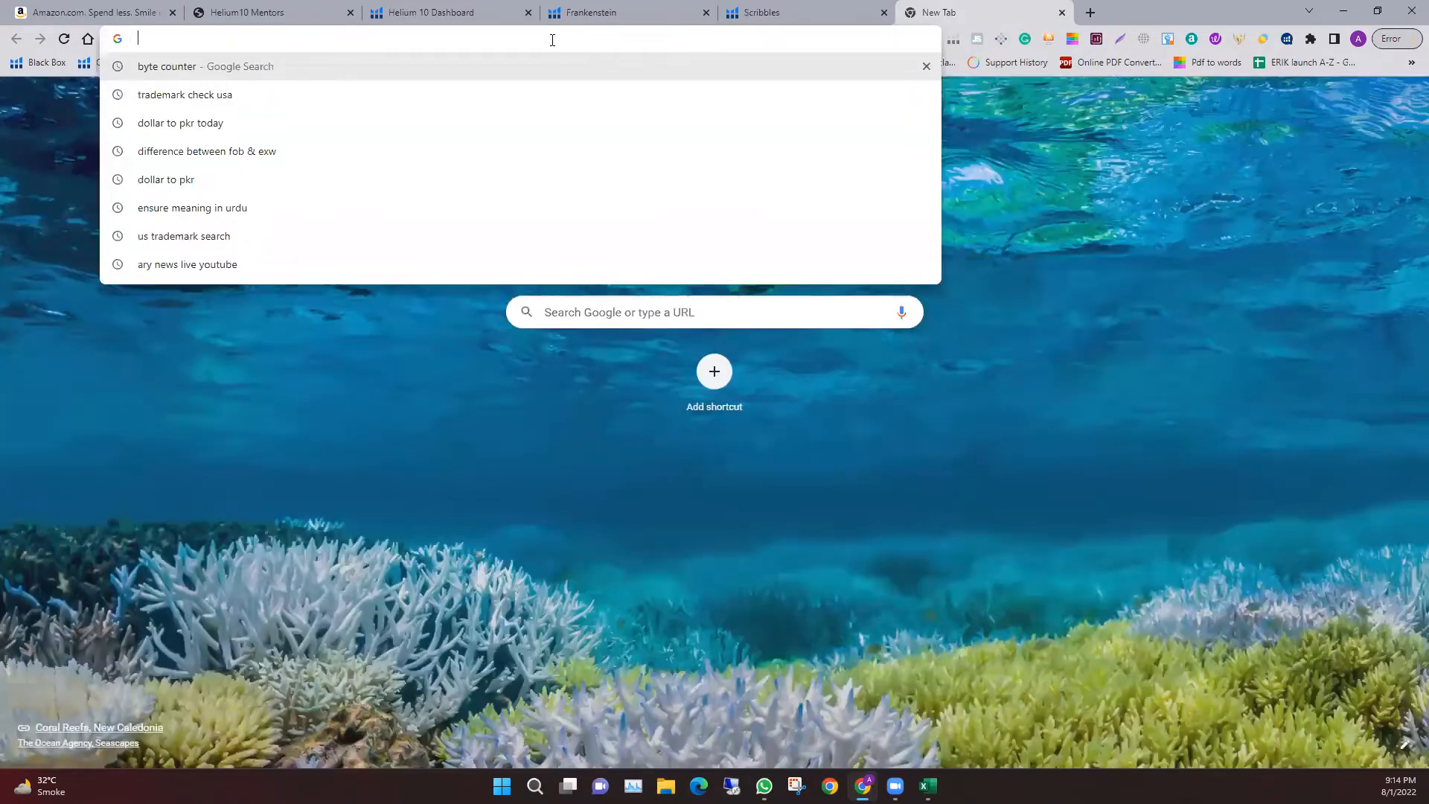
pyautogui.write('byte')
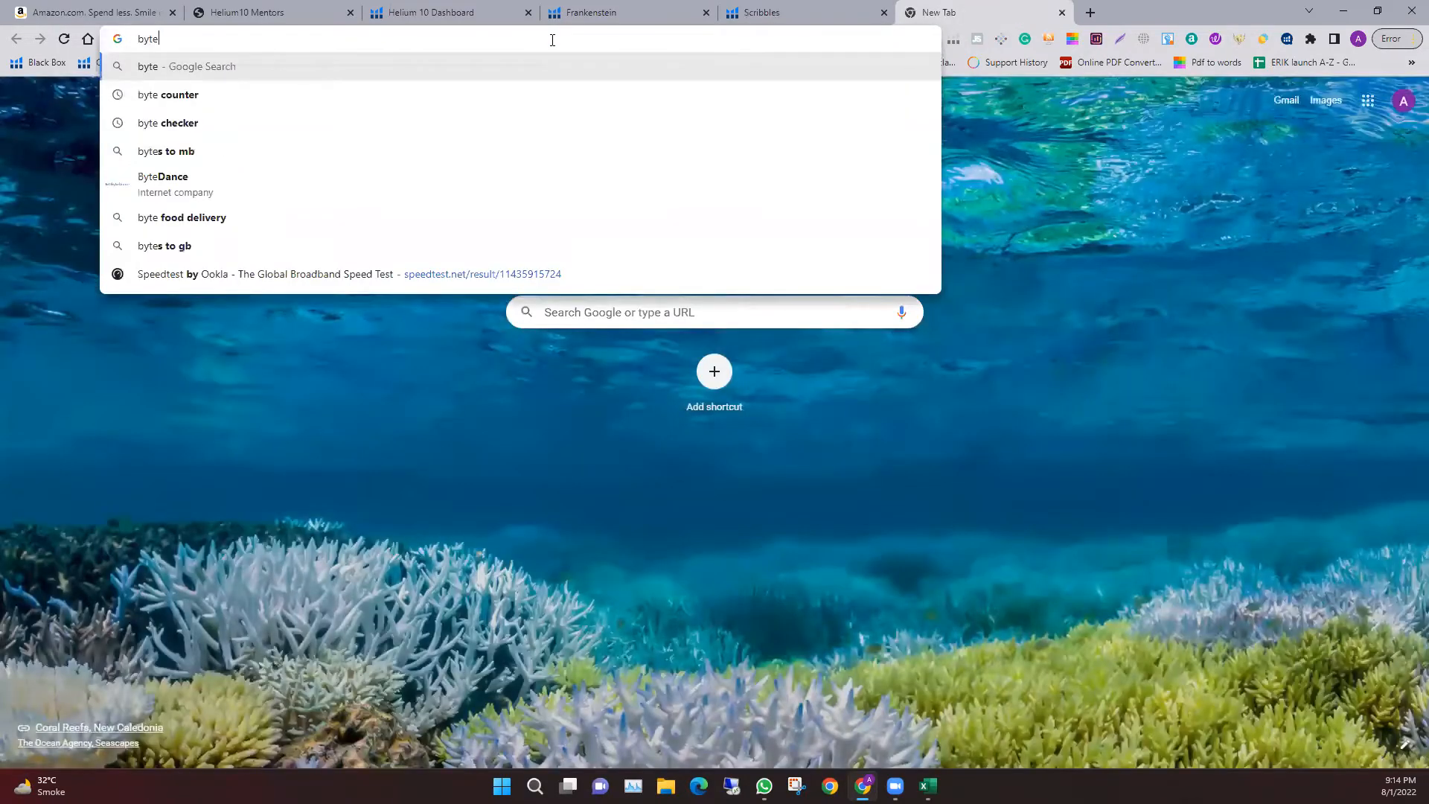
pyautogui.write('s co')
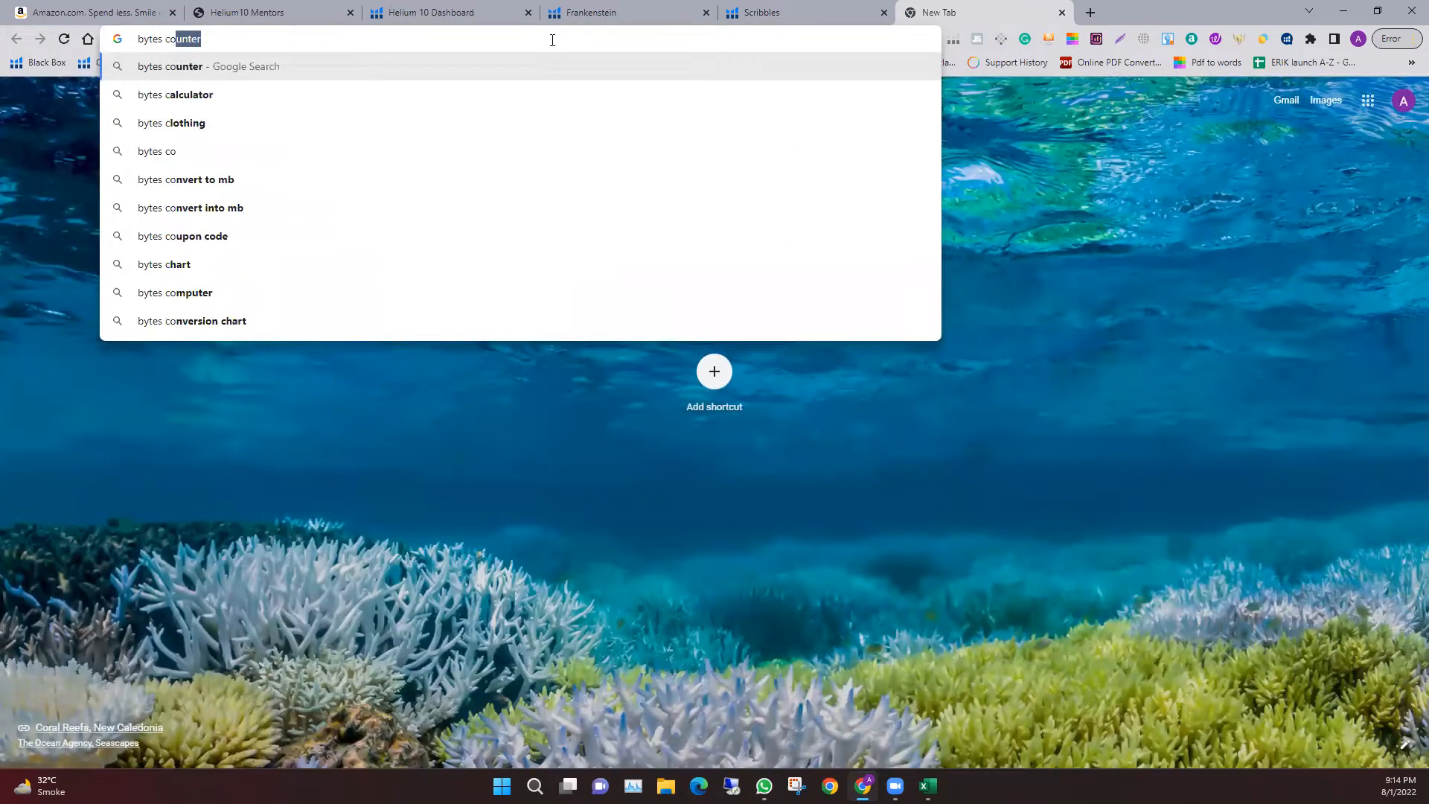
pyautogui.write('unter')
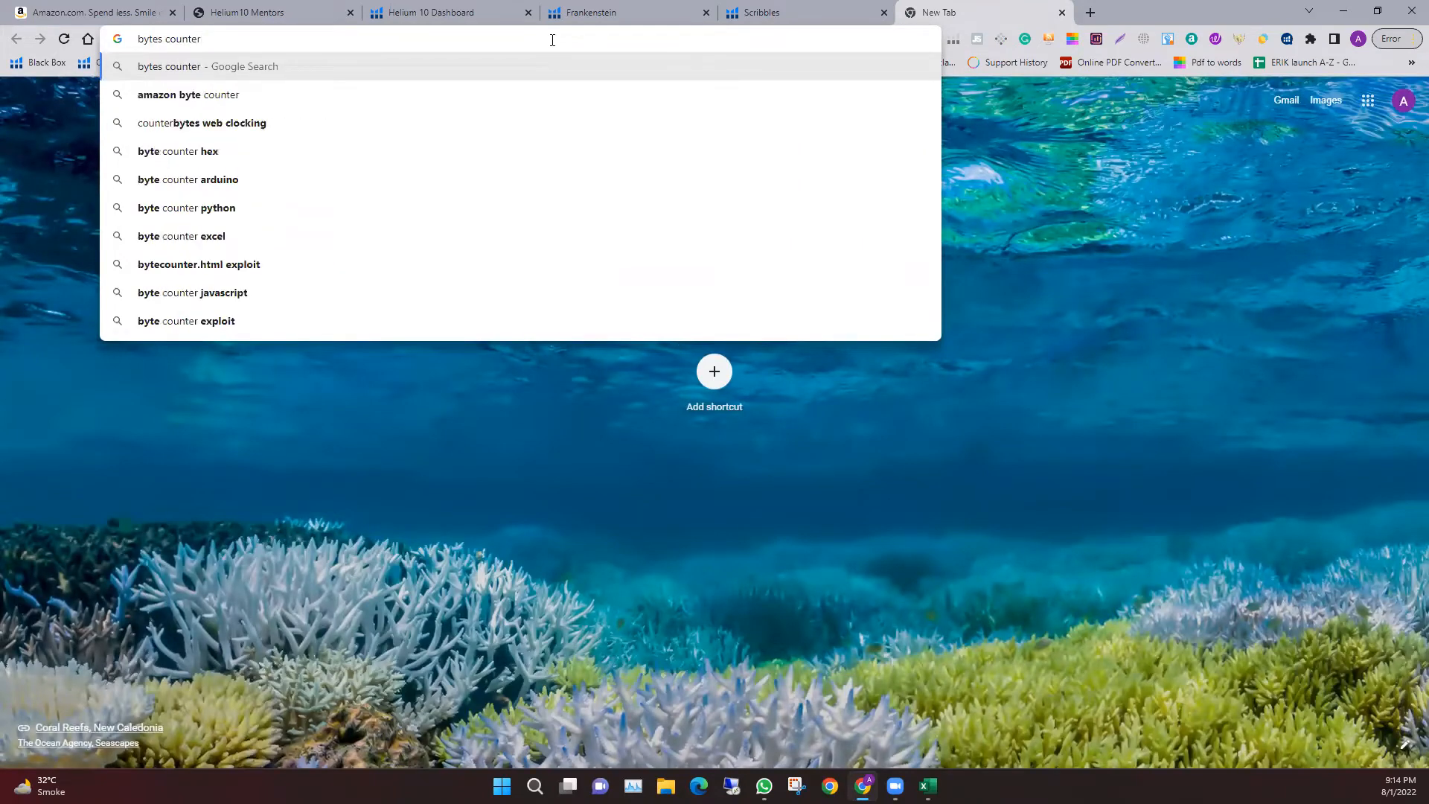
pyautogui.press('Return')
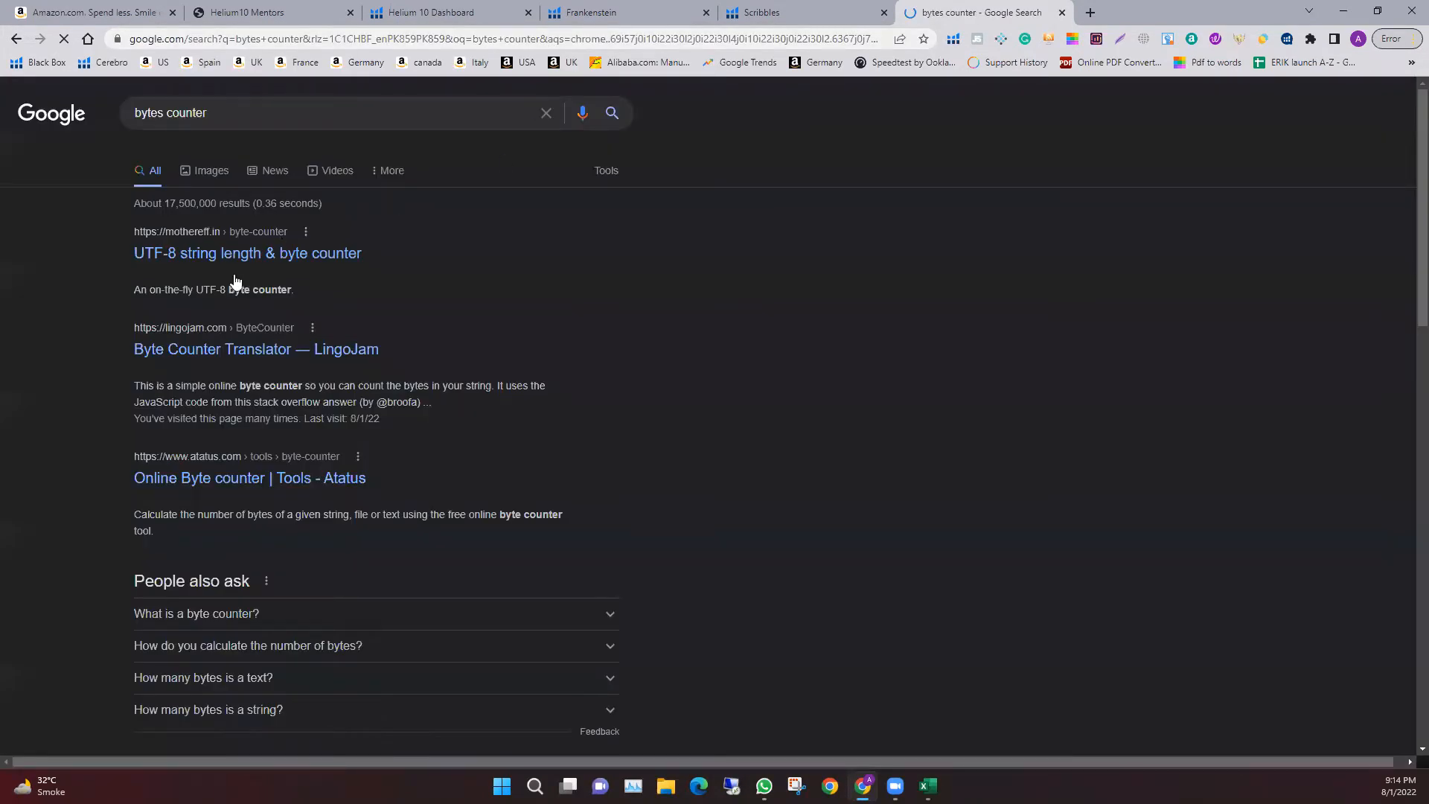
pyautogui.click(212, 356)
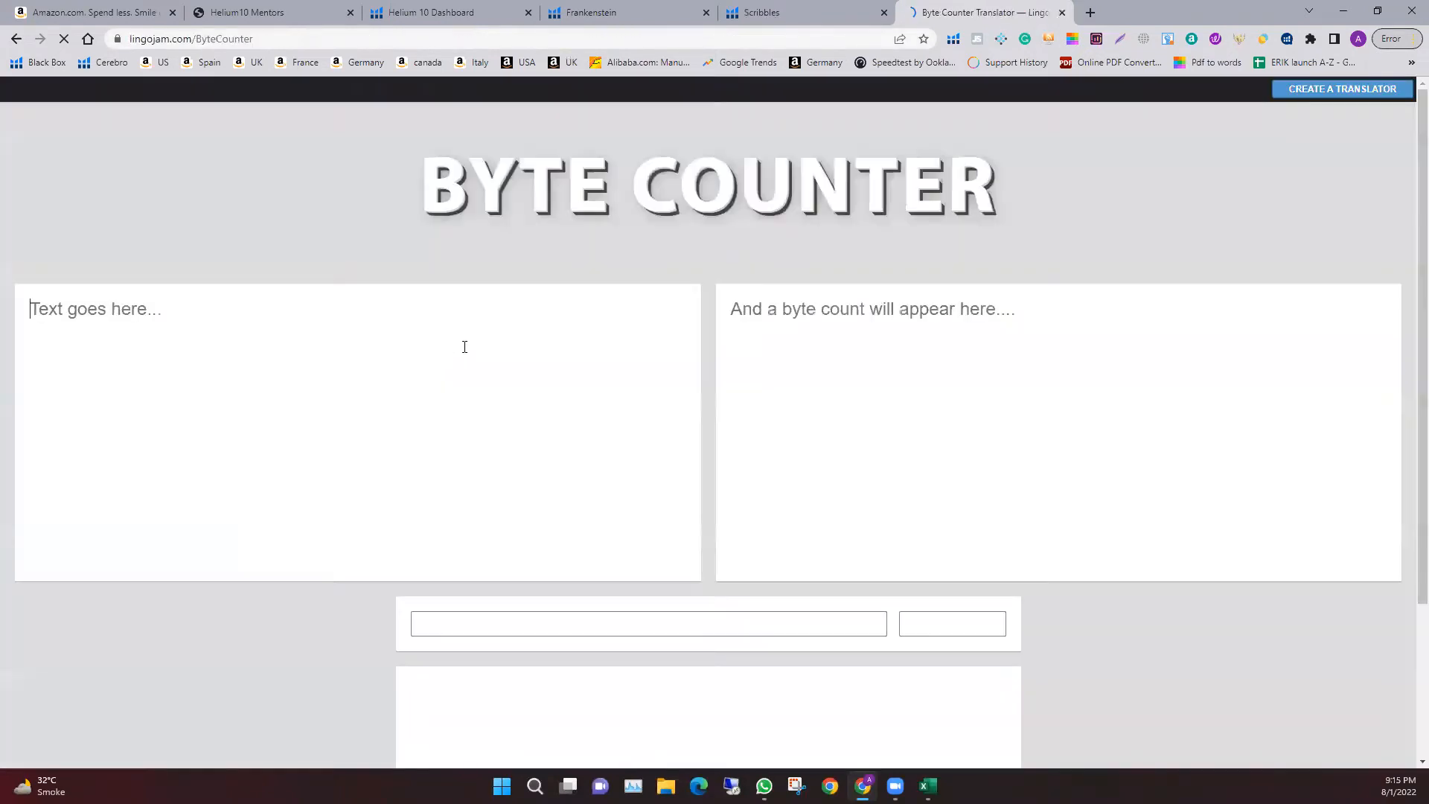
# Paste the copied keywords into LingoJam's Byte Counter and check the byte count against the pasted list
pyautogui.rightClick(439, 362)
pyautogui.click(489, 479)
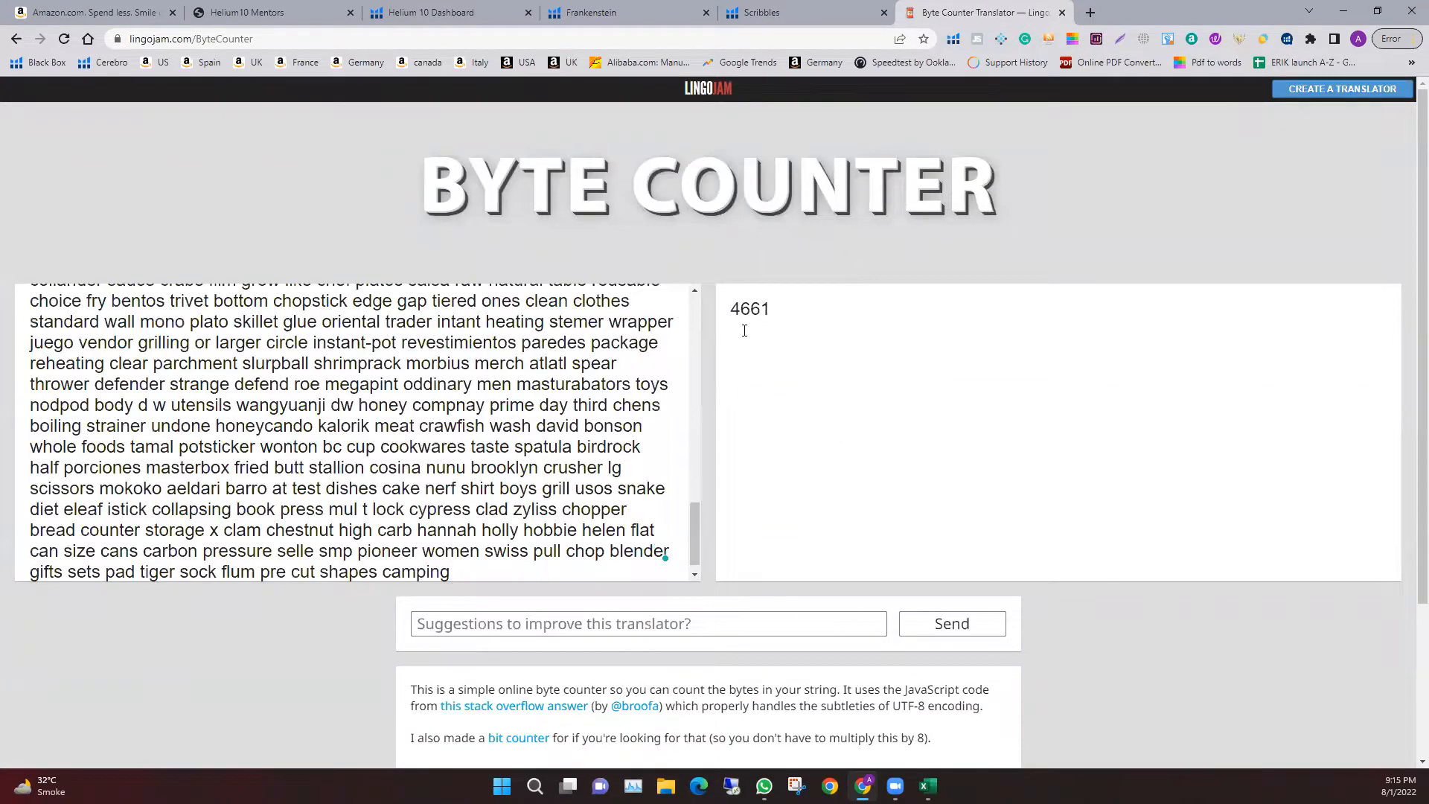
pyautogui.scroll(-3, 563, 430)
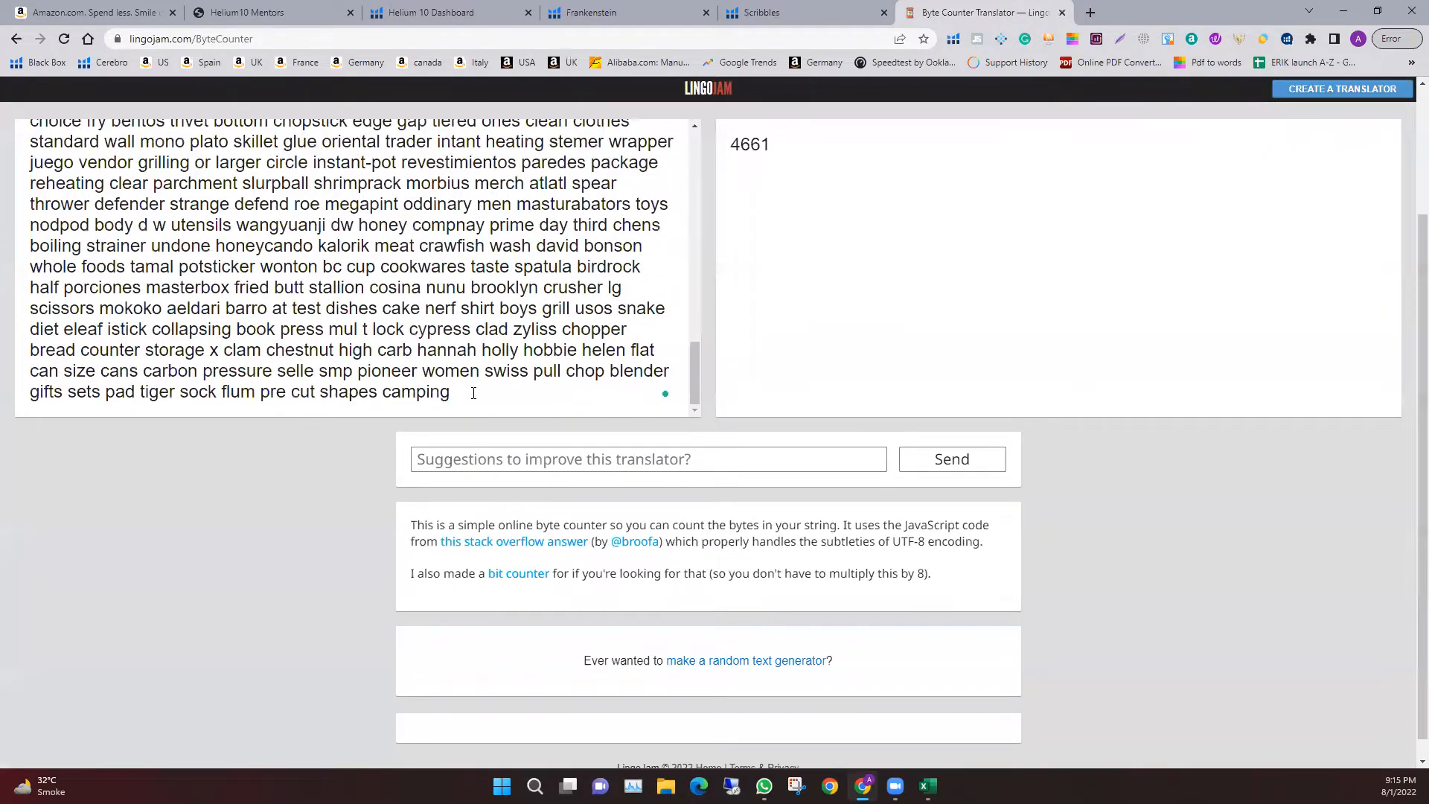
pyautogui.scroll(15, 469, 387)
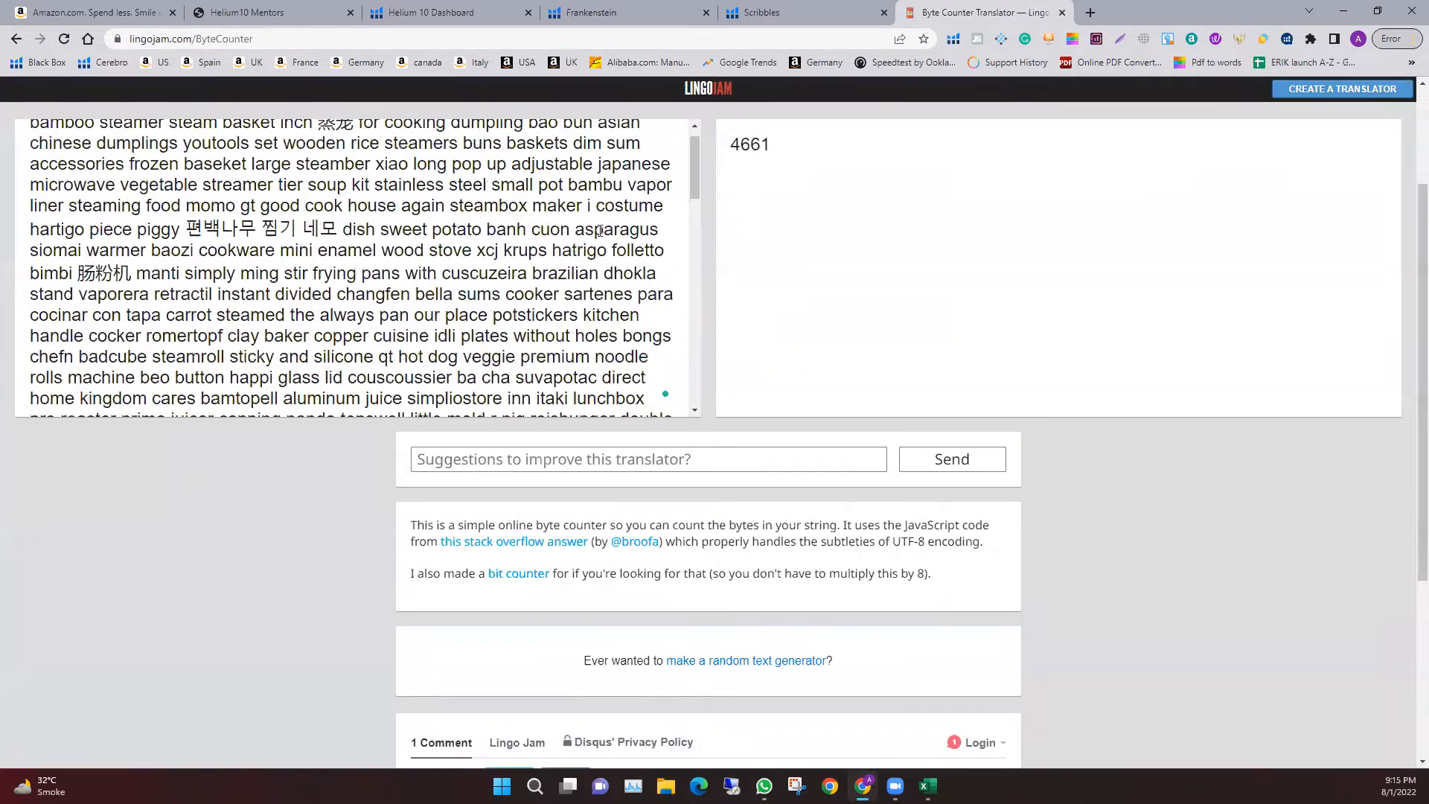
# Switch to the Bamboo steamer keywords workbook in Excel and compare the keyword lists on Sheet1 and the Table sheet
pyautogui.click(926, 786)
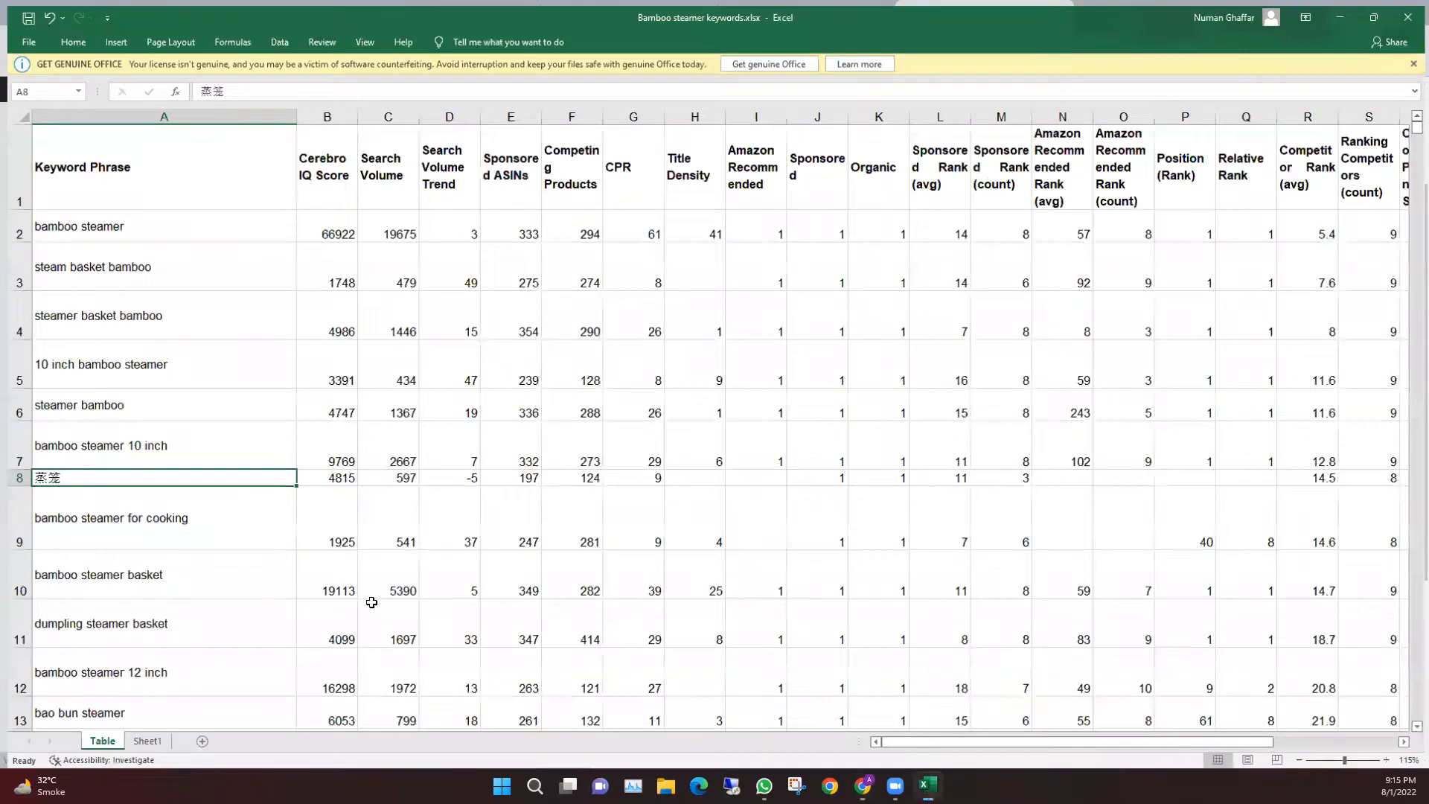
pyautogui.click(149, 743)
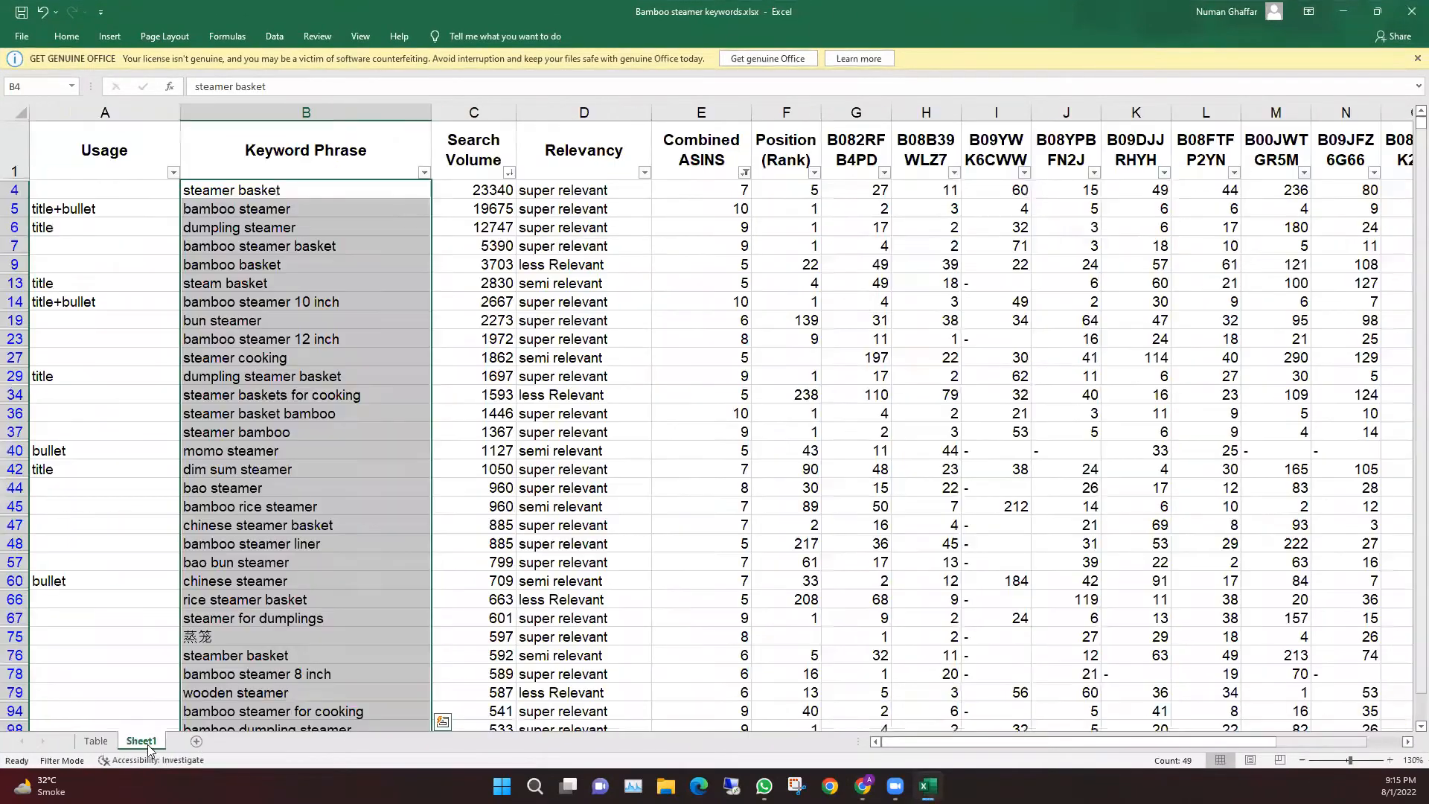
pyautogui.click(805, 323)
pyautogui.click(251, 172)
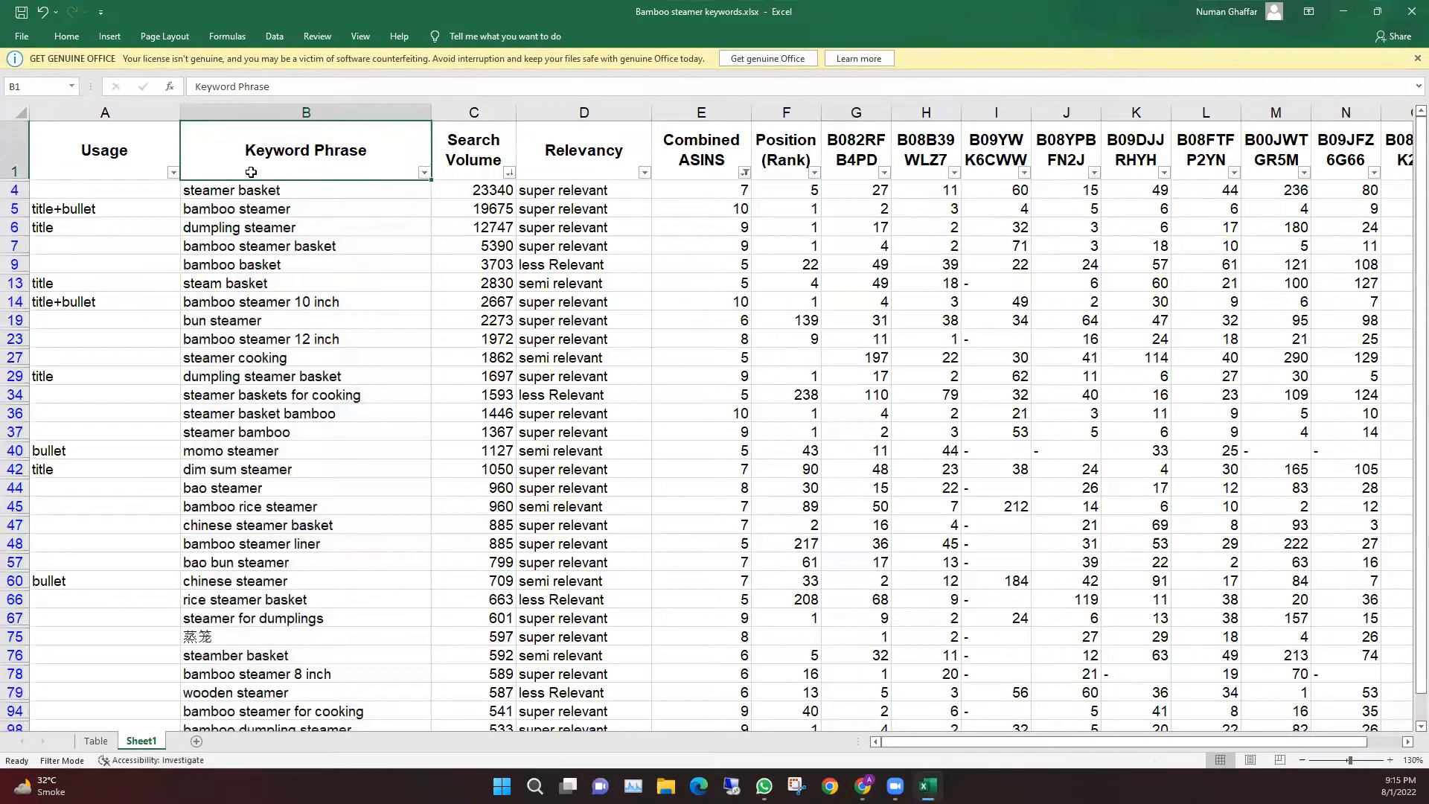
pyautogui.click(386, 208)
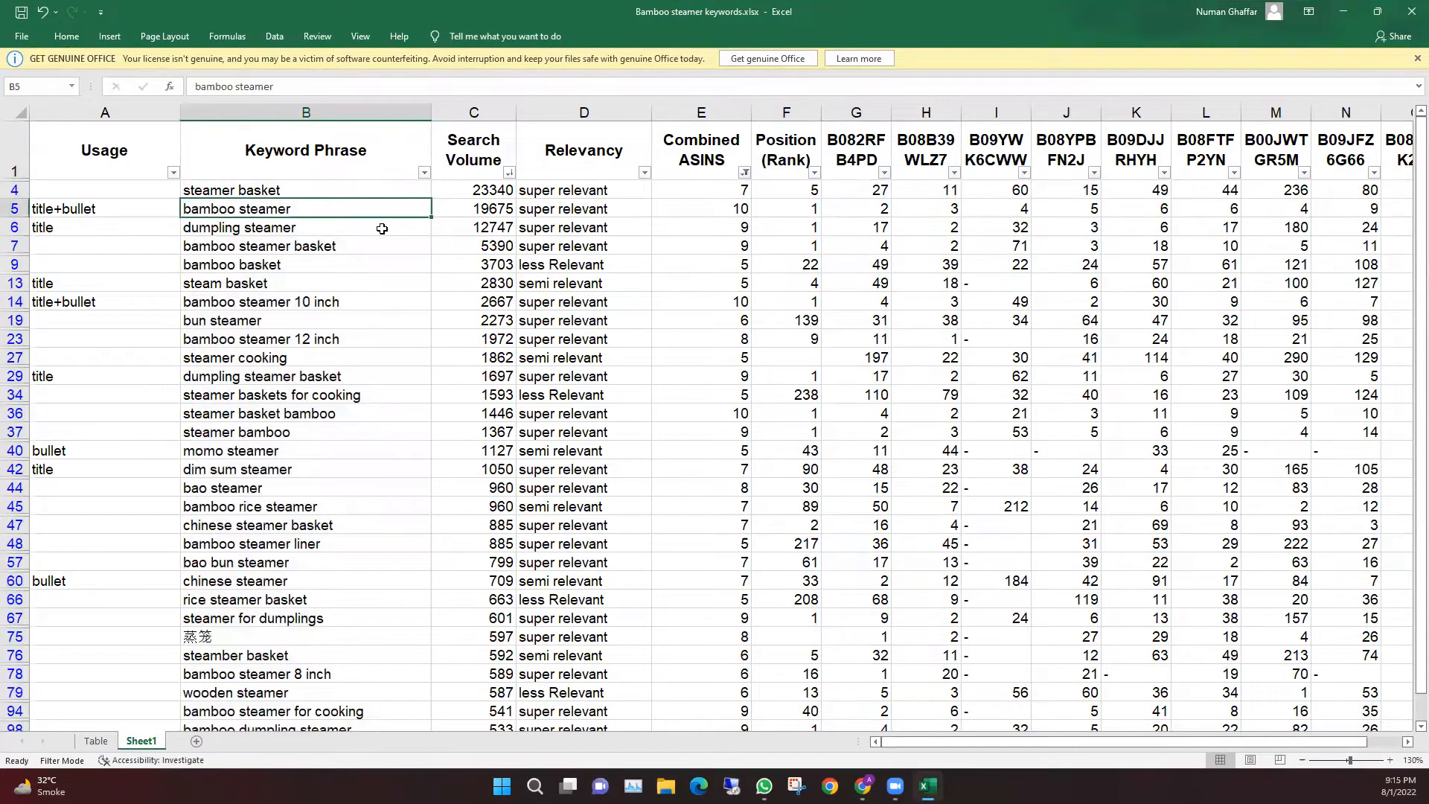
pyautogui.click(108, 759)
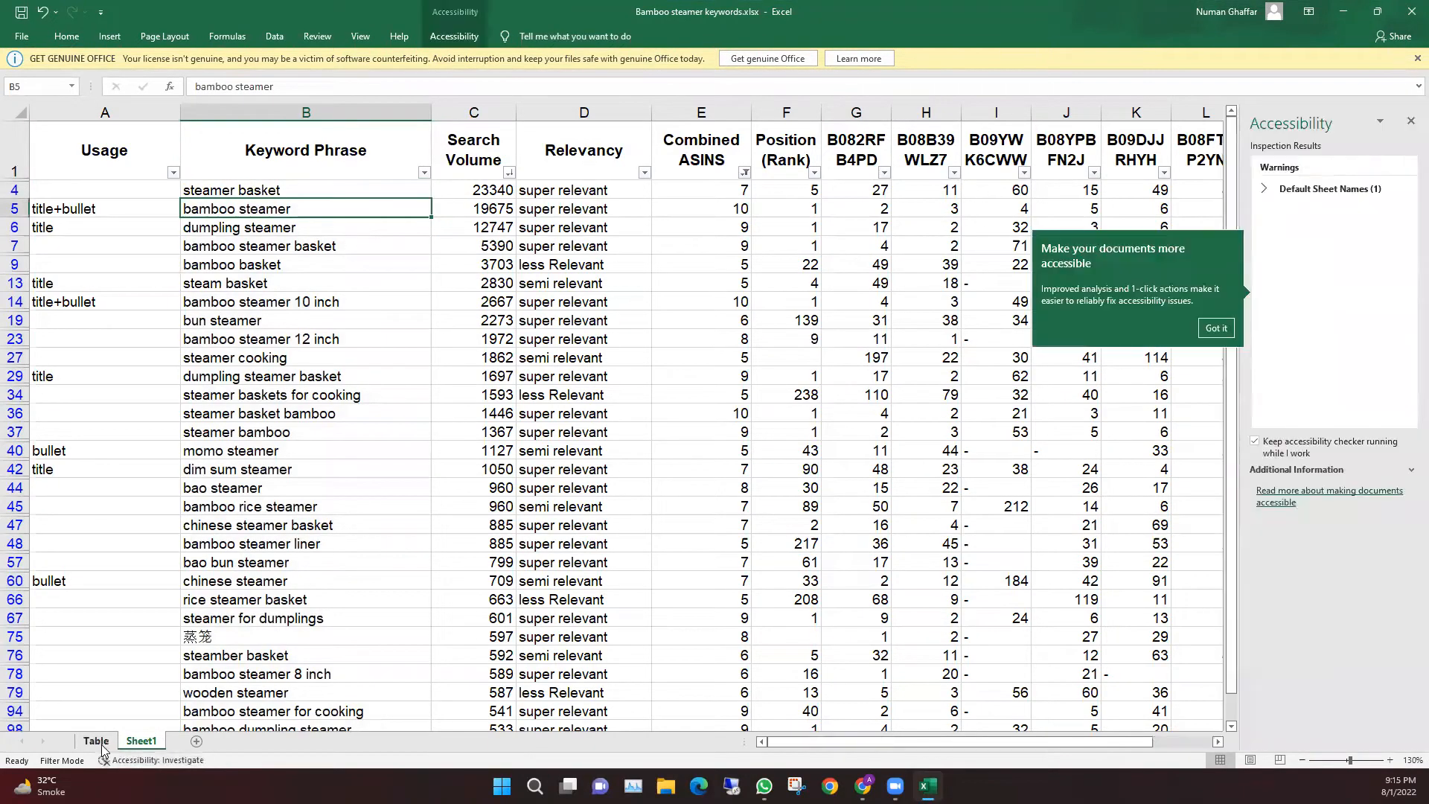
pyautogui.click(1409, 124)
pyautogui.click(96, 740)
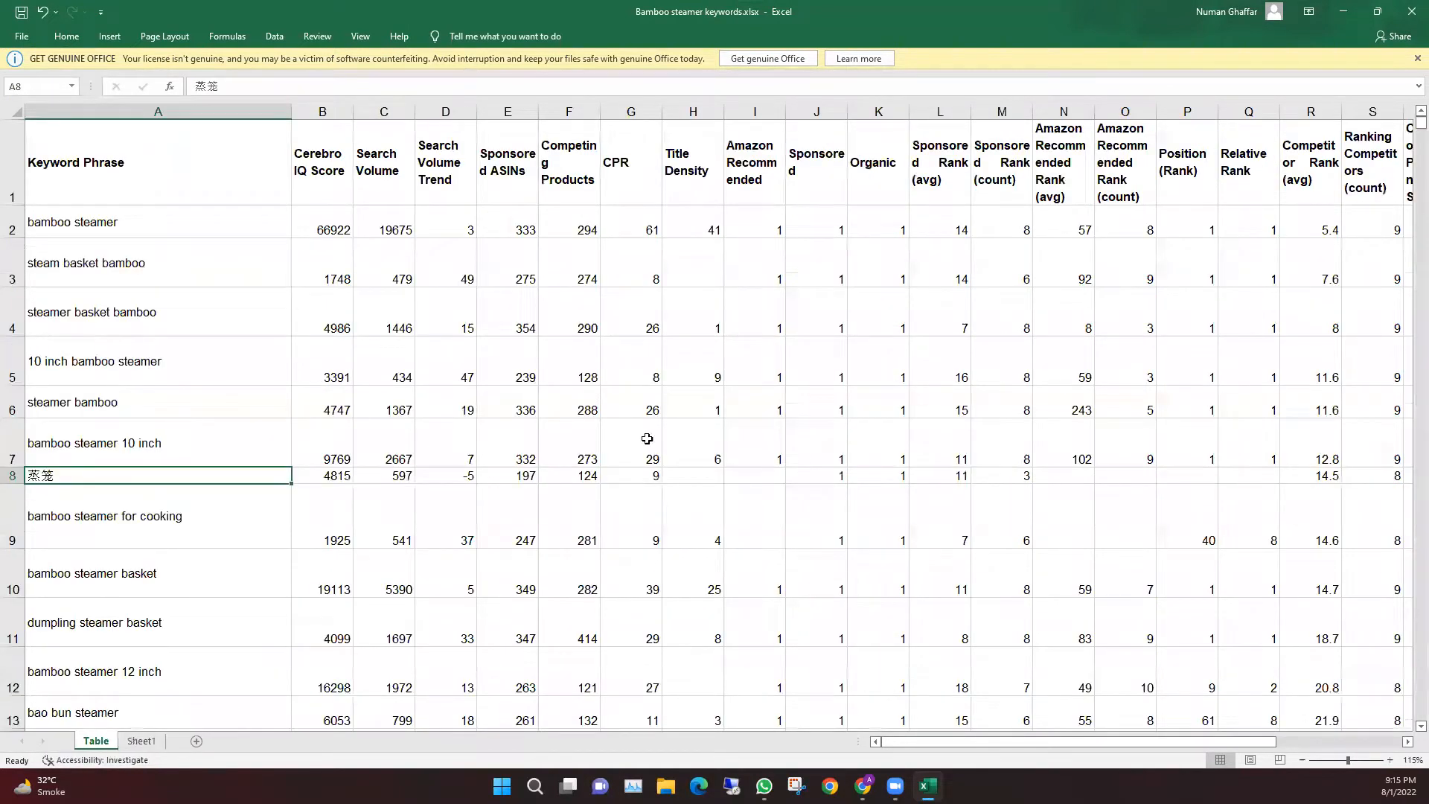
pyautogui.moveTo(916, 742)
pyautogui.mouseDown()
pyautogui.moveTo(1158, 731)
pyautogui.moveTo(906, 728)
pyautogui.mouseUp()
pyautogui.click(141, 740)
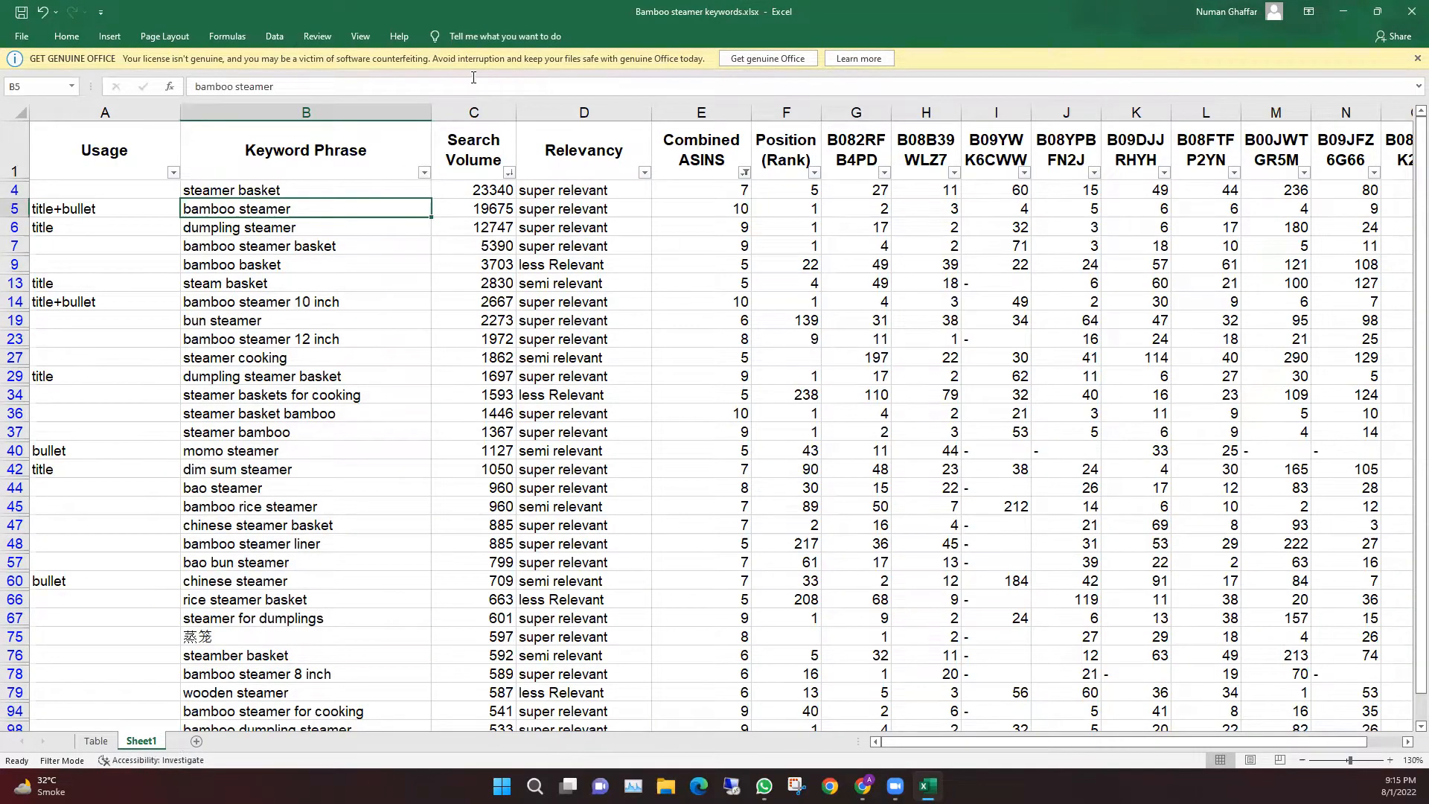
pyautogui.click(269, 38)
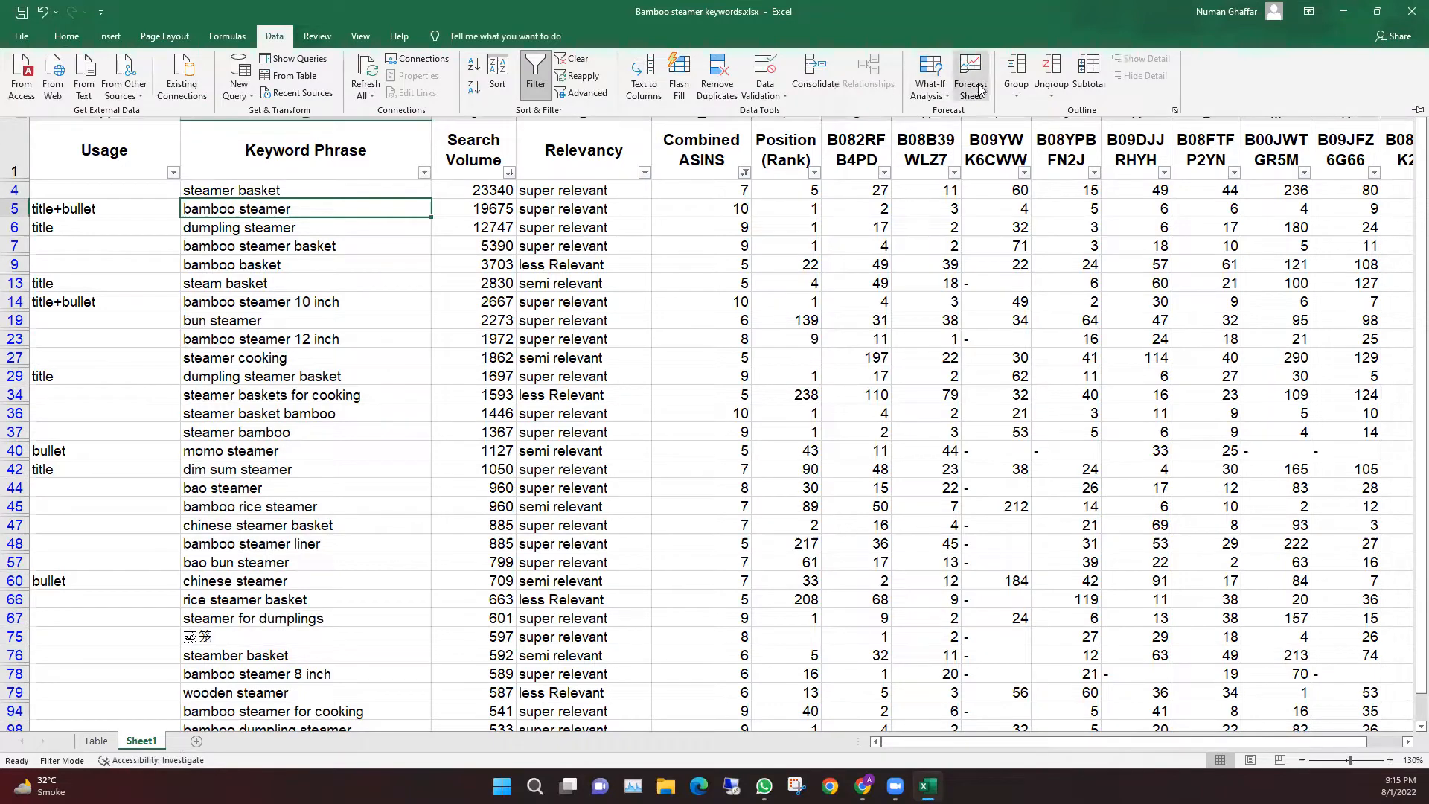
pyautogui.click(530, 82)
pyautogui.scroll(-20, 545, 439)
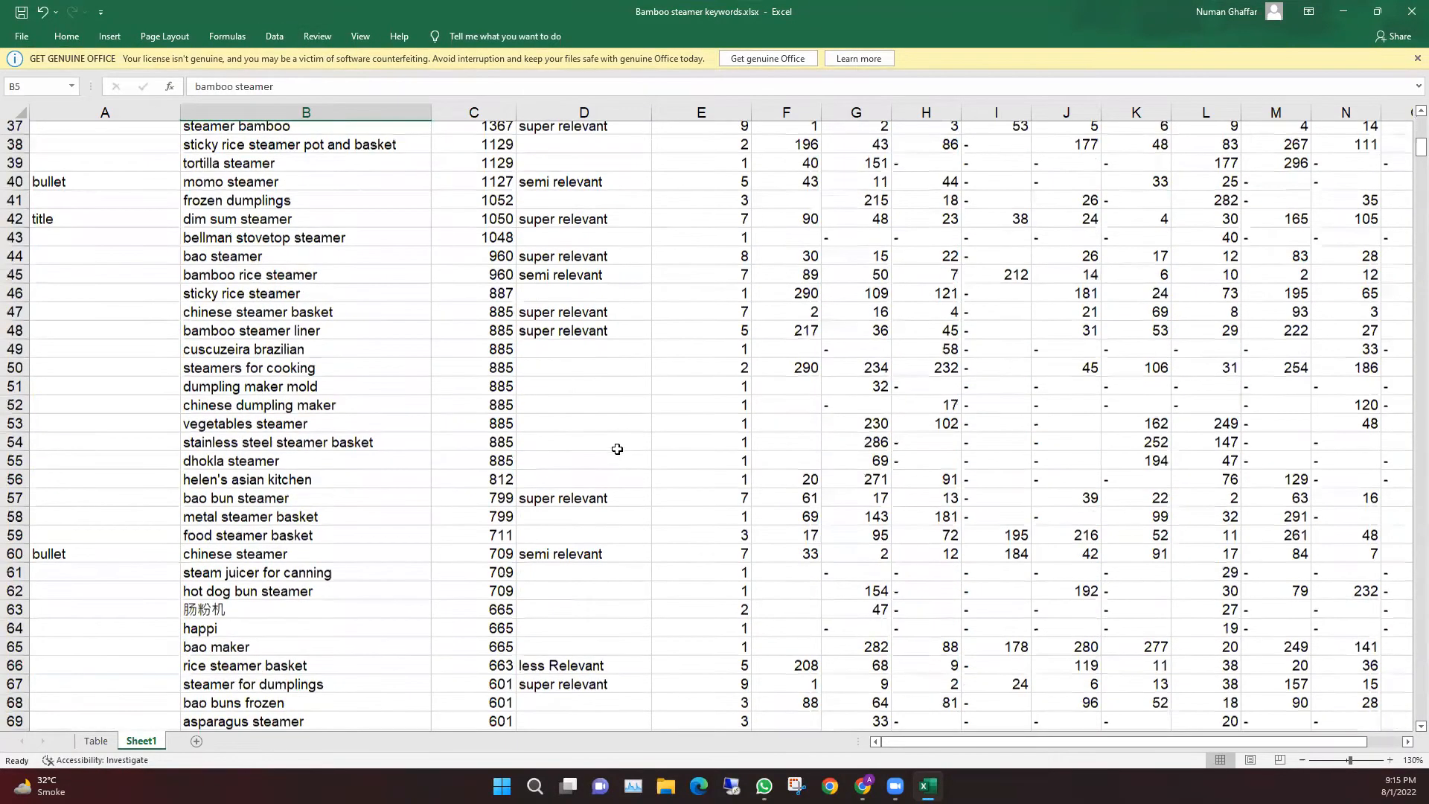
pyautogui.scroll(-6, 616, 456)
pyautogui.scroll(20, 446, 469)
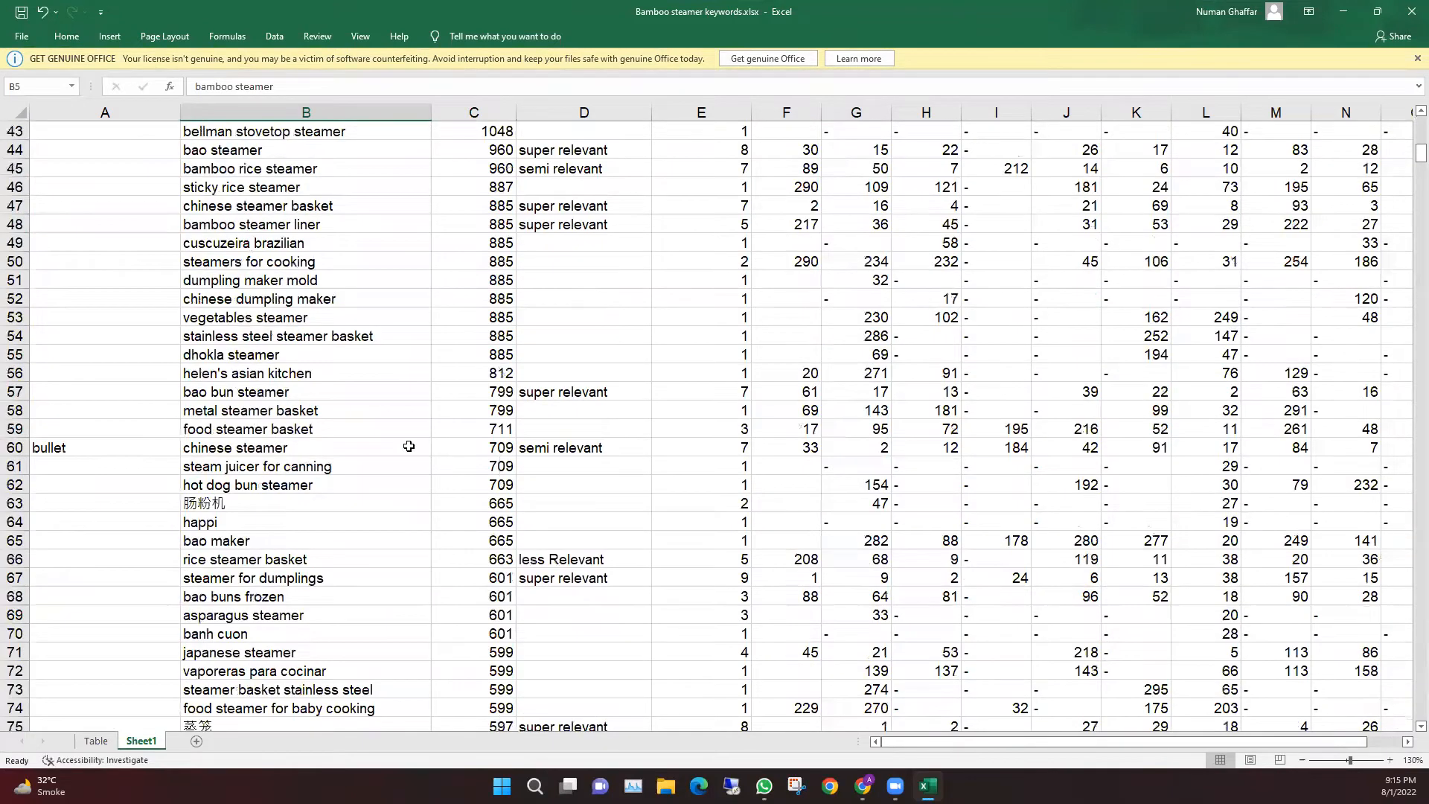
pyautogui.scroll(7, 377, 410)
pyautogui.click(294, 113)
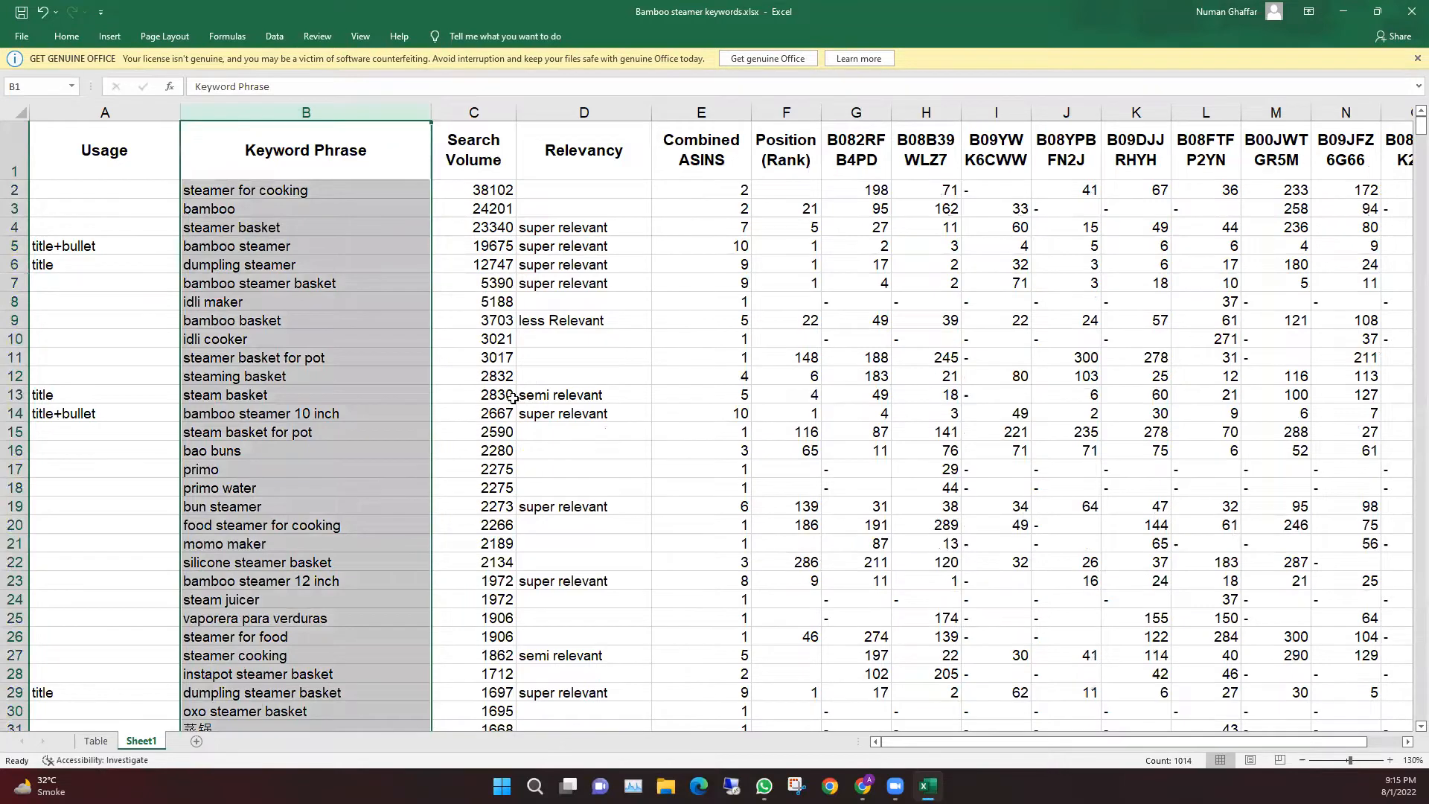
pyautogui.hotkey('ctrl', 'z')
# Skim the keyword phrases on the Table sheet
pyautogui.click(95, 741)
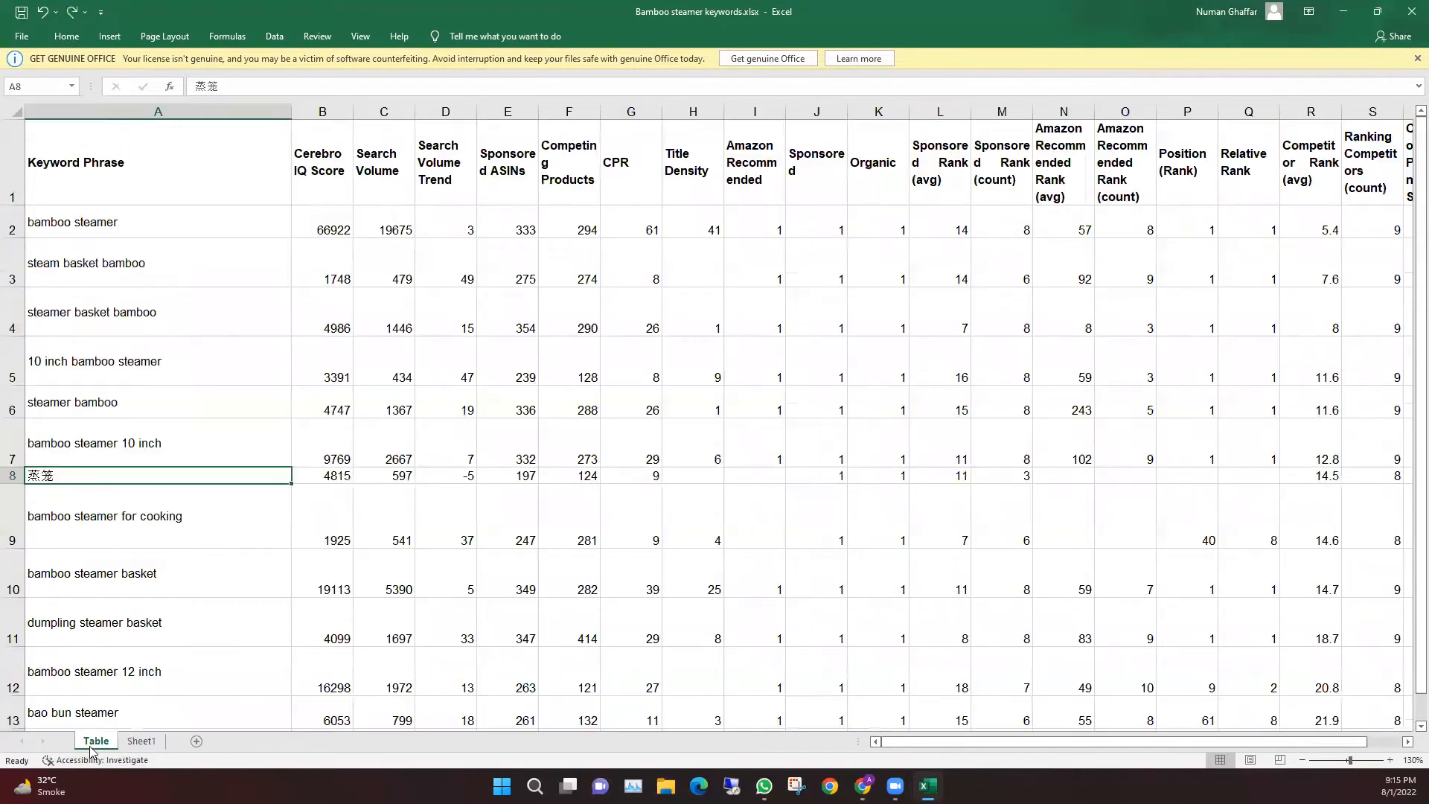
pyautogui.scroll(-12, 156, 523)
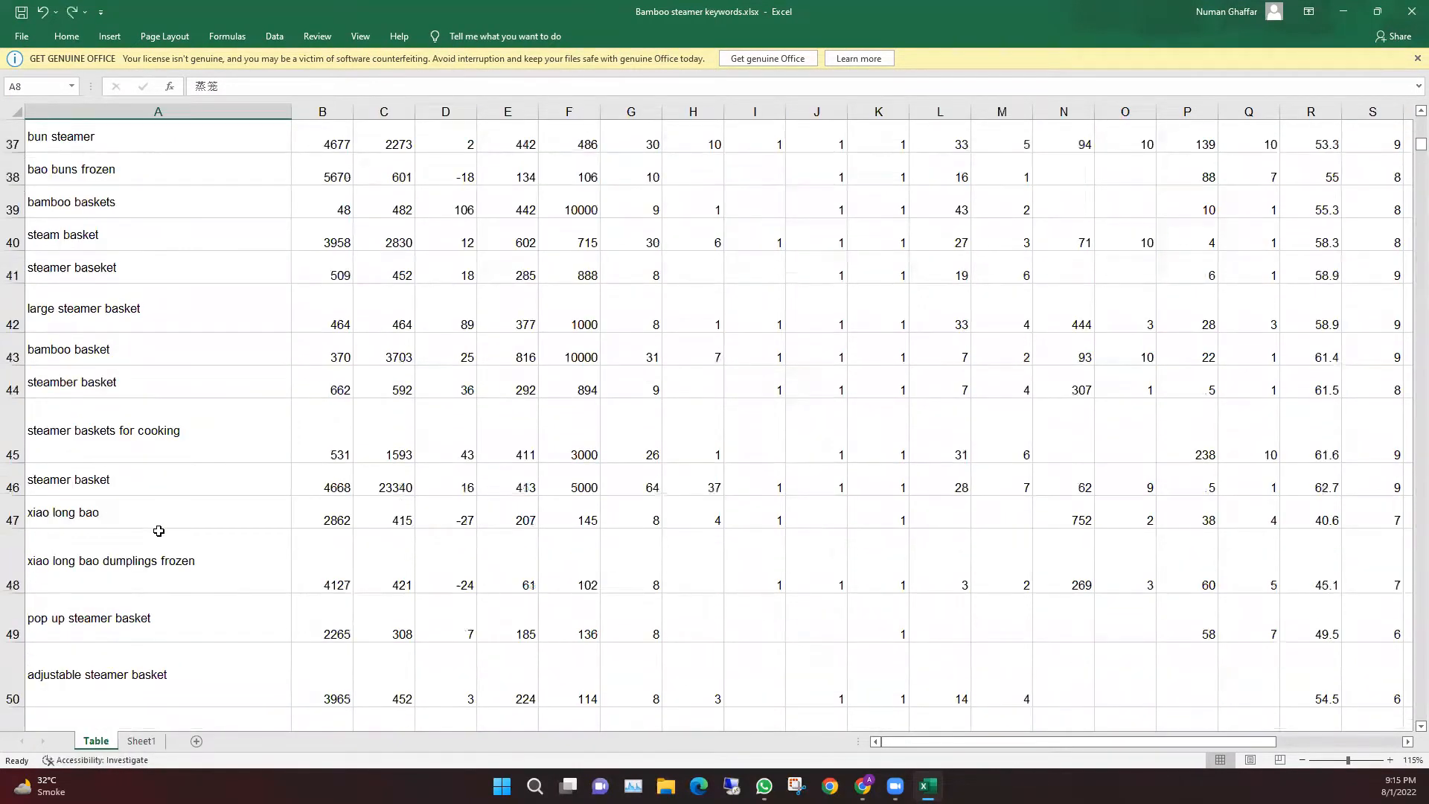
pyautogui.scroll(10, 160, 530)
pyautogui.scroll(2, 163, 535)
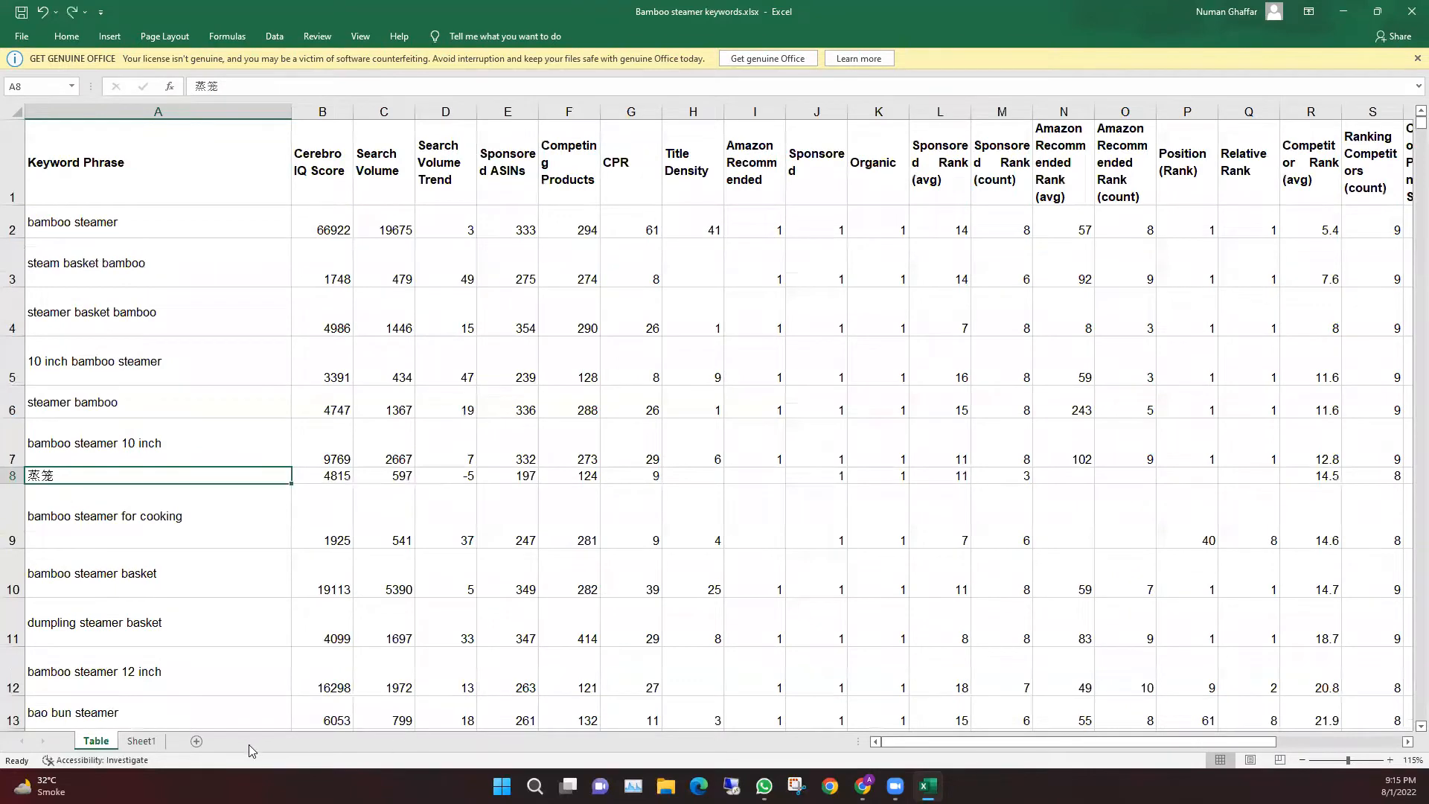
# Remove the existing filter from Sheet1 and apply a fresh filter to the header row
pyautogui.click(141, 741)
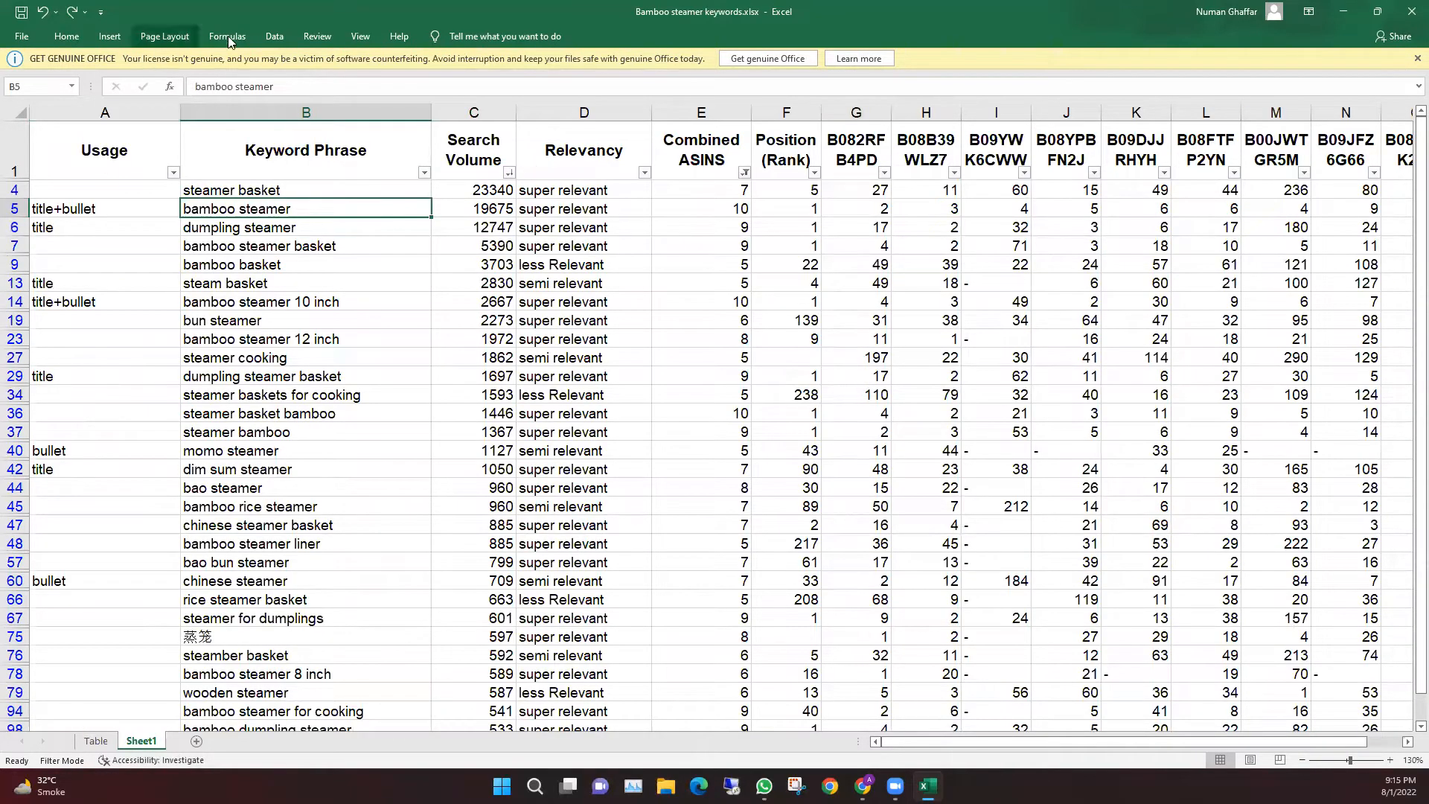
pyautogui.click(274, 37)
pyautogui.click(521, 77)
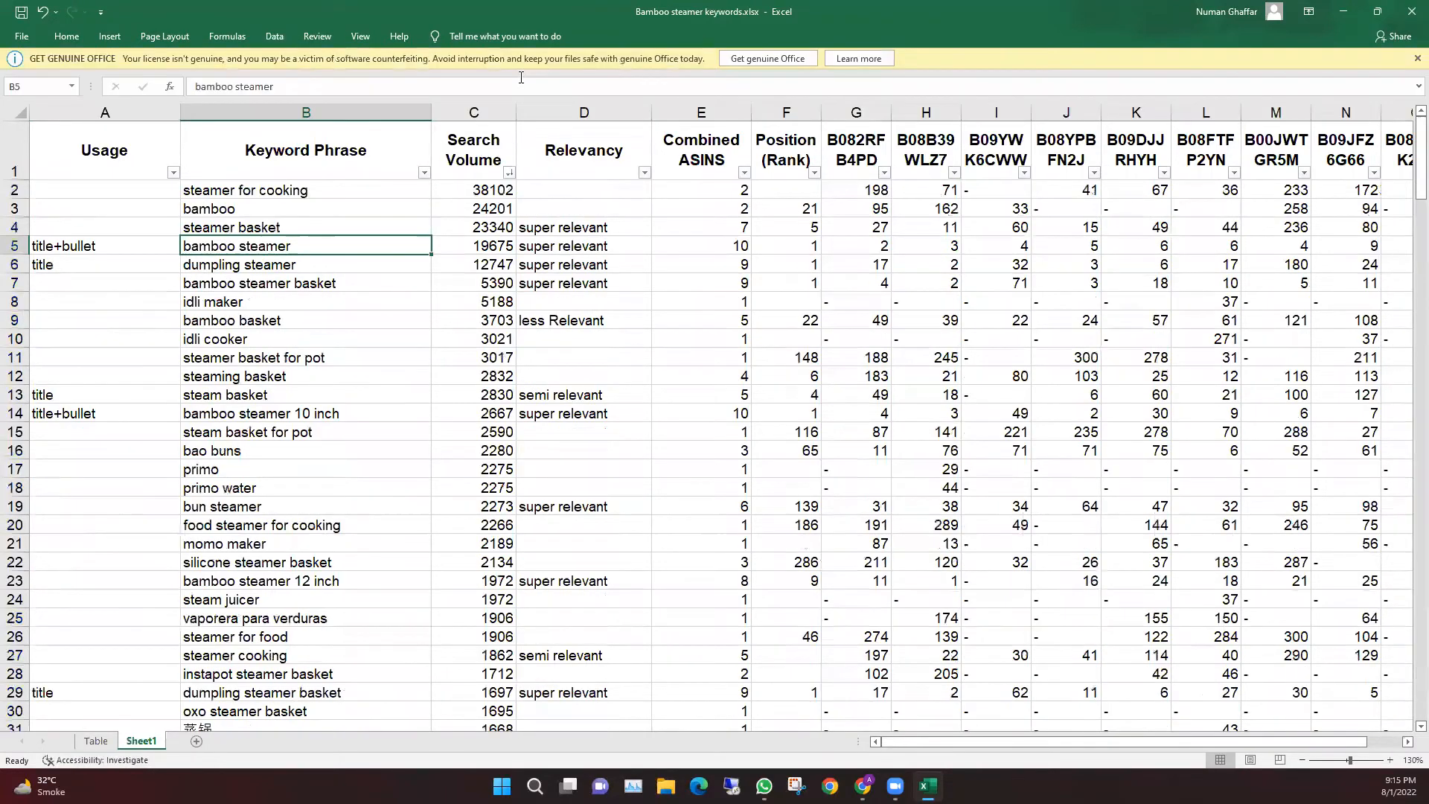
pyautogui.click(726, 163)
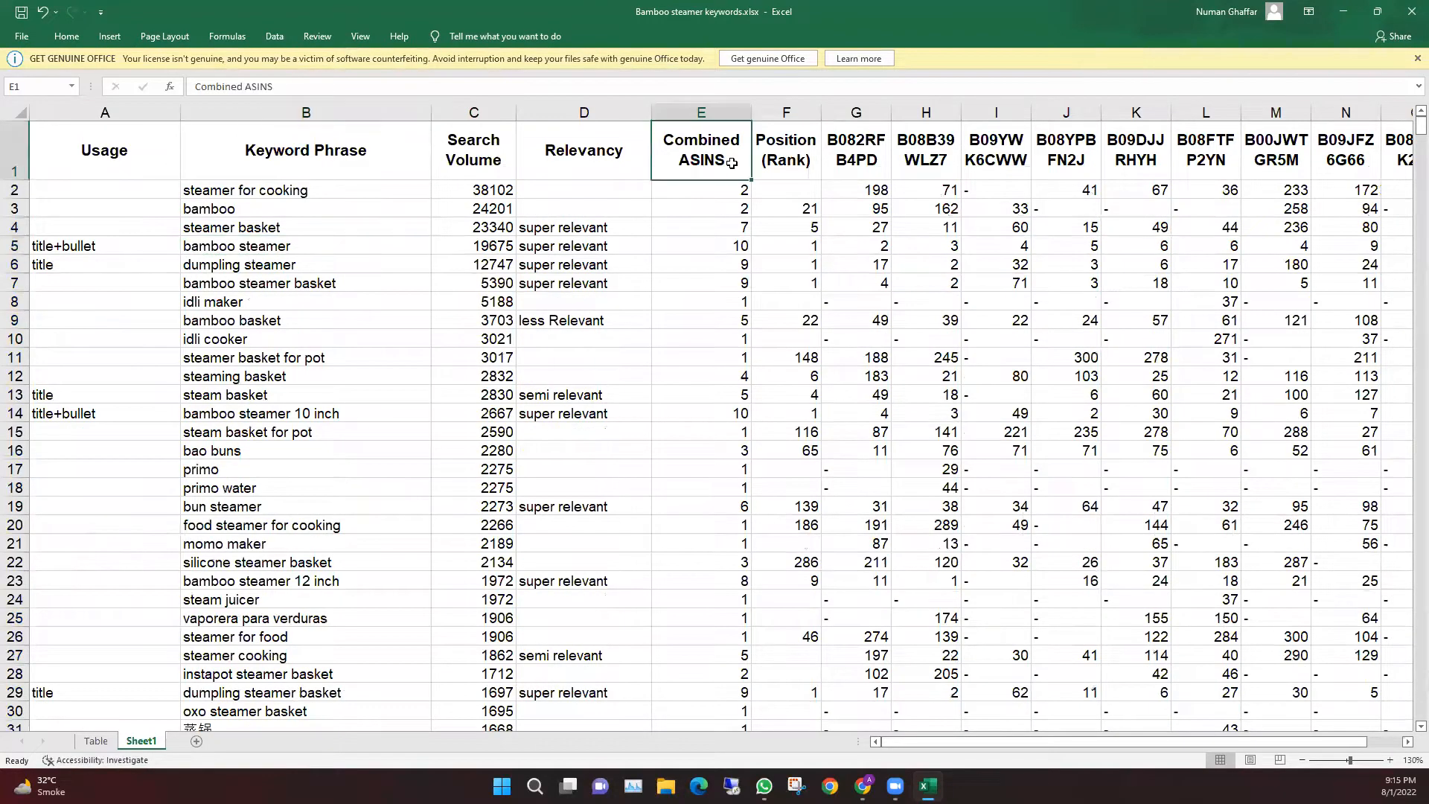
pyautogui.click(15, 150)
pyautogui.click(274, 36)
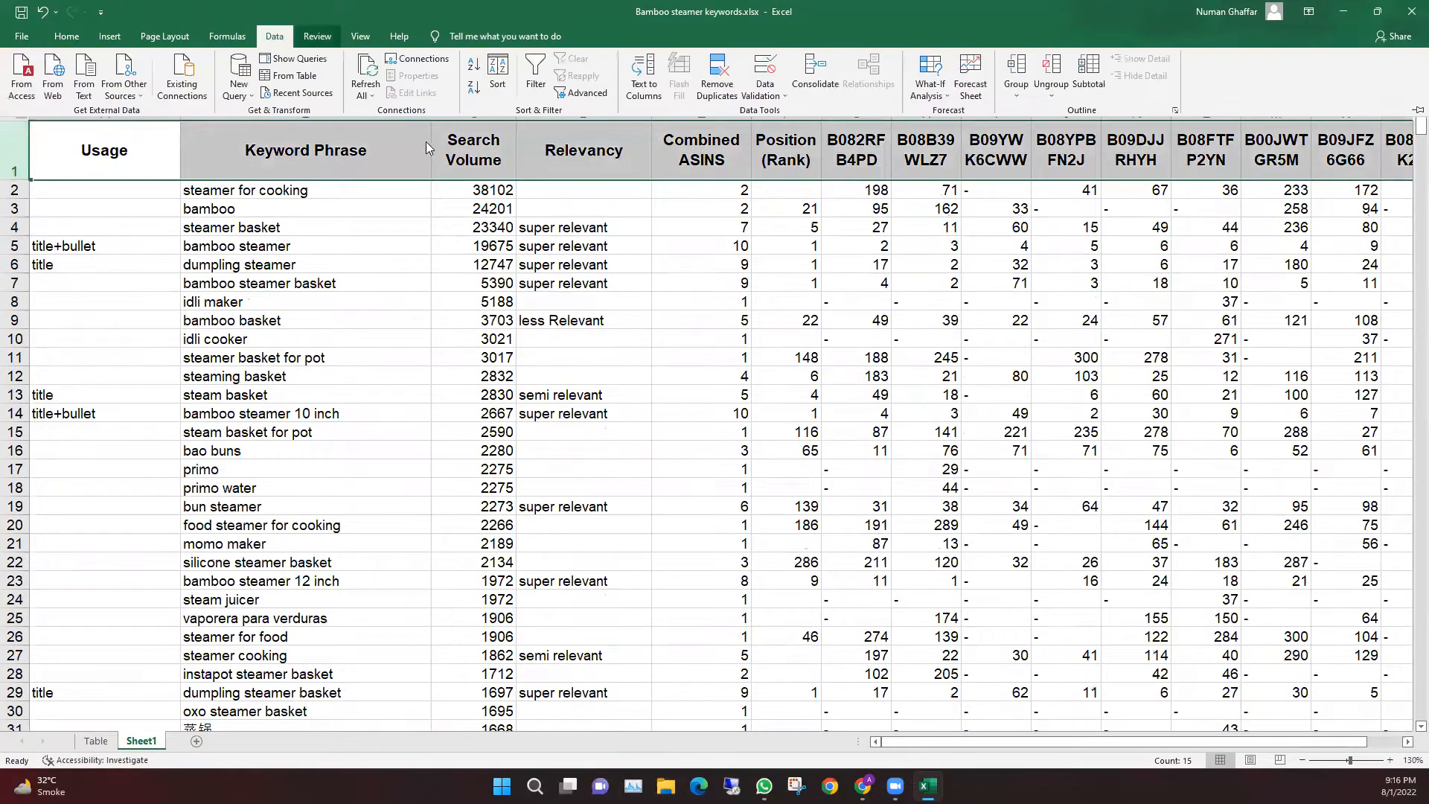
pyautogui.click(535, 74)
# Filter the Combined ASINS column on Sheet1 to exclude the values 0, 1, 2 and 3
pyautogui.click(701, 283)
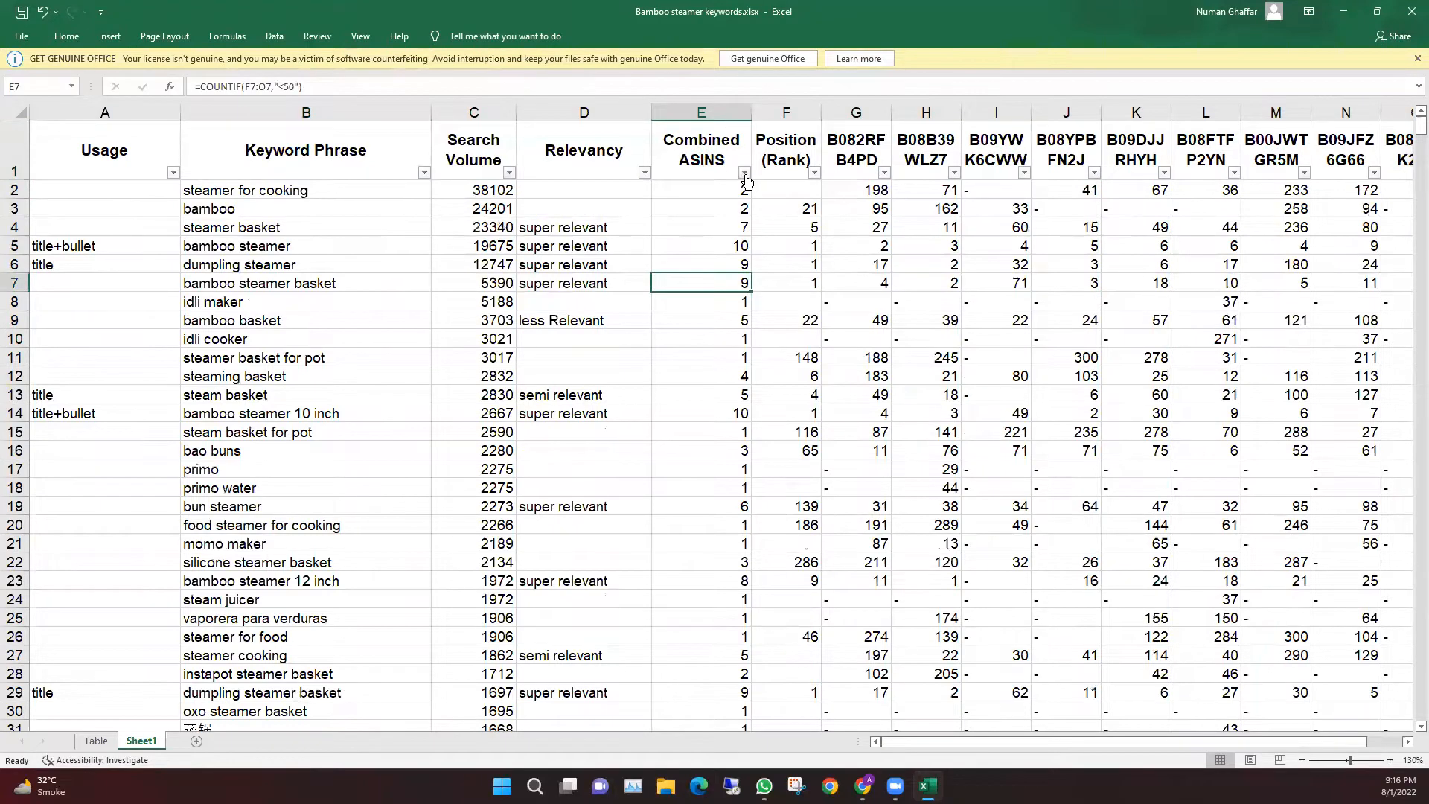
pyautogui.click(743, 173)
pyautogui.scroll(-1, 597, 443)
pyautogui.scroll(1, 603, 413)
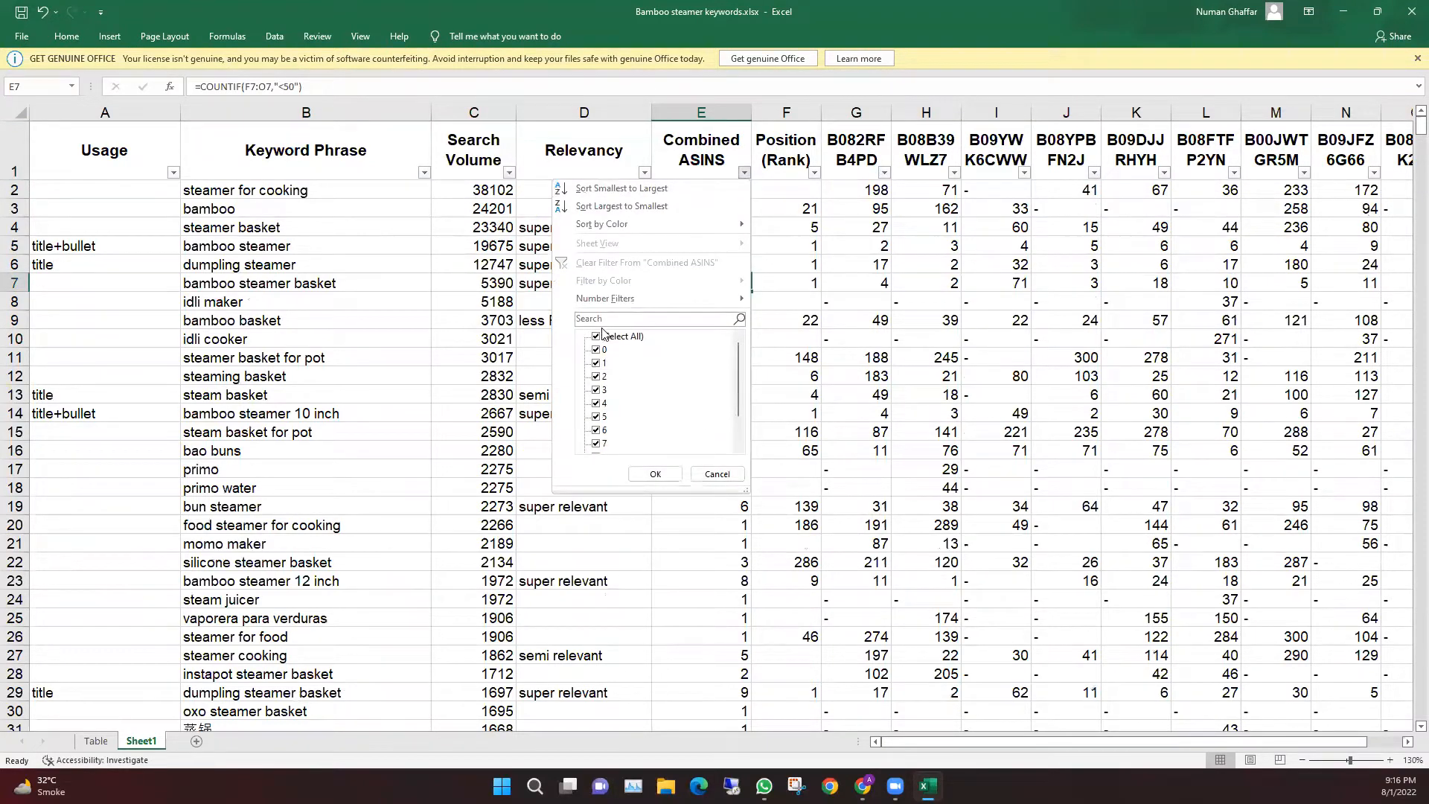
pyautogui.click(594, 351)
pyautogui.click(595, 377)
pyautogui.click(596, 390)
pyautogui.click(669, 477)
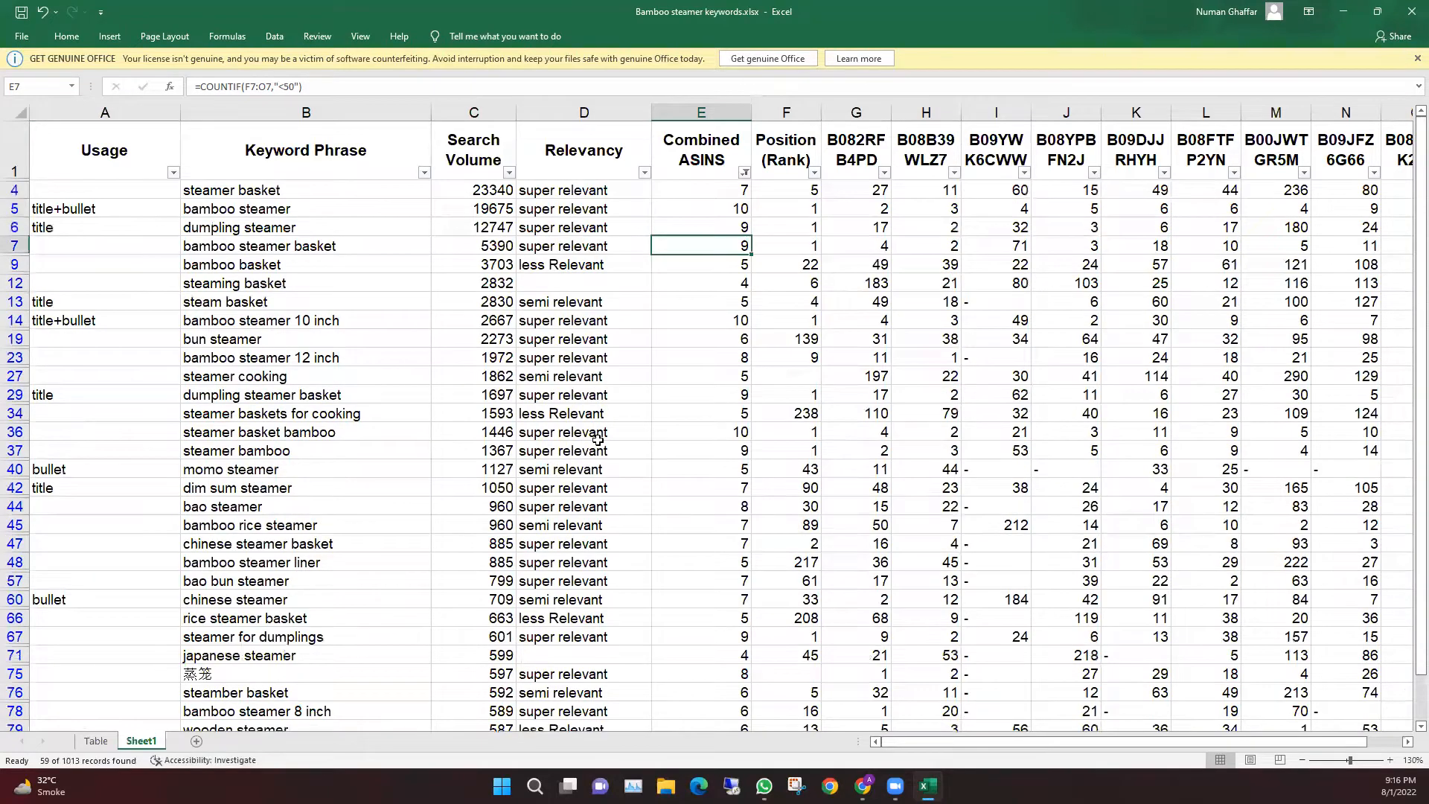
# Select the whole Keyword Phrase column and examine its item count and the filtered keywords down to the last row
pyautogui.click(249, 112)
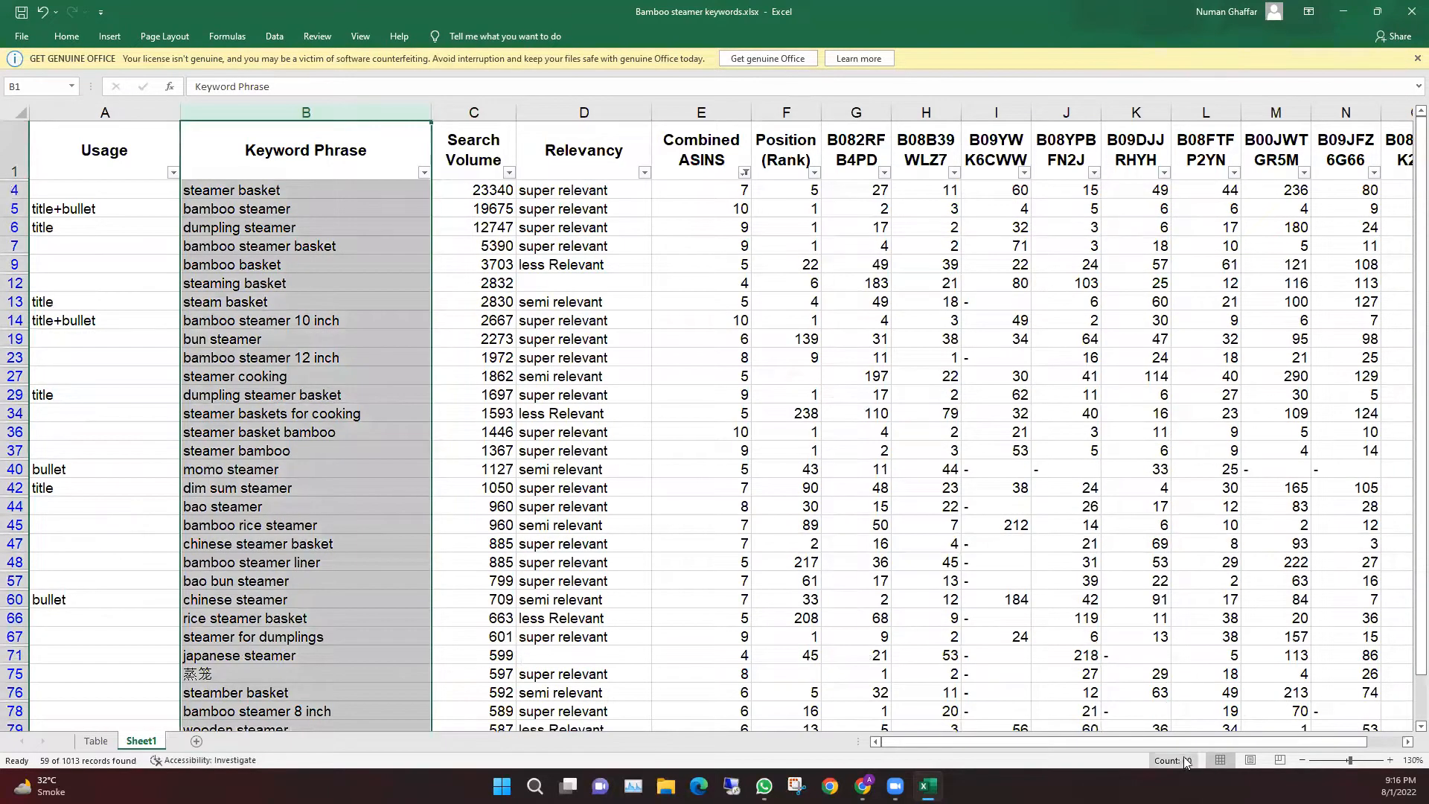
pyautogui.scroll(-8, 472, 357)
pyautogui.scroll(-2, 393, 442)
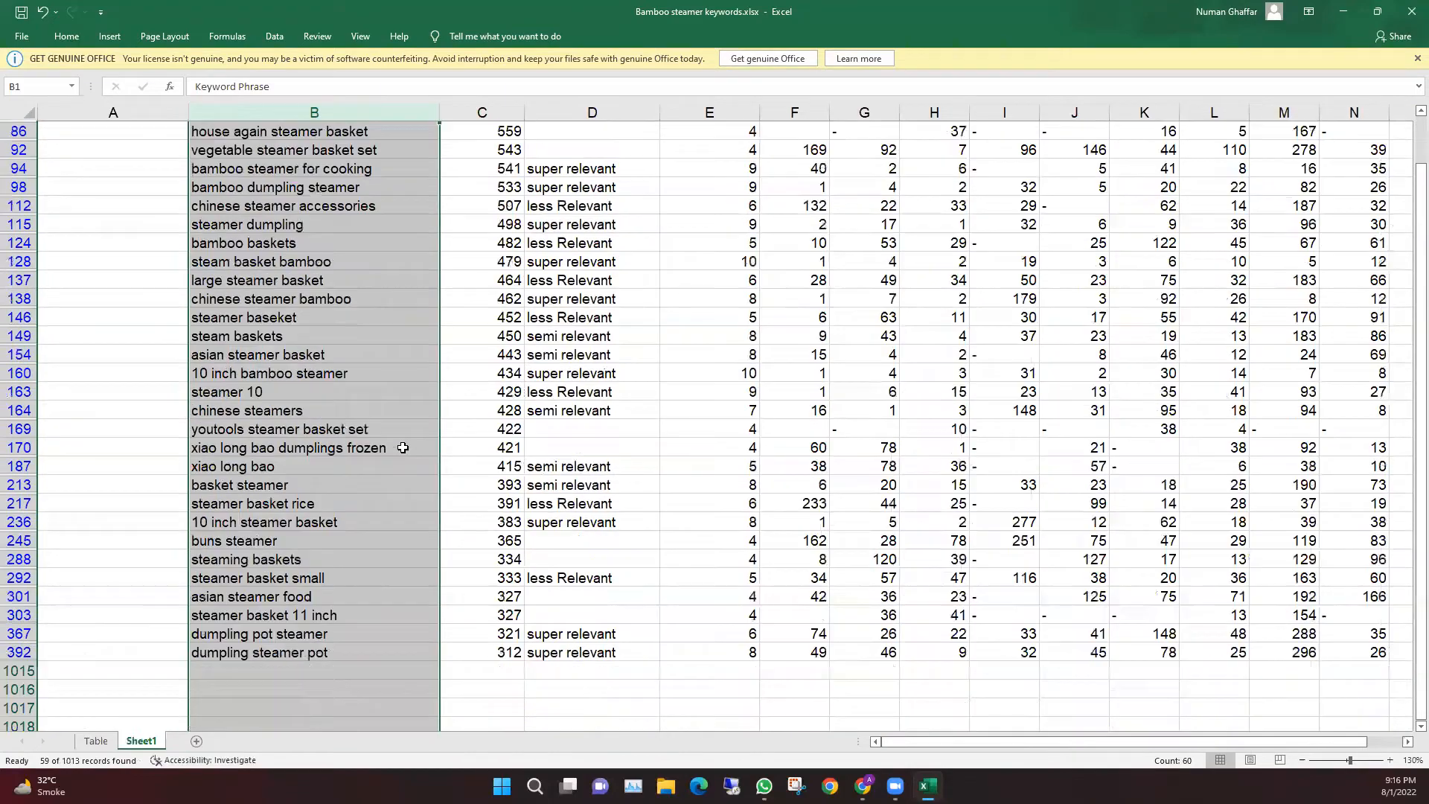
pyautogui.scroll(9, 446, 457)
pyautogui.scroll(3, 446, 458)
pyautogui.scroll(-8, 590, 458)
pyautogui.scroll(-3, 590, 455)
pyautogui.scroll(11, 610, 446)
pyautogui.scroll(1, 631, 429)
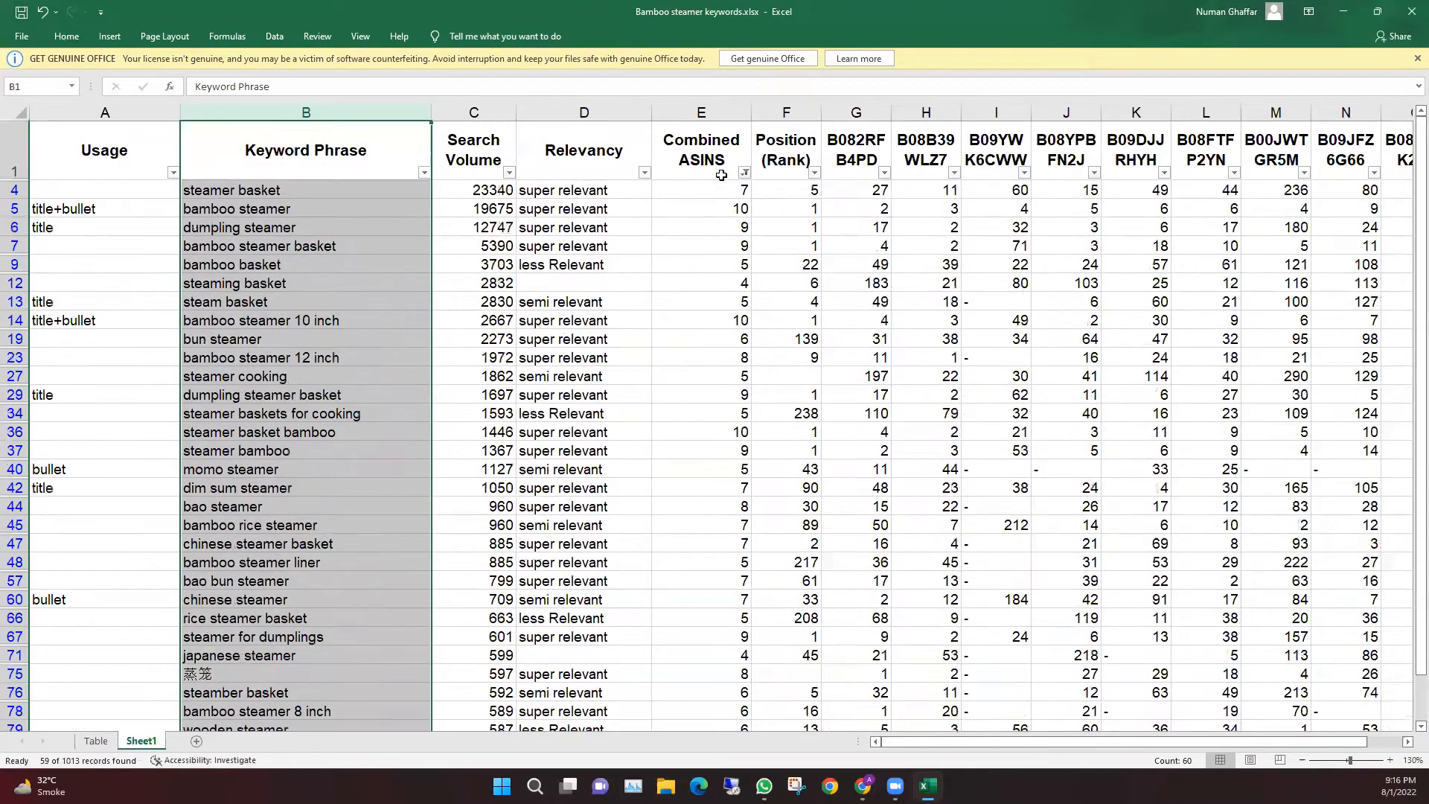
# Add the value 3 back to the Combined ASINS filter and skim the resulting keyword rows
pyautogui.click(743, 172)
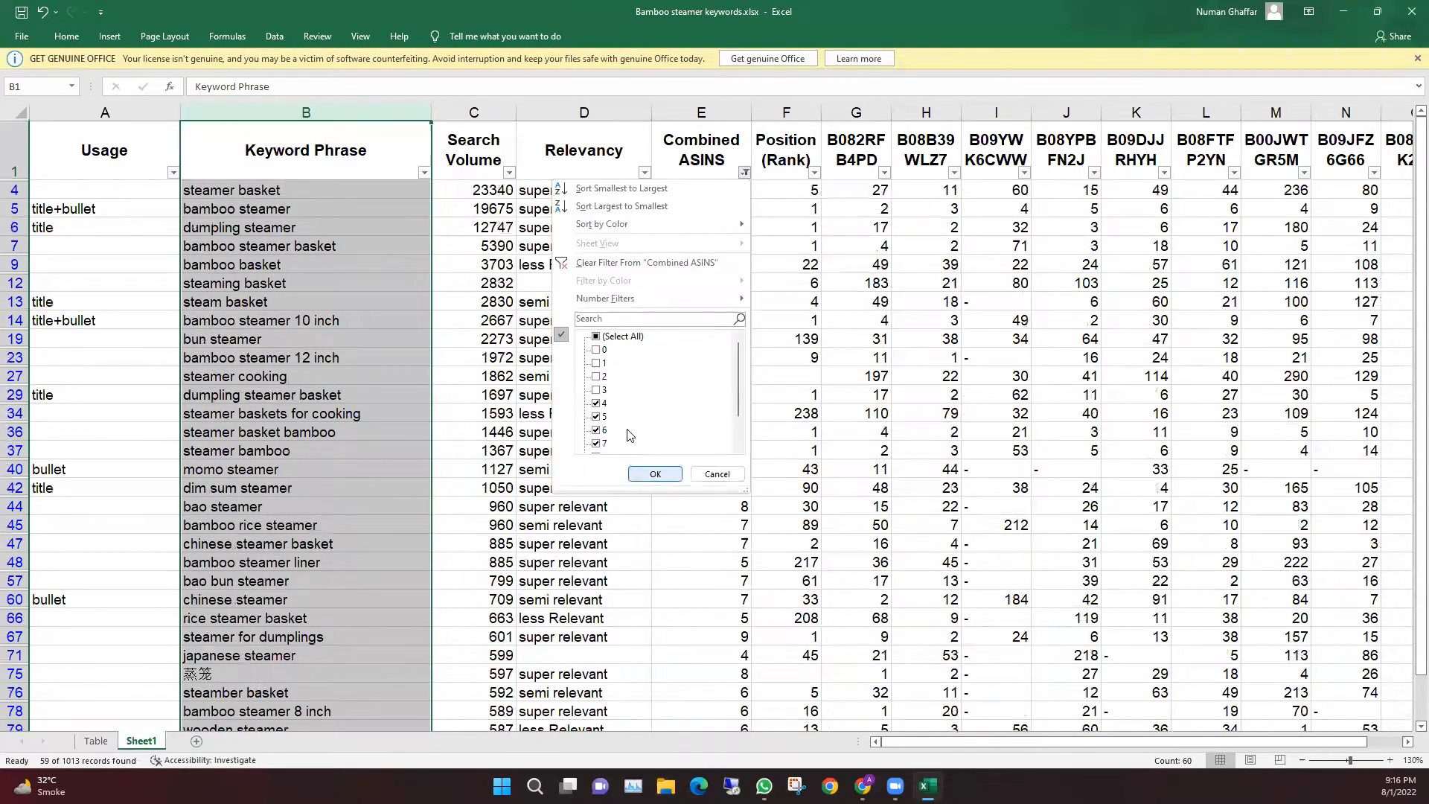
pyautogui.click(596, 390)
pyautogui.click(655, 473)
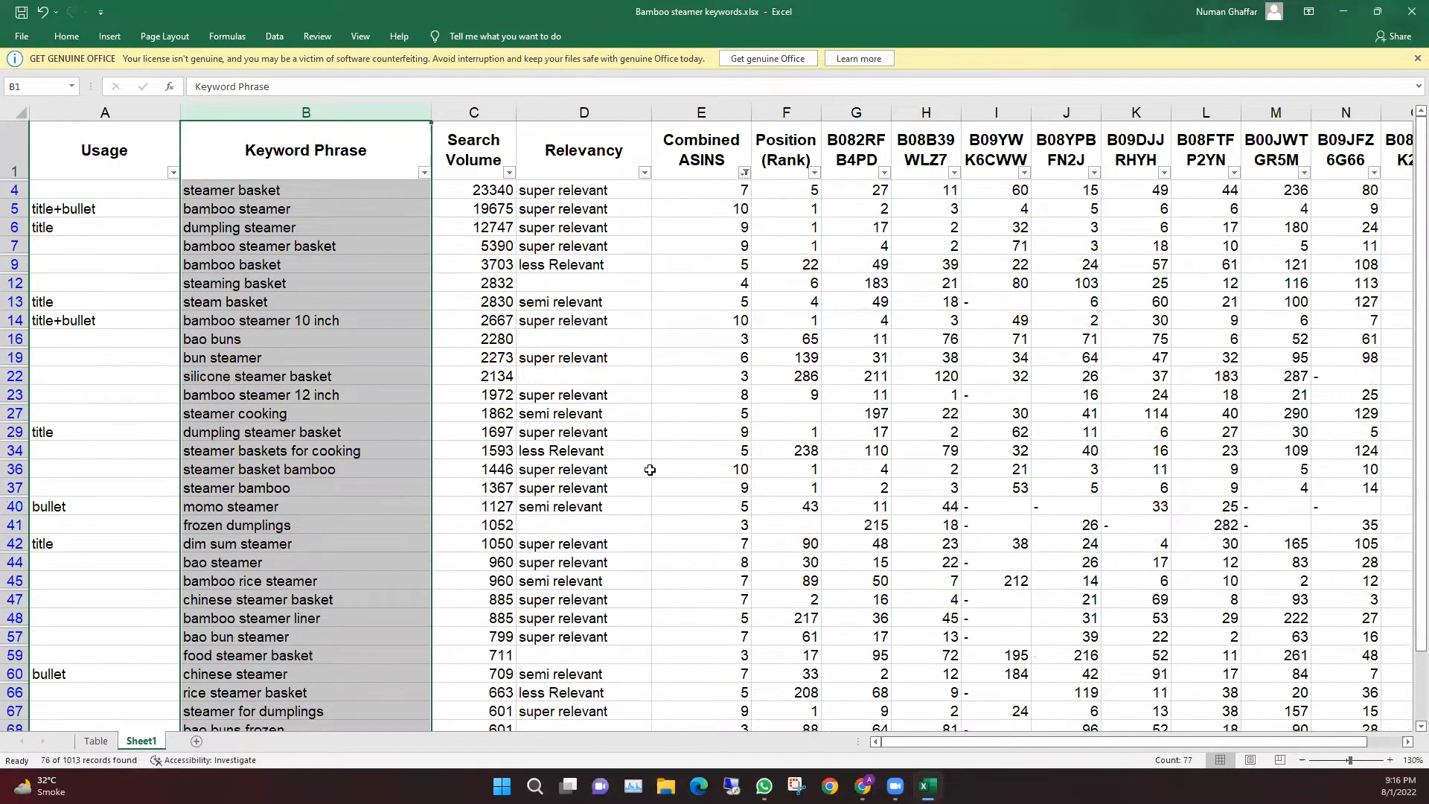
pyautogui.scroll(-5, 729, 488)
pyautogui.scroll(-8, 734, 487)
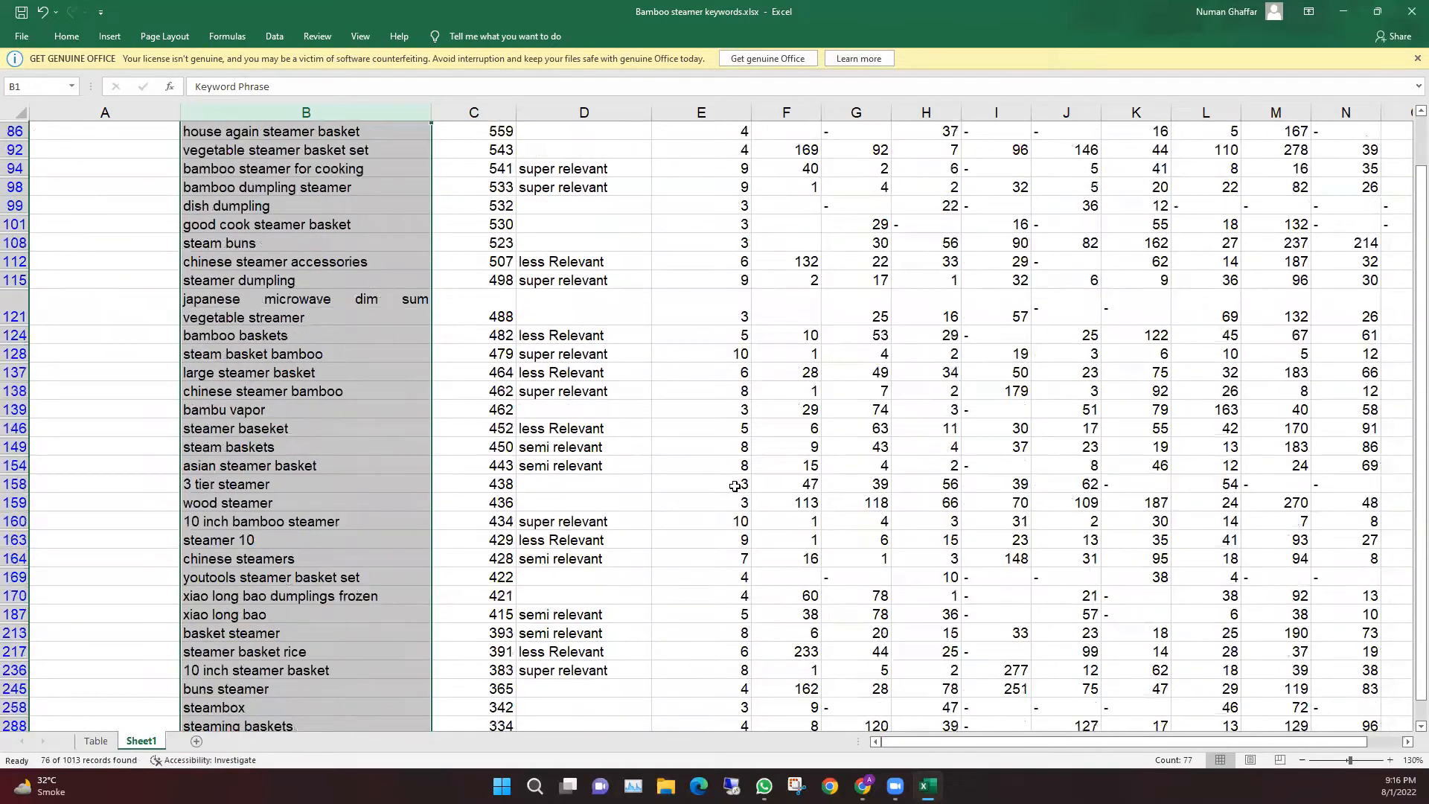
pyautogui.scroll(12, 736, 485)
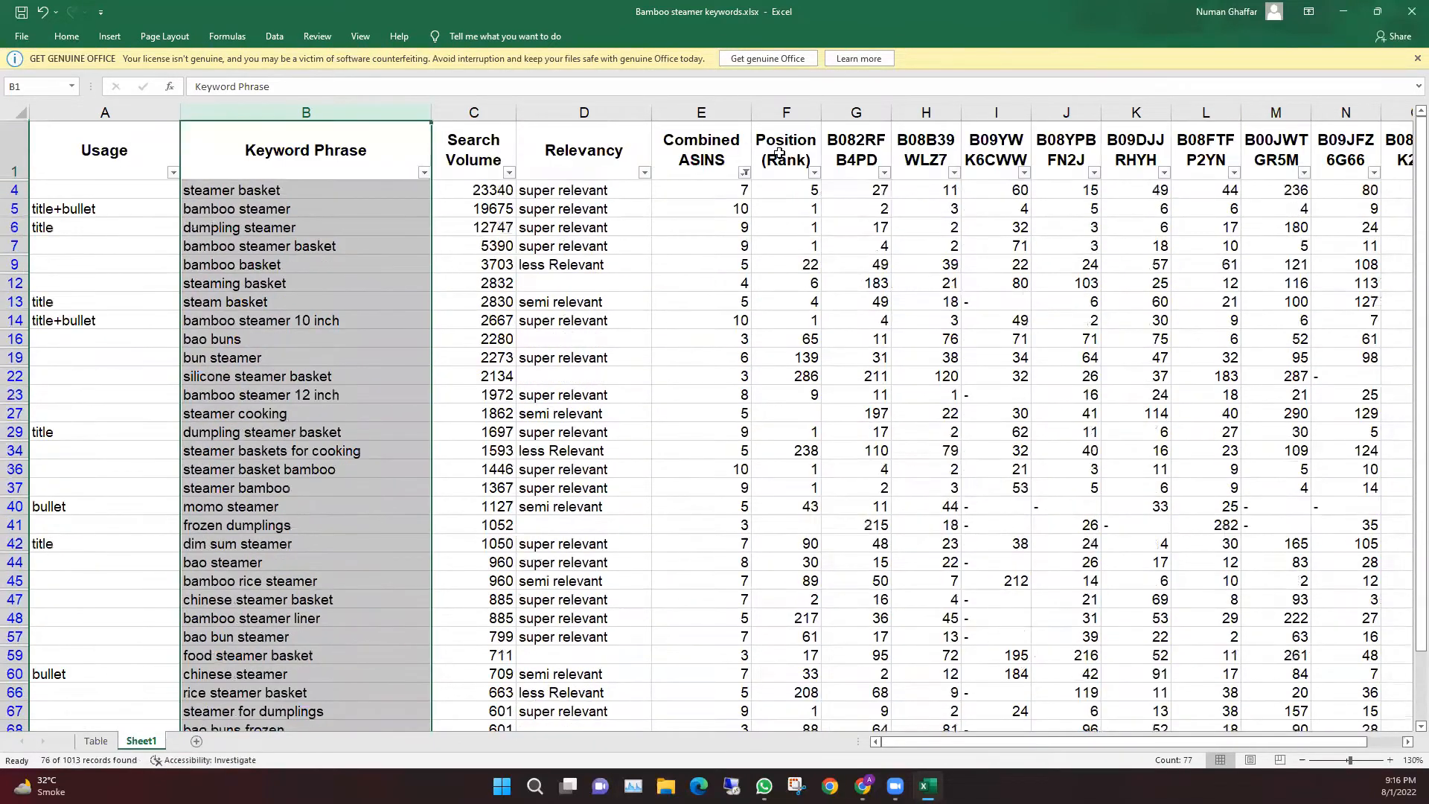
# Include the value 2 in the Combined ASINS filter as well and skim the extended keyword list
pyautogui.click(744, 173)
pyautogui.click(597, 376)
pyautogui.scroll(-1, 640, 401)
pyautogui.click(657, 474)
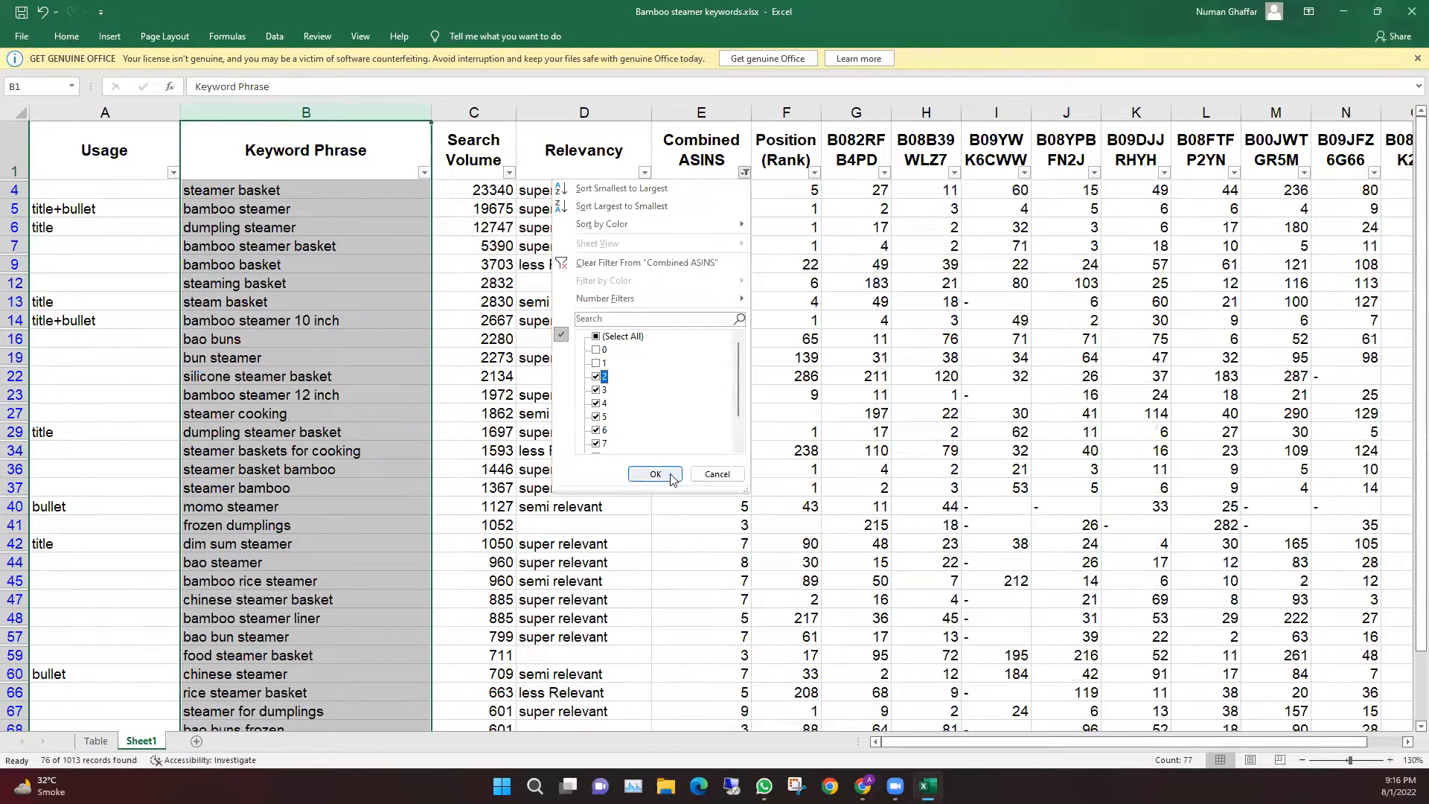
pyautogui.scroll(-6, 681, 451)
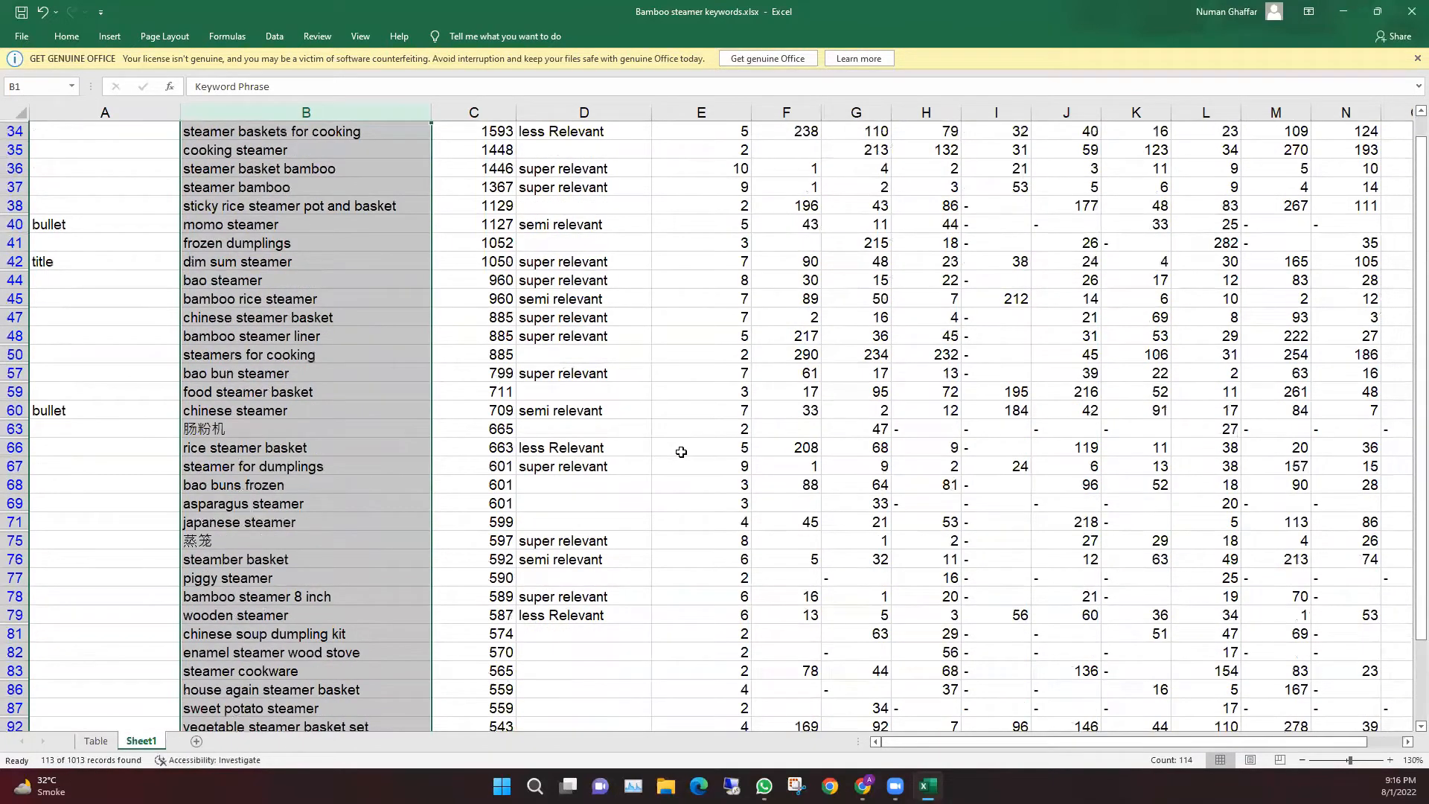
pyautogui.scroll(-7, 681, 451)
pyautogui.scroll(10, 640, 455)
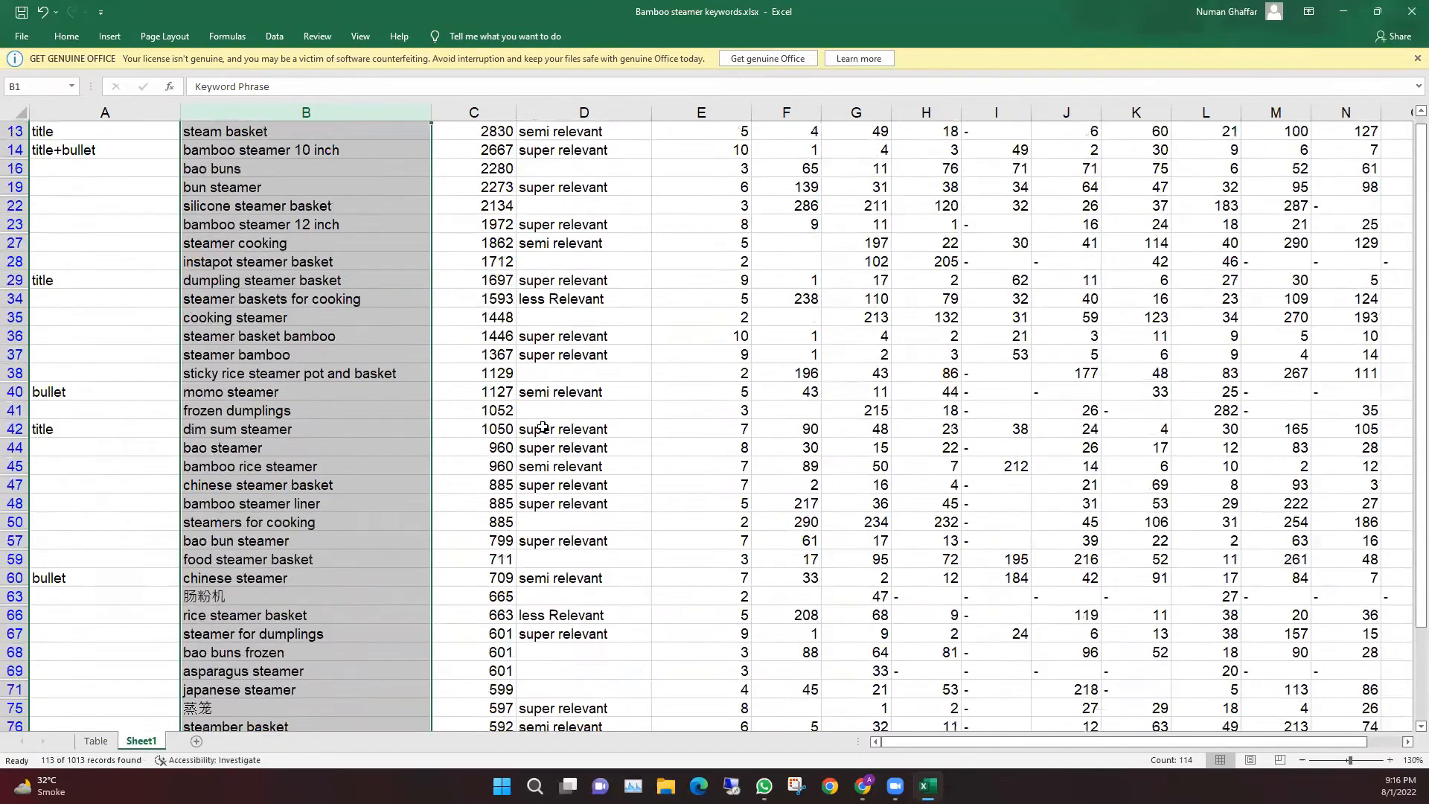
pyautogui.scroll(3, 383, 309)
# Copy the filtered Keyword Phrase column and replace the original keywords in Frankenstein in the browser with it
pyautogui.hotkey('ctrl', 'c')
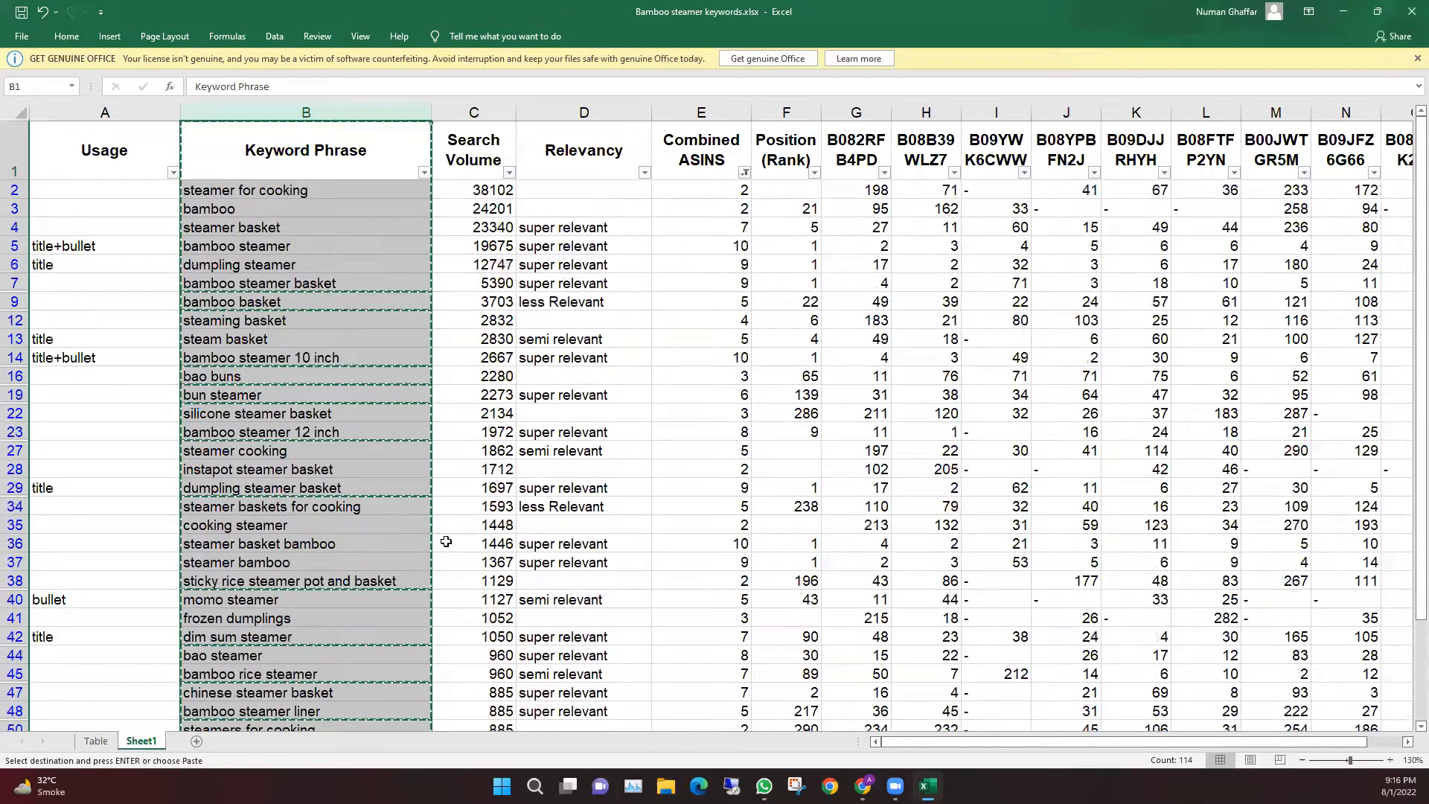
pyautogui.click(925, 783)
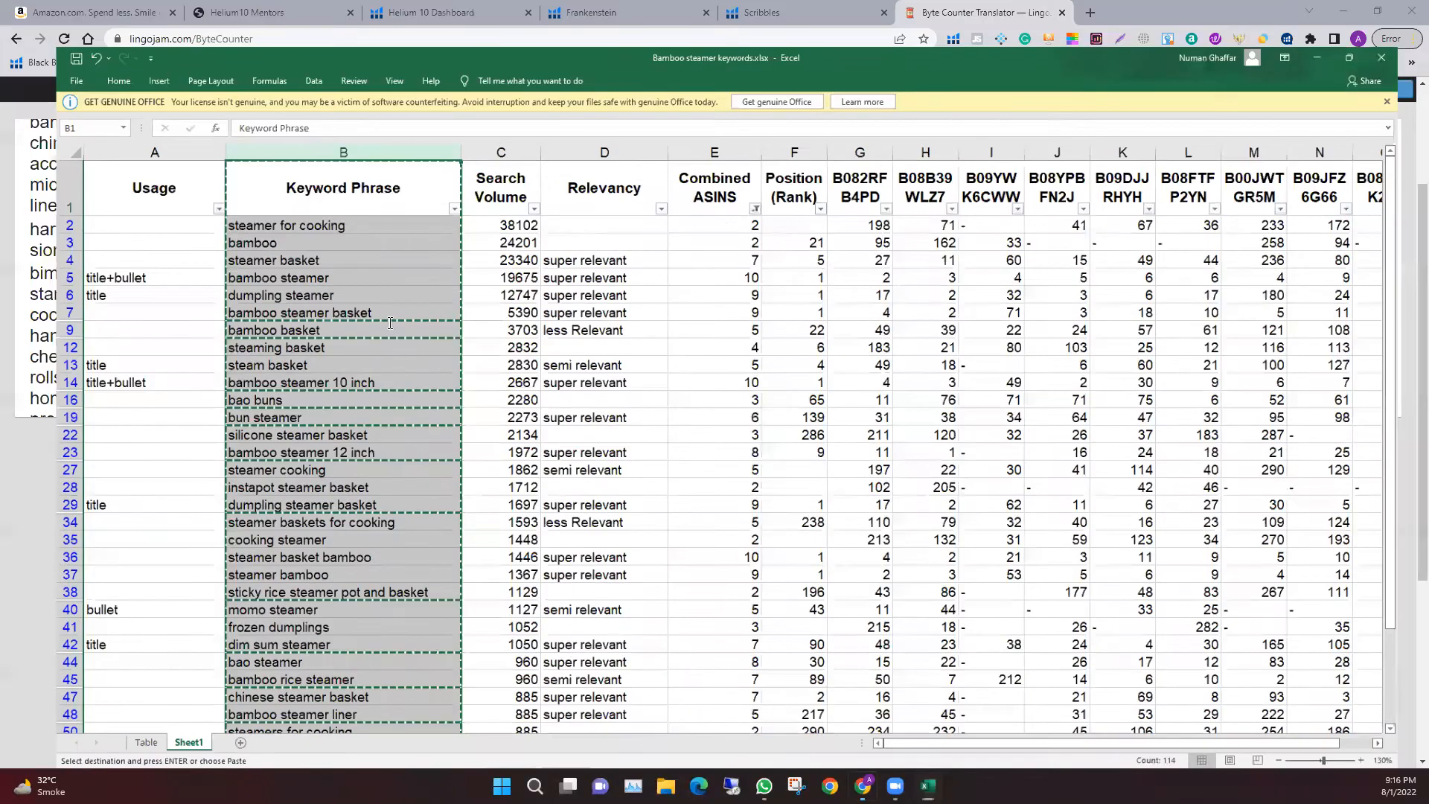
pyautogui.scroll(1, 377, 276)
pyautogui.click(633, 13)
pyautogui.scroll(3, 313, 314)
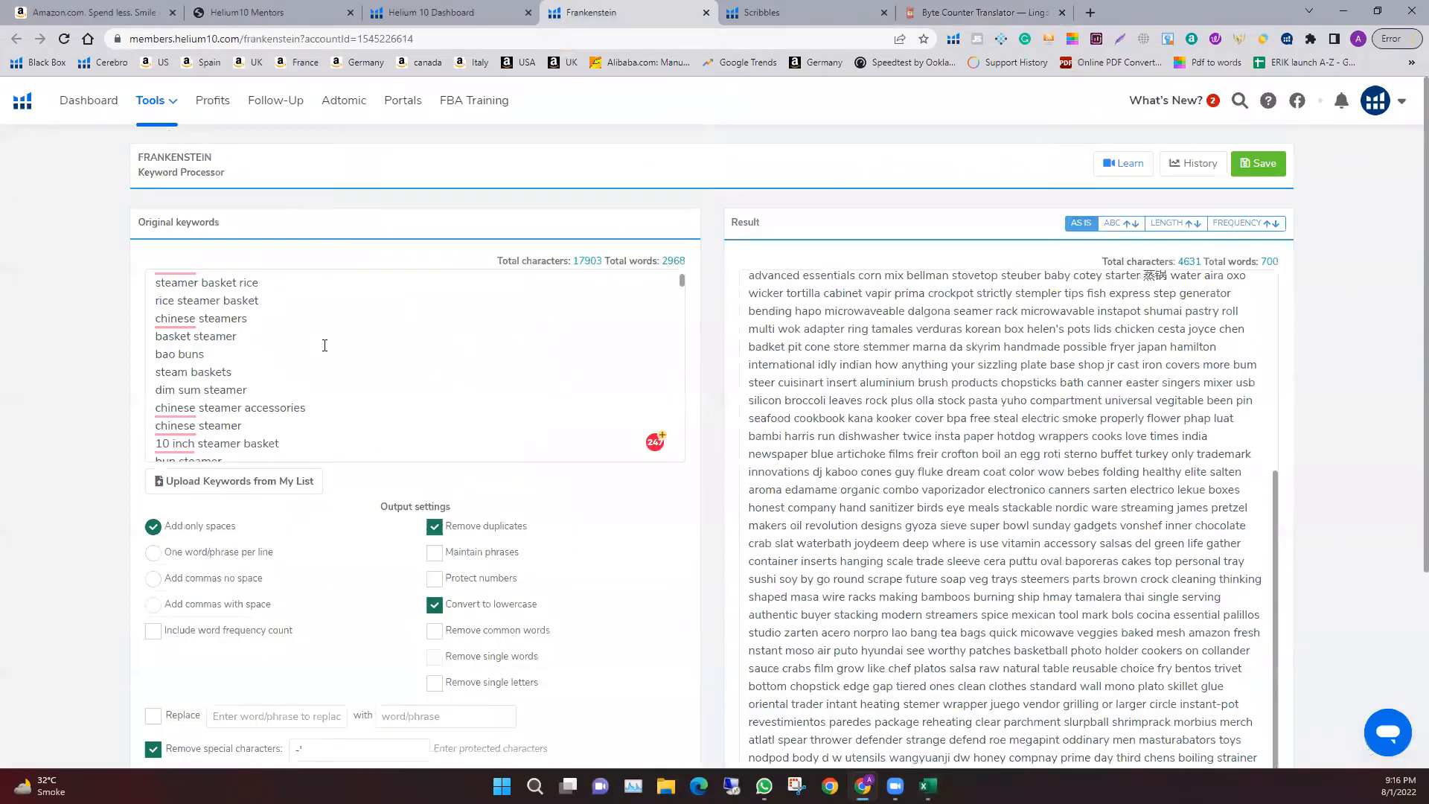
pyautogui.click(315, 404)
pyautogui.hotkey('ctrl', 'a')
pyautogui.hotkey('ctrl', 'v')
pyautogui.scroll(10, 631, 350)
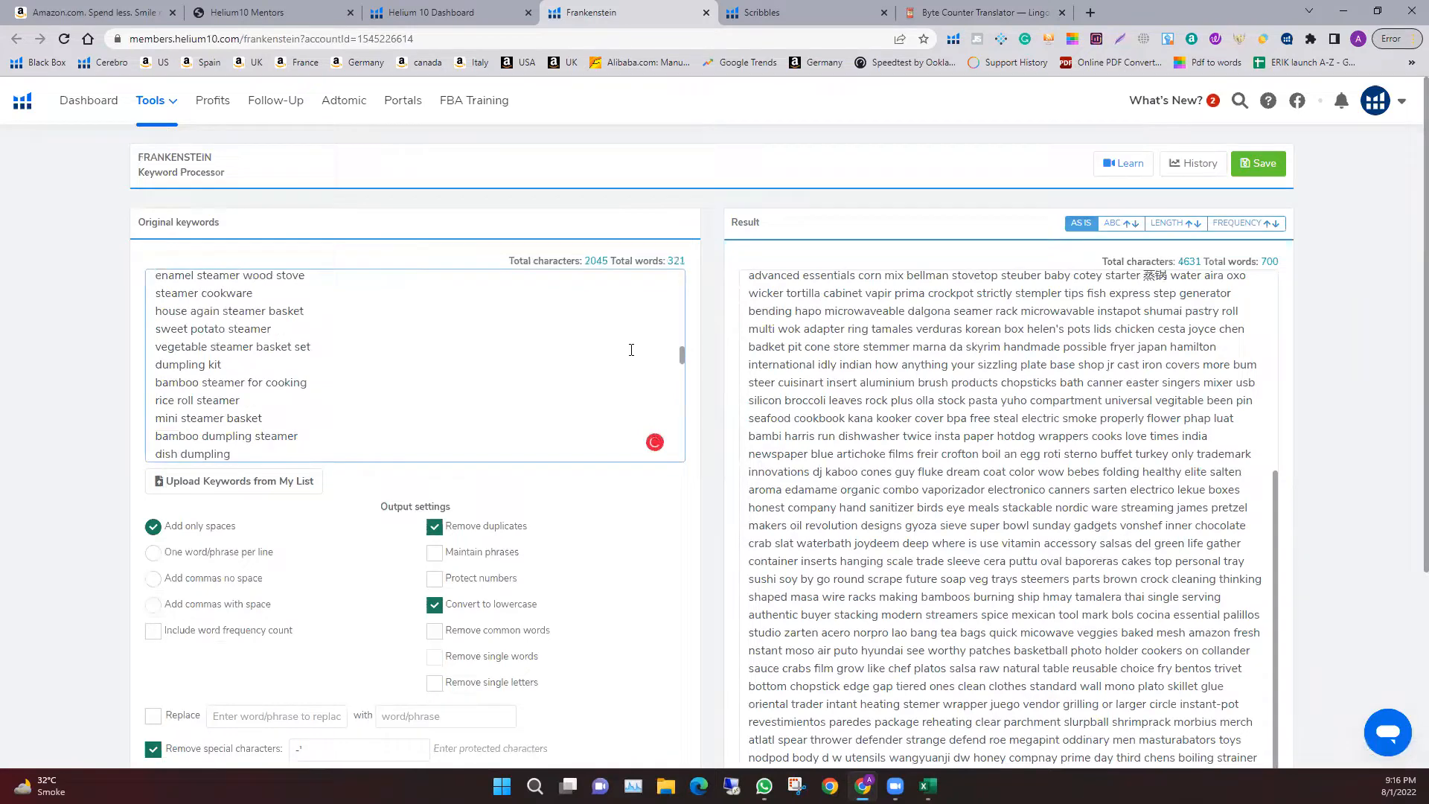
pyautogui.scroll(10, 521, 335)
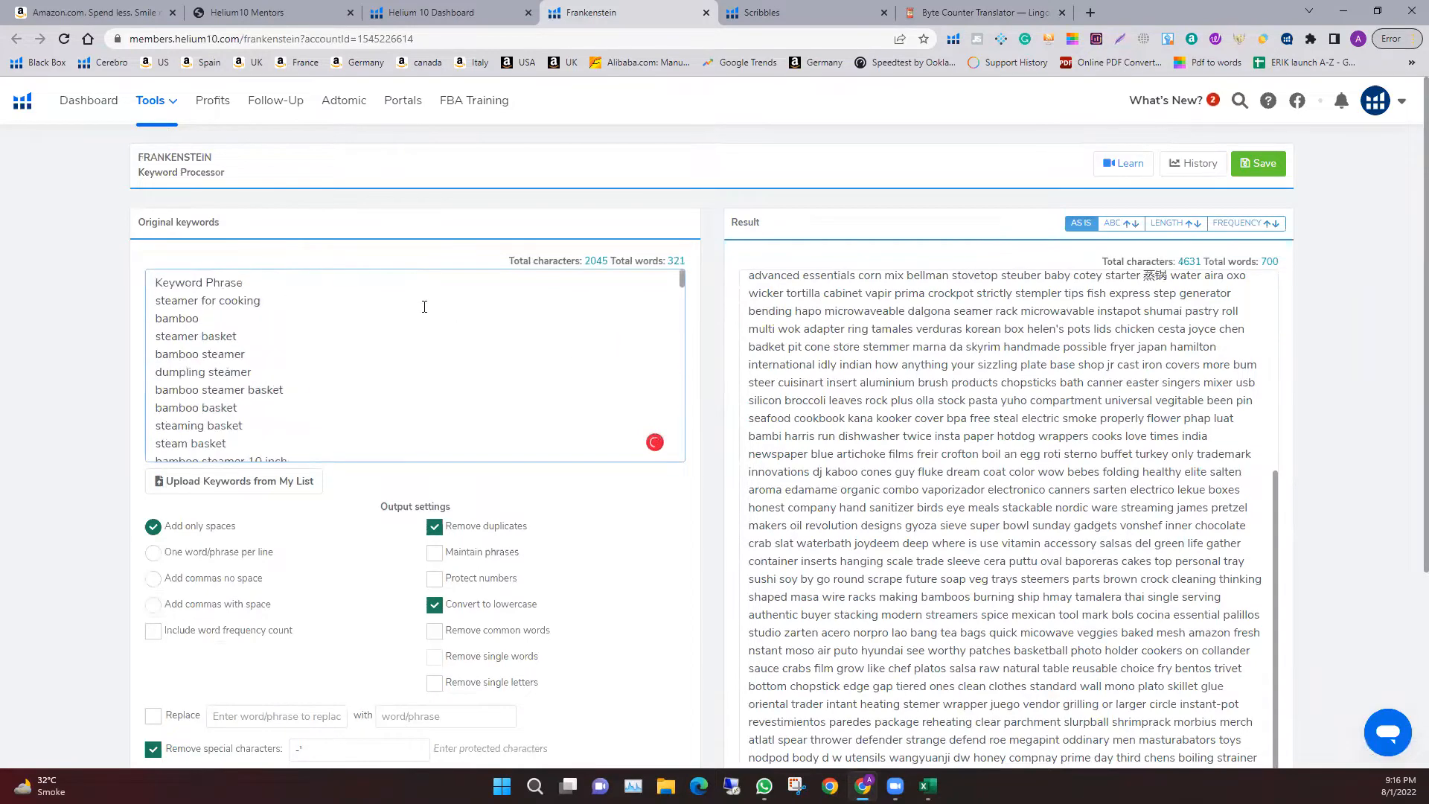
# Delete the "Keyword Phrase" header line from the original keywords and process the list
pyautogui.tripleClick(204, 284)
pyautogui.press('BackSpace')
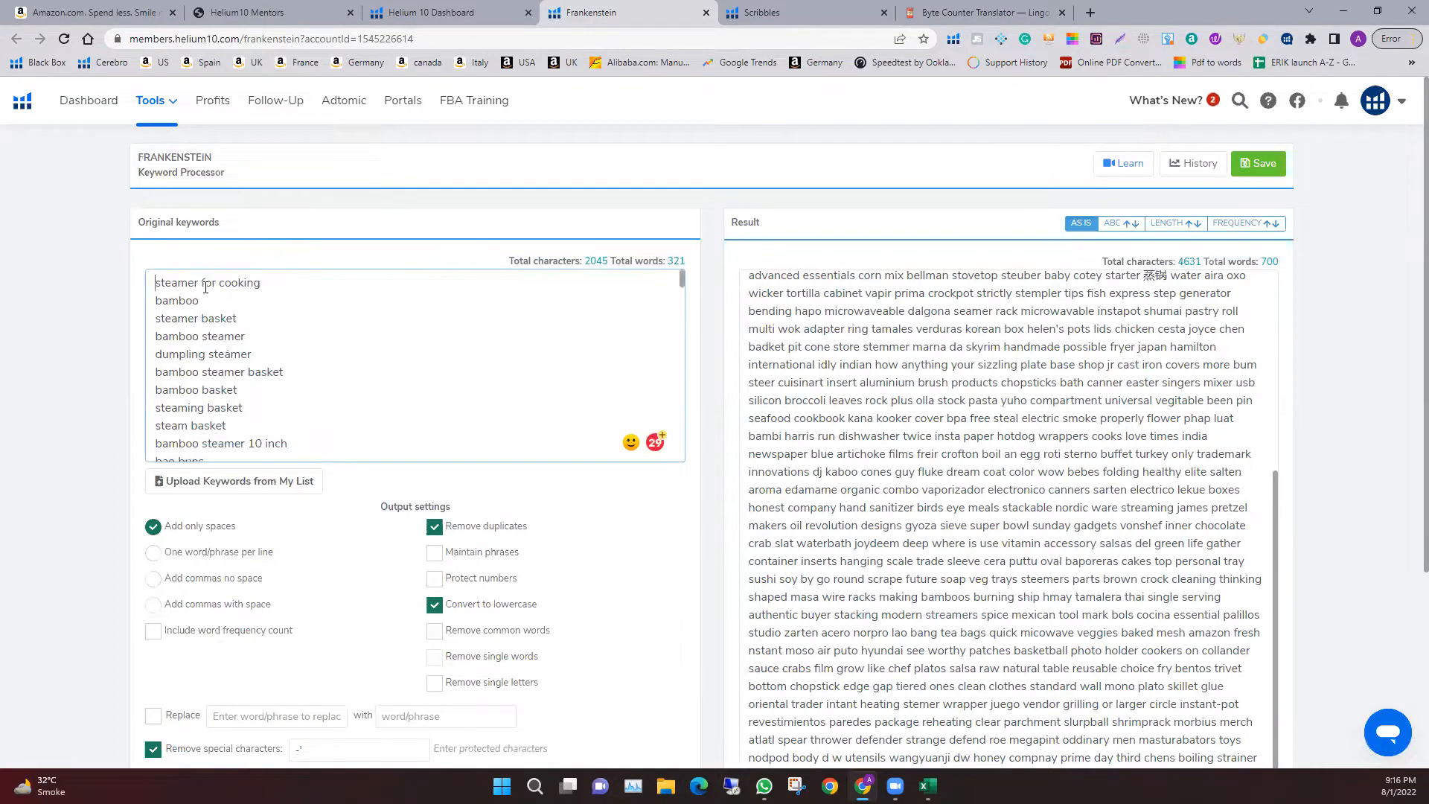
pyautogui.scroll(-4, 380, 499)
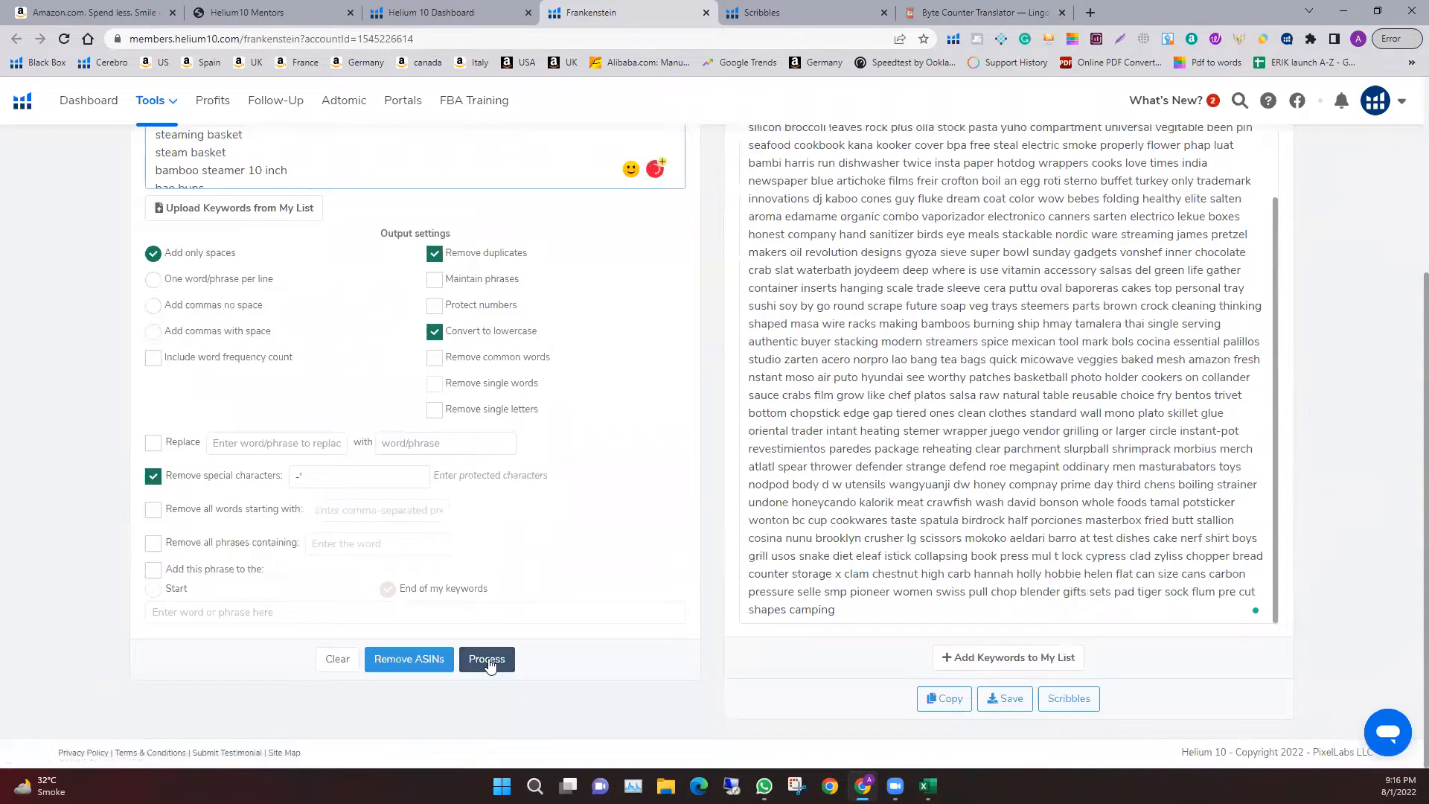
pyautogui.click(485, 660)
pyautogui.scroll(4, 945, 533)
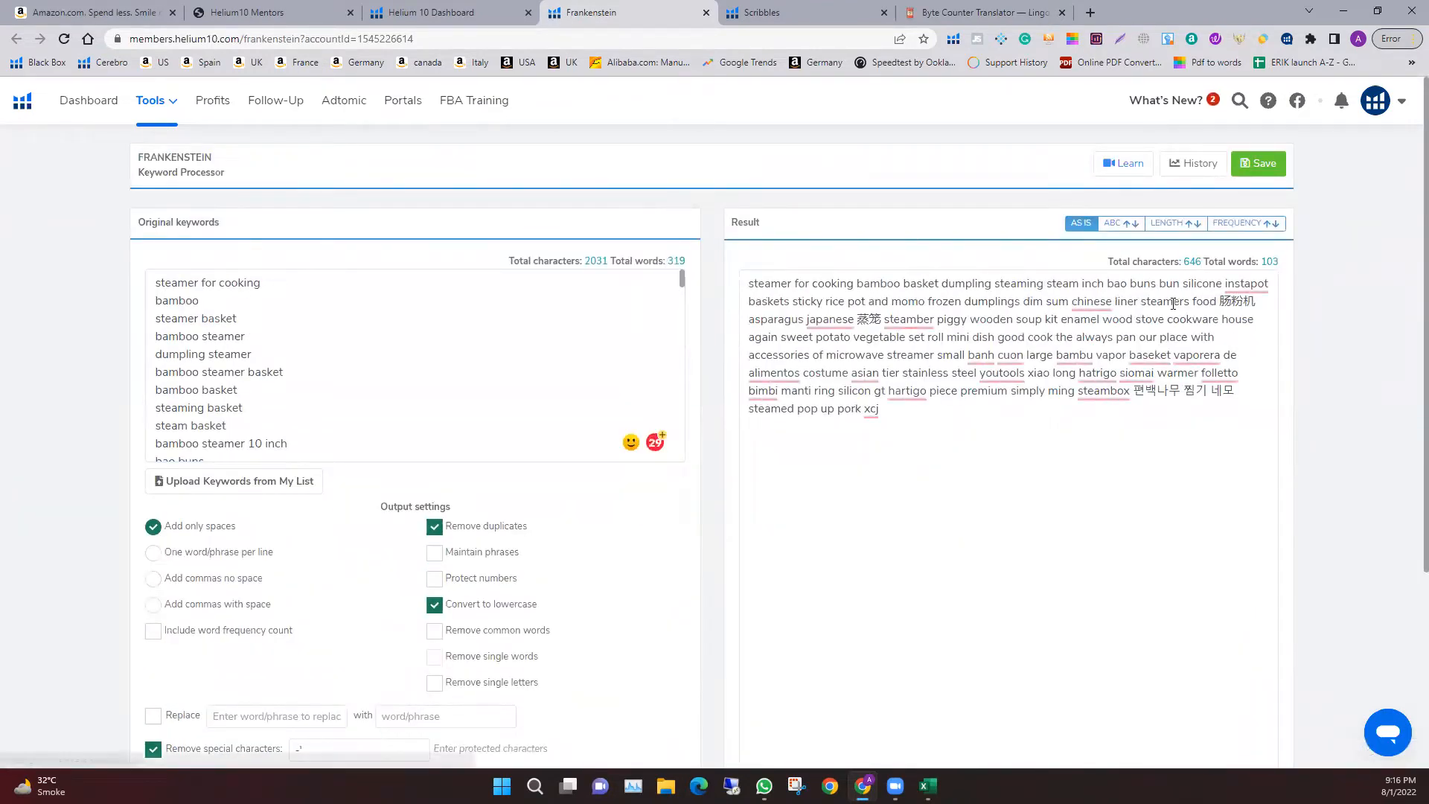
# Send the processed Frankenstein keywords to Scribbles
pyautogui.scroll(-3, 970, 413)
pyautogui.scroll(-1, 970, 414)
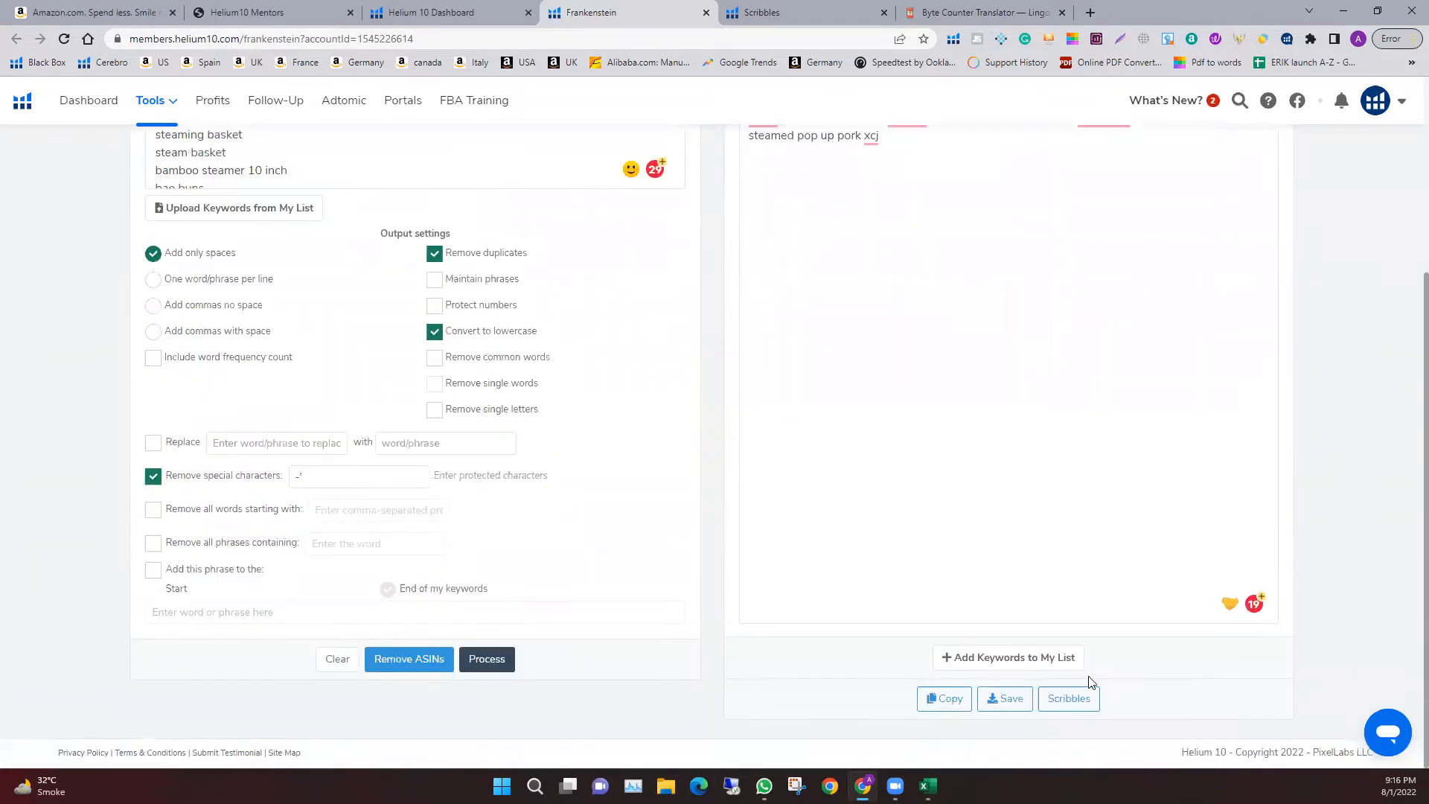
pyautogui.click(1065, 698)
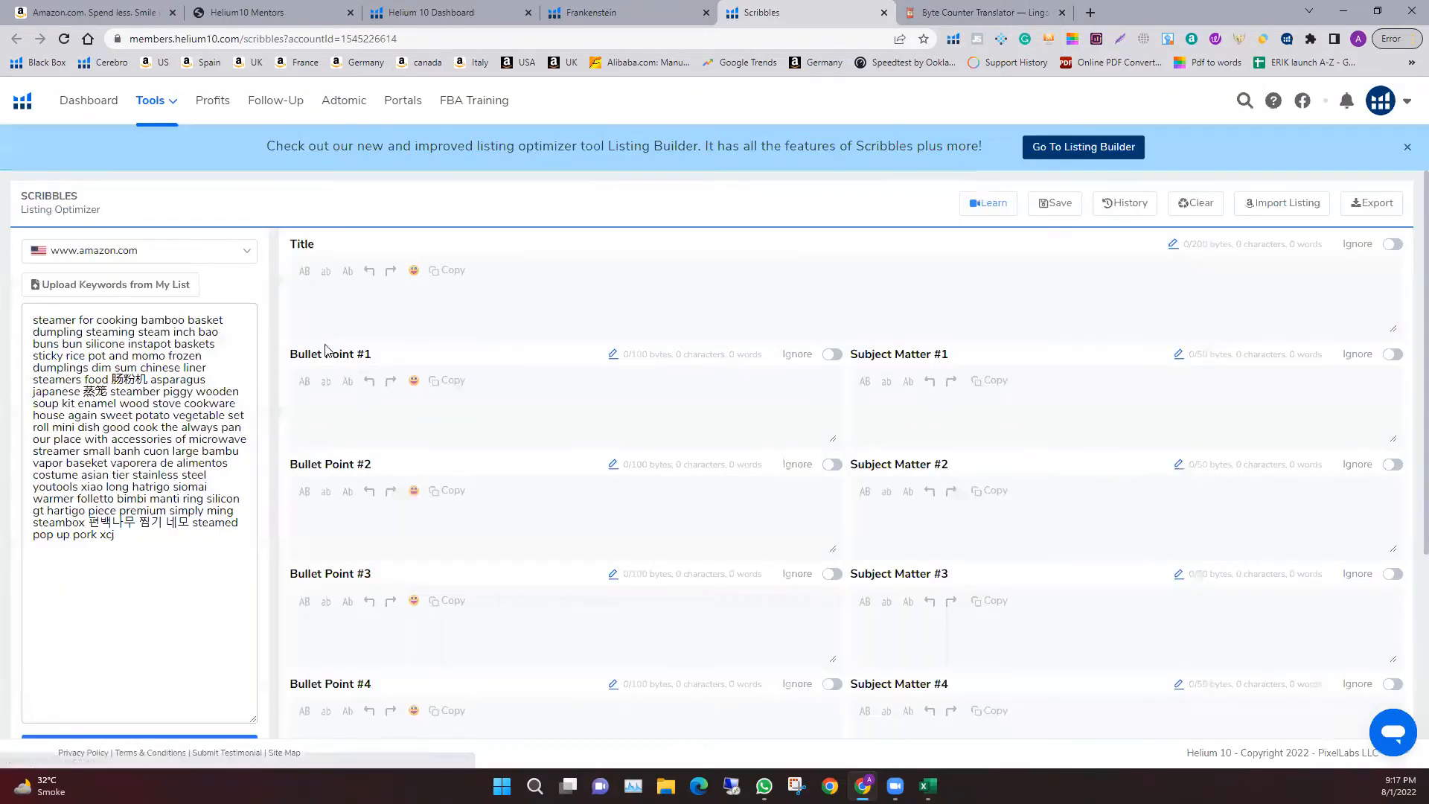
# Copy all keywords from the Scribbles keyword box and replace the text in the LingoJam byte counter with them
pyautogui.scroll(-5, 217, 570)
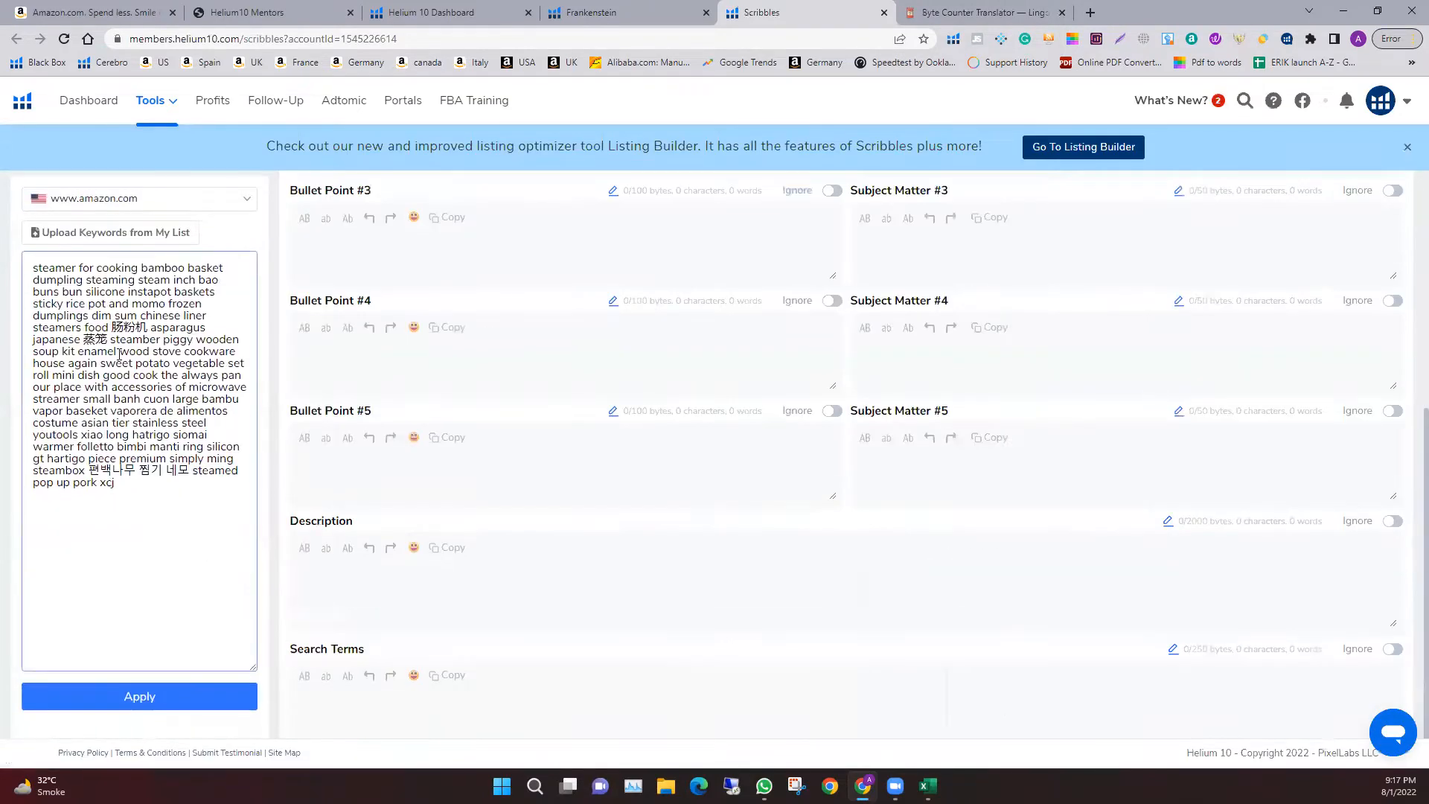
pyautogui.moveTo(143, 502); pyautogui.dragTo(11, 268)
pyautogui.hotkey('ctrl', 'c')
pyautogui.click(983, 12)
pyautogui.hotkey('ctrl', 'a')
pyautogui.hotkey('ctrl', 'v')
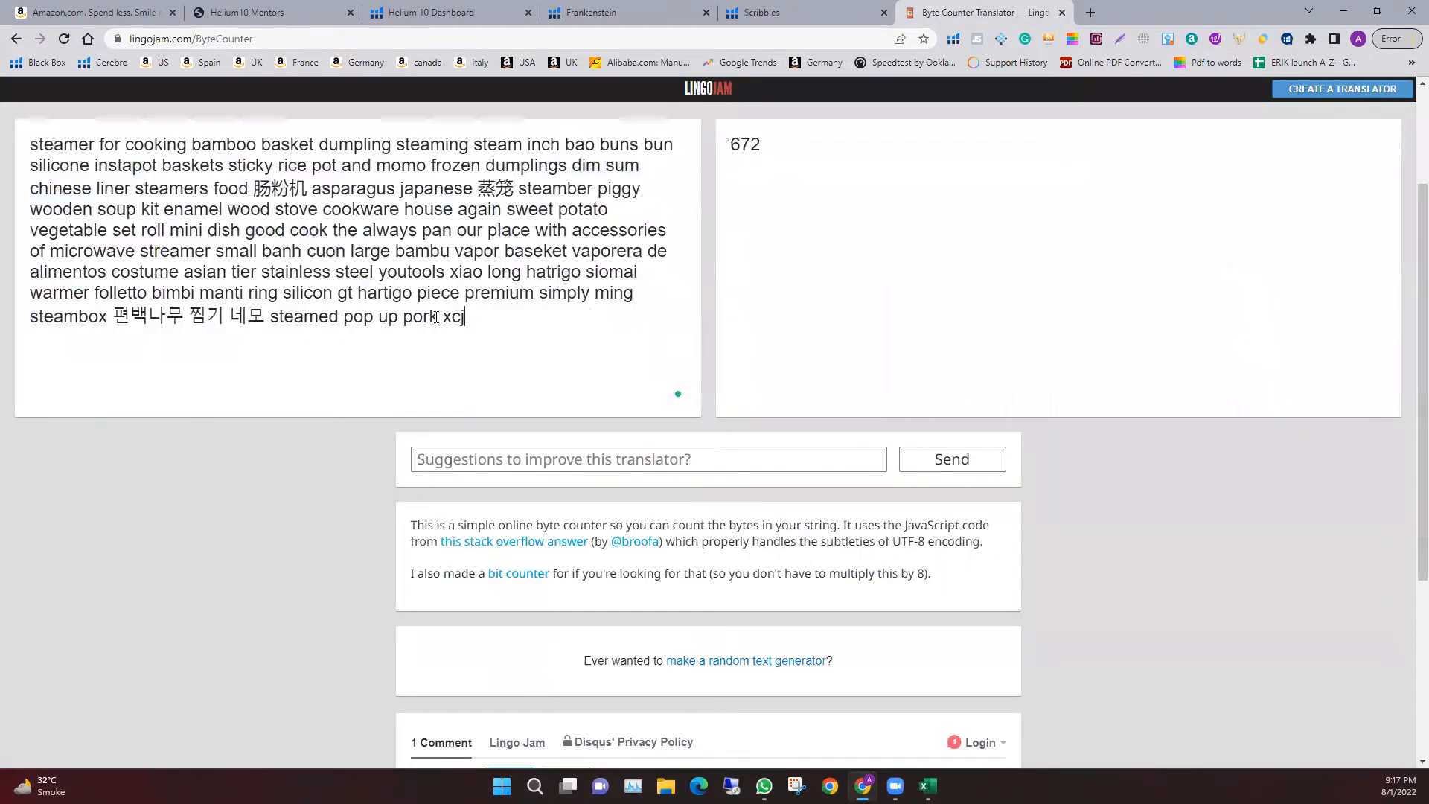
# Look over the original keywords in Frankenstein, then return to Scribbles and its empty Title field
pyautogui.click(625, 9)
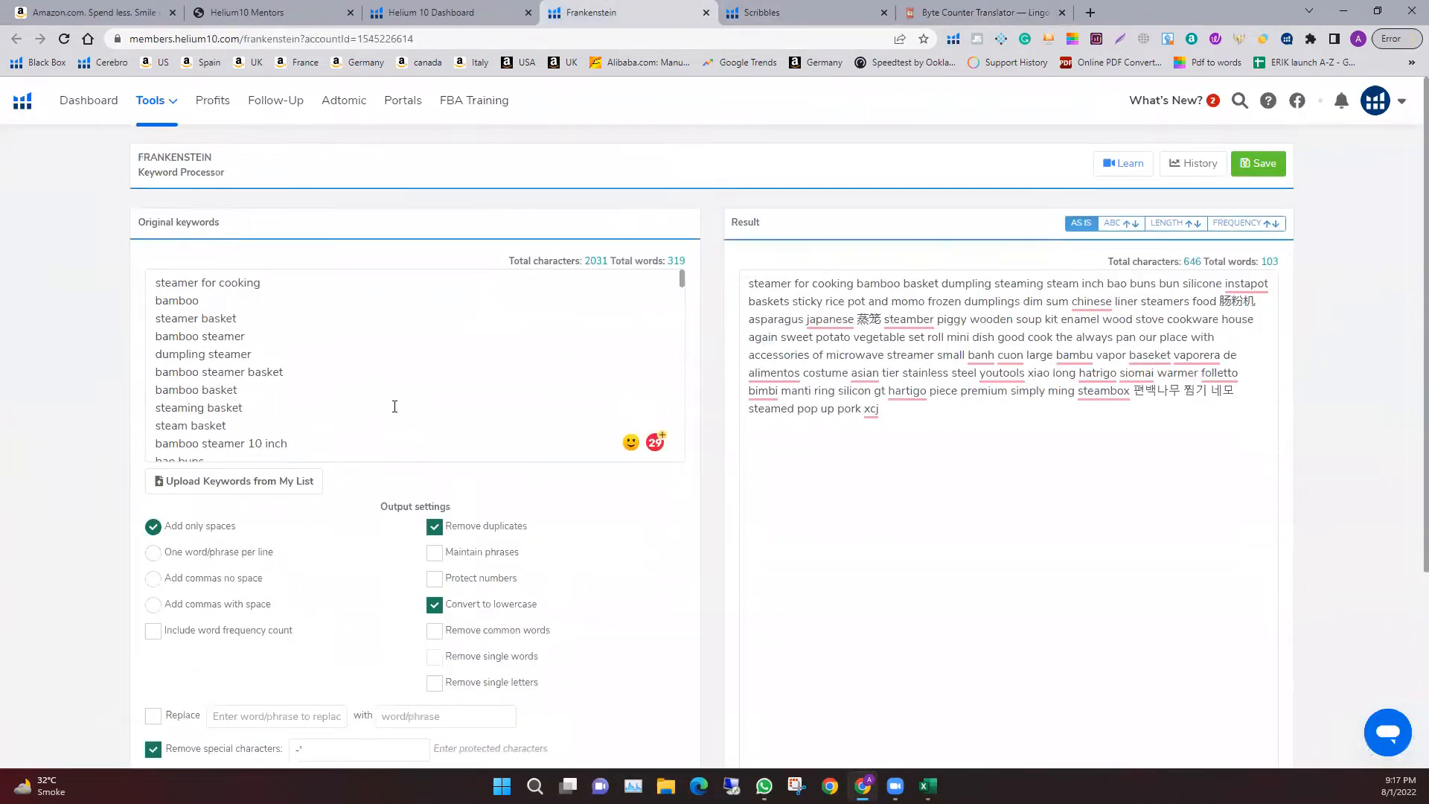
pyautogui.scroll(-6, 351, 384)
pyautogui.scroll(-3, 903, 472)
pyautogui.scroll(-2, 957, 490)
pyautogui.hotkey('ctrl', 'Tab')
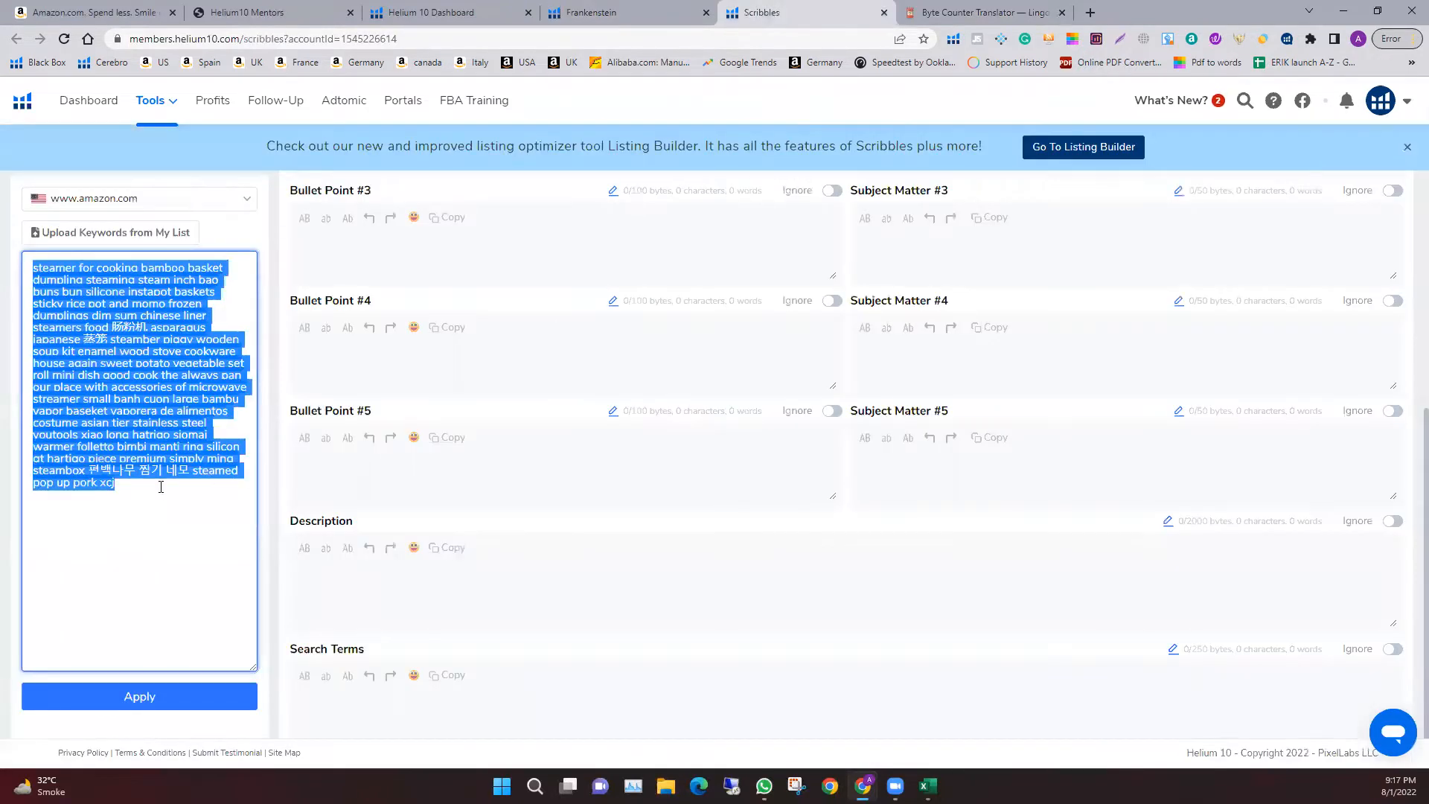
pyautogui.click(161, 487)
pyautogui.click(467, 244)
pyautogui.scroll(5, 503, 281)
pyautogui.click(503, 281)
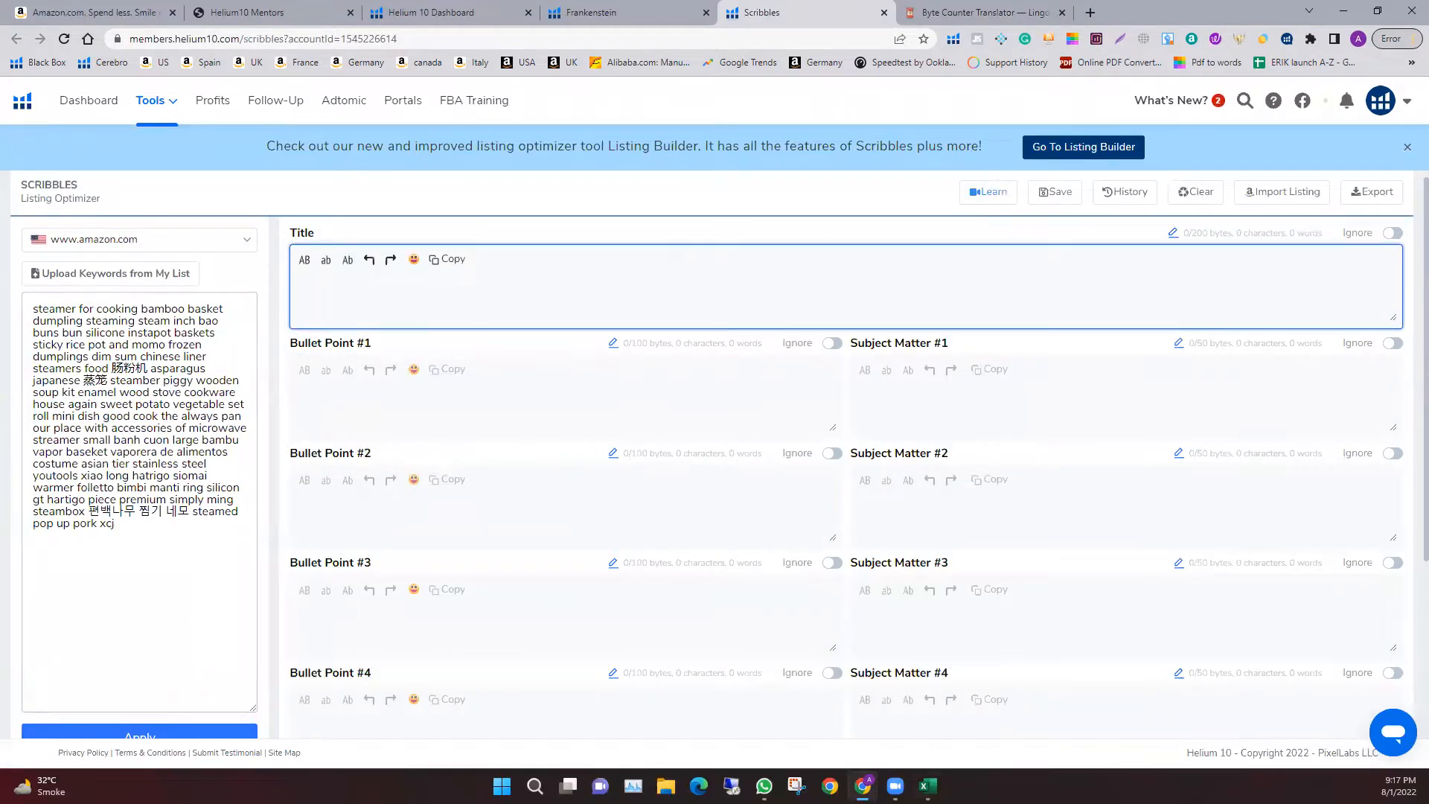
# Copy the complete Title 1 text without its byte note from Listing.docx in Word
pyautogui.moveTo(862, 786)
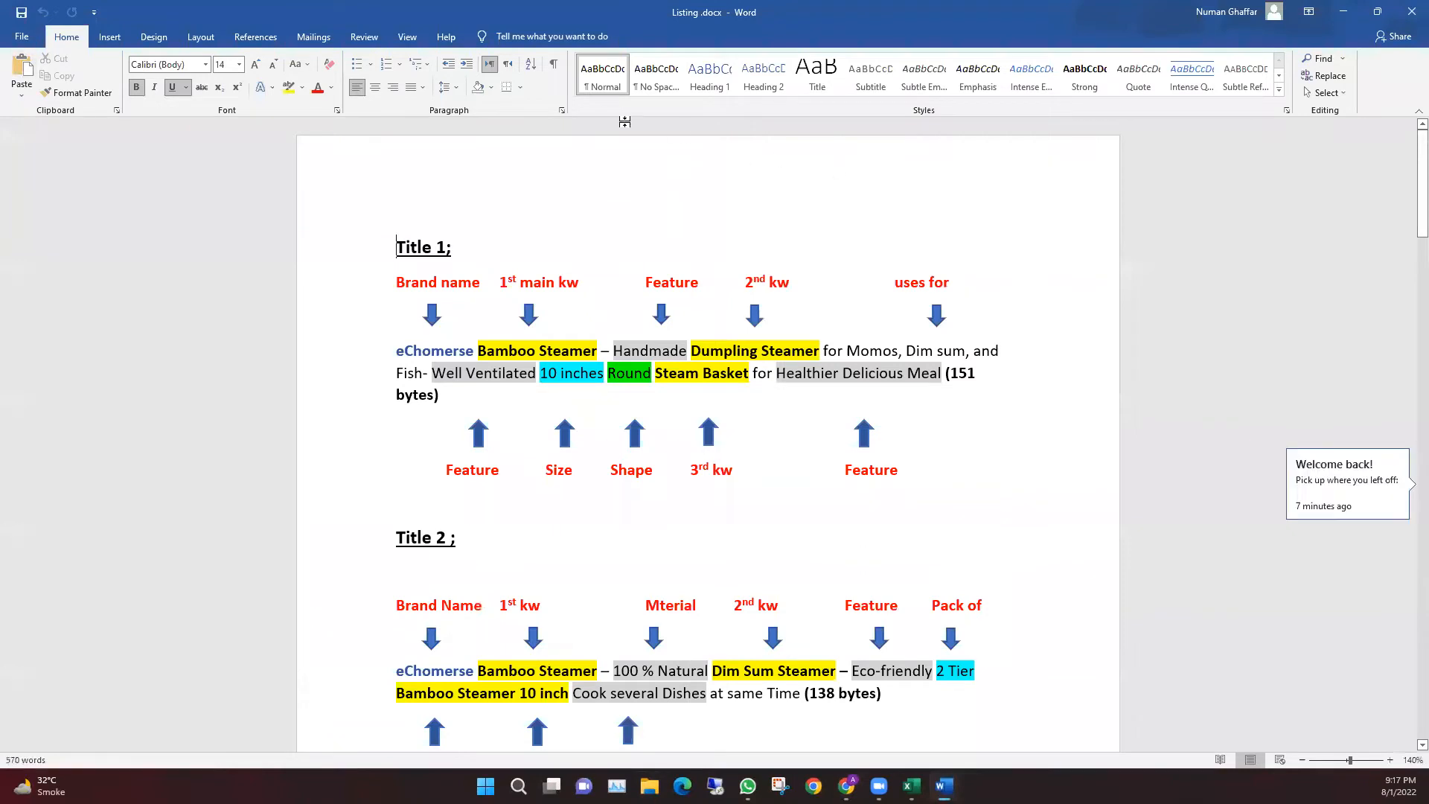
pyautogui.moveTo(392, 351); pyautogui.dragTo(1158, 365)
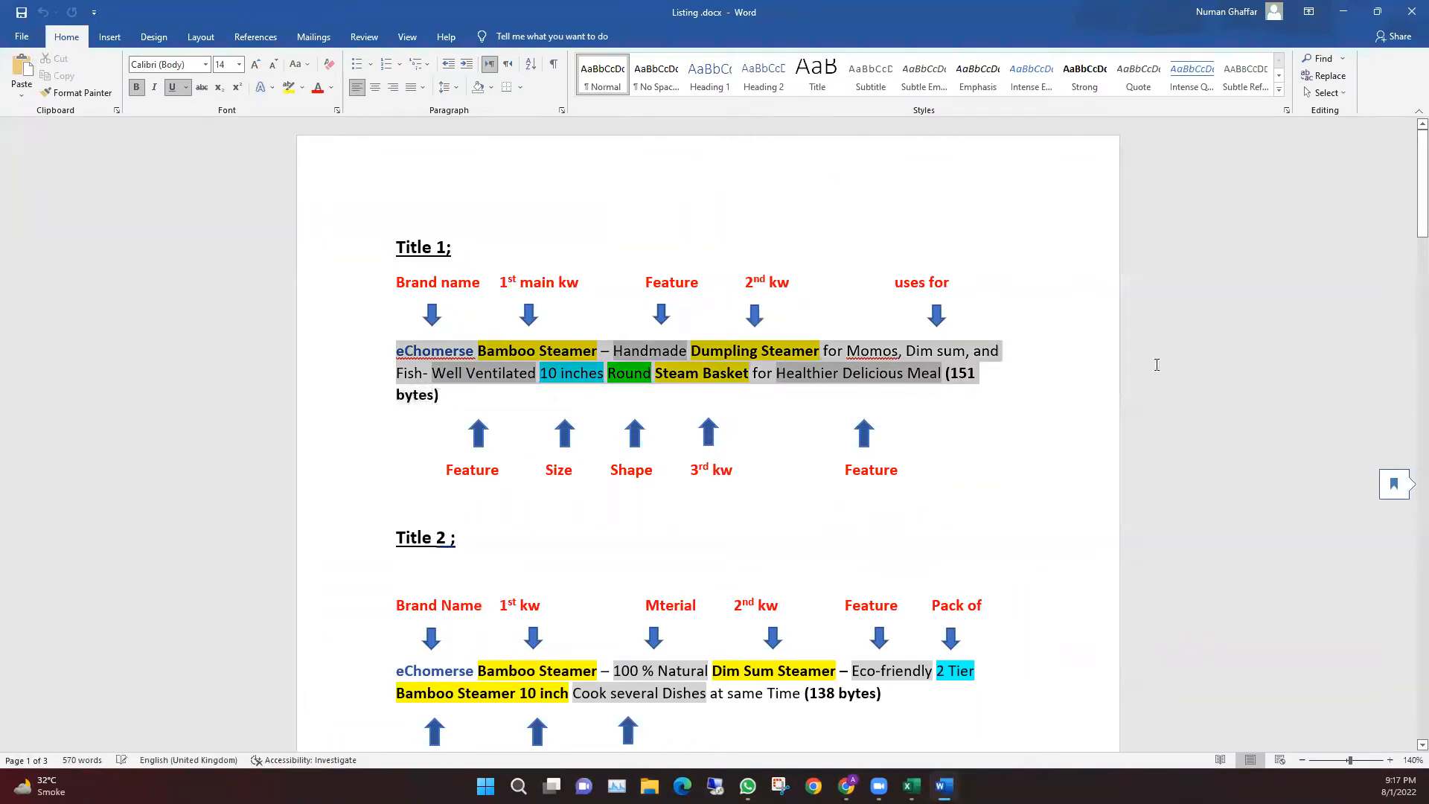
pyautogui.moveTo(963, 377); pyautogui.dragTo(935, 427)
pyautogui.click(348, 368)
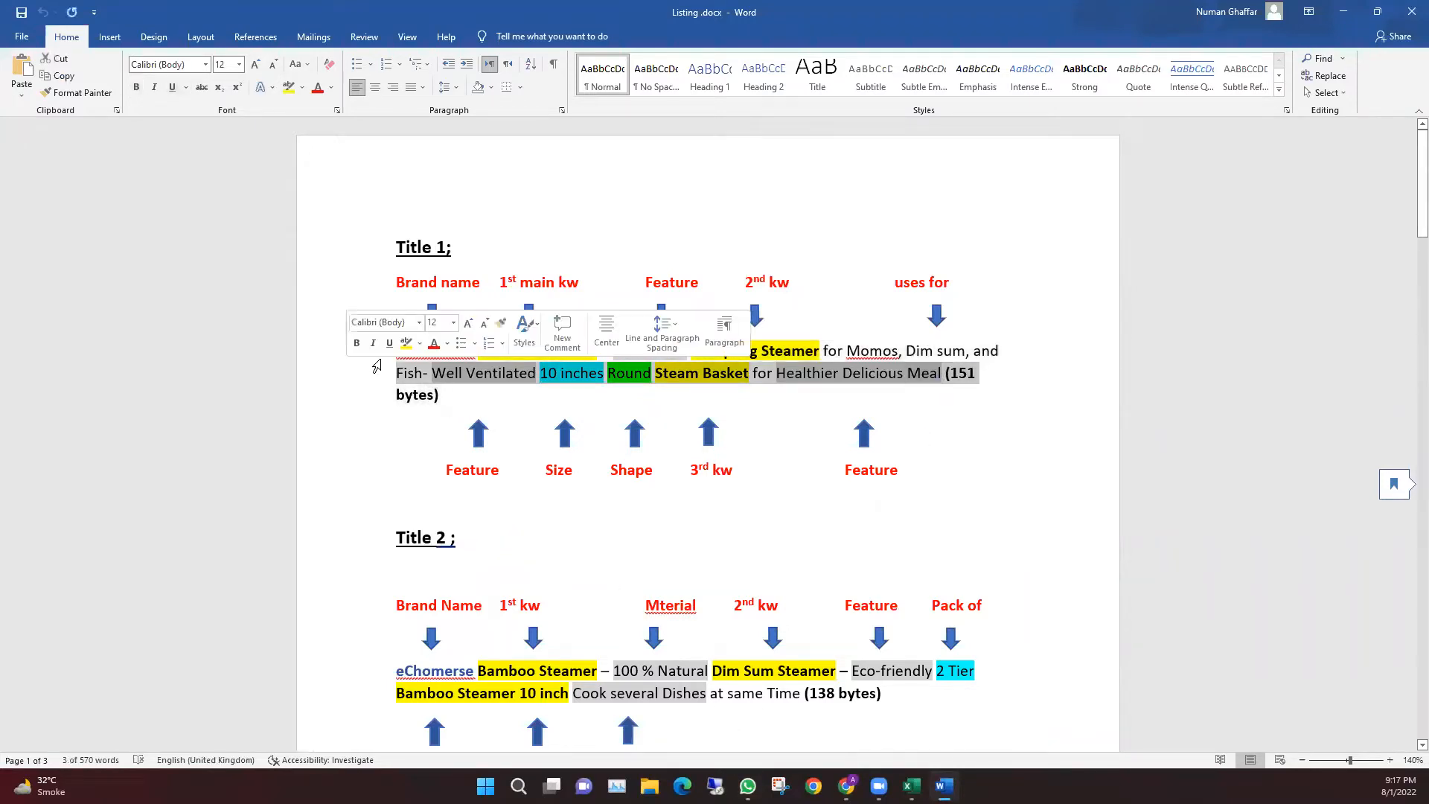
pyautogui.click(942, 375)
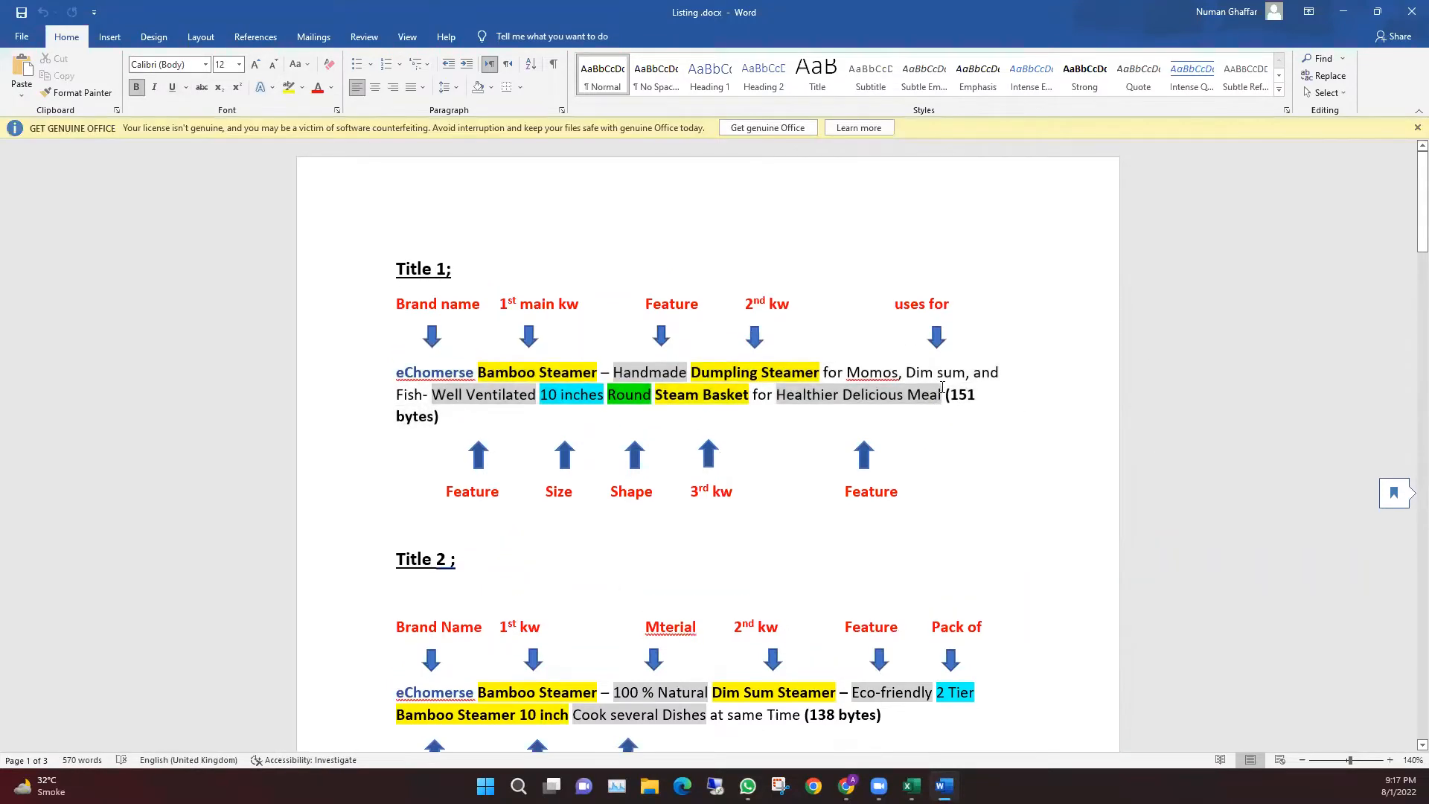
pyautogui.moveTo(944, 394); pyautogui.dragTo(415, 375)
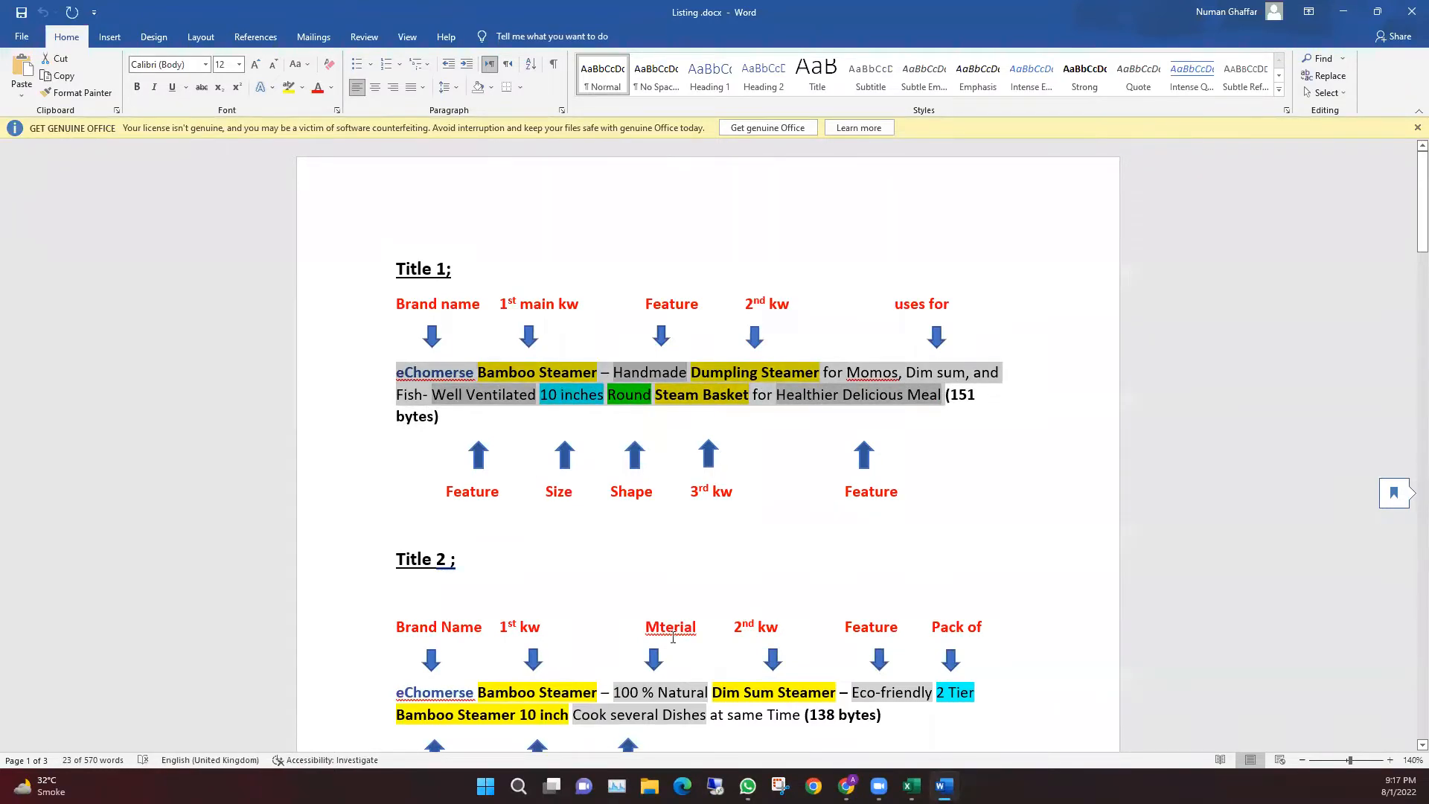
# Paste the eChomerse Bamboo Steamer title into the Title field of Scribbles in the browser
pyautogui.click(909, 783)
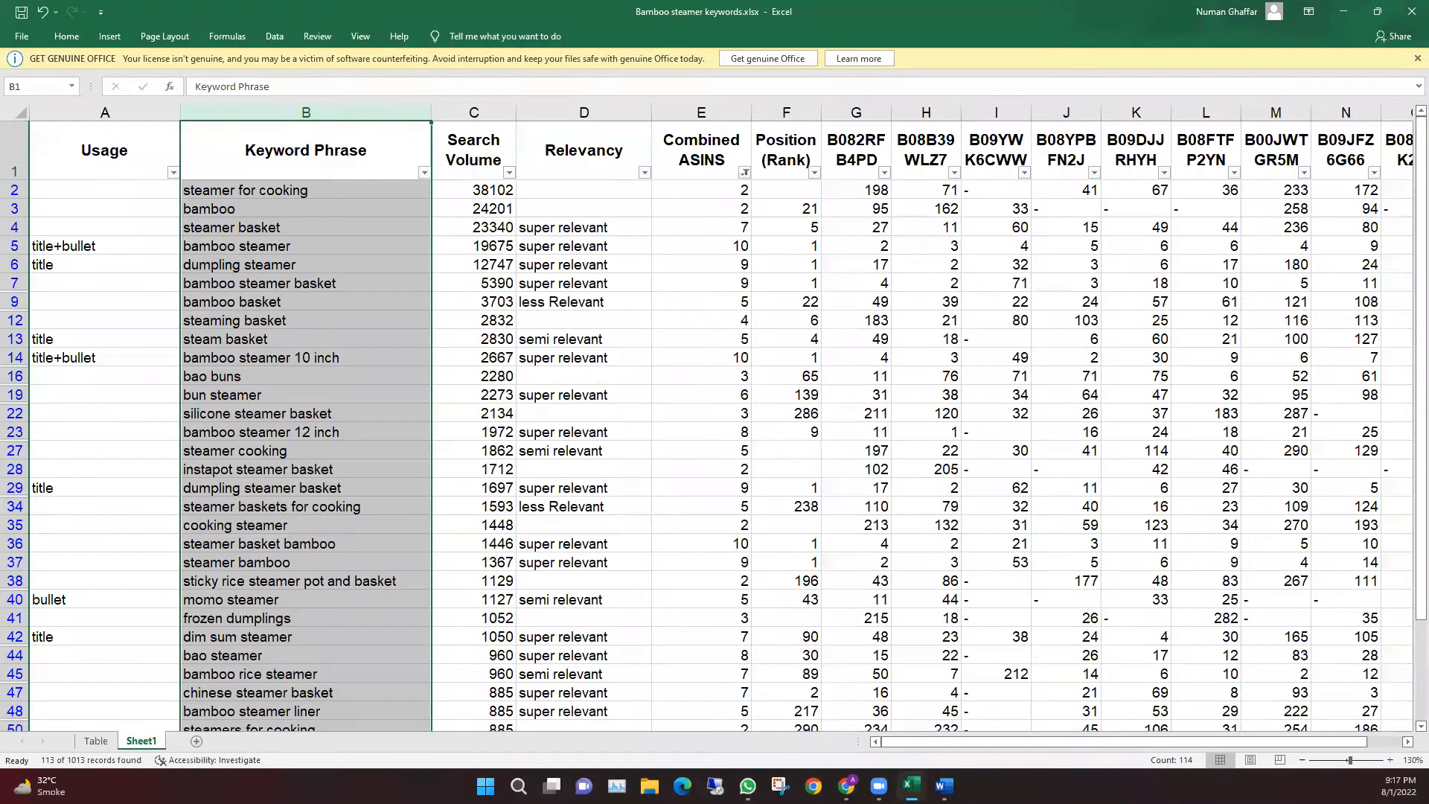
pyautogui.click(944, 786)
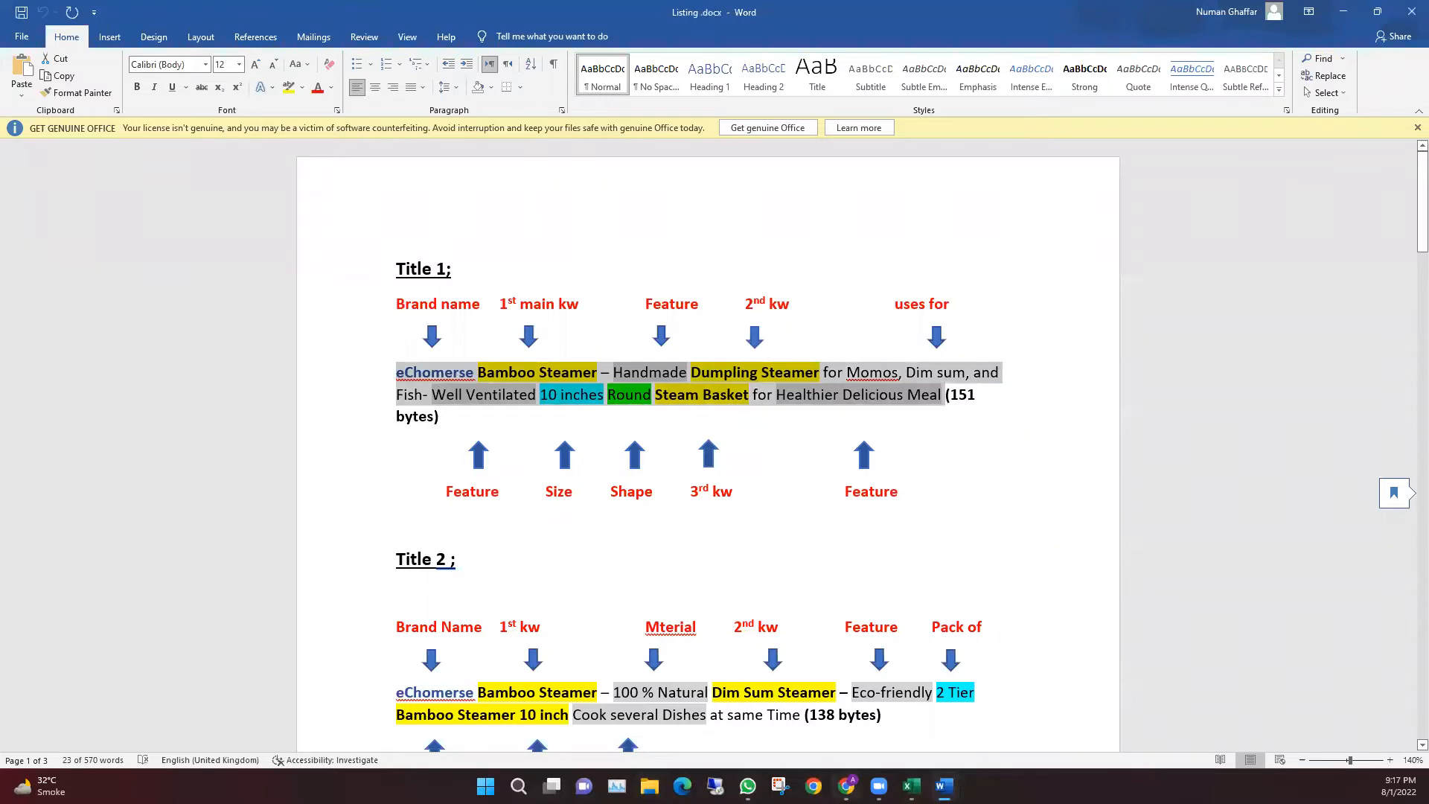
pyautogui.click(846, 786)
pyautogui.click(471, 309)
pyautogui.hotkey('ctrl', 'v')
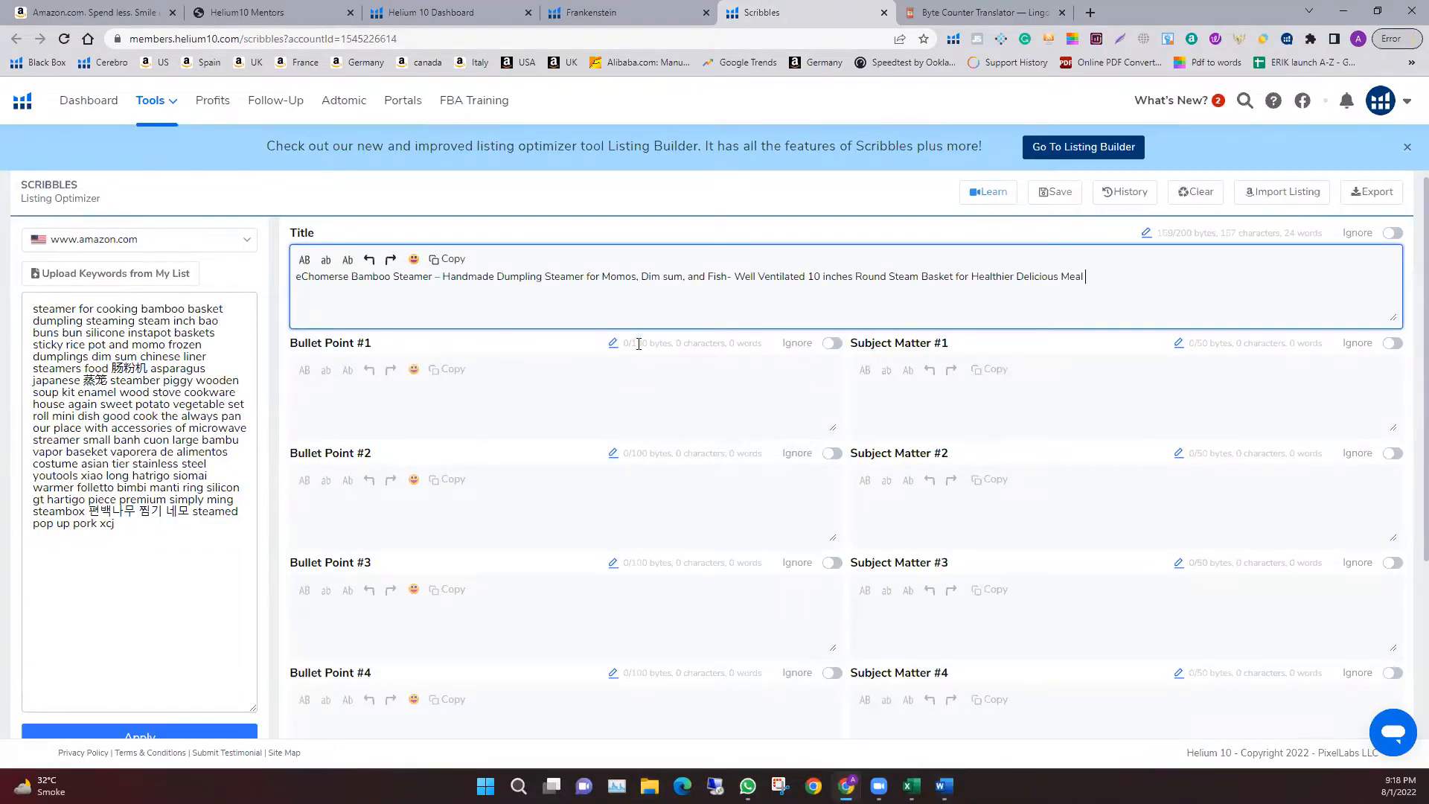
# Set the byte limits of Bullet Point #1 and Bullet Point #2 to 200
pyautogui.click(613, 343)
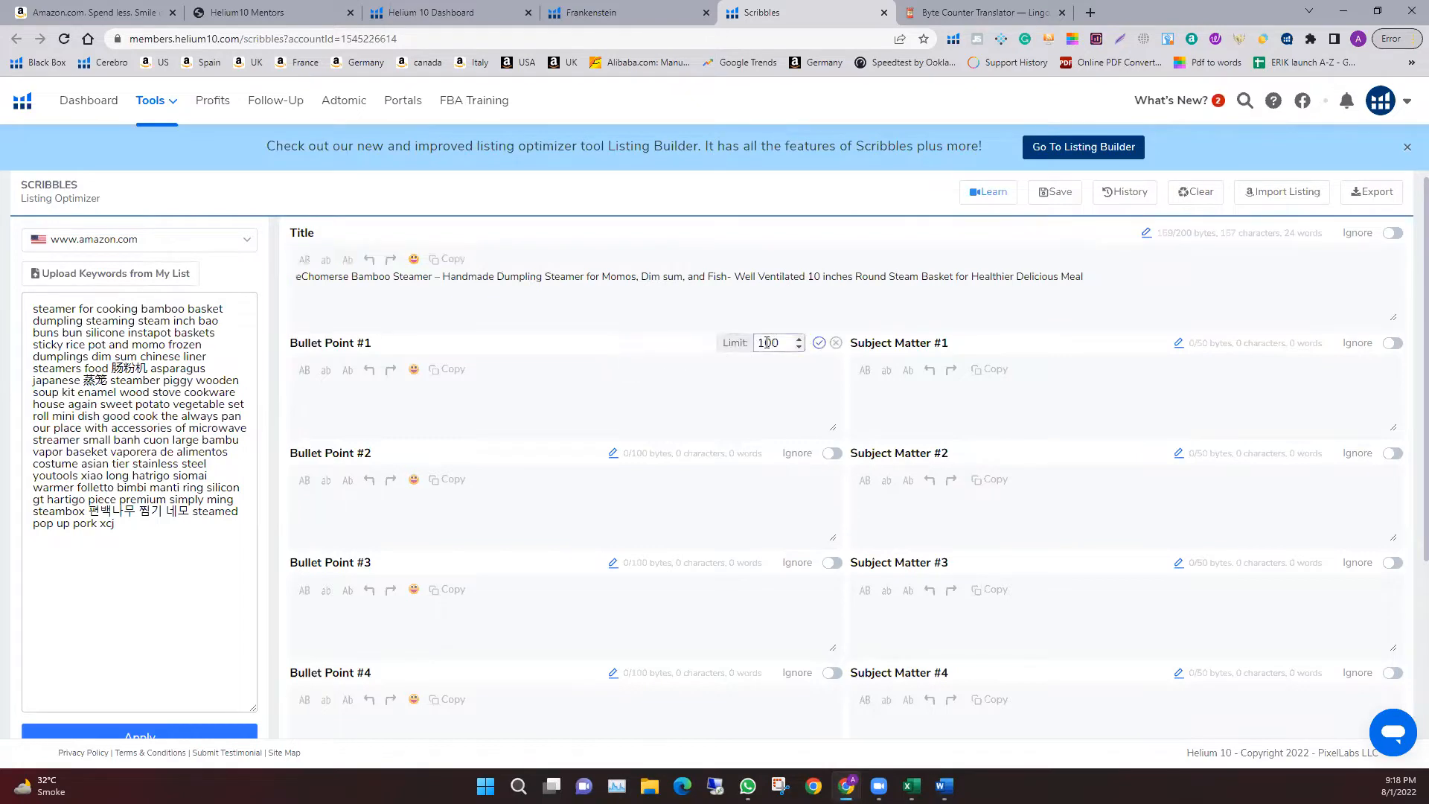
pyautogui.click(765, 343)
pyautogui.click(818, 343)
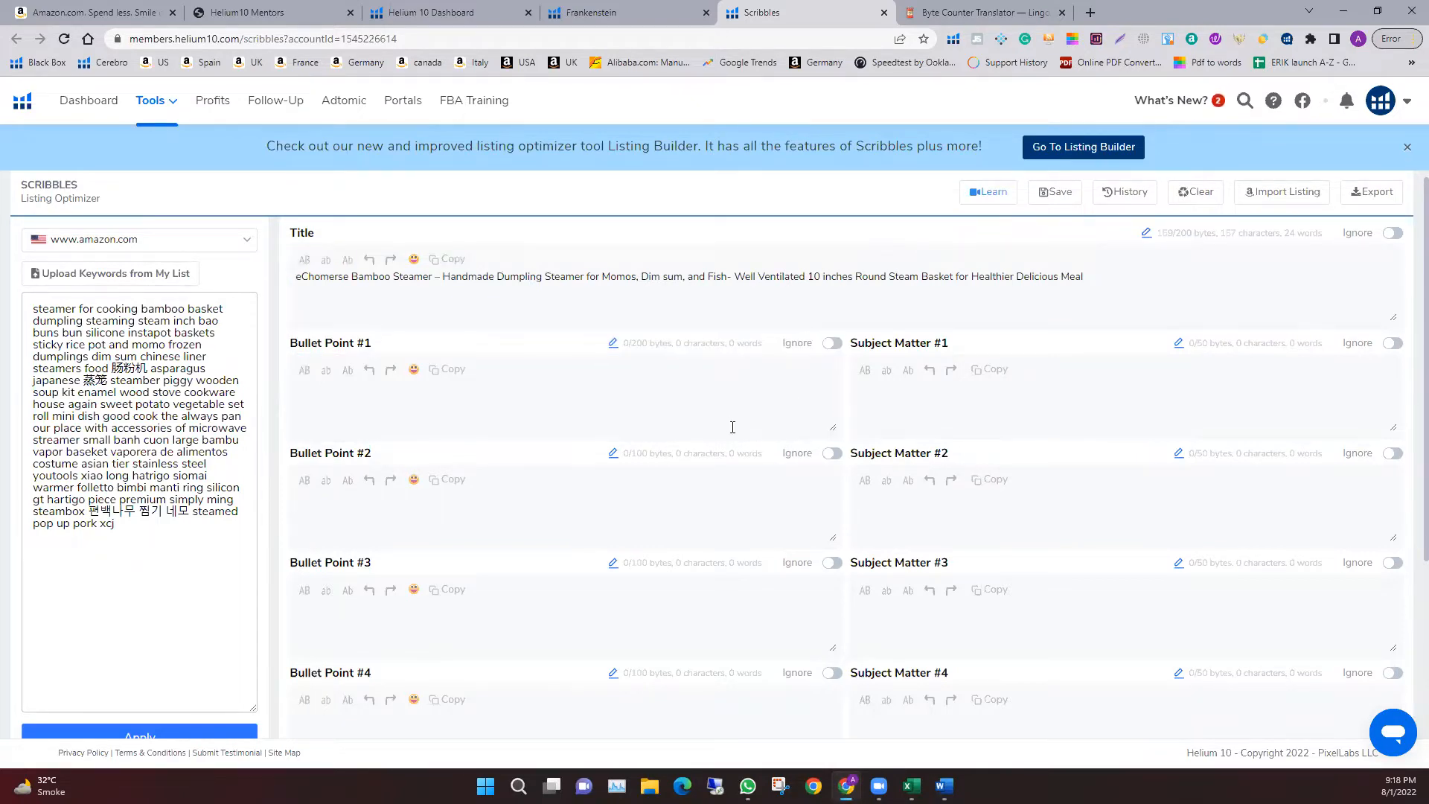
pyautogui.click(613, 453)
pyautogui.click(764, 452)
pyautogui.write('200')
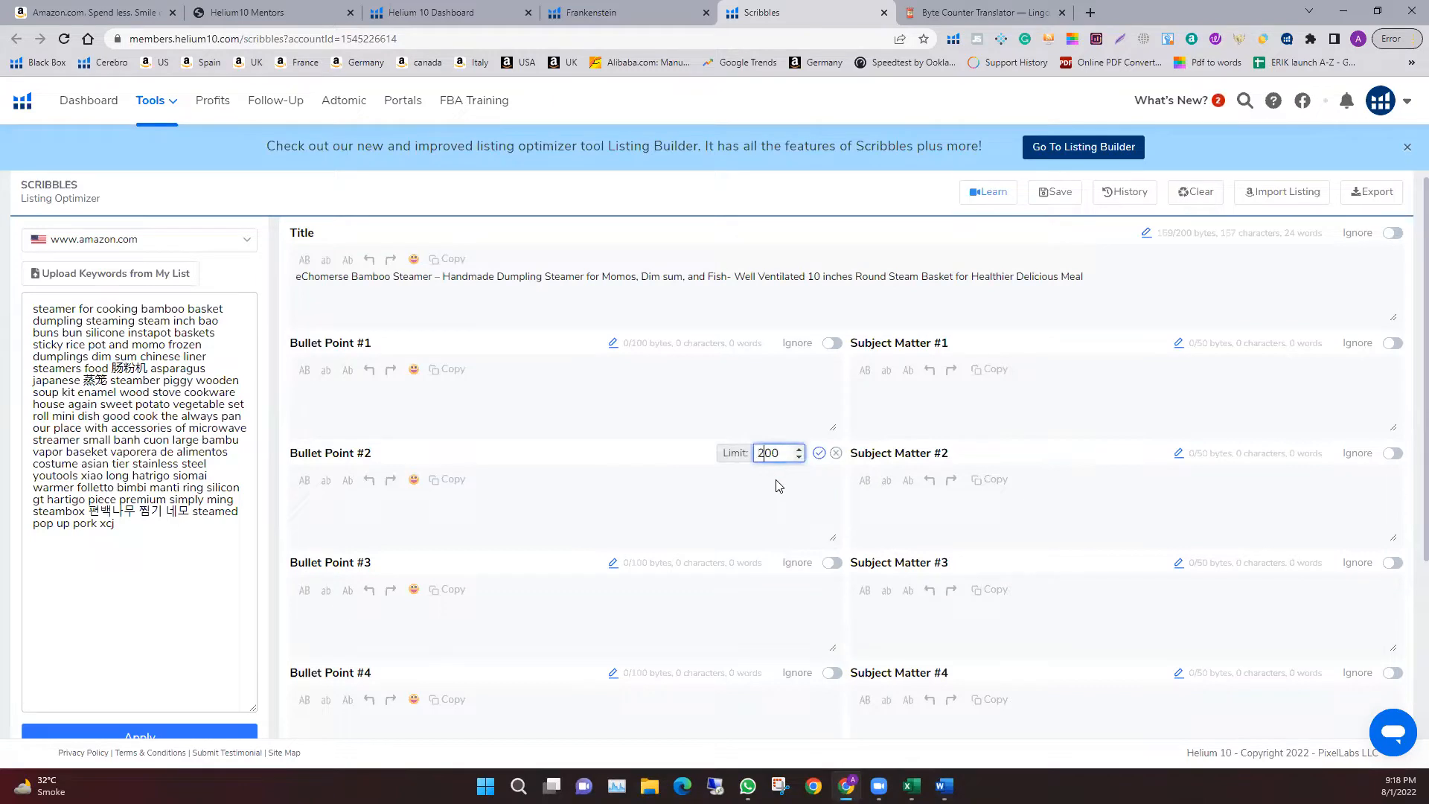
pyautogui.click(818, 454)
# Set the byte limit of Bullet Point #3 to 200
pyautogui.scroll(-3, 658, 494)
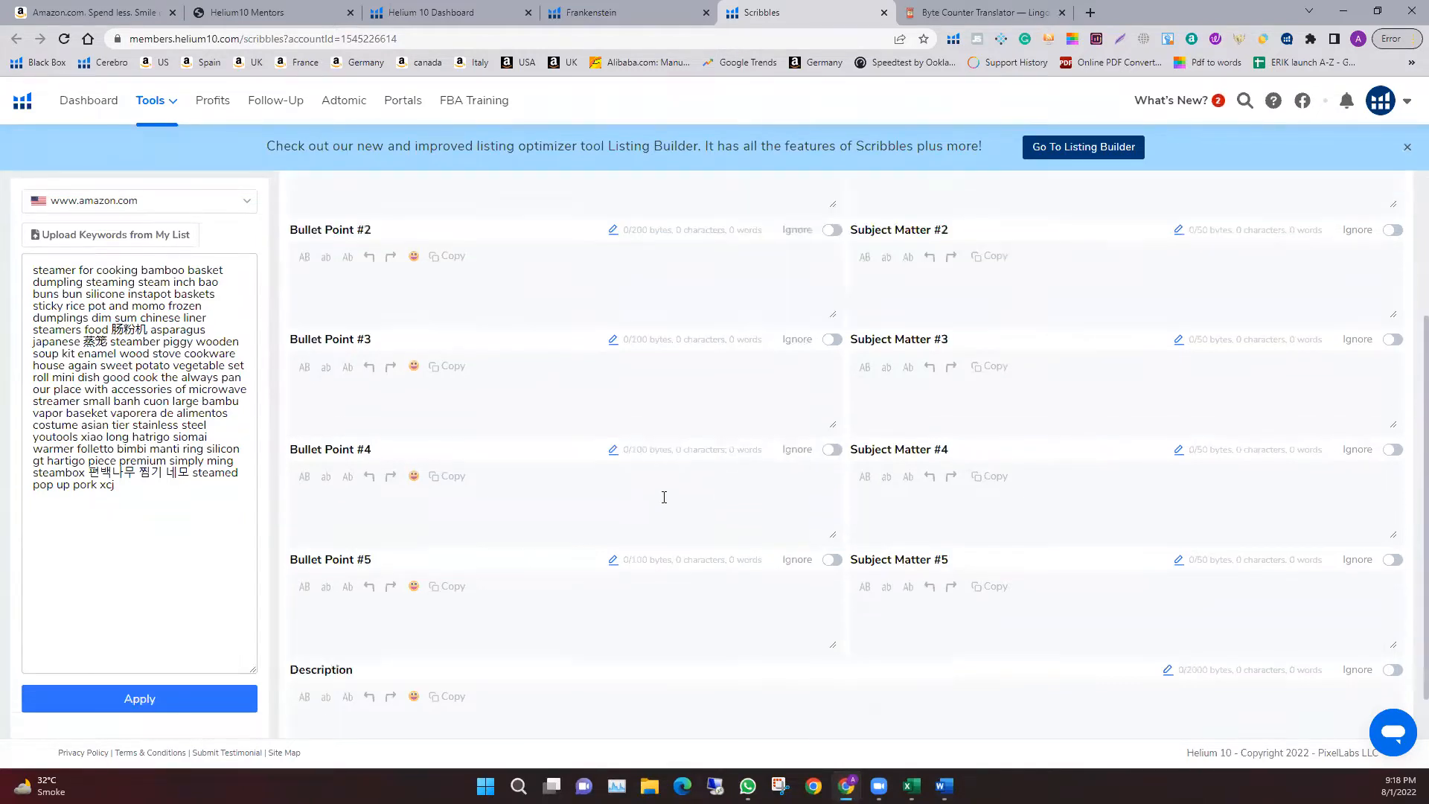
pyautogui.click(645, 348)
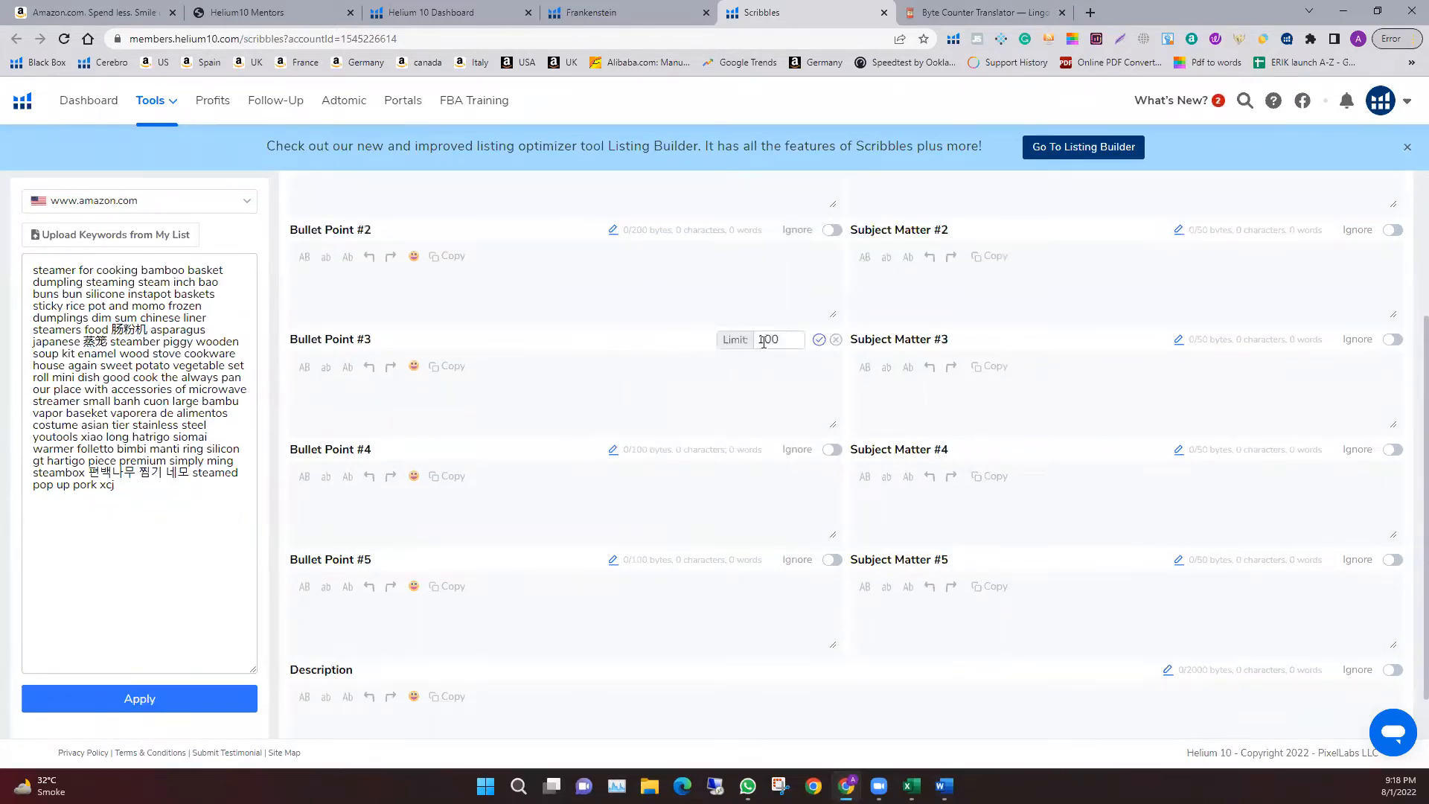
pyautogui.click(760, 347)
pyautogui.press('BackSpace')
pyautogui.write('2')
pyautogui.click(818, 340)
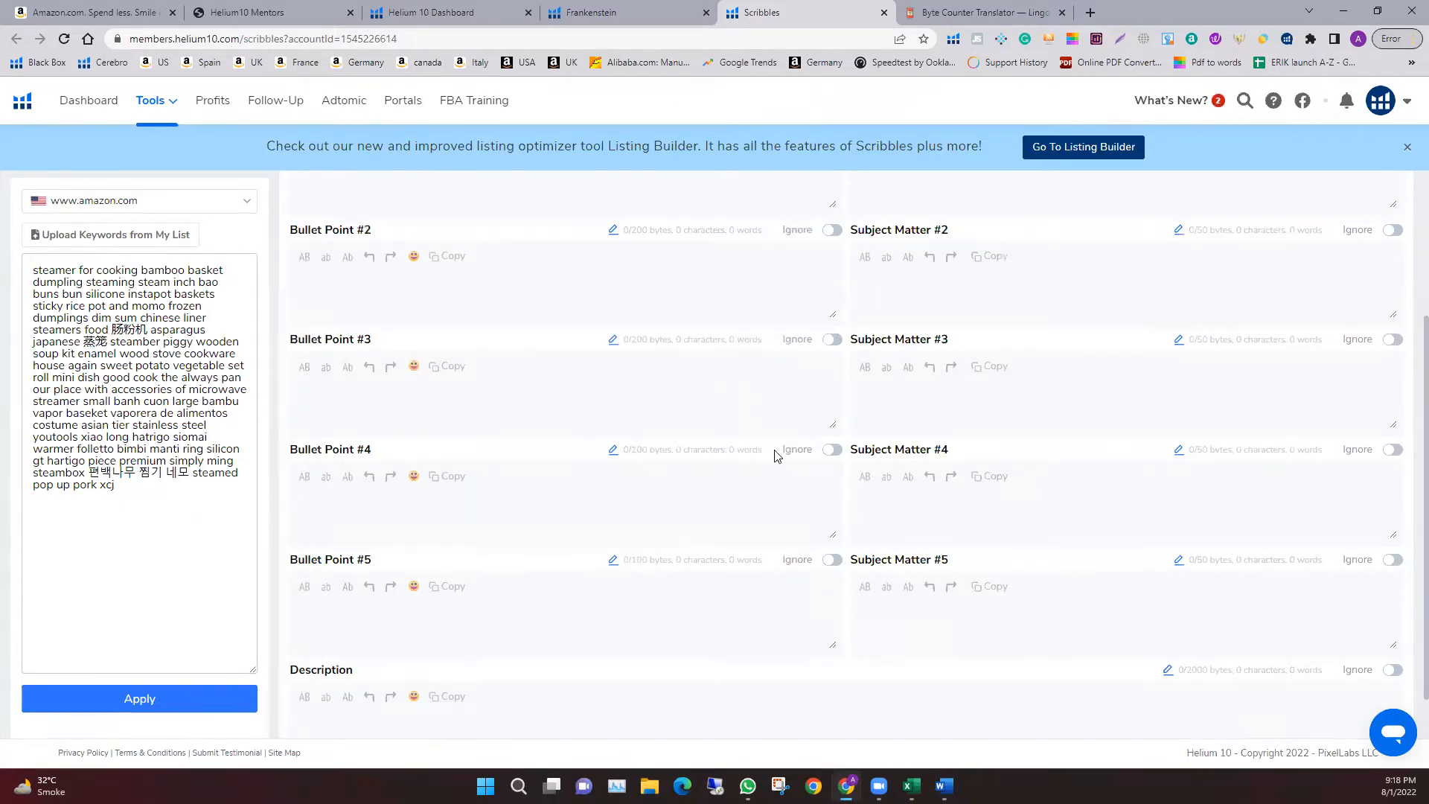
# Set the byte limits of Bullet Point #4 and Bullet Point #5 to 200
pyautogui.click(614, 451)
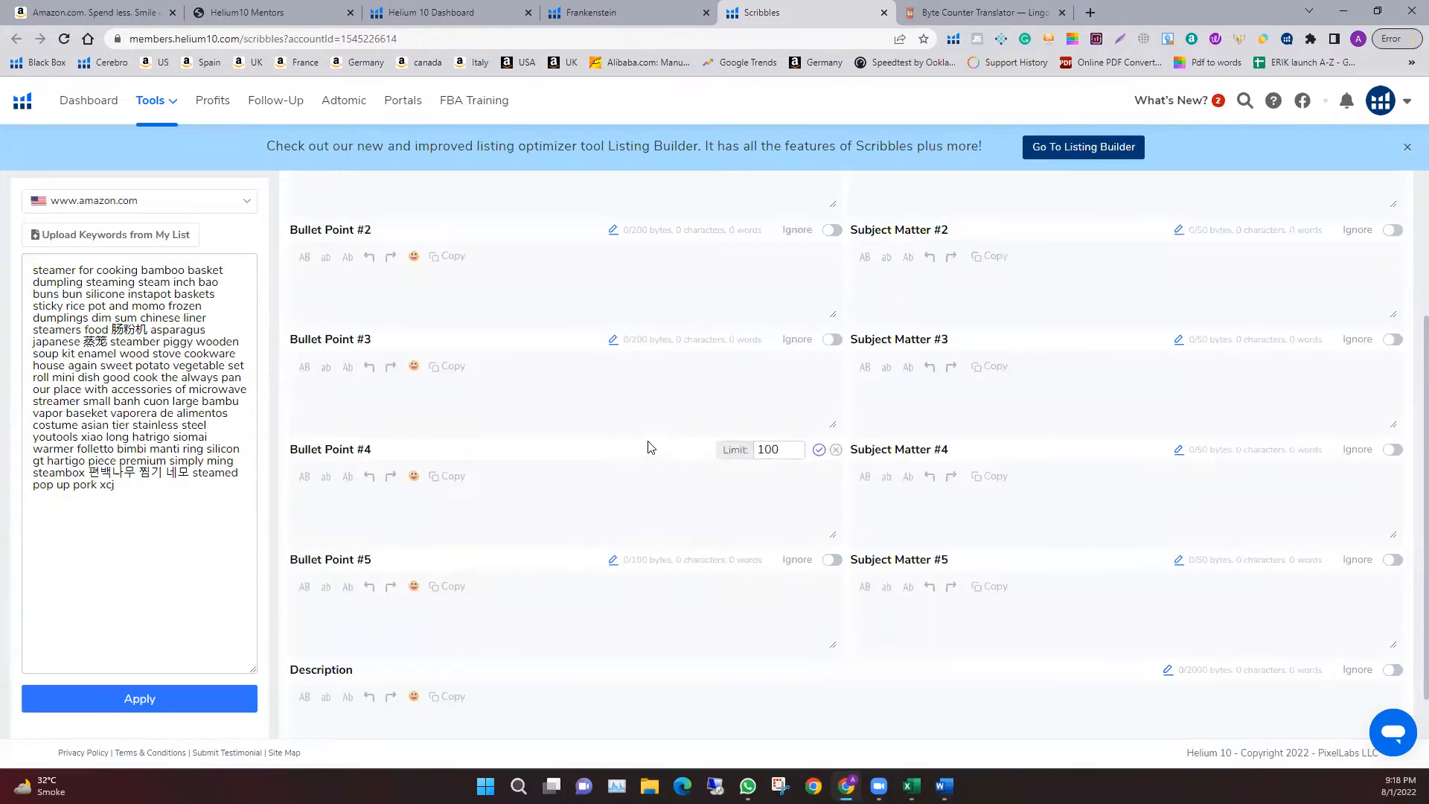
pyautogui.click(765, 451)
pyautogui.click(819, 449)
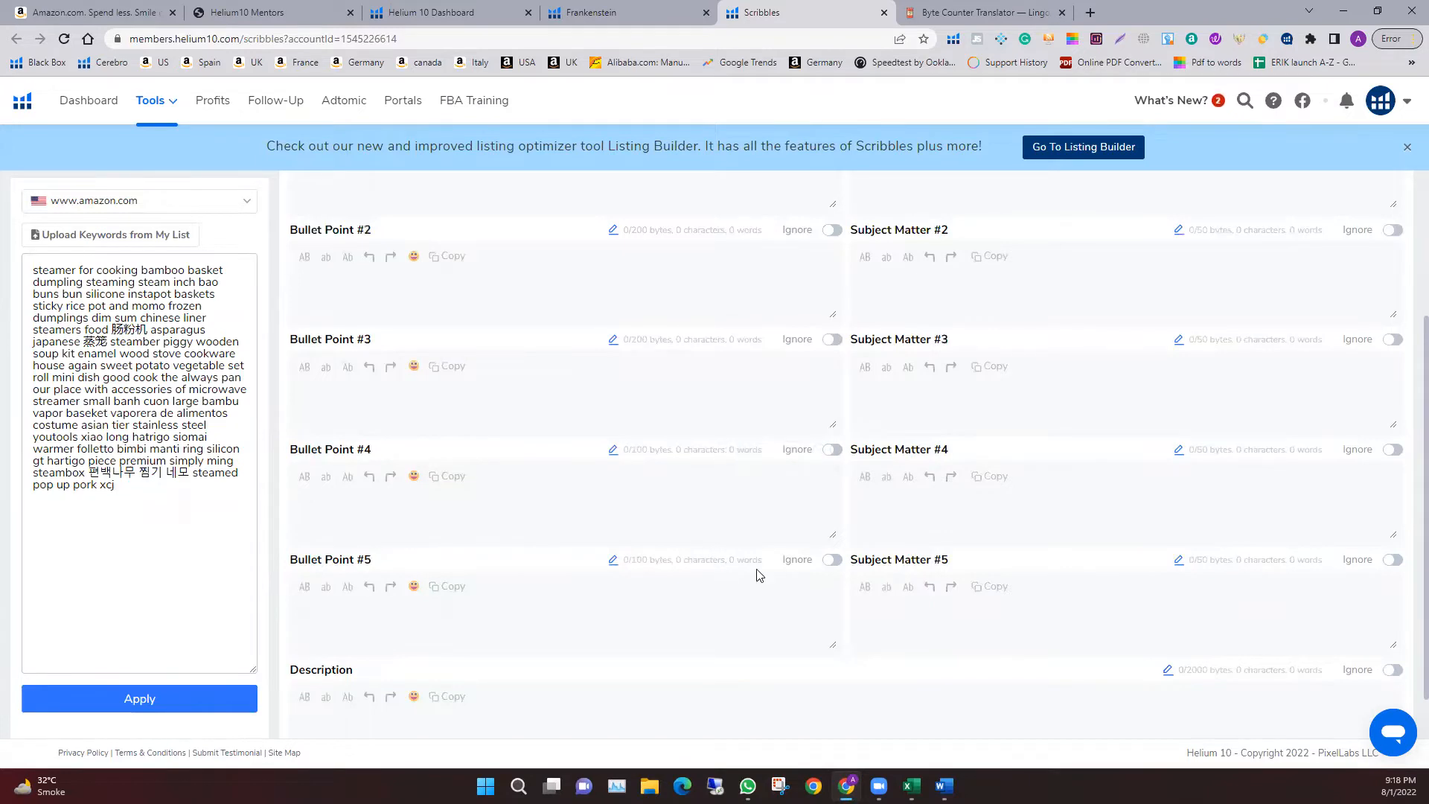
pyautogui.click(613, 560)
pyautogui.click(765, 558)
pyautogui.click(761, 562)
pyautogui.write('2100')
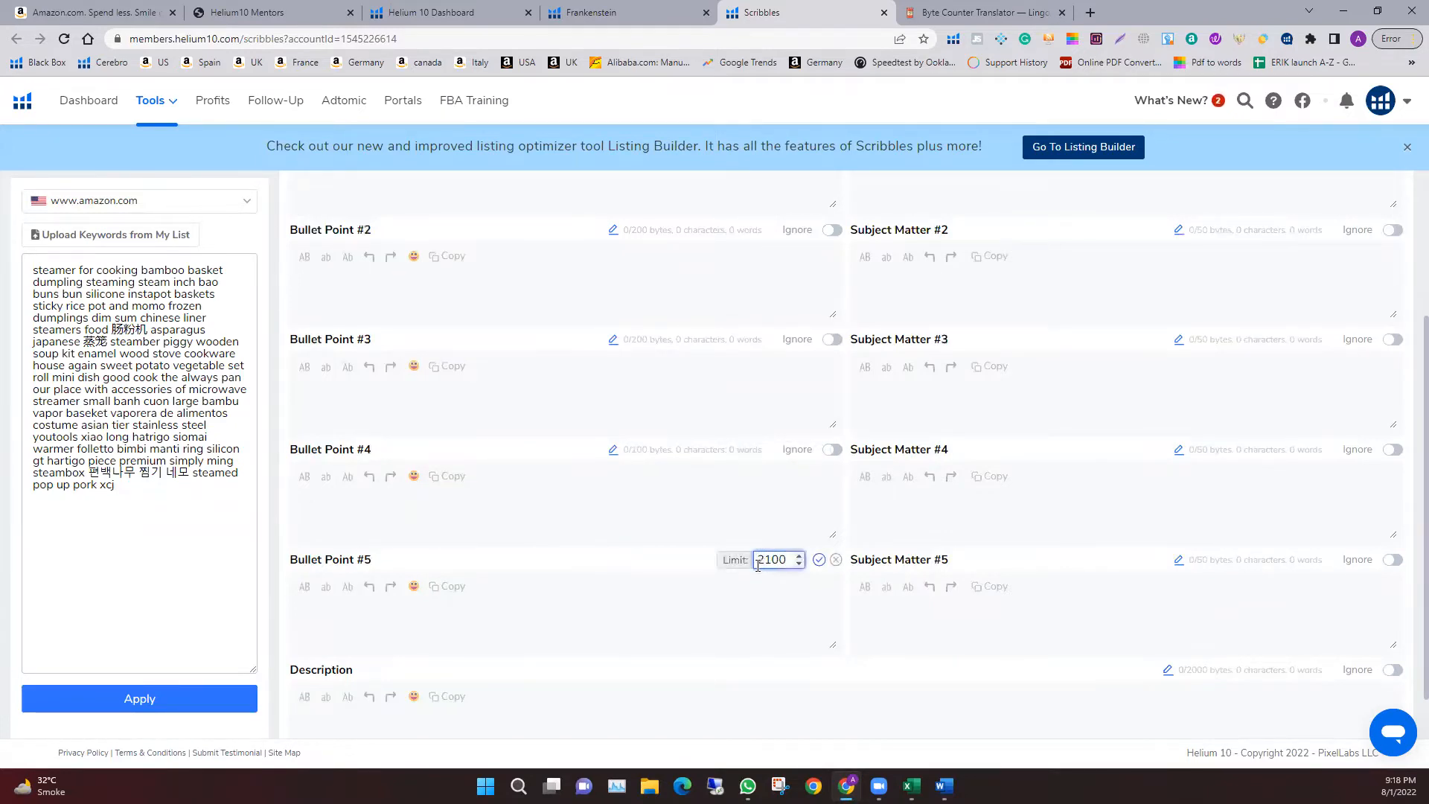
pyautogui.press('Delete')
pyautogui.click(818, 560)
# Copy the HEALTHY COOKING bullet from Listing.docx in Word and paste it into Bullet Point #1 of Scribbles
pyautogui.scroll(3, 658, 603)
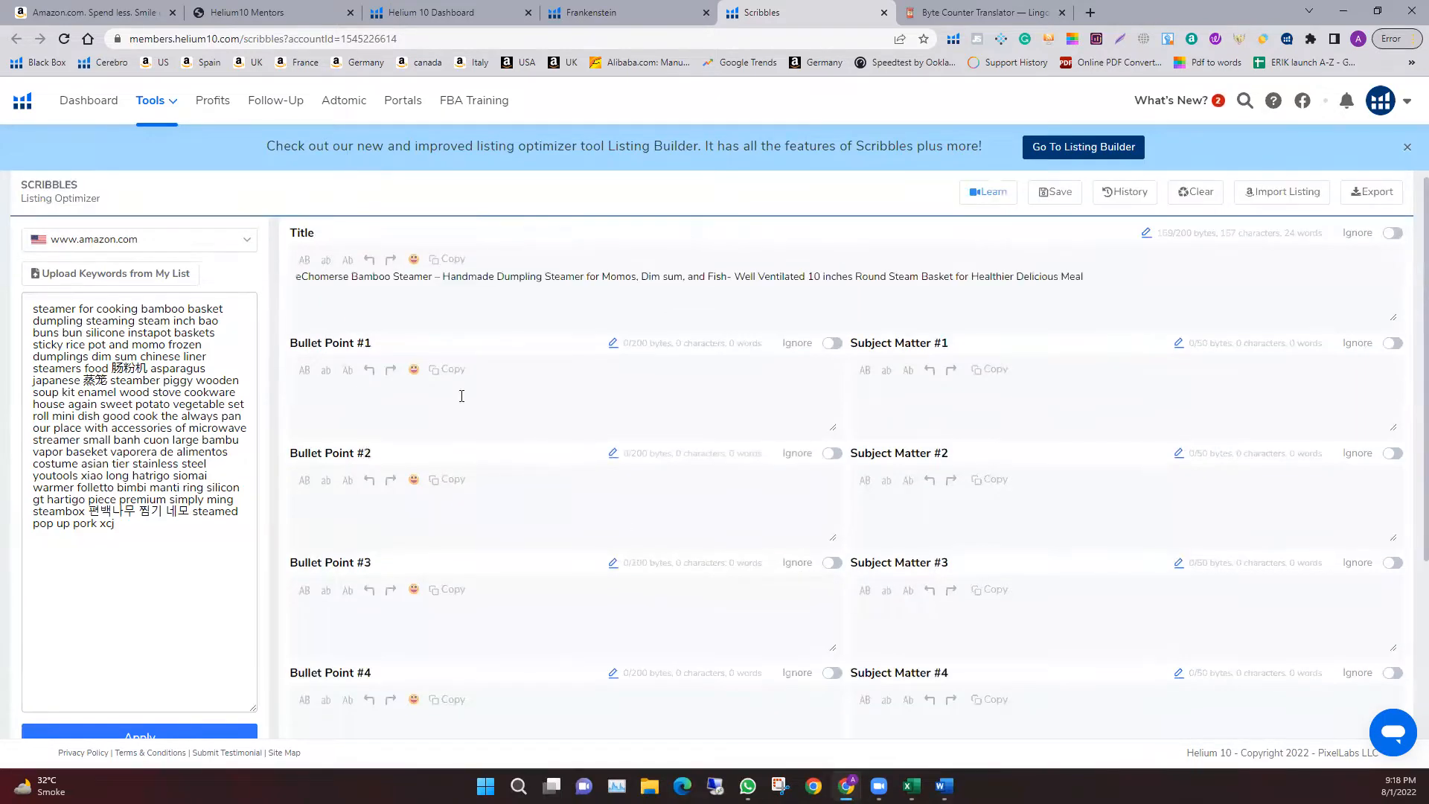
pyautogui.click(368, 407)
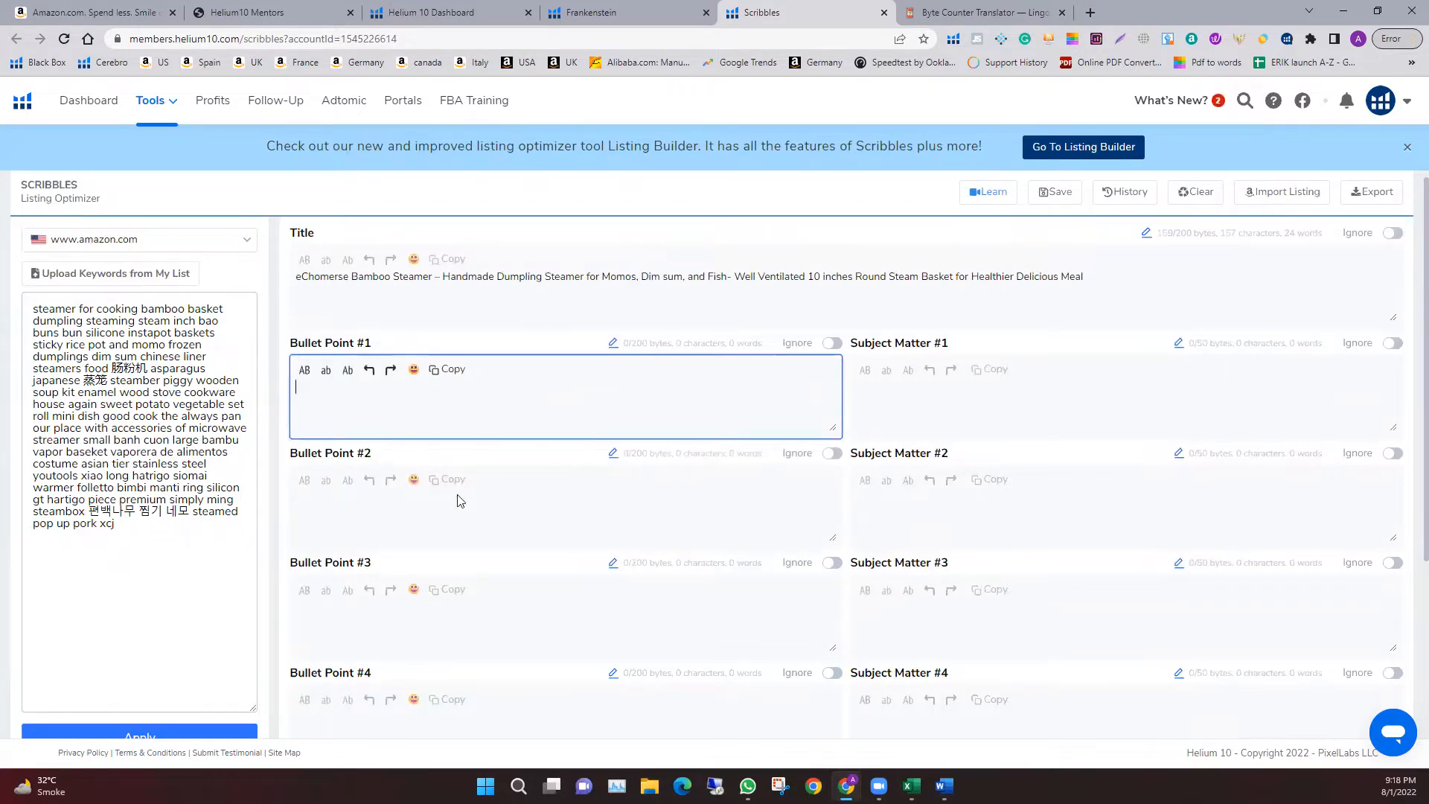
pyautogui.click(944, 785)
pyautogui.scroll(-3, 420, 581)
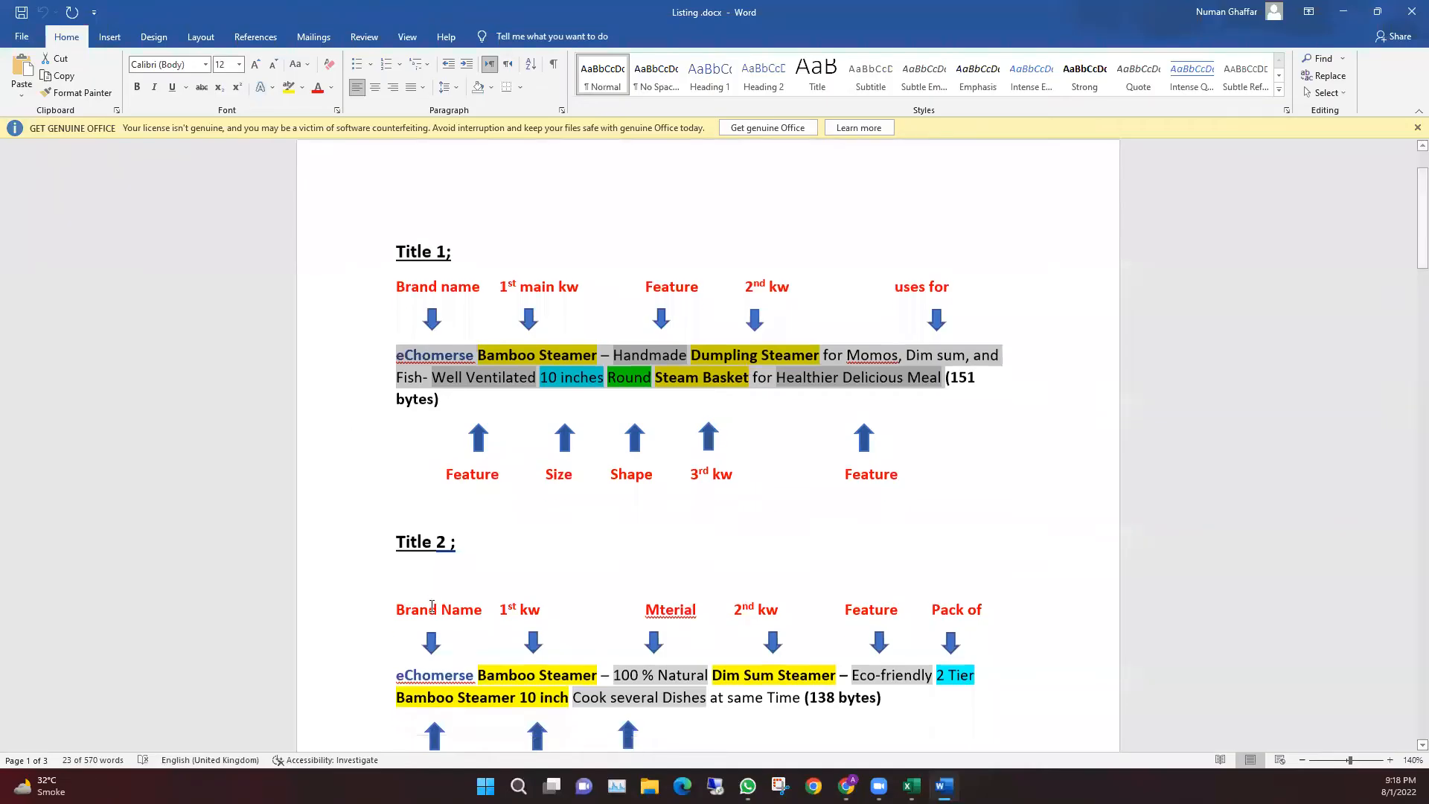
pyautogui.scroll(-3, 420, 580)
pyautogui.moveTo(378, 418); pyautogui.dragTo(400, 472)
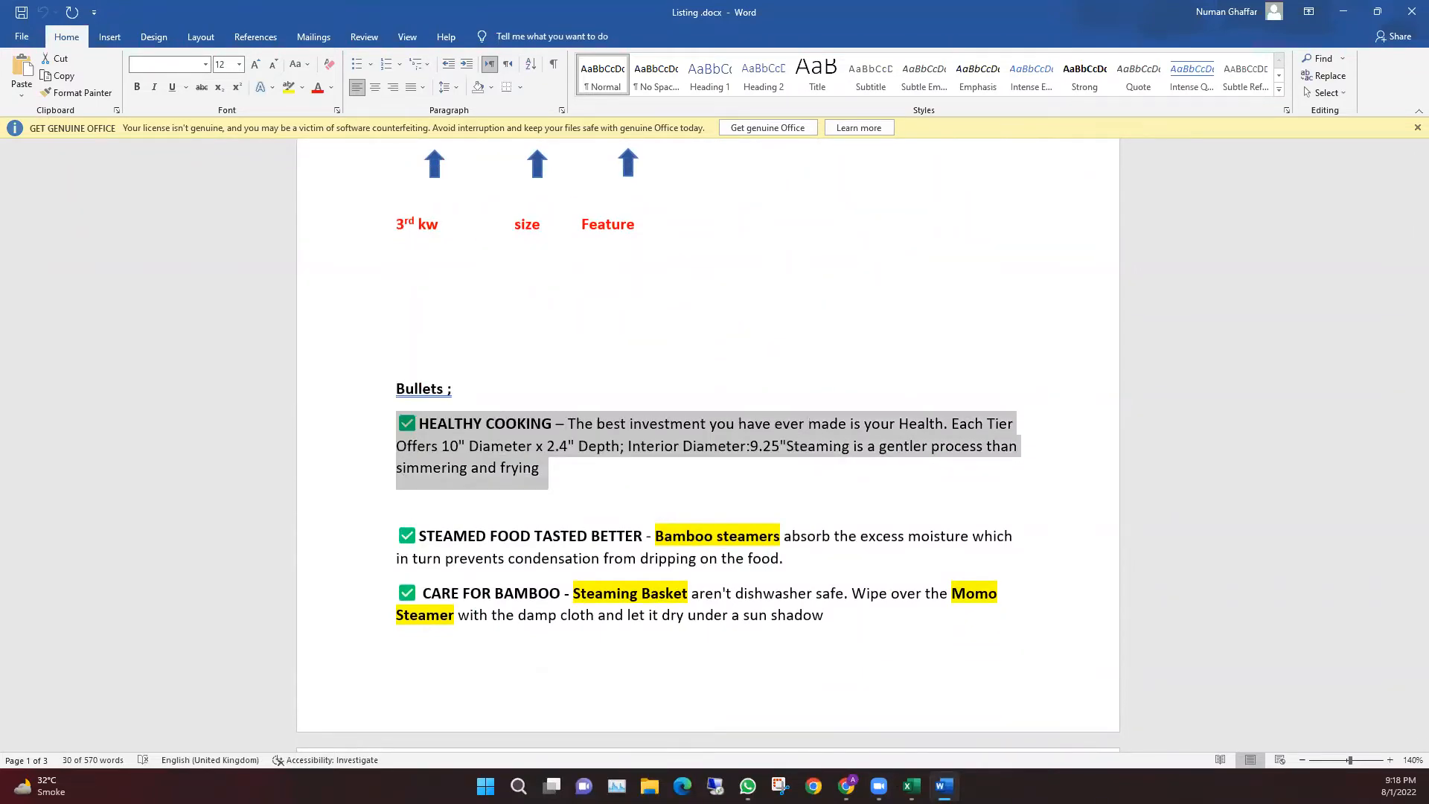
pyautogui.click(944, 787)
pyautogui.write('✅HEALTHY COOKING – The best investment you have ever made is your Health. Each Tier Offers 10" Diameter x 2.4" Depth; Interior Diameter:9.25"Steaming is a gentler process than simmering and frying')
# Copy the STEAMED FOOD TASTED BETTER bullet from the Word document into Bullet Point #2 of Scribbles
pyautogui.click(530, 501)
pyautogui.hotkey('alt', 'Tab')
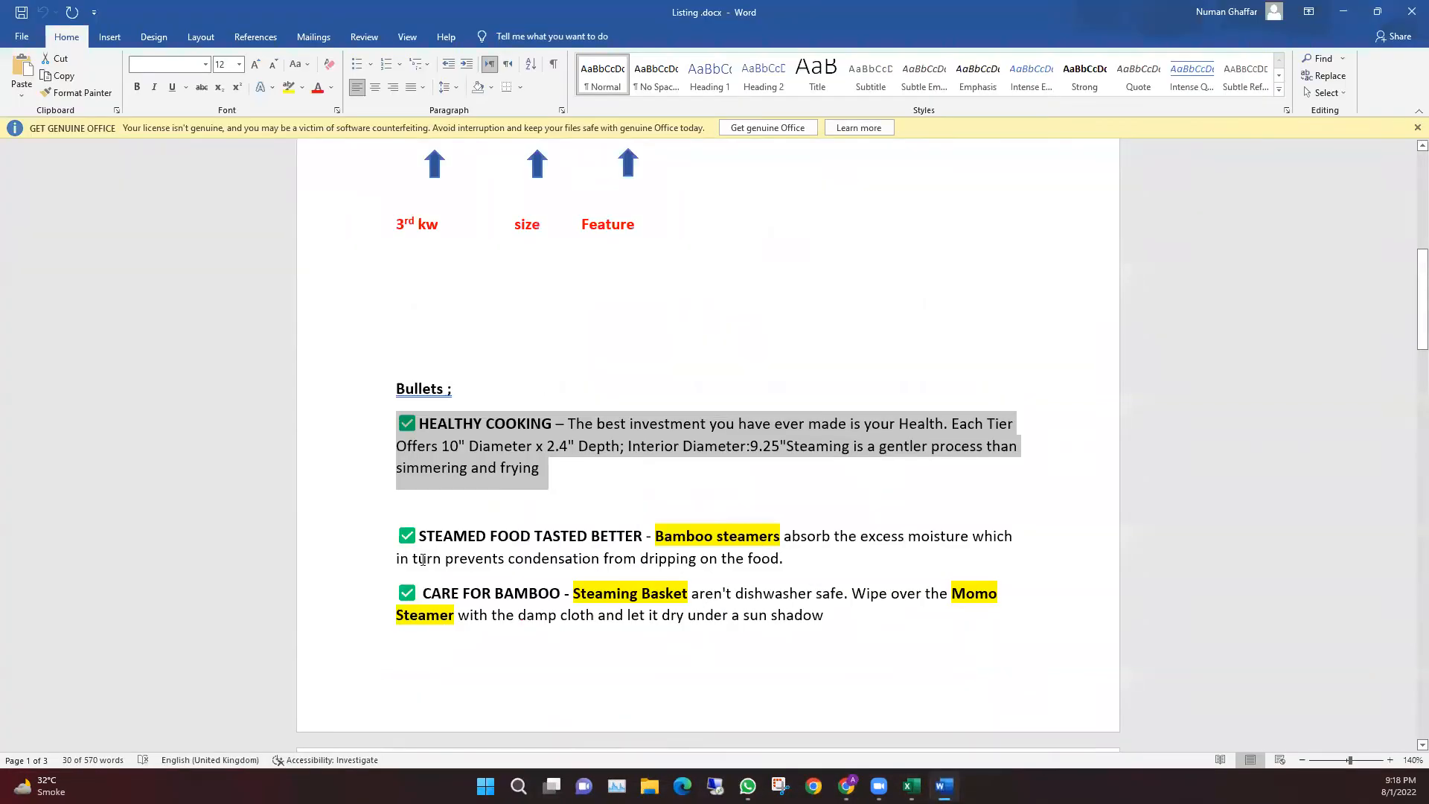
pyautogui.moveTo(389, 538)
pyautogui.mouseDown()
pyautogui.moveTo(406, 557)
pyautogui.moveTo(791, 567)
pyautogui.moveTo(779, 570)
pyautogui.mouseUp()
pyautogui.hotkey('ctrl', 'c')
pyautogui.hotkey('alt', 'Tab')
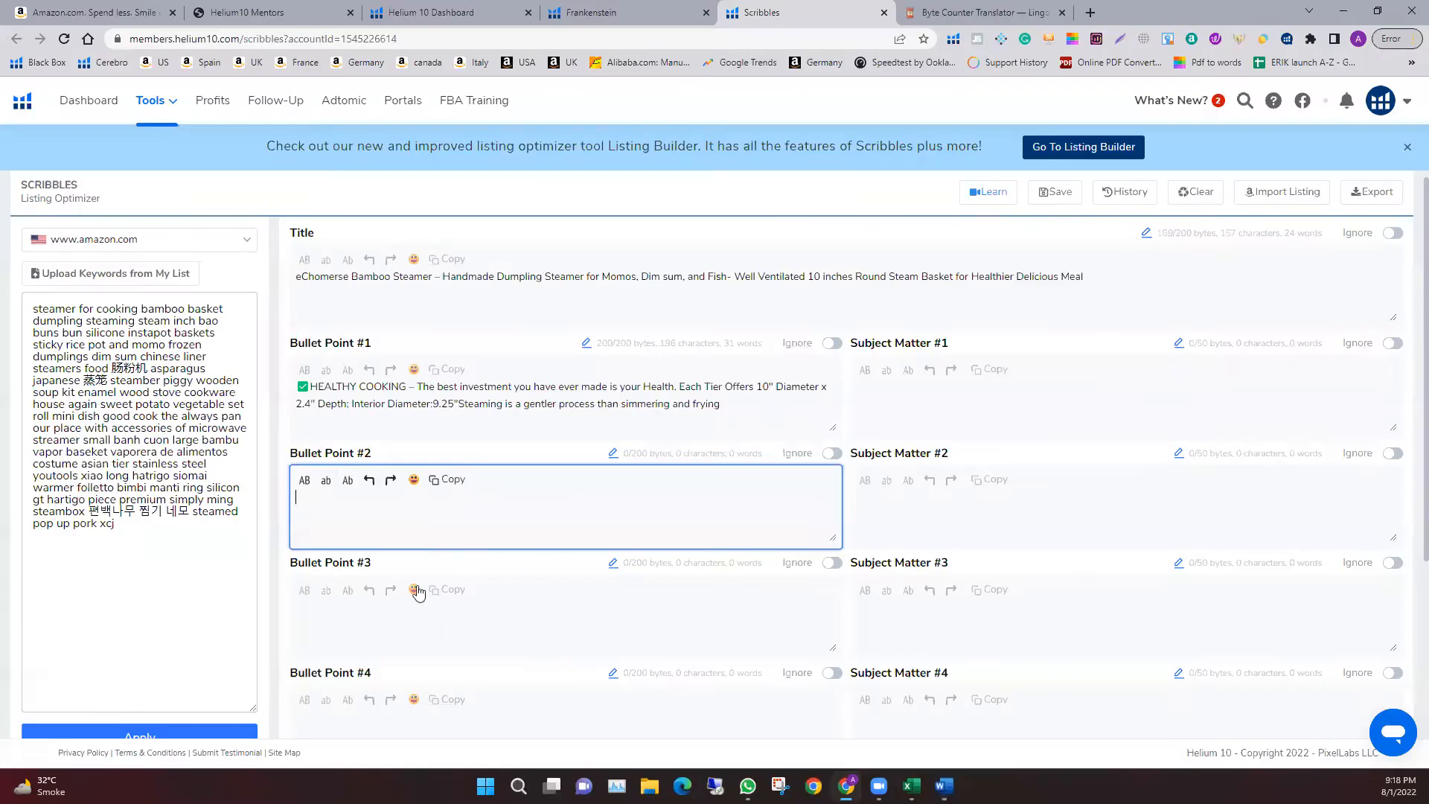
pyautogui.hotkey('ctrl', 'v')
# Return to Listing.docx in Word and delete the full stop ending the STEAMED FOOD TASTED BETTER bullet
pyautogui.hotkey('alt', 'Tab')
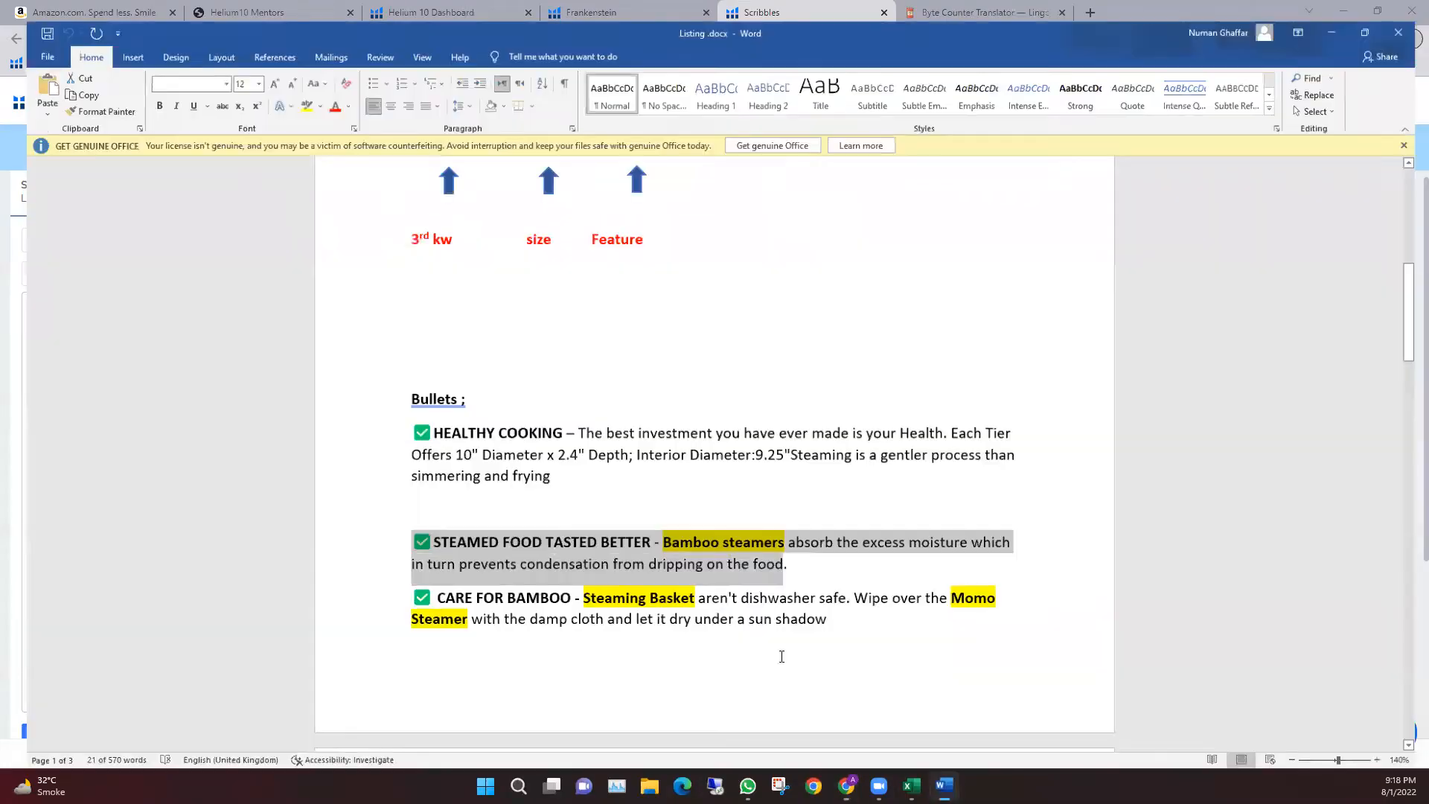
pyautogui.scroll(-4, 807, 405)
pyautogui.click(790, 317)
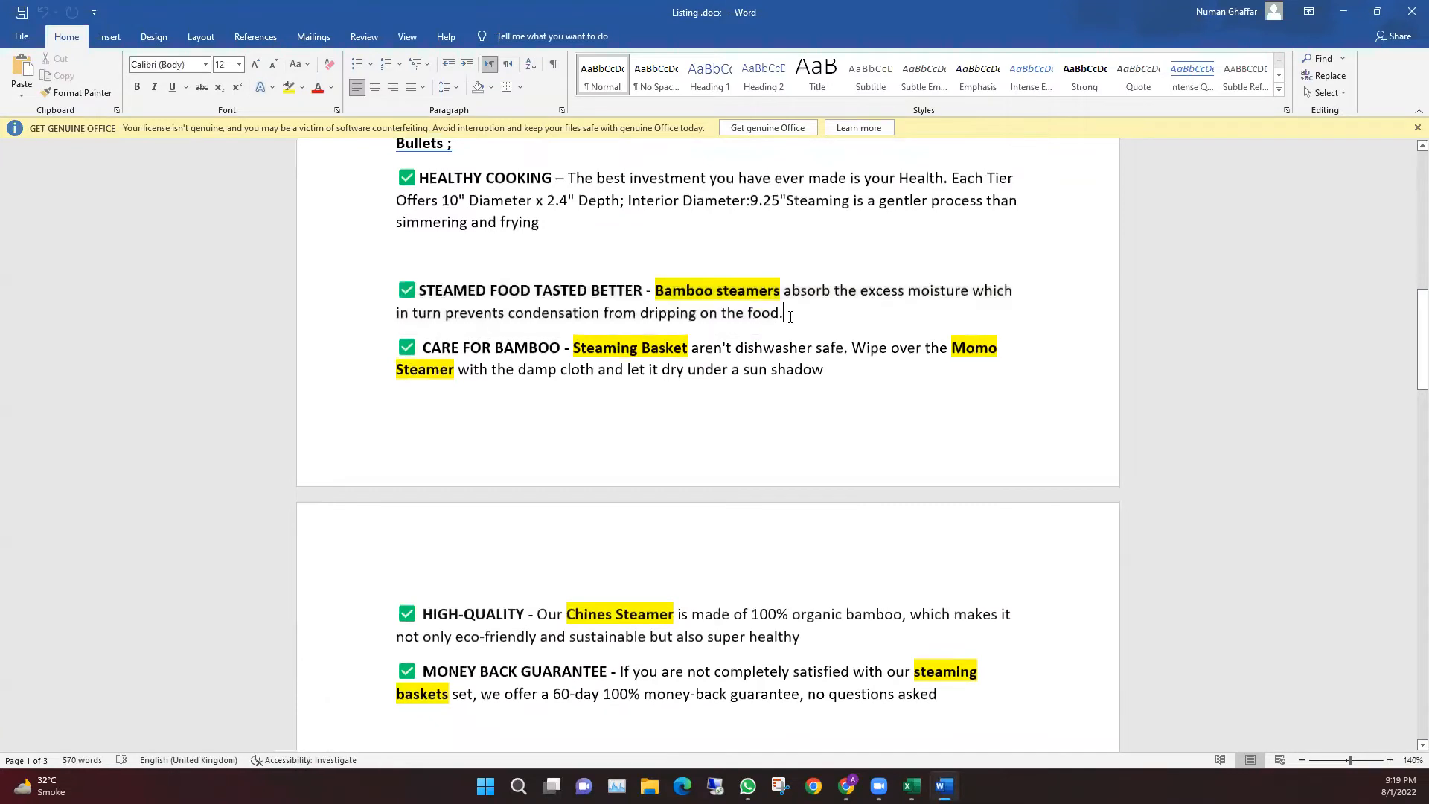
pyautogui.press('BackSpace')
# Copy the CARE FOR BAMBOO bullet from the Word document into Bullet Point #3 of Scribbles
pyautogui.moveTo(416, 347); pyautogui.dragTo(826, 369)
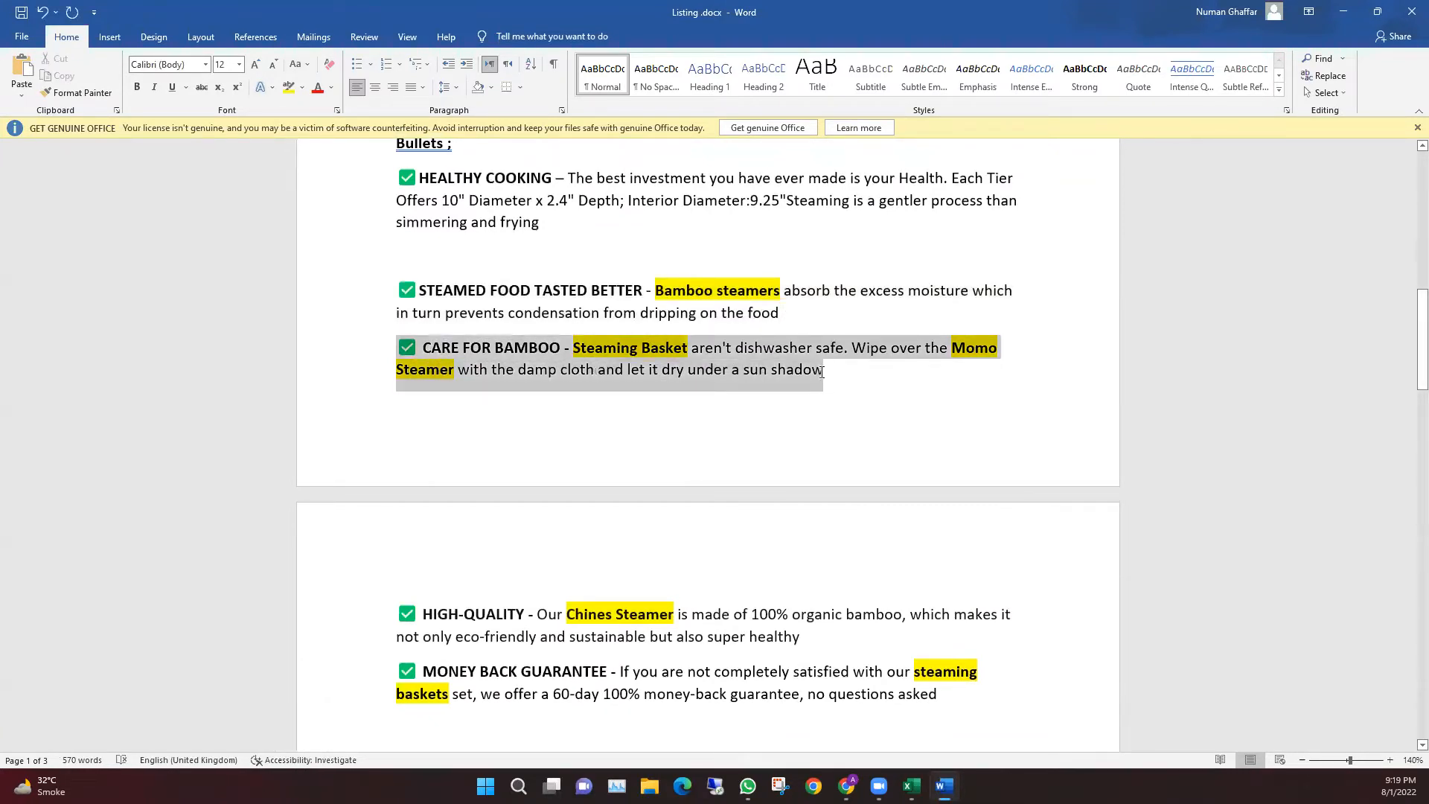
pyautogui.hotkey('alt', 'Tab')
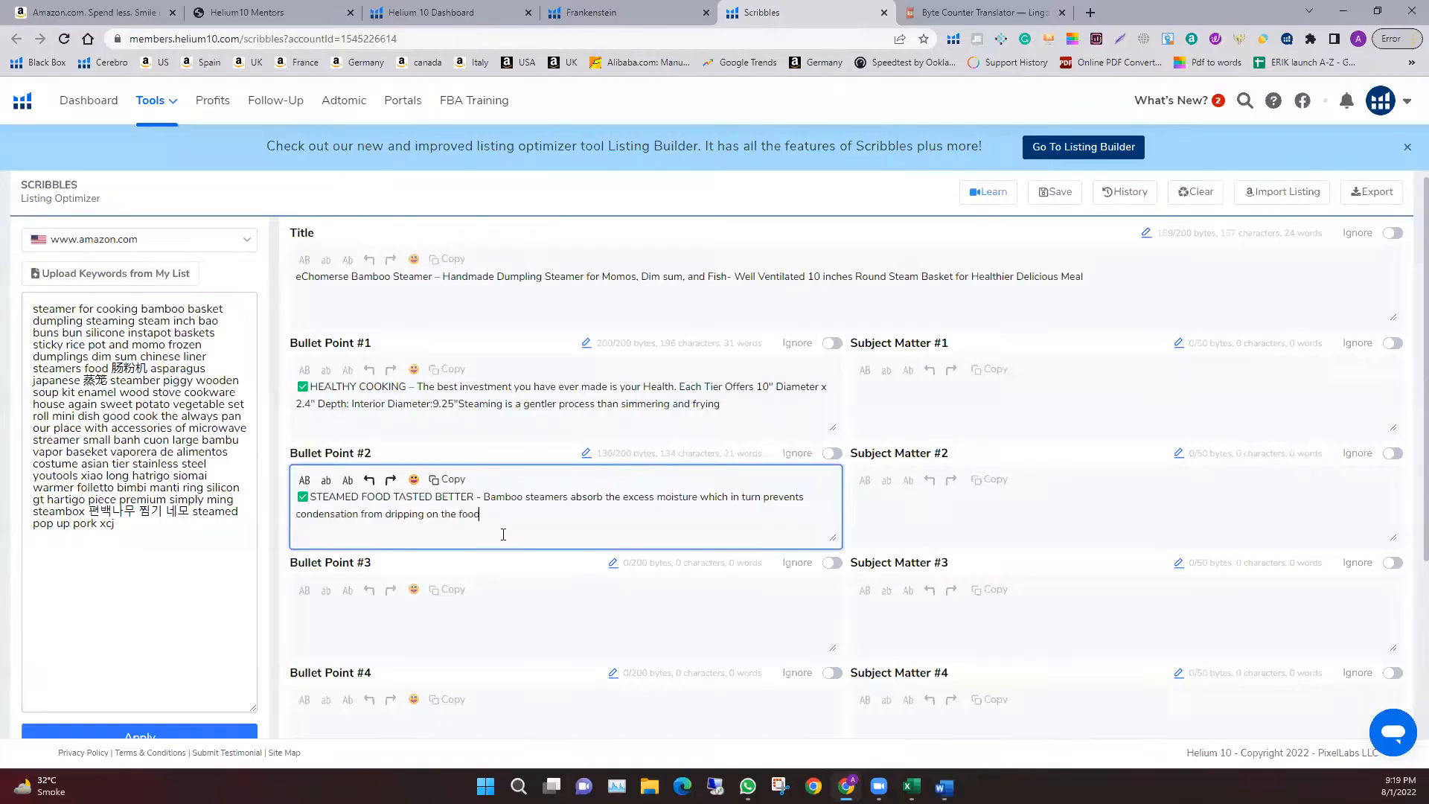
pyautogui.scroll(-5, 338, 296)
pyautogui.click(366, 269)
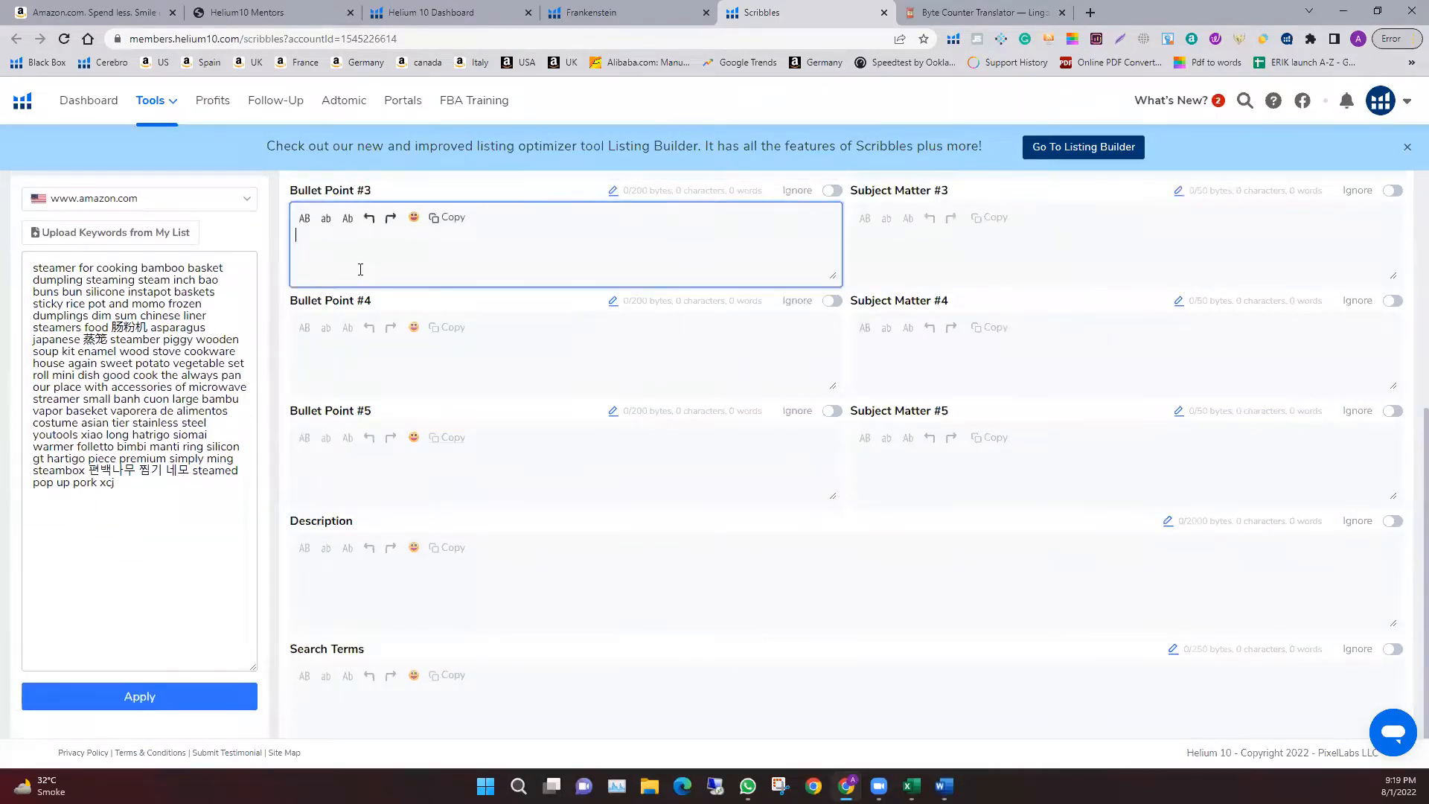
pyautogui.hotkey('ctrl', 'v')
# Copy the HIGH-QUALITY bullet from the Word document into Bullet Point #4 of Scribbles
pyautogui.hotkey('alt', 'Tab')
pyautogui.scroll(-5, 353, 440)
pyautogui.click(390, 417)
pyautogui.moveTo(757, 472); pyautogui.dragTo(801, 445)
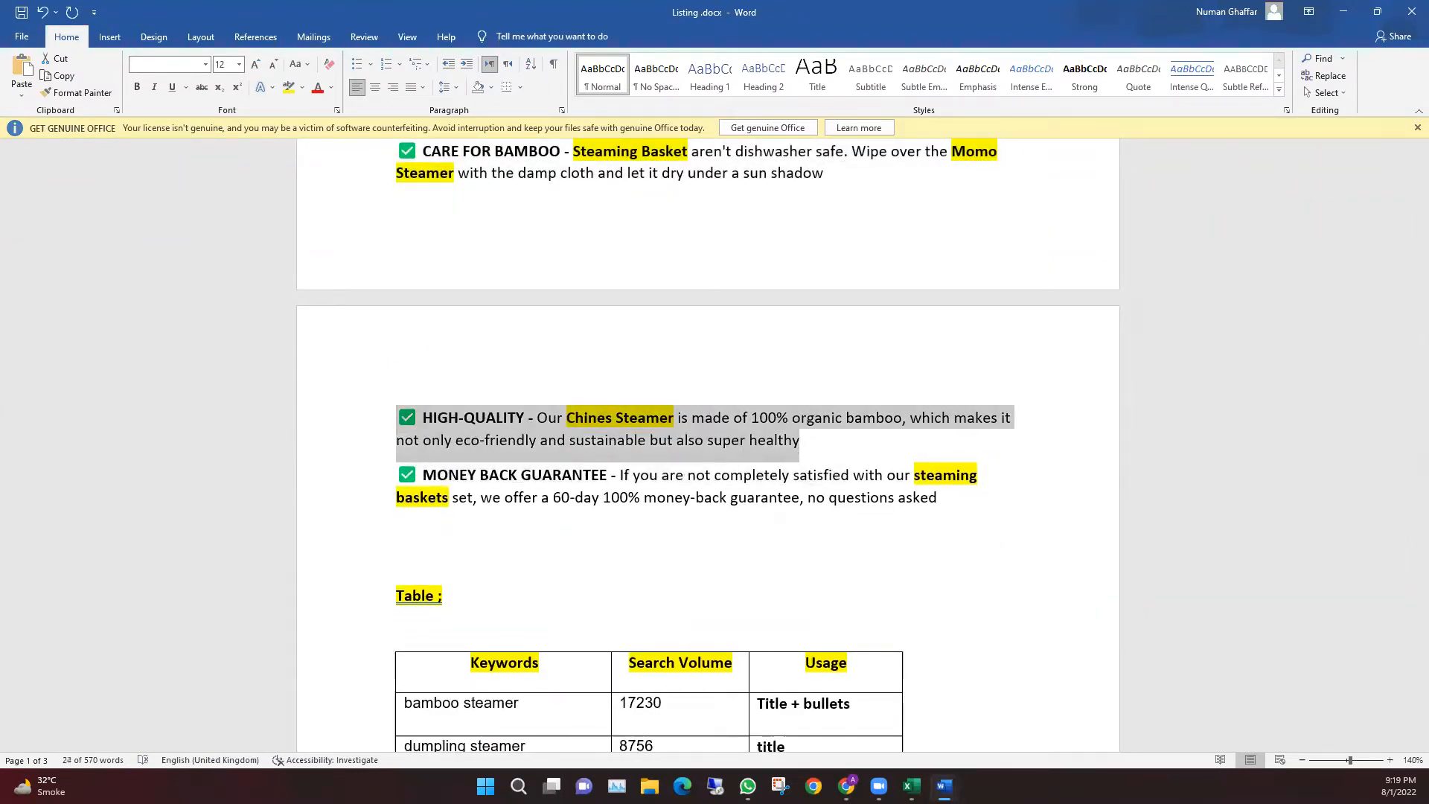
pyautogui.click(945, 786)
pyautogui.click(388, 373)
pyautogui.hotkey('ctrl', 'v')
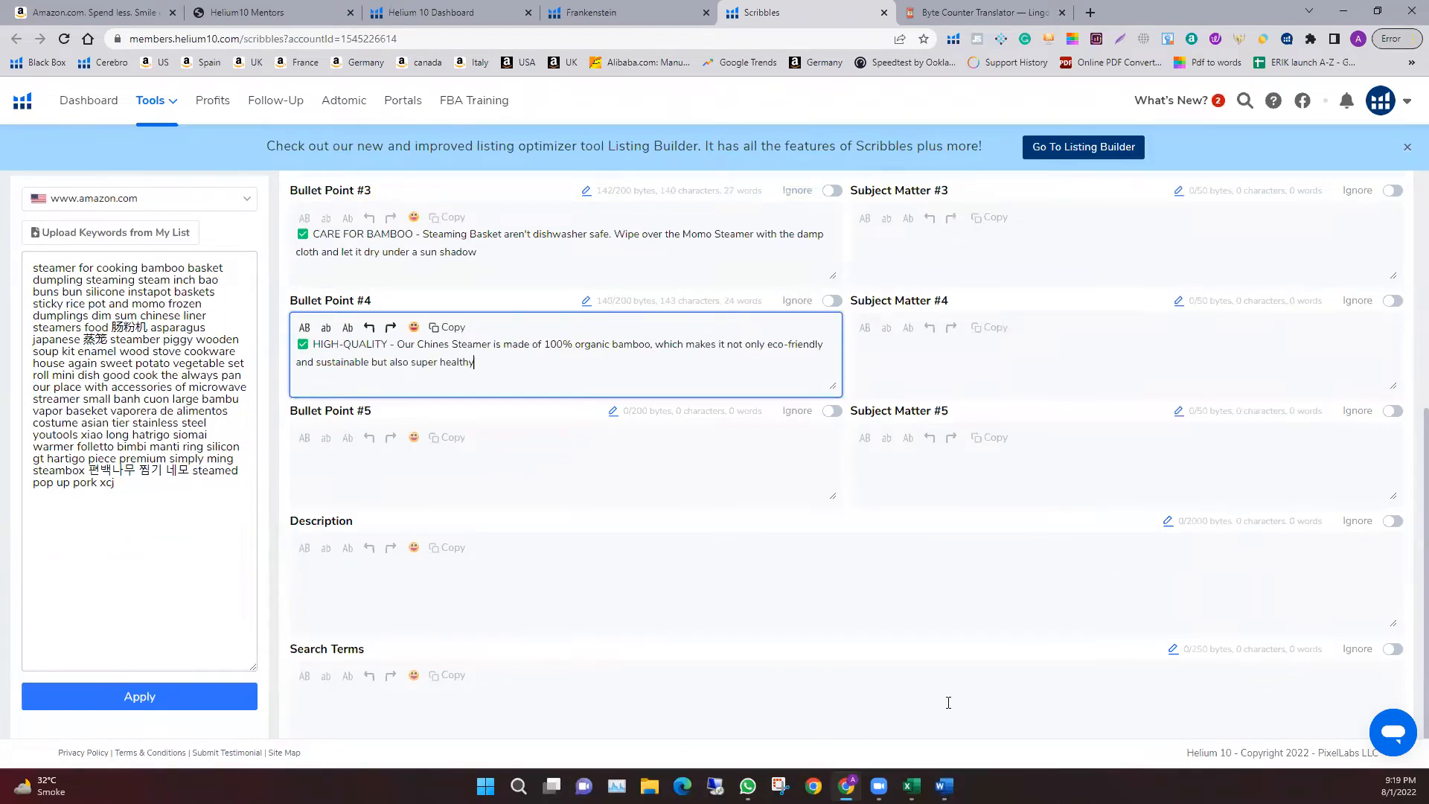
# Copy the MONEY BACK GUARANTEE bullet from the Word document into Bullet Point #5 of Scribbles
pyautogui.click(944, 786)
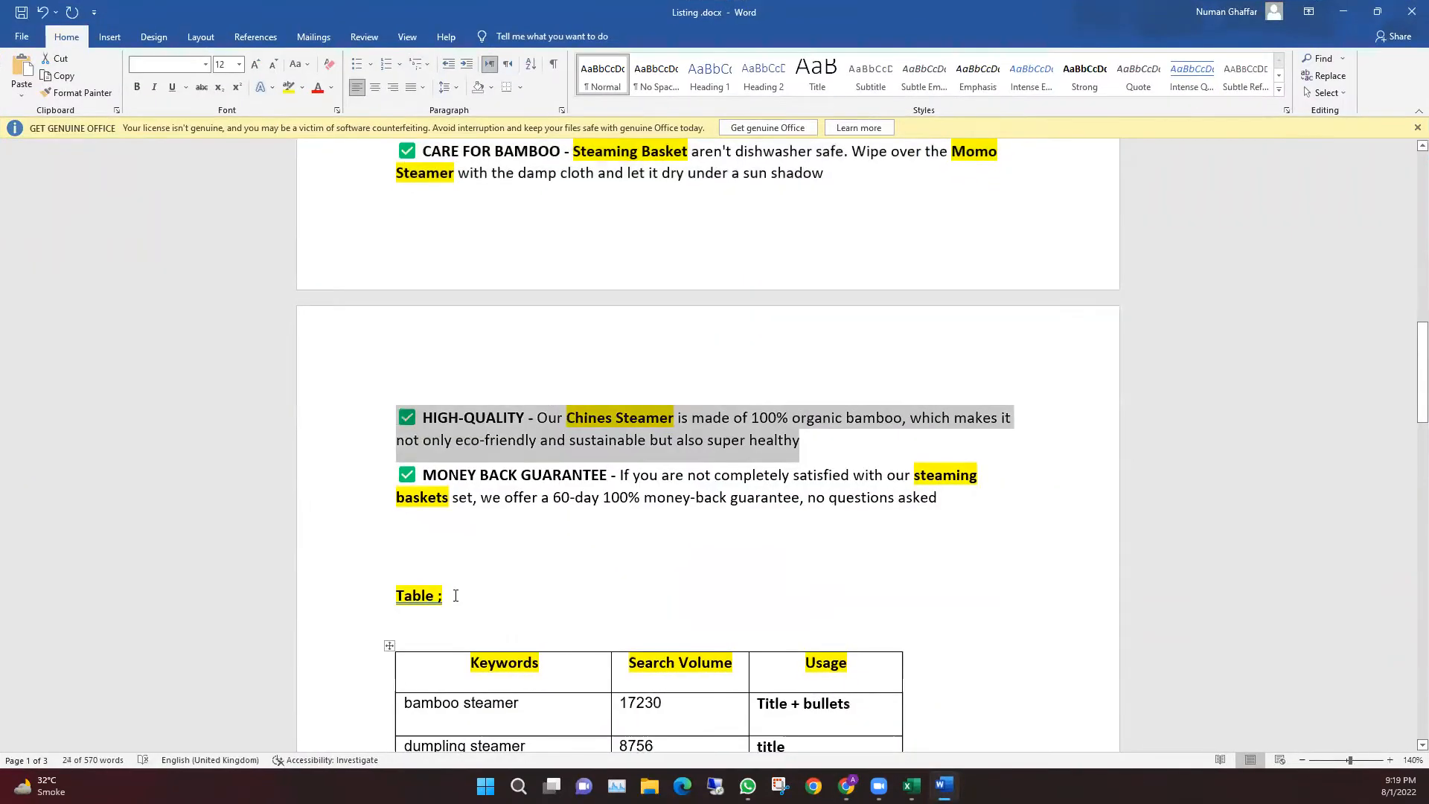
pyautogui.click(383, 486)
pyautogui.click(607, 545)
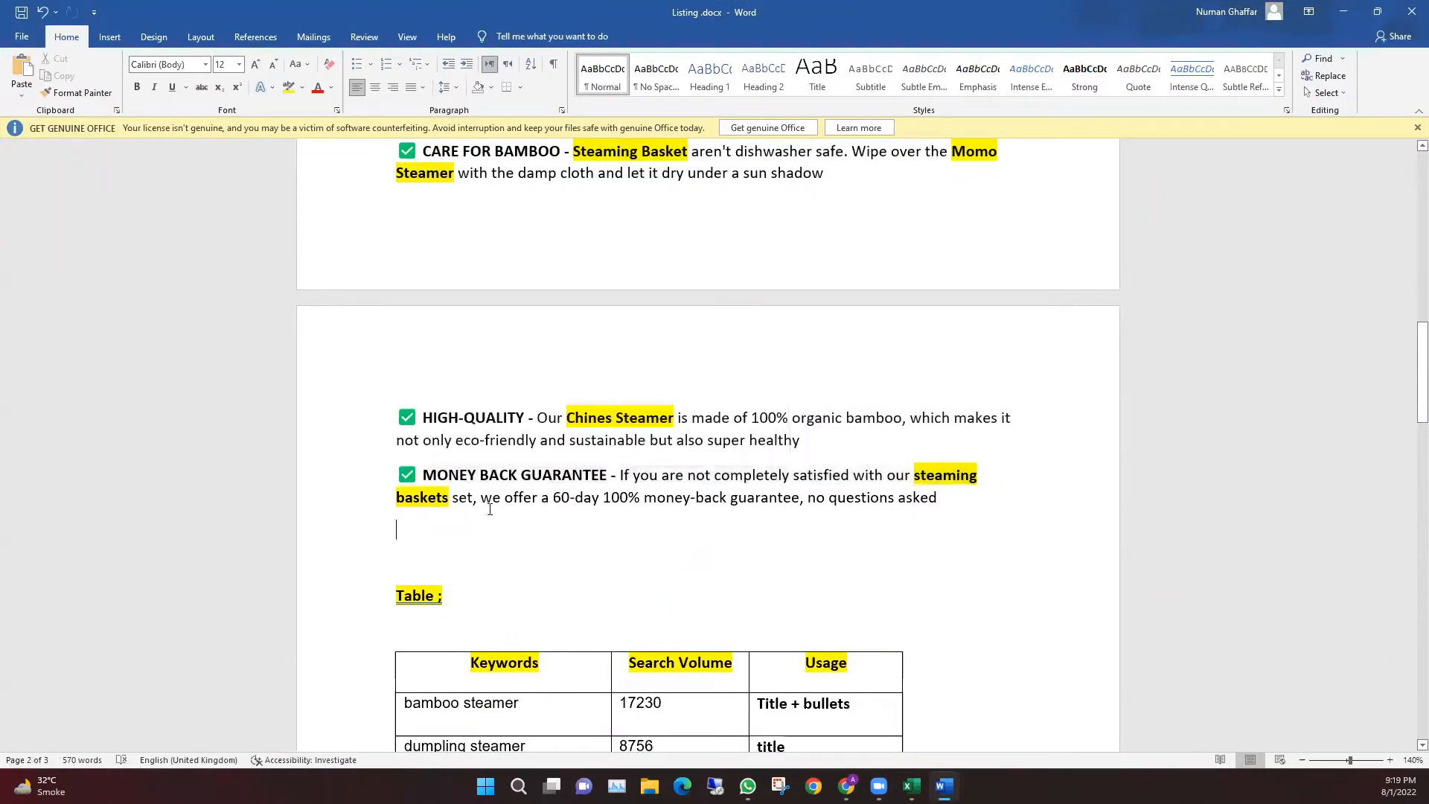
pyautogui.doubleClick(382, 485)
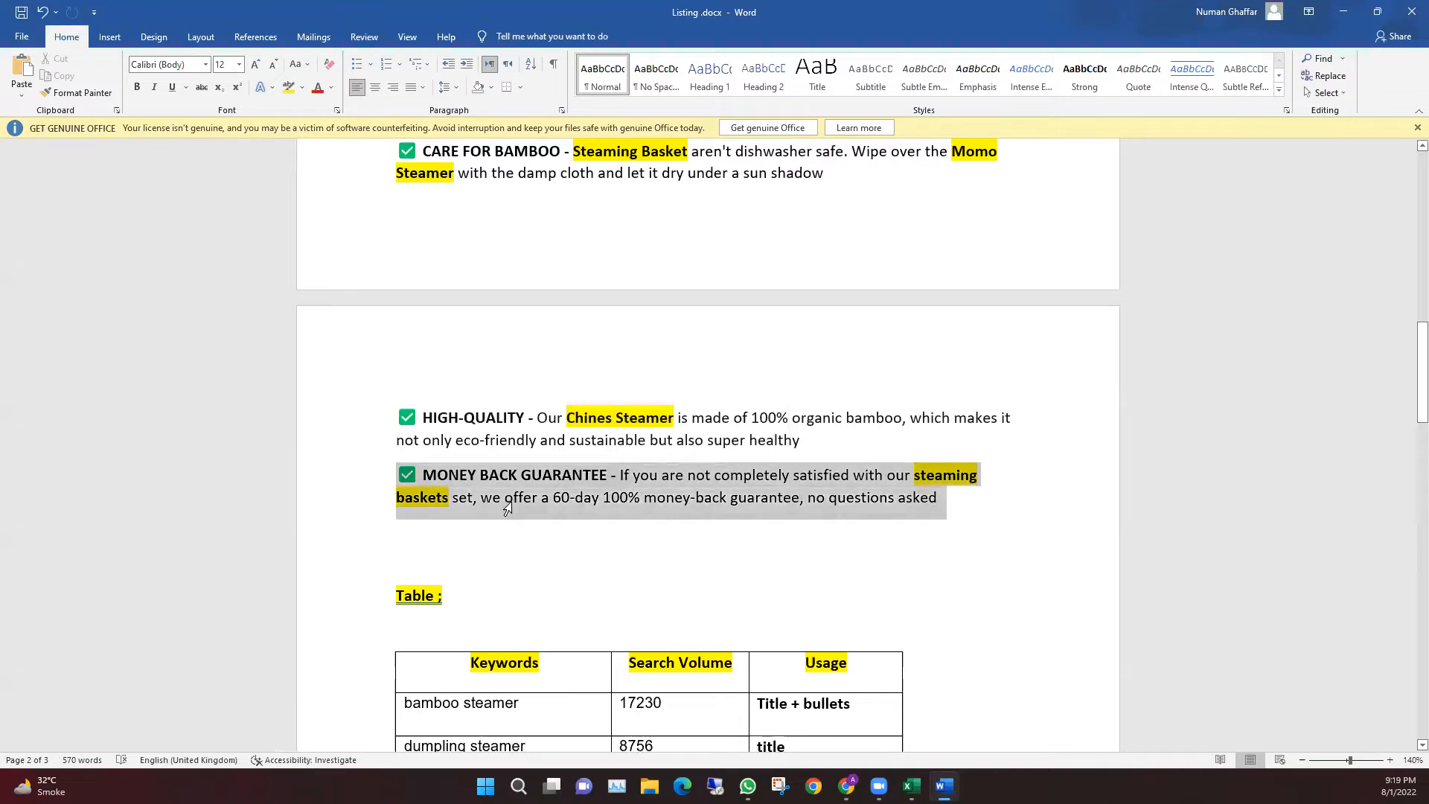
pyautogui.click(930, 499)
pyautogui.doubleClick(376, 512)
pyautogui.hotkey('alt', 'Tab')
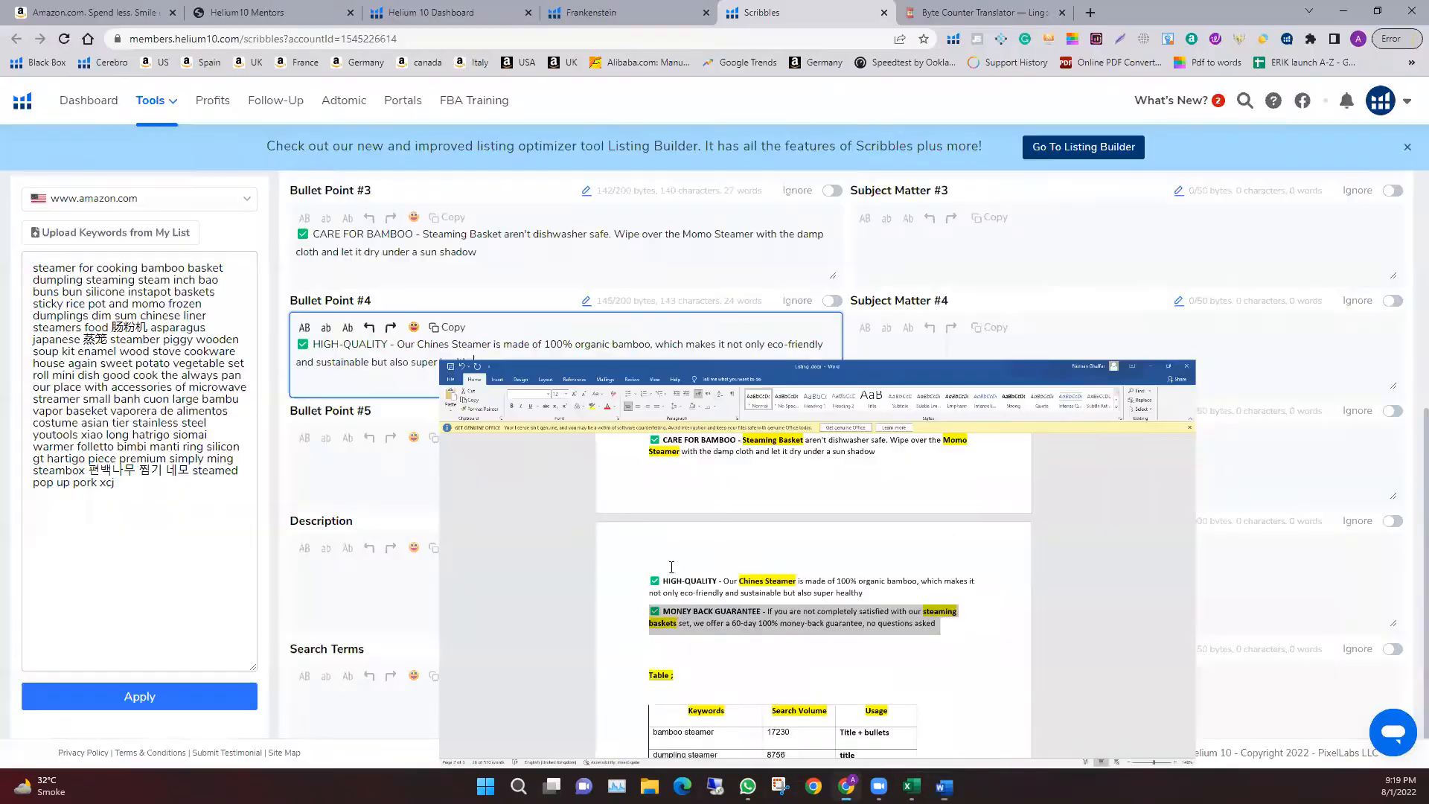
pyautogui.click(386, 474)
pyautogui.hotkey('ctrl', 'v')
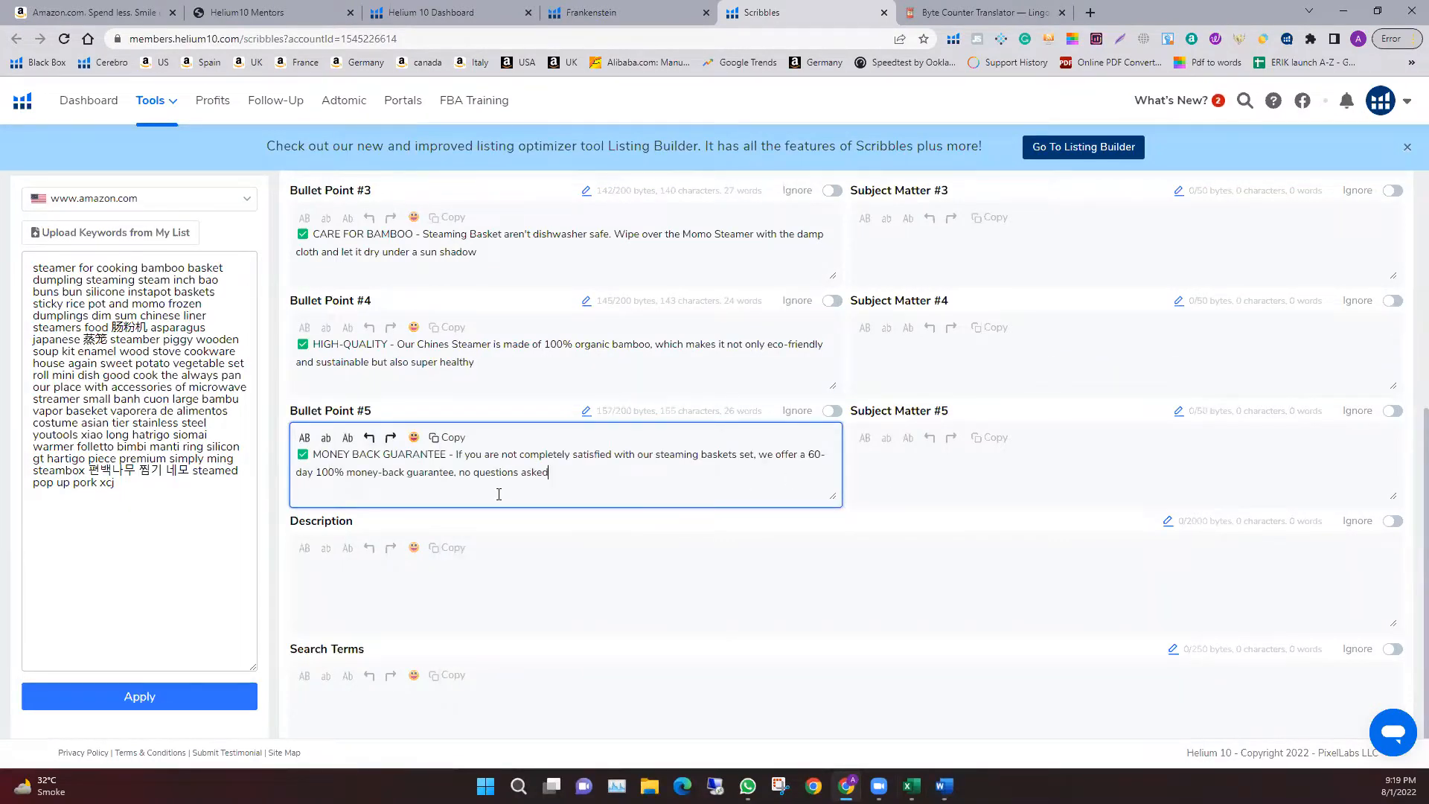
# Review the filled title and bullets, then apply the keyword list to the listing
pyautogui.scroll(5, 491, 492)
pyautogui.scroll(-3, 447, 459)
pyautogui.scroll(4, 431, 409)
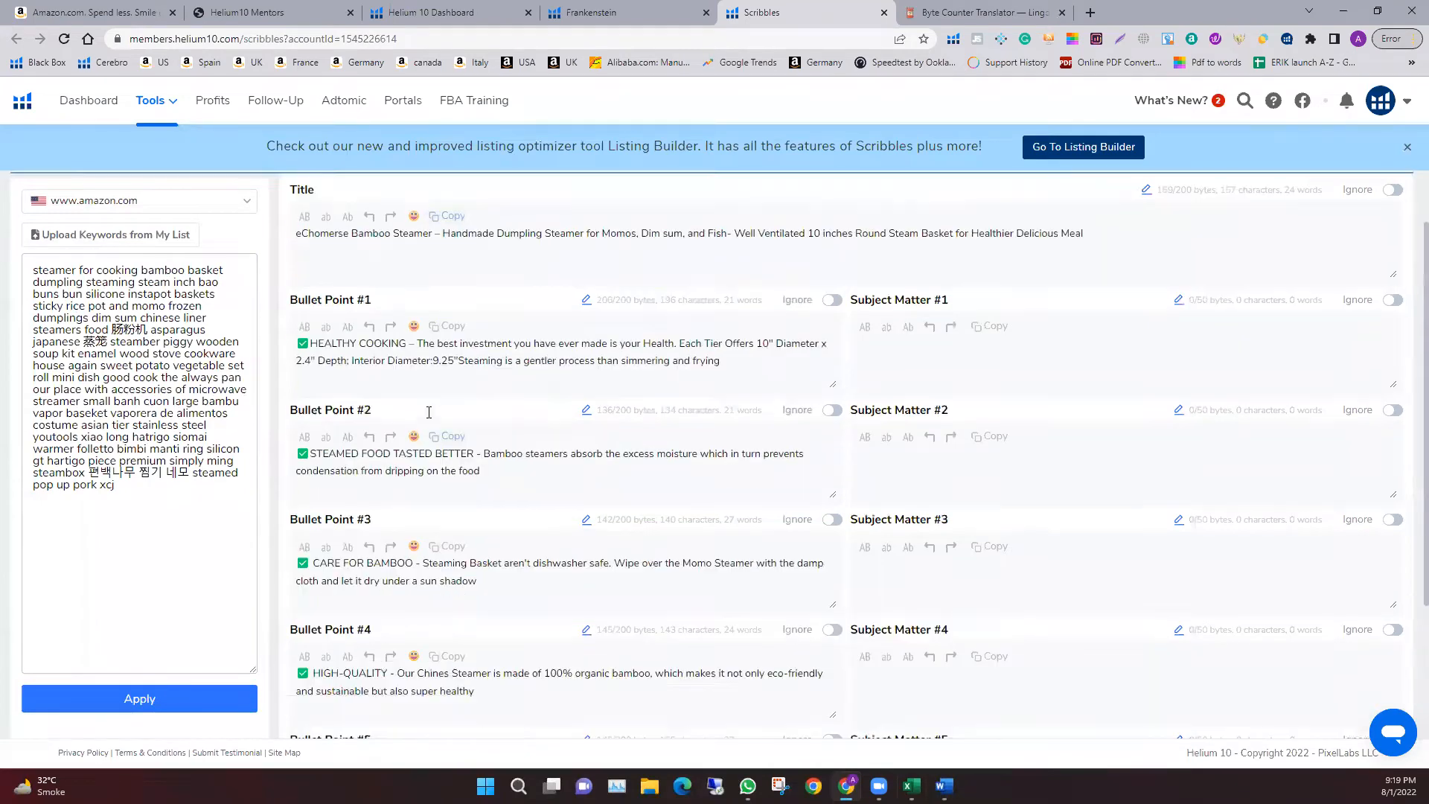
pyautogui.scroll(-4, 393, 327)
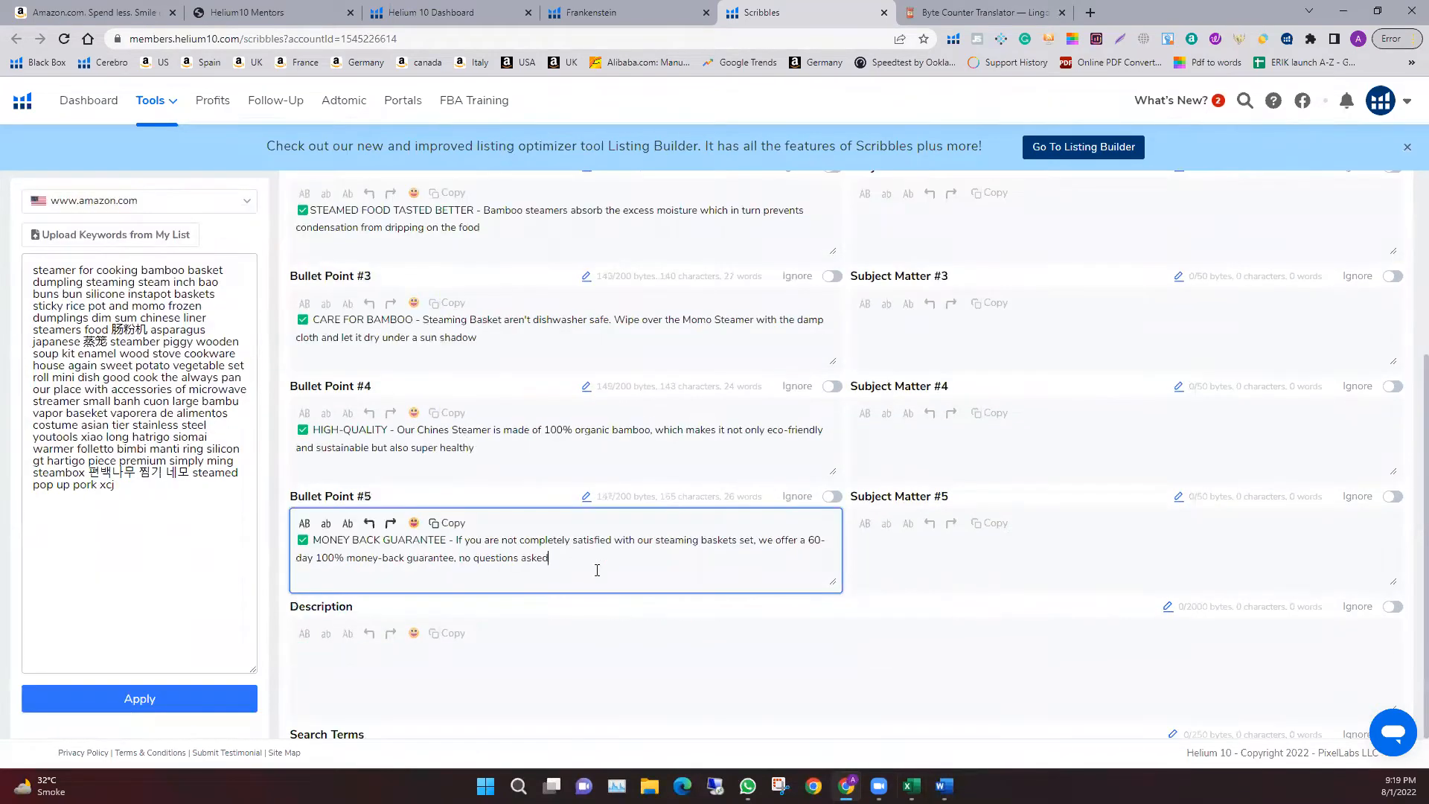
pyautogui.click(176, 698)
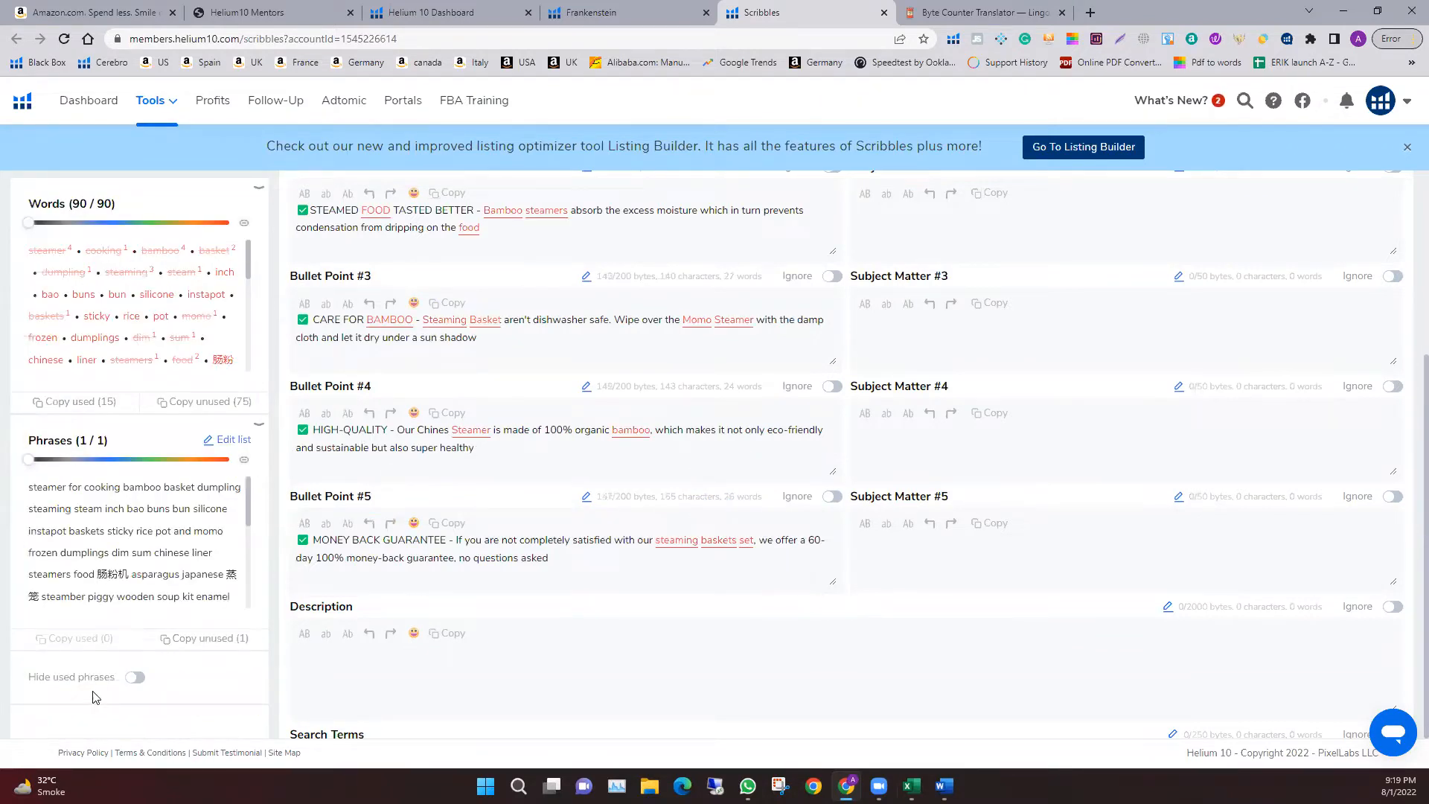
# Check the highlighted keywords in the title and bullets, then copy the list of unused words
pyautogui.scroll(-1, 282, 681)
pyautogui.scroll(2, 524, 563)
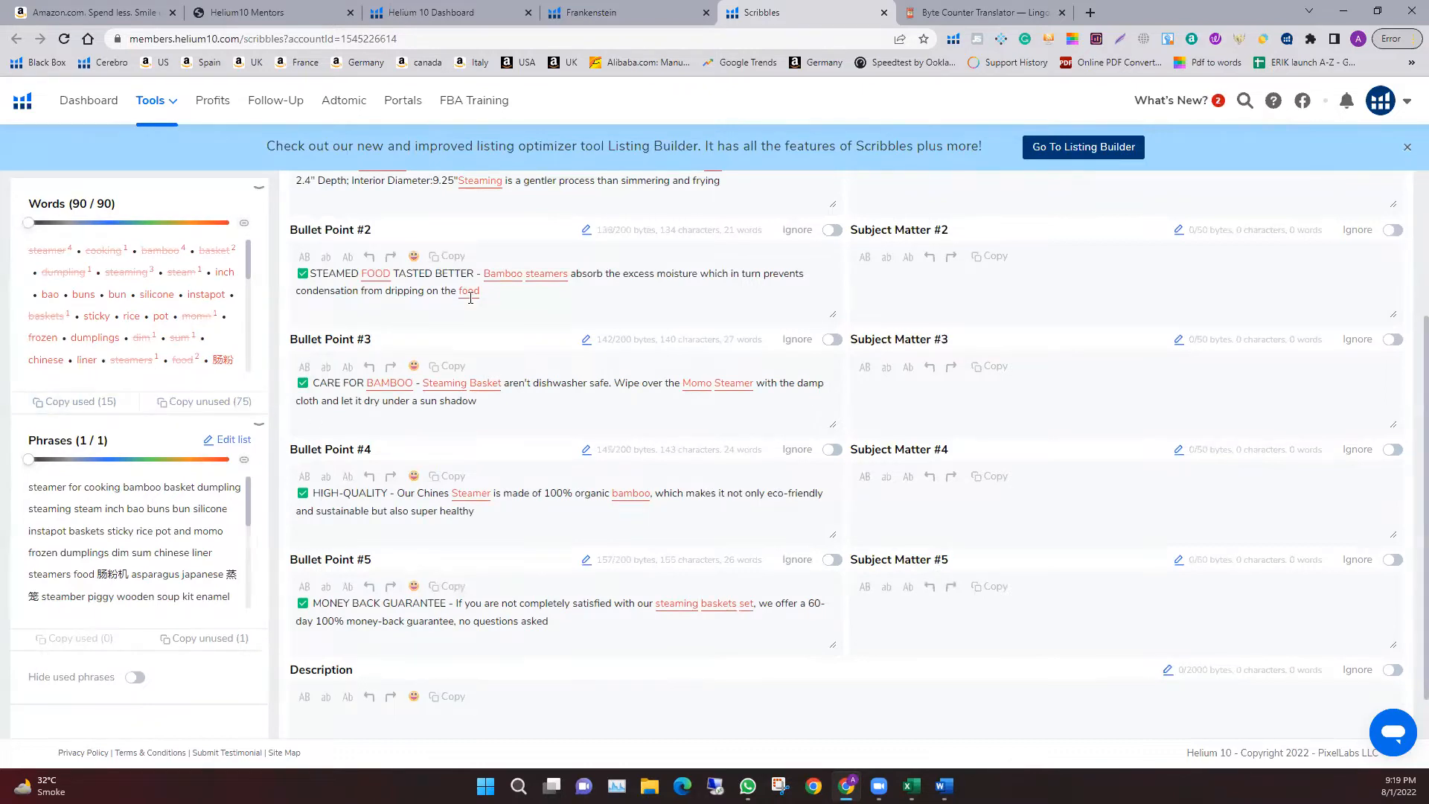
pyautogui.scroll(3, 579, 301)
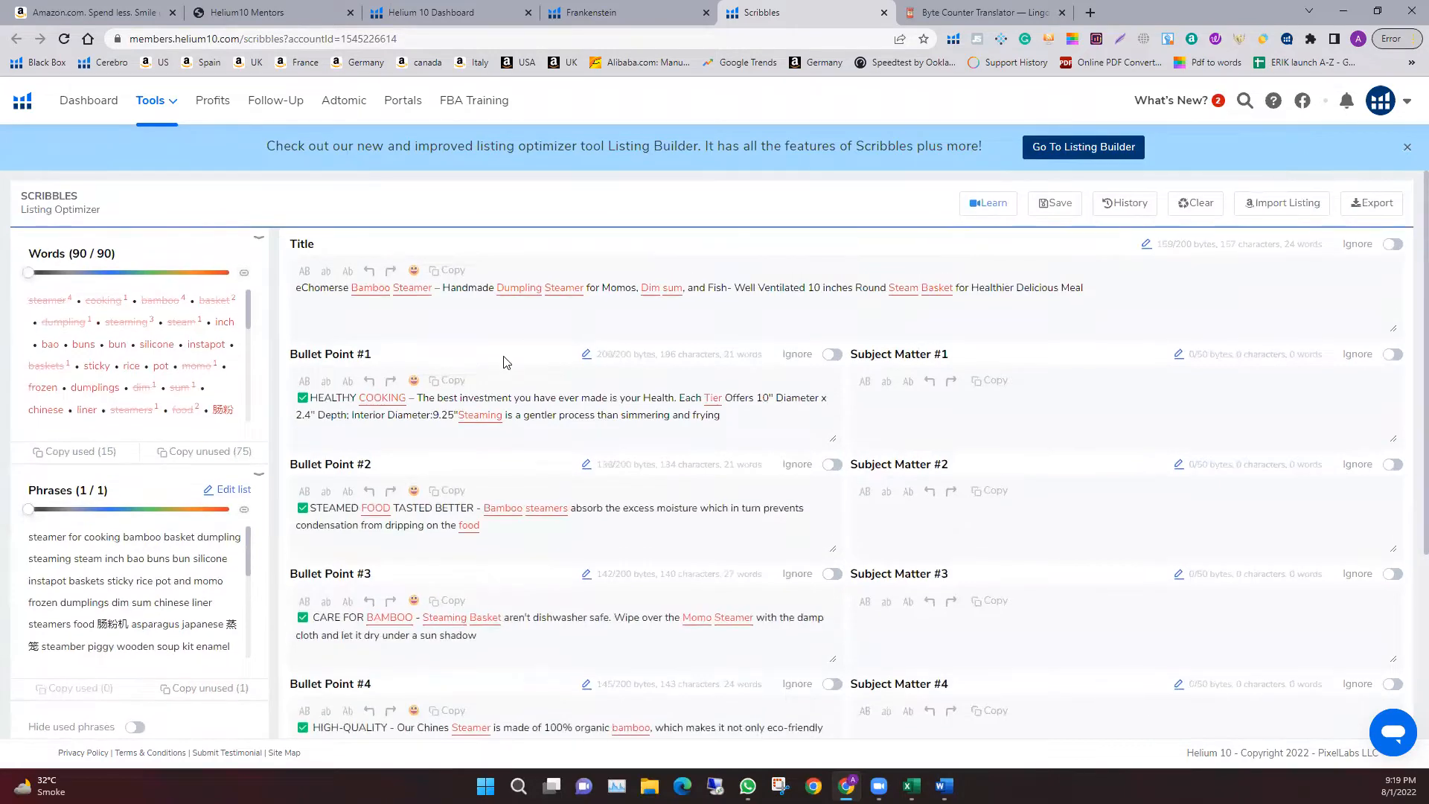
pyautogui.scroll(-1, 485, 310)
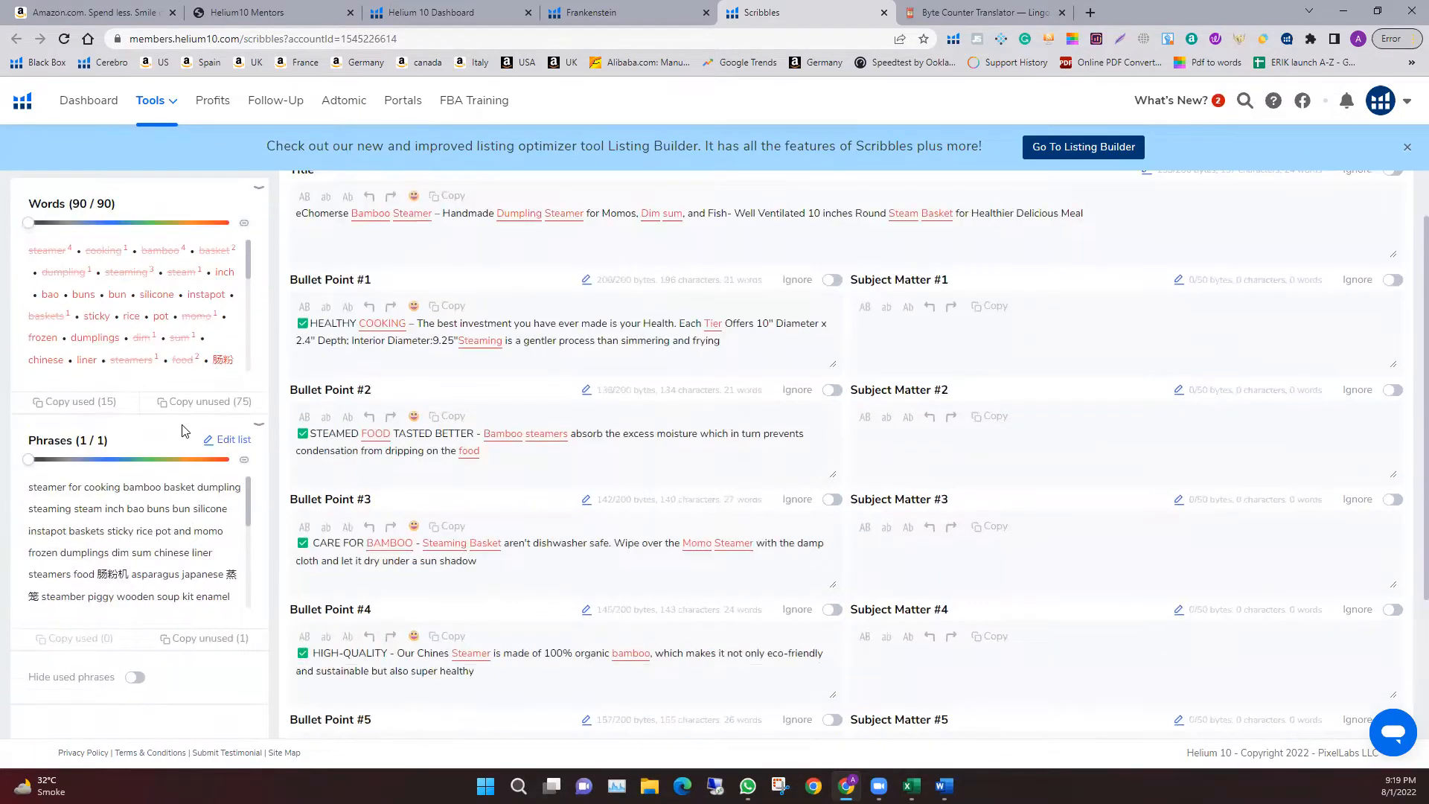
pyautogui.click(198, 407)
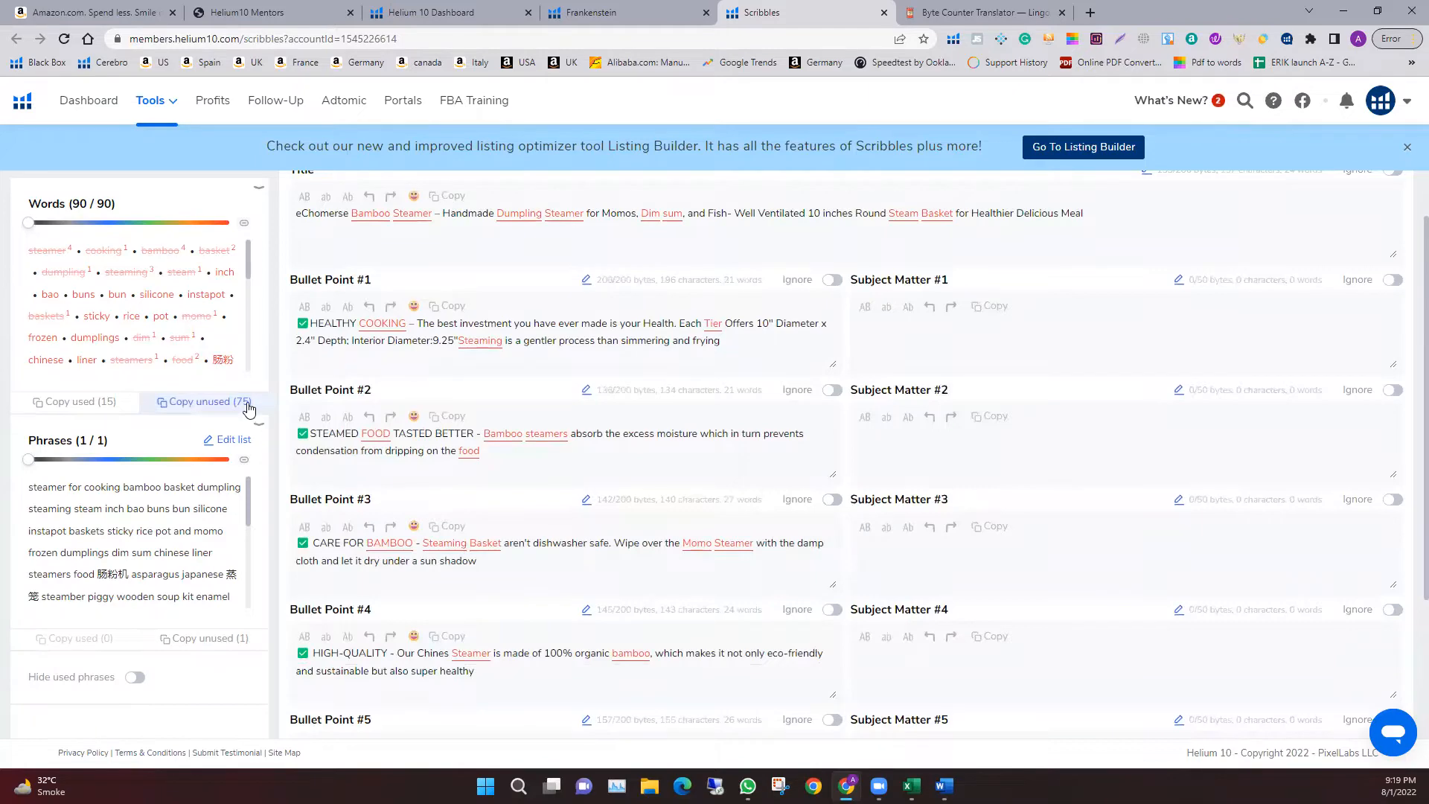
pyautogui.click(172, 409)
# Switch to the LingoJam Byte Counter page and replace its text with the copied unused words
pyautogui.click(1031, 19)
pyautogui.moveTo(439, 246)
pyautogui.hotkey('ctrl', 'a')
pyautogui.hotkey('ctrl', 'v')
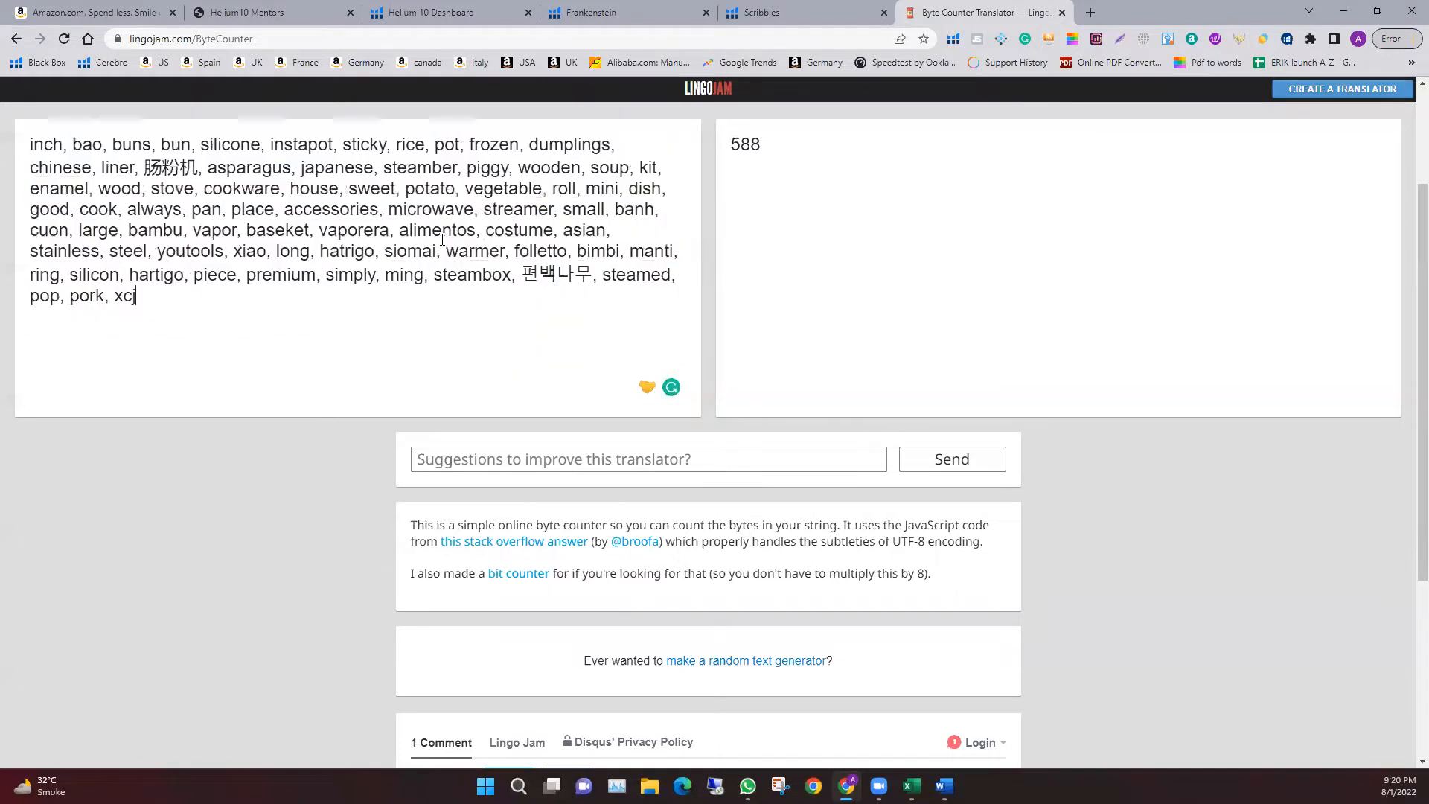
# Look over the unused words in the byte counter for foreign-language terms such as bambu
pyautogui.scroll(3, 547, 385)
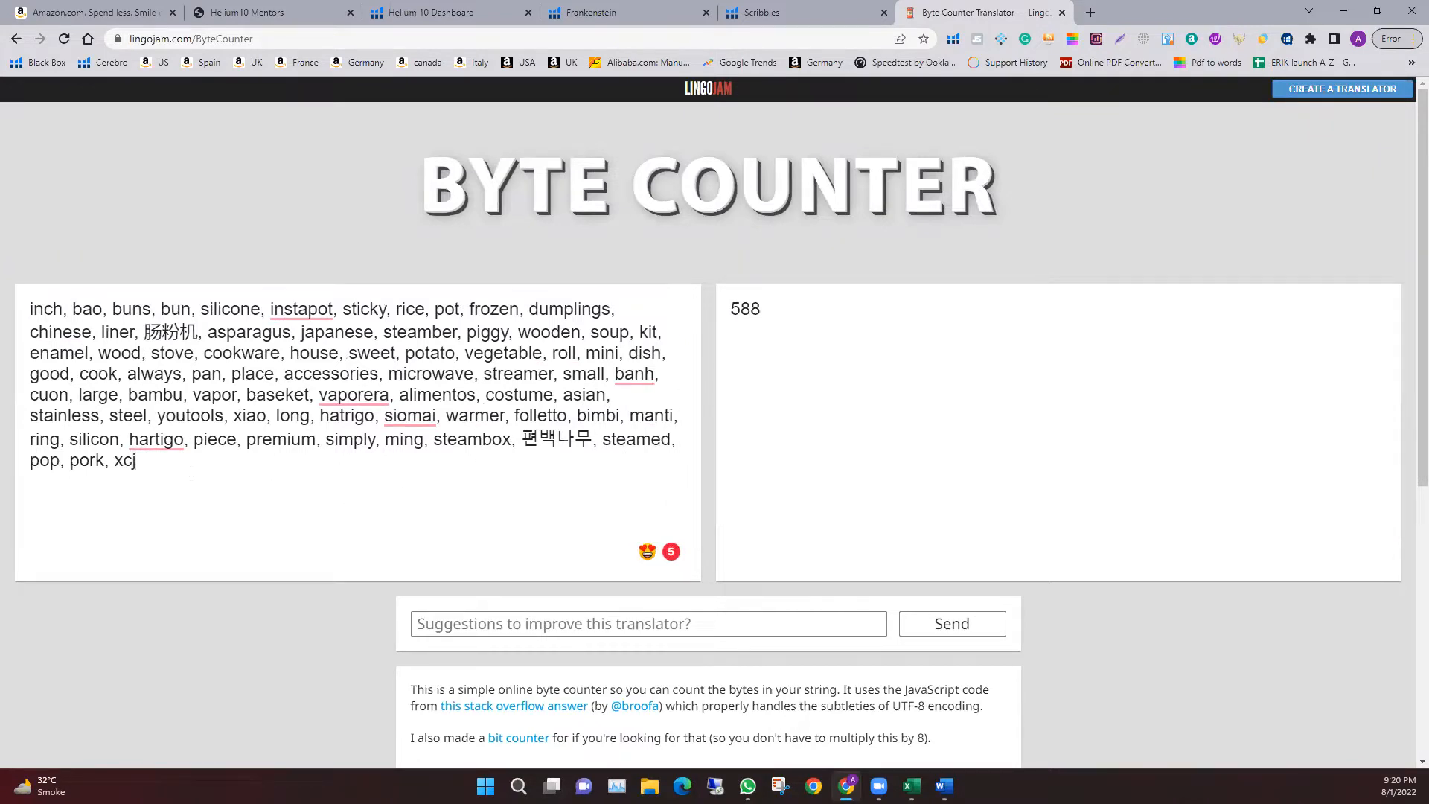
pyautogui.doubleClick(157, 394)
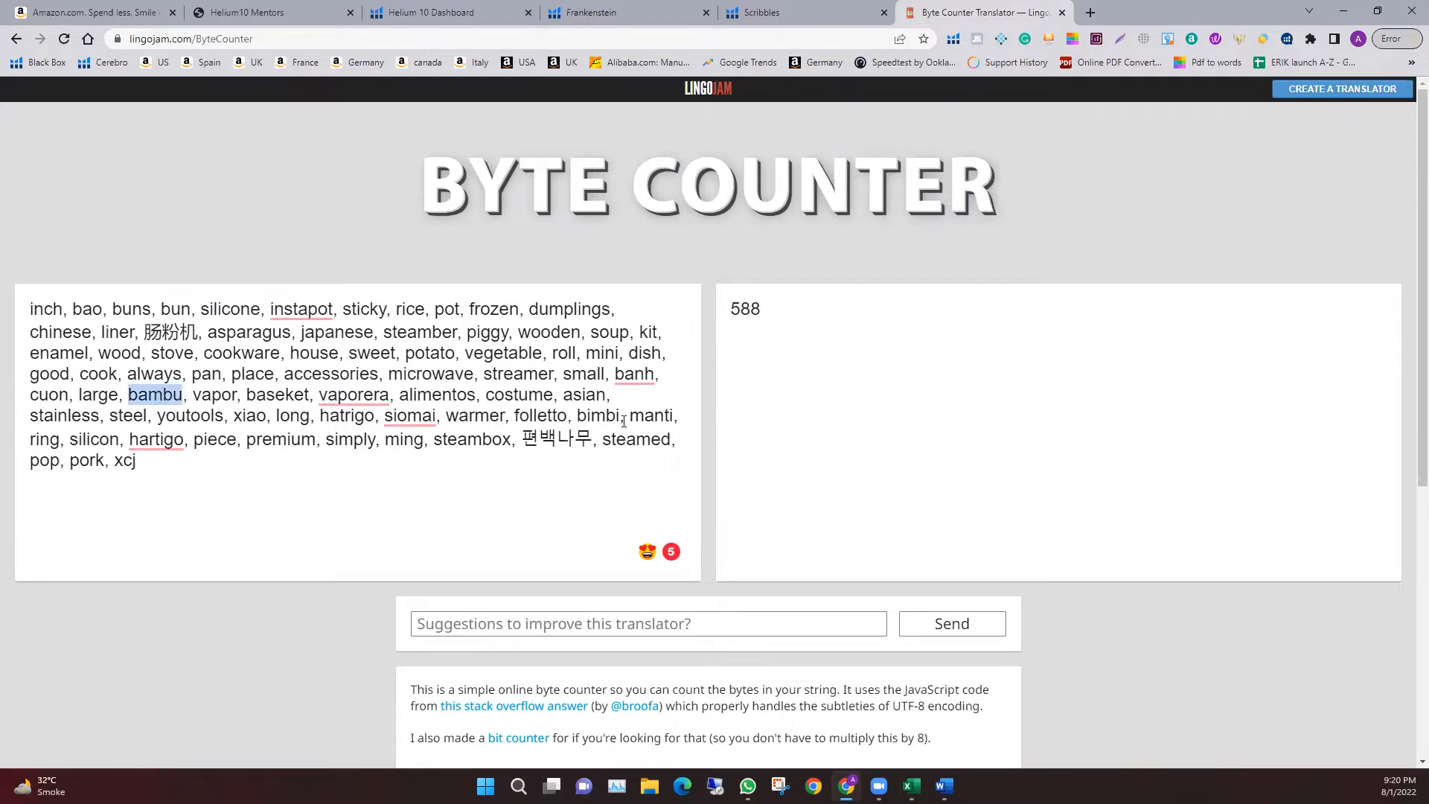
pyautogui.doubleClick(639, 445)
pyautogui.click(533, 485)
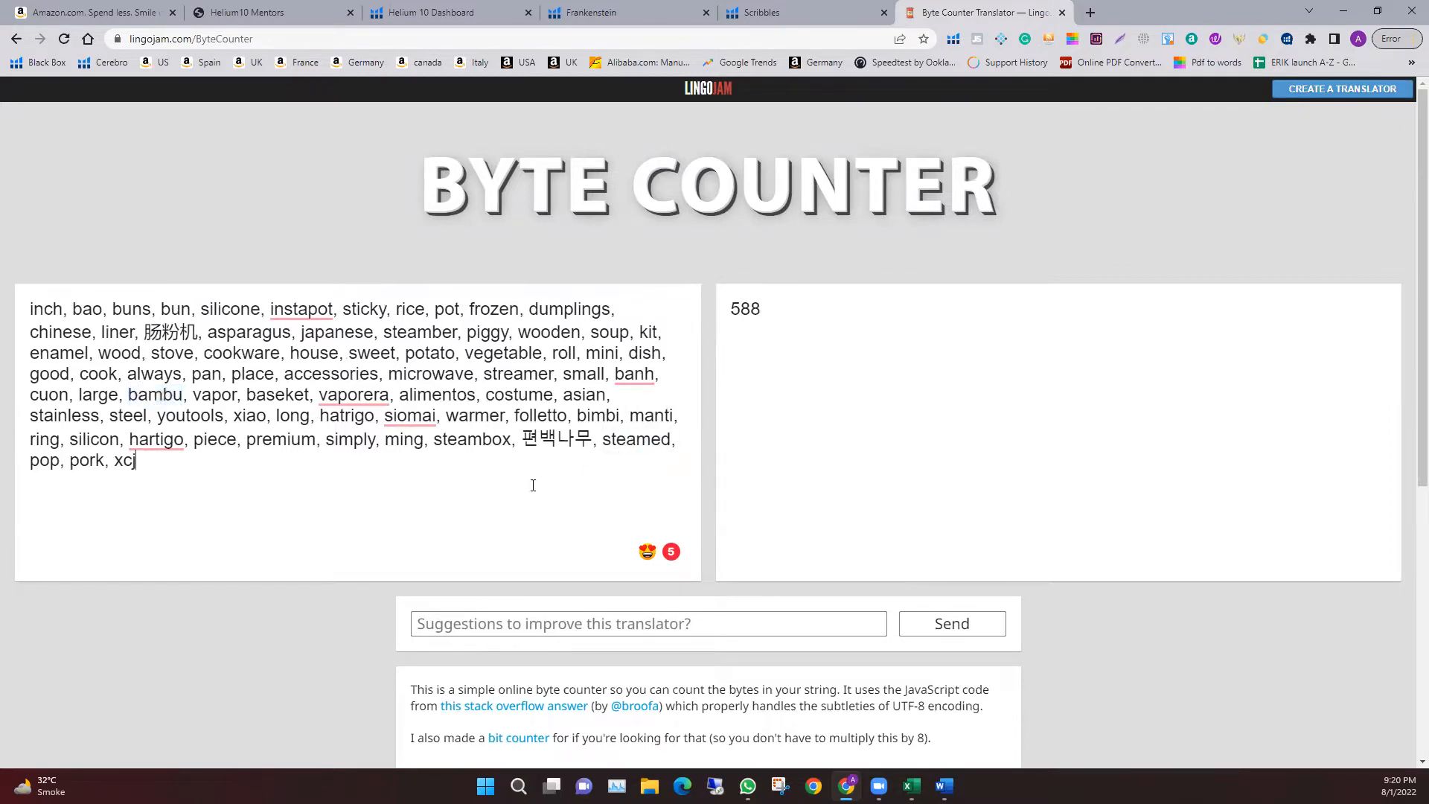
# Copy the used words from Scribbles and replace the byte counter's text with them to measure their size
pyautogui.click(481, 445)
pyautogui.click(798, 9)
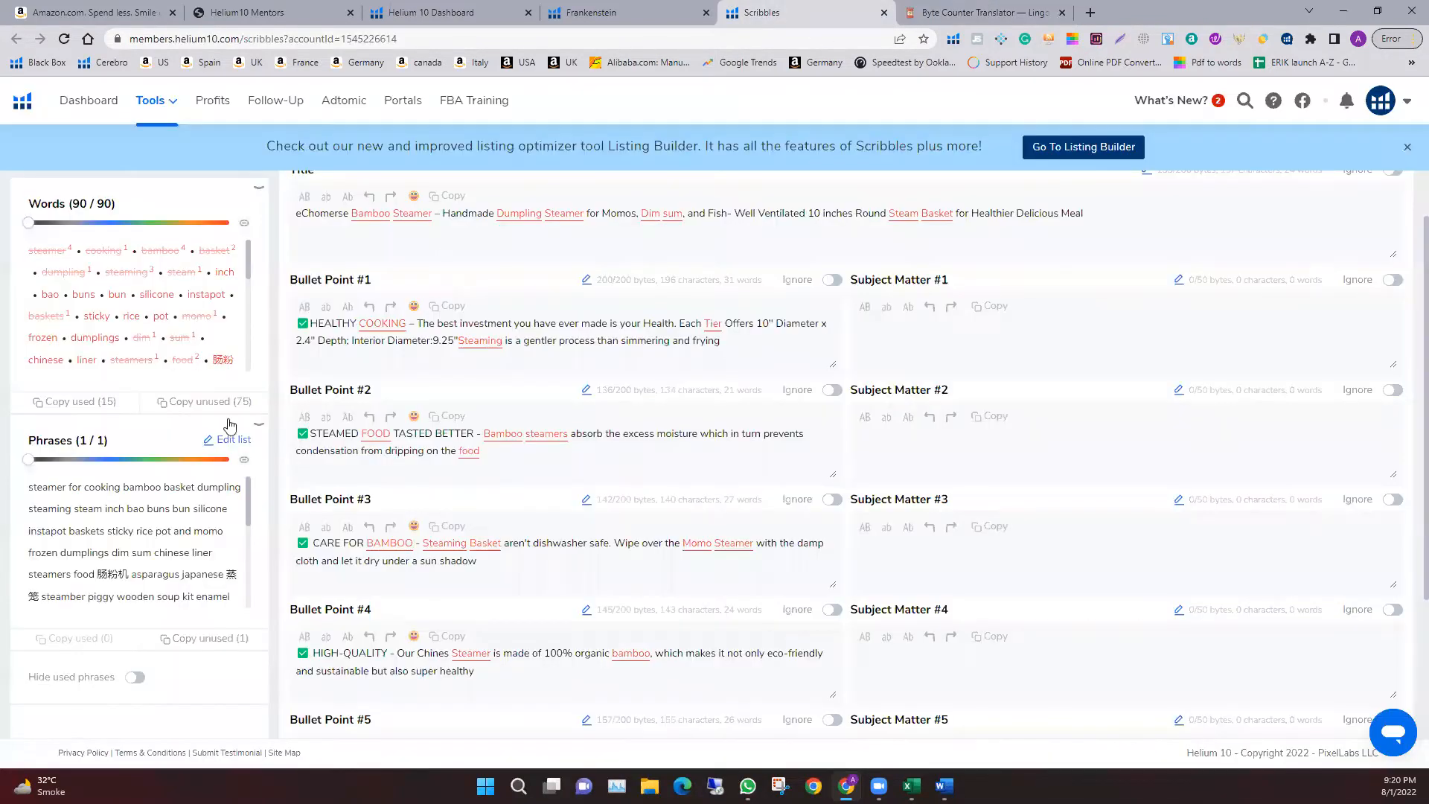
pyautogui.click(67, 401)
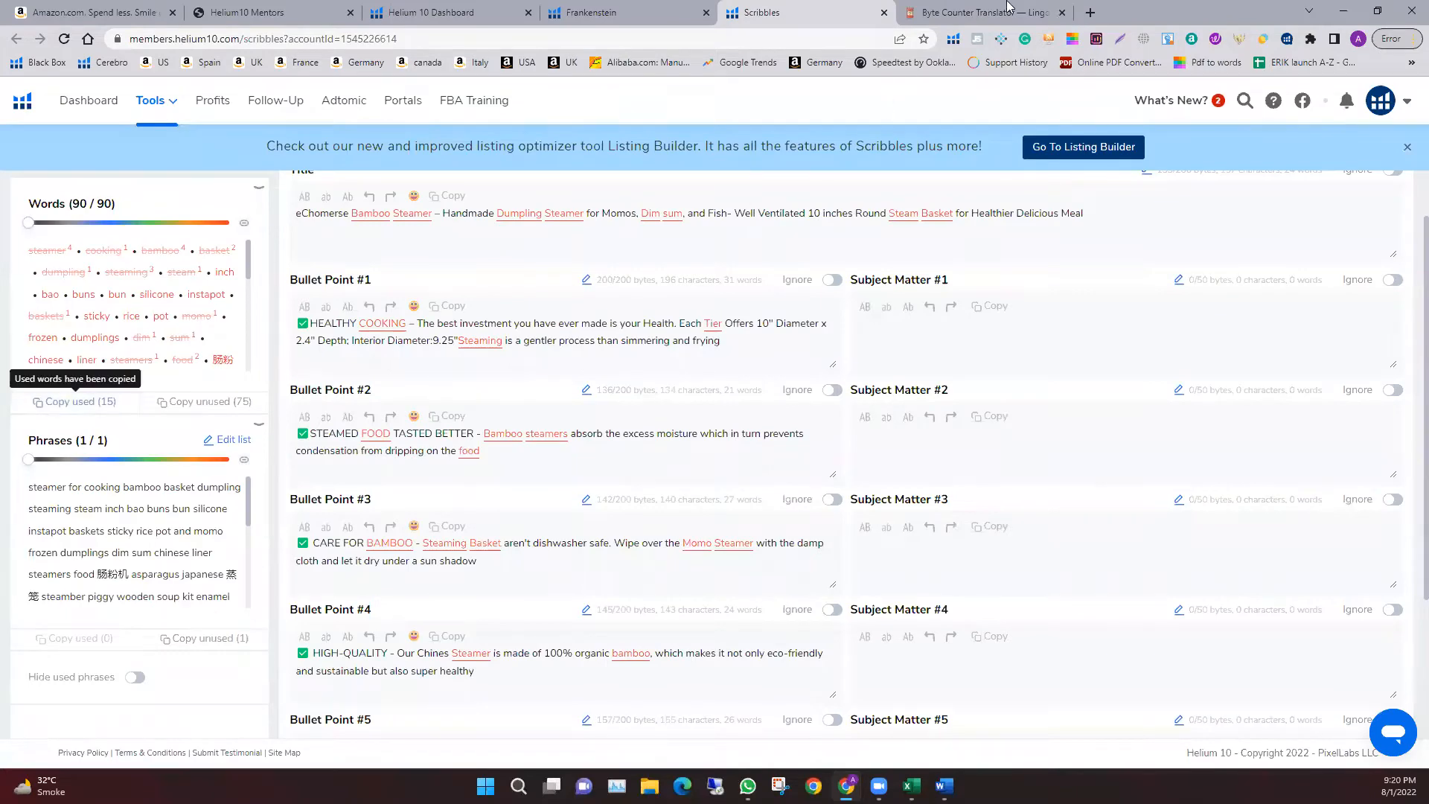
pyautogui.click(986, 12)
pyautogui.hotkey('ctrl', 'a')
pyautogui.hotkey('ctrl', 'v')
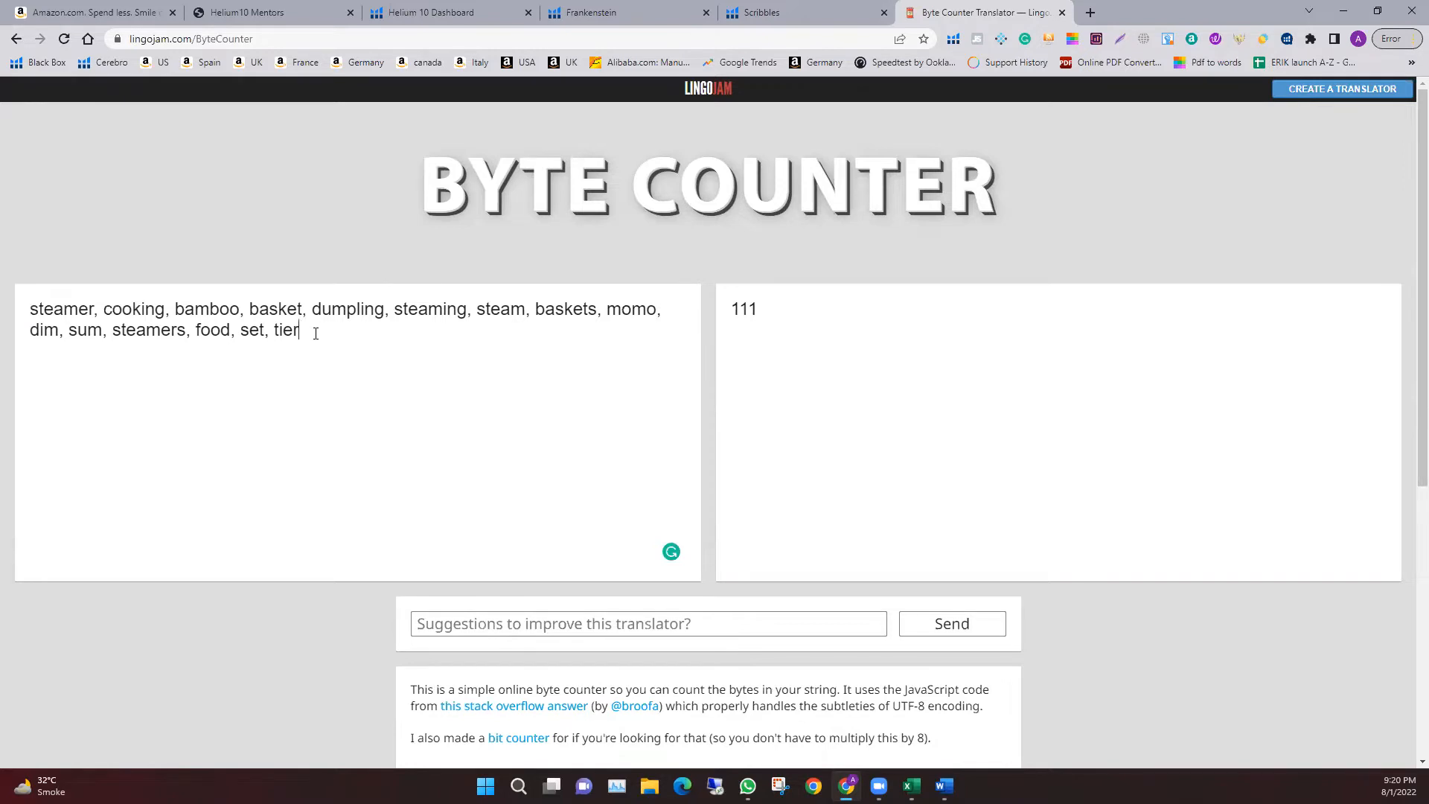
# Return to Scribbles and look through the full phrase list down to its last keywords
pyautogui.click(828, 13)
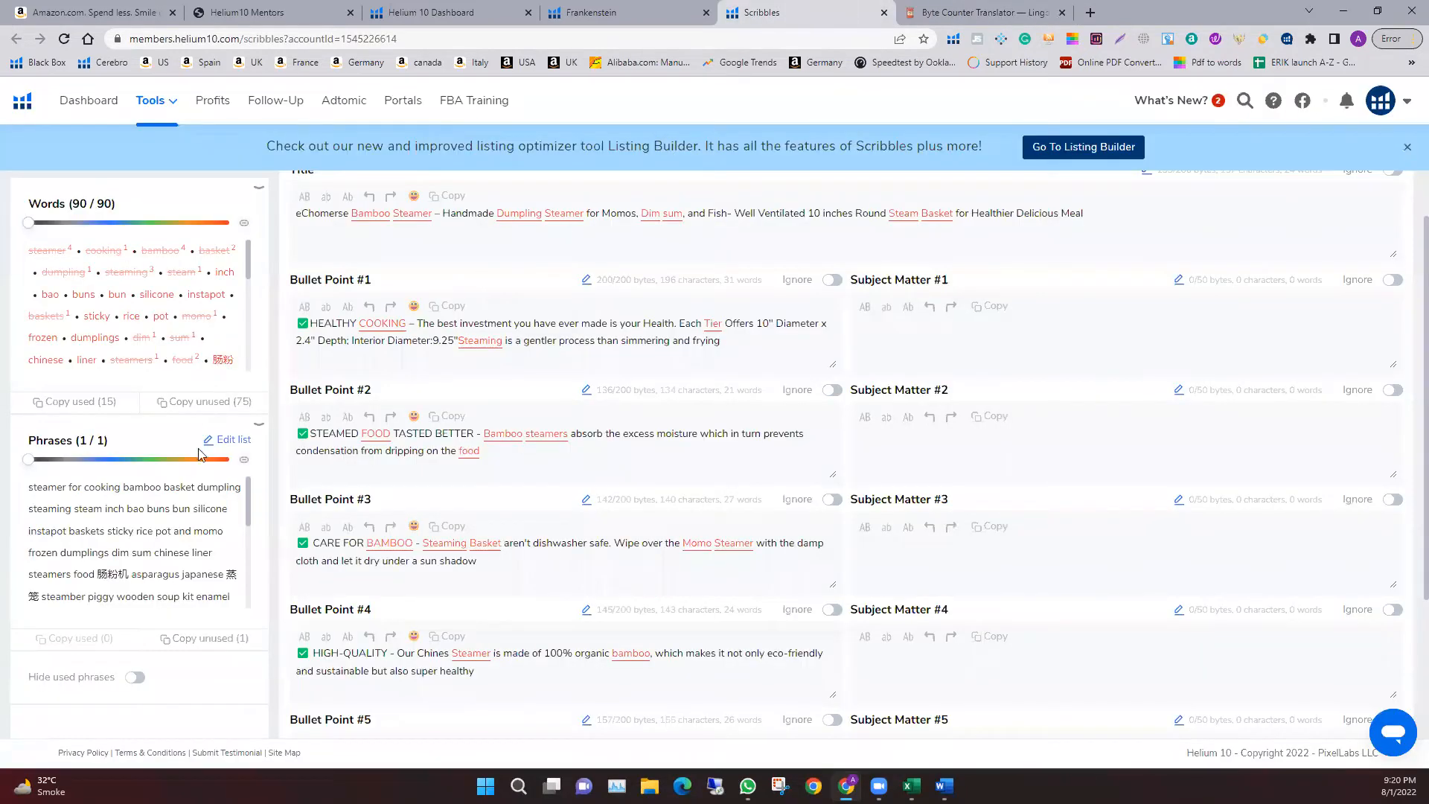
pyautogui.scroll(-5, 183, 558)
pyautogui.scroll(-2, 183, 559)
pyautogui.scroll(3, 191, 569)
pyautogui.scroll(-3, 192, 573)
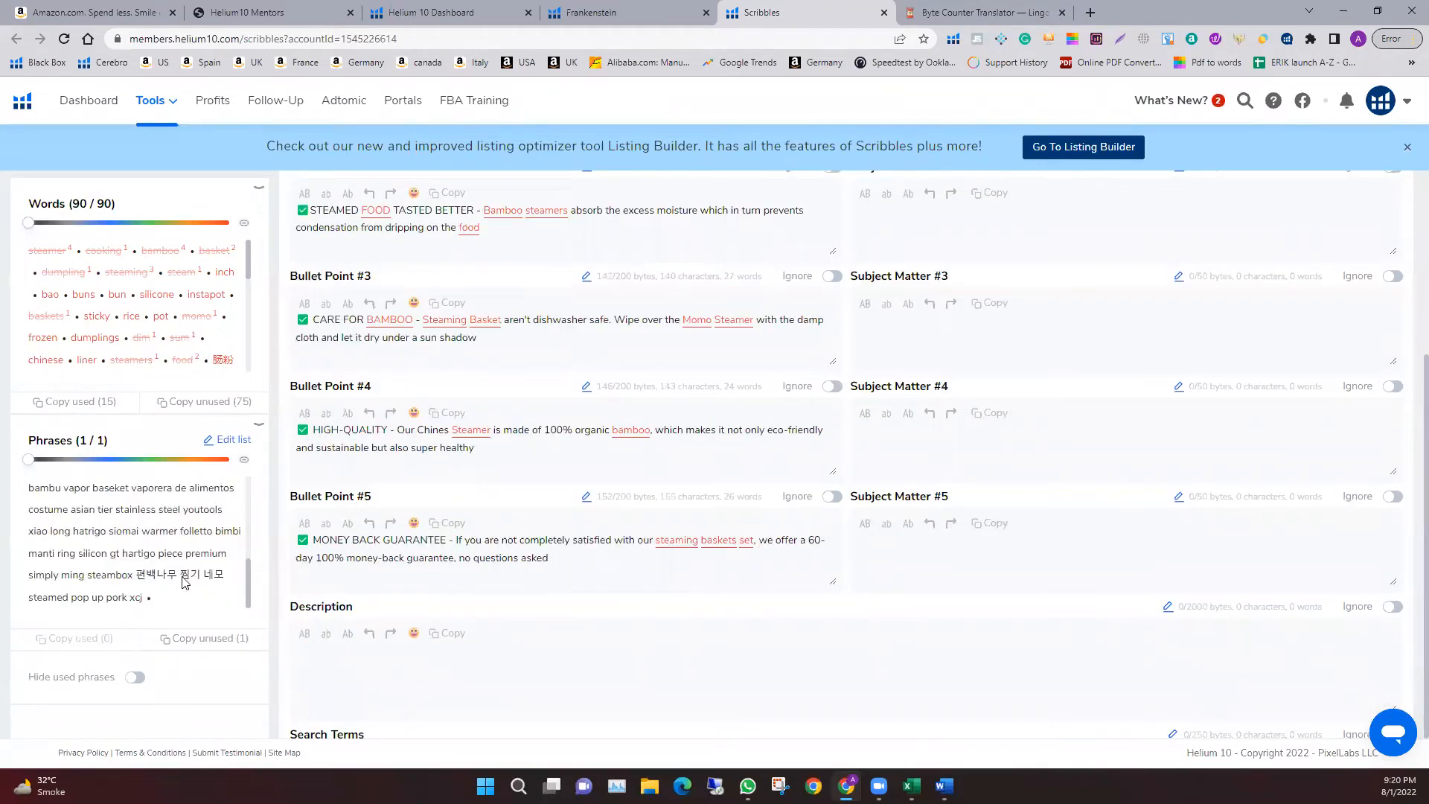
pyautogui.scroll(1, 153, 575)
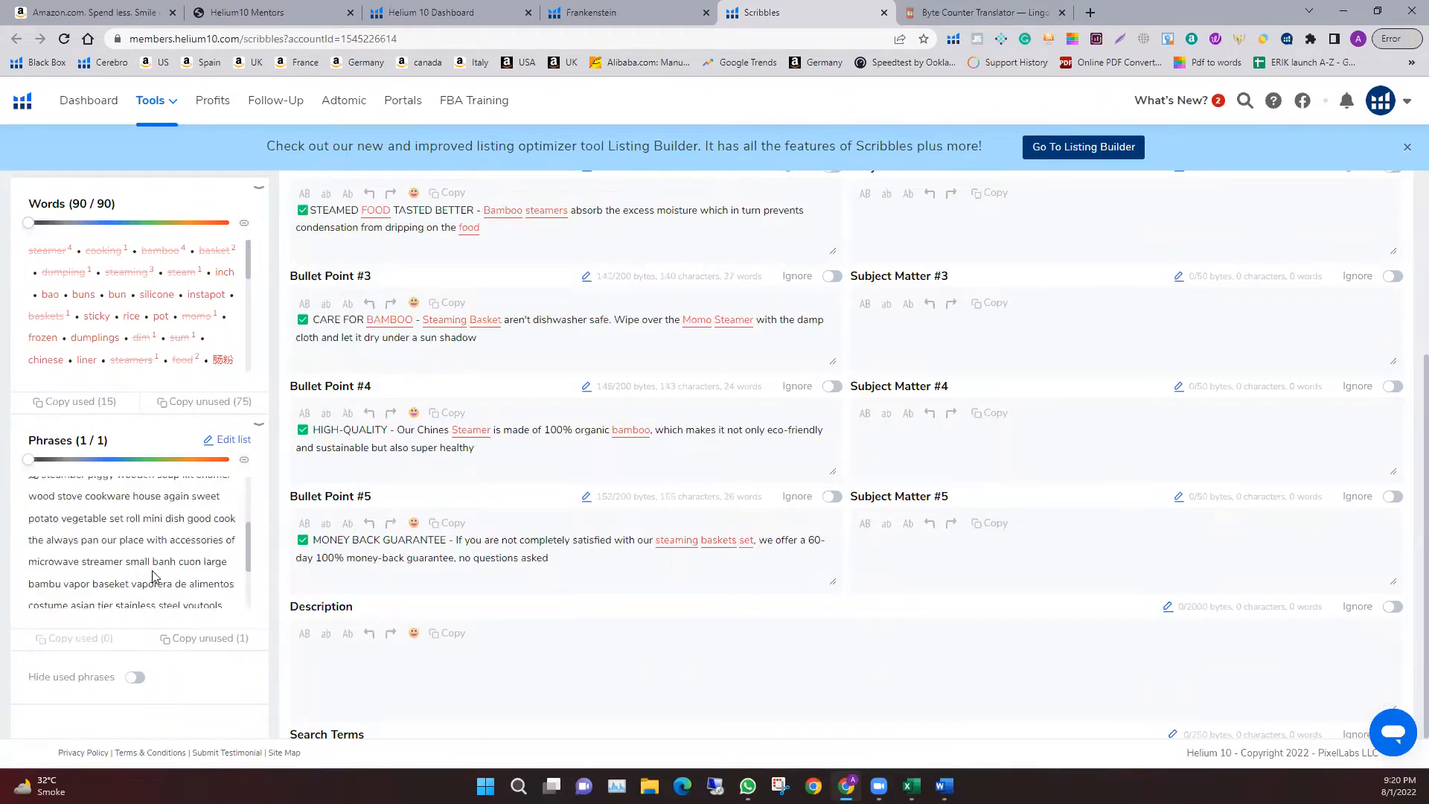
# Copy the processed keyword result from Frankenstein and replace the byte counter's text with it
pyautogui.click(655, 12)
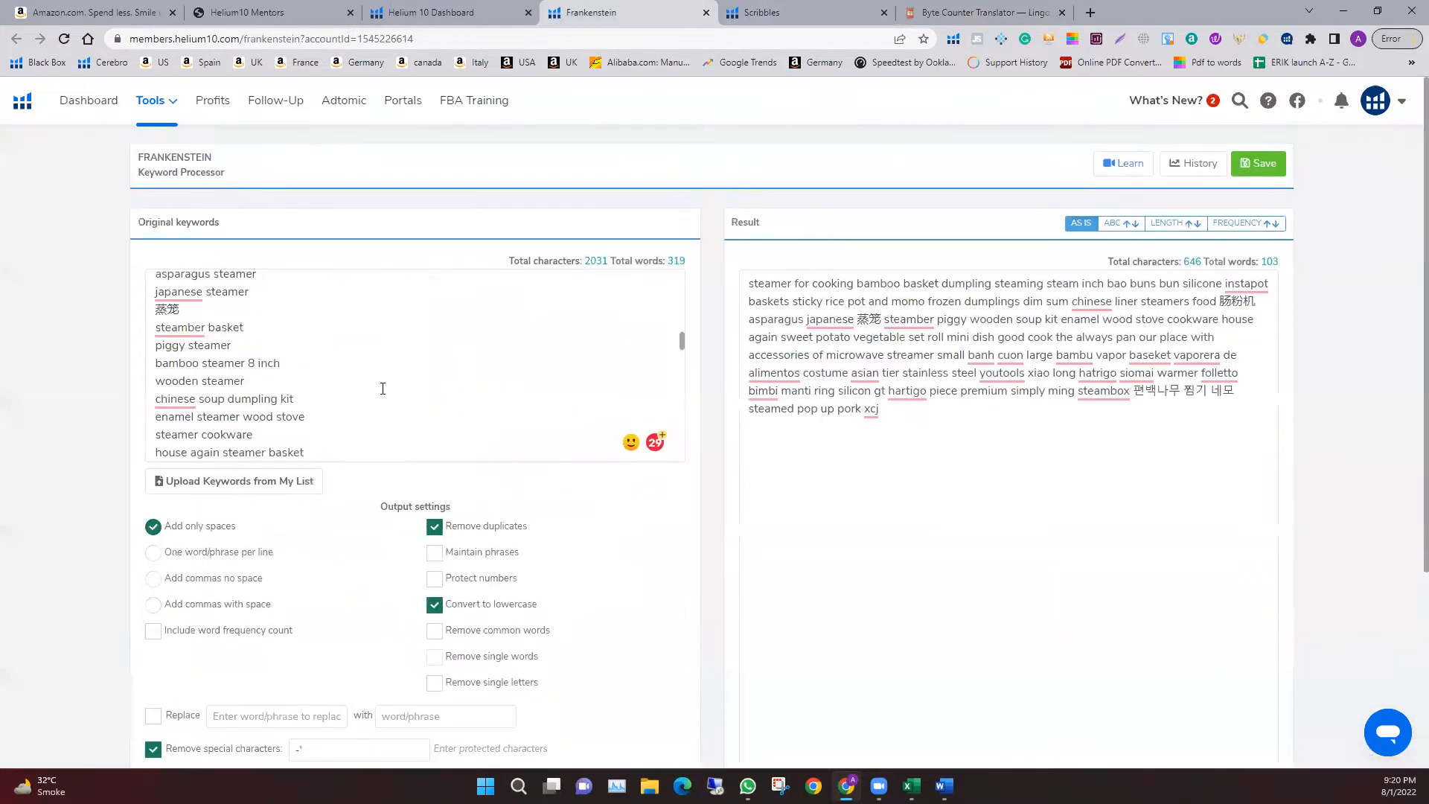
pyautogui.click(909, 371)
pyautogui.scroll(-3, 1014, 425)
pyautogui.scroll(3, 1014, 425)
pyautogui.scroll(-4, 977, 535)
pyautogui.click(944, 699)
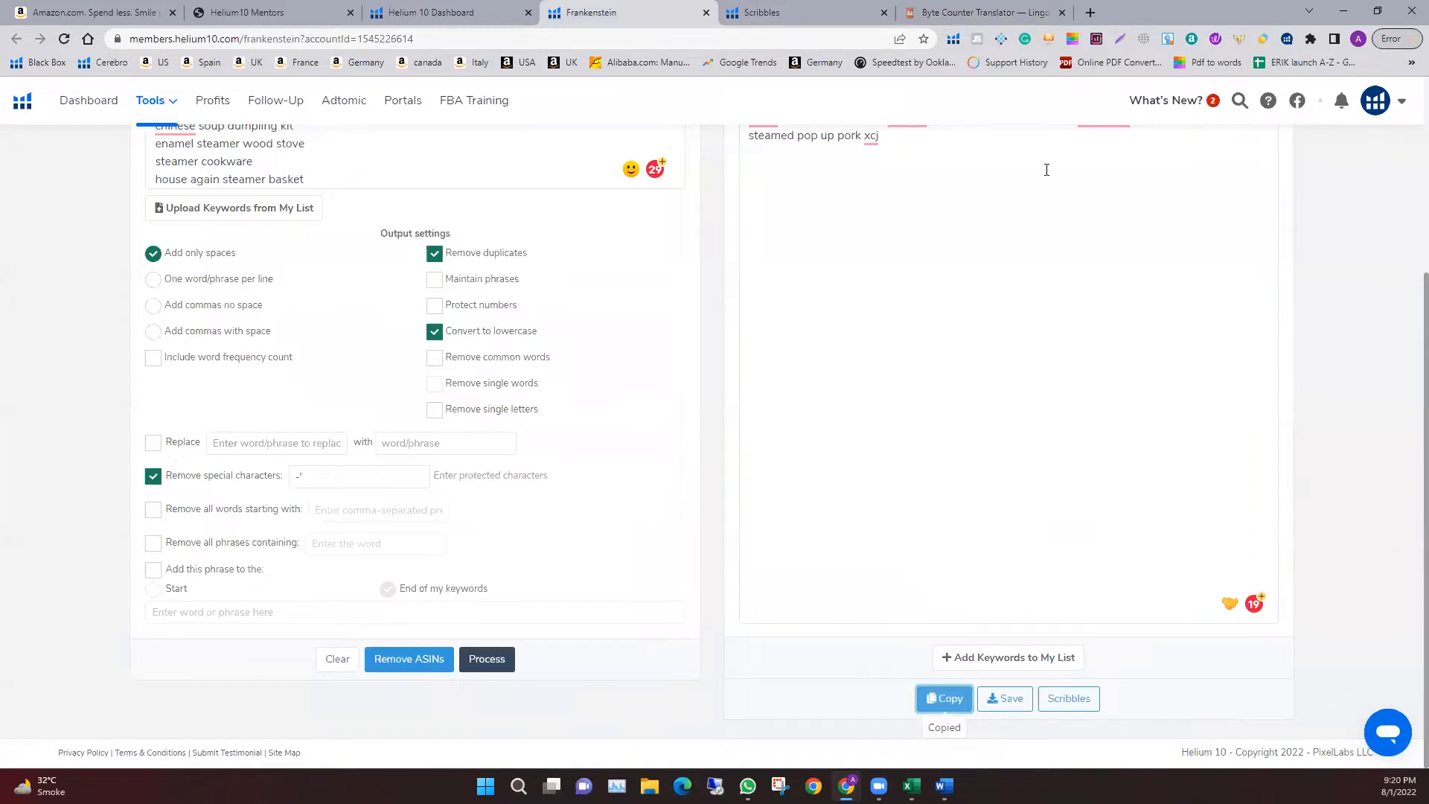
pyautogui.click(954, 13)
pyautogui.hotkey('ctrl', 'a')
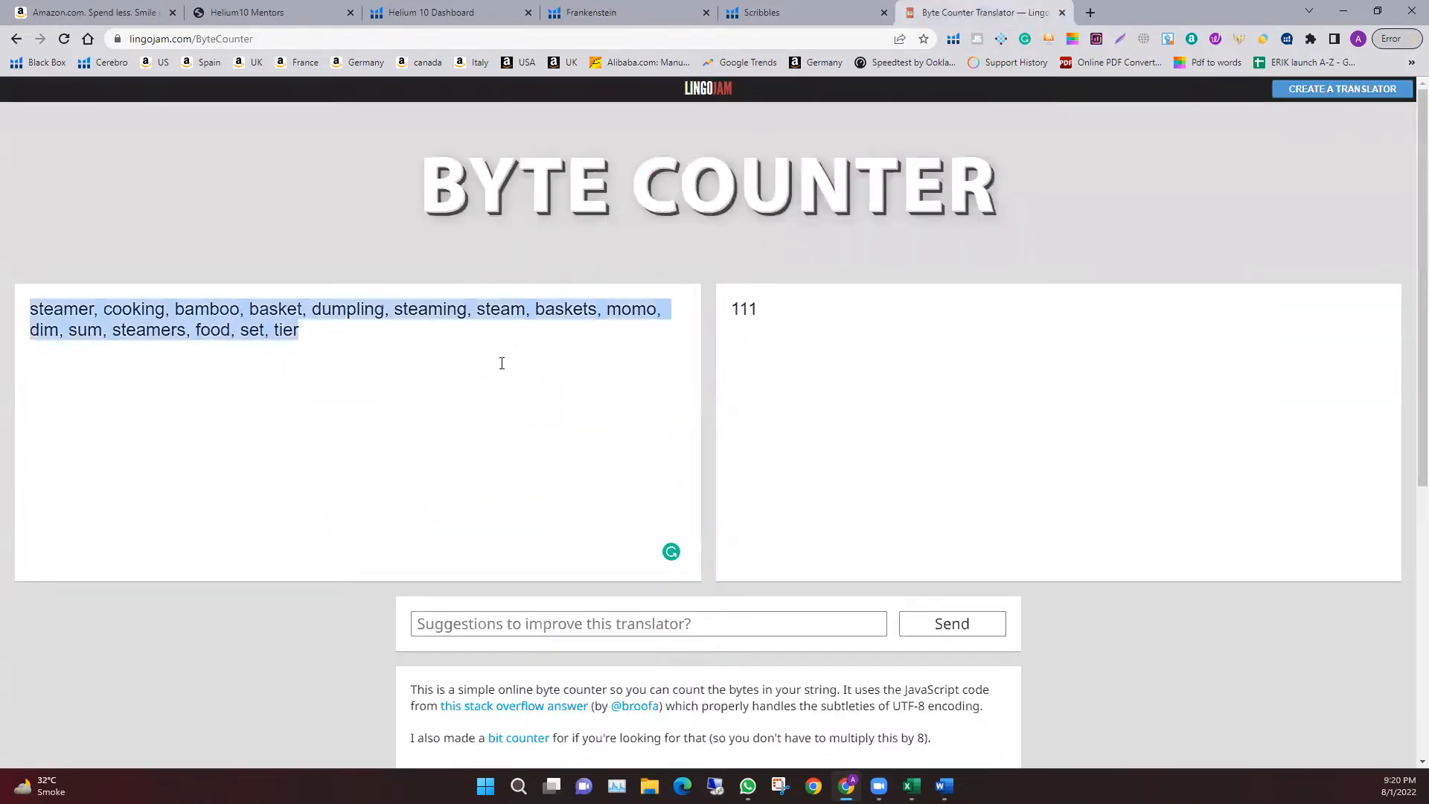
pyautogui.hotkey('ctrl', 'v')
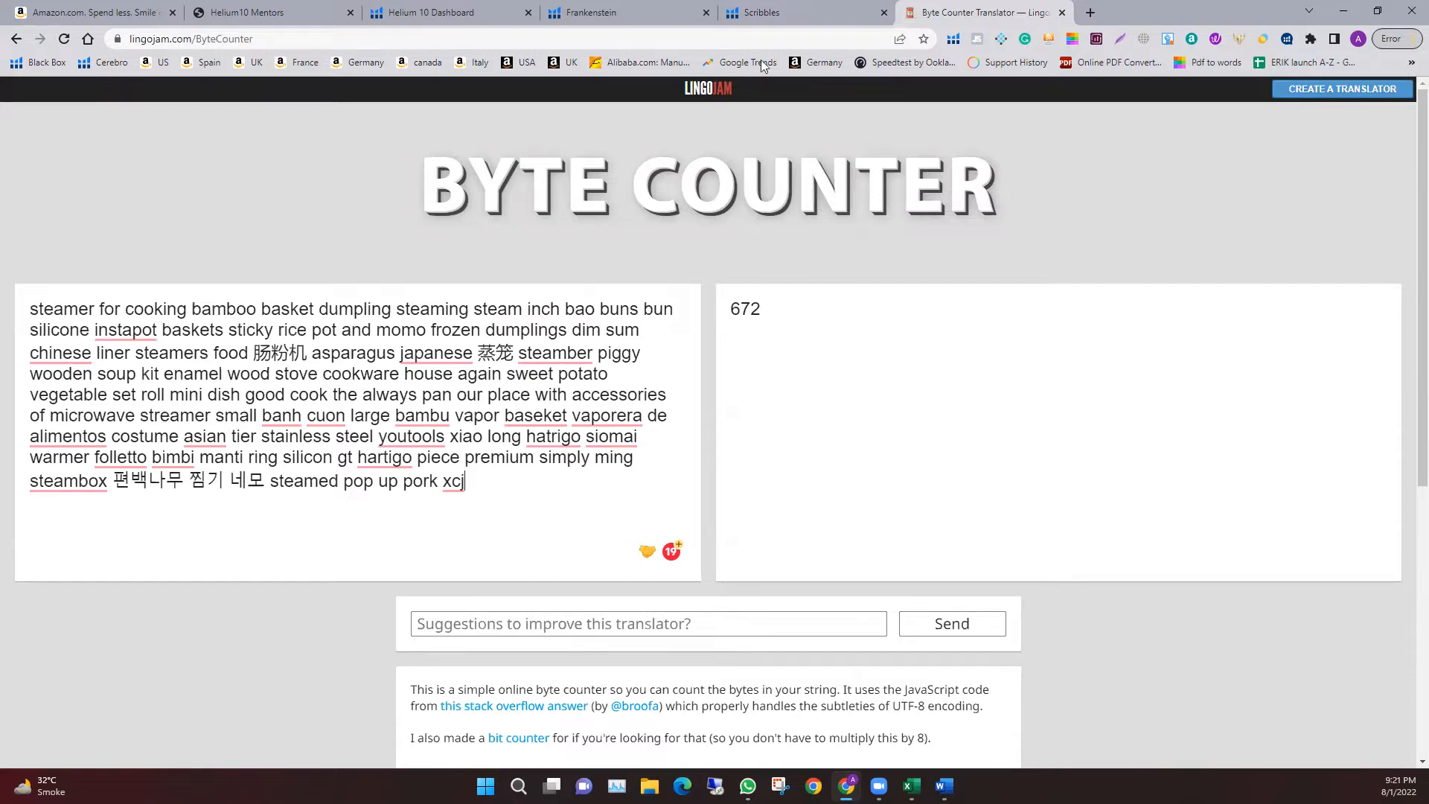
# Compare the keyword lists in Frankenstein and Scribbles with the text in the byte counter
pyautogui.click(630, 9)
pyautogui.scroll(4, 547, 278)
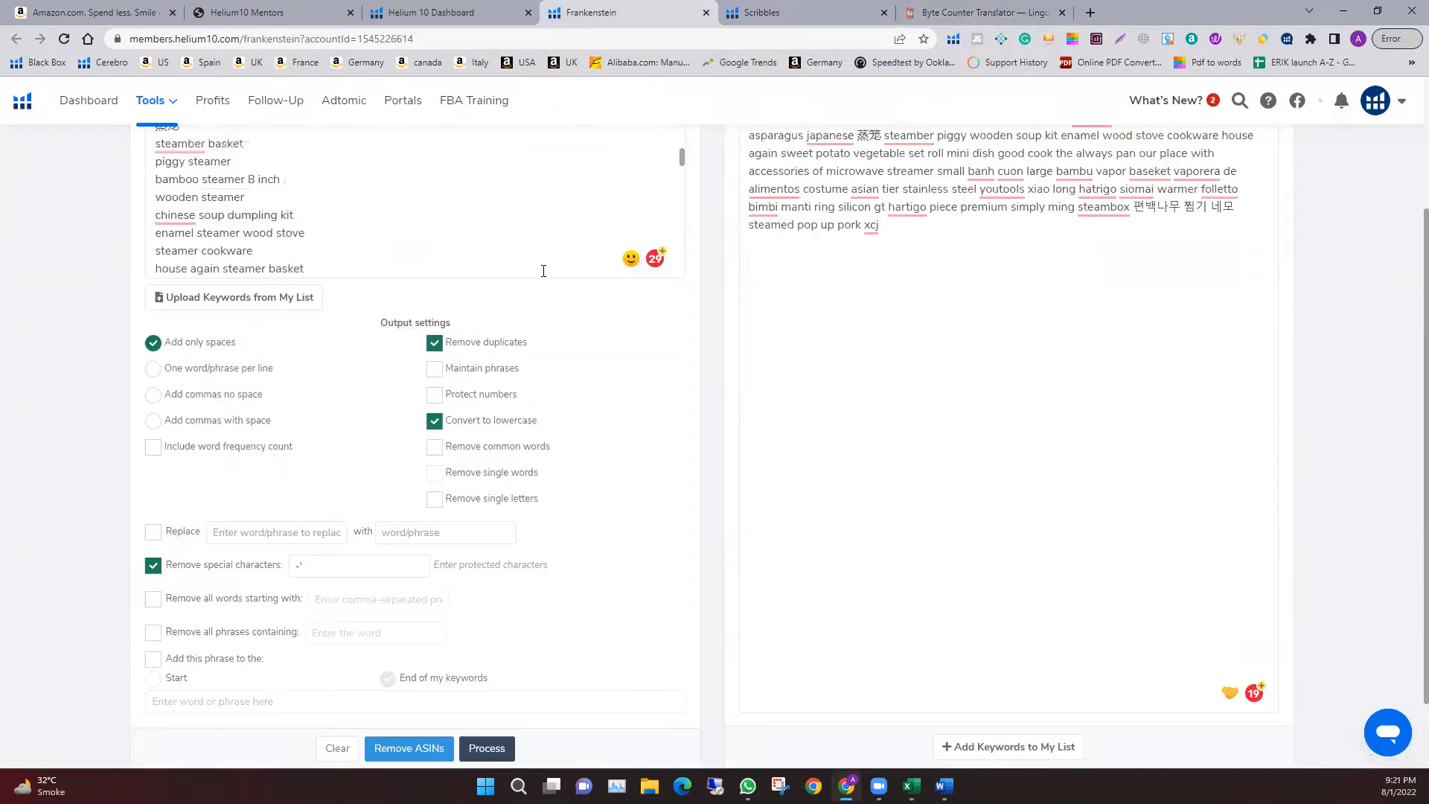
pyautogui.click(795, 11)
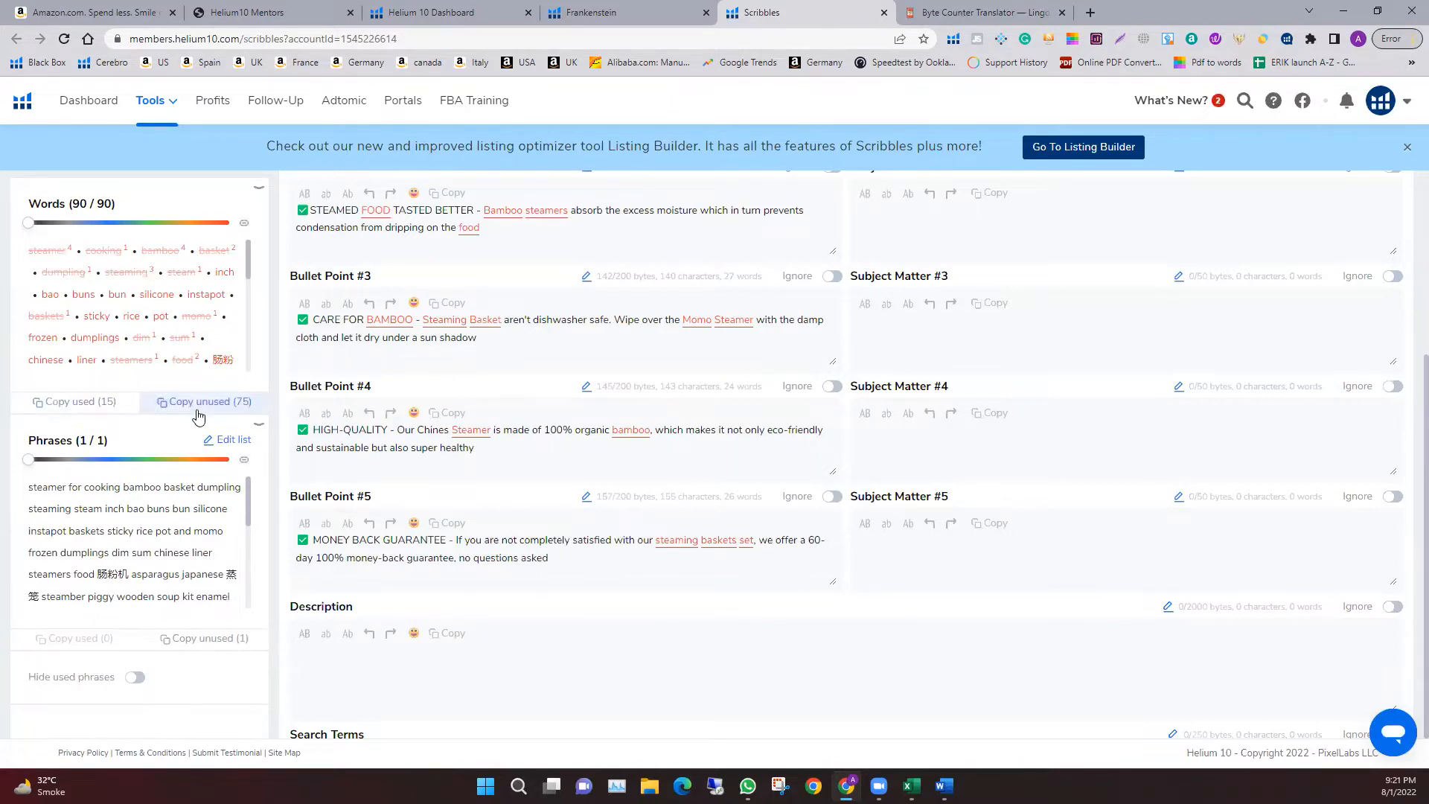
pyautogui.scroll(-5, 201, 529)
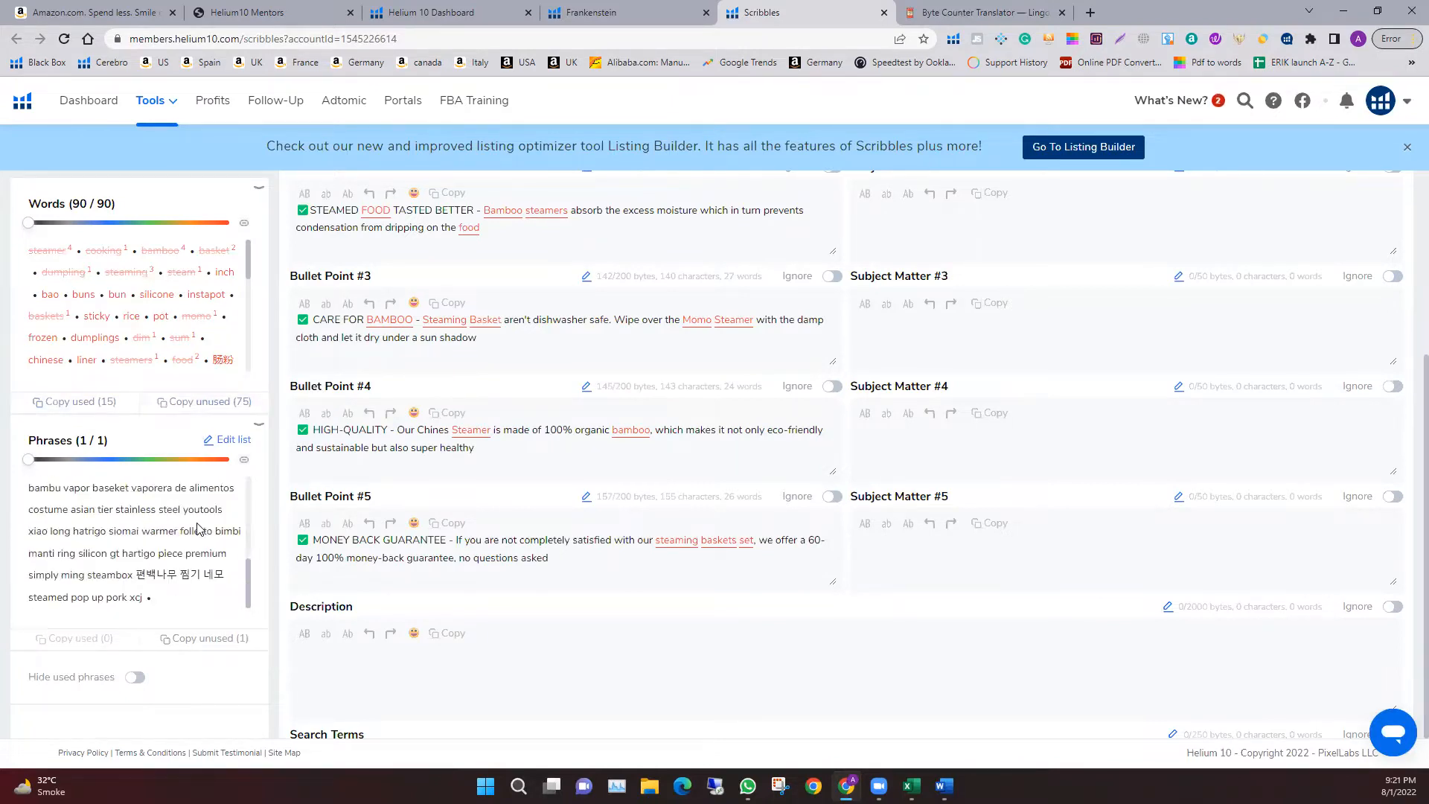
pyautogui.click(644, 11)
pyautogui.click(903, 9)
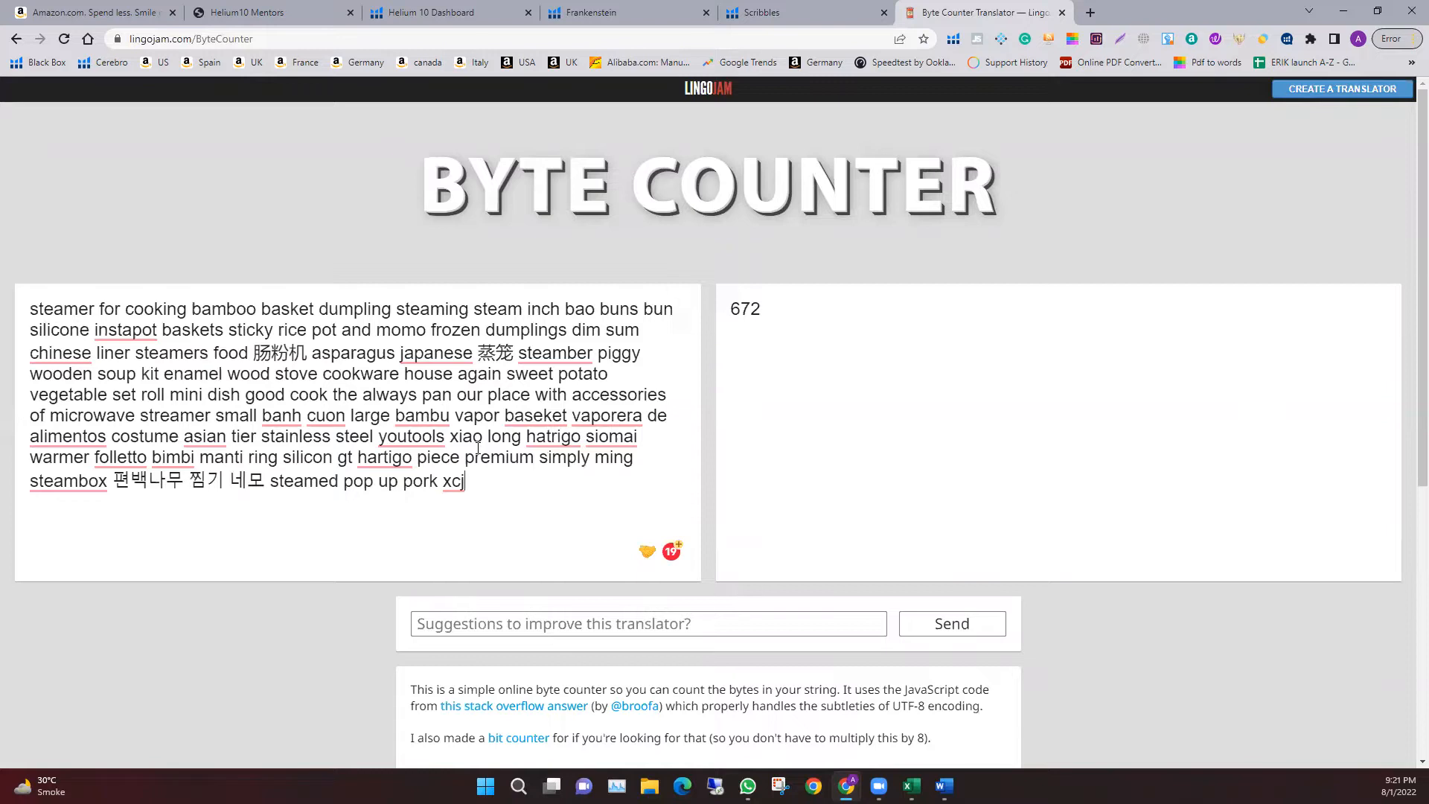
pyautogui.click(791, 12)
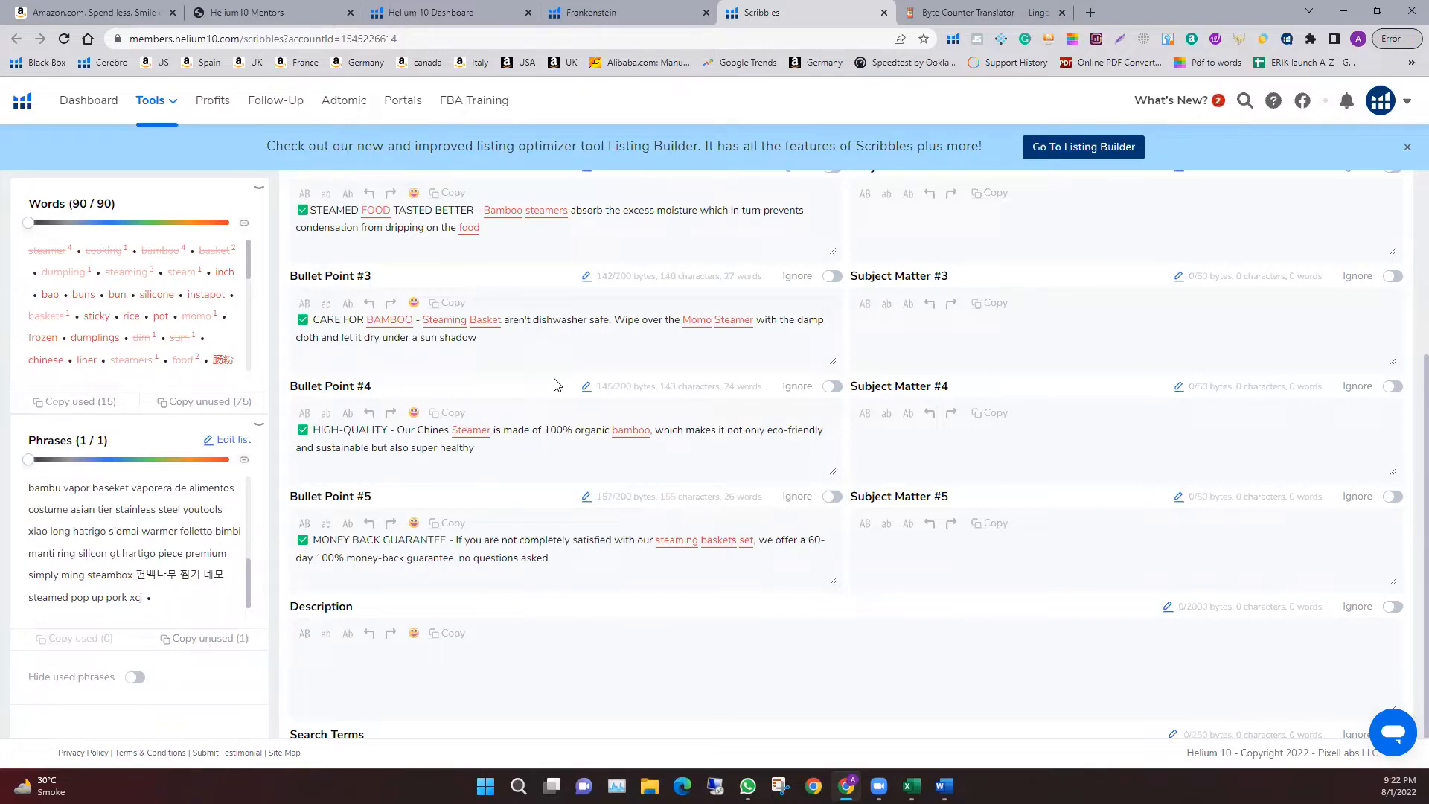
pyautogui.scroll(1, 398, 408)
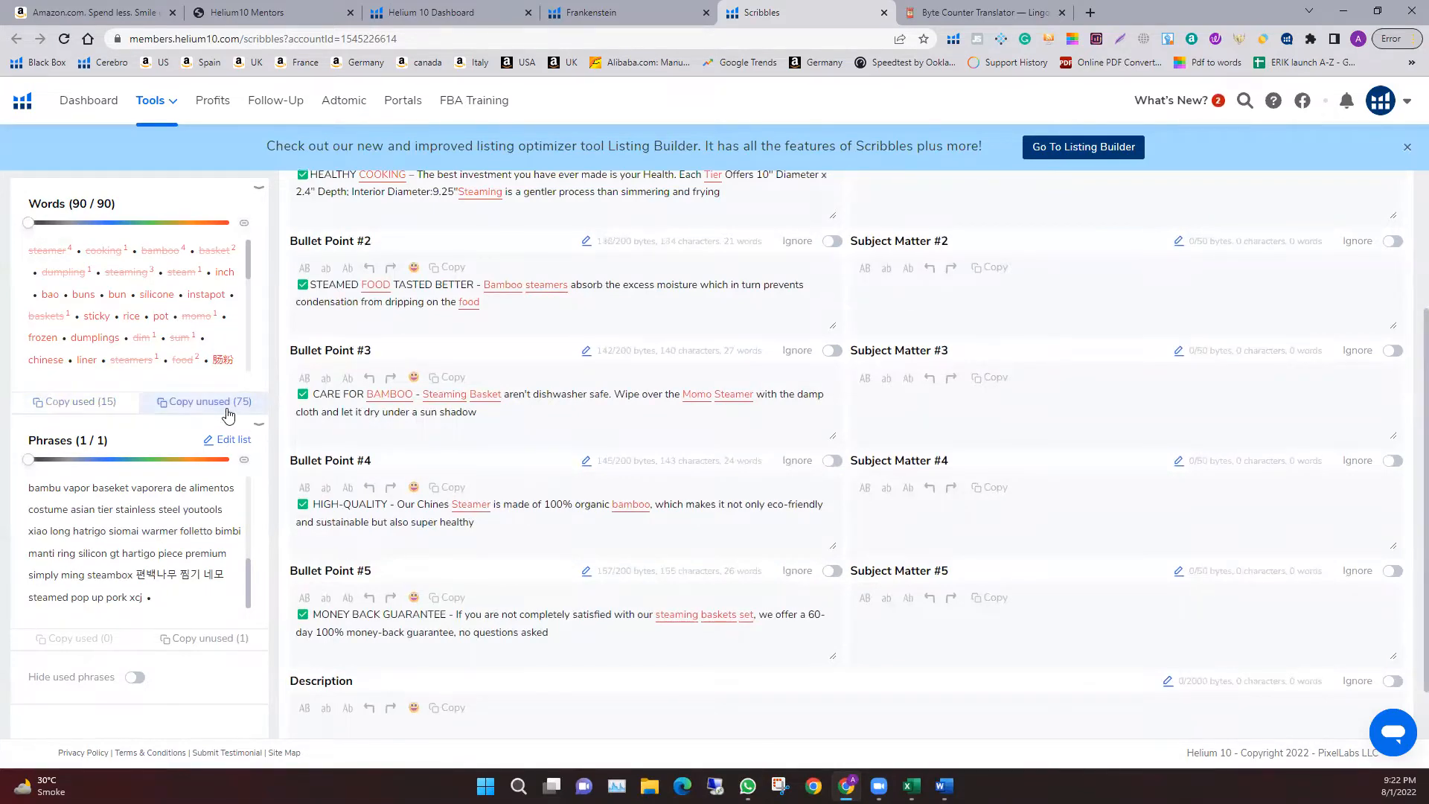
pyautogui.click(975, 13)
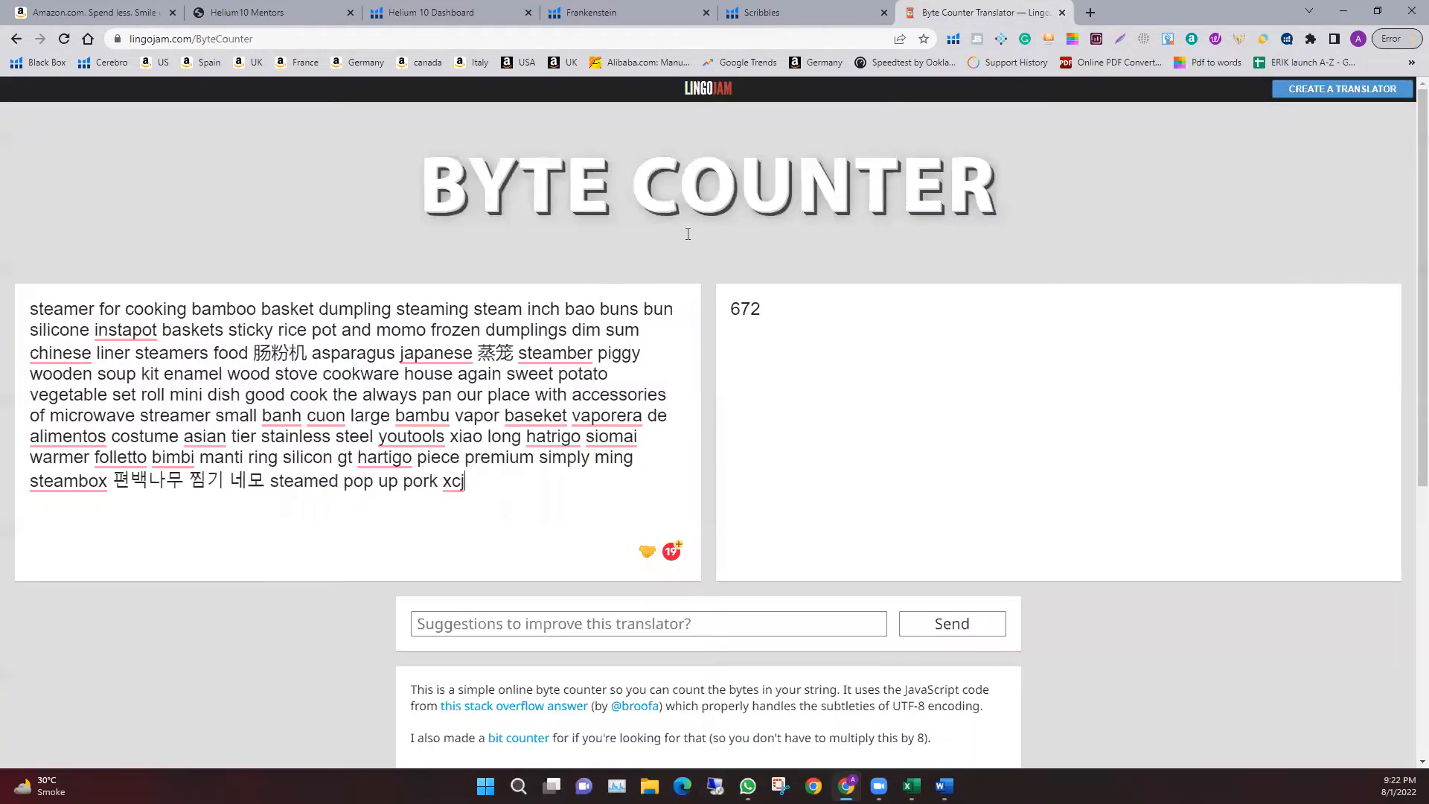
pyautogui.click(605, 12)
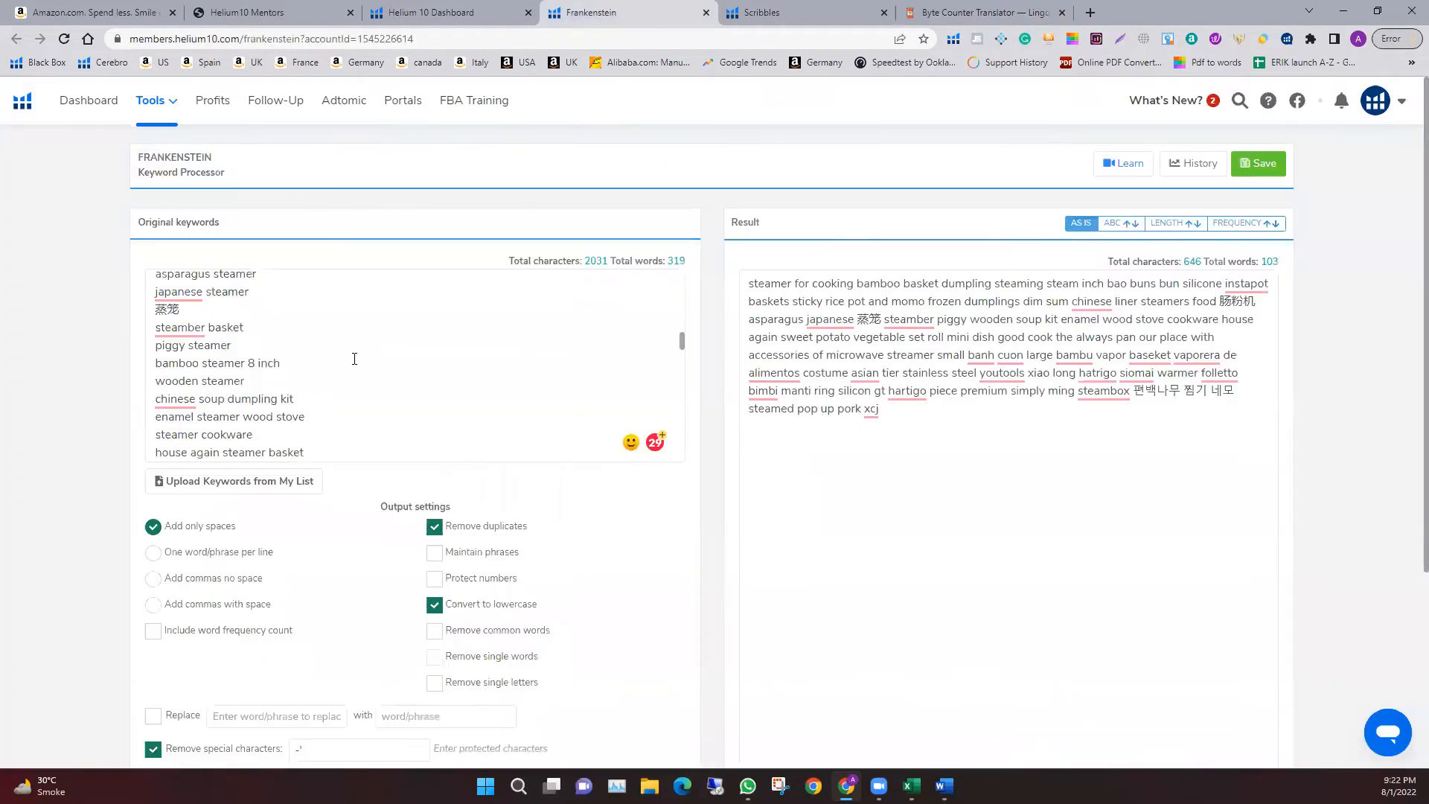
pyautogui.click(975, 12)
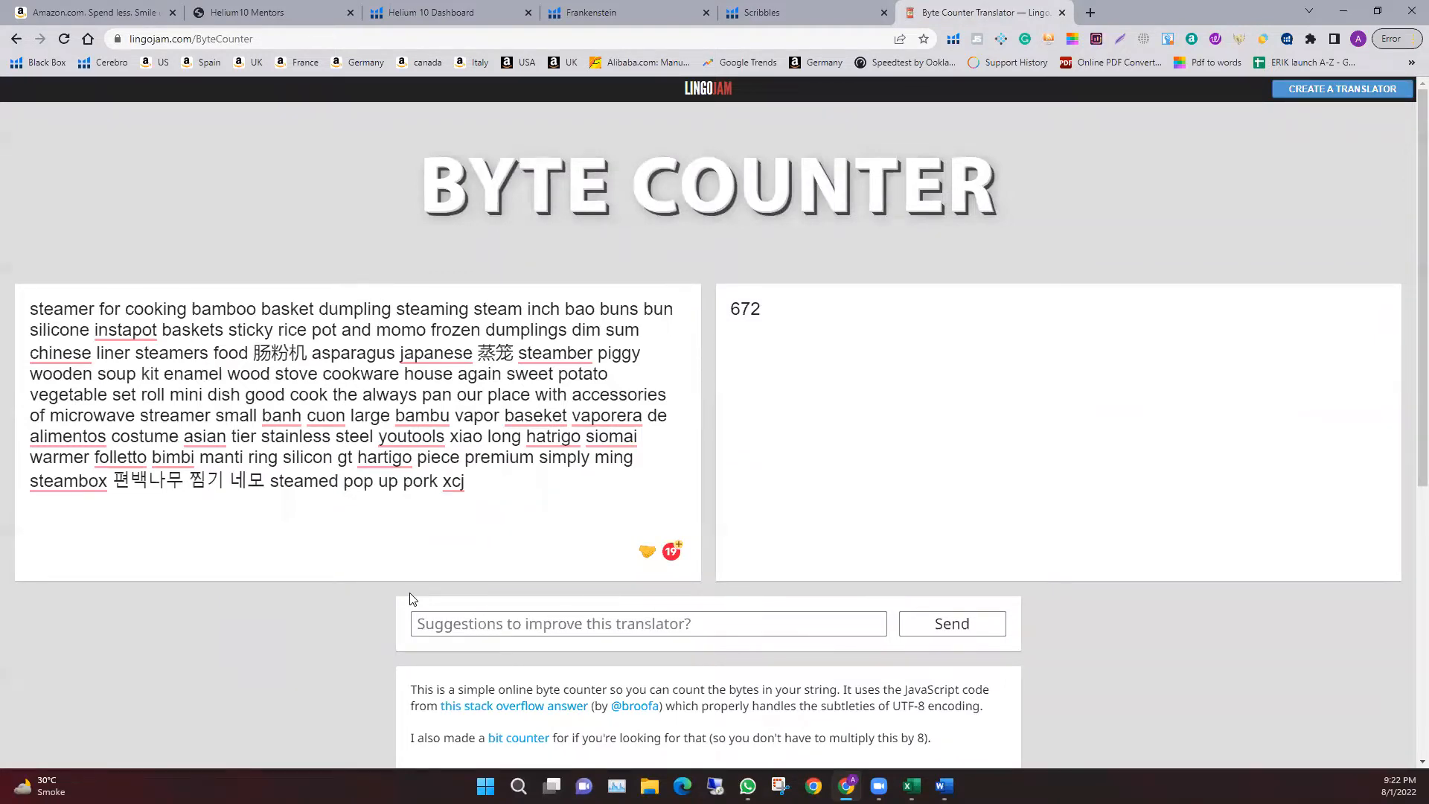
# Delete "pop up pork xcj" and the Korean words after "steambox" from the byte counter text
pyautogui.moveTo(467, 482); pyautogui.dragTo(348, 487)
pyautogui.press('BackSpace')
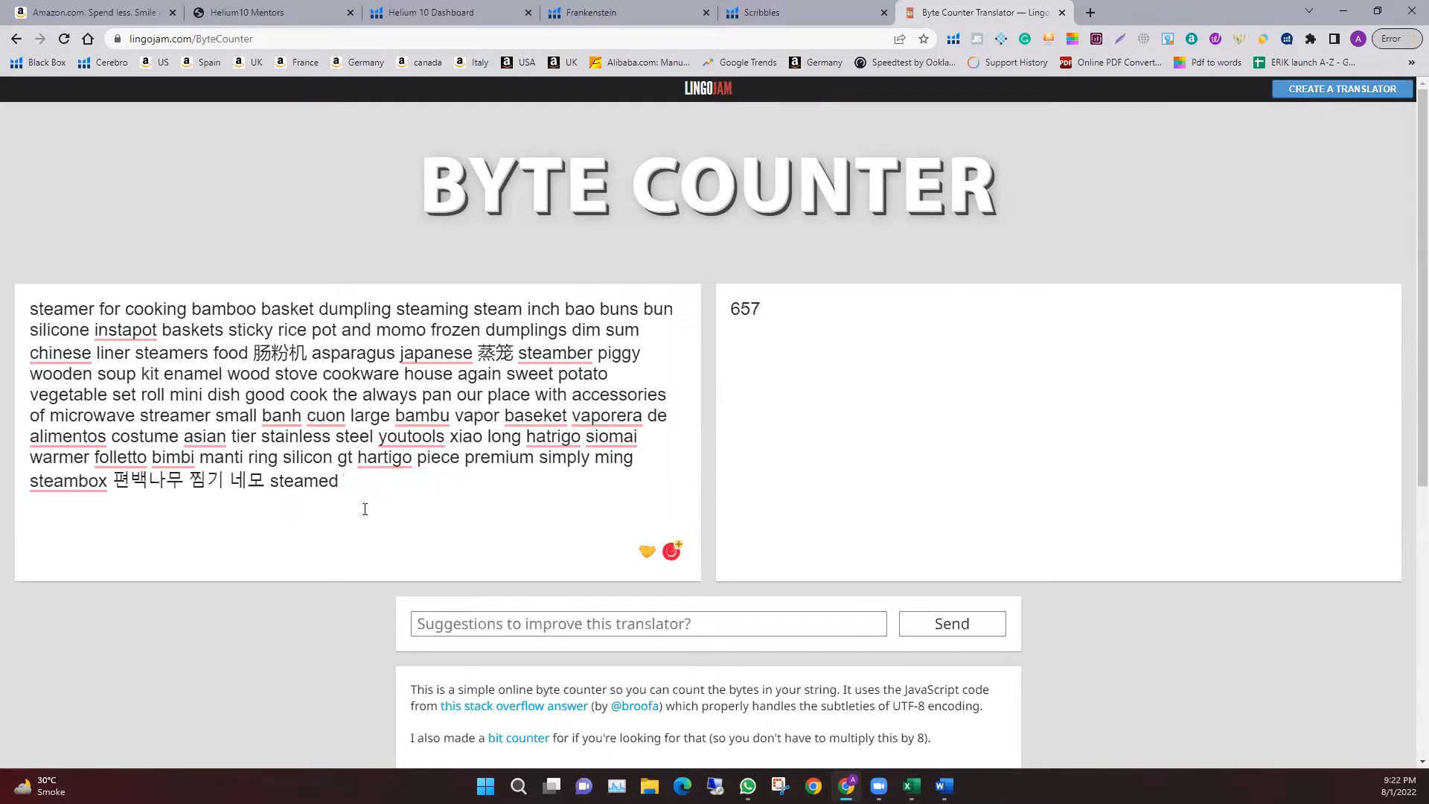
pyautogui.moveTo(265, 480); pyautogui.dragTo(119, 480)
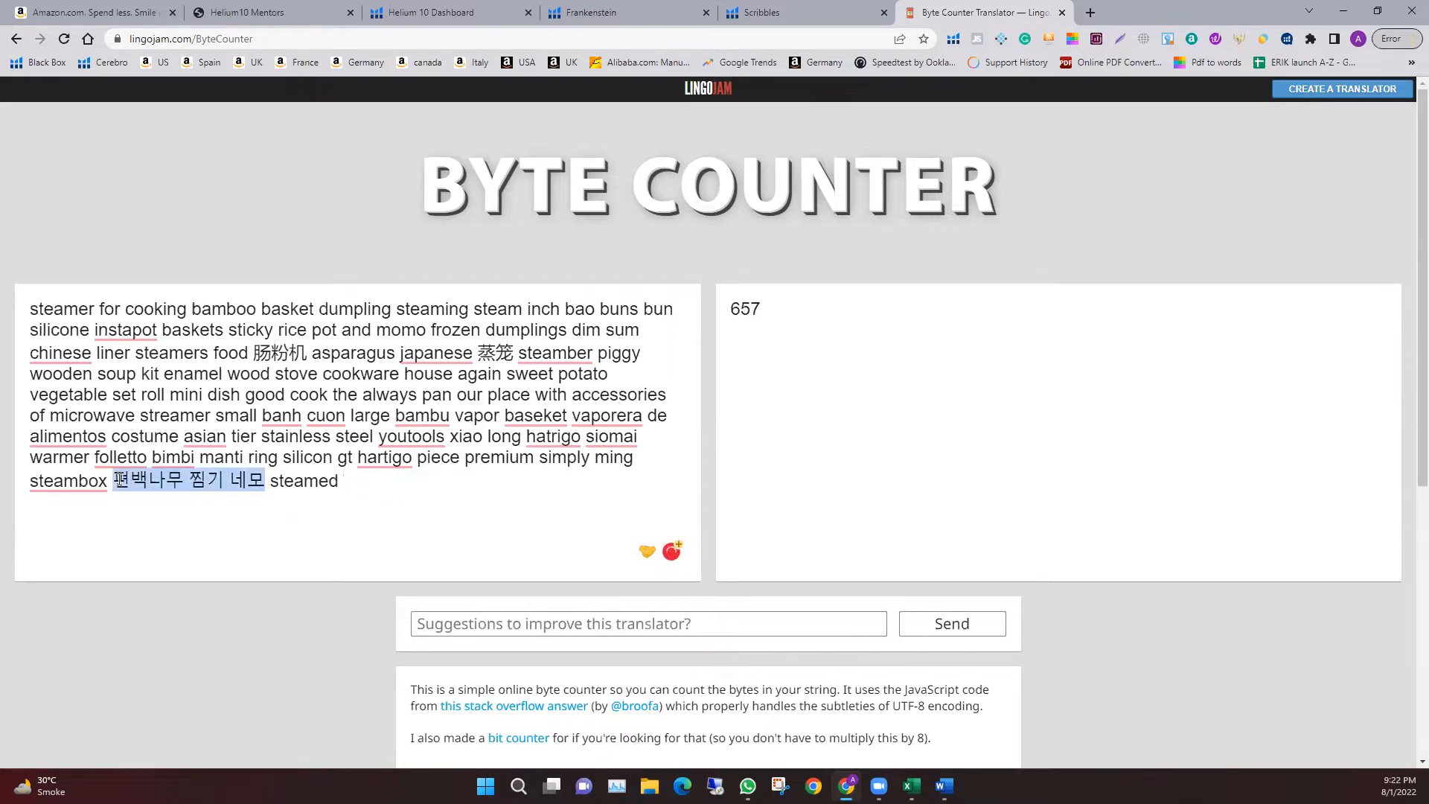
pyautogui.click(157, 515)
pyautogui.moveTo(113, 481); pyautogui.dragTo(262, 480)
pyautogui.press('BackSpace')
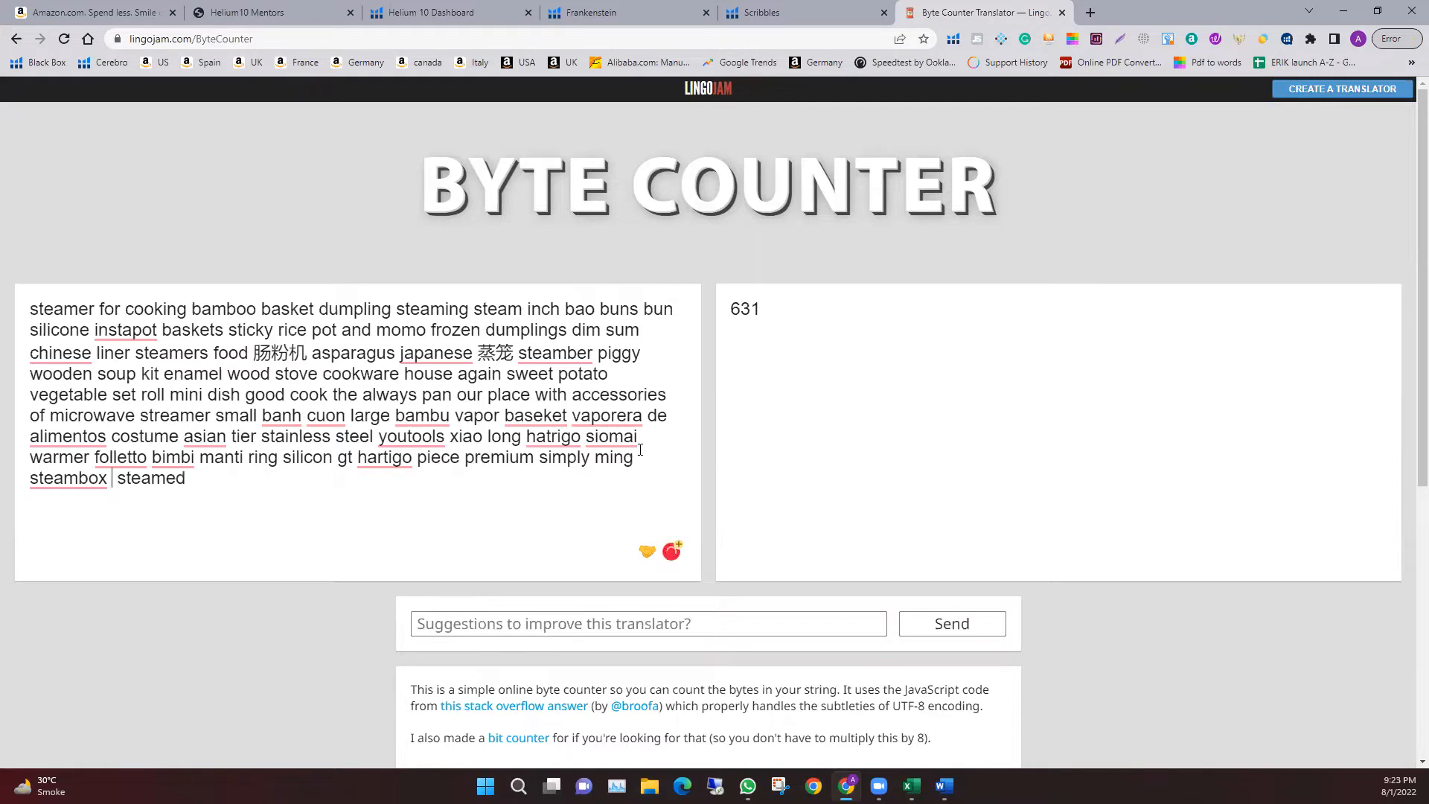
# Remove "hatrigo siomai", the Chinese term 蒸笼 and "japanese" from the byte counter's keyword text
pyautogui.moveTo(648, 441); pyautogui.dragTo(525, 443)
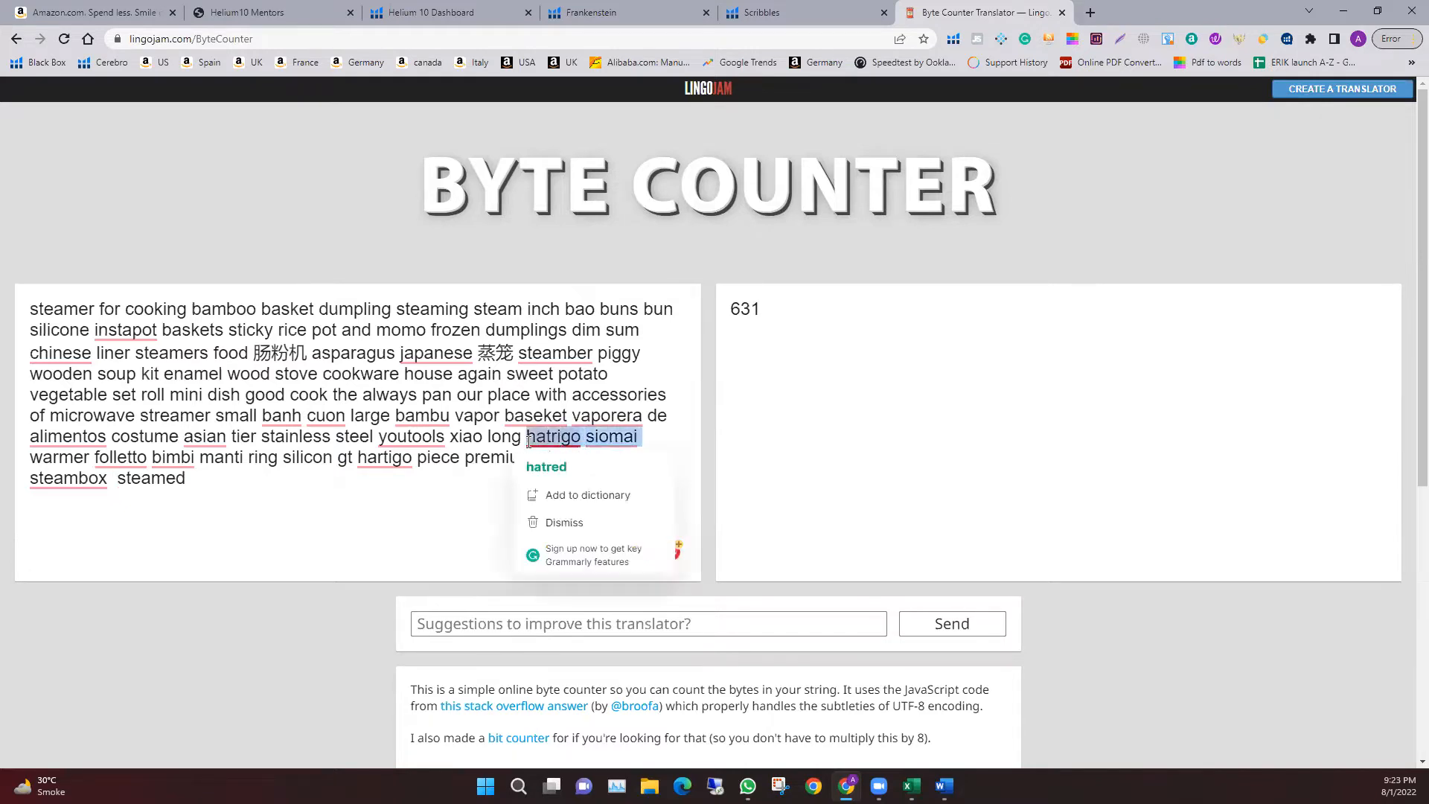
pyautogui.press('BackSpace')
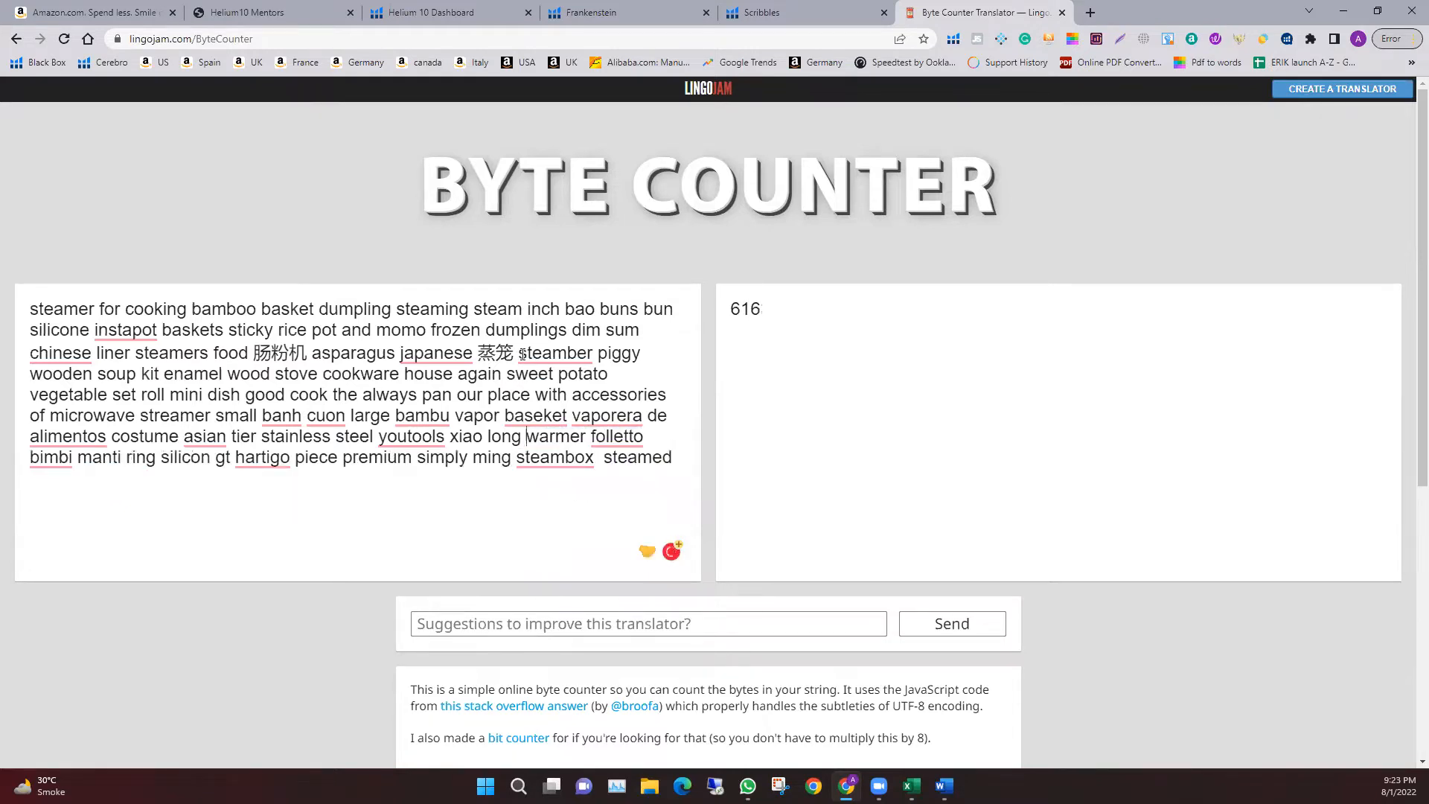
pyautogui.moveTo(519, 353); pyautogui.dragTo(478, 353)
pyautogui.press('BackSpace')
pyautogui.doubleClick(435, 353)
pyautogui.press('BackSpace')
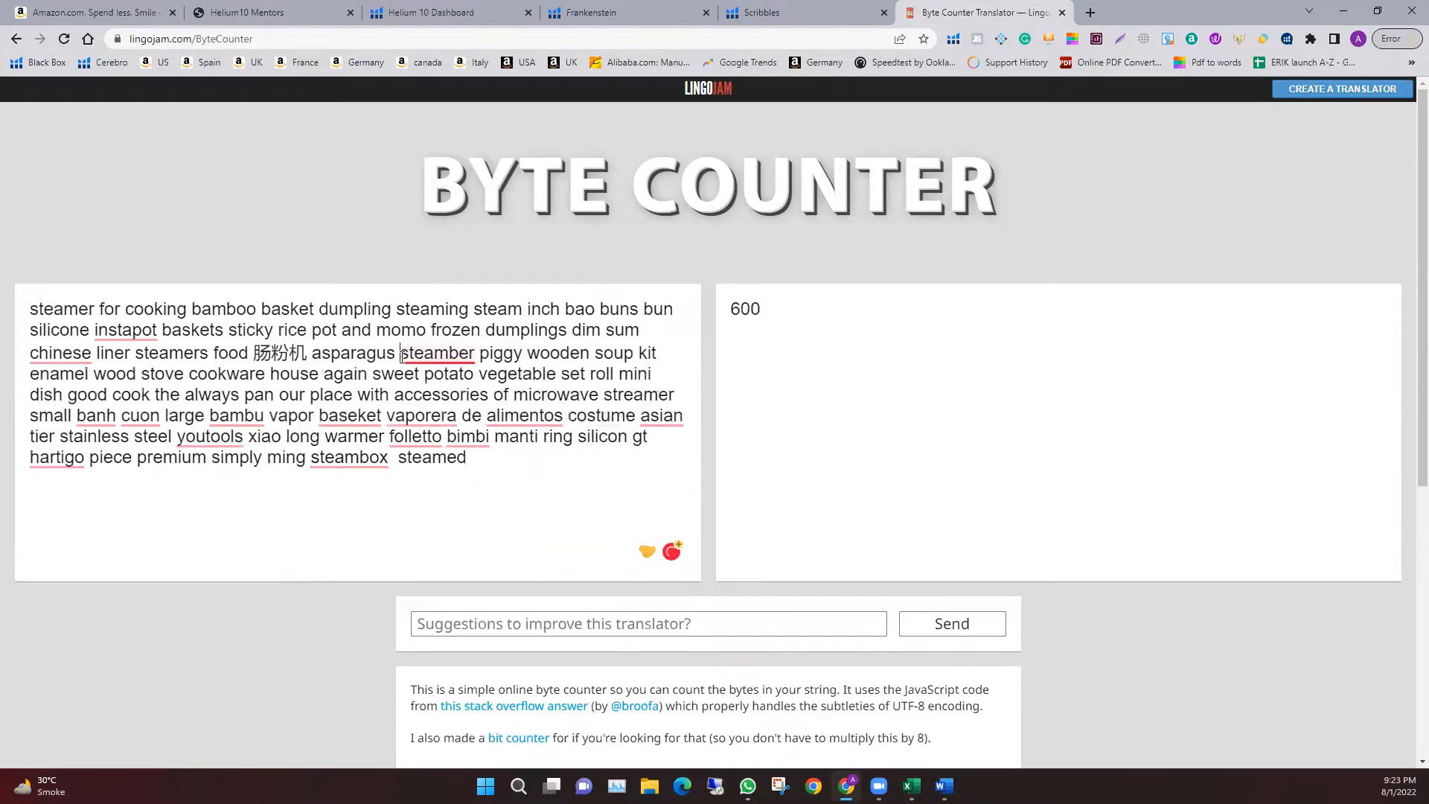
# Remove "asparagus" and the Chinese term 肠粉机 from the keyword text
pyautogui.doubleClick(355, 352)
pyautogui.press('BackSpace')
pyautogui.doubleClick(277, 353)
pyautogui.click(273, 353)
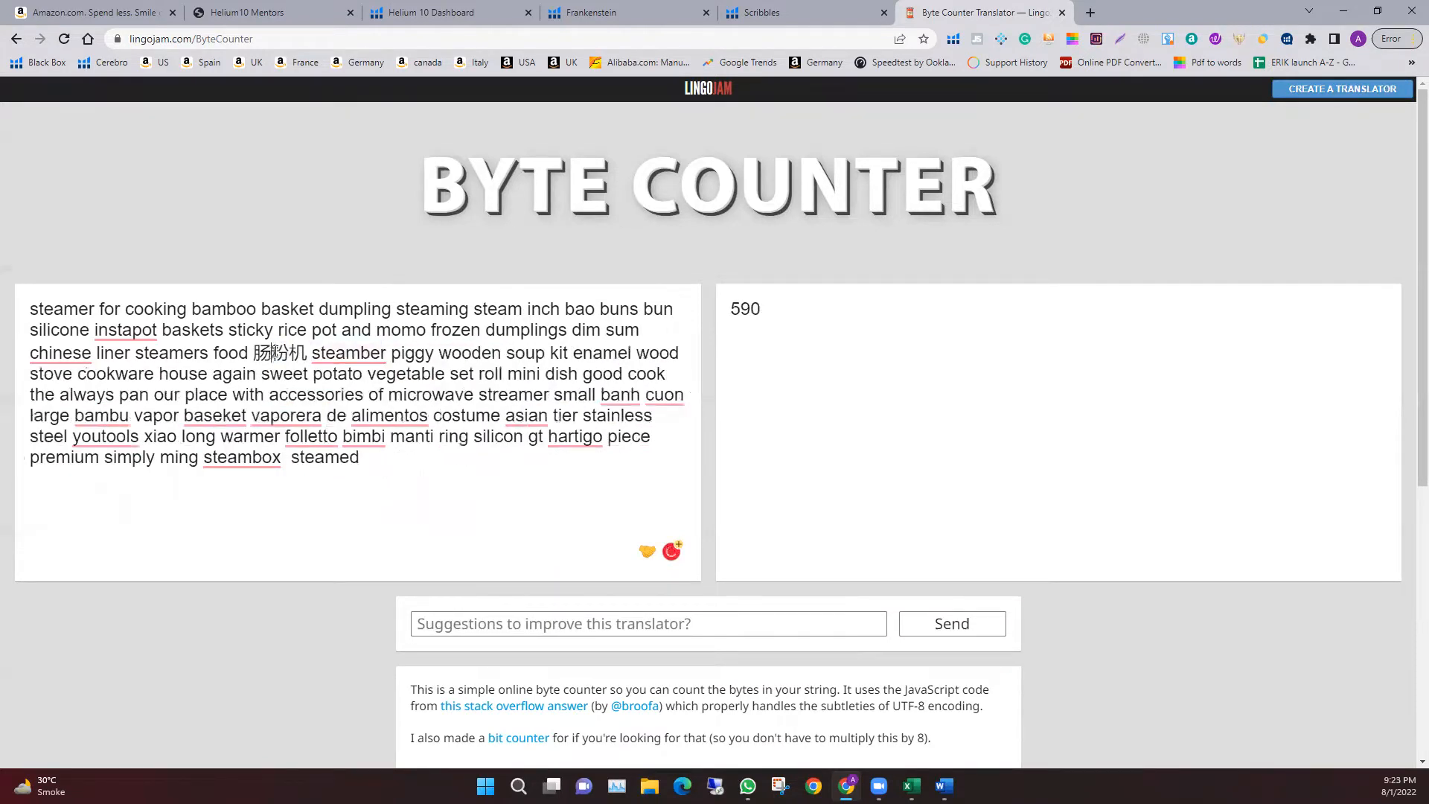
pyautogui.moveTo(307, 350); pyautogui.dragTo(254, 351)
pyautogui.press('BackSpace')
# Delete "silicon gt hartigo piece premium simply ming" and the extra space between "ring" and "steambox"
pyautogui.moveTo(68, 351)
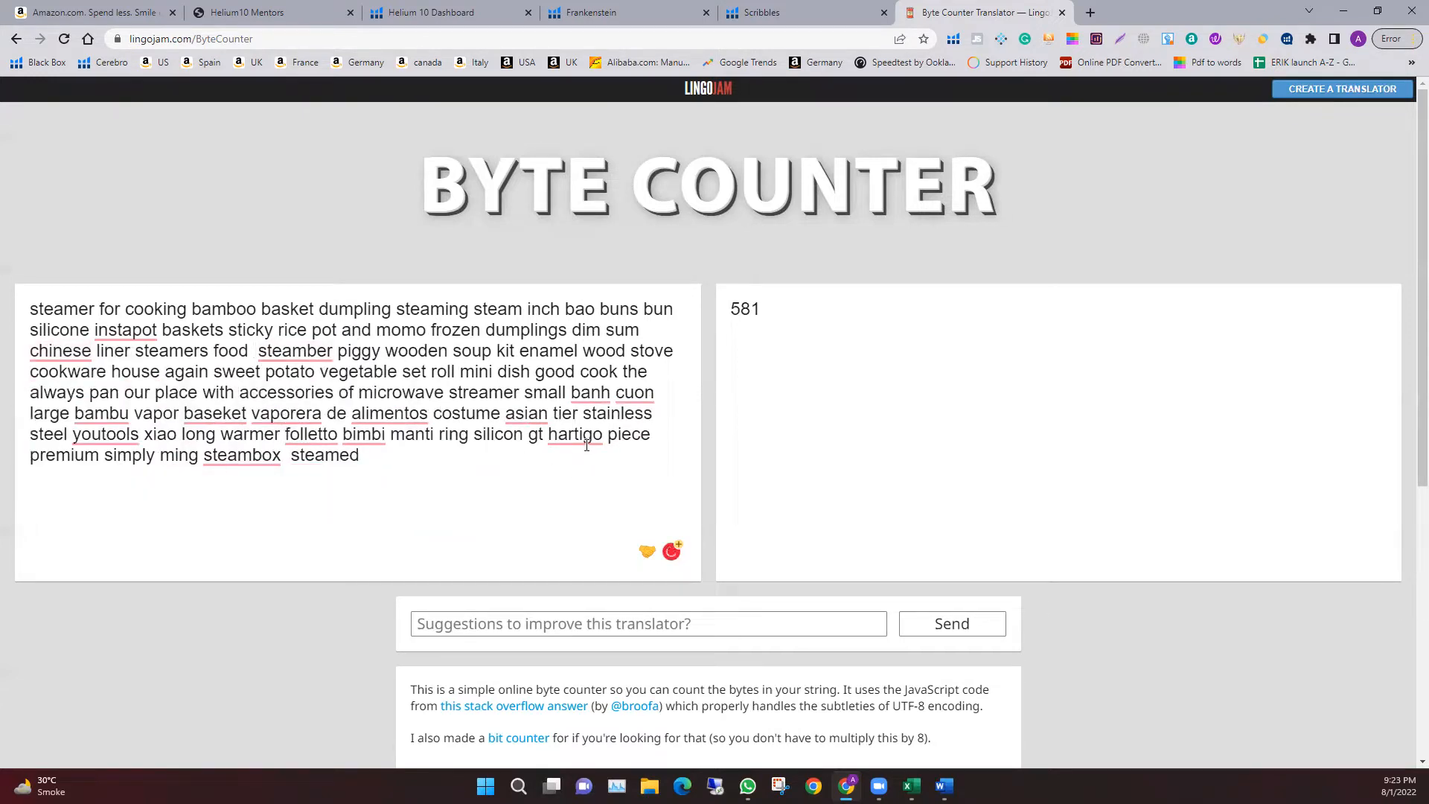
pyautogui.moveTo(588, 447)
pyautogui.hotkey('ctrl', 'a')
pyautogui.click(470, 473)
pyautogui.moveTo(200, 456); pyautogui.dragTo(475, 439)
pyautogui.press('BackSpace')
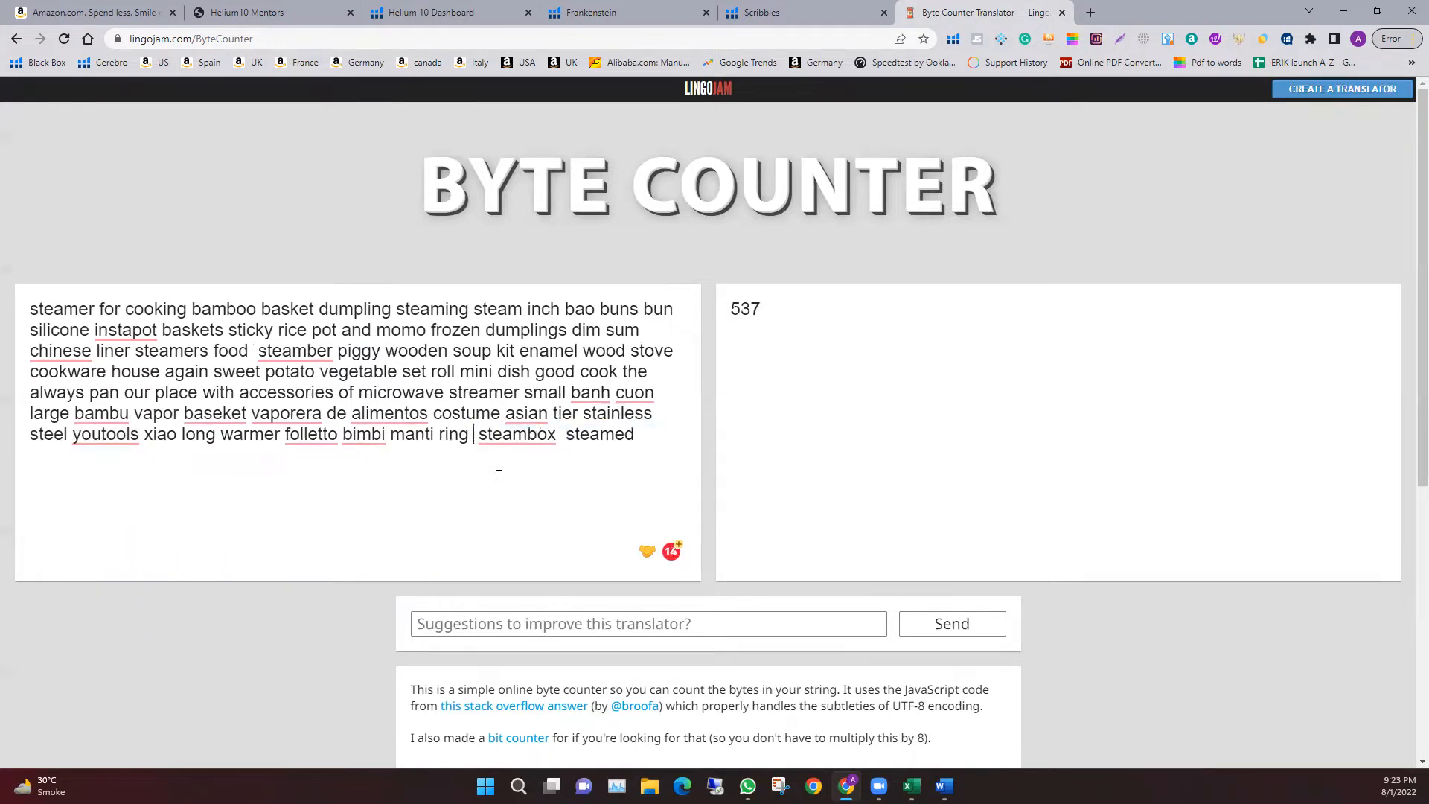
pyautogui.press('BackSpace')
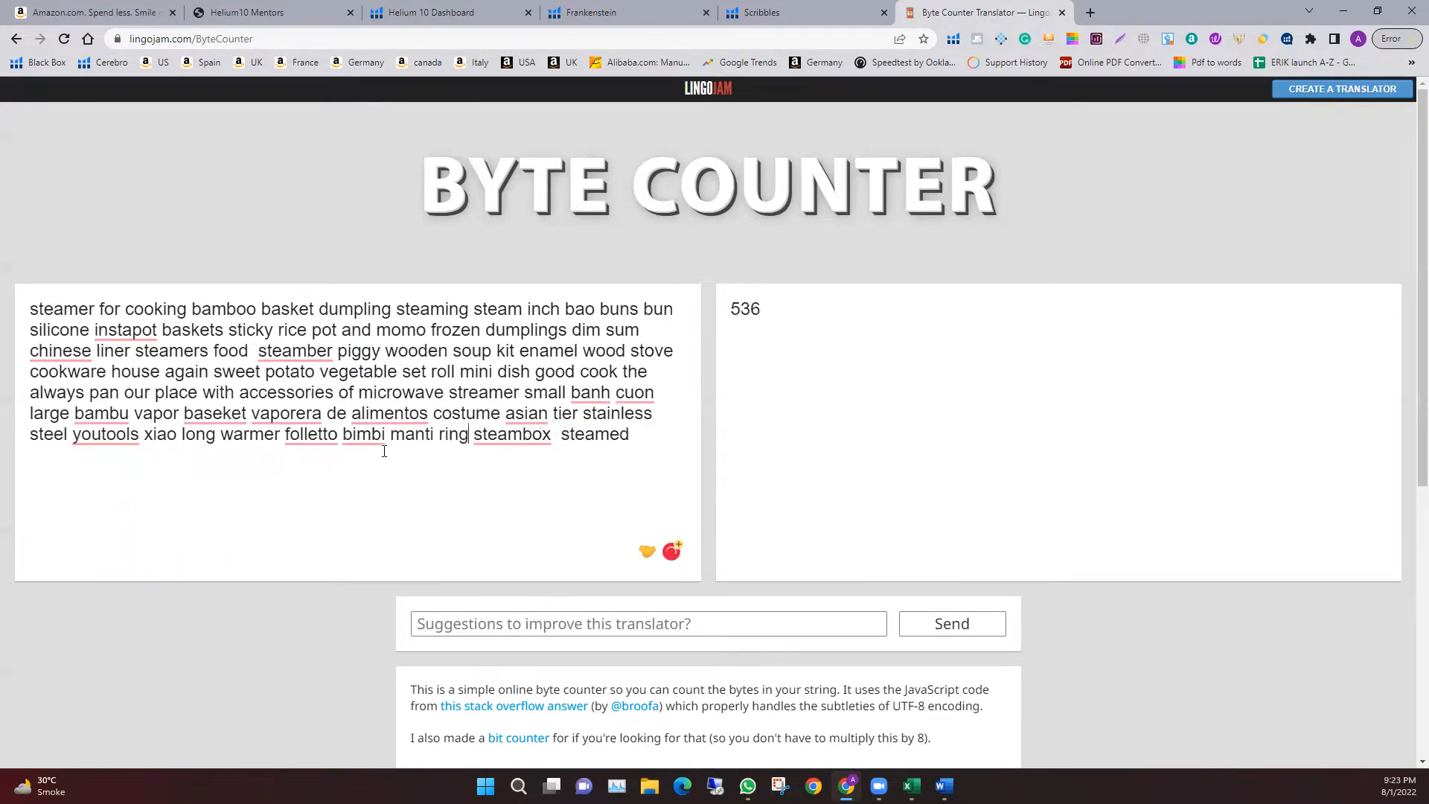
pyautogui.moveTo(355, 439)
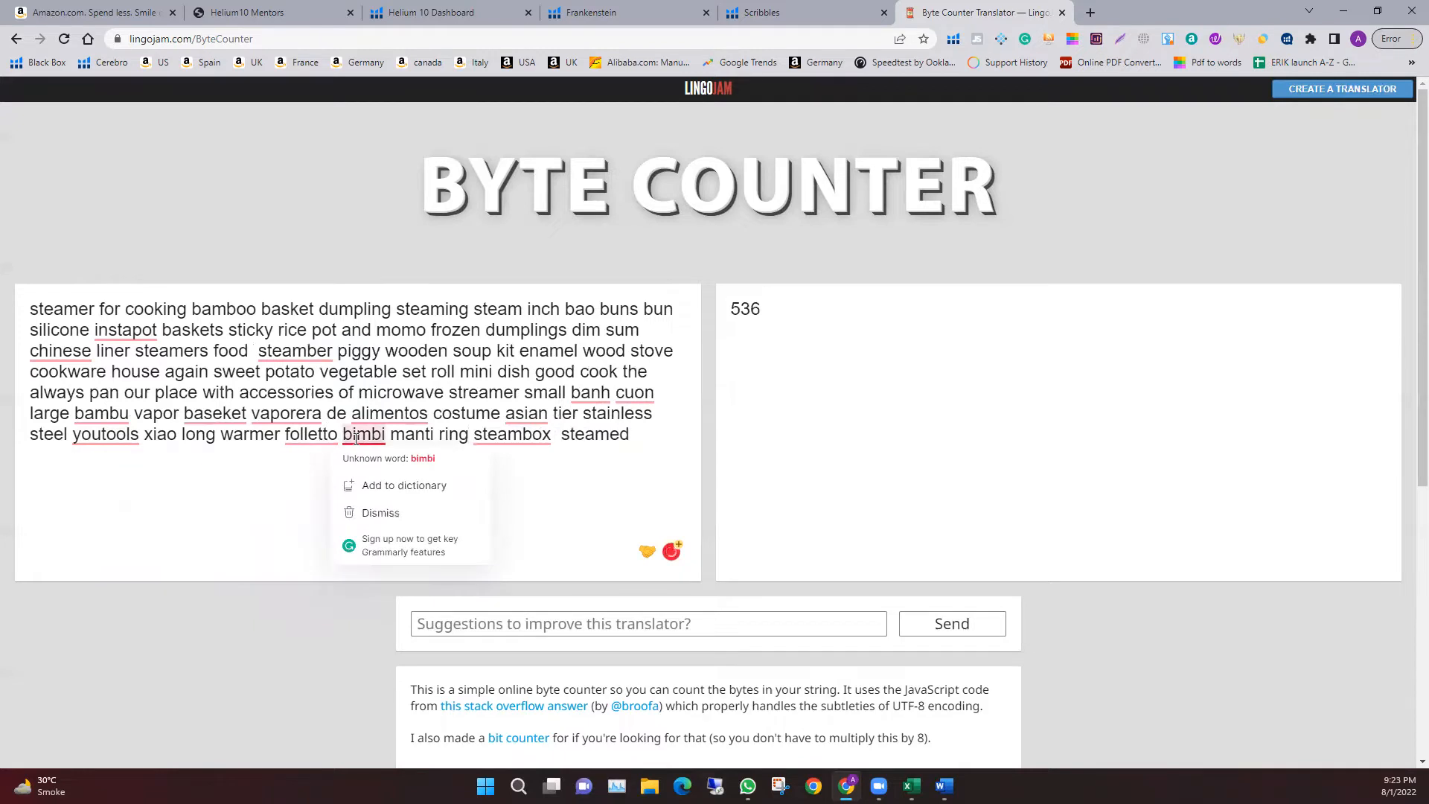
pyautogui.click(298, 478)
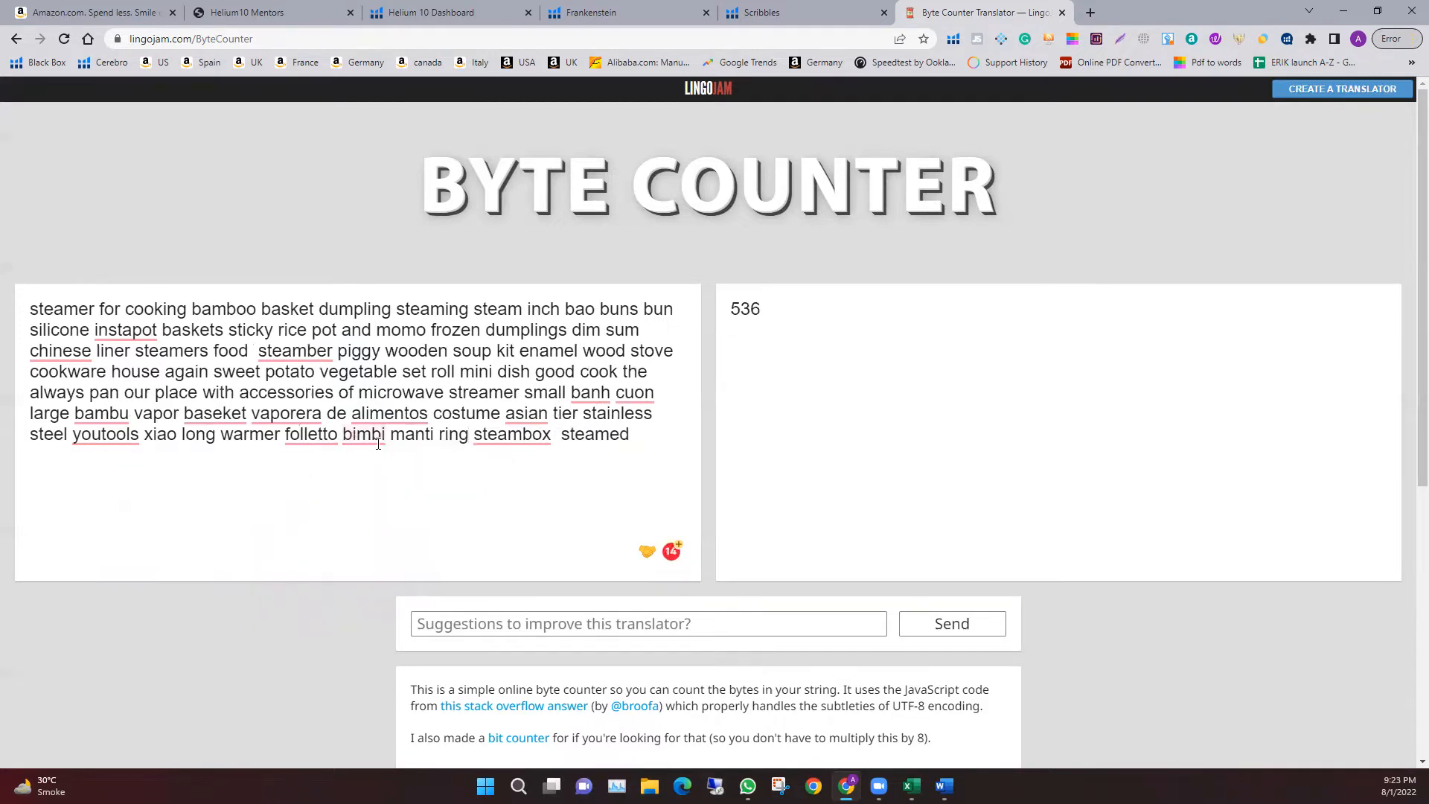
pyautogui.click(238, 463)
pyautogui.moveTo(177, 434); pyautogui.dragTo(181, 394)
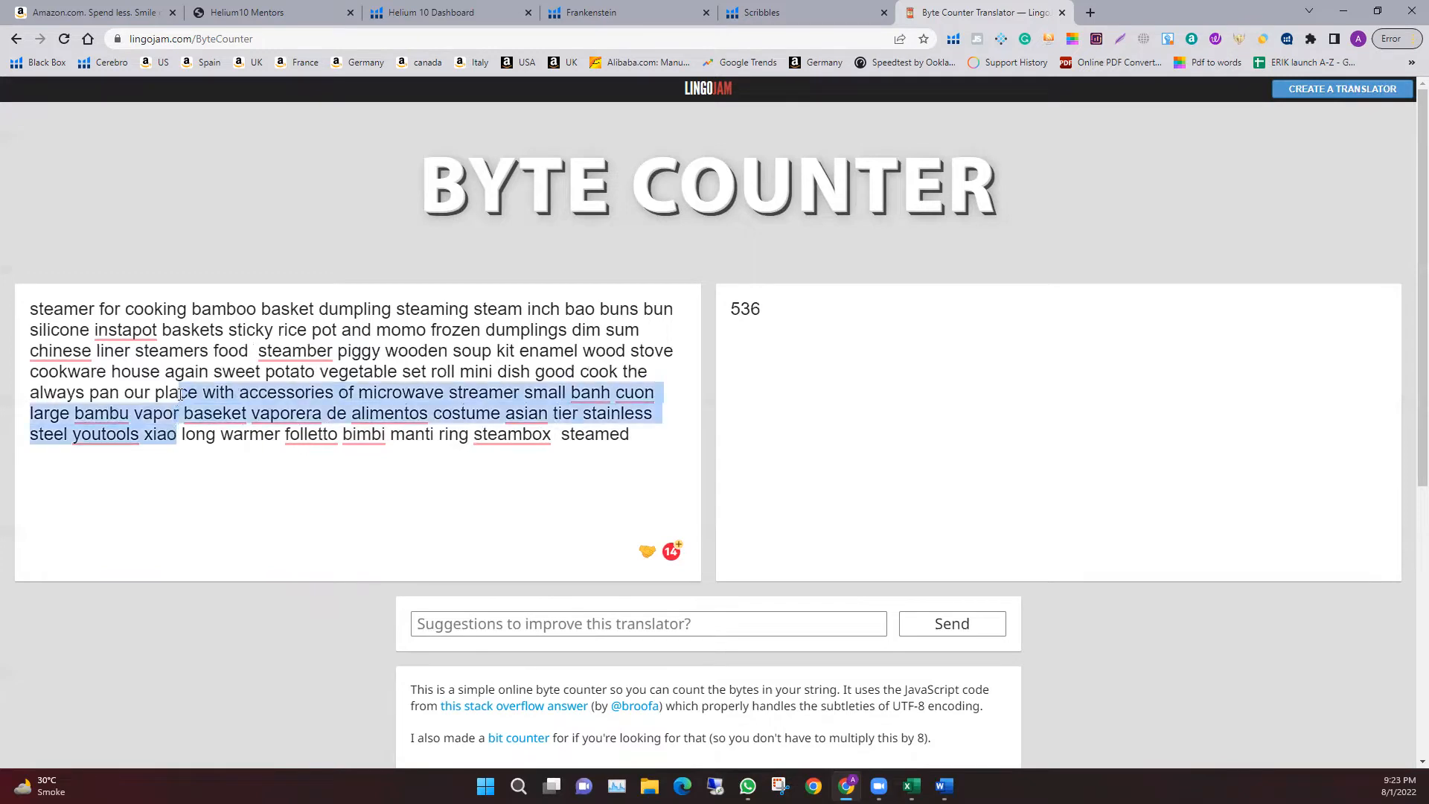
pyautogui.click(185, 439)
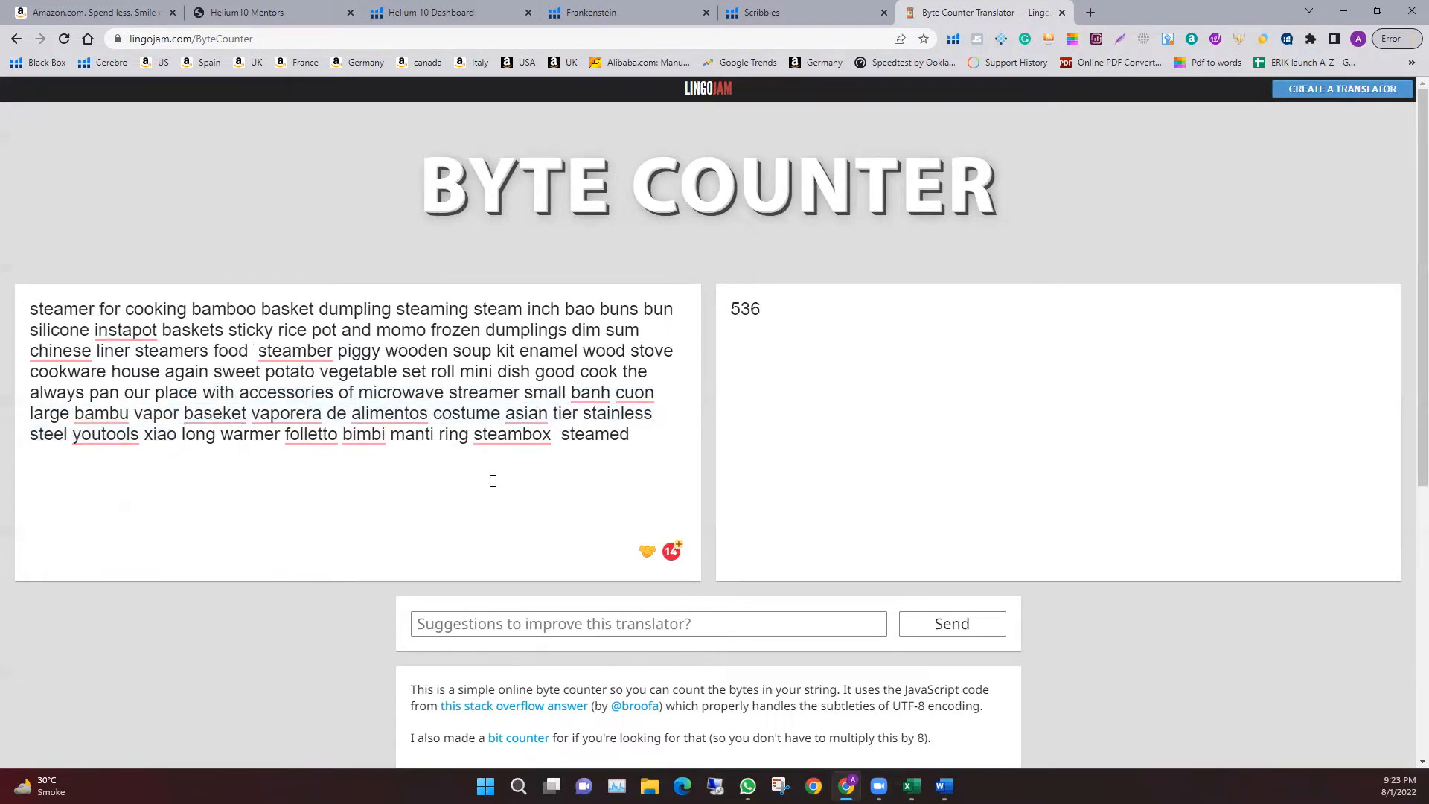
pyautogui.click(532, 415)
# Copy the used words from the Words list in Scribbles and replace the byte counter text with them
pyautogui.click(774, 14)
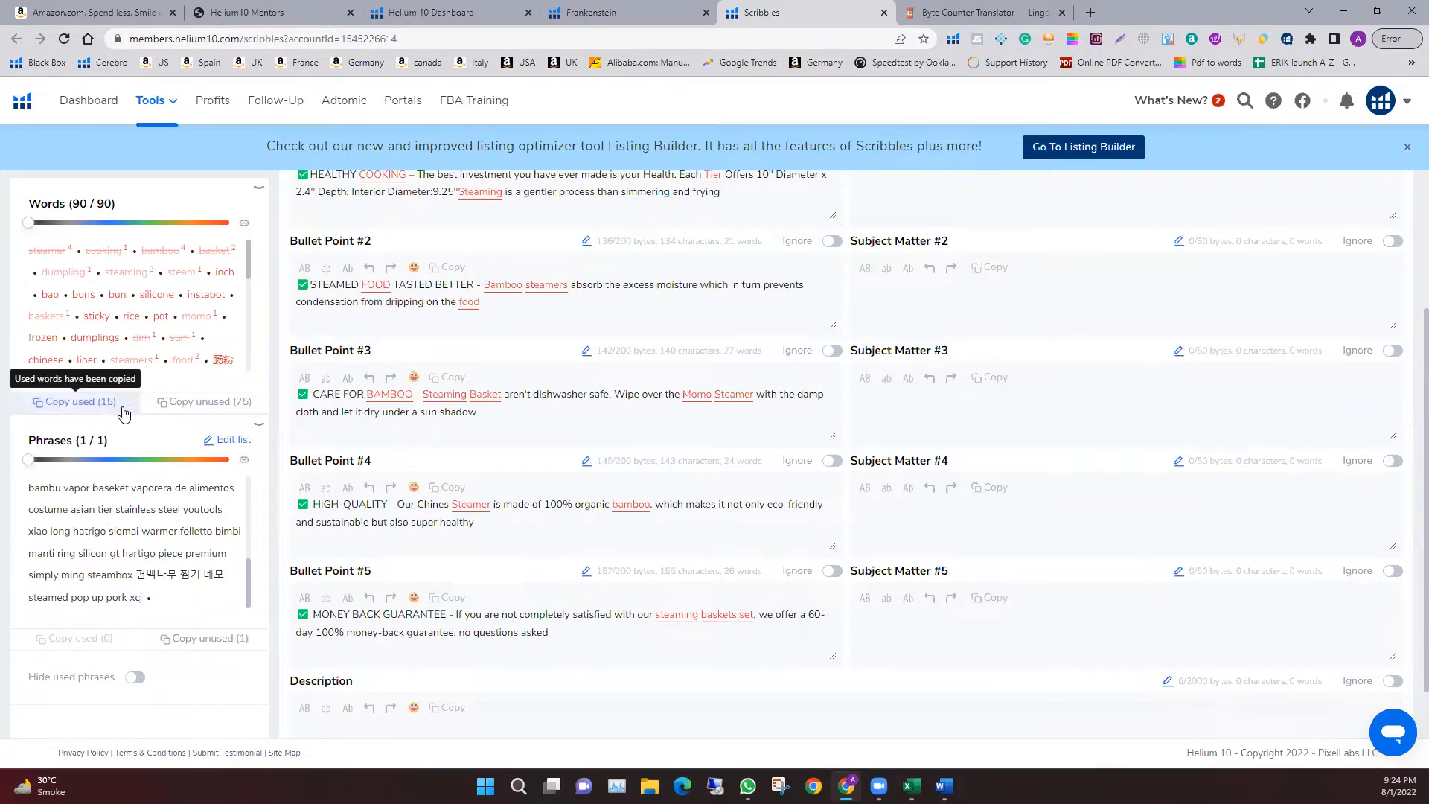
pyautogui.click(960, 12)
pyautogui.tripleClick(439, 336)
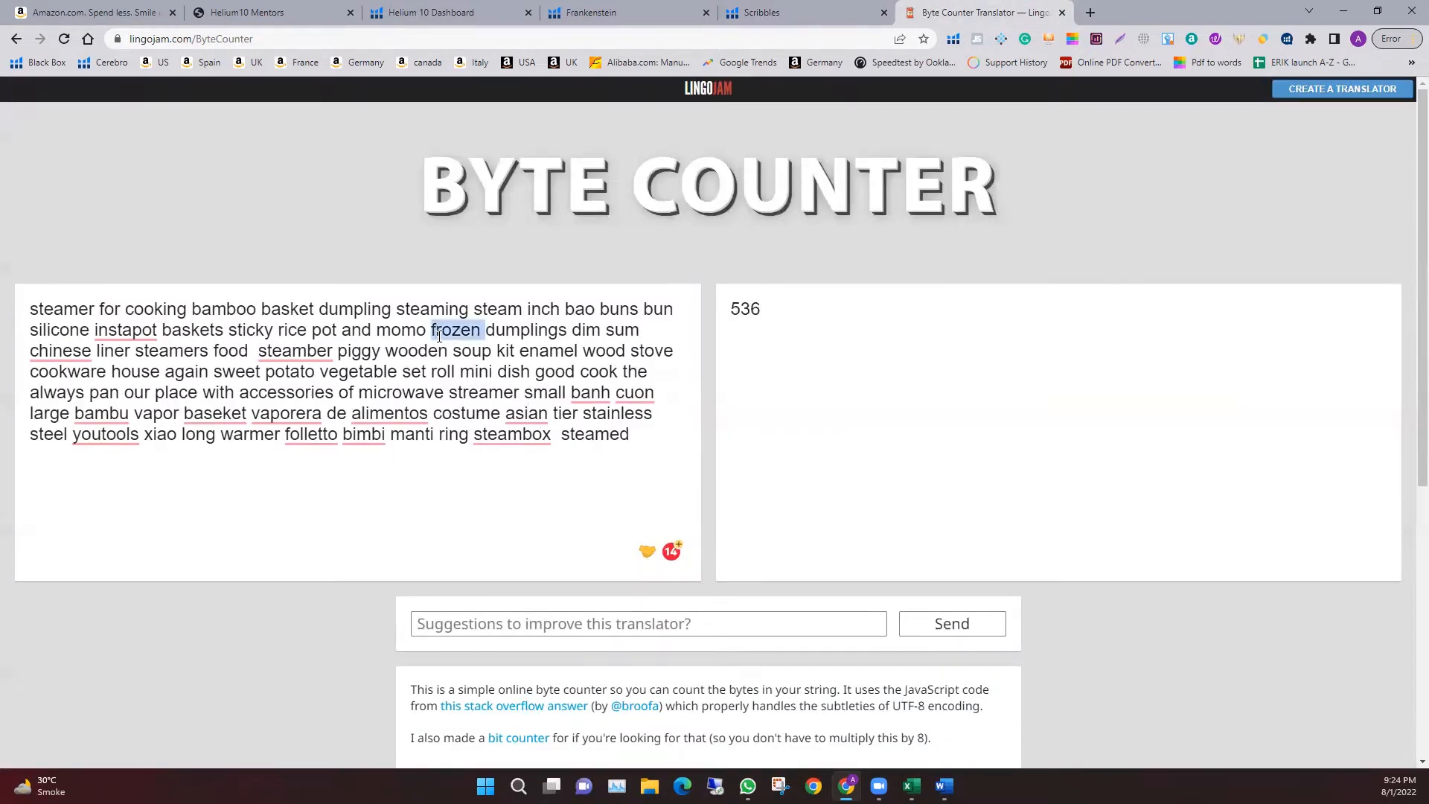
pyautogui.write('steamer, cooking, bamboo, basket, dumpling, steaming, steam, baskets, momo, dim, sum, steamers, food, set, tier')
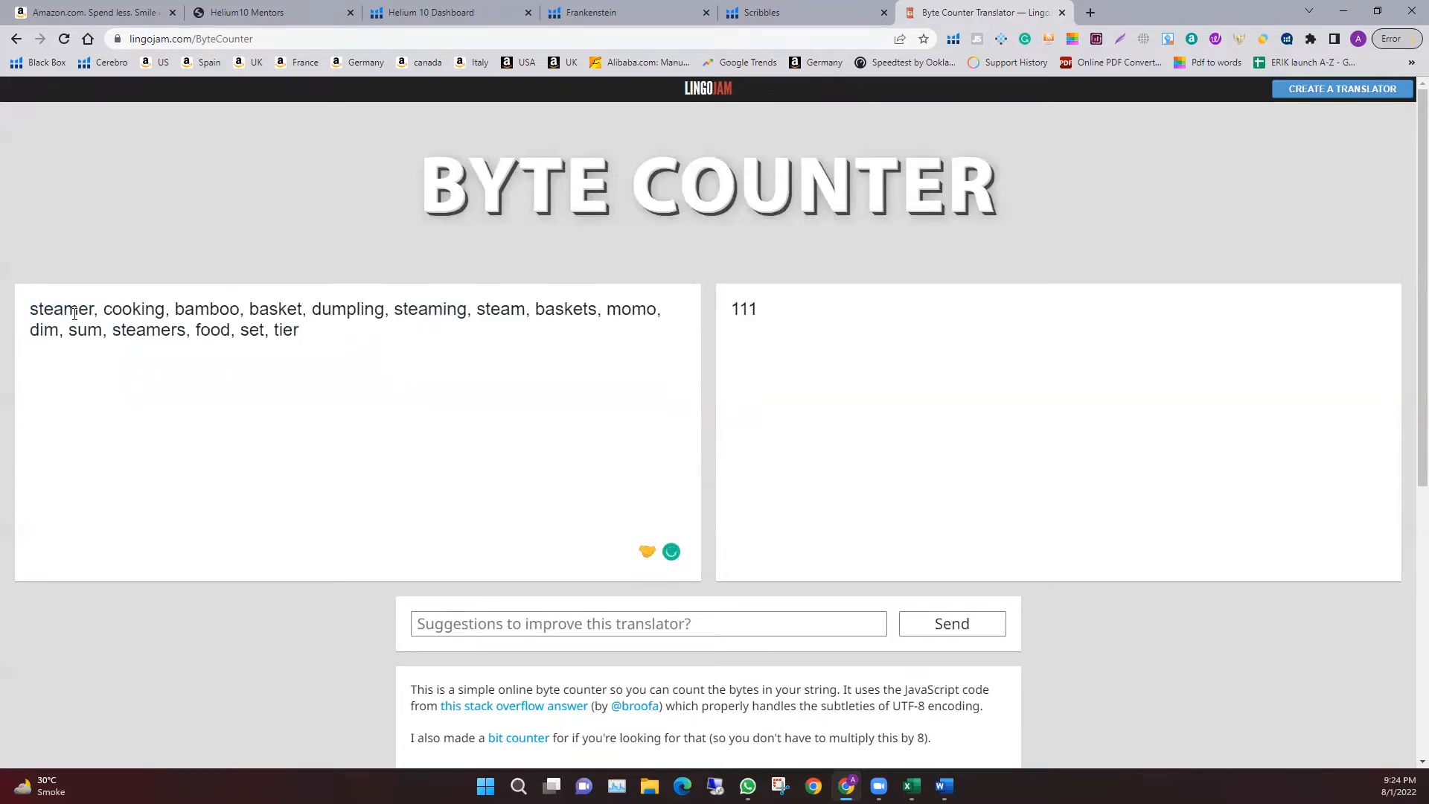
pyautogui.moveTo(409, 340); pyautogui.dragTo(78, 332)
pyautogui.click(184, 395)
# Add the unused words from Scribbles below the used keywords in the byte counter, and delete them again
pyautogui.click(804, 13)
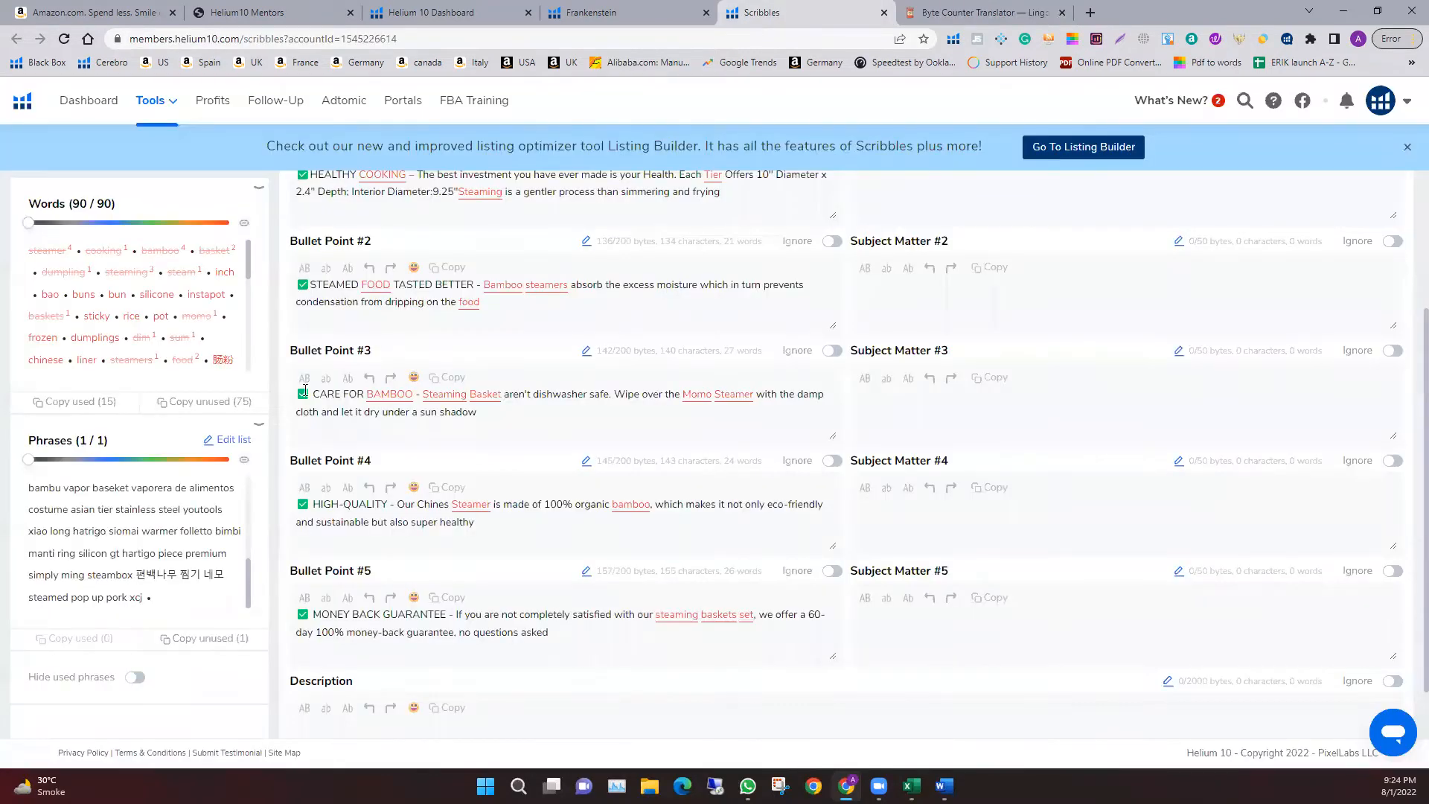
pyautogui.click(223, 403)
pyautogui.hotkey('ctrl', 'Tab')
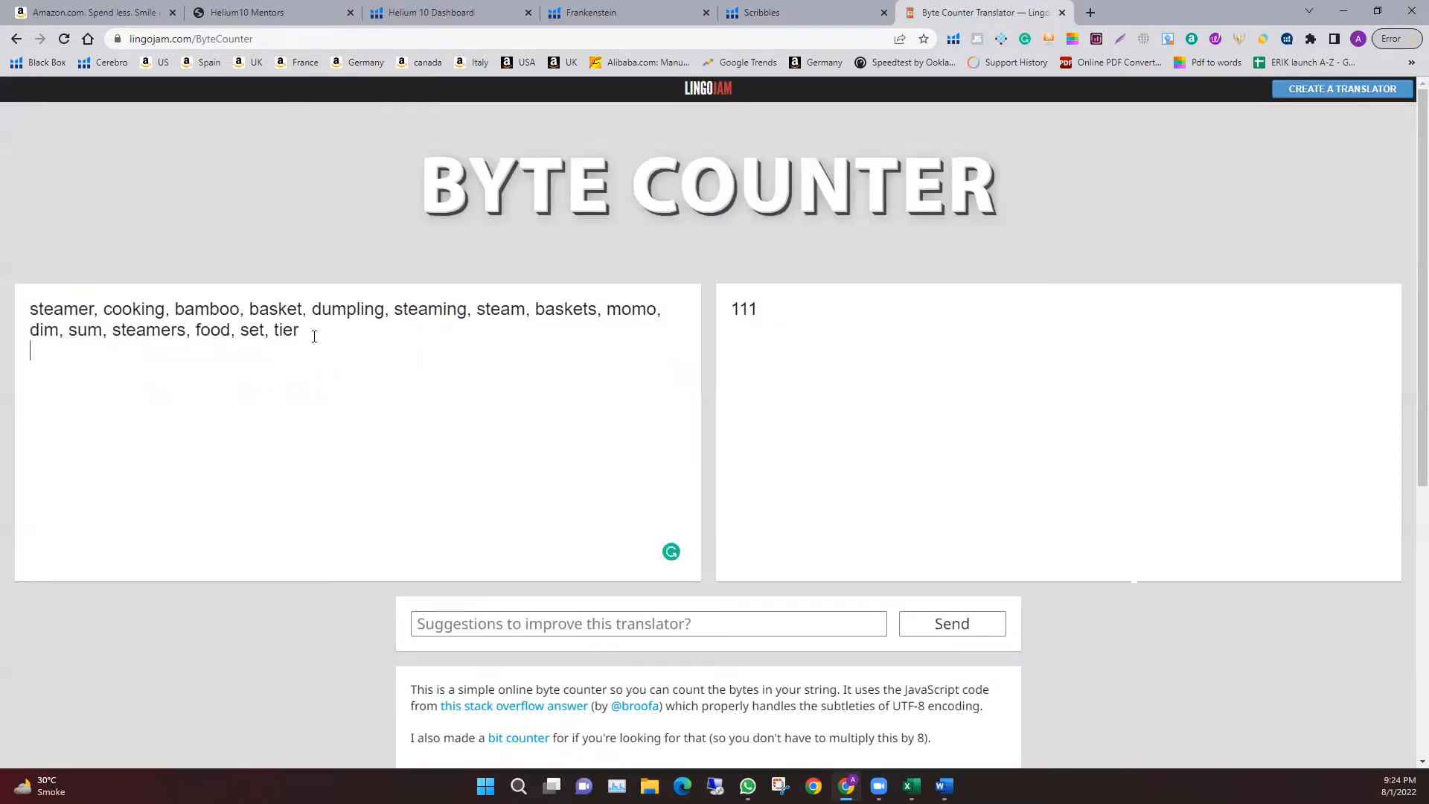
pyautogui.hotkey('ctrl', 'v')
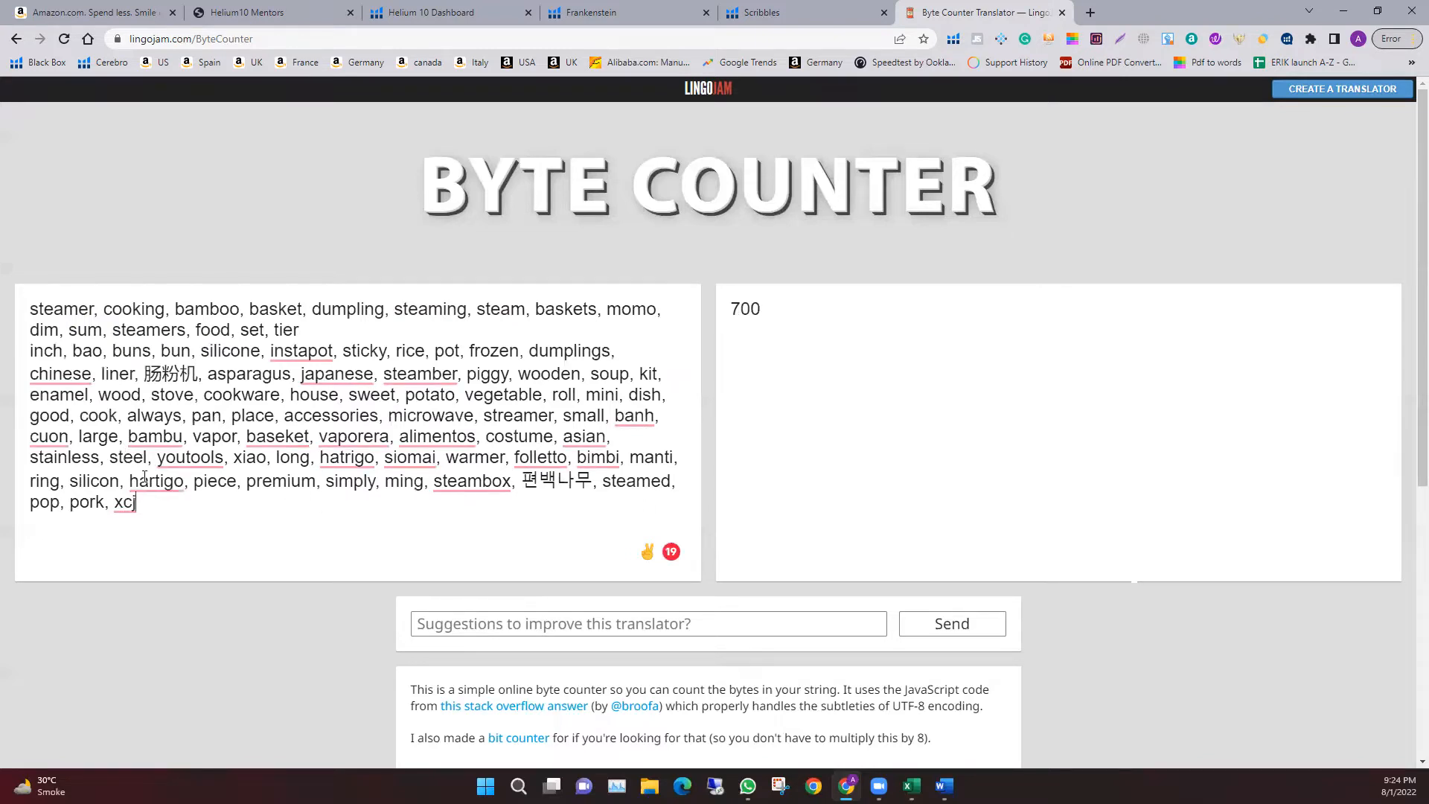
pyautogui.moveTo(402, 437)
pyautogui.doubleClick(575, 481)
pyautogui.click(309, 329)
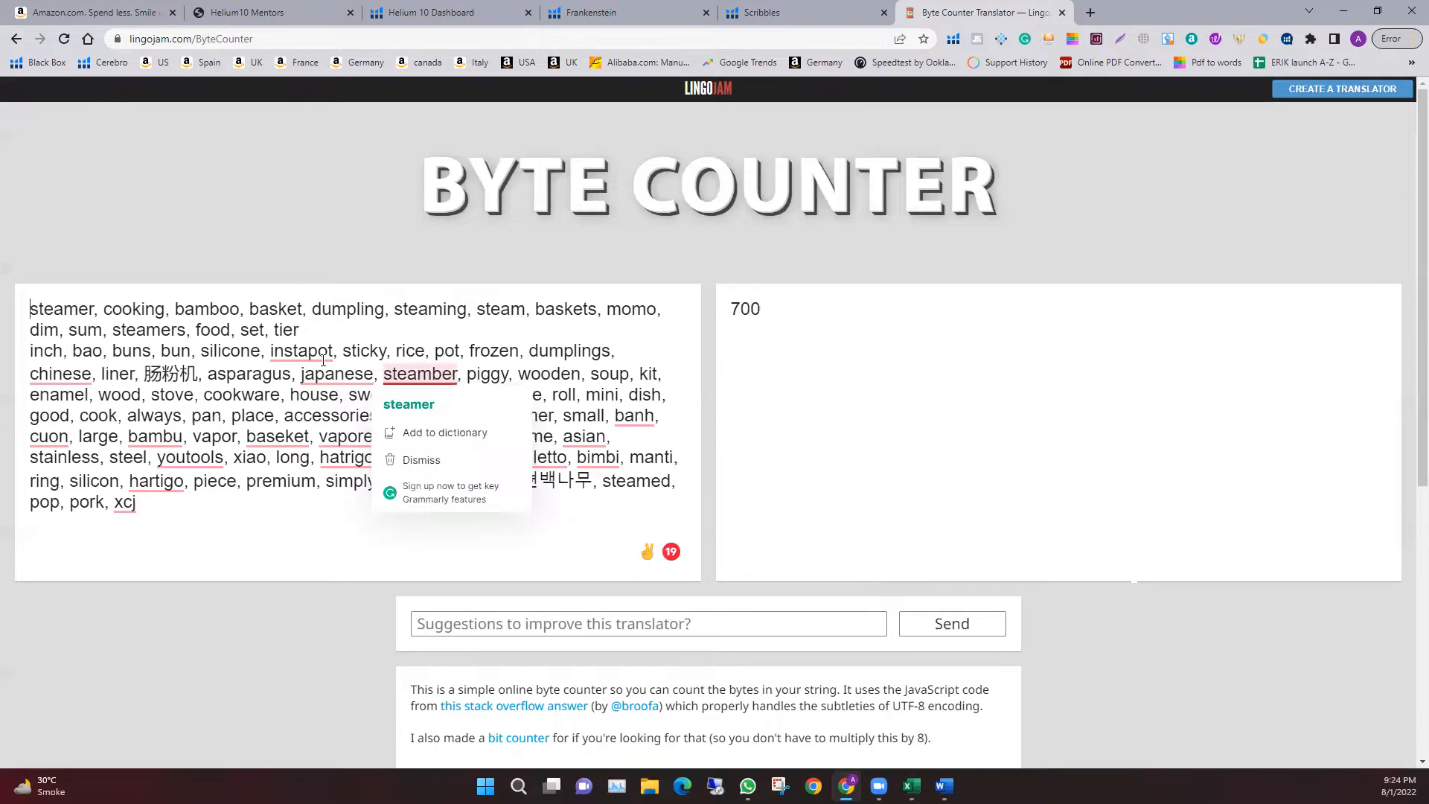
pyautogui.moveTo(30, 349); pyautogui.dragTo(518, 515)
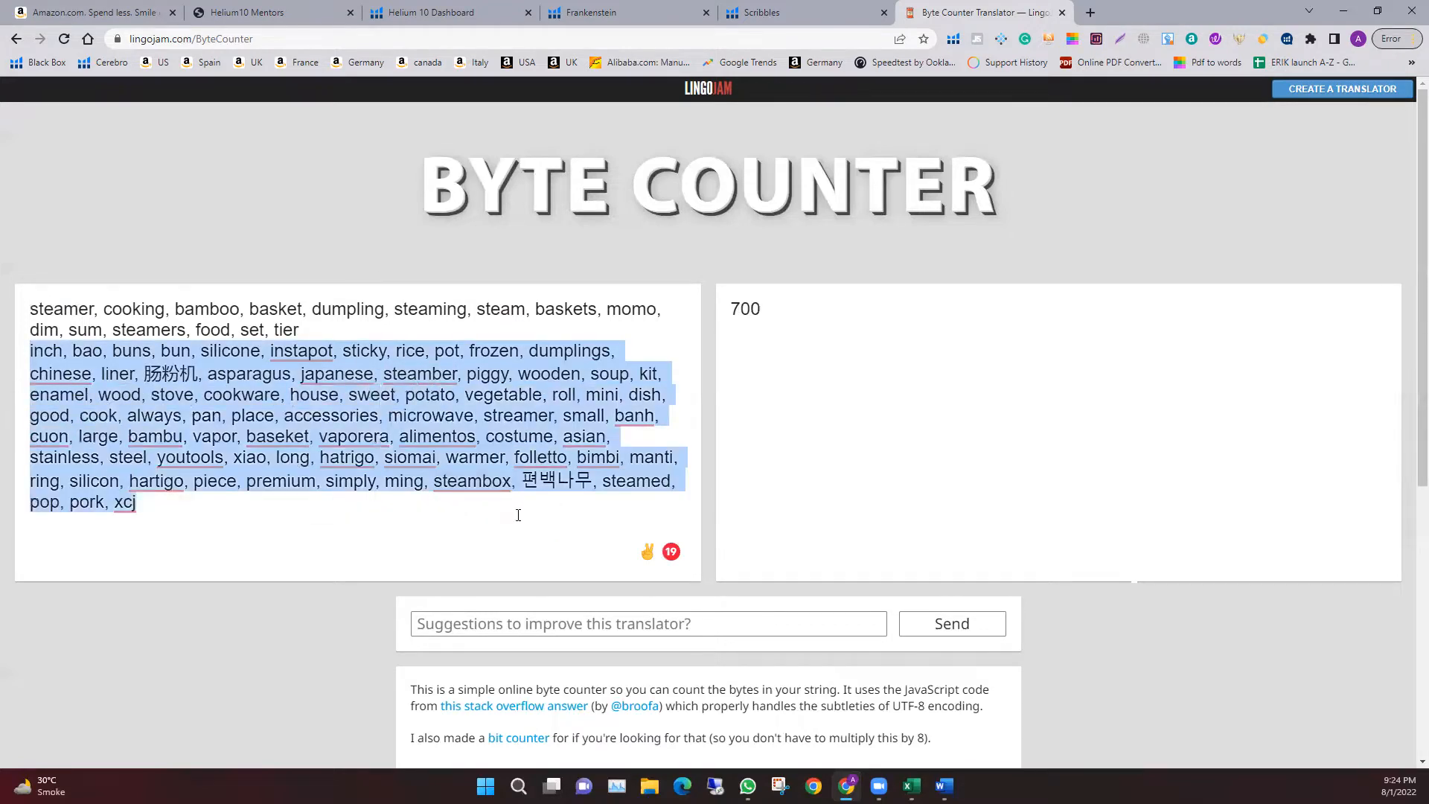
pyautogui.press('BackSpace')
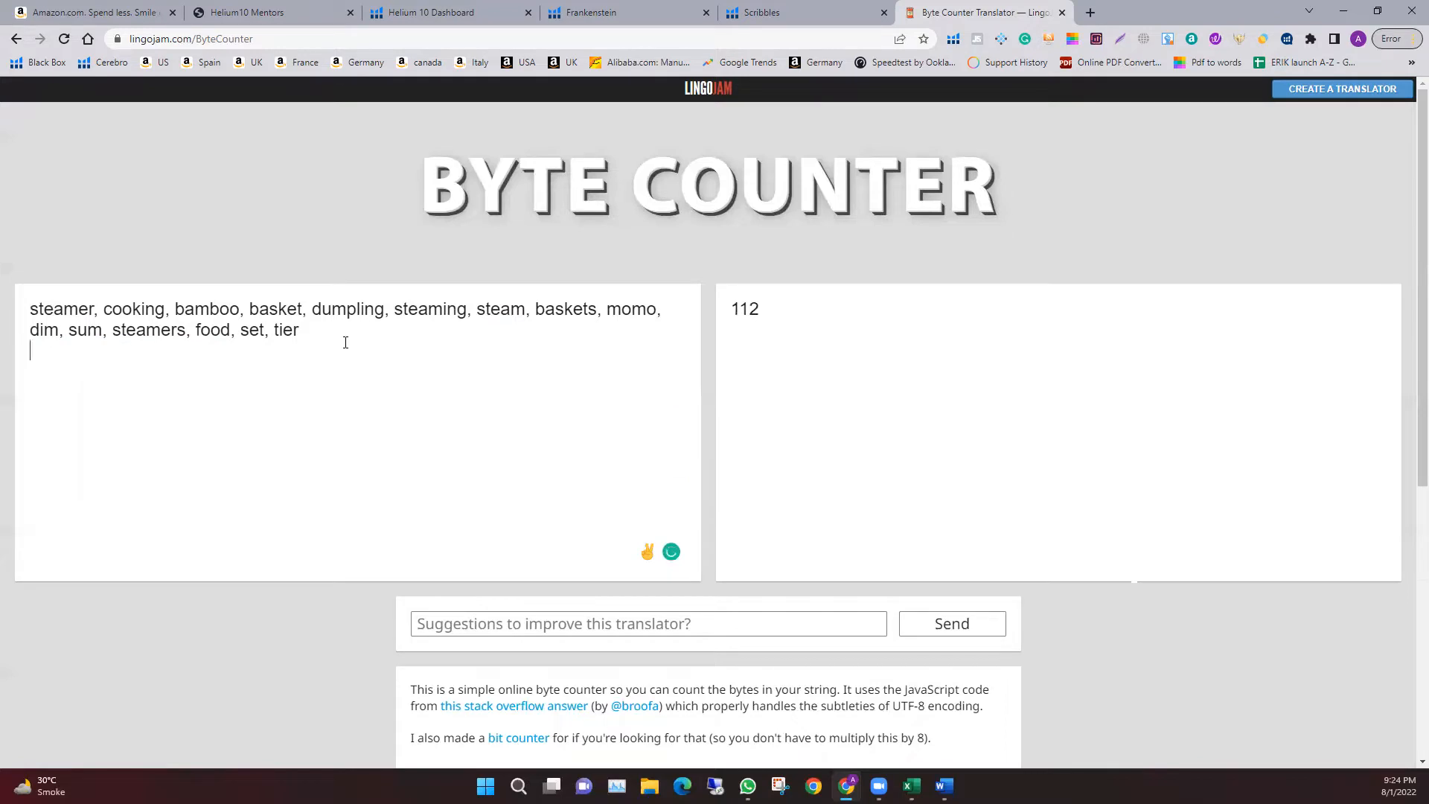
# Copy the used keywords from "steamer" to "tier" in the byte counter text
pyautogui.moveTo(300, 331); pyautogui.dragTo(12, 320)
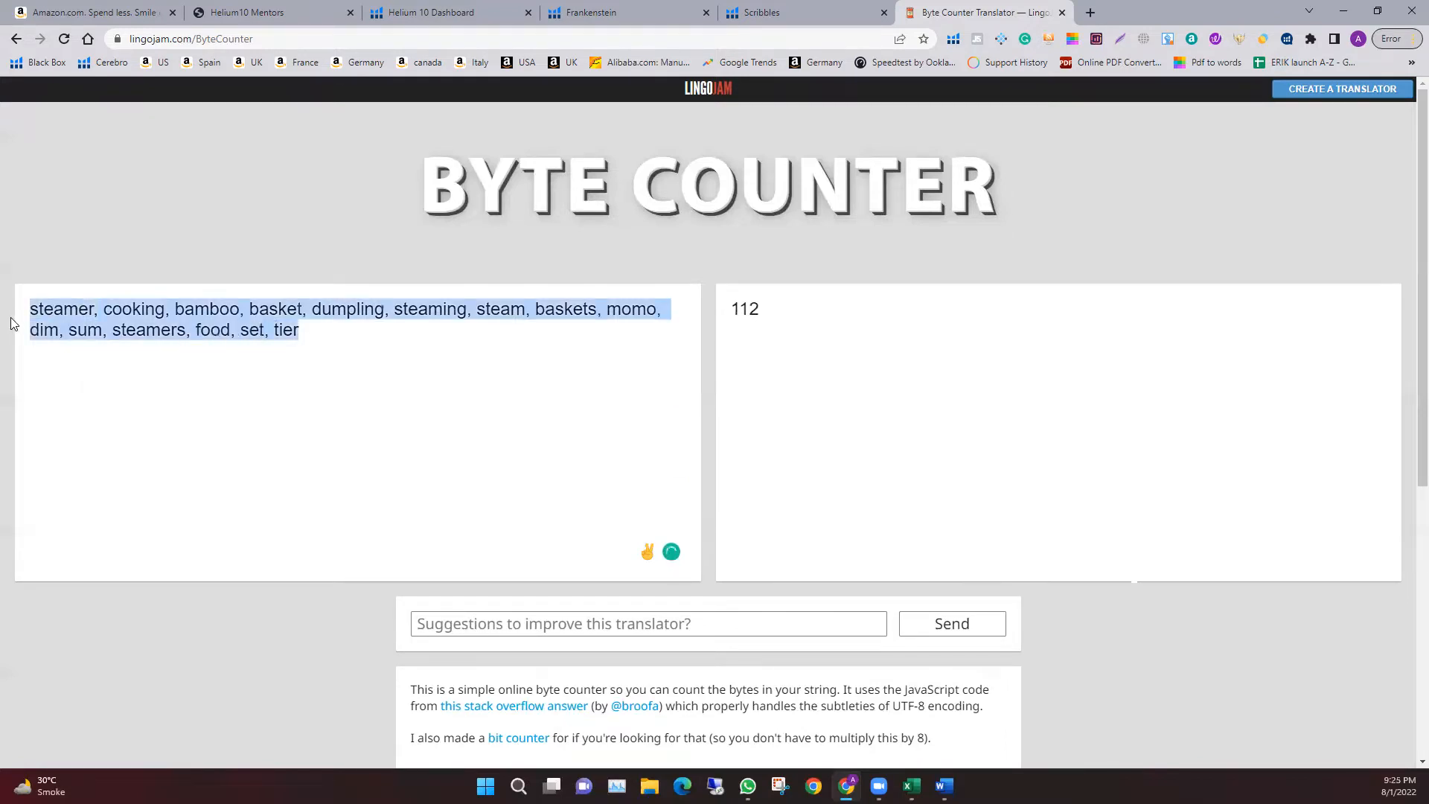
pyautogui.rightClick(187, 330)
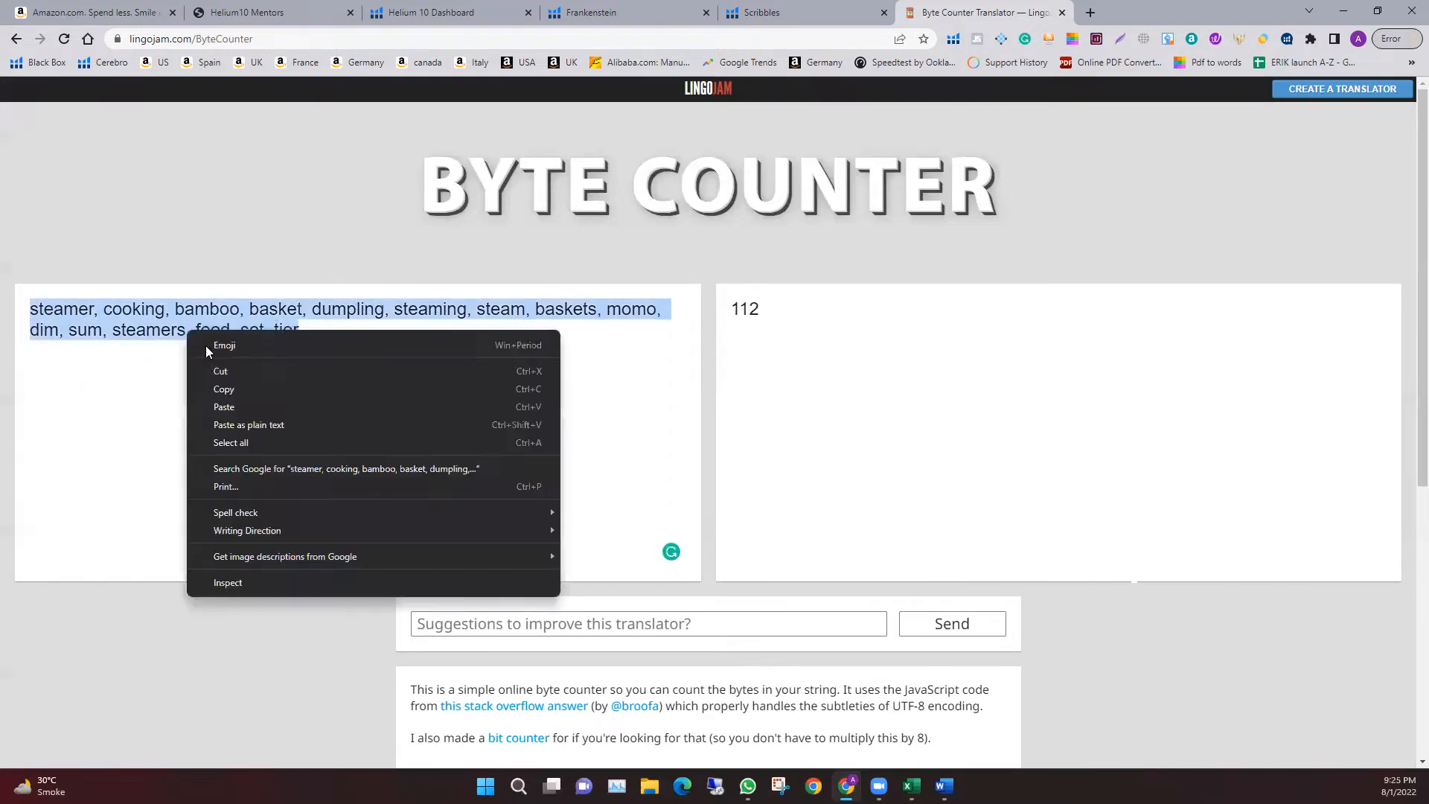
pyautogui.click(221, 387)
pyautogui.click(396, 422)
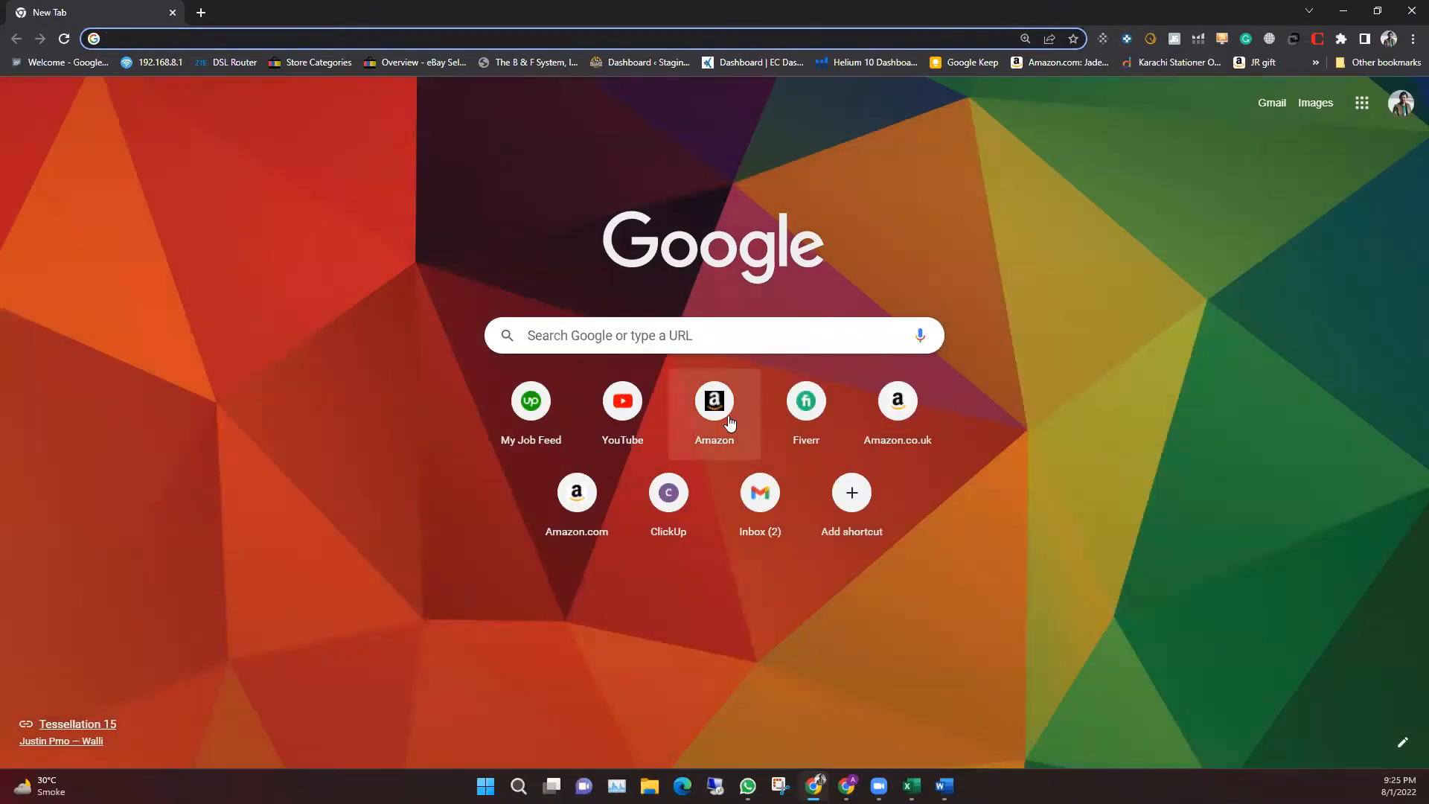
# Open Amazon Seller Central in the other browser window and sign in with the saved credentials, staying signed in
pyautogui.click(727, 425)
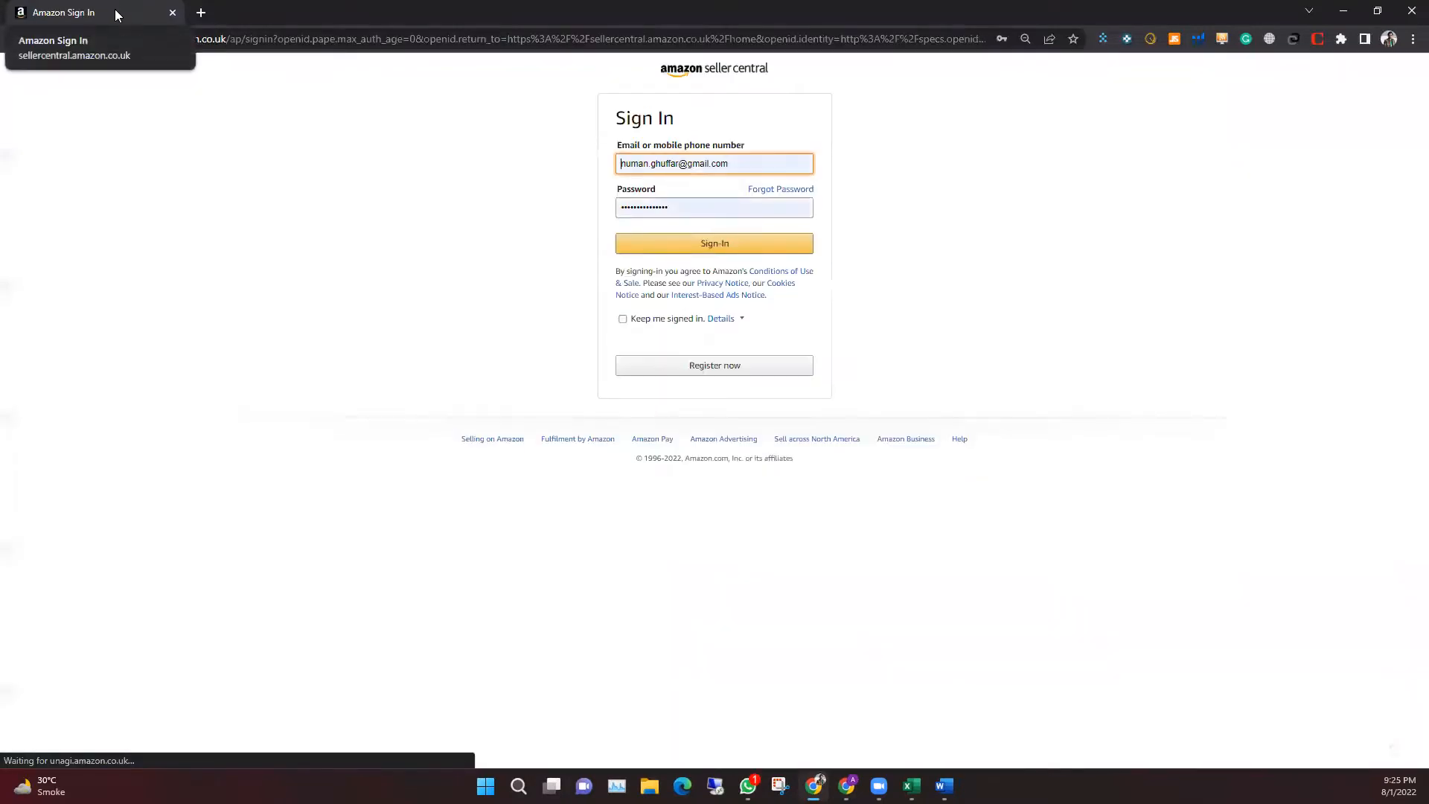
pyautogui.click(657, 320)
pyautogui.click(666, 251)
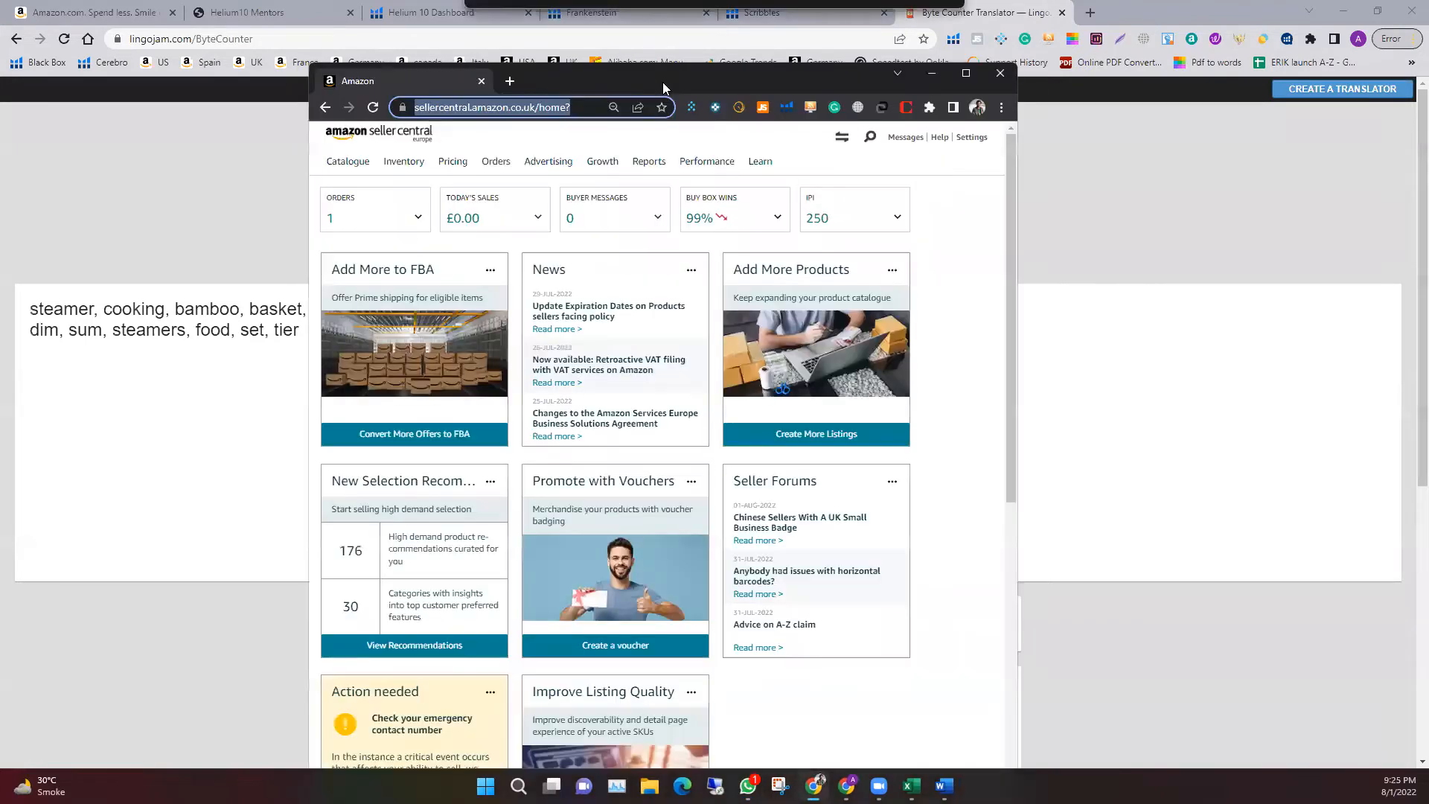
pyautogui.doubleClick(661, 76)
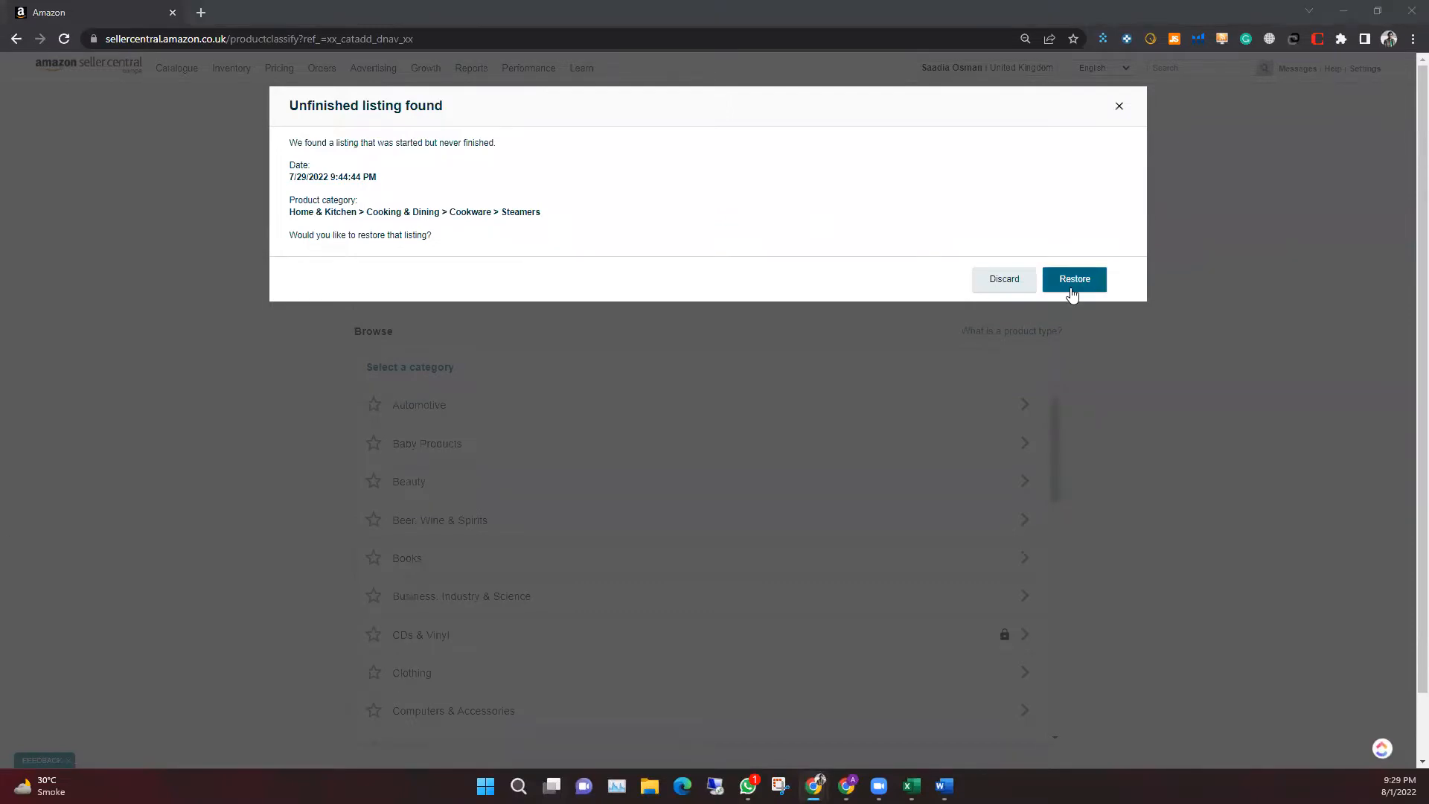
# Restore the unfinished Steamers listing, enable More attributes and open its Keywords section
pyautogui.click(1071, 289)
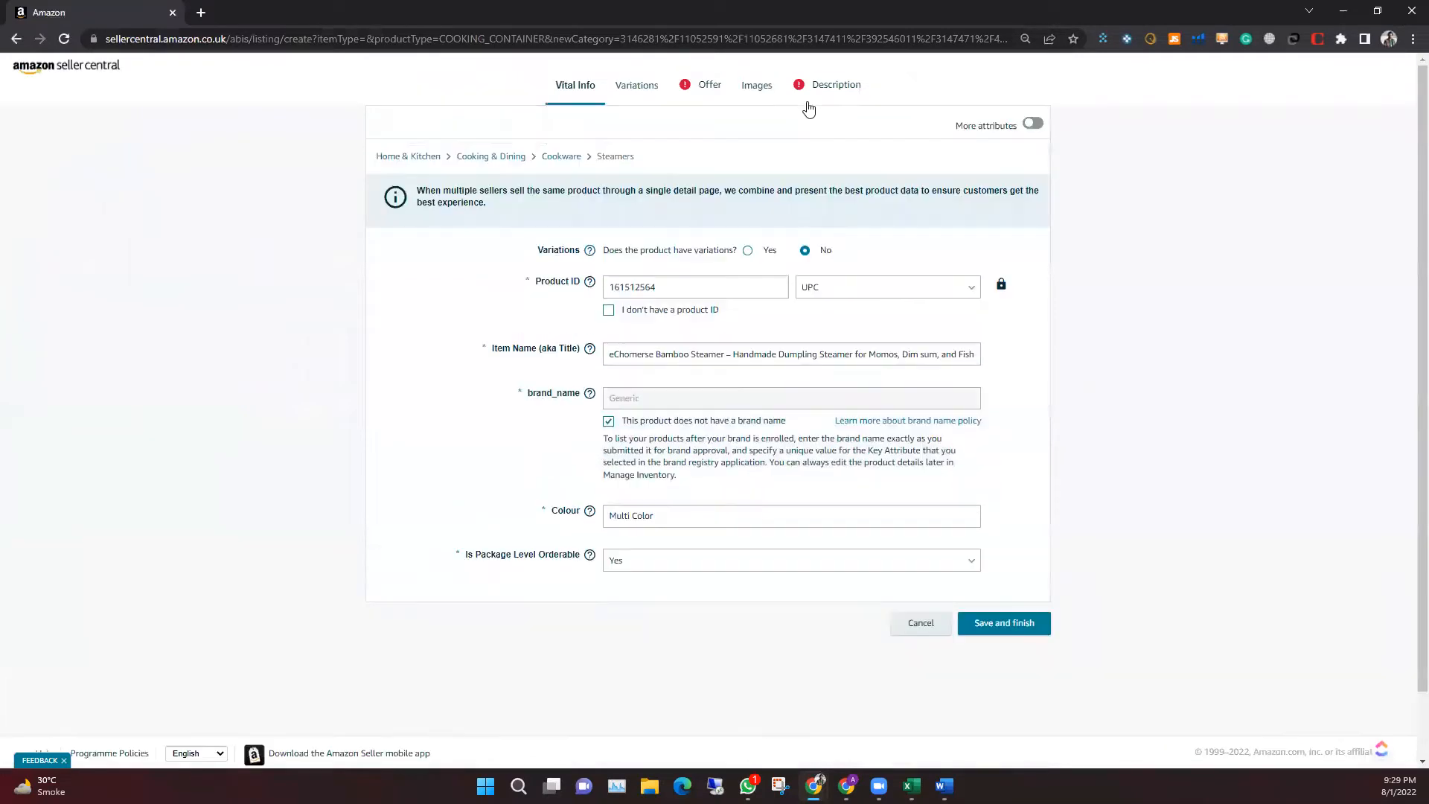
pyautogui.click(1032, 124)
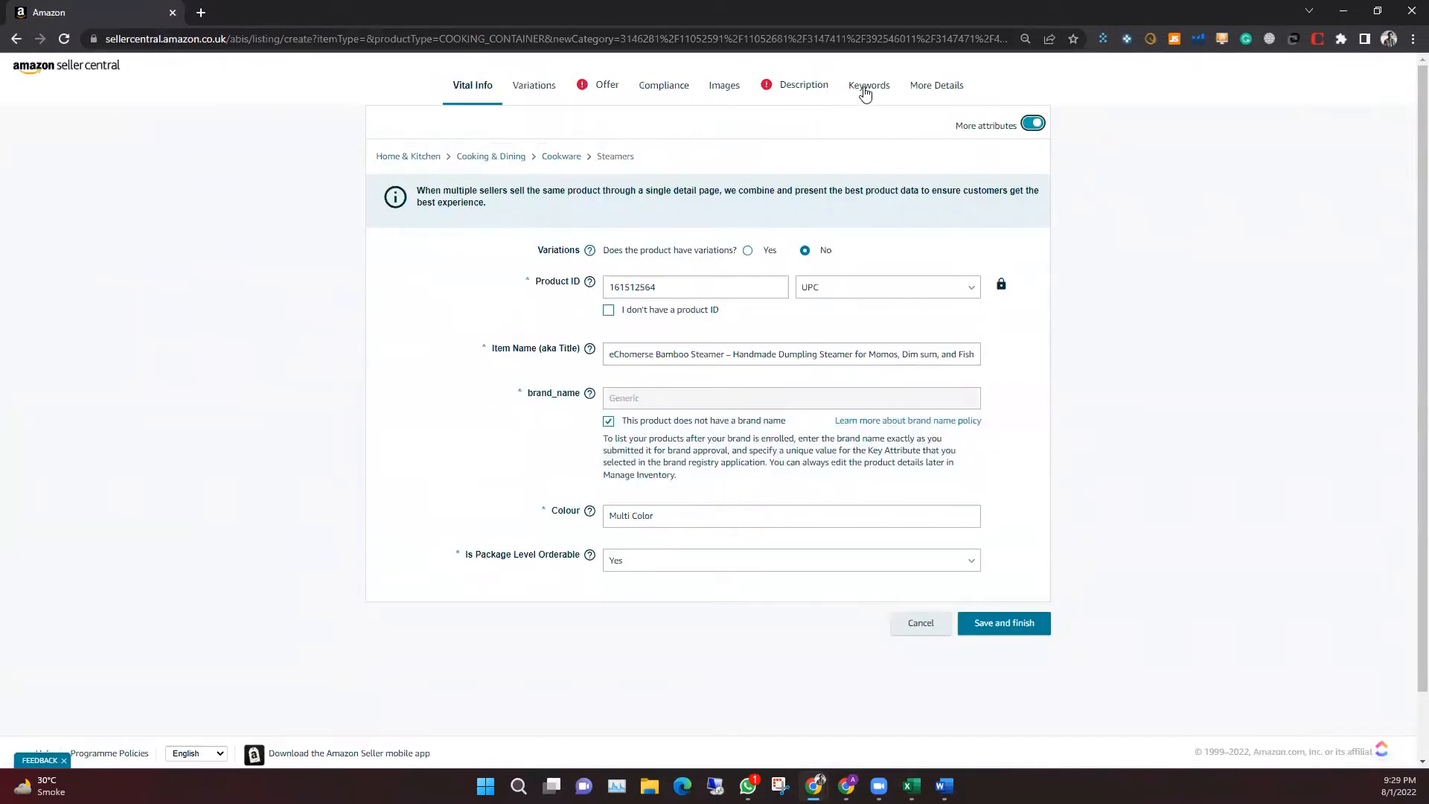
pyautogui.click(868, 92)
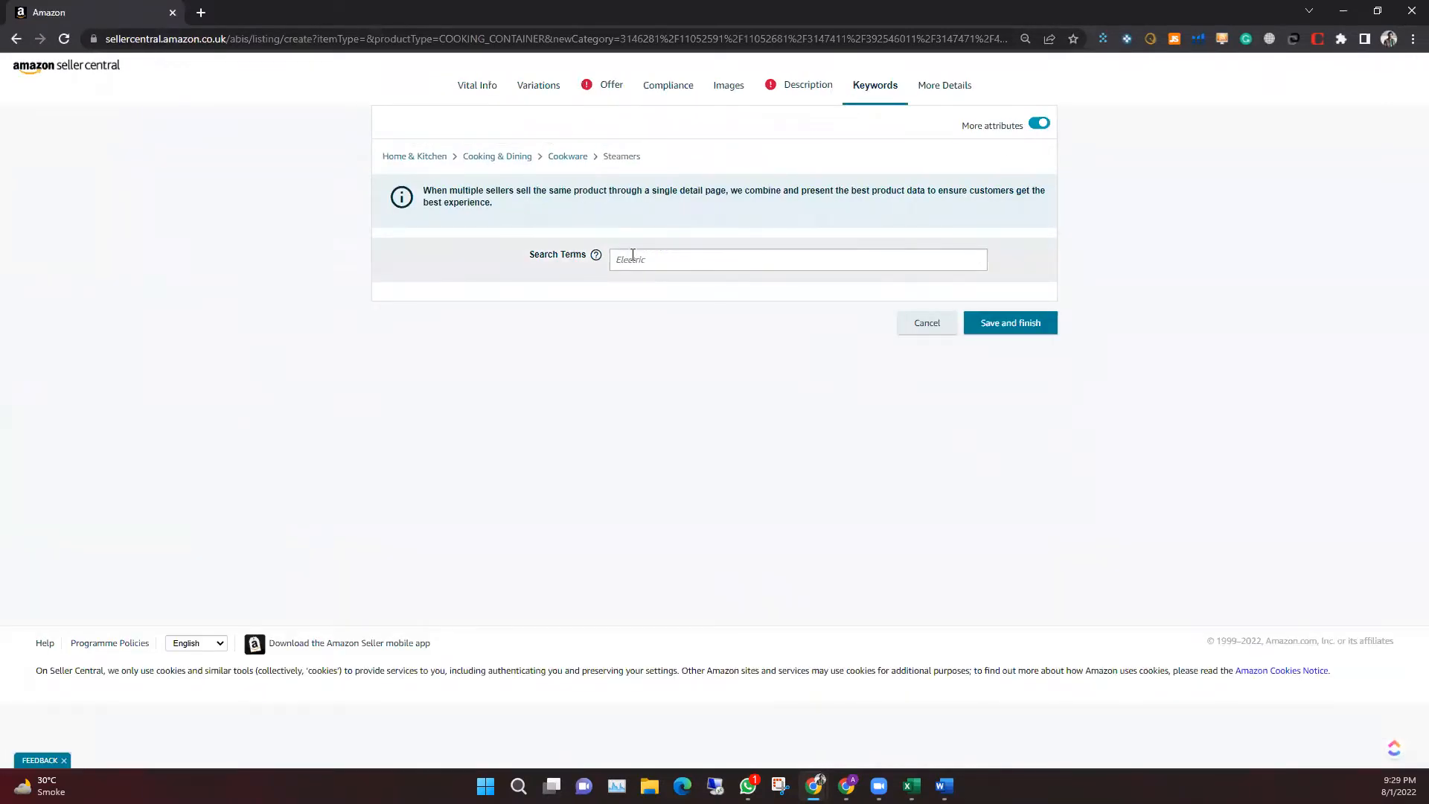
# Paste the copied used keywords, "steamer" to "tier", into the listing's Search Terms and select the whole entry
pyautogui.moveTo(593, 262)
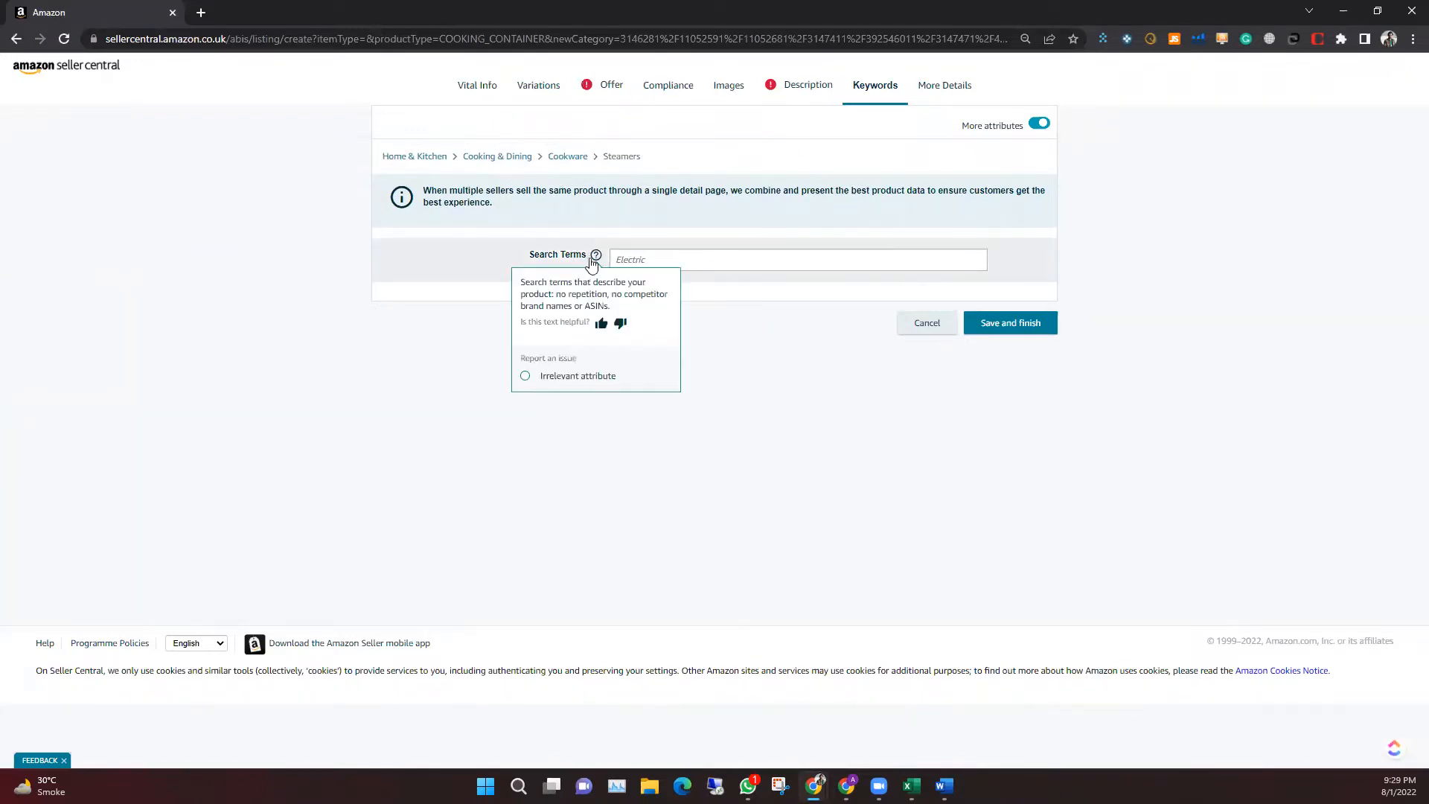
pyautogui.click(649, 260)
pyautogui.hotkey('ctrl', 'v')
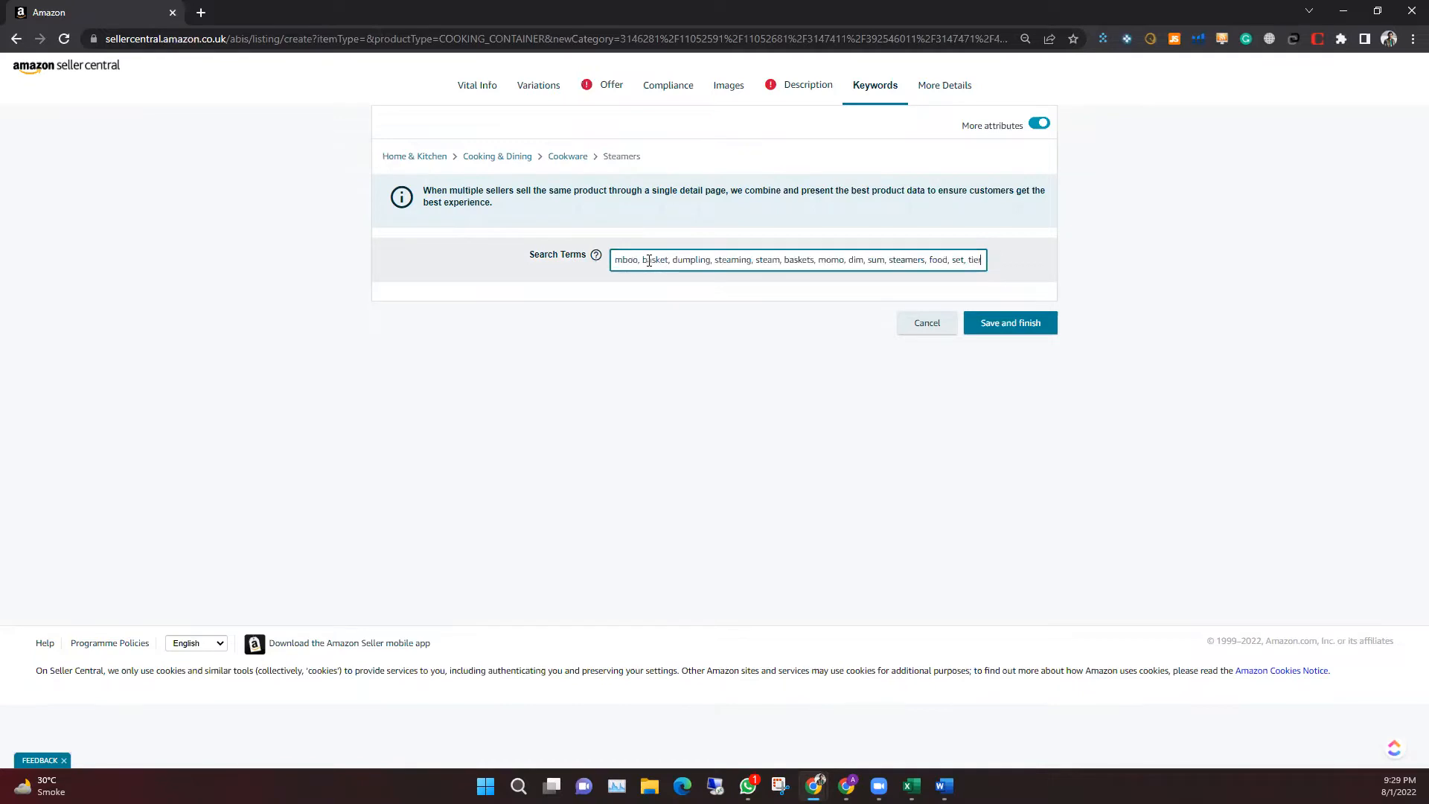
pyautogui.click(1125, 283)
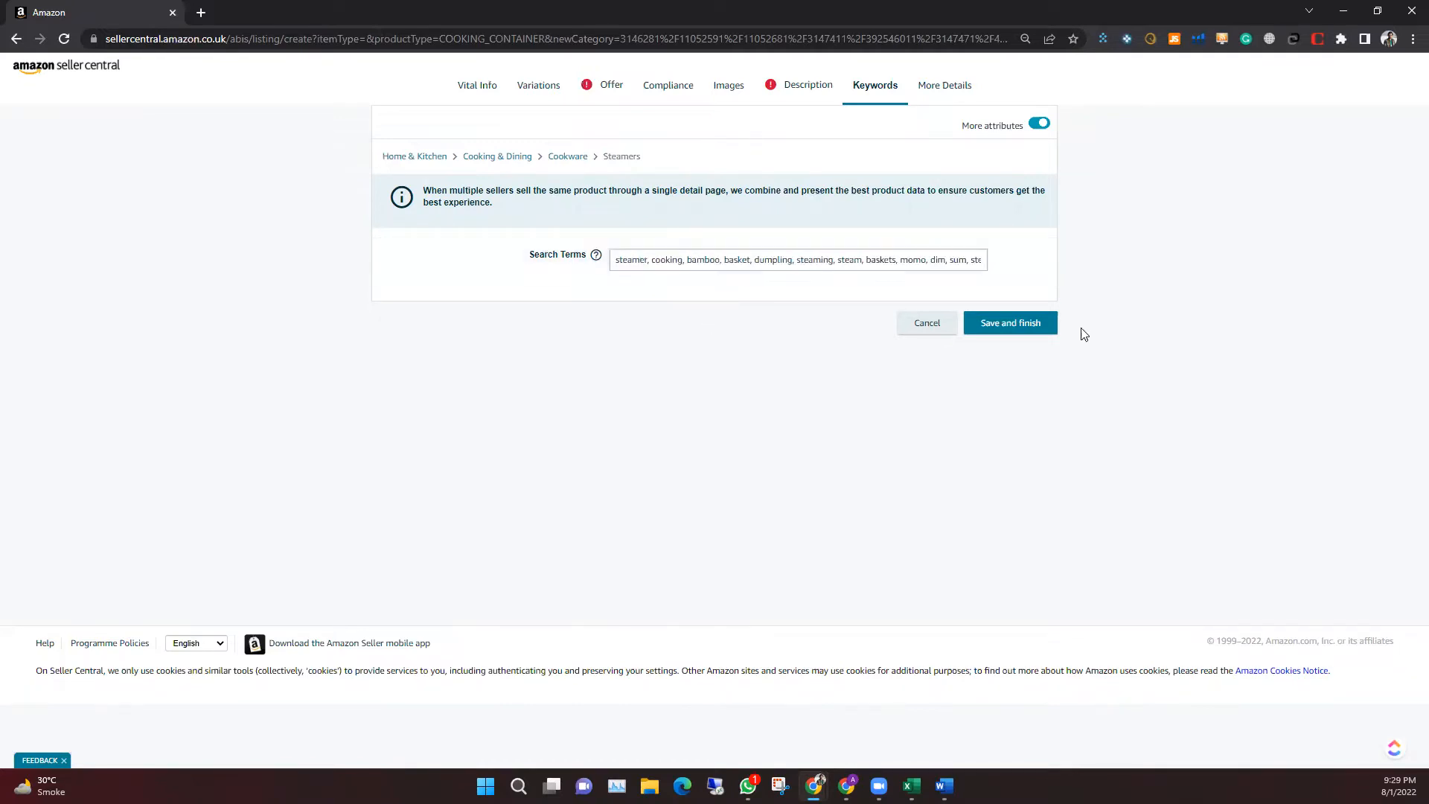
pyautogui.click(728, 261)
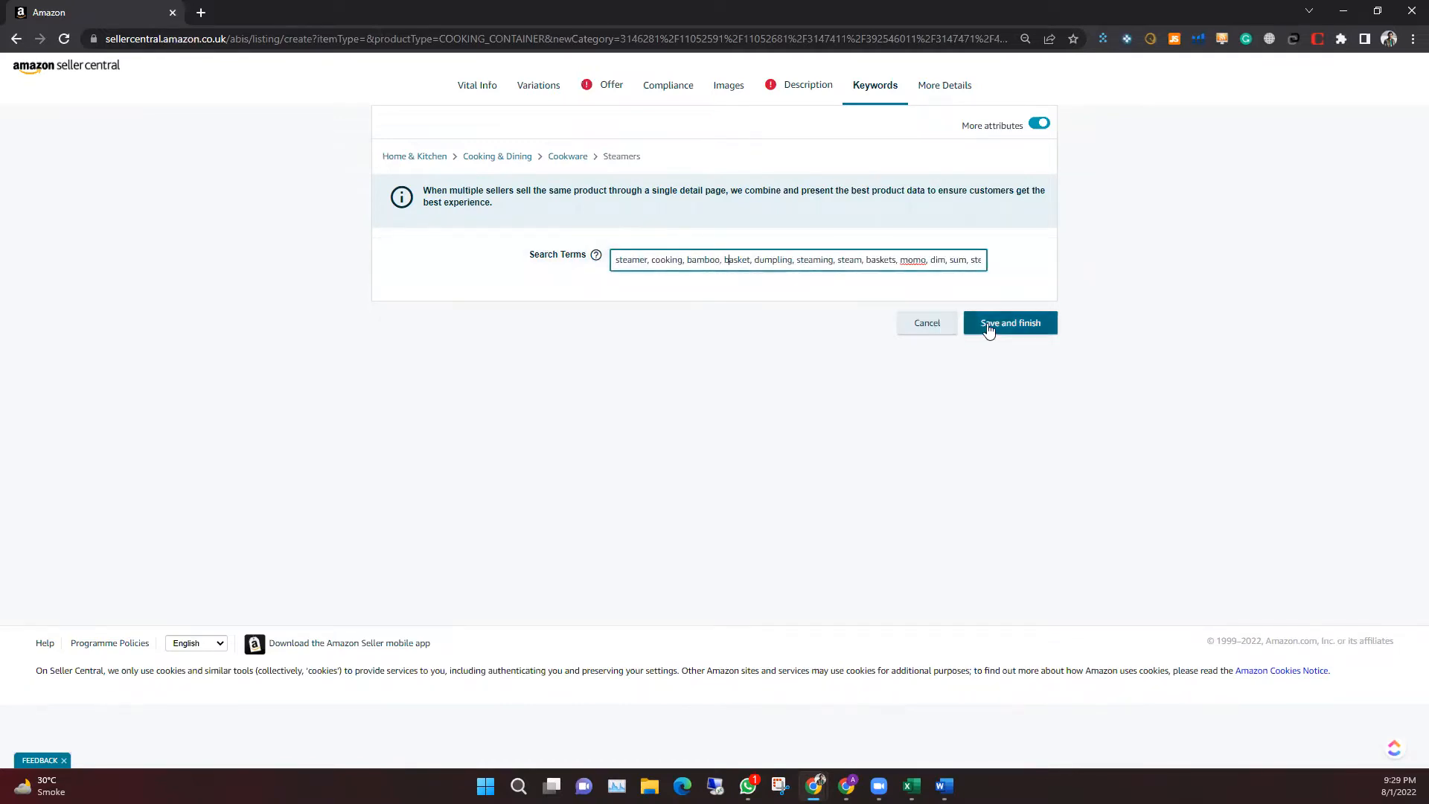
pyautogui.hotkey('ctrl', 'a')
pyautogui.click(944, 785)
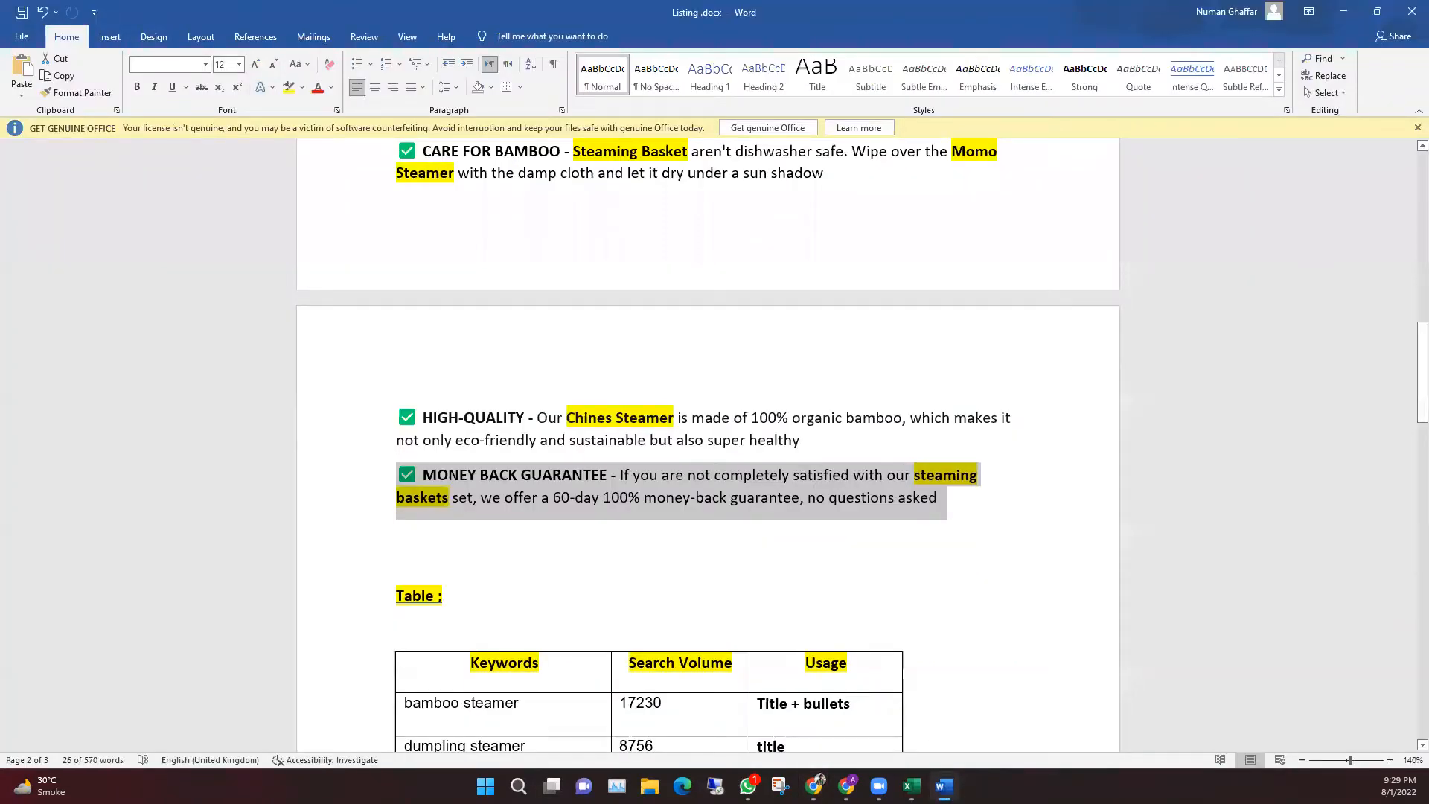
pyautogui.click(943, 785)
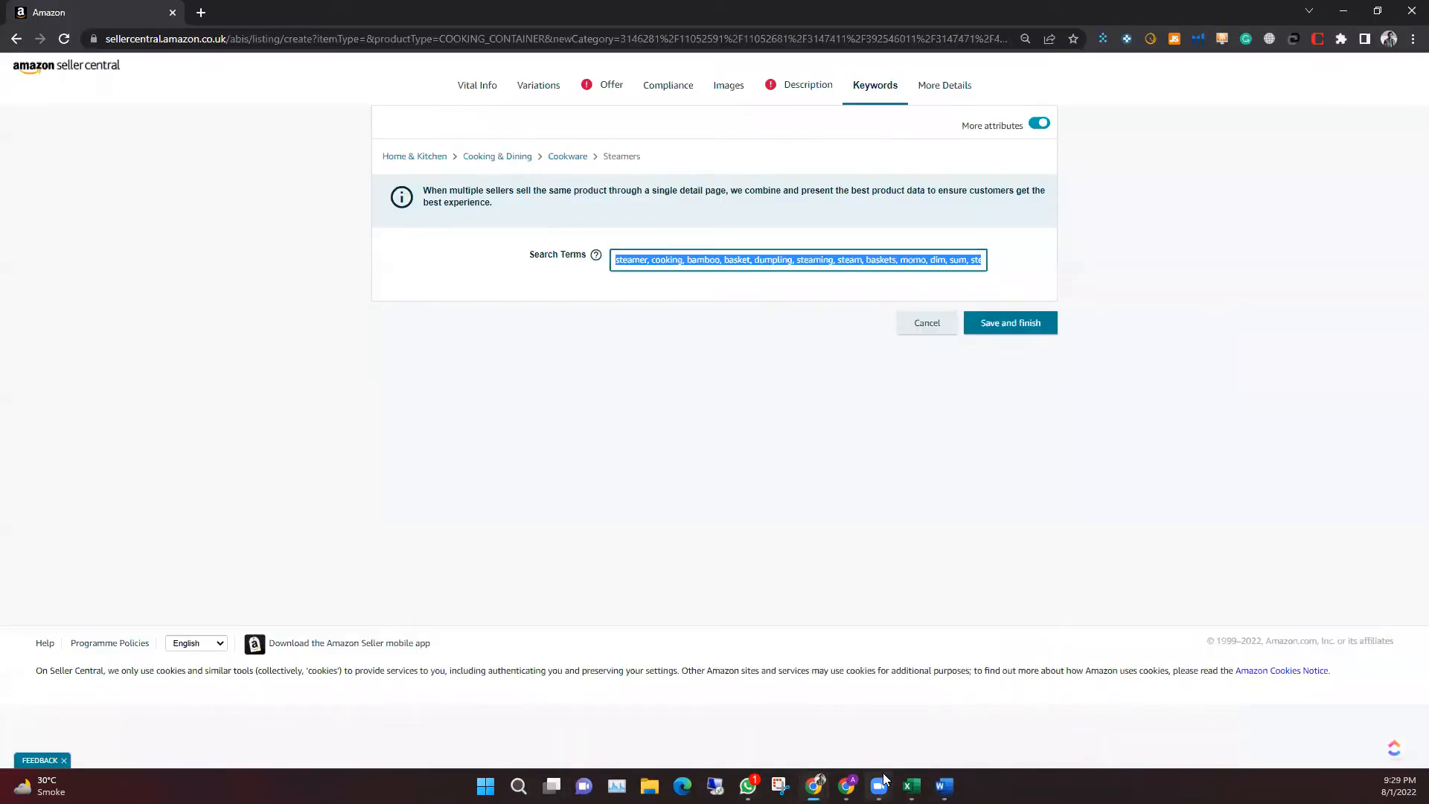
# Return to Scribbles and copy the unused phrases from the Phrases list
pyautogui.click(847, 786)
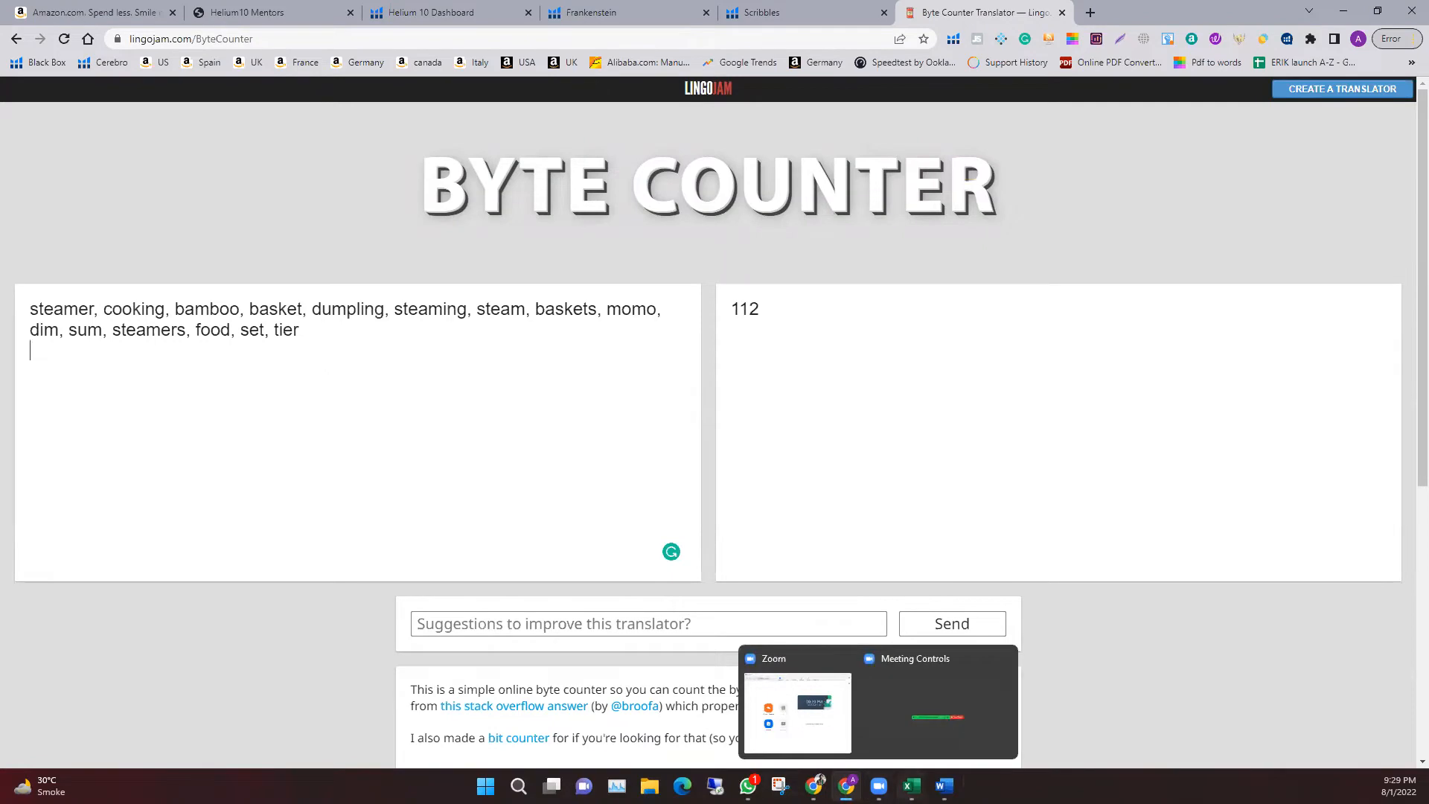
pyautogui.moveTo(945, 785)
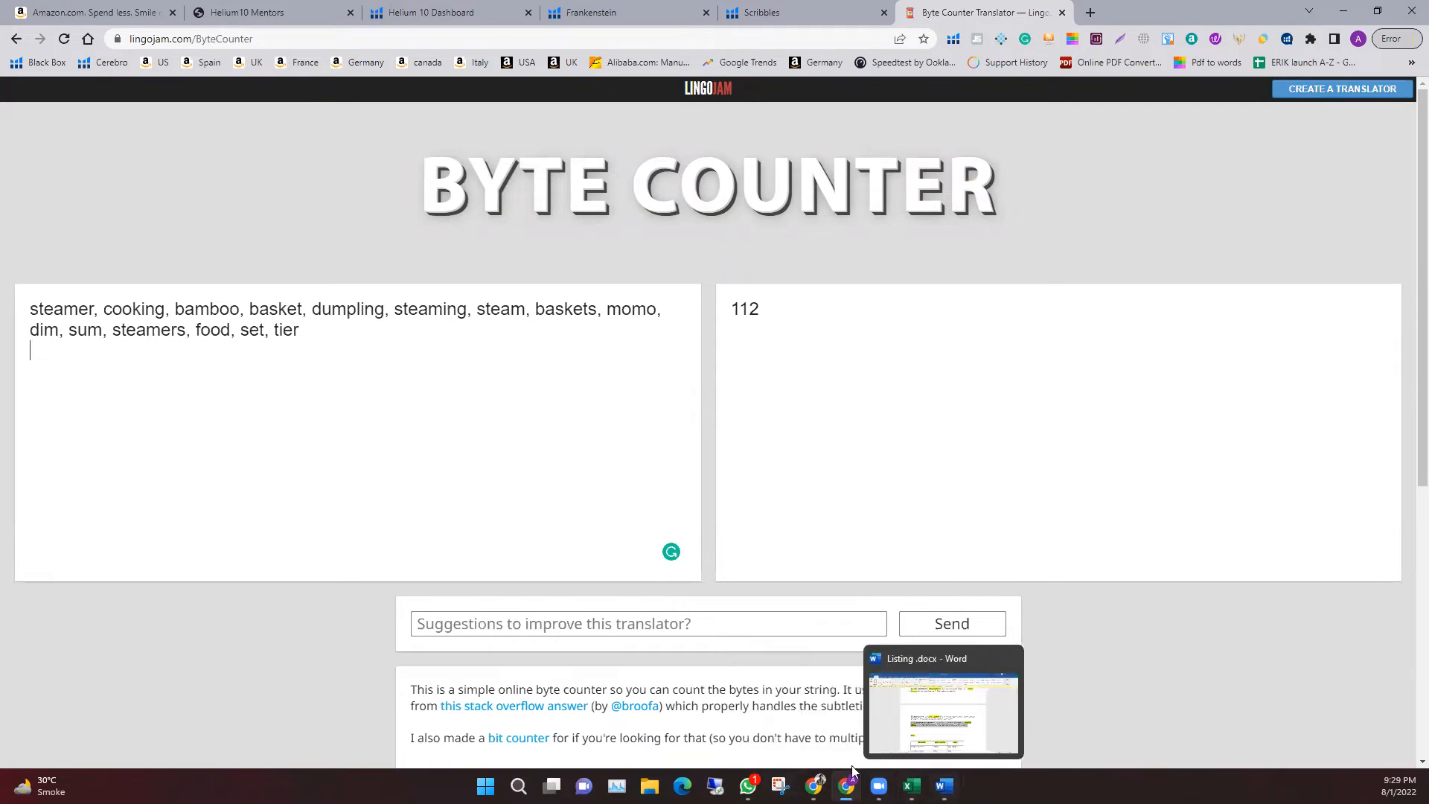
pyautogui.click(759, 12)
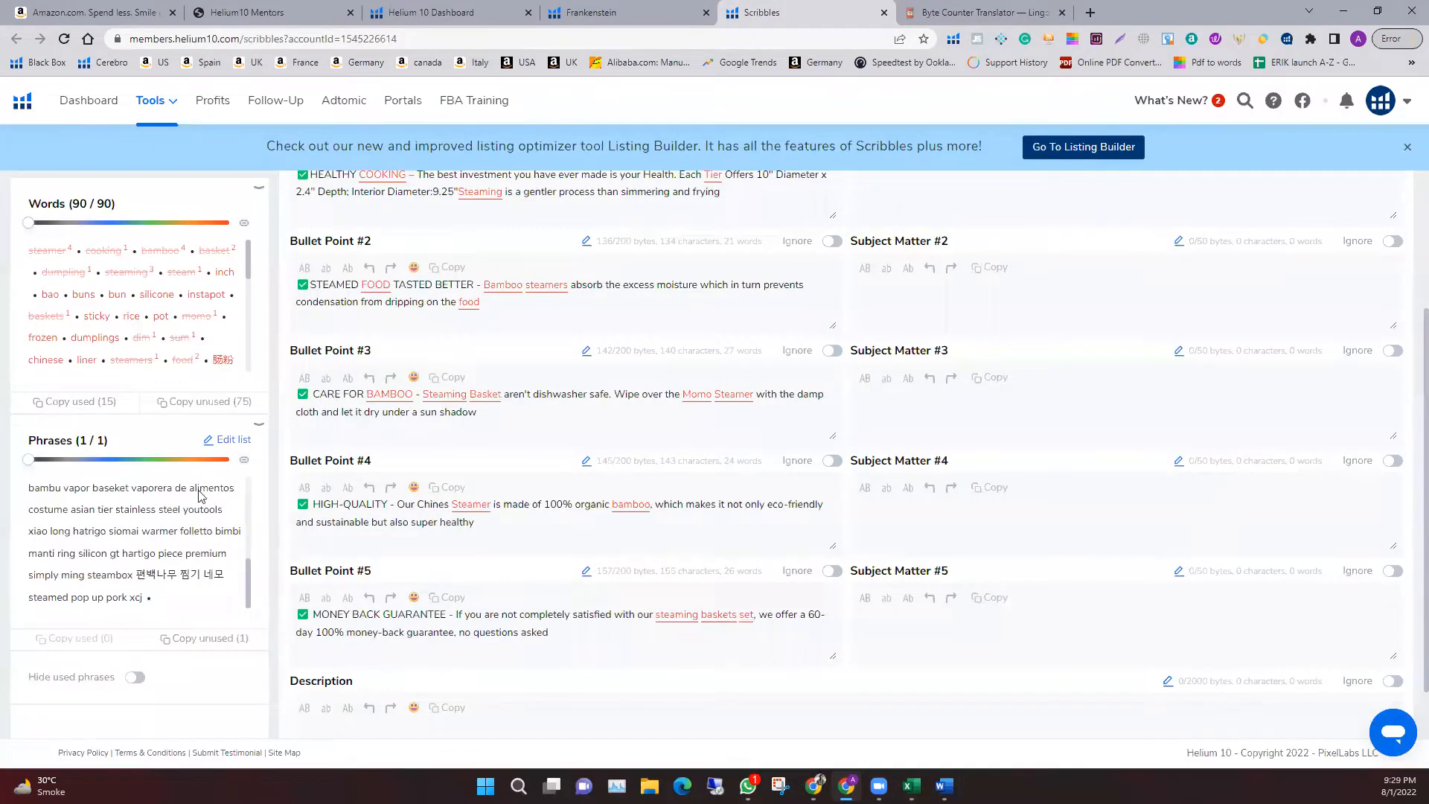
pyautogui.scroll(-2, 239, 532)
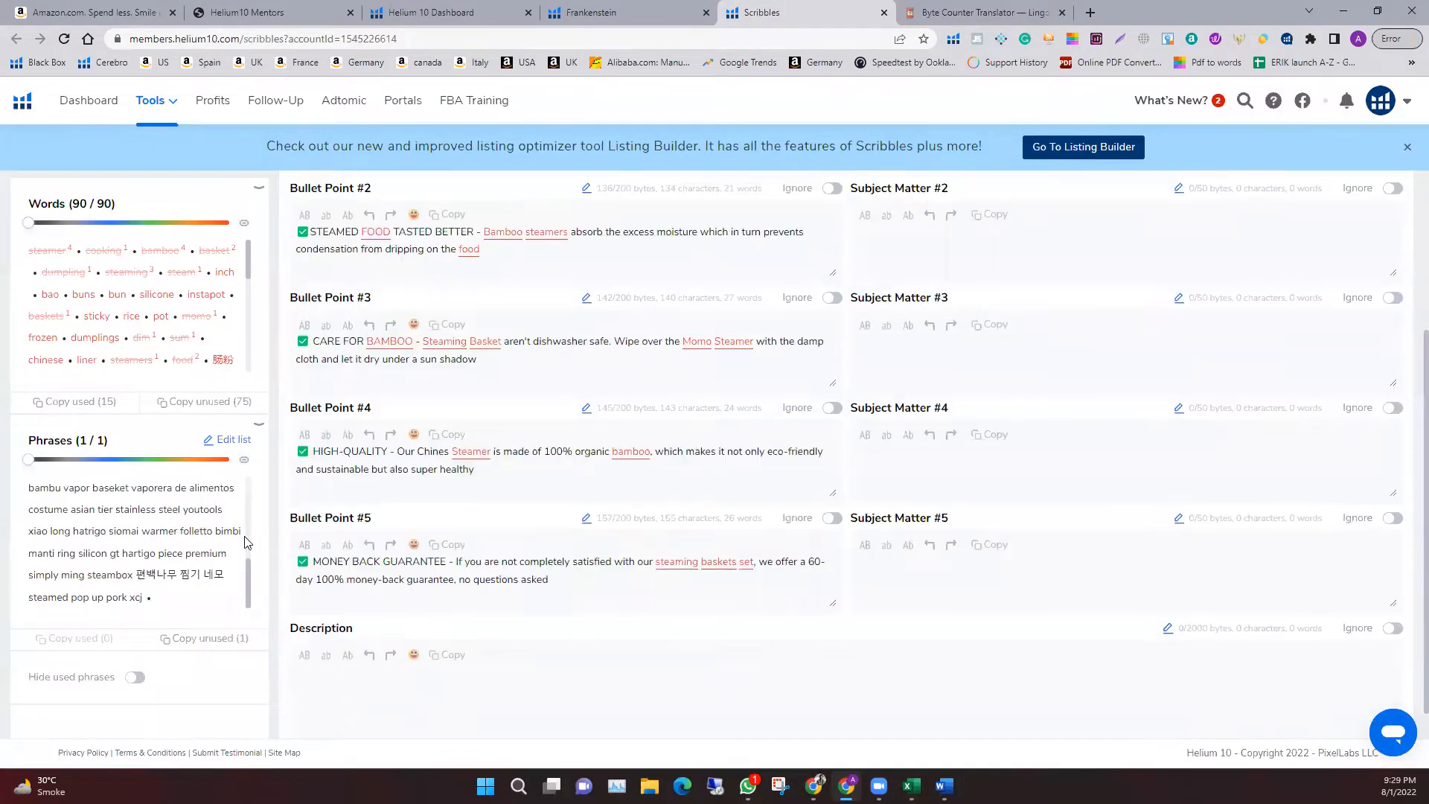
pyautogui.click(217, 649)
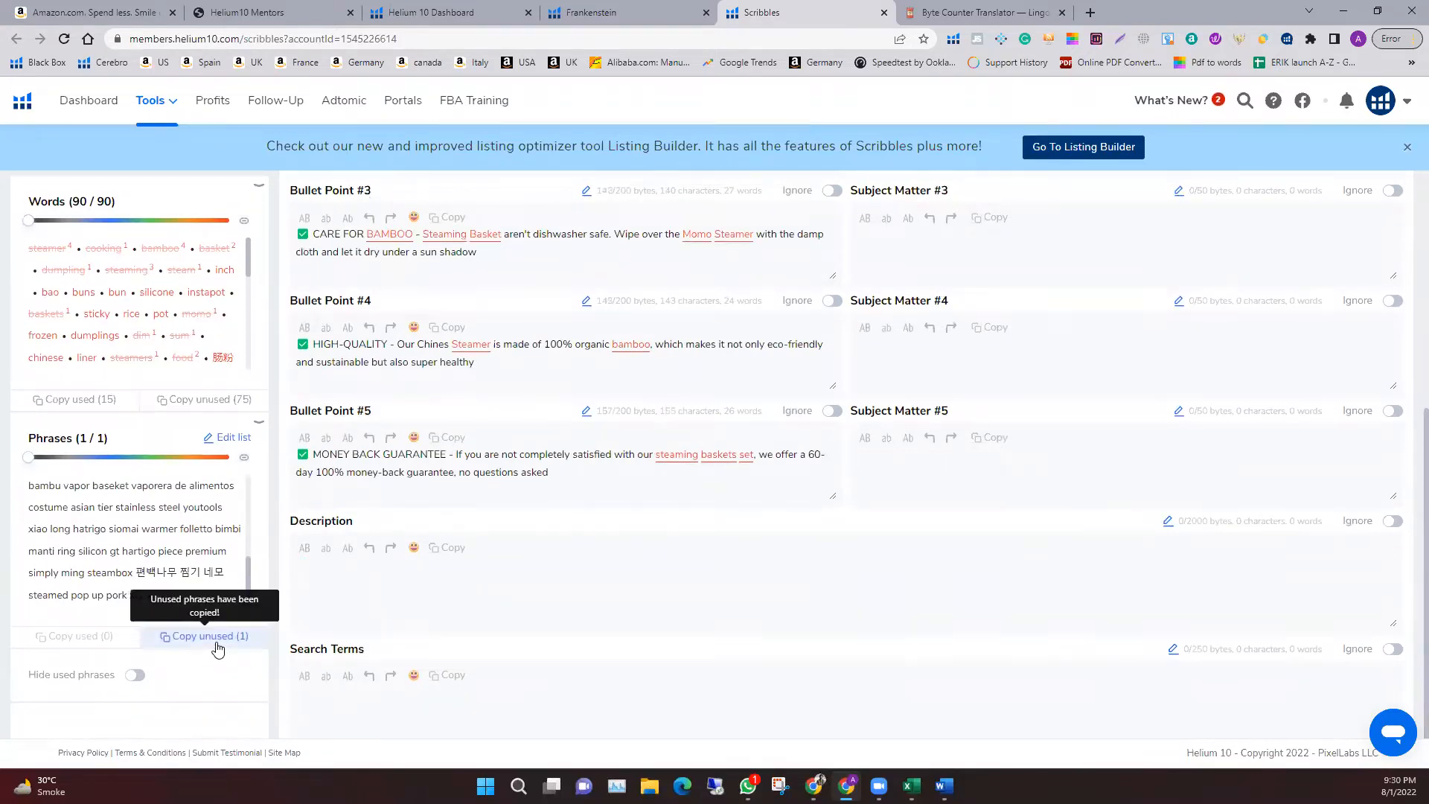
# Replace the byte counter text with the copied phrases and delete everything after "chinese liner steamers"
pyautogui.click(945, 11)
pyautogui.rightClick(259, 342)
pyautogui.click(549, 349)
pyautogui.hotkey('ctrl', 'a')
pyautogui.click(121, 358)
pyautogui.rightClick(153, 342)
pyautogui.click(107, 372)
pyautogui.hotkey('ctrl', 'a')
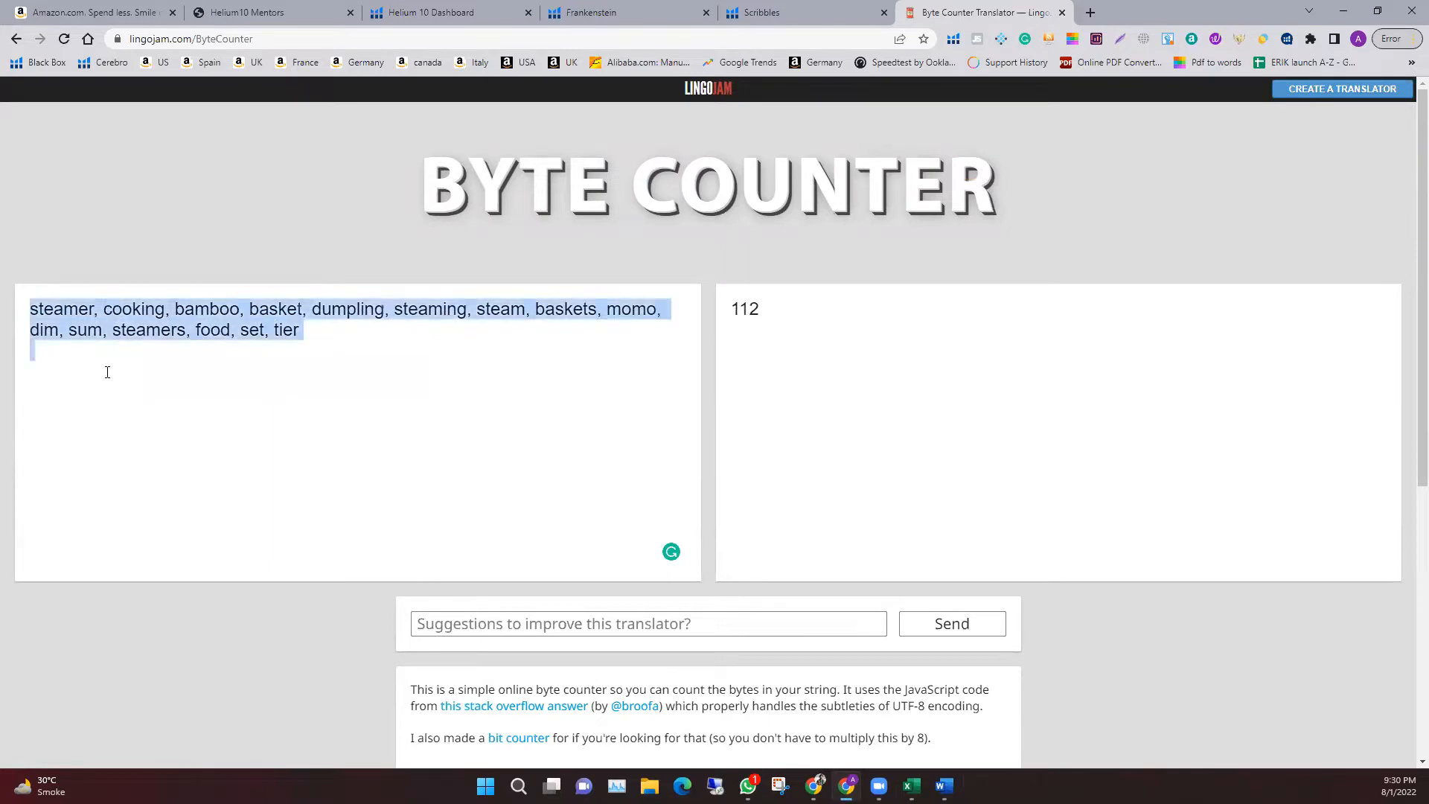
pyautogui.hotkey('ctrl', 'v')
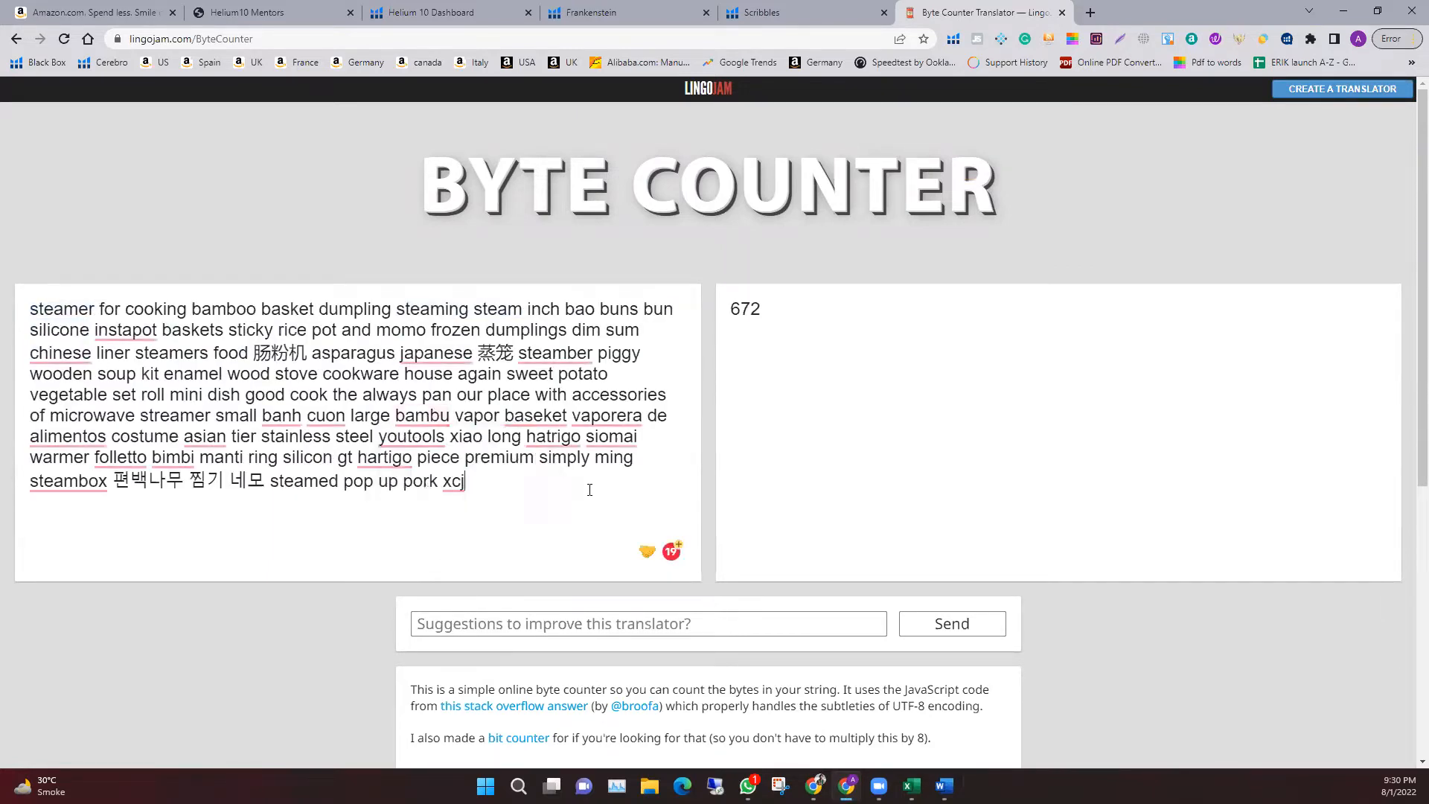
pyautogui.moveTo(512, 487); pyautogui.dragTo(208, 352)
pyautogui.press('BackSpace')
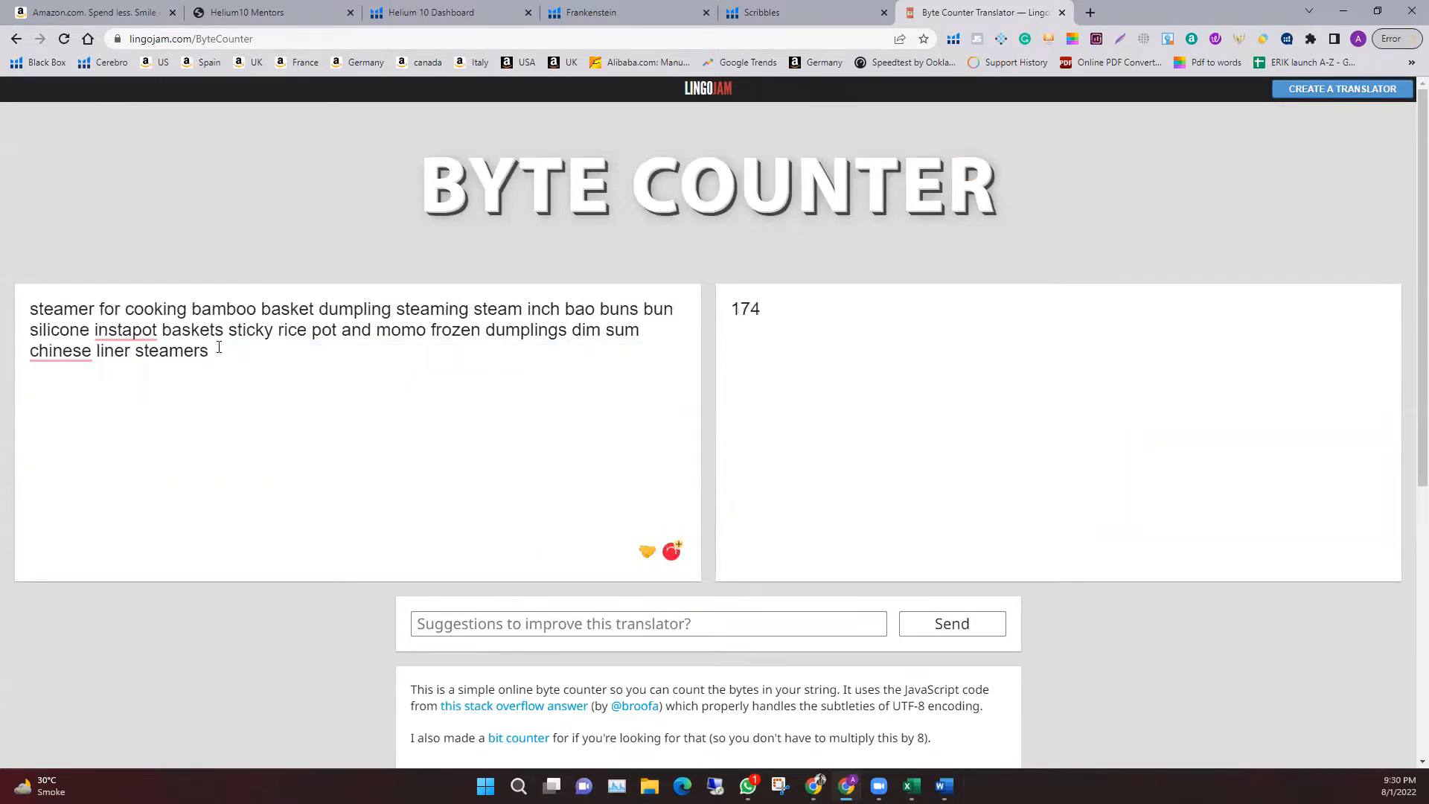
# Copy all the trimmed phrases from the byte counter and switch to the Steamers listing in Seller Central
pyautogui.hotkey('ctrl', 'a')
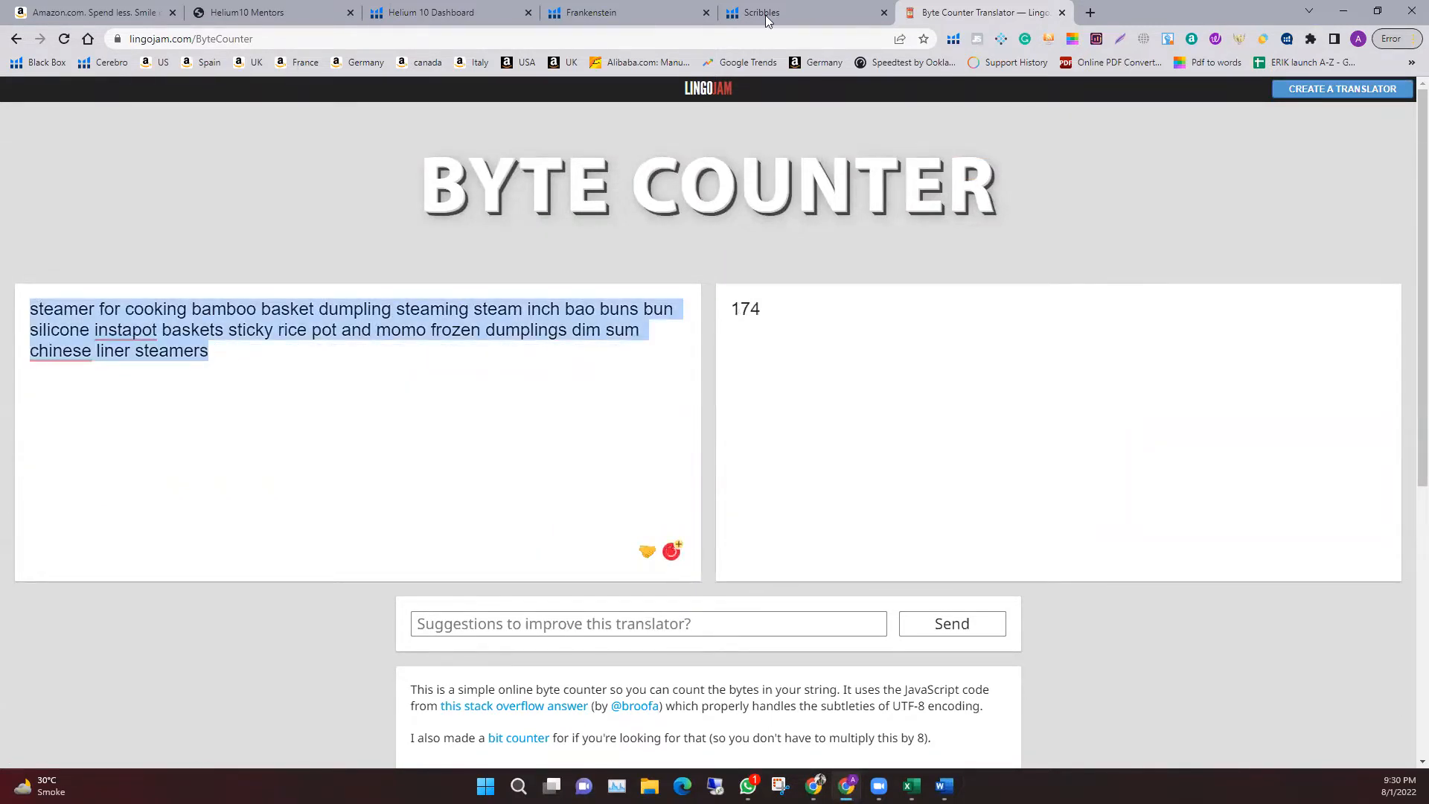
pyautogui.moveTo(815, 786)
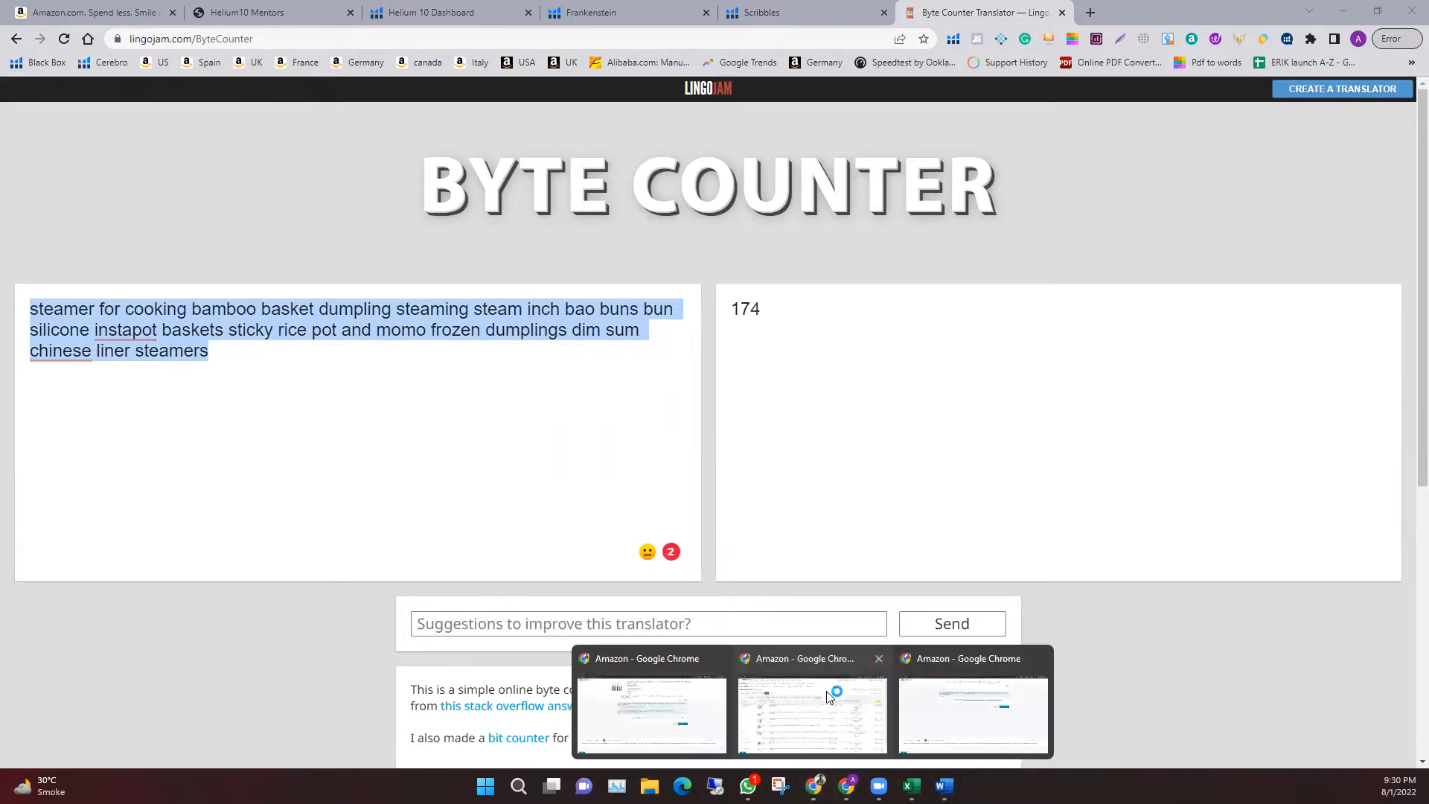
pyautogui.click(952, 704)
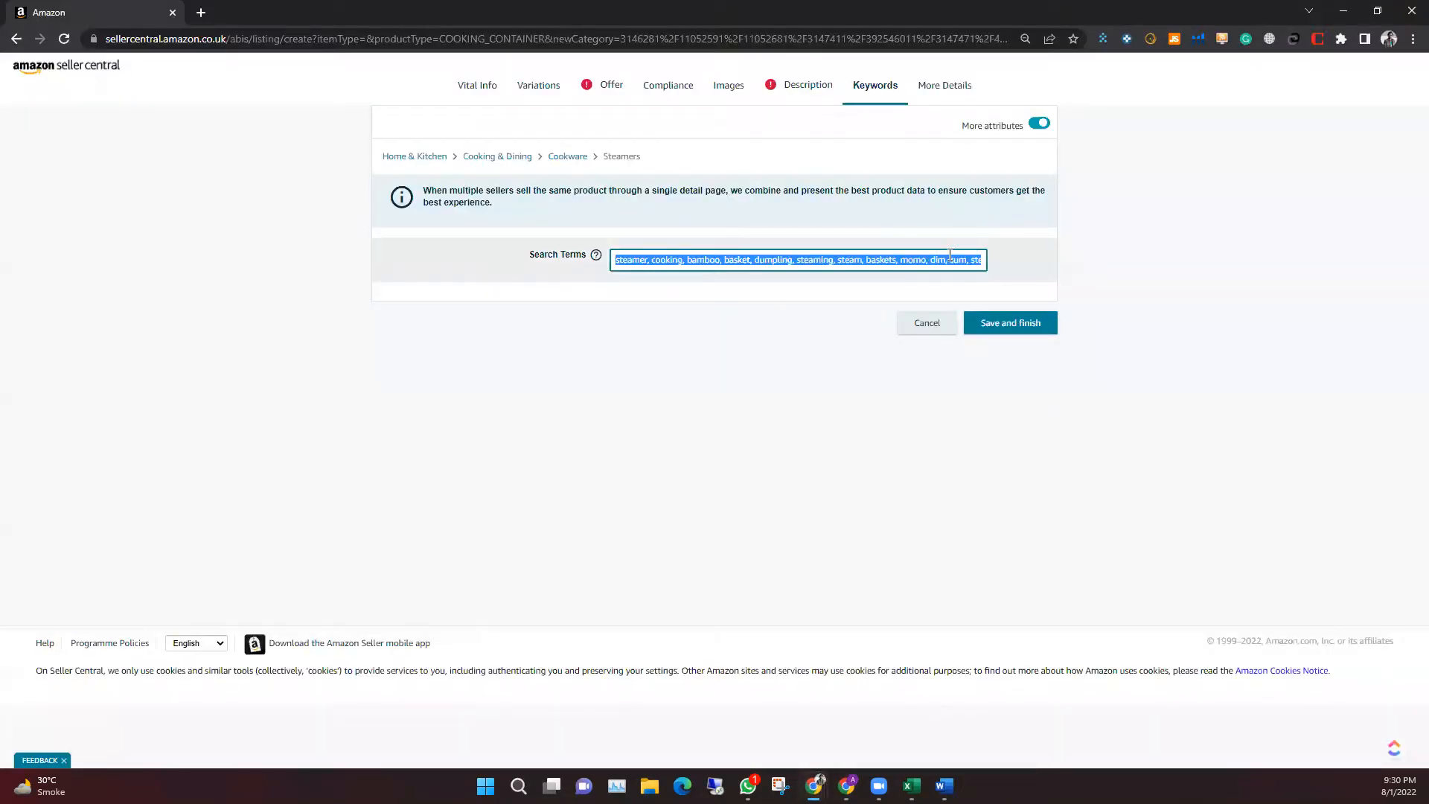
# Append the copied phrases, "steamer for cooking" to "chinese liner steamers", after "tier" in the Search Terms
pyautogui.click(978, 259)
pyautogui.doubleClick(978, 259)
pyautogui.click(978, 260)
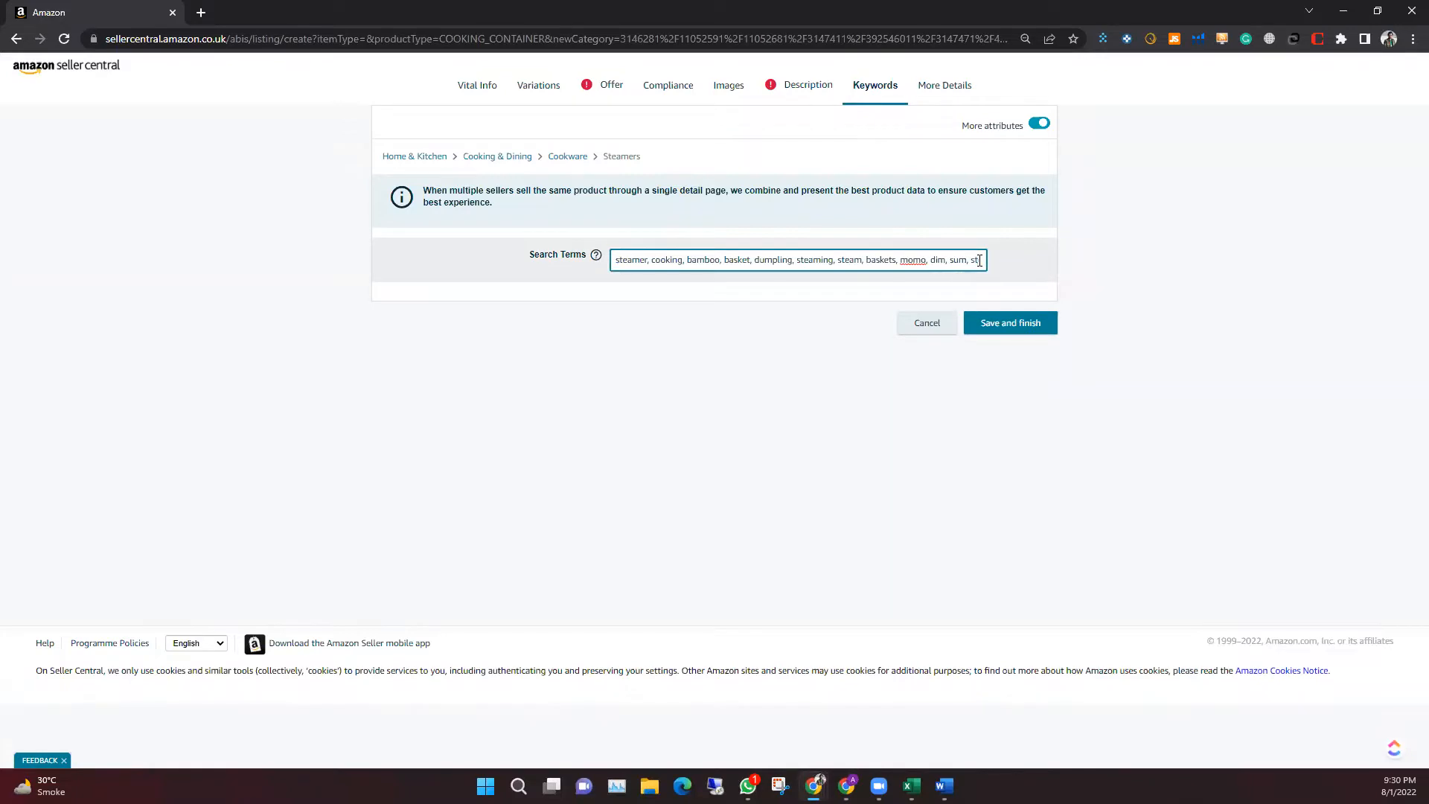
pyautogui.press('Right')
pyautogui.press('Right')
pyautogui.press('Right')
pyautogui.press('Right')
pyautogui.press('Right')
pyautogui.press('Right')
pyautogui.press('Right')
pyautogui.press('Right')
pyautogui.press('Right')
pyautogui.press('Right')
pyautogui.press('Right')
pyautogui.press('Right')
pyautogui.press('Right')
pyautogui.press('Right')
pyautogui.press('Right')
pyautogui.press('Right')
pyautogui.press('Right')
pyautogui.press('Right')
pyautogui.press('Right')
pyautogui.press('Right')
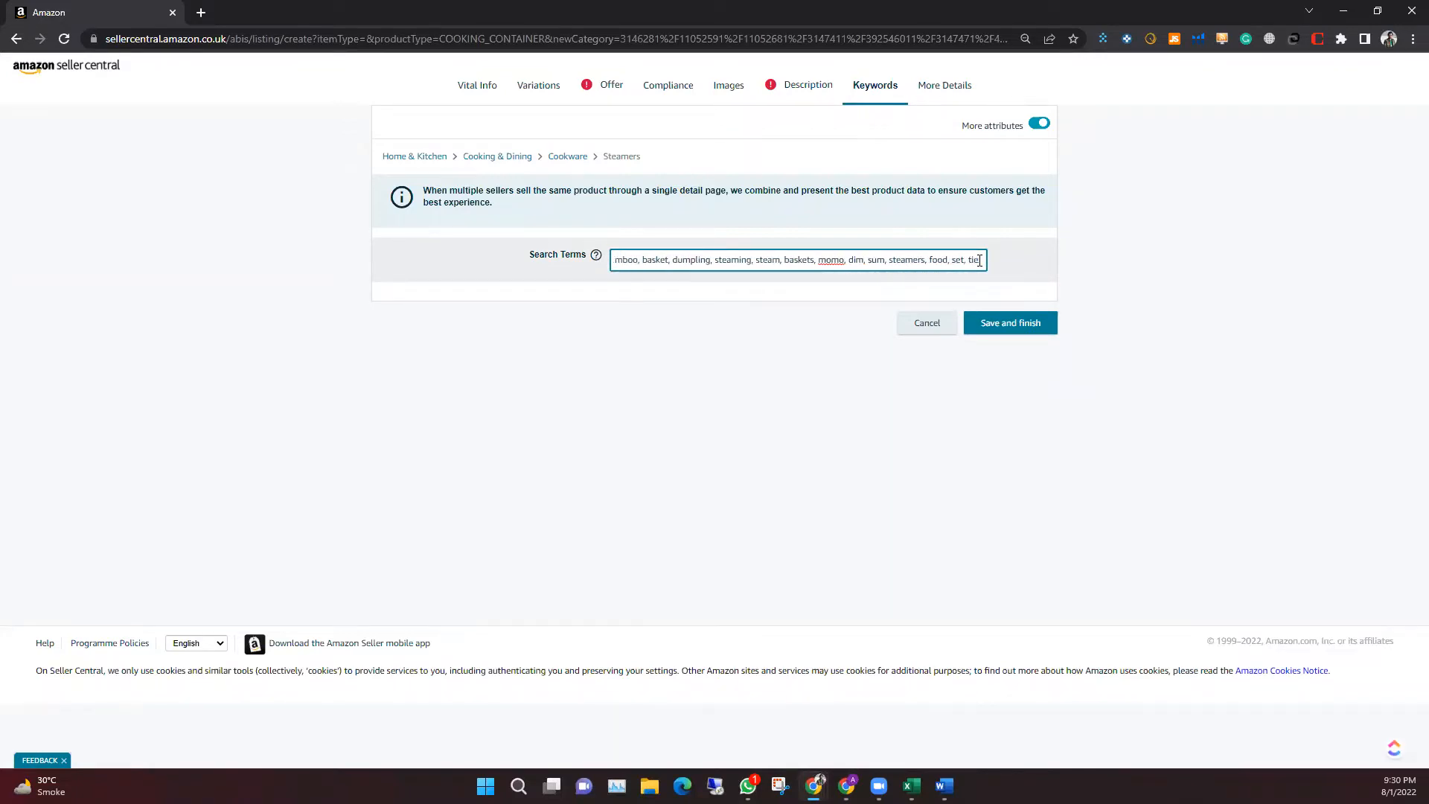
pyautogui.hotkey('ctrl', 'v')
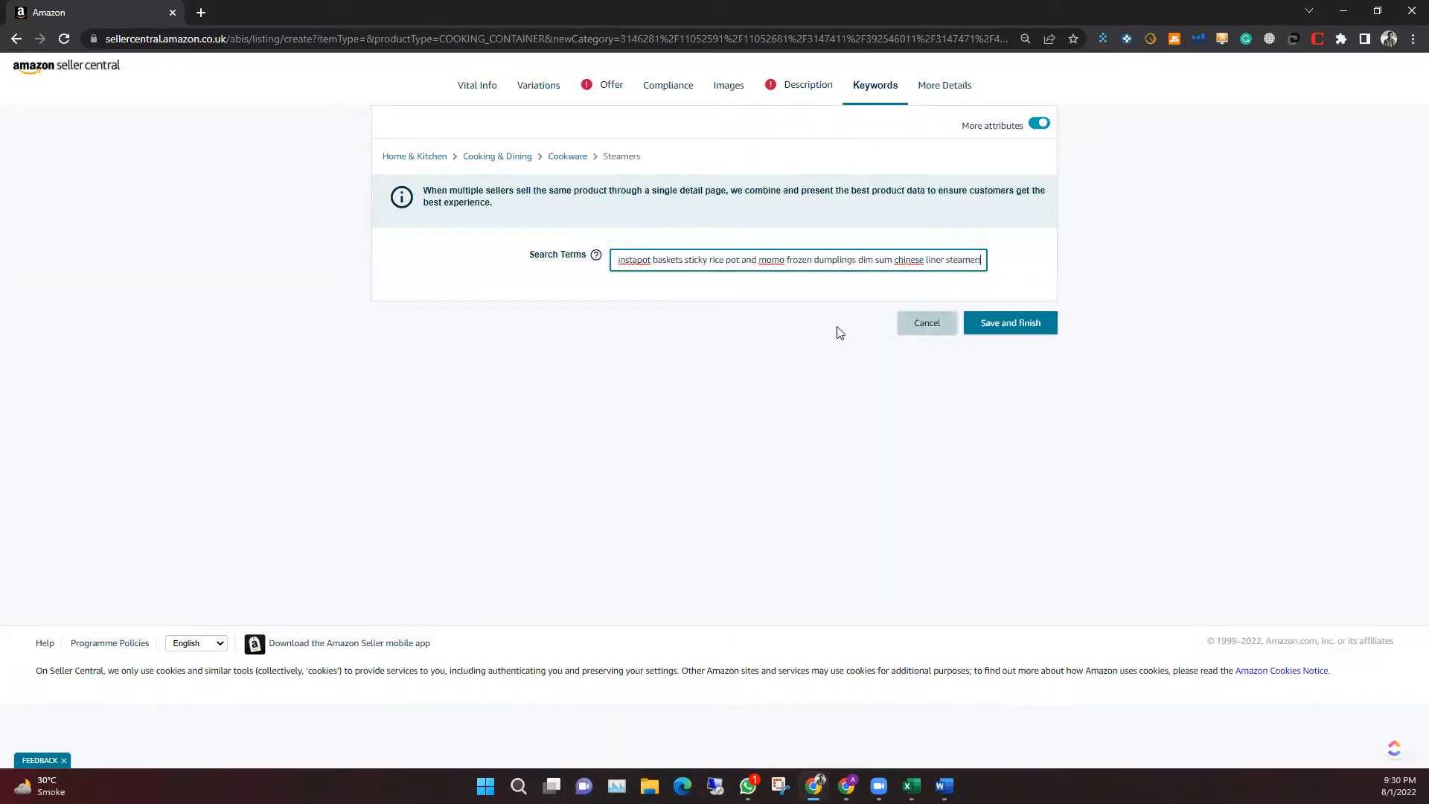
pyautogui.hotkey('ctrl', 'z')
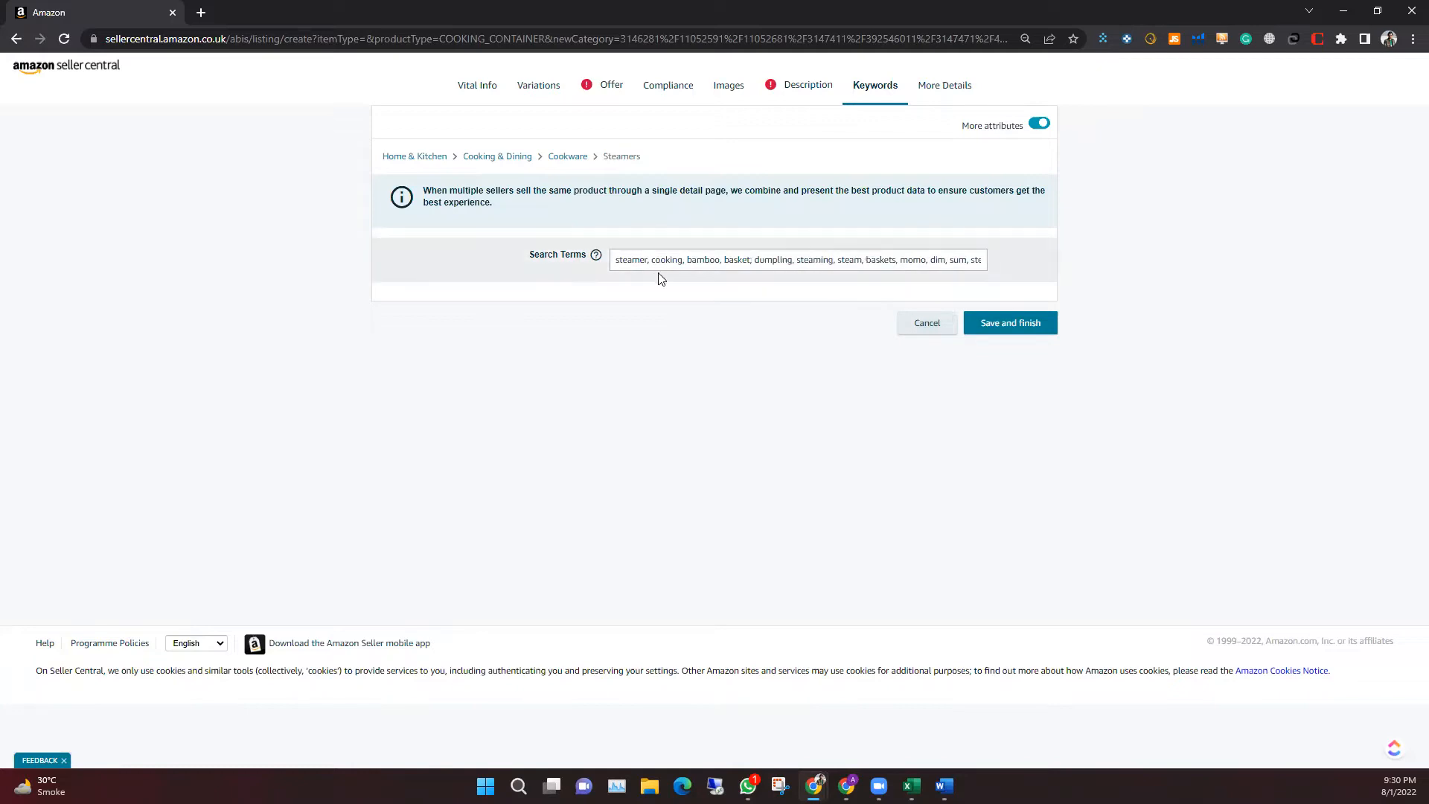
# Copy the complete Search Terms entry and replace the byte counter text with it to count the combined bytes
pyautogui.click(815, 260)
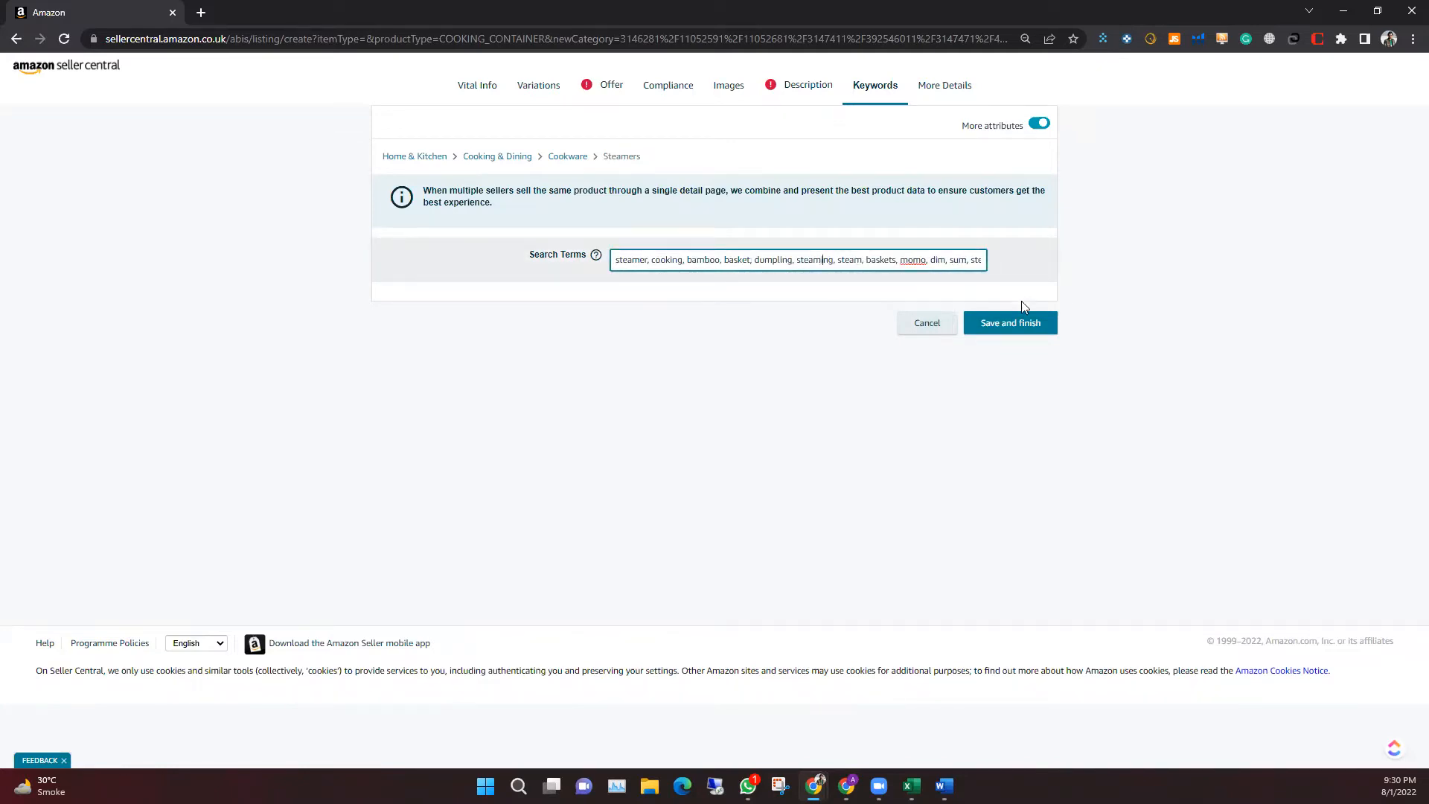
pyautogui.press('Right')
pyautogui.press('Right')
pyautogui.press('Right')
pyautogui.press('Right')
pyautogui.press('Right')
pyautogui.press('Right')
pyautogui.press('Right')
pyautogui.press('Right')
pyautogui.press('Right')
pyautogui.press('Right')
pyautogui.press('Right')
pyautogui.press('Right')
pyautogui.press('Right')
pyautogui.press('Right')
pyautogui.press('Right')
pyautogui.press('Right')
pyautogui.press('Right')
pyautogui.press('Right')
pyautogui.press('Right')
pyautogui.press('Right')
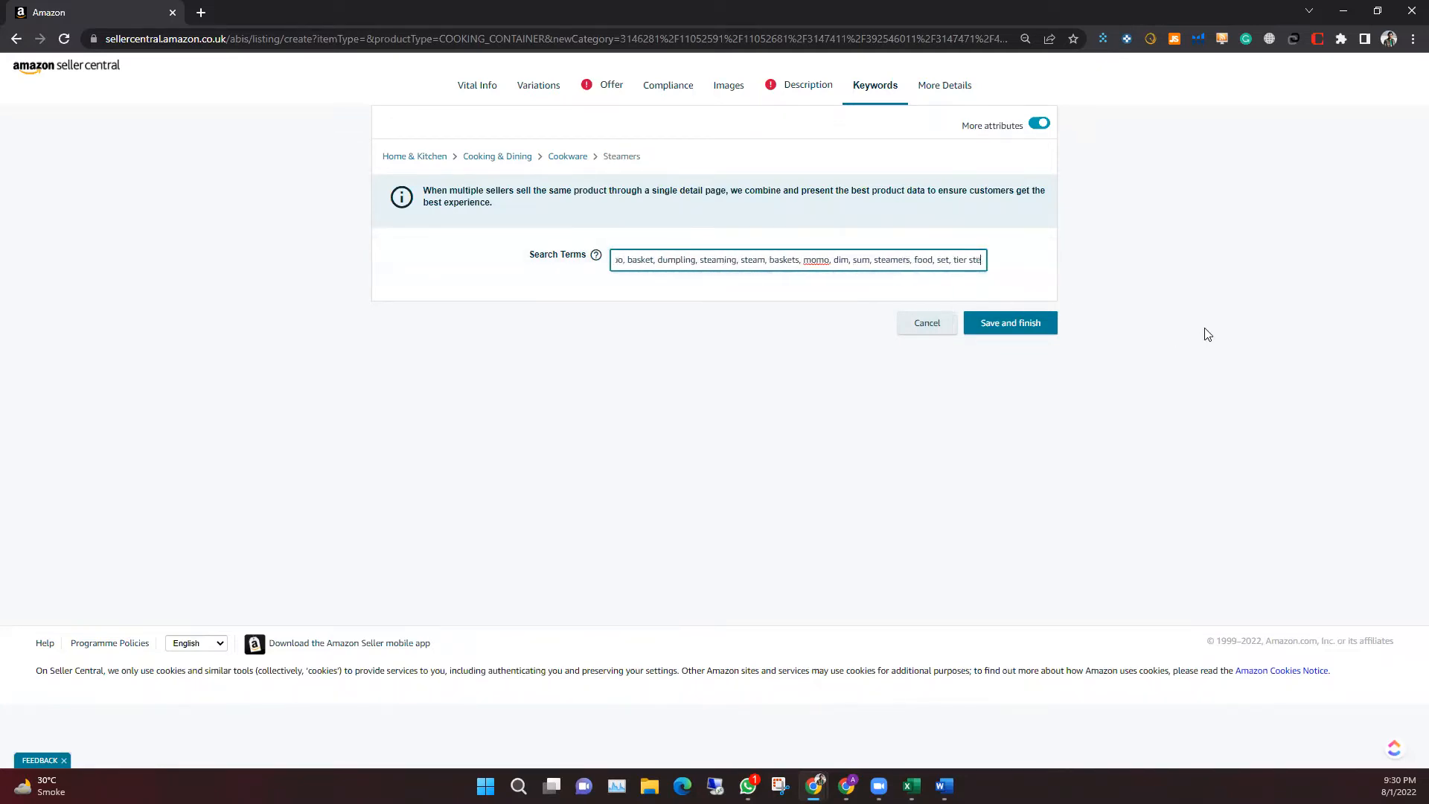
pyautogui.press('Right')
pyautogui.press('Right')
pyautogui.press('Right')
pyautogui.press('Right')
pyautogui.press('Right')
pyautogui.press('Right')
pyautogui.press('Right')
pyautogui.press('Right')
pyautogui.tripleClick(935, 259)
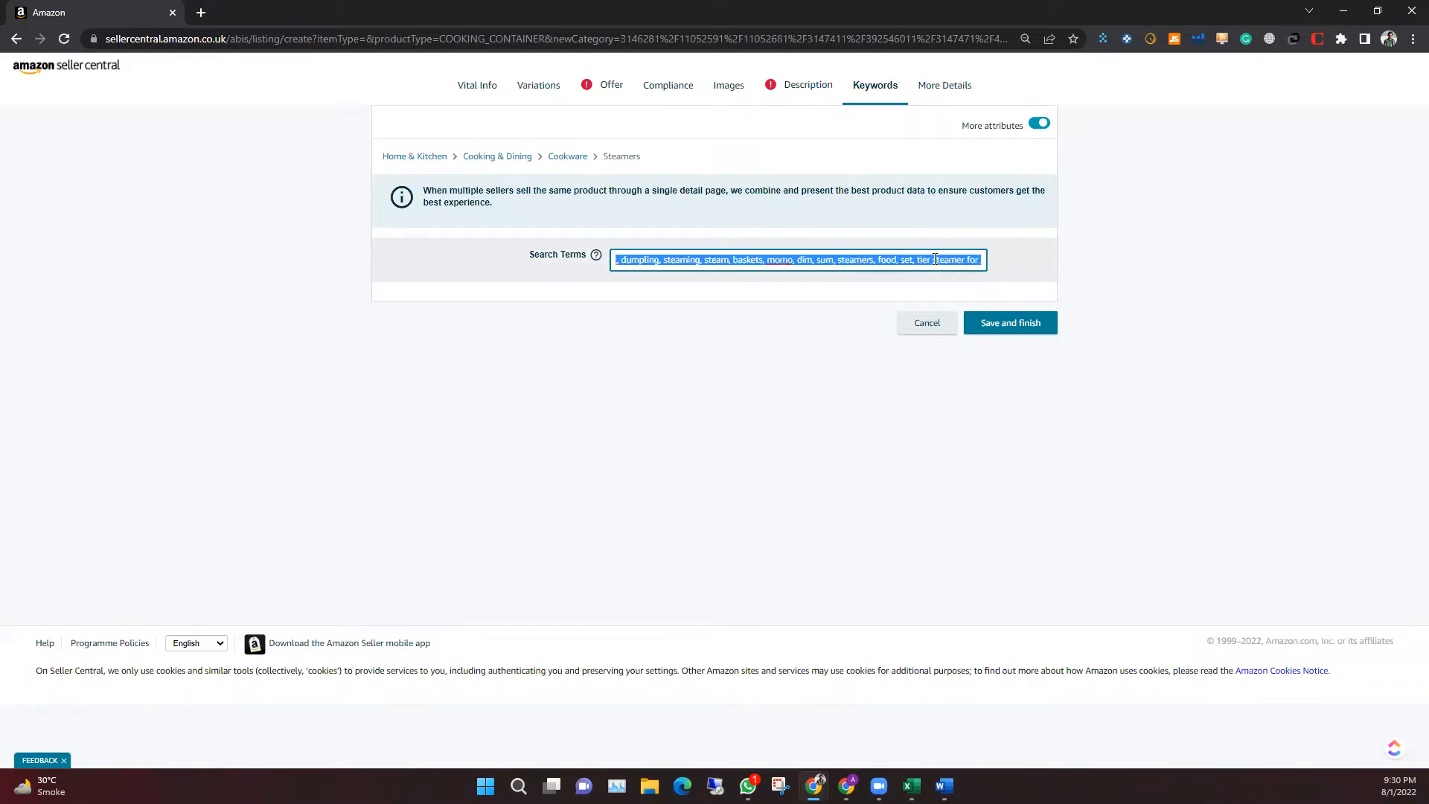
pyautogui.click(853, 779)
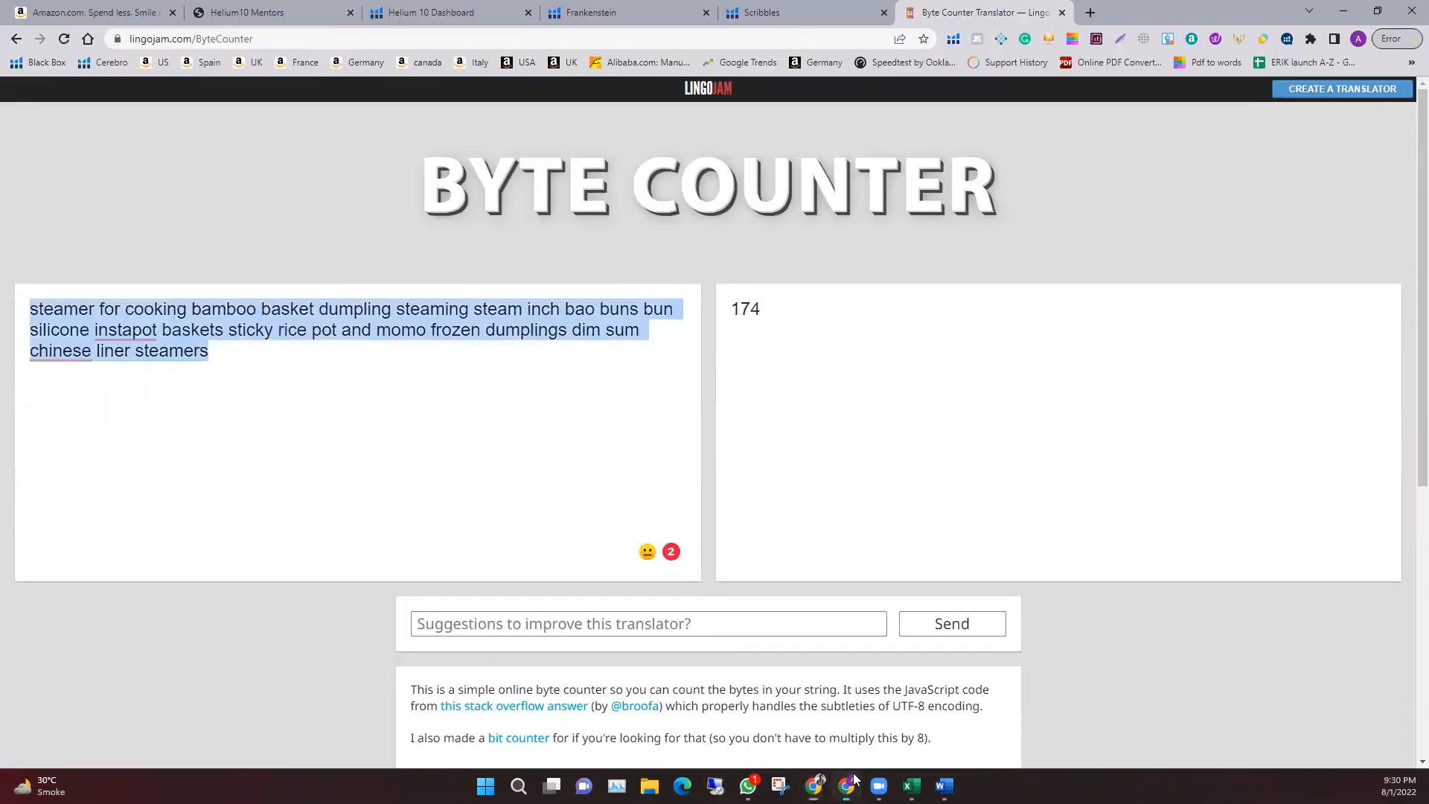
pyautogui.hotkey('ctrl', 'v')
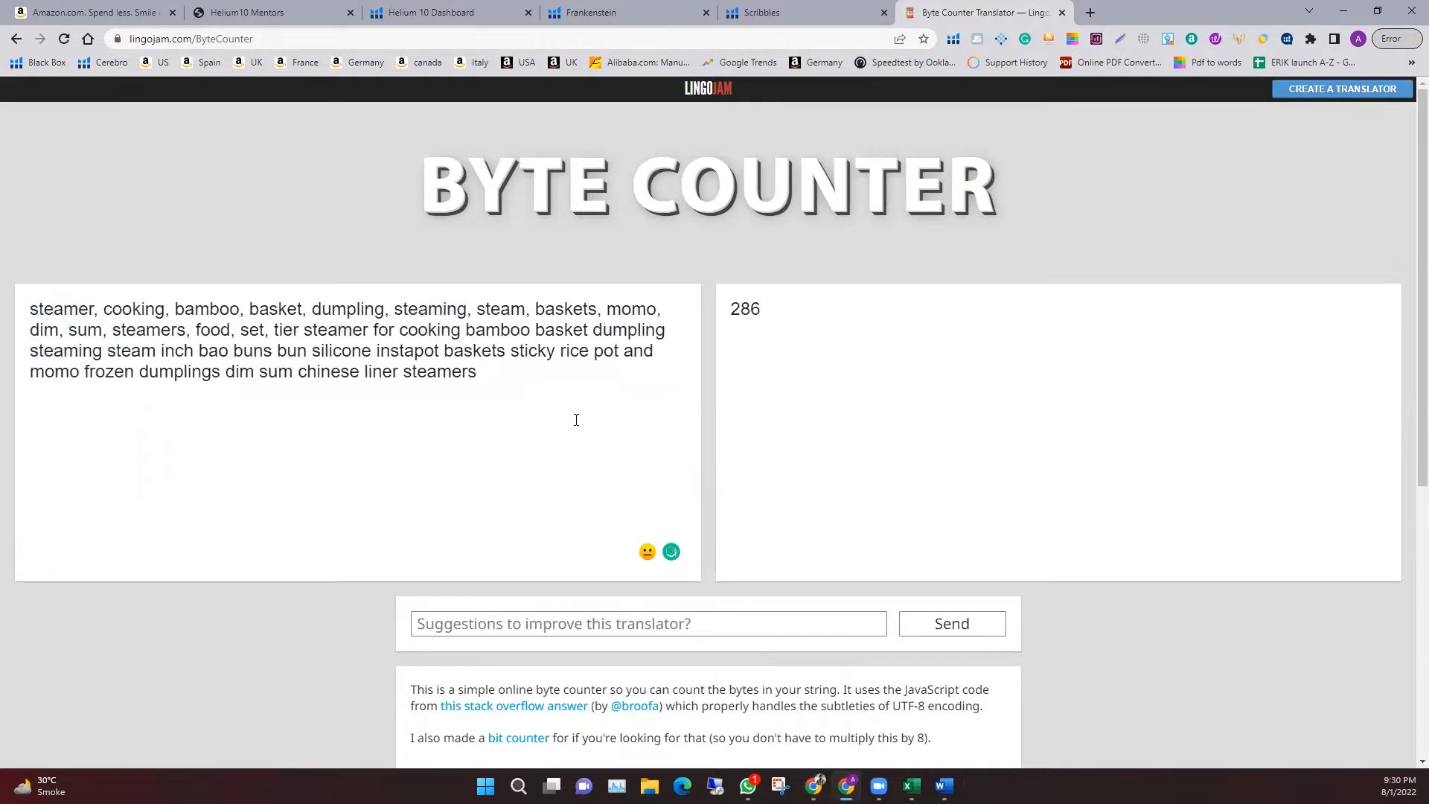
# Copy the combined keywords from the byte counter and replace the listing's Search Terms entry with them
pyautogui.moveTo(556, 381); pyautogui.dragTo(15, 288)
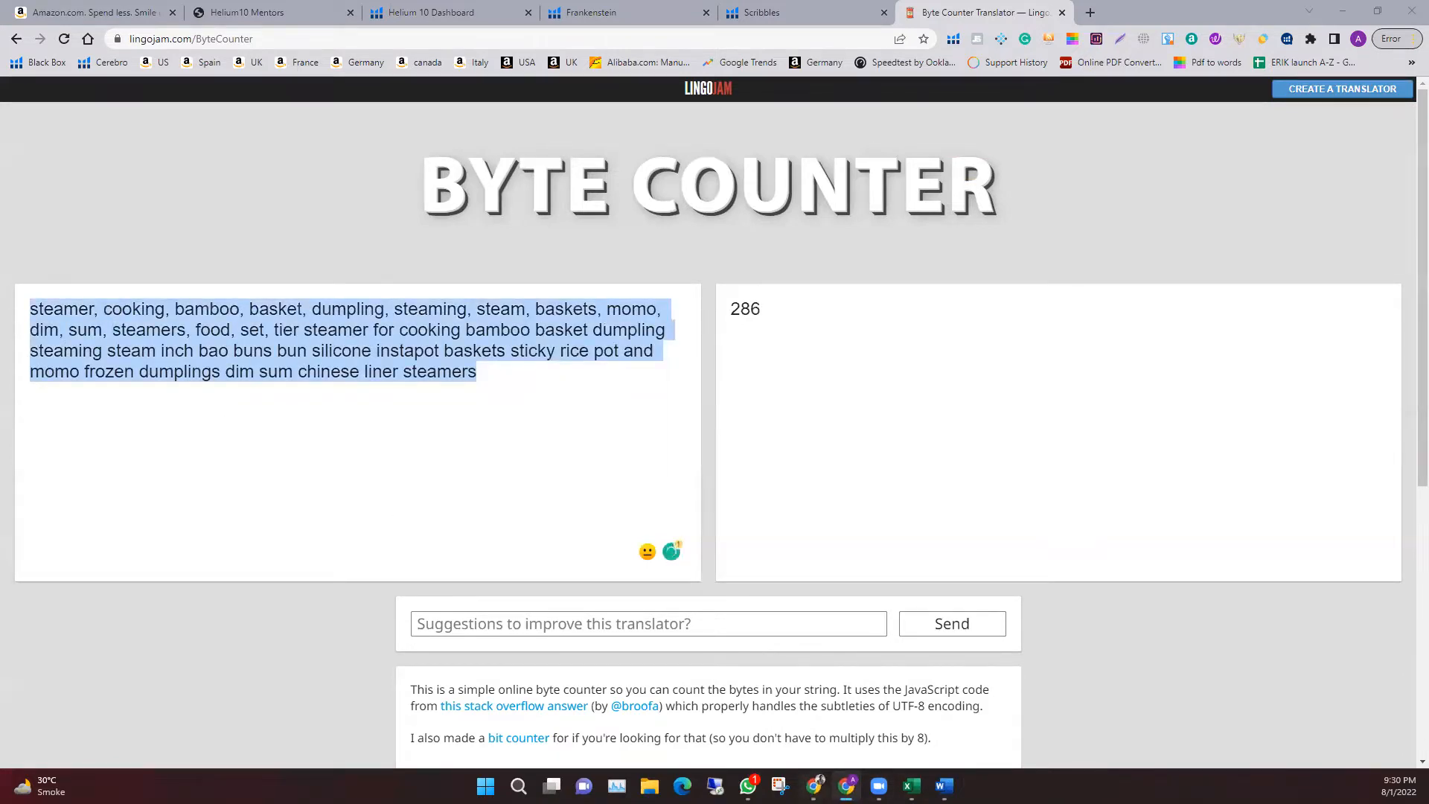
pyautogui.moveTo(813, 785)
pyautogui.click(982, 703)
pyautogui.hotkey('ctrl', 'v')
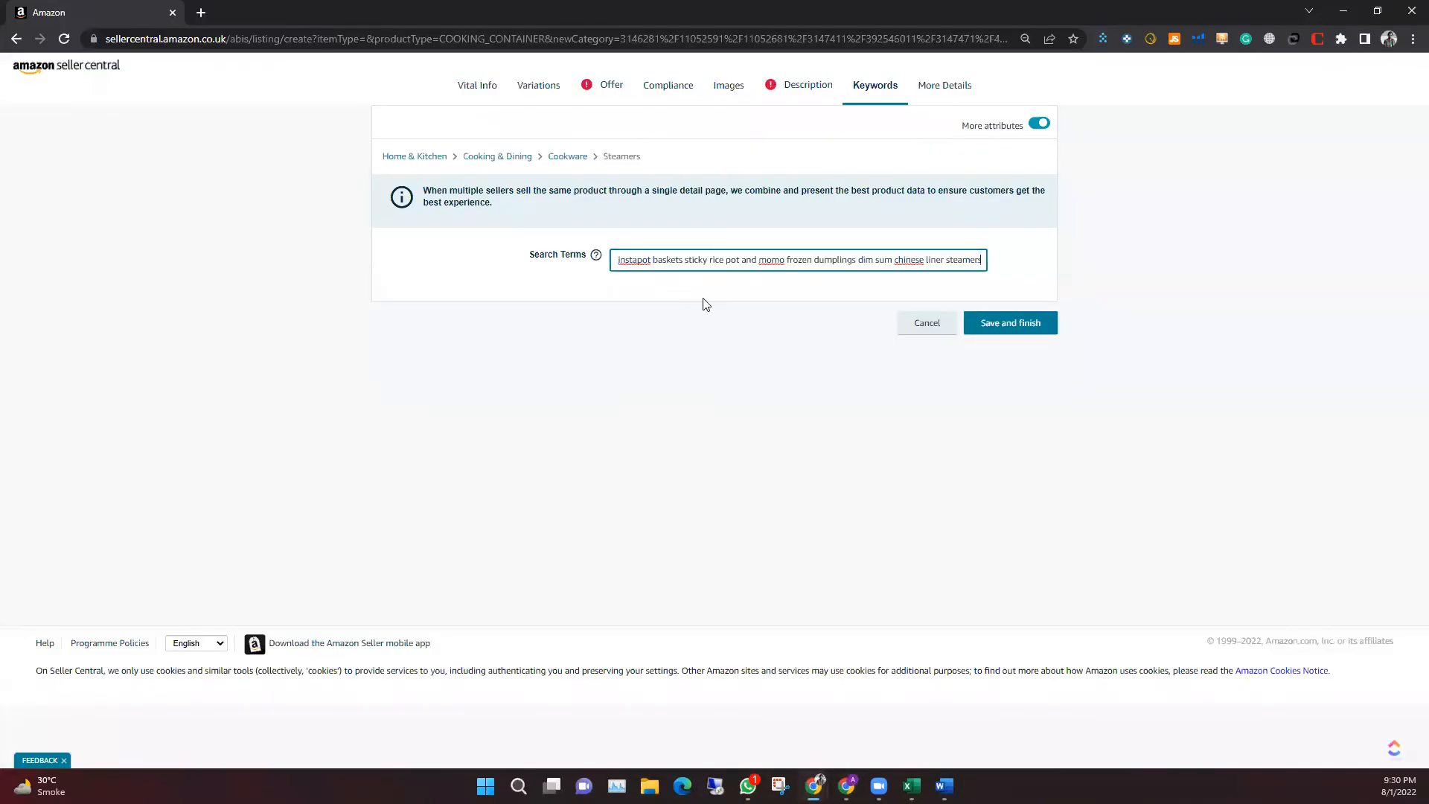
pyautogui.click(632, 328)
# Read the Search Terms help text and examine the comma separators in the entry, selecting the one after "baskets"
pyautogui.moveTo(598, 254)
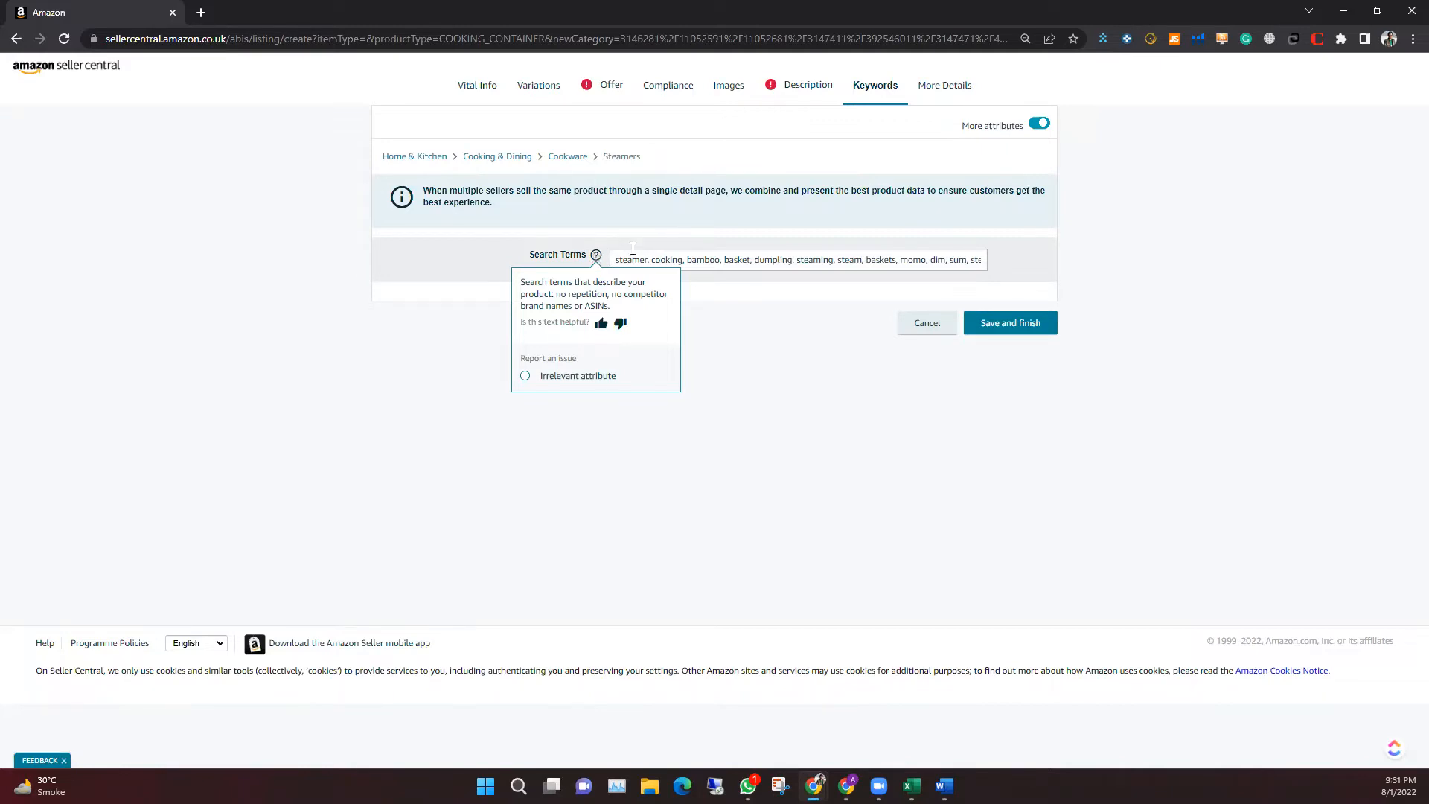
pyautogui.click(756, 259)
pyautogui.doubleClick(897, 261)
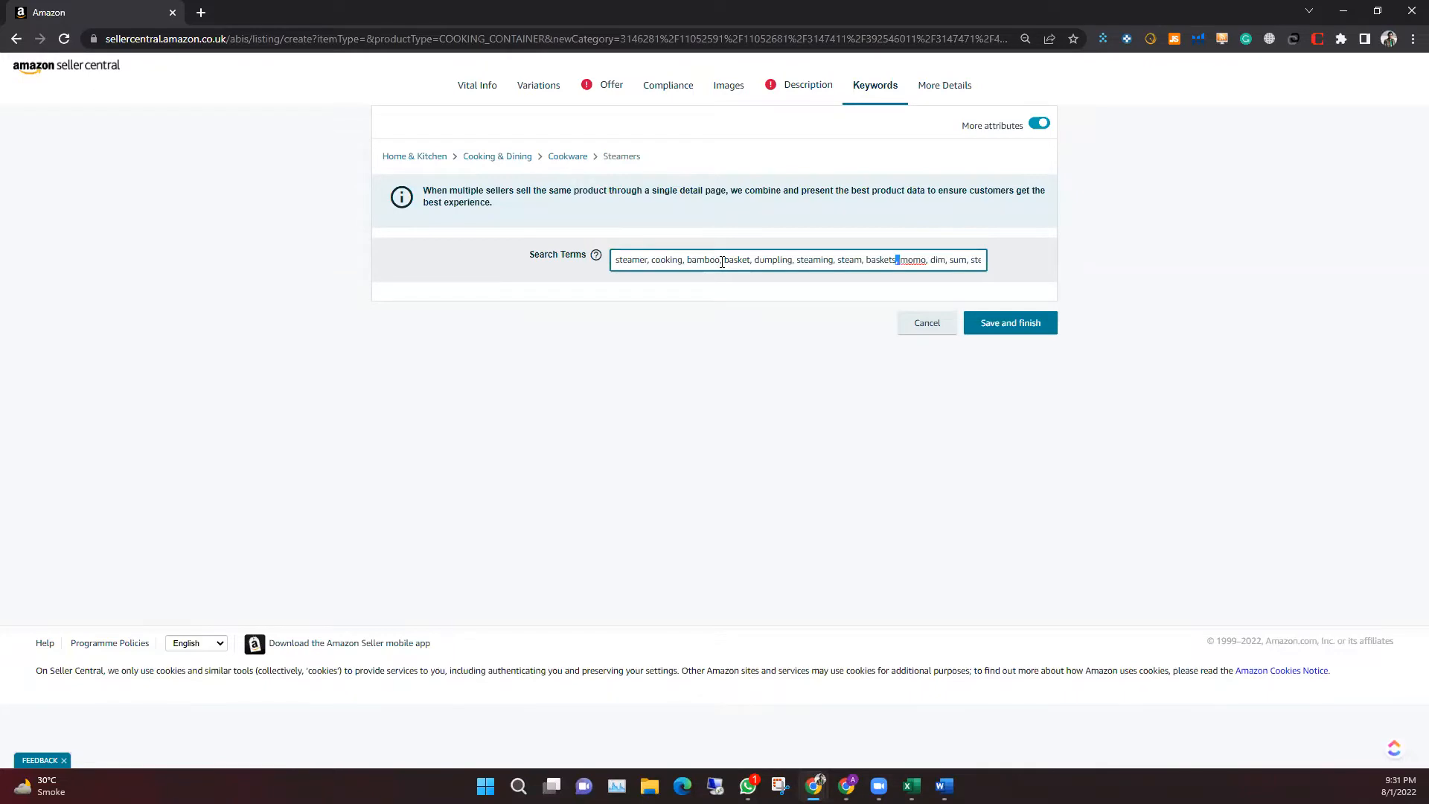
pyautogui.moveTo(879, 785)
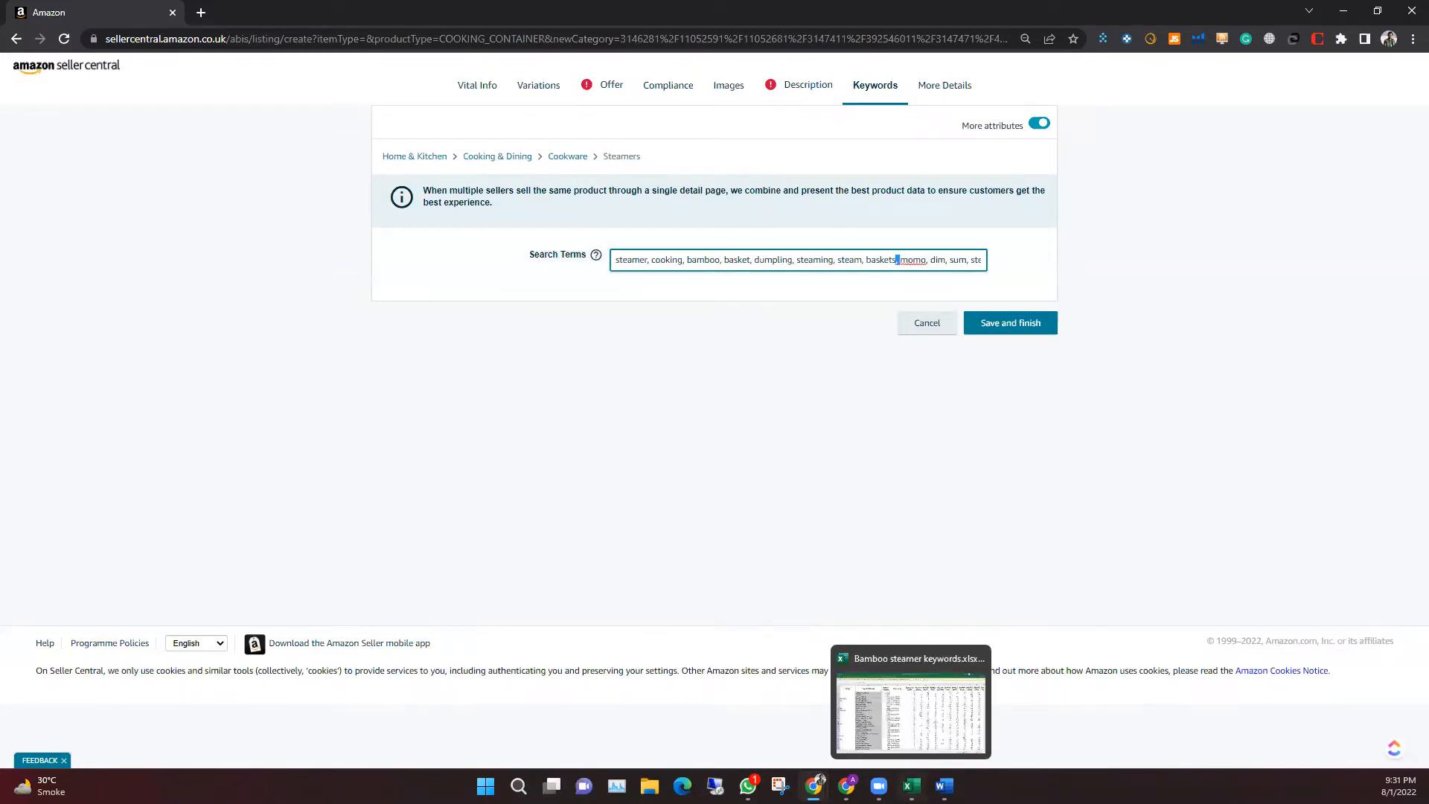
pyautogui.moveTo(813, 785)
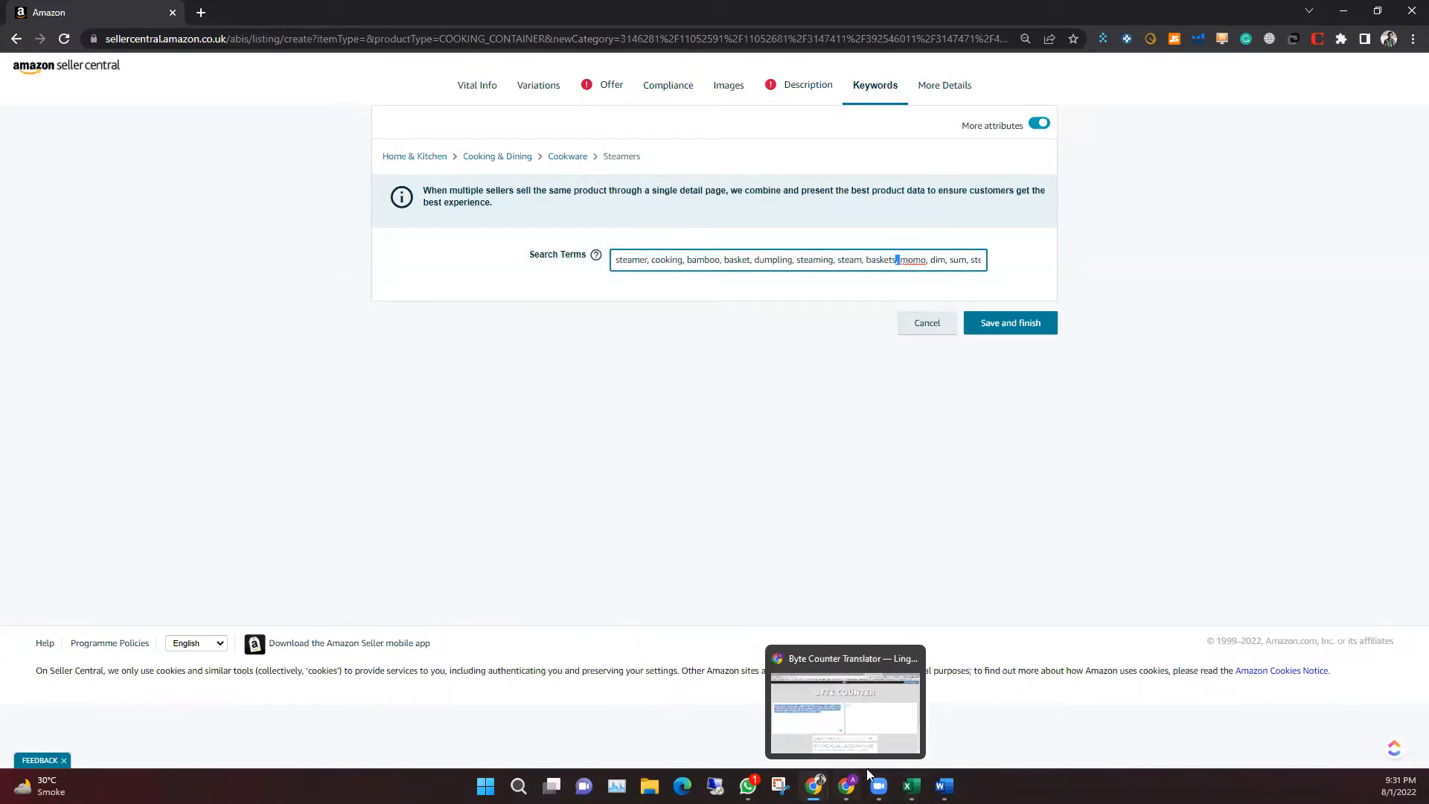
# Switch to Helium 10 Scribbles, copy the used words, and replace the text in Byte Counter with them
pyautogui.click(877, 721)
pyautogui.click(789, 7)
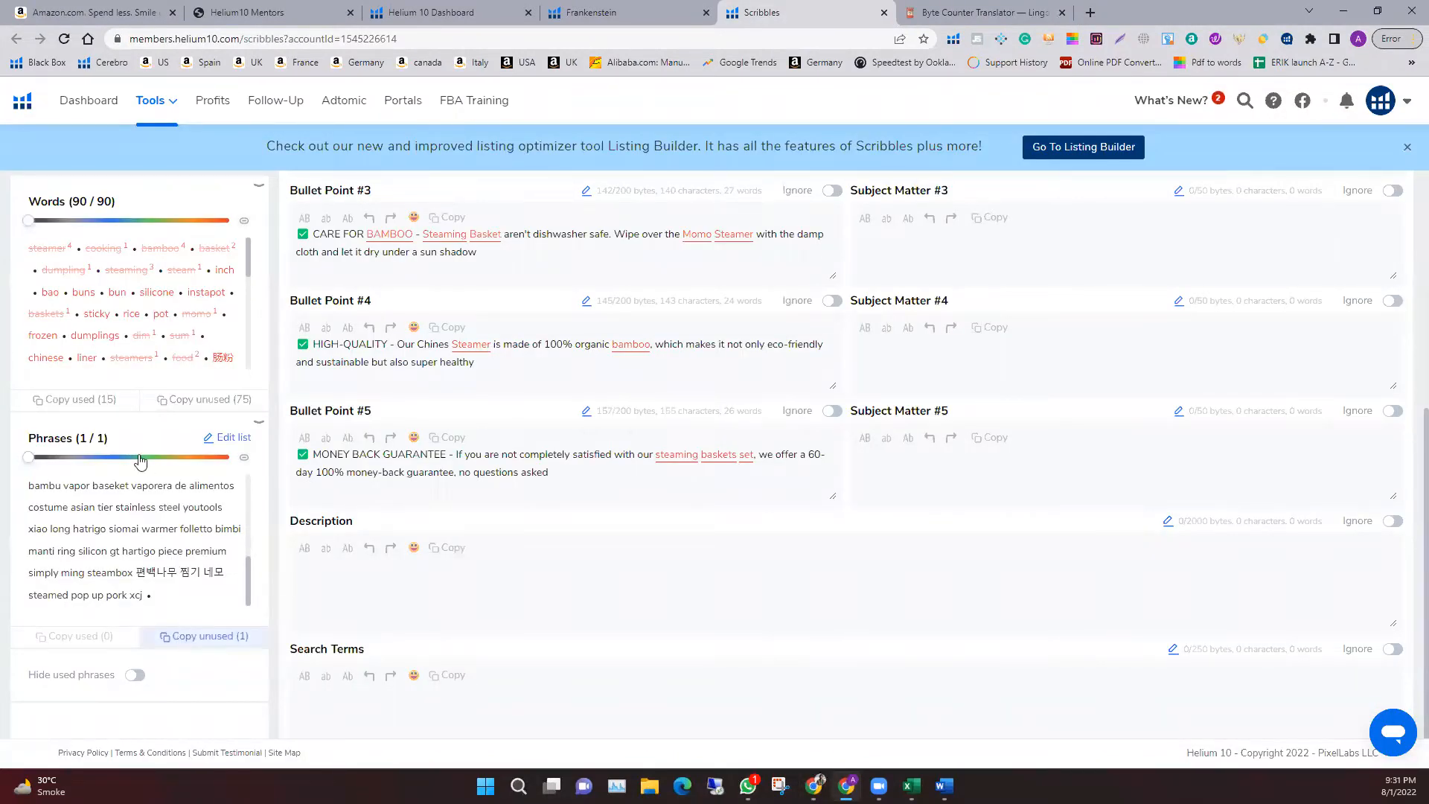
pyautogui.click(108, 402)
pyautogui.click(980, 15)
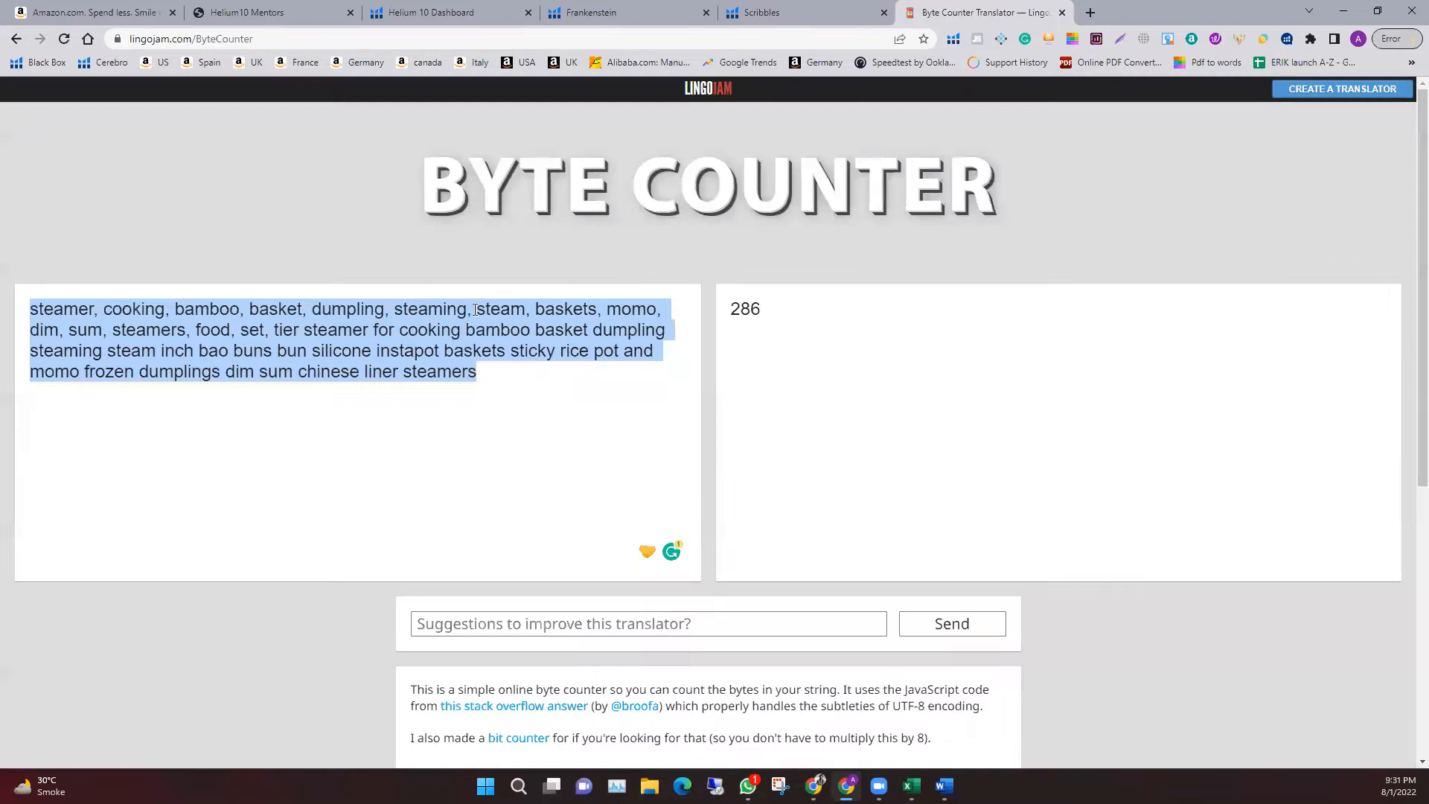
pyautogui.hotkey('ctrl', 'v')
# Copy the unused words from Scribbles and append them to the list in Byte Counter
pyautogui.click(742, 6)
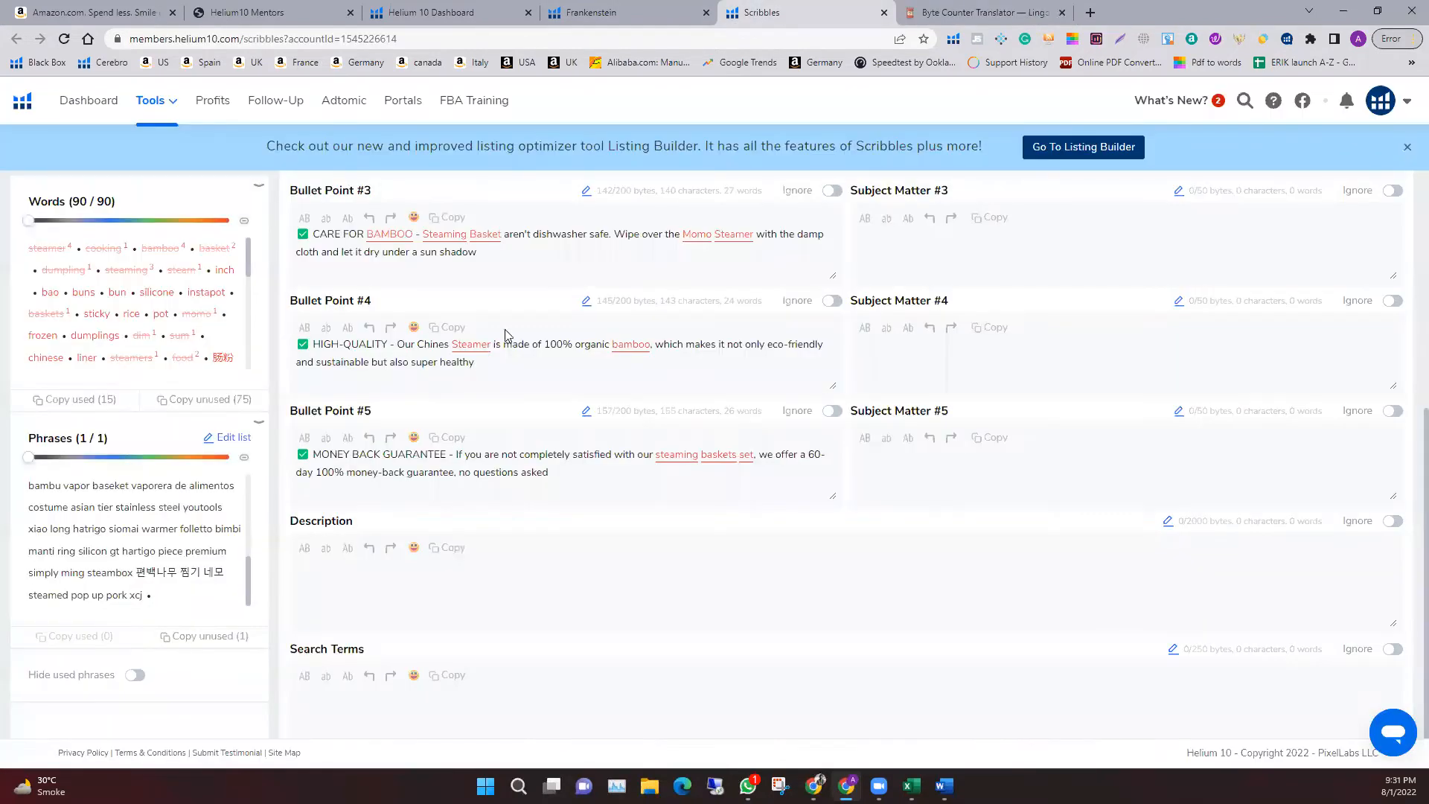
pyautogui.click(205, 401)
pyautogui.click(943, 14)
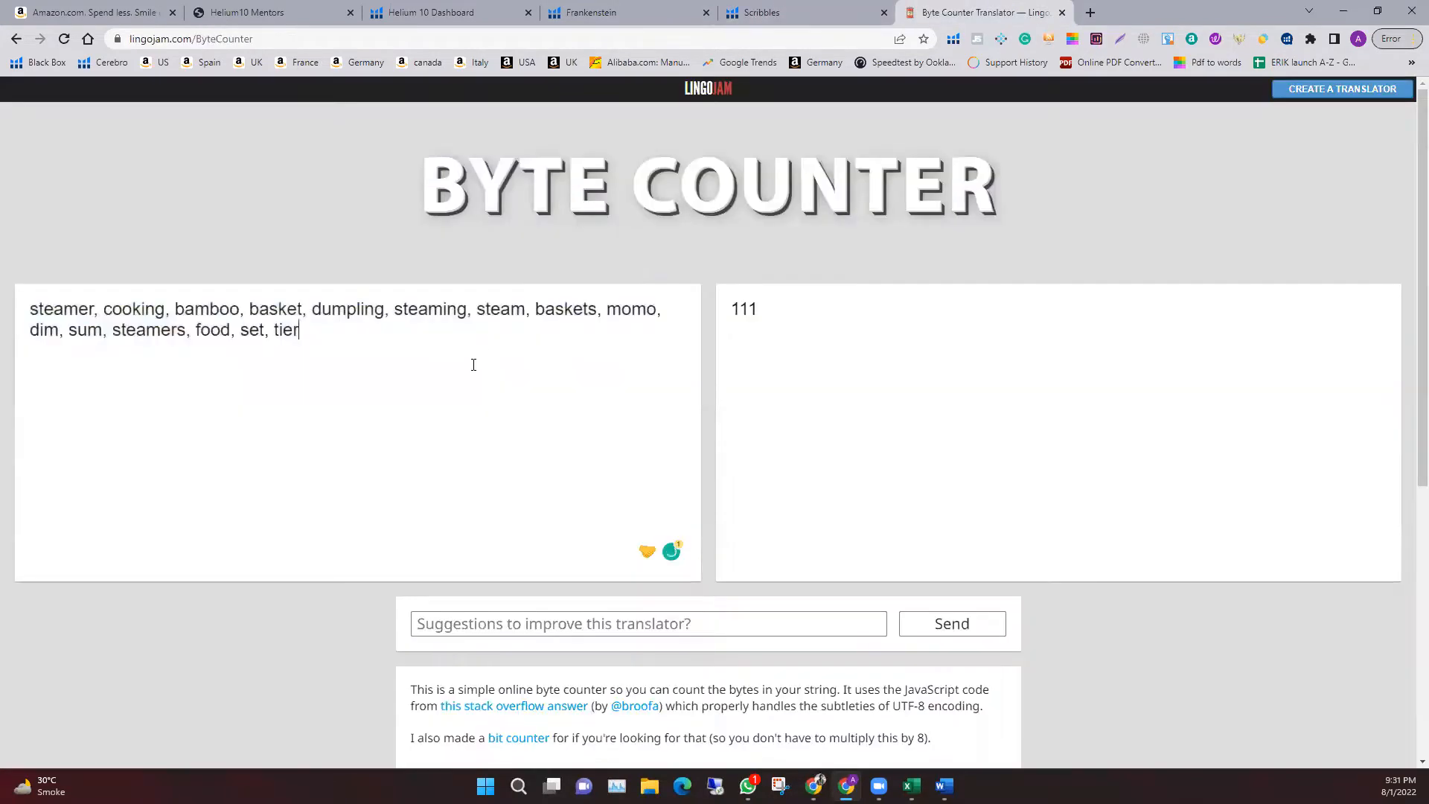
pyautogui.hotkey('ctrl', 'v')
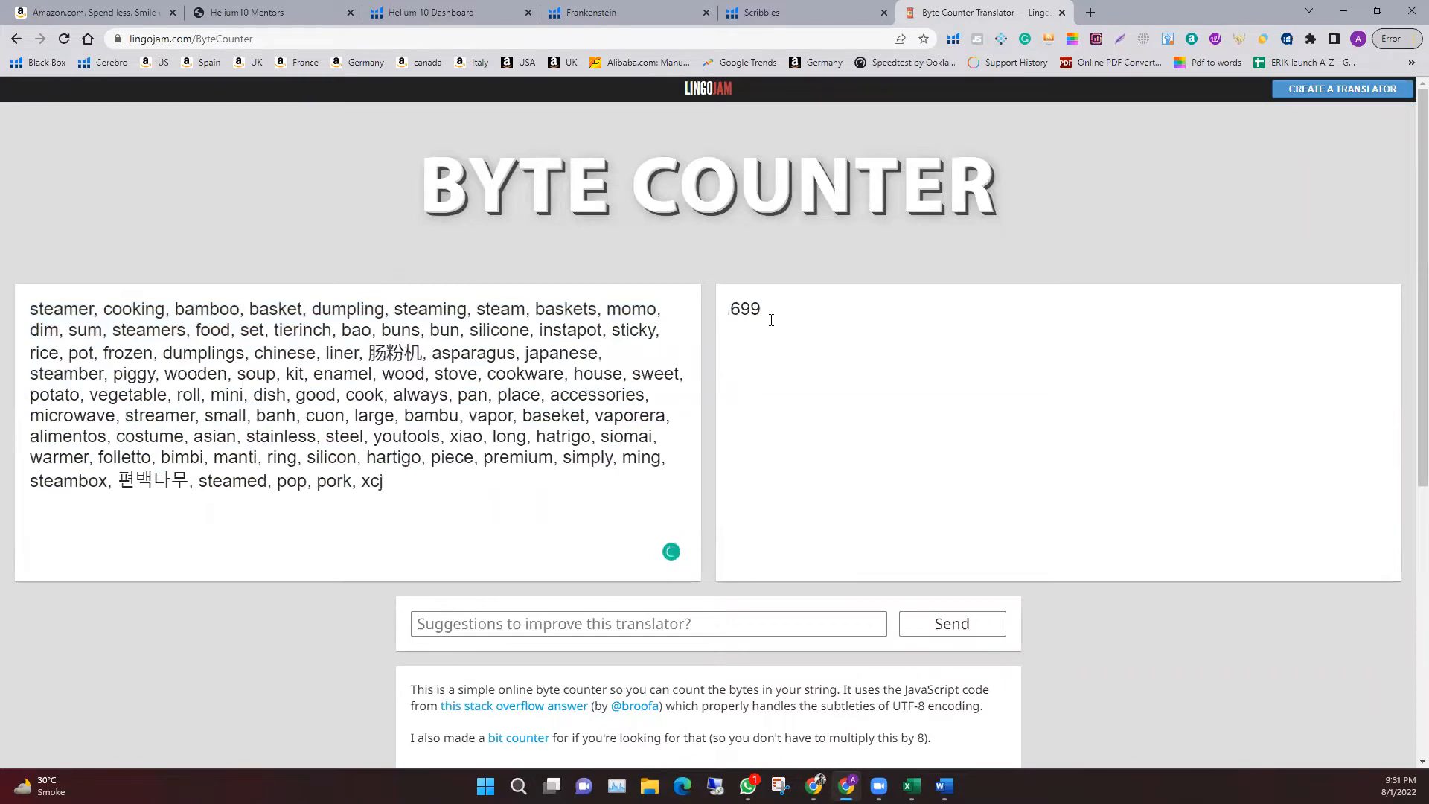
# Copy the combined keyword list from Byte Counter and replace the Search Terms in Amazon Seller Central with it
pyautogui.moveTo(407, 534); pyautogui.dragTo(28, 304)
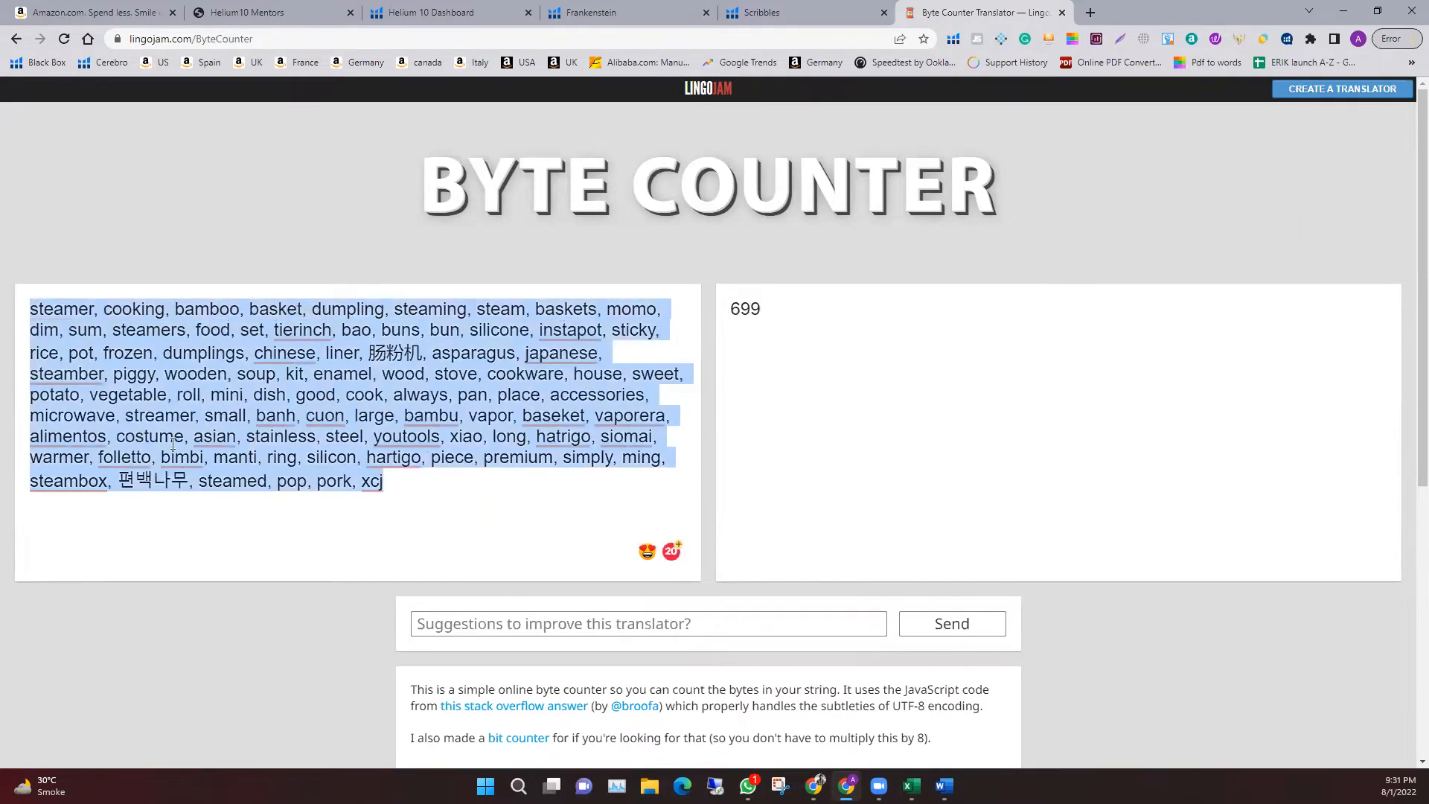
pyautogui.moveTo(847, 778)
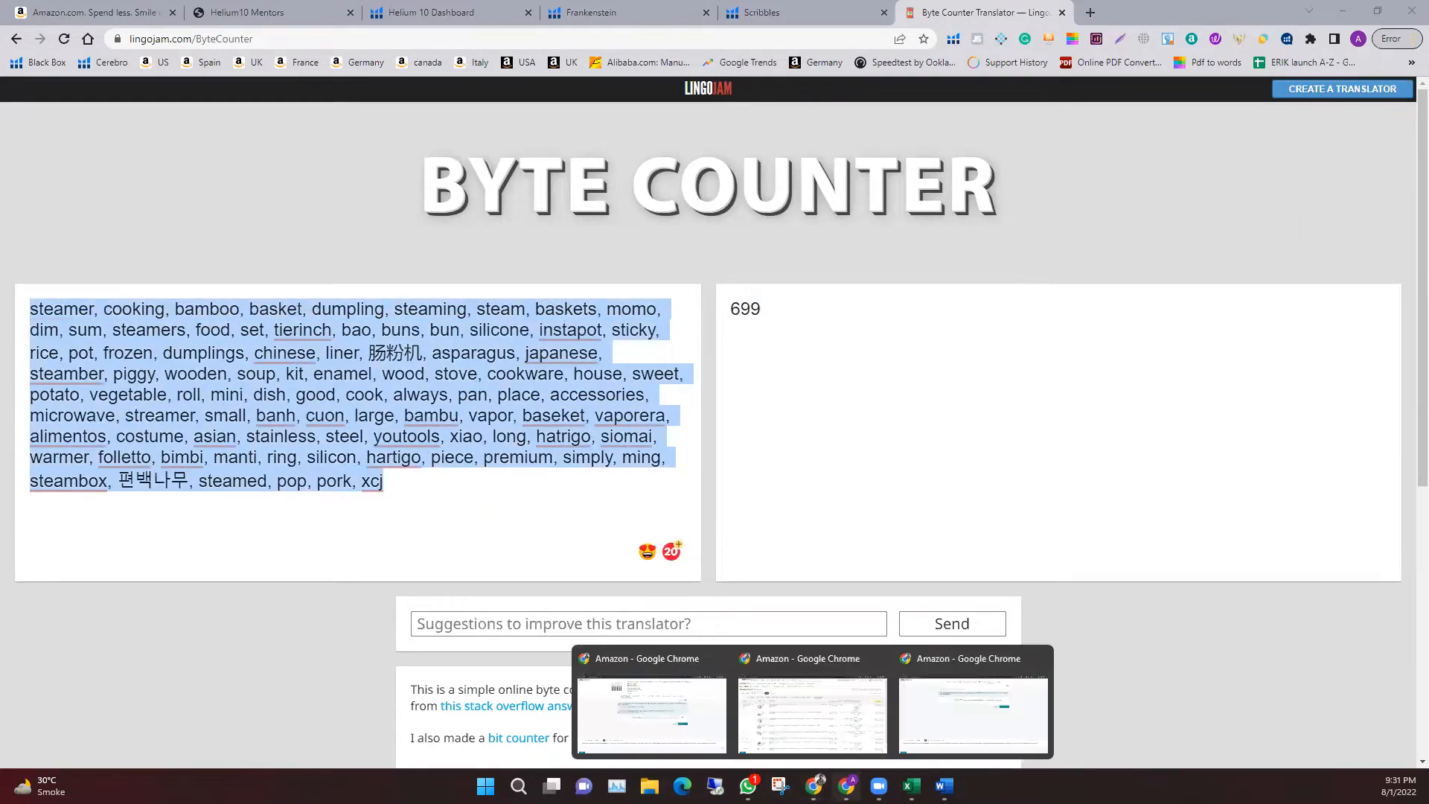
pyautogui.click(925, 740)
pyautogui.tripleClick(700, 255)
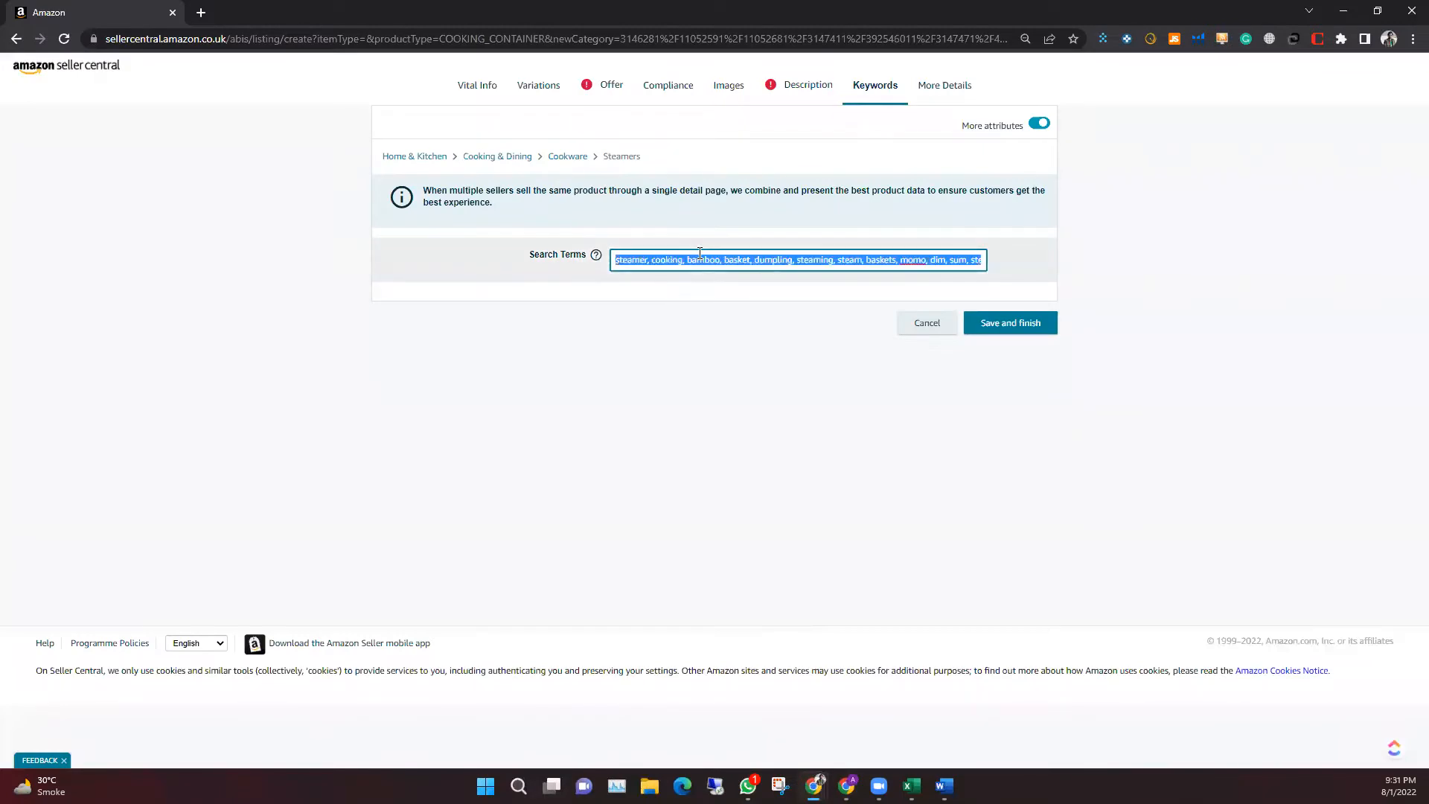
pyautogui.hotkey('ctrl', 'v')
pyautogui.click(745, 428)
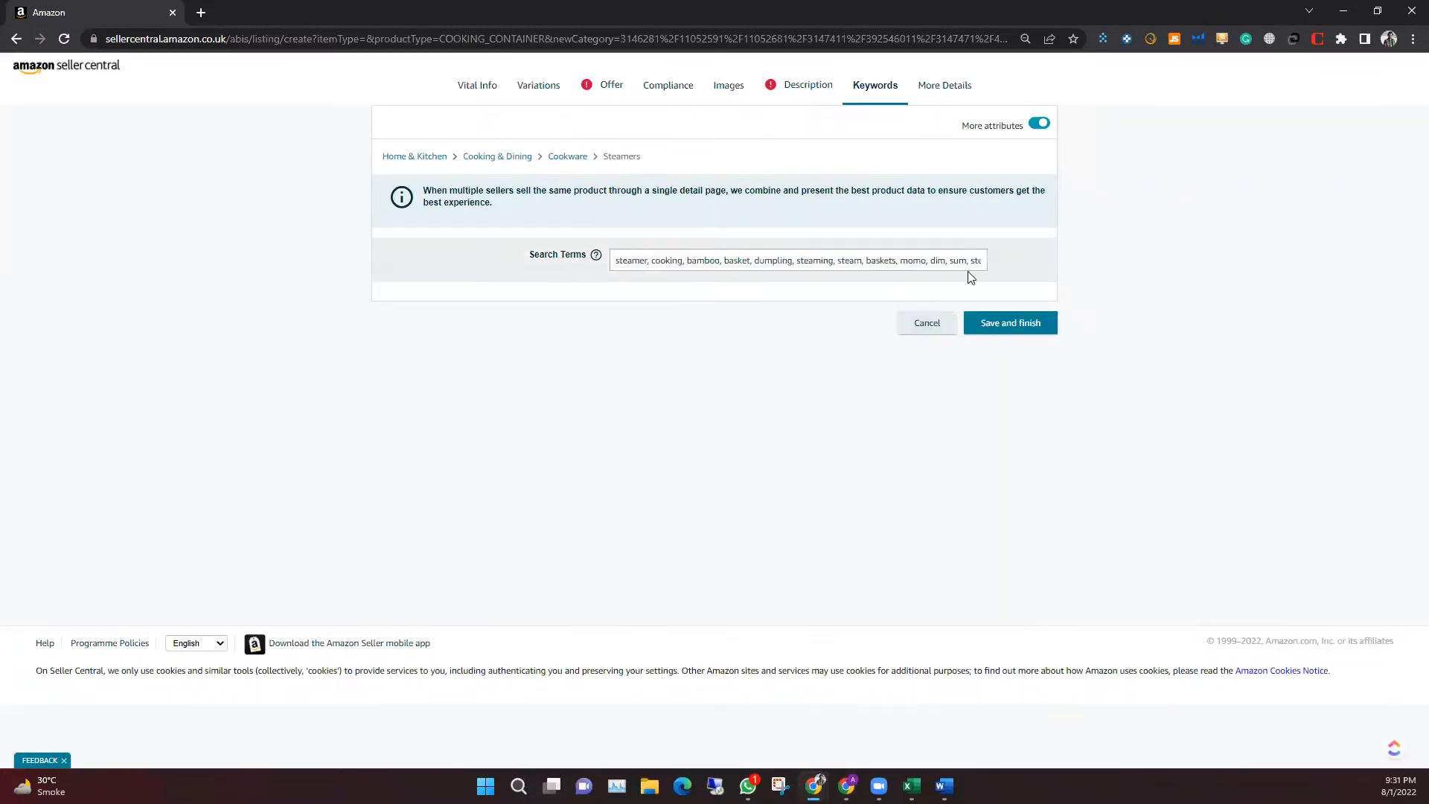
# Insert the phrase "steamer basket" before "dumpling" in the Search Terms
pyautogui.press('Right')
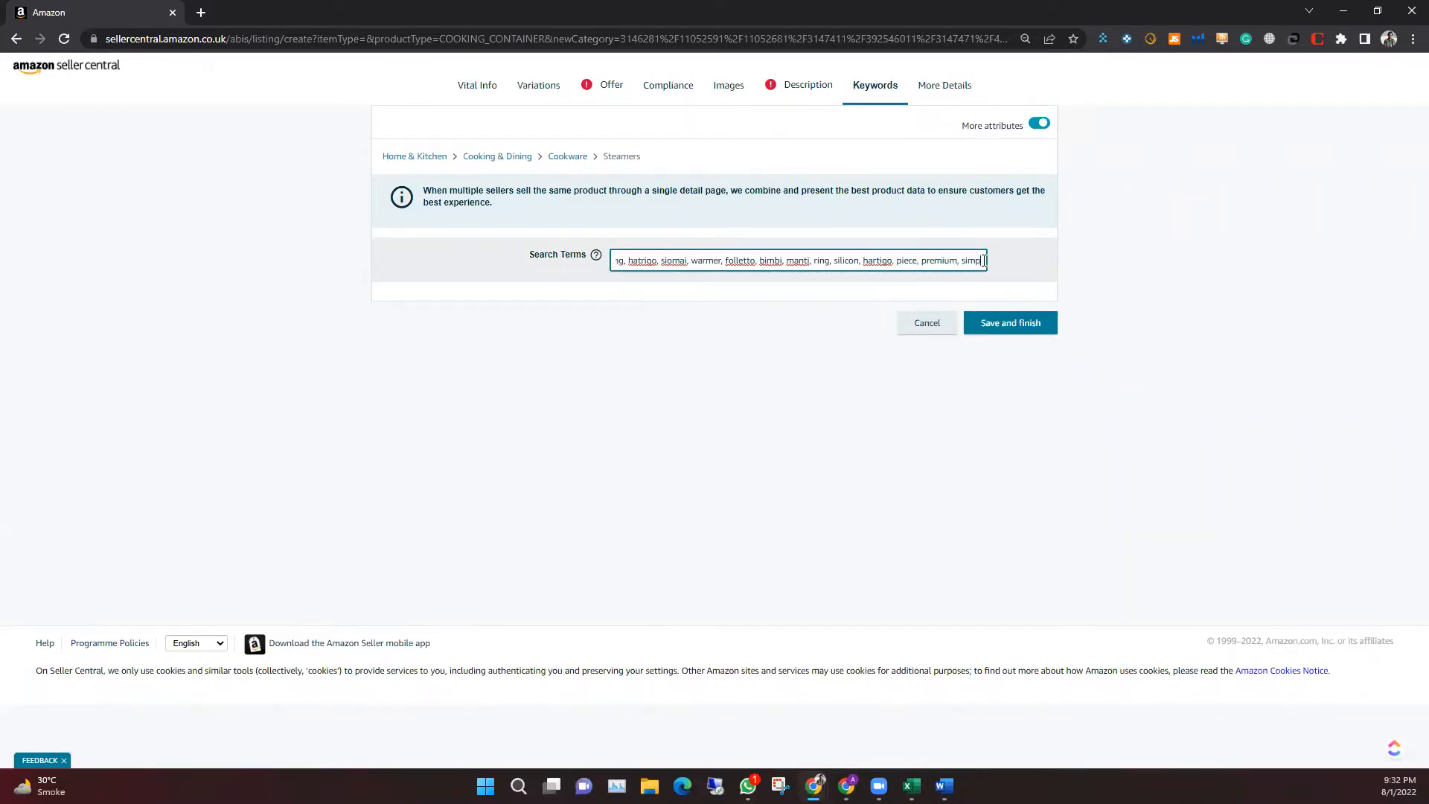
pyautogui.press('Tab')
pyautogui.doubleClick(982, 263)
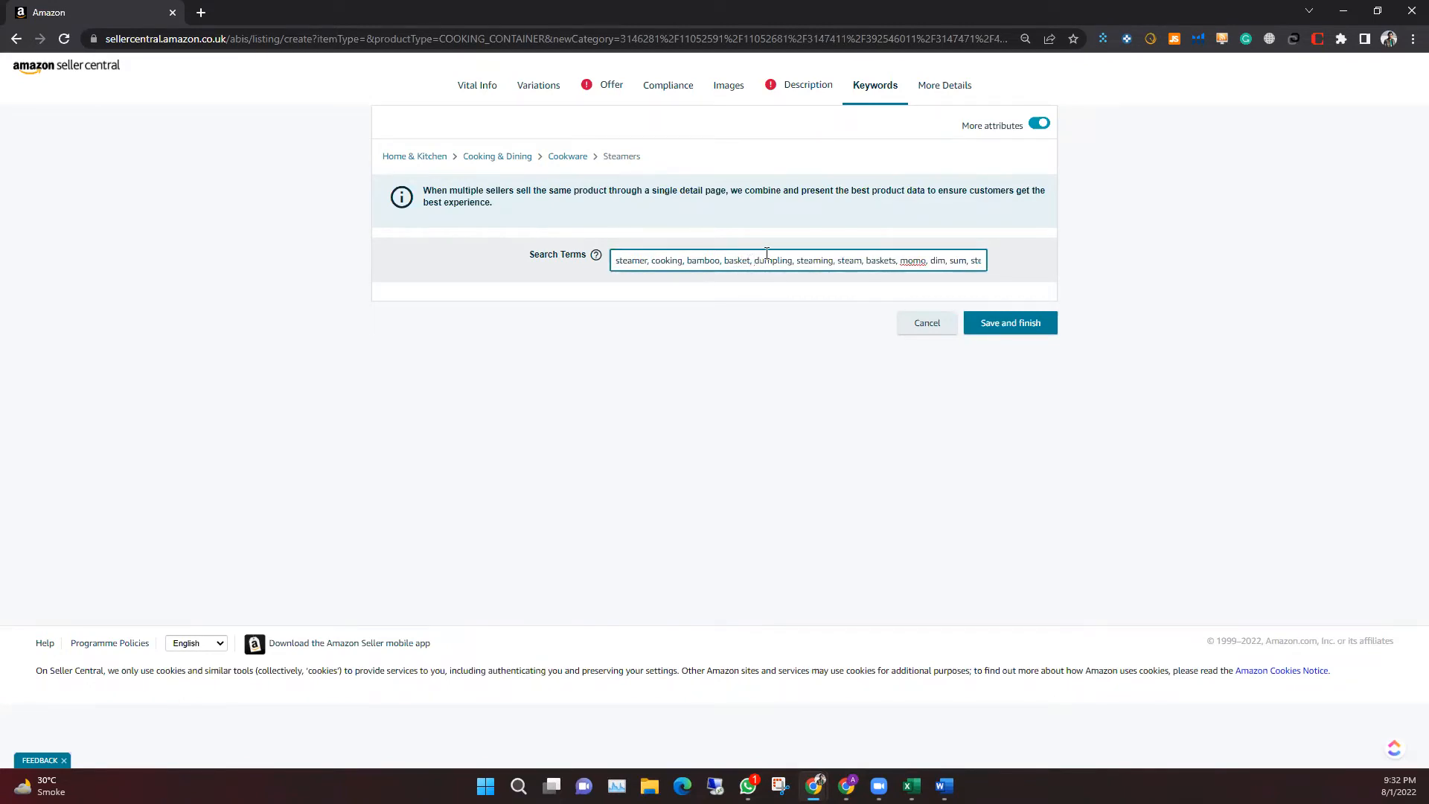
pyautogui.write('teamer')
pyautogui.write('basket')
pyautogui.click(840, 262)
# Copy the whole Search Terms entry and replace the text in Byte Counter with it
pyautogui.tripleClick(852, 262)
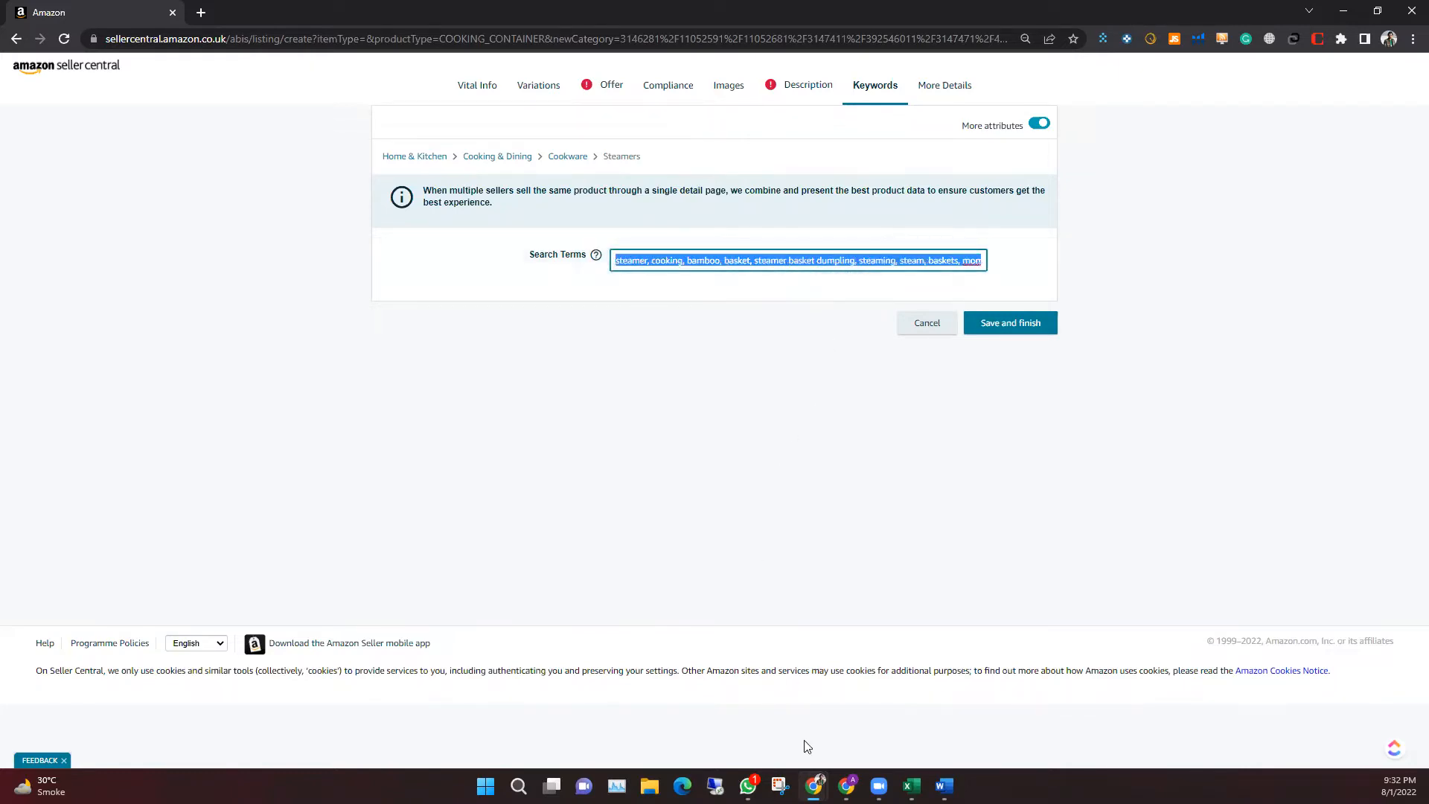
pyautogui.hotkey('alt', 'Tab')
pyautogui.moveTo(617, 423)
pyautogui.hotkey('ctrl', 'v')
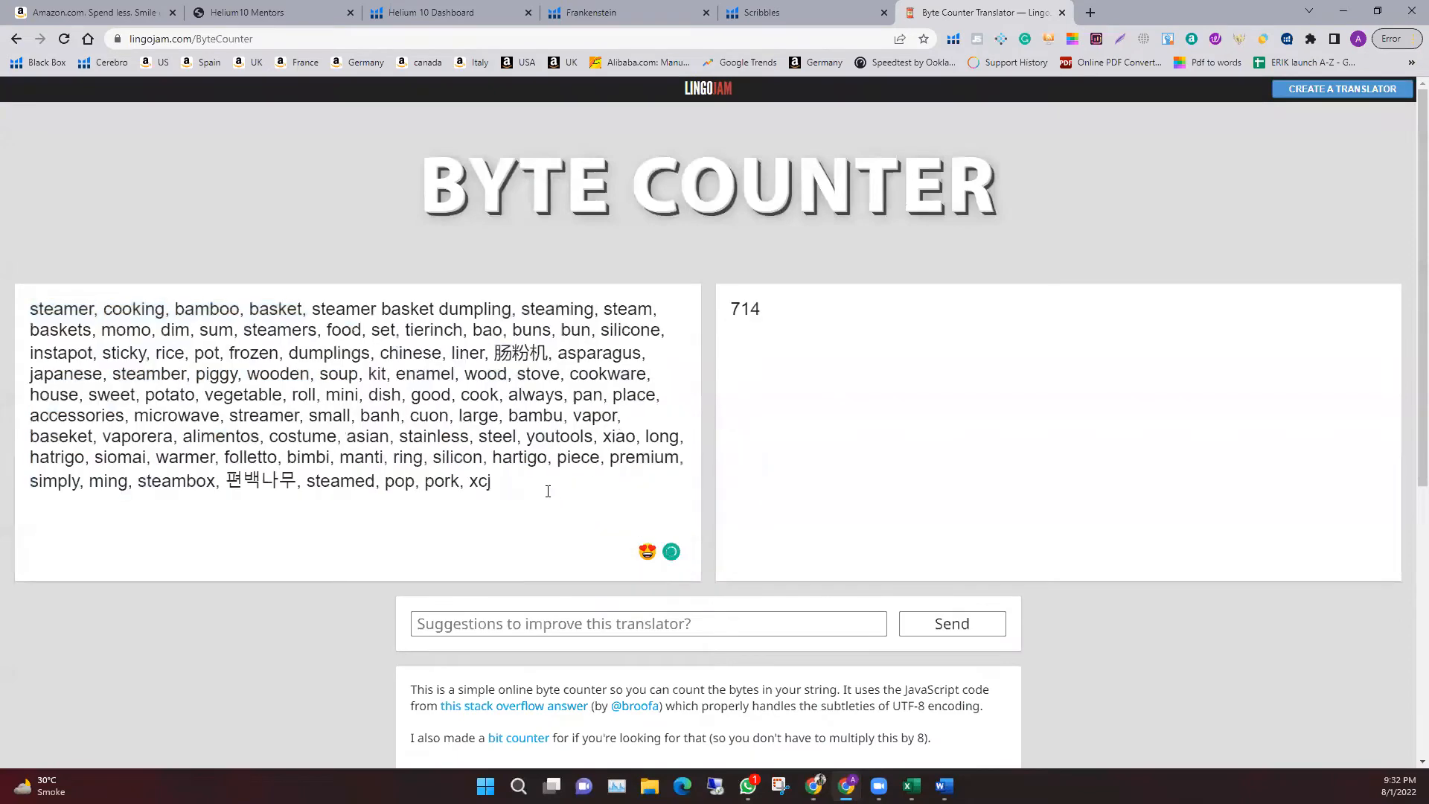
pyautogui.hotkey('ctrl', 'a')
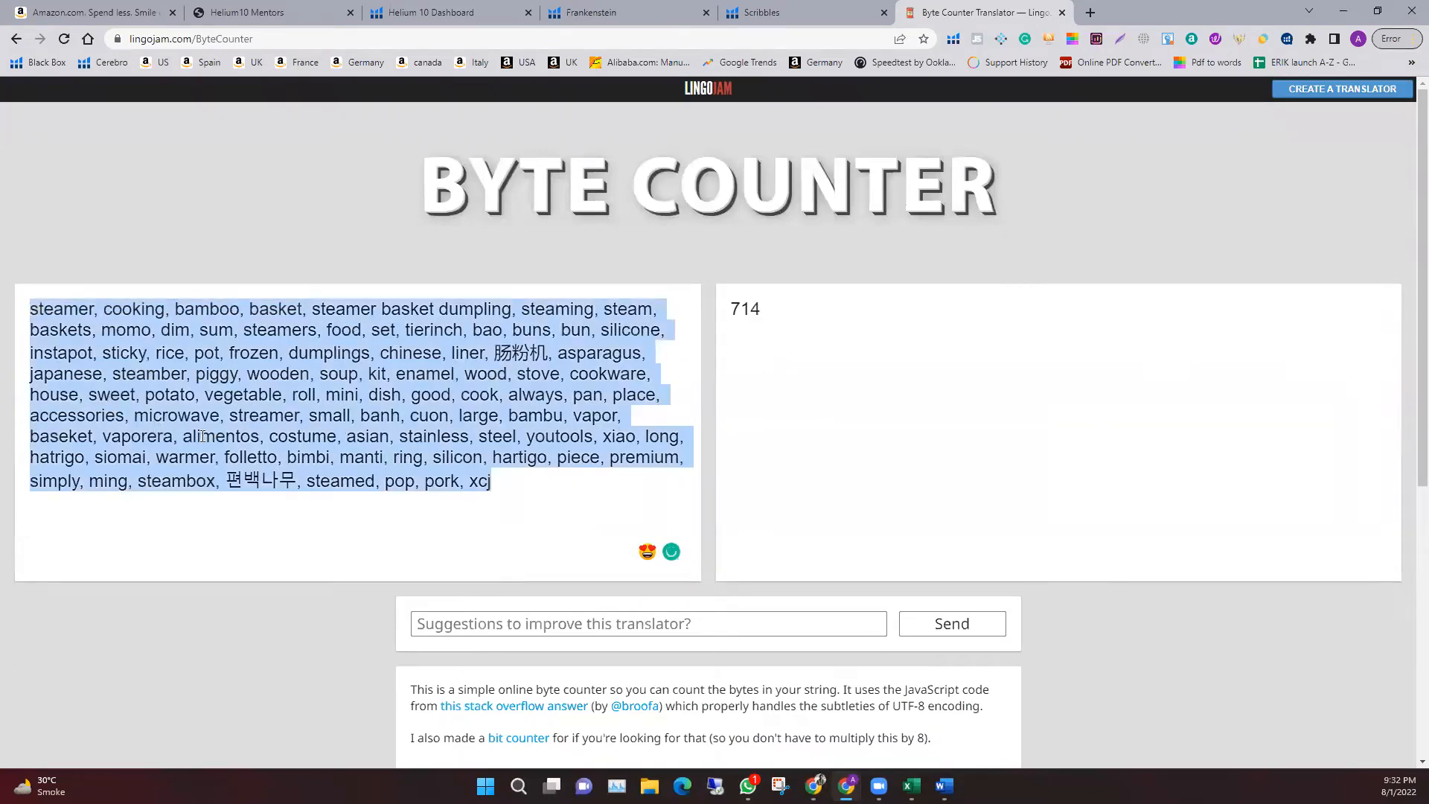
# Append "bamboo steamer basket" to the end of the keyword list in Byte Counter
pyautogui.click(530, 493)
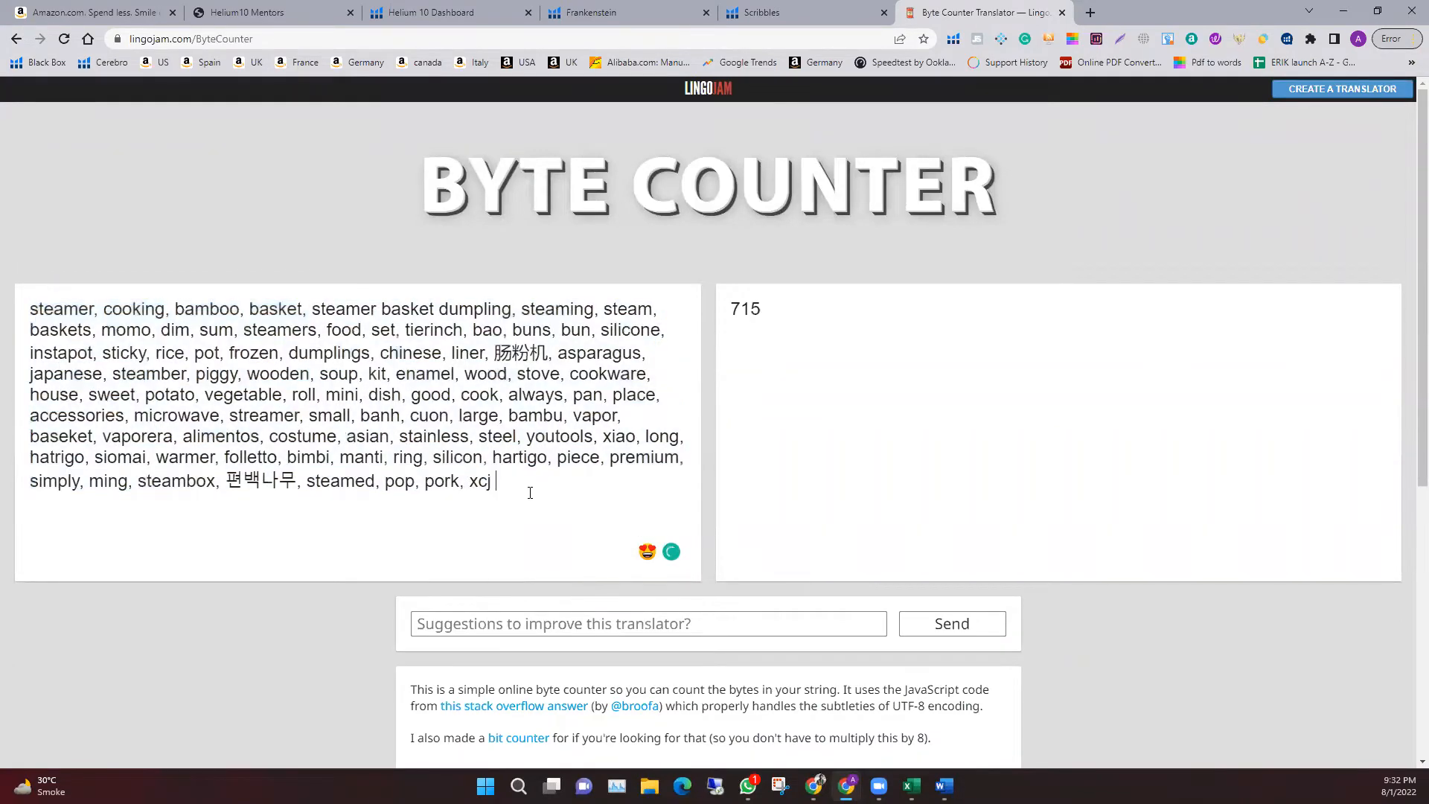
pyautogui.write('bamboo steamer basklet')
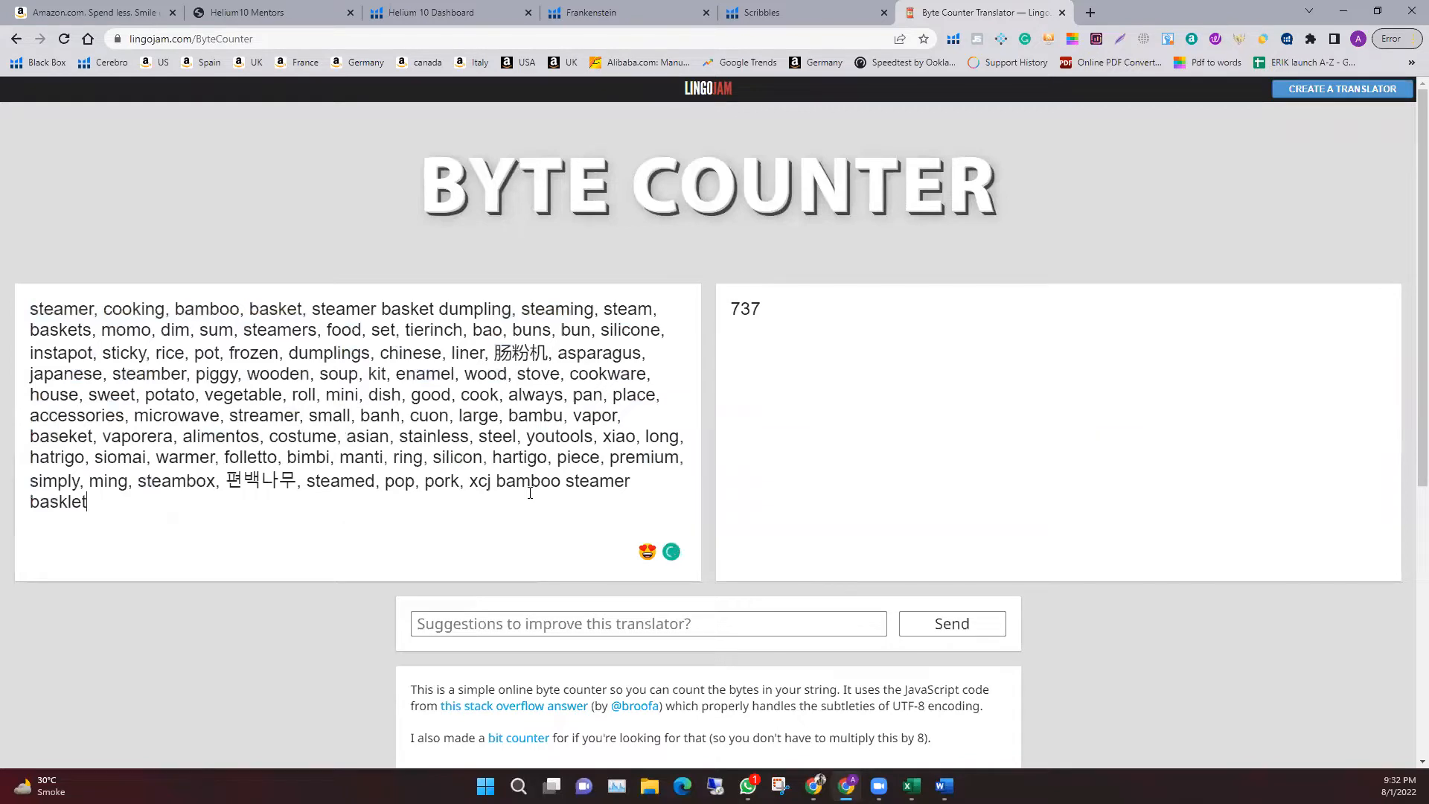
pyautogui.press('BackSpace')
pyautogui.press('BackSpace')
pyautogui.press('BackSpace')
pyautogui.write('et')
# Copy the extended list from Byte Counter and replace the Search Terms in Seller Central with it
pyautogui.hotkey('ctrl', 'a')
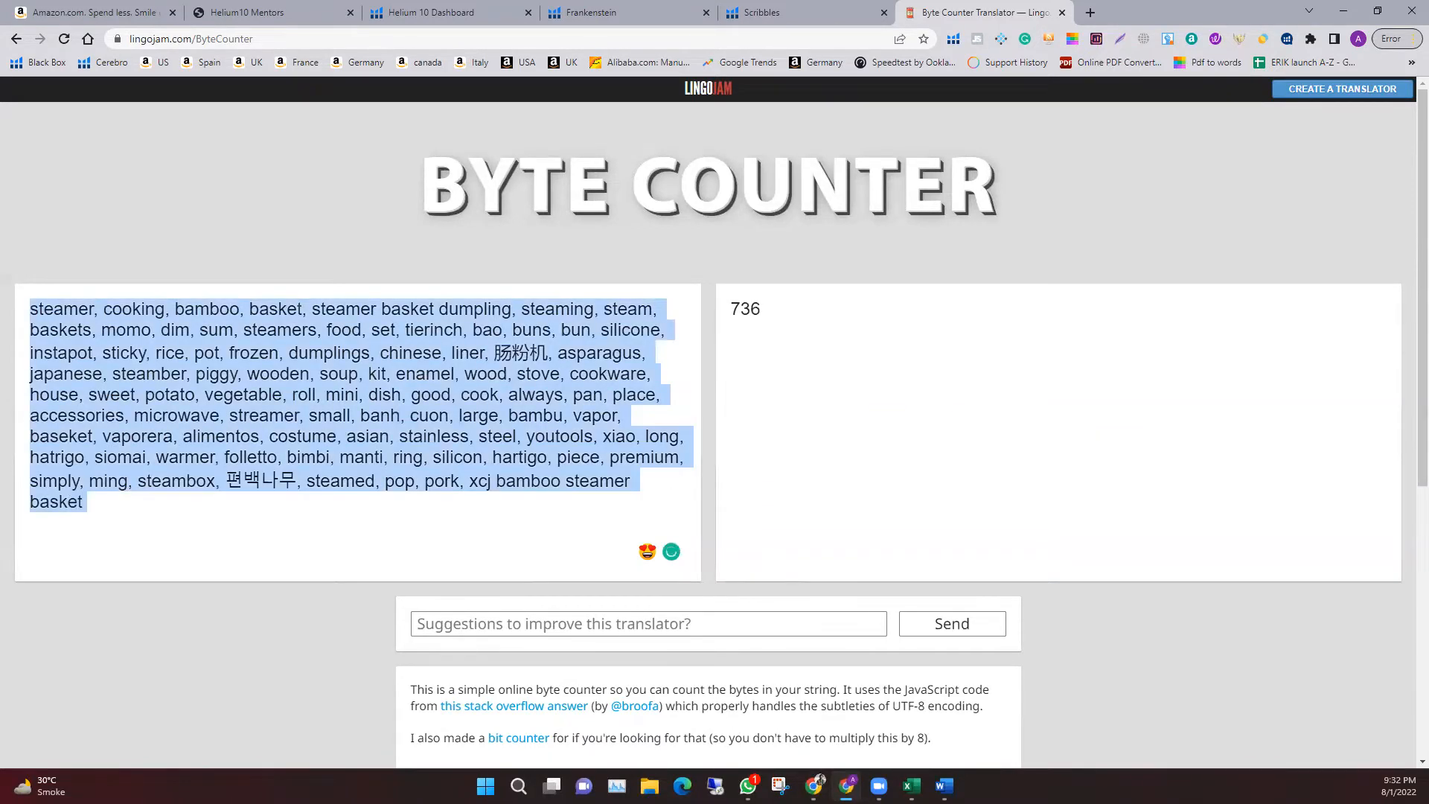
pyautogui.hotkey('alt', 'Tab')
pyautogui.hotkey('ctrl', 'v')
pyautogui.click(801, 346)
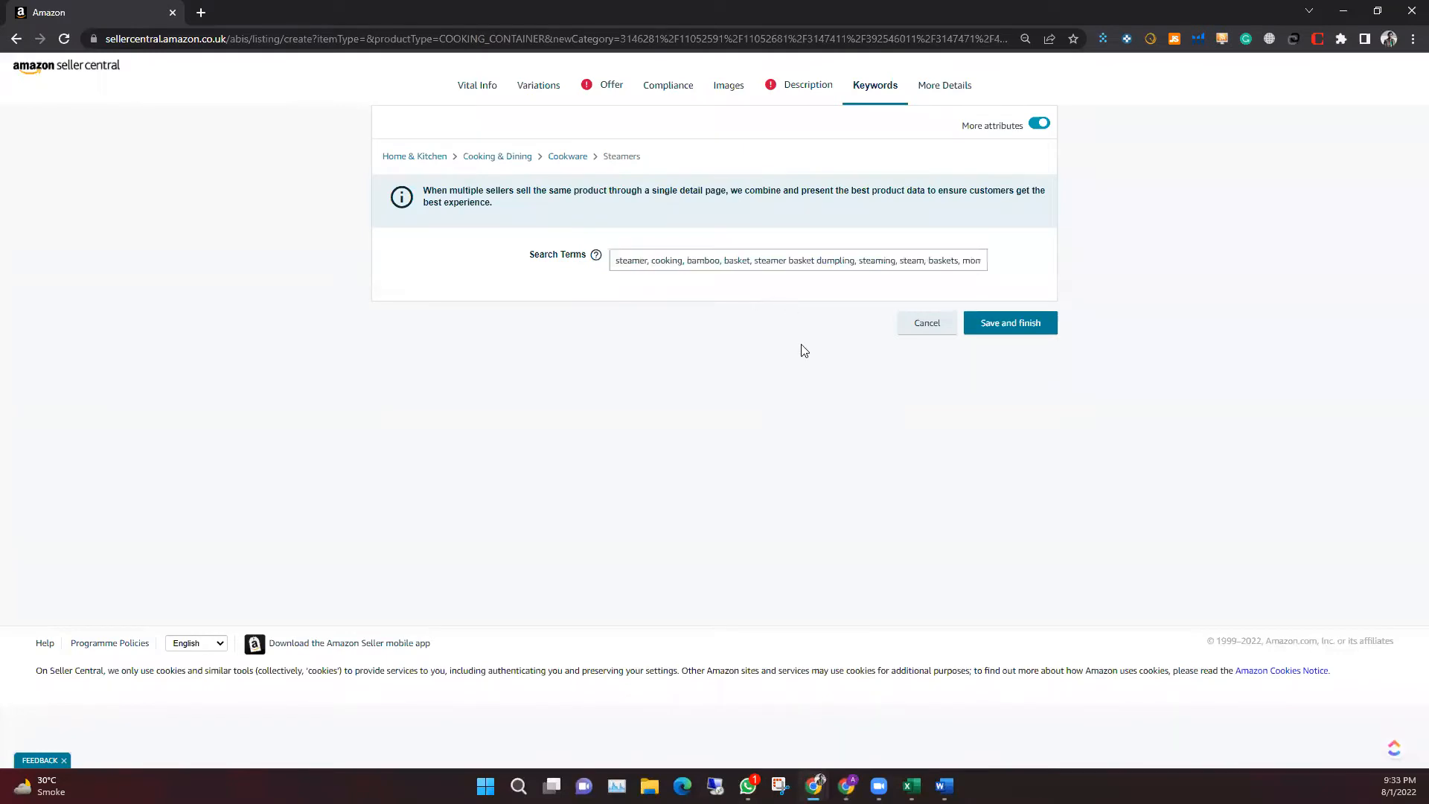
# Look over the individual keywords and phrases entered in the Search Terms field
pyautogui.click(816, 262)
pyautogui.hotkey('ctrl', 'a')
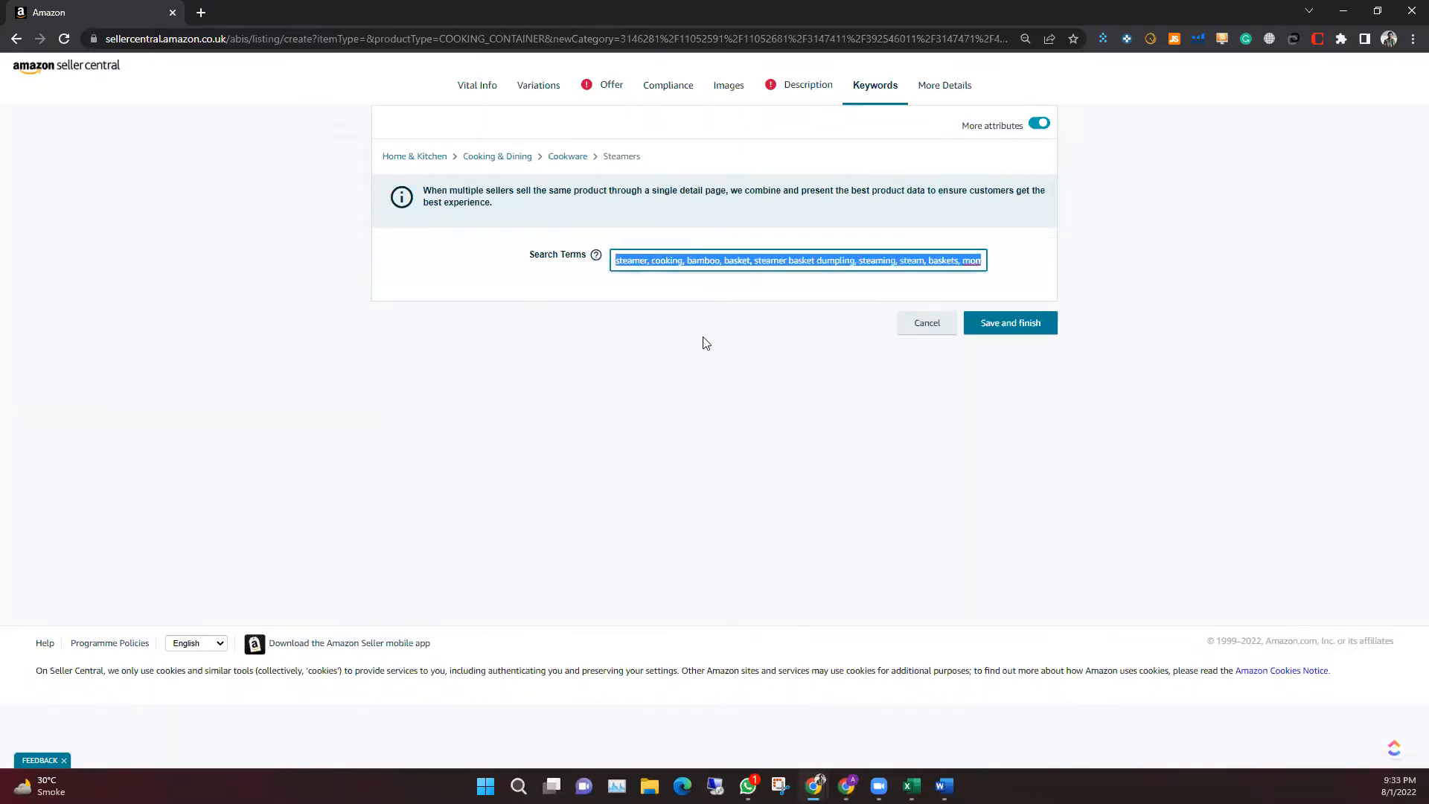
pyautogui.click(705, 343)
pyautogui.doubleClick(632, 262)
pyautogui.moveTo(790, 257); pyautogui.dragTo(794, 257)
pyautogui.click(958, 262)
pyautogui.hotkey('ctrl', 'a')
pyautogui.click(956, 261)
pyautogui.click(670, 273)
pyautogui.click(669, 264)
pyautogui.click(743, 256)
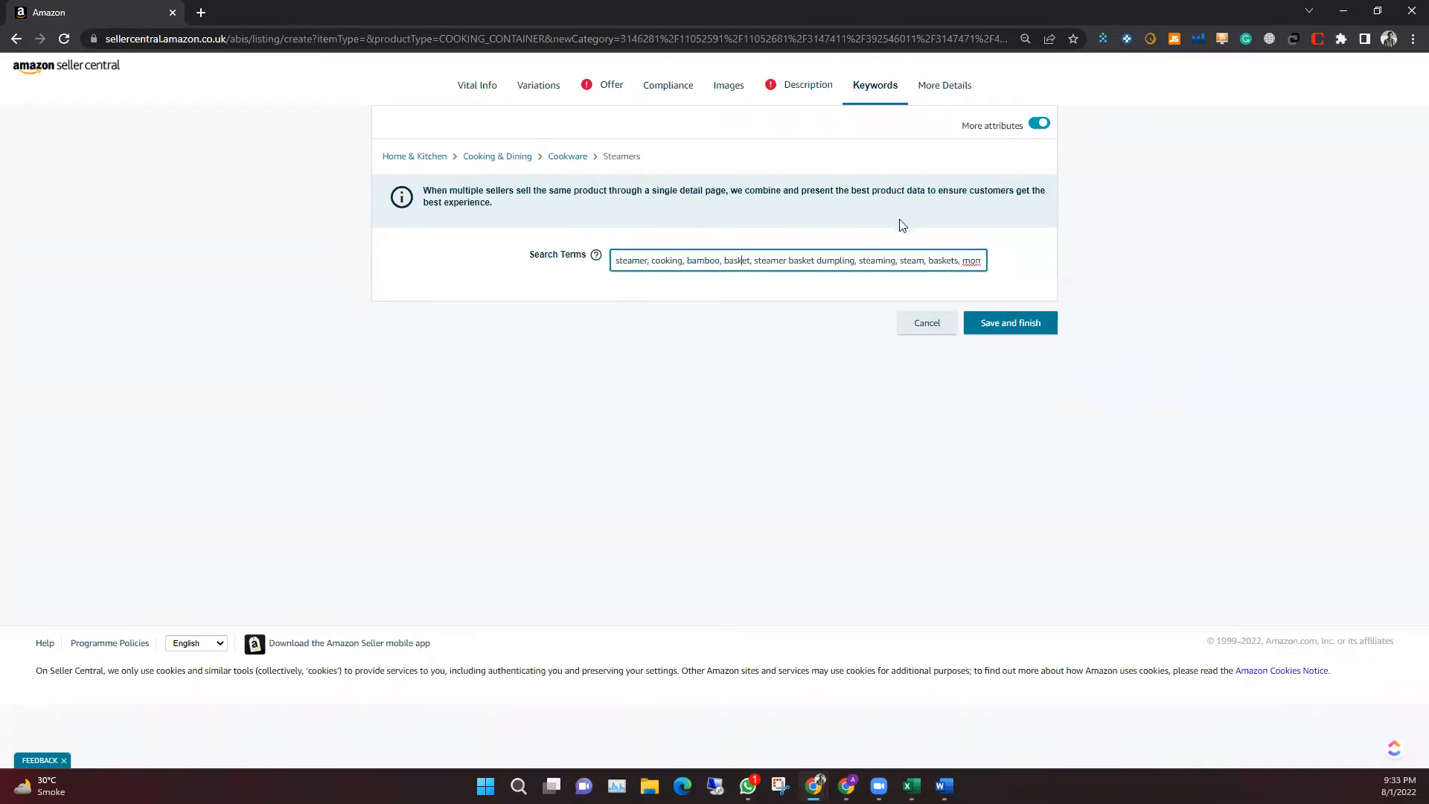
# Clear the whole Search Terms entry
pyautogui.tripleClick(913, 253)
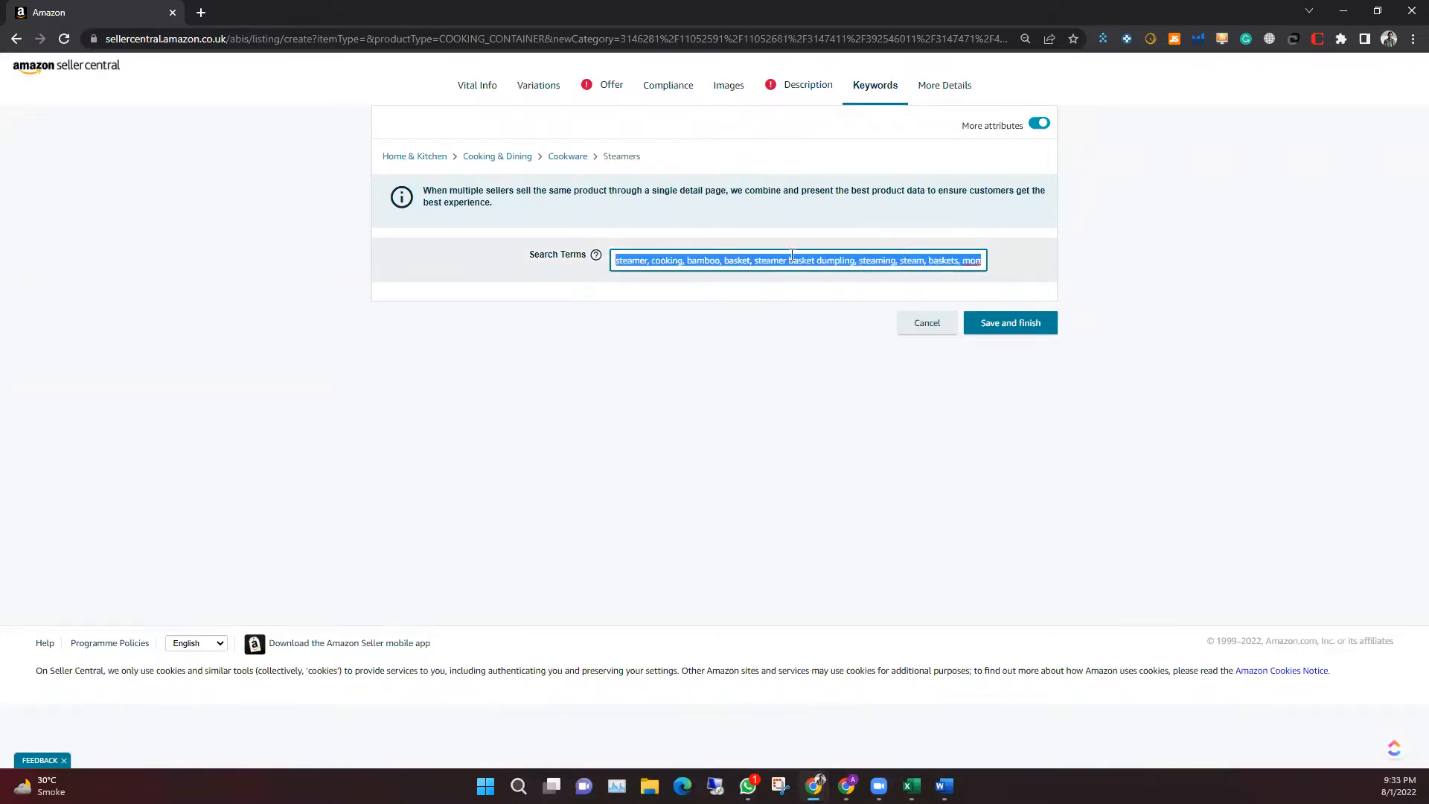
pyautogui.press('BackSpace')
pyautogui.click(703, 323)
pyautogui.click(632, 256)
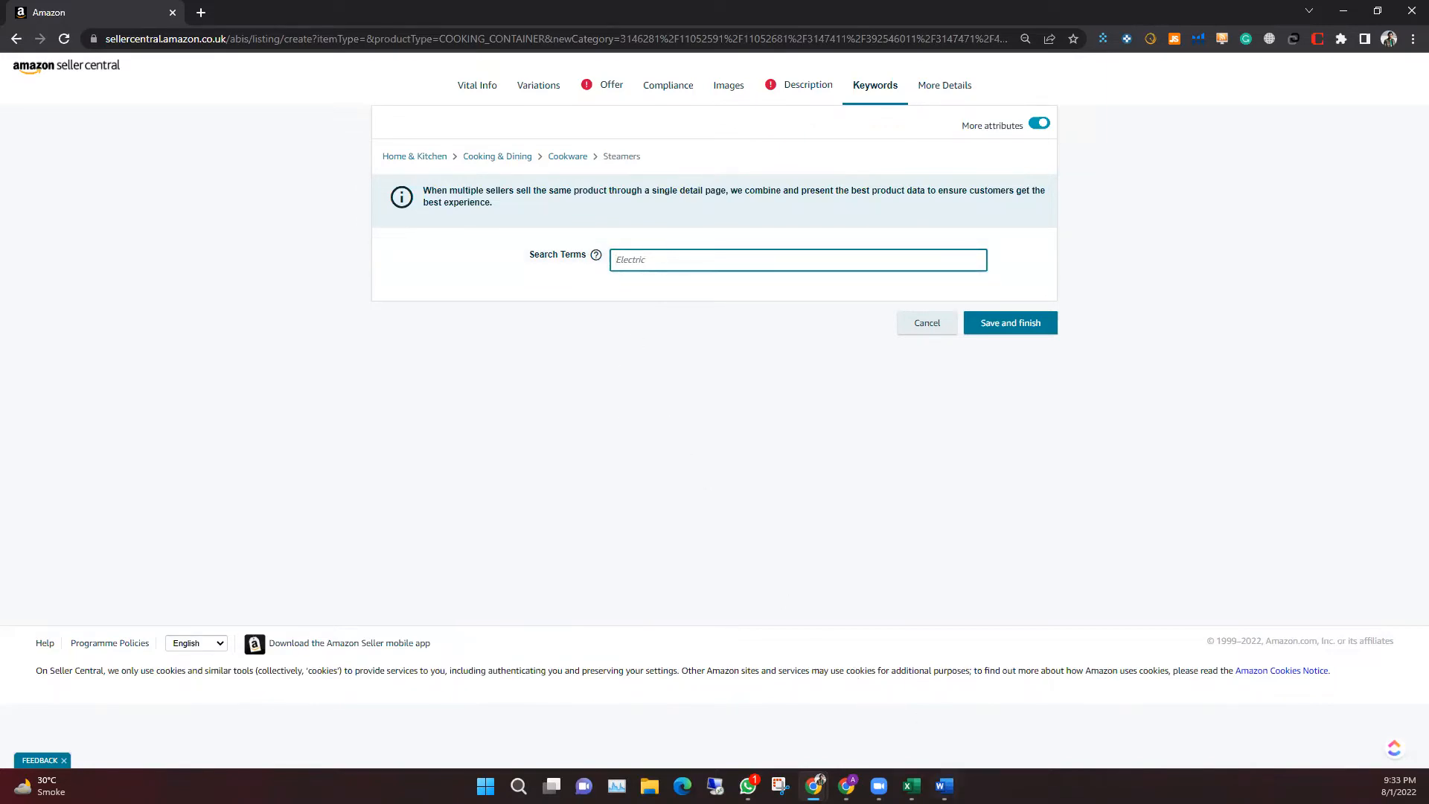
# Copy the Keyword Phrase column from the Excel workbook "Bamboo steamer keywords.xlsx" and paste it into Search Terms in Seller Central
pyautogui.click(911, 785)
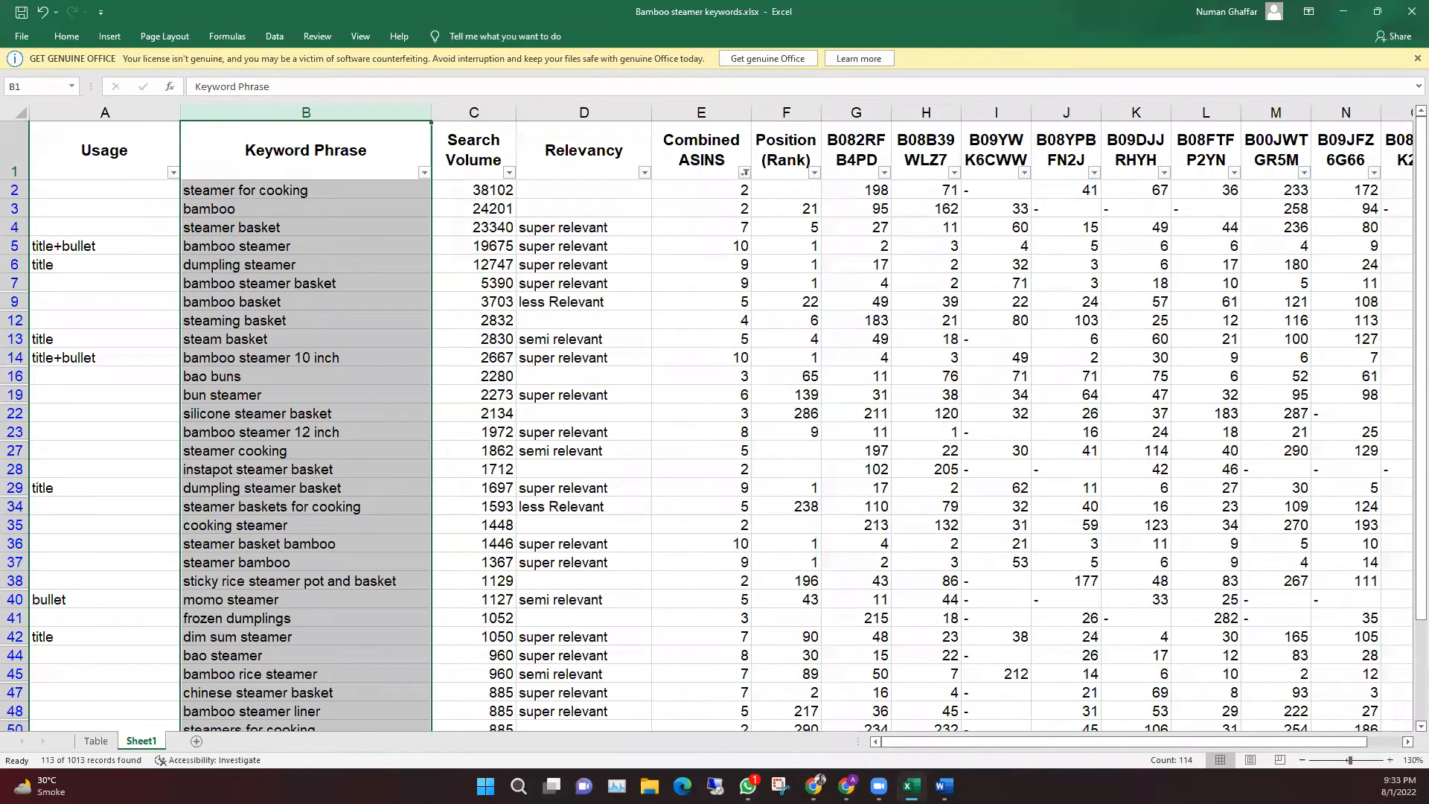
pyautogui.hotkey('ctrl', 'c')
pyautogui.hotkey('alt', 'Tab')
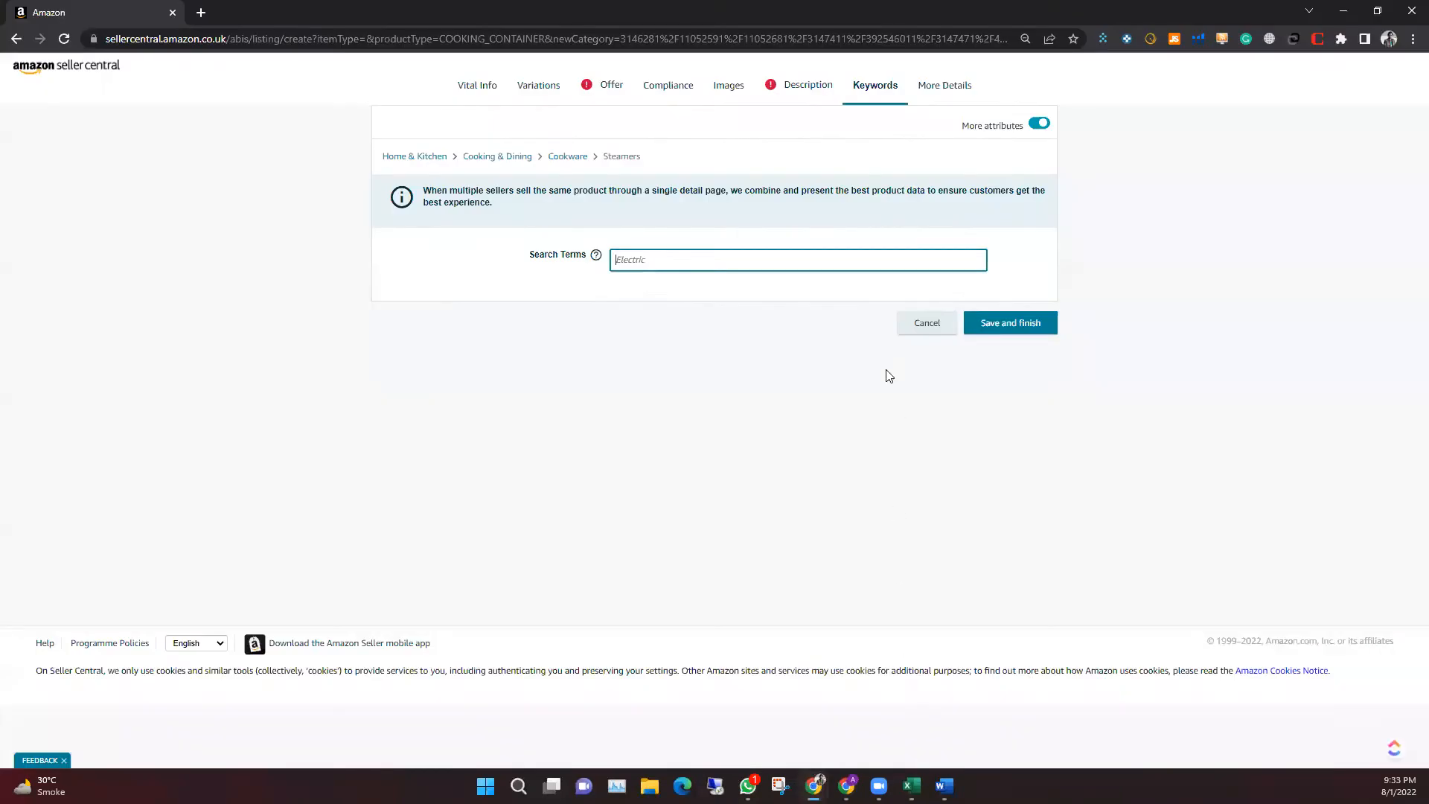
pyautogui.click(742, 258)
pyautogui.hotkey('ctrl', 'v')
pyautogui.click(794, 344)
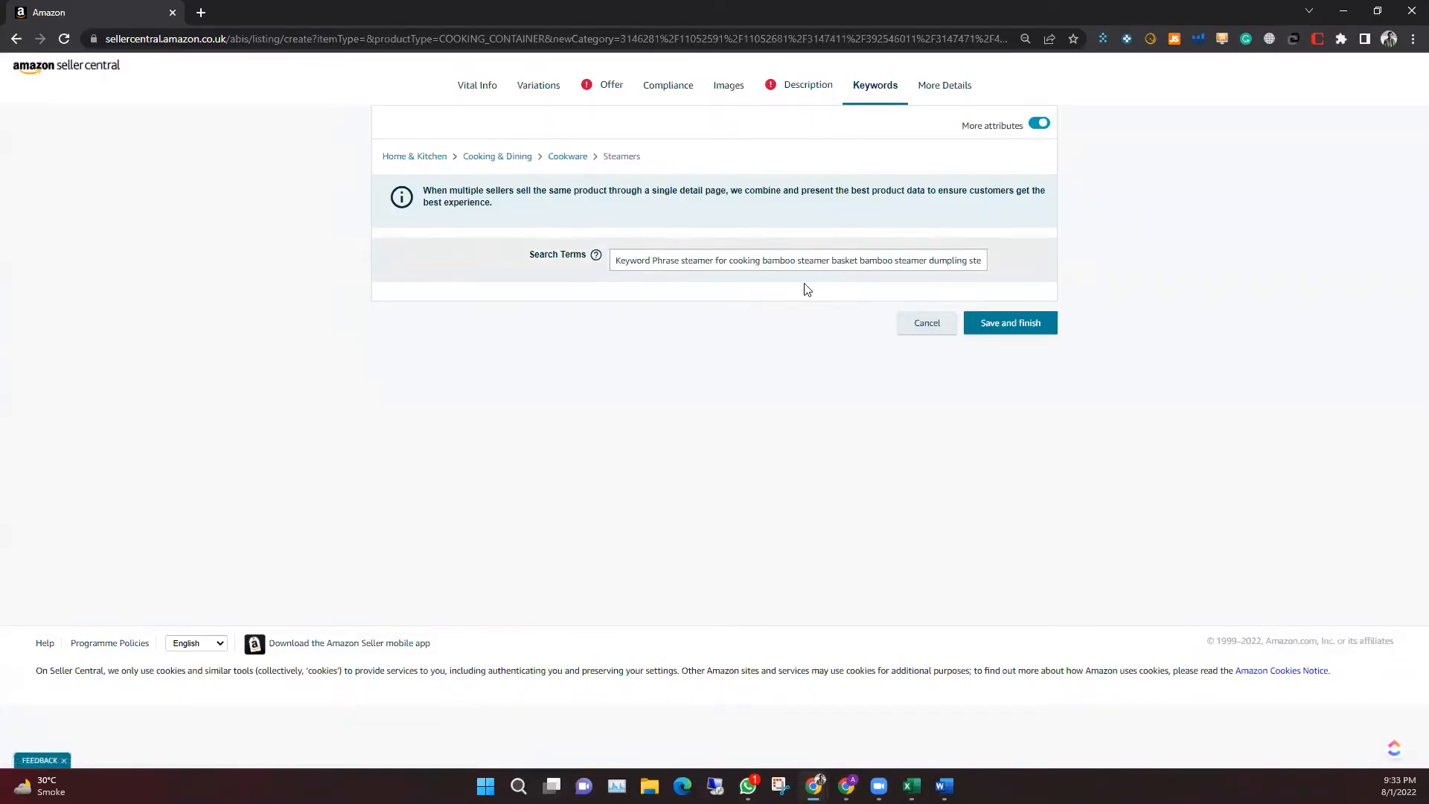
# Paste the copied keyword phrases into both Product Description and Key Product Features of the listing
pyautogui.click(794, 102)
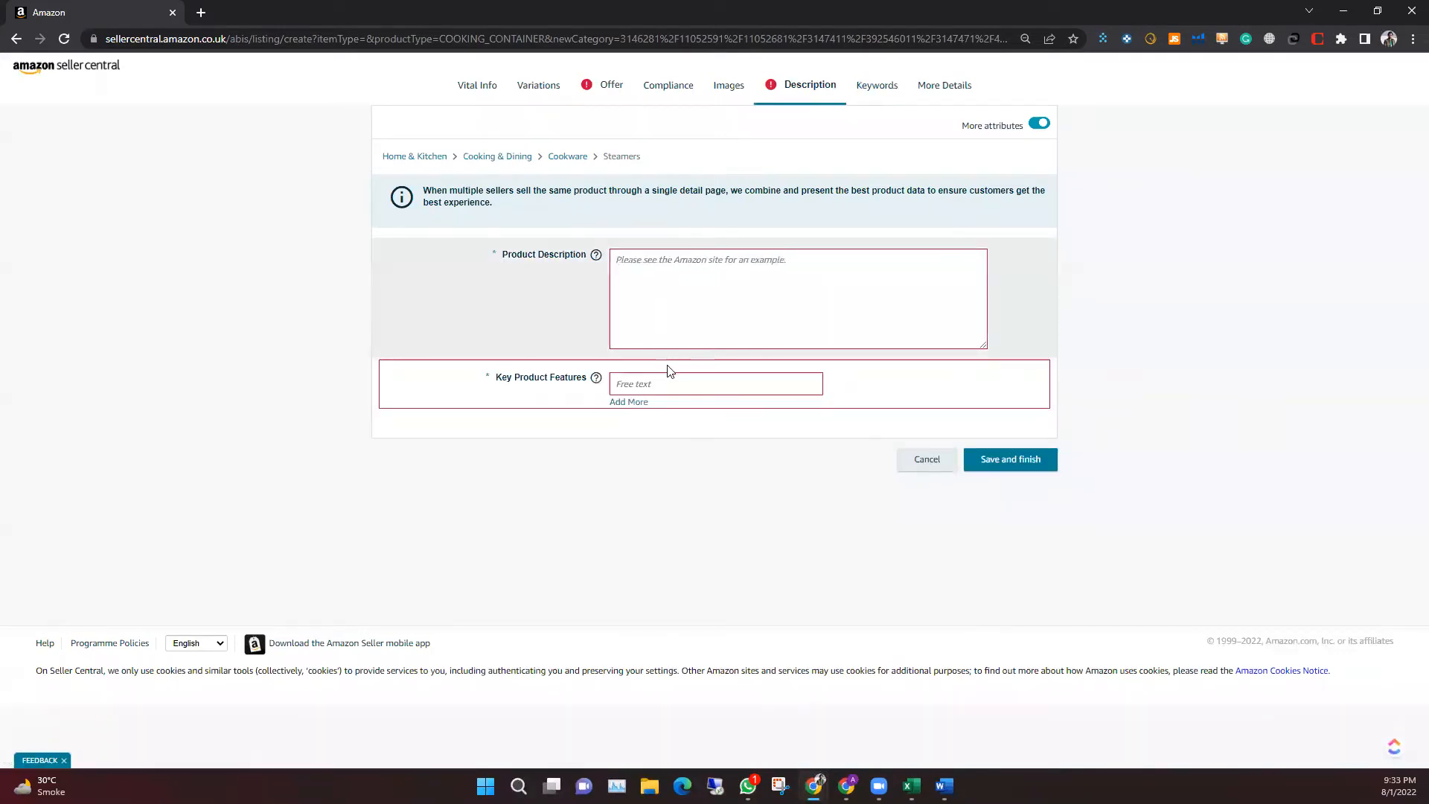
pyautogui.click(689, 298)
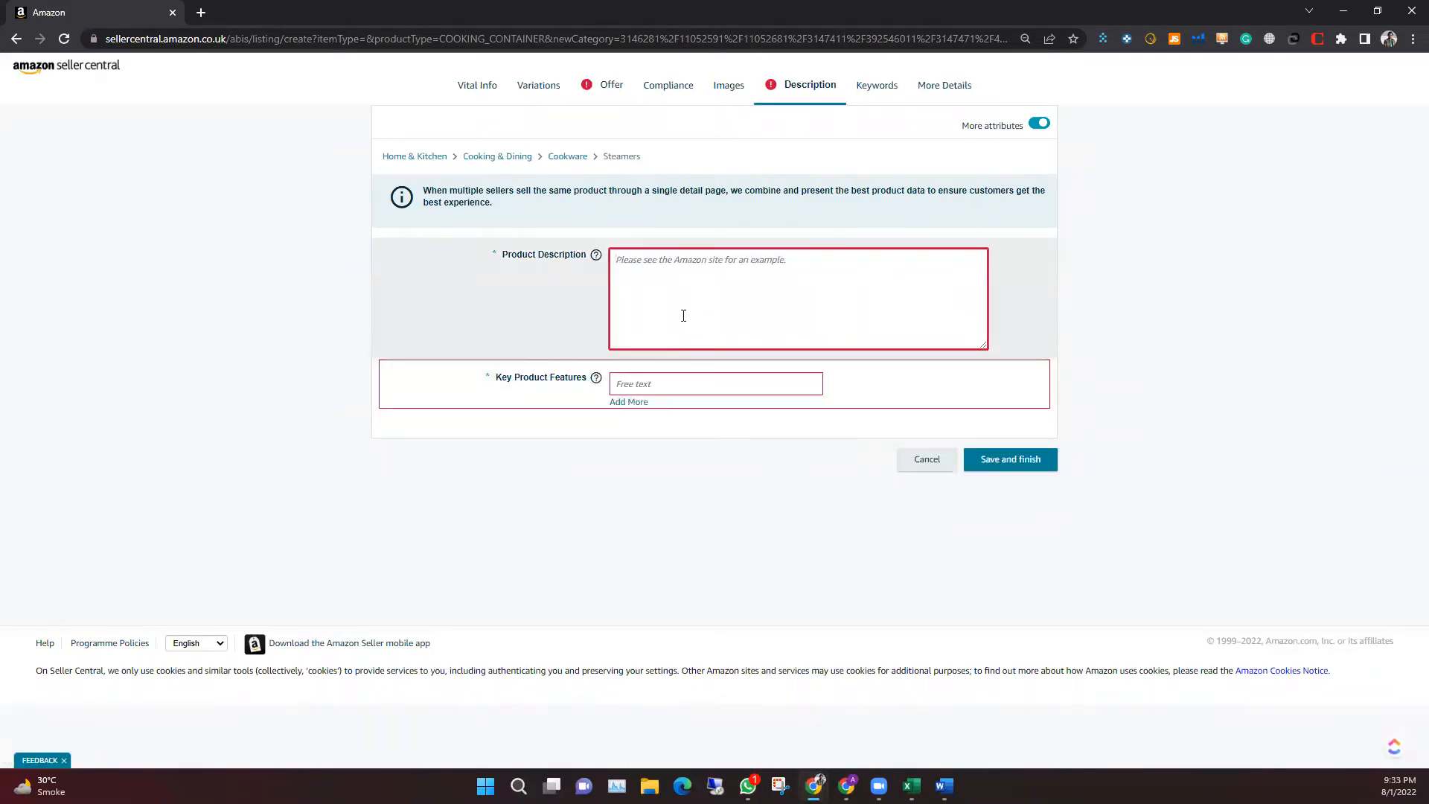
pyautogui.hotkey('ctrl', 'v')
pyautogui.click(680, 386)
pyautogui.hotkey('ctrl', 'v')
# Review the listing's offer details, including the fulfilment channel and the marketplace prices
pyautogui.click(628, 93)
pyautogui.scroll(-10, 667, 376)
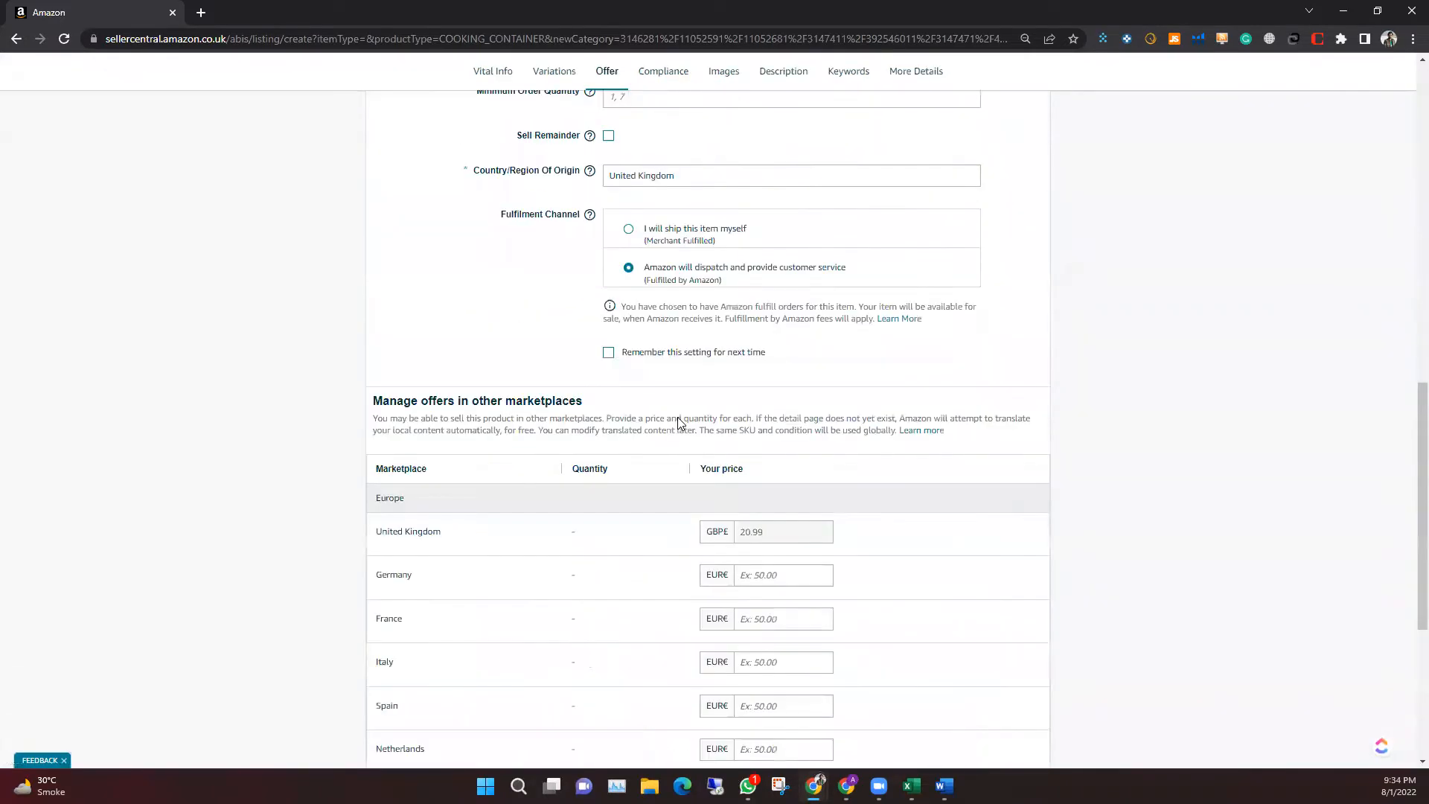
pyautogui.scroll(-5, 678, 423)
pyautogui.scroll(10, 680, 423)
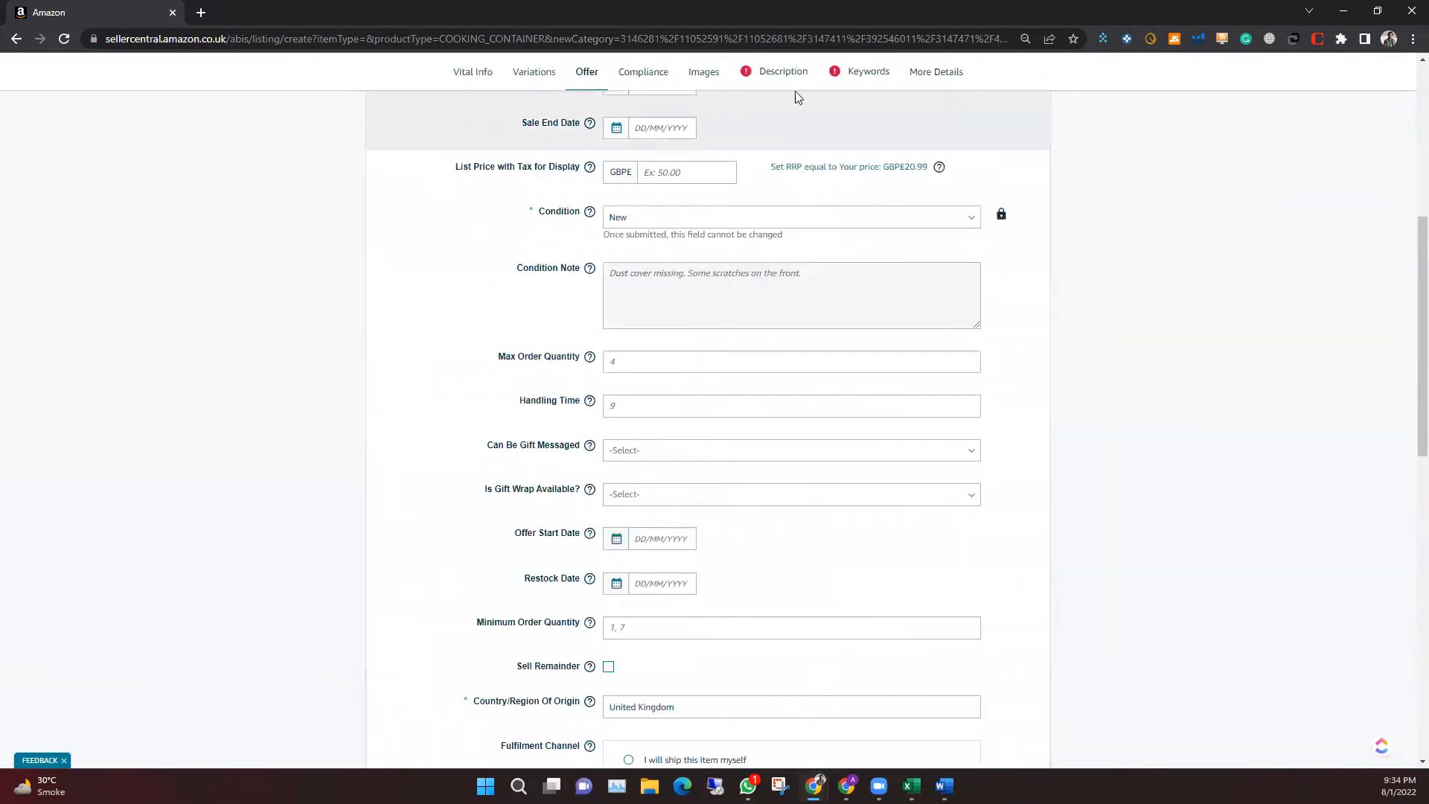
# Replace the Key Product Features text in the listing's description with "hgf"
pyautogui.click(788, 71)
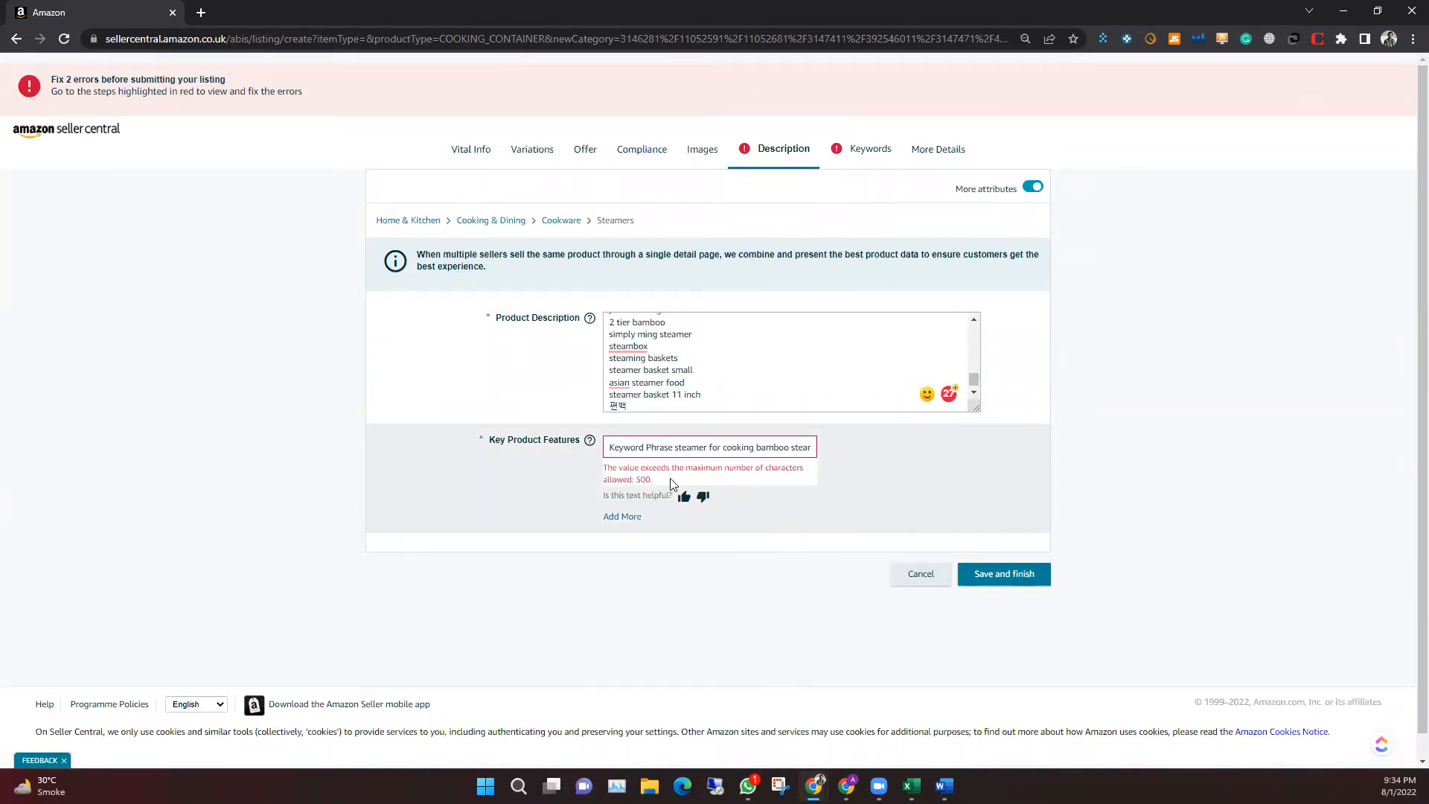
pyautogui.moveTo(666, 480); pyautogui.dragTo(643, 479)
pyautogui.tripleClick(689, 445)
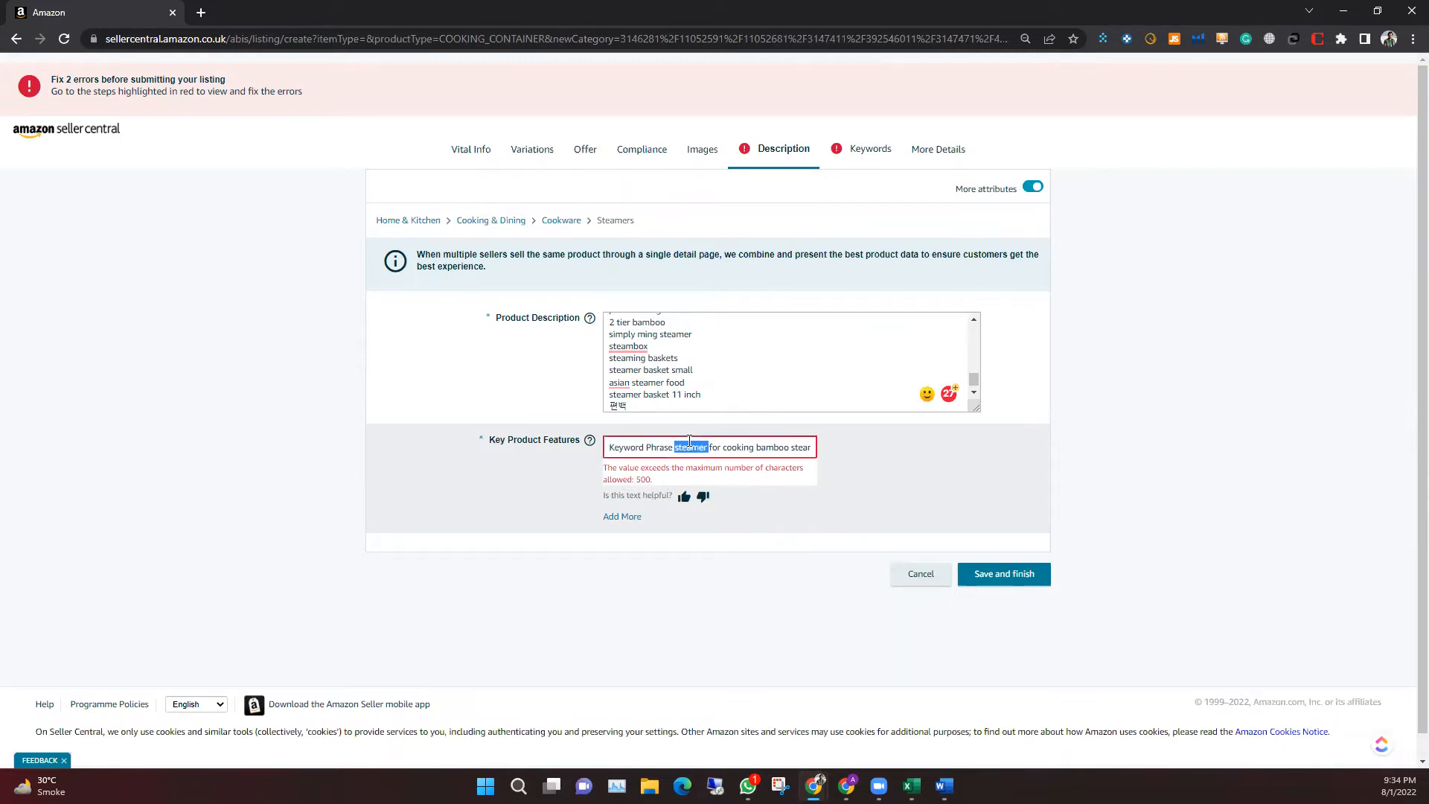
pyautogui.press('BackSpace')
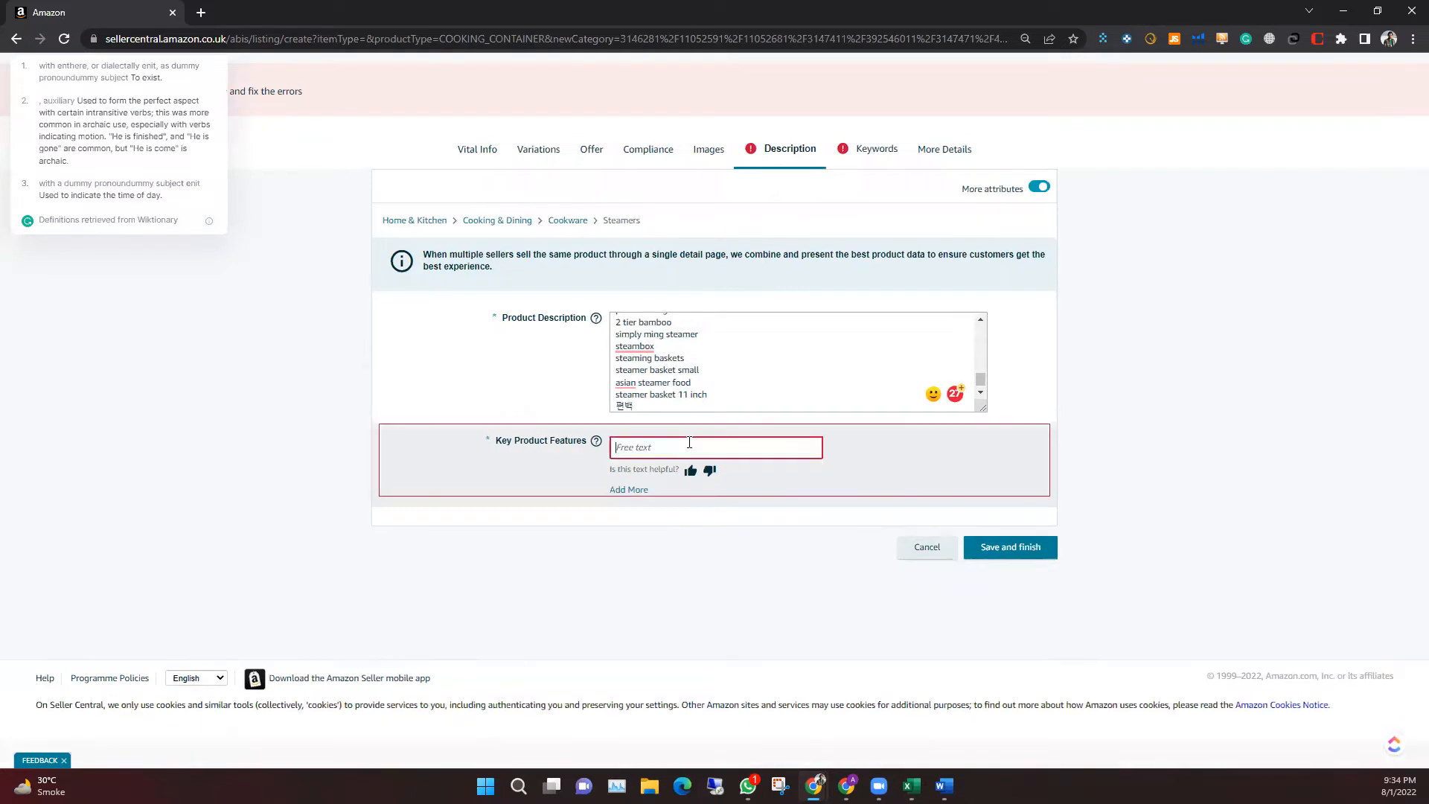
pyautogui.write('hgf')
pyautogui.click(609, 342)
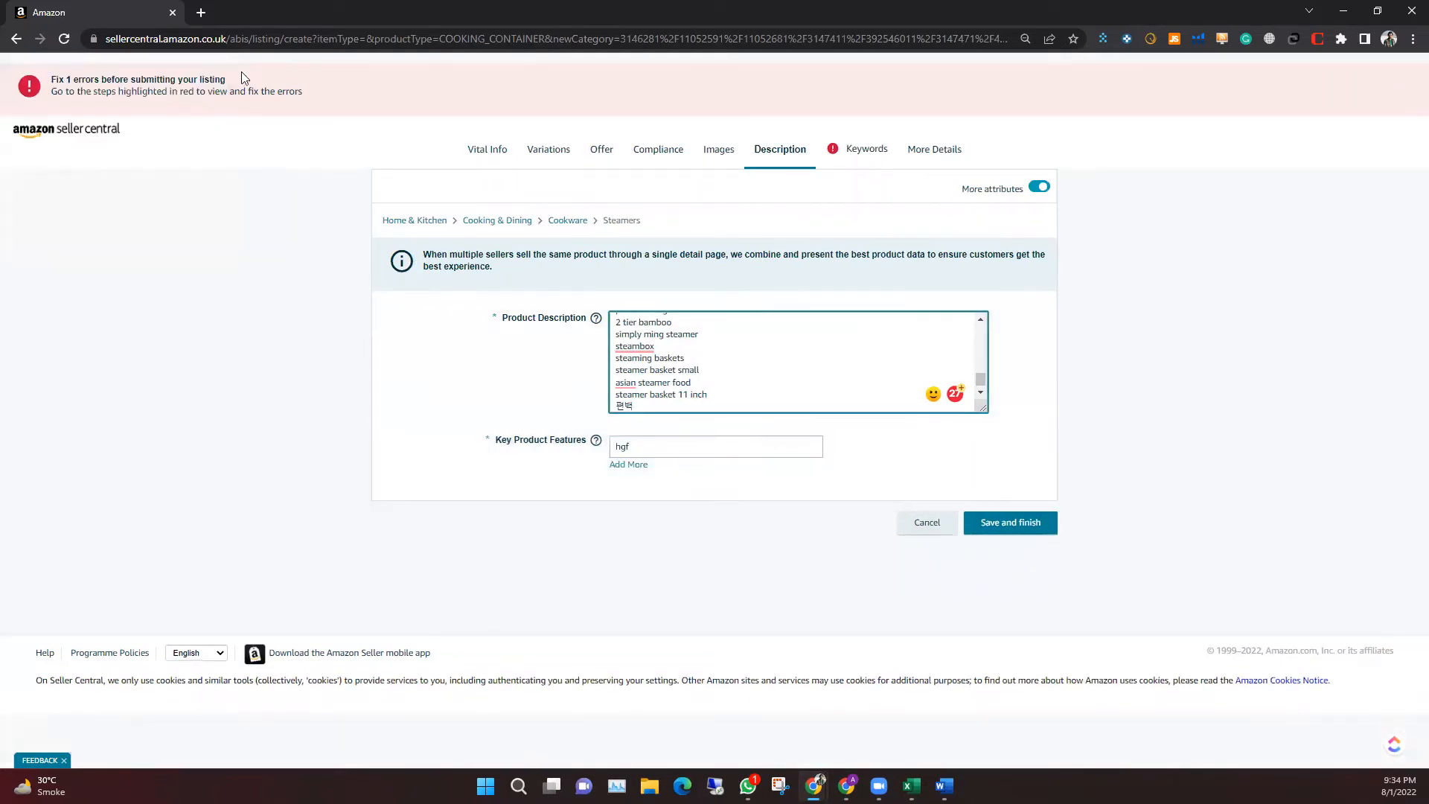
# Return to the listing's keywords and examine the validation message for Search Terms
pyautogui.click(878, 157)
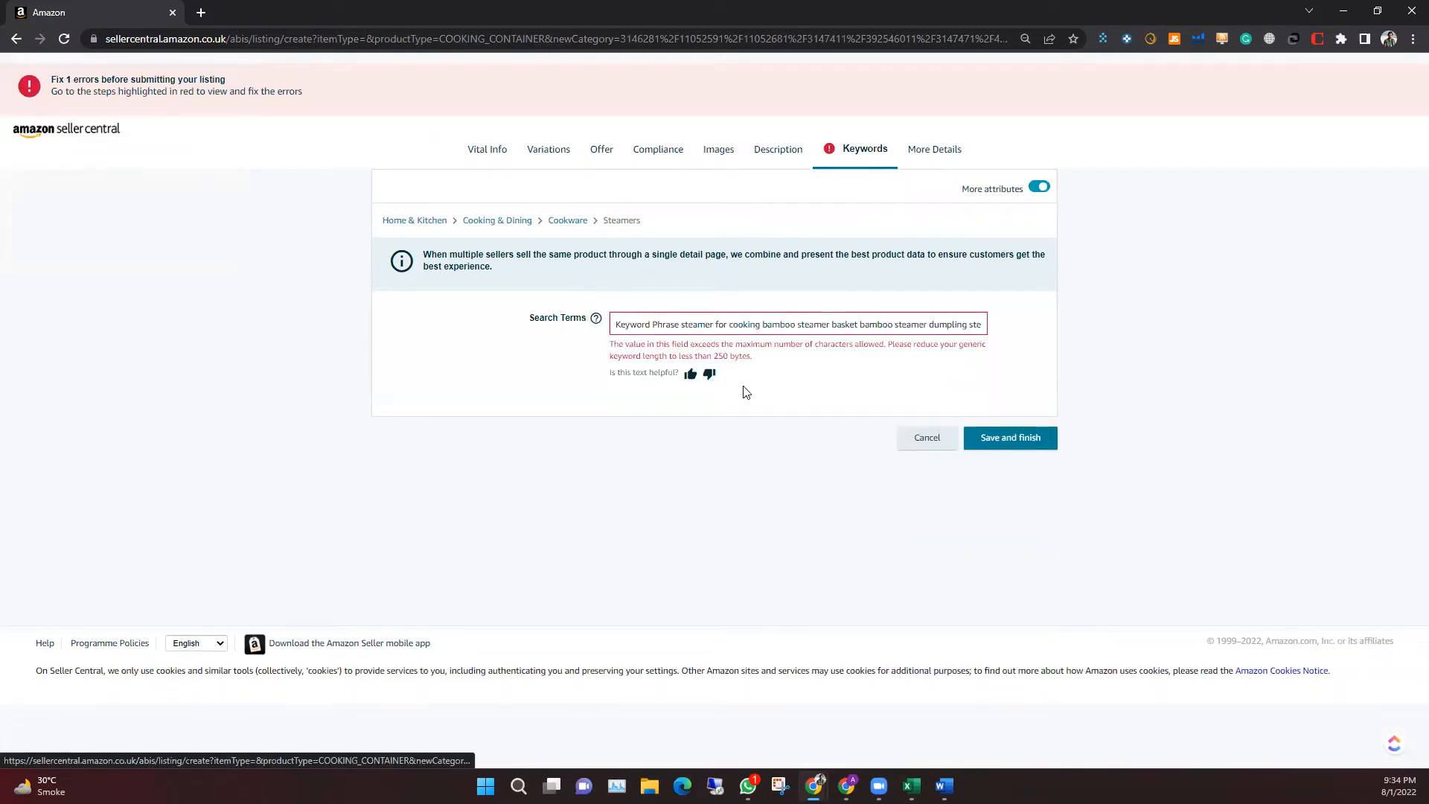
pyautogui.moveTo(657, 353); pyautogui.dragTo(832, 344)
pyautogui.click(869, 362)
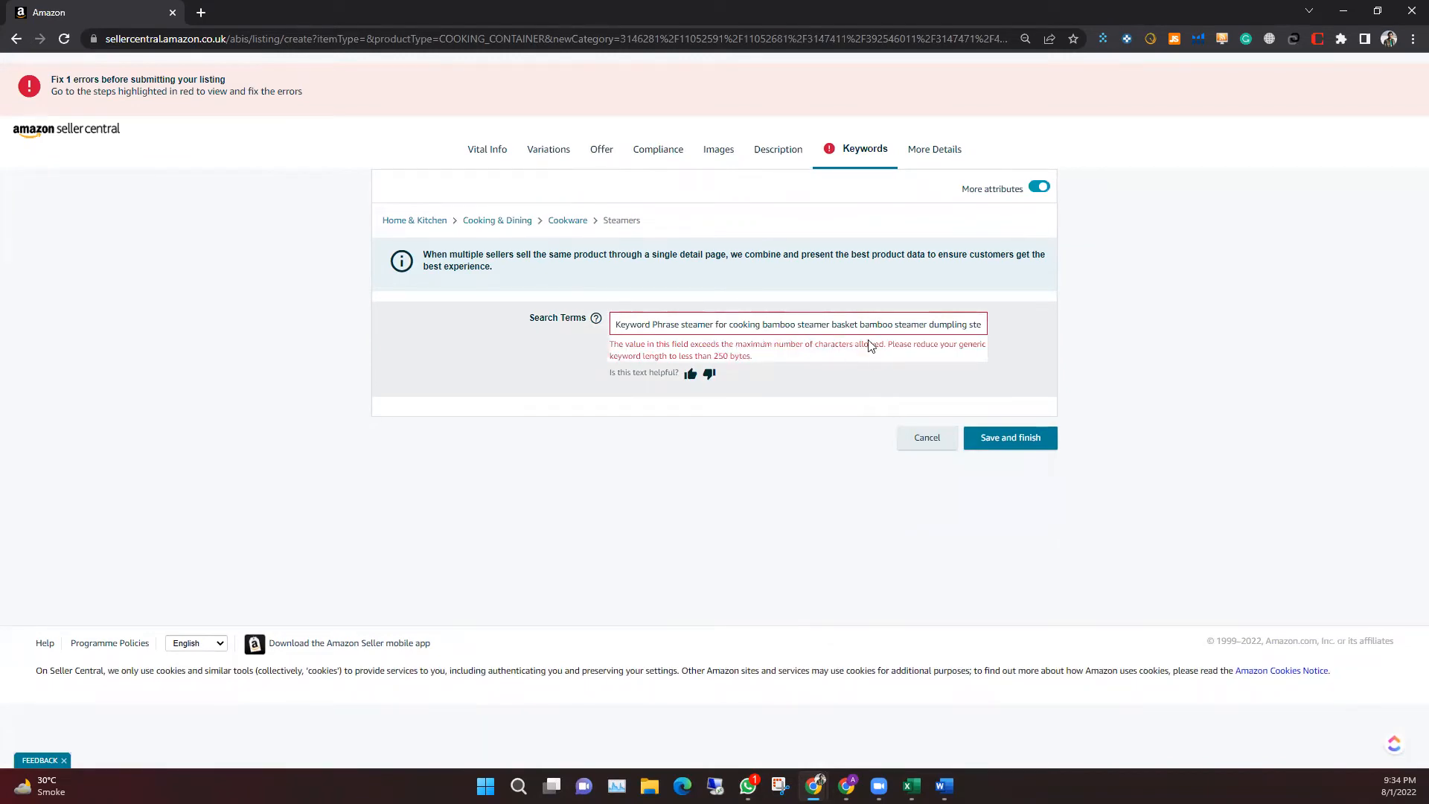
# Replace the Search Terms with the copied keyword phrases again to recheck the length validation
pyautogui.tripleClick(941, 327)
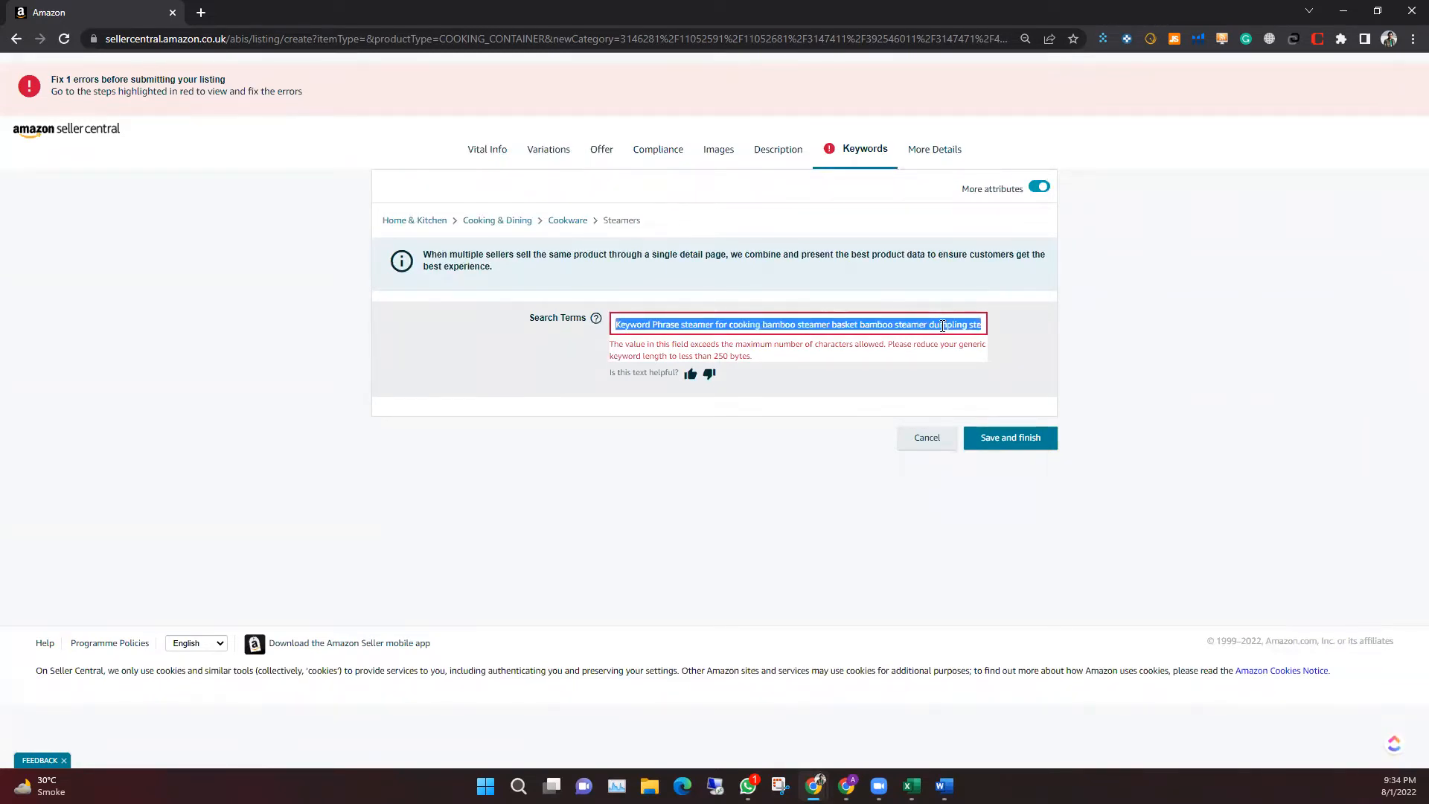
pyautogui.press('BackSpace')
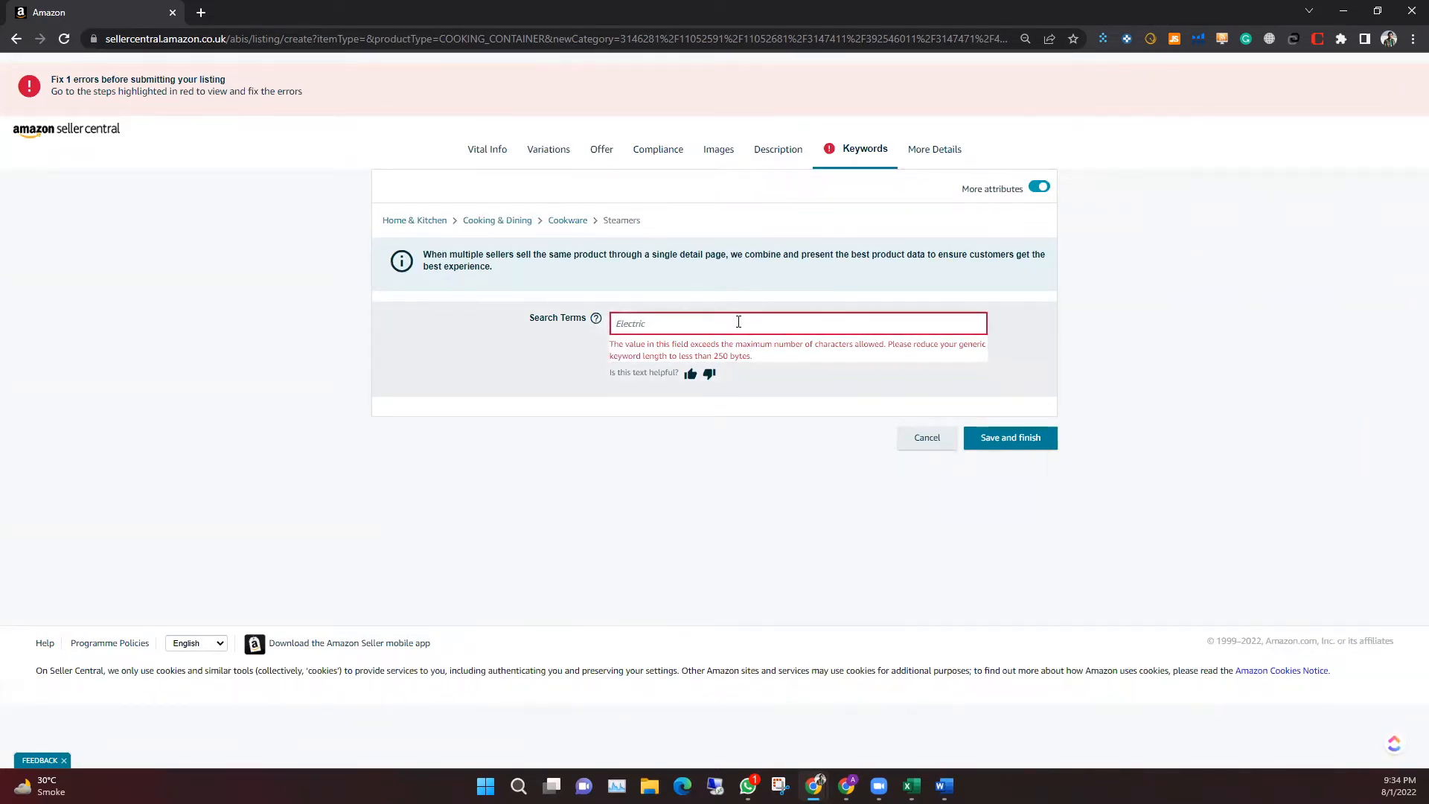
pyautogui.hotkey('ctrl', 'v')
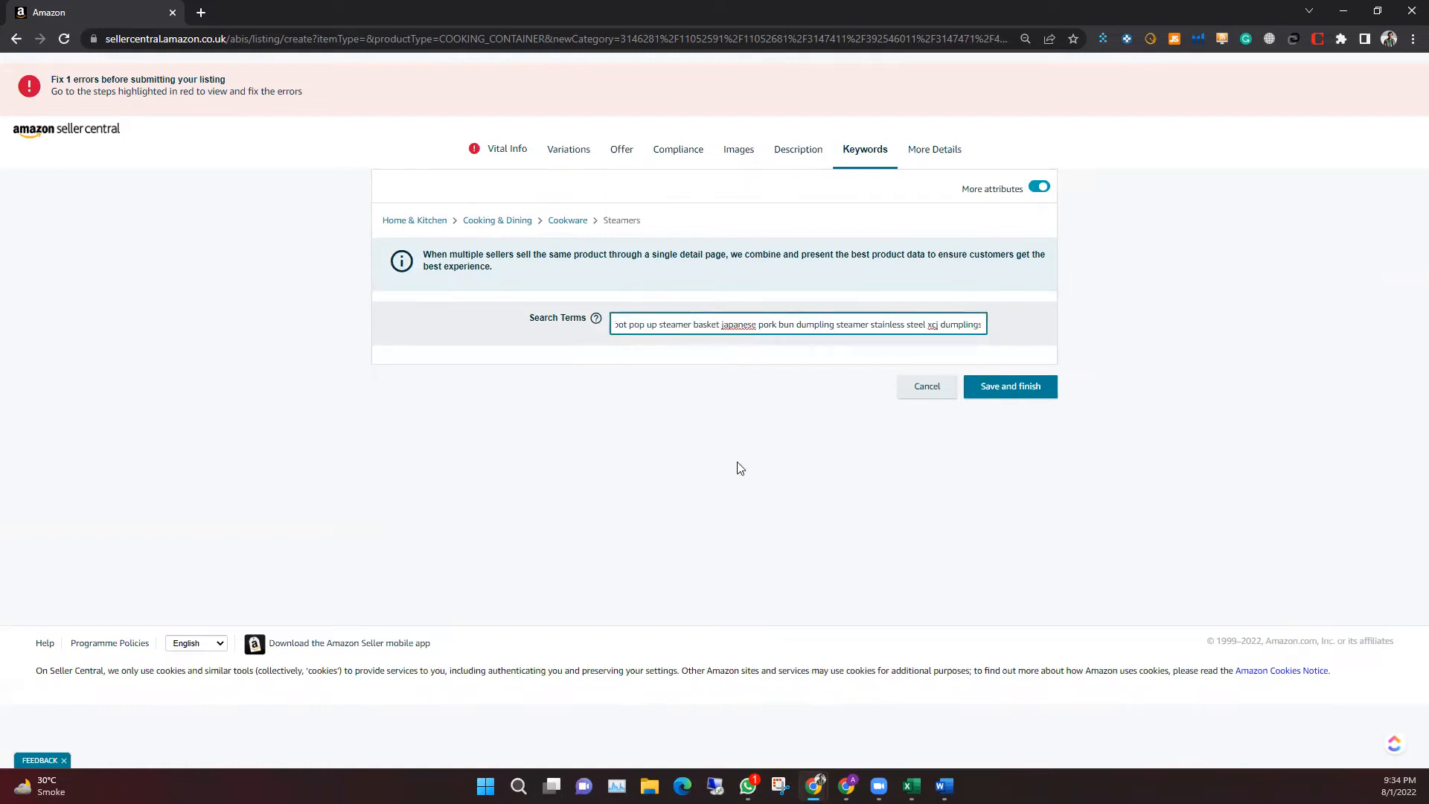
pyautogui.click(753, 469)
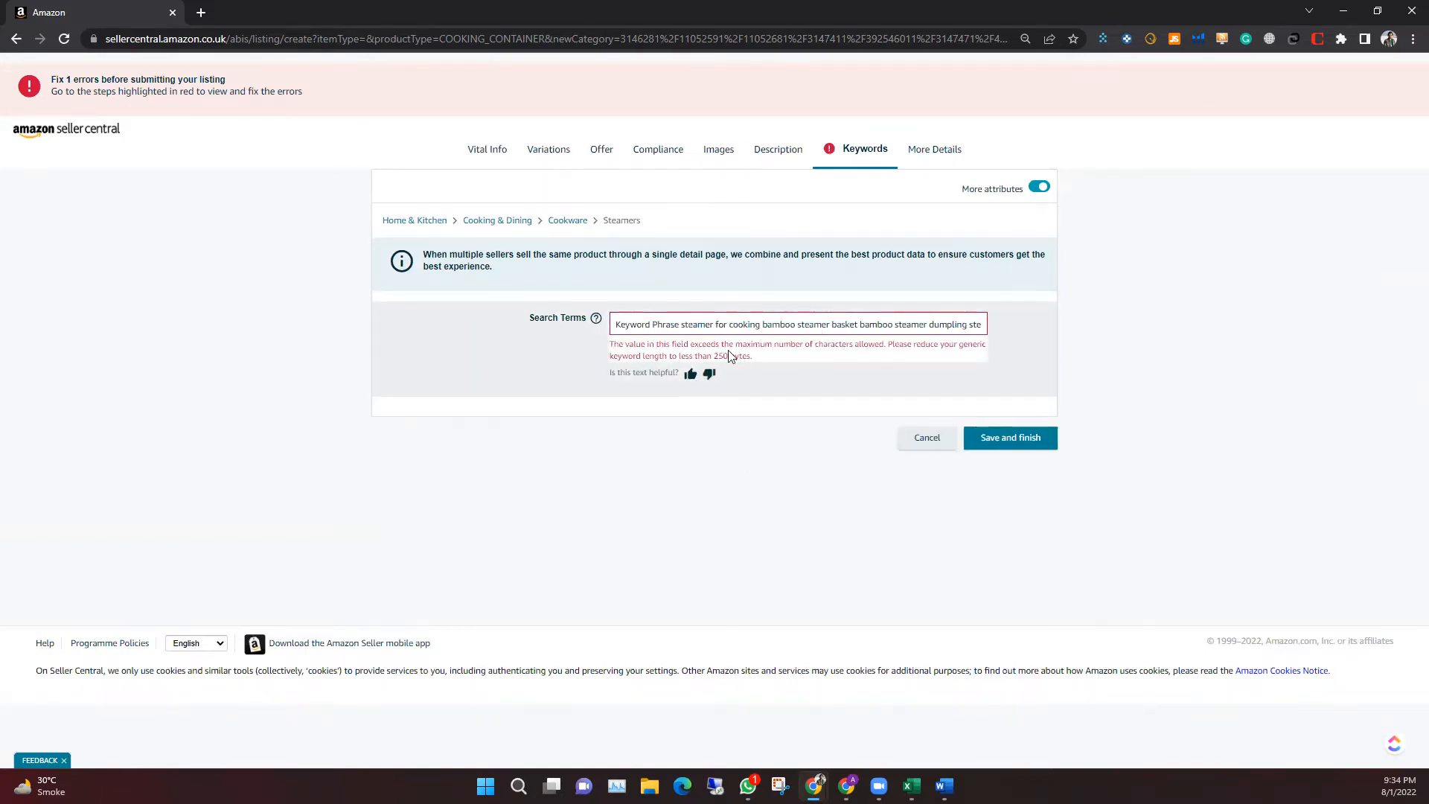
# Clear all text from the listing's Search Terms
pyautogui.click(752, 324)
pyautogui.hotkey('ctrl', 'a')
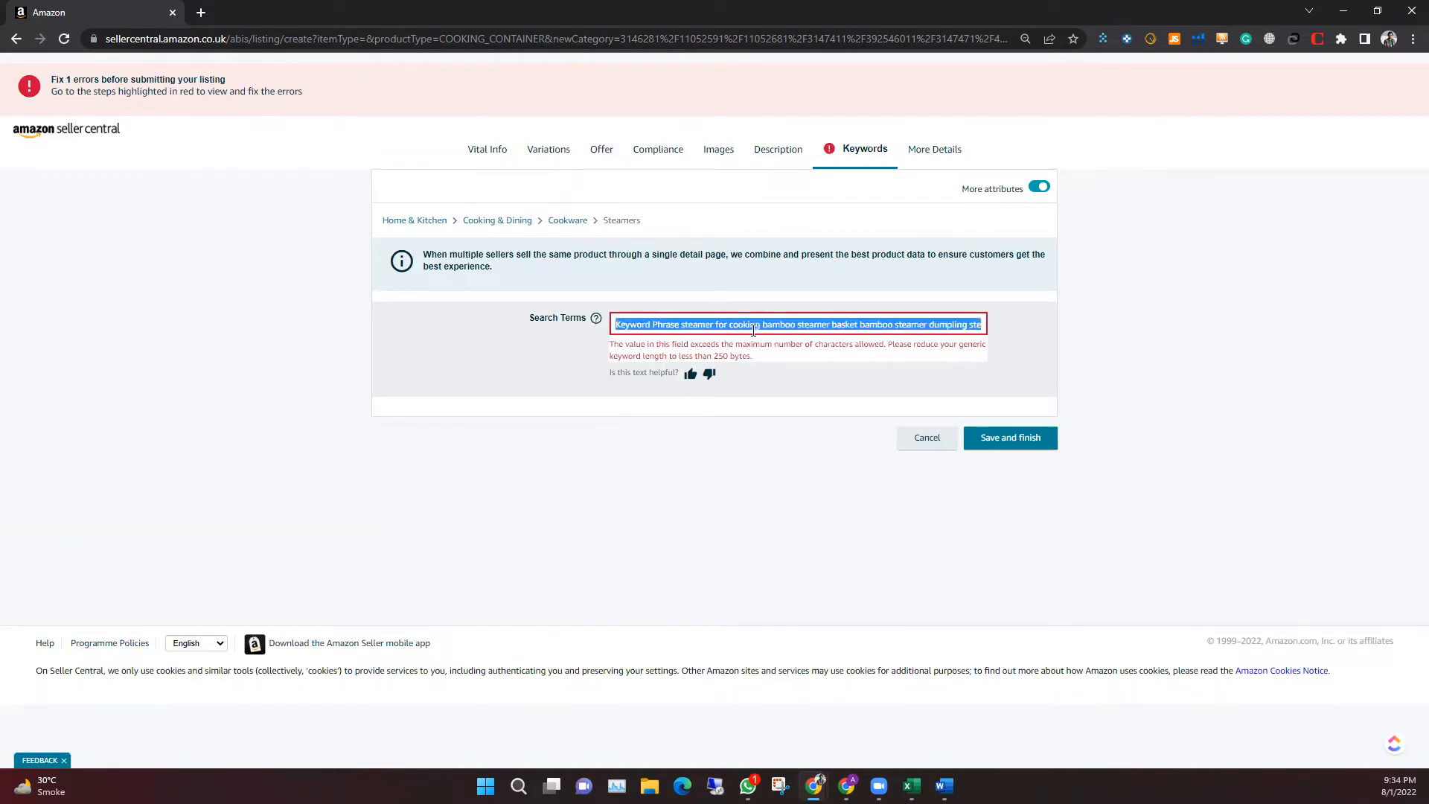
pyautogui.press('BackSpace')
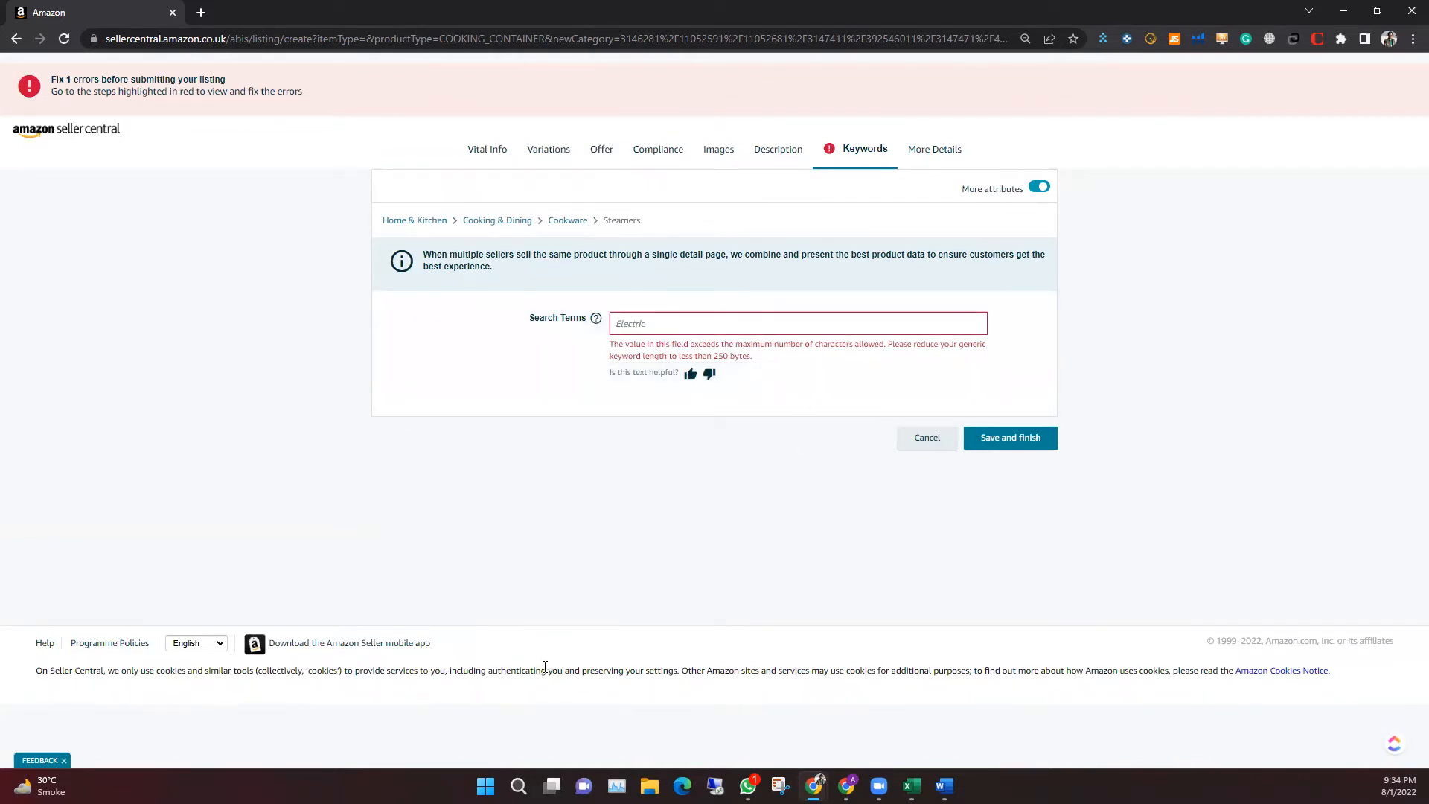
# Go back out of the unfinished listing to the page for finding products in Amazon's catalogue
pyautogui.click(14, 41)
pyautogui.click(12, 41)
pyautogui.click(10, 41)
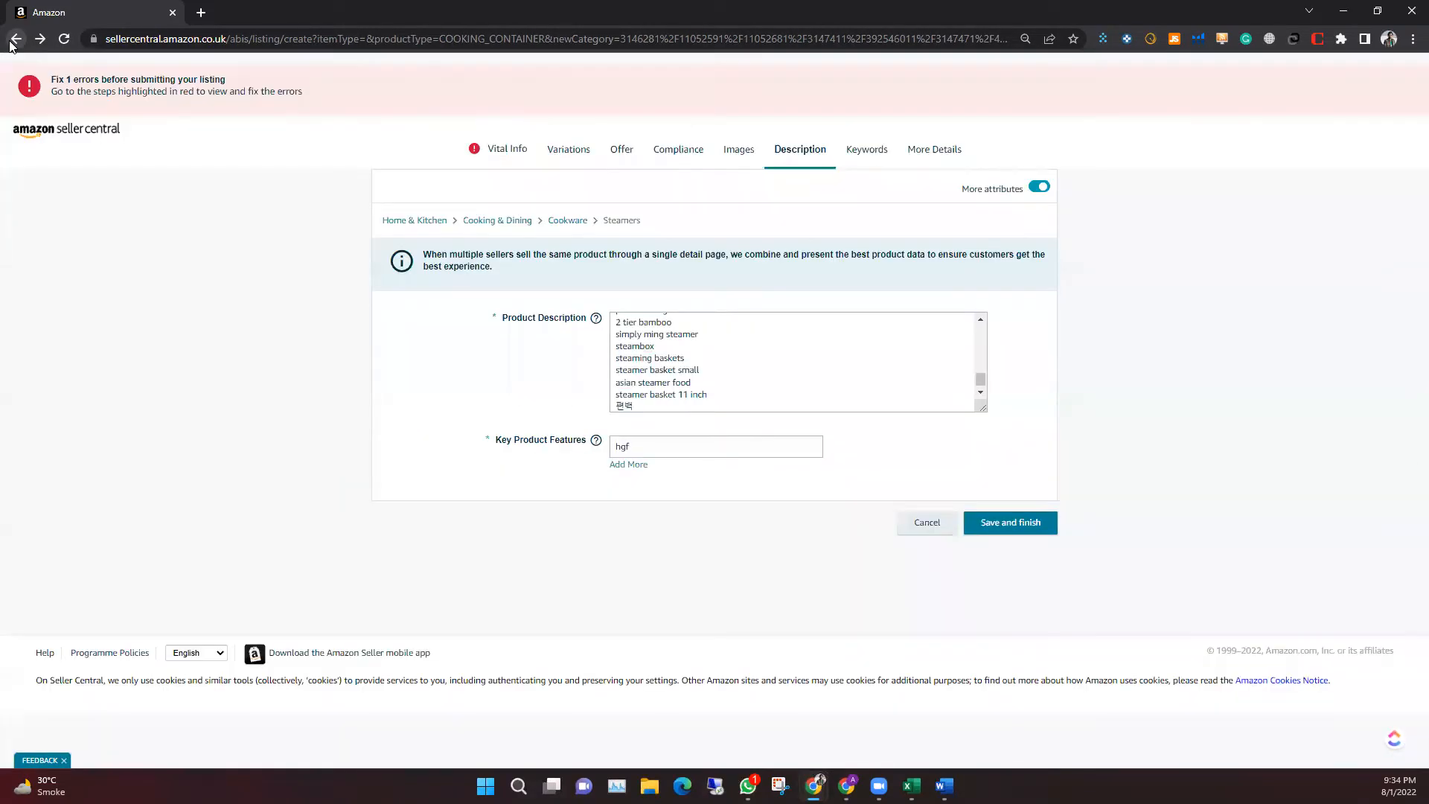
pyautogui.click(11, 42)
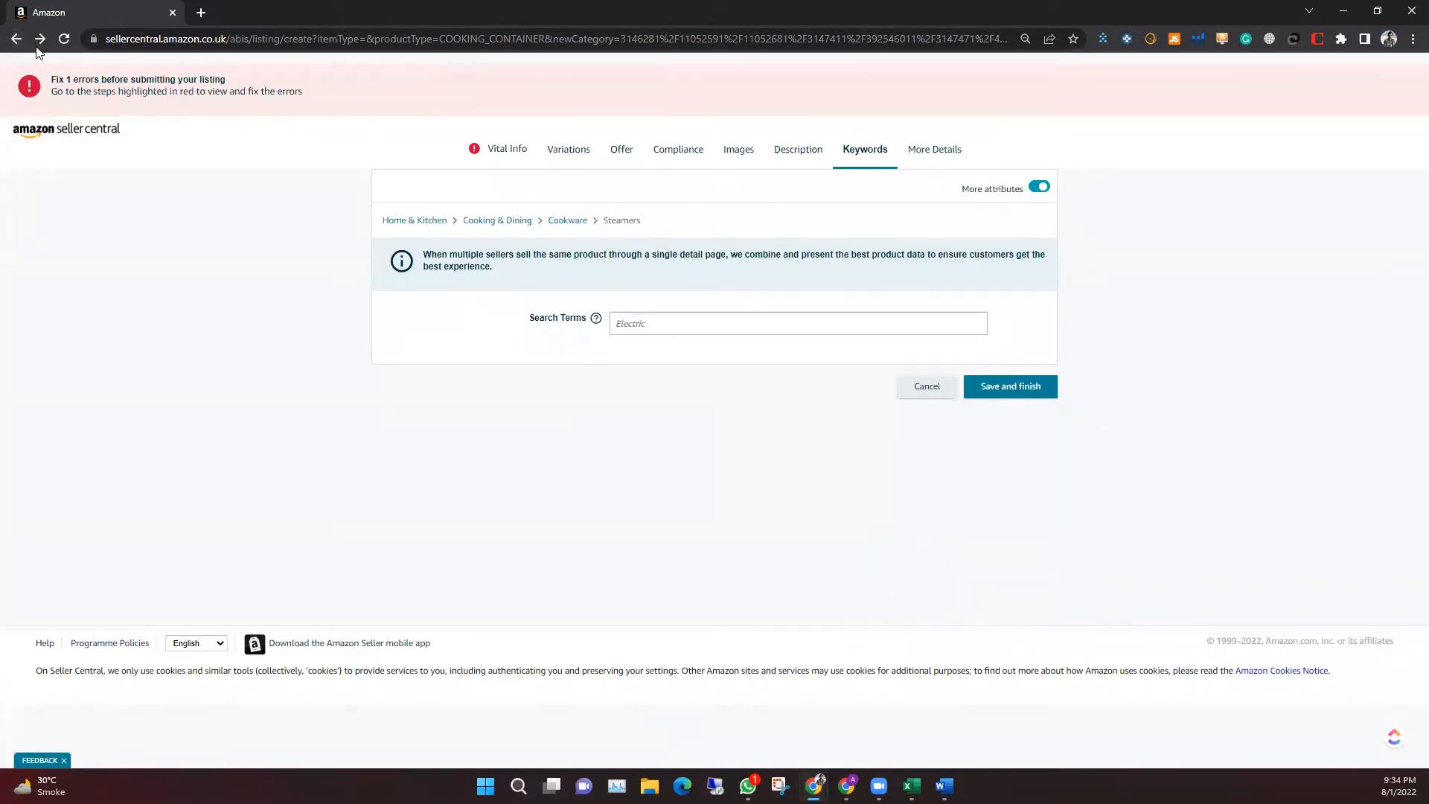
pyautogui.click(16, 40)
pyautogui.click(16, 41)
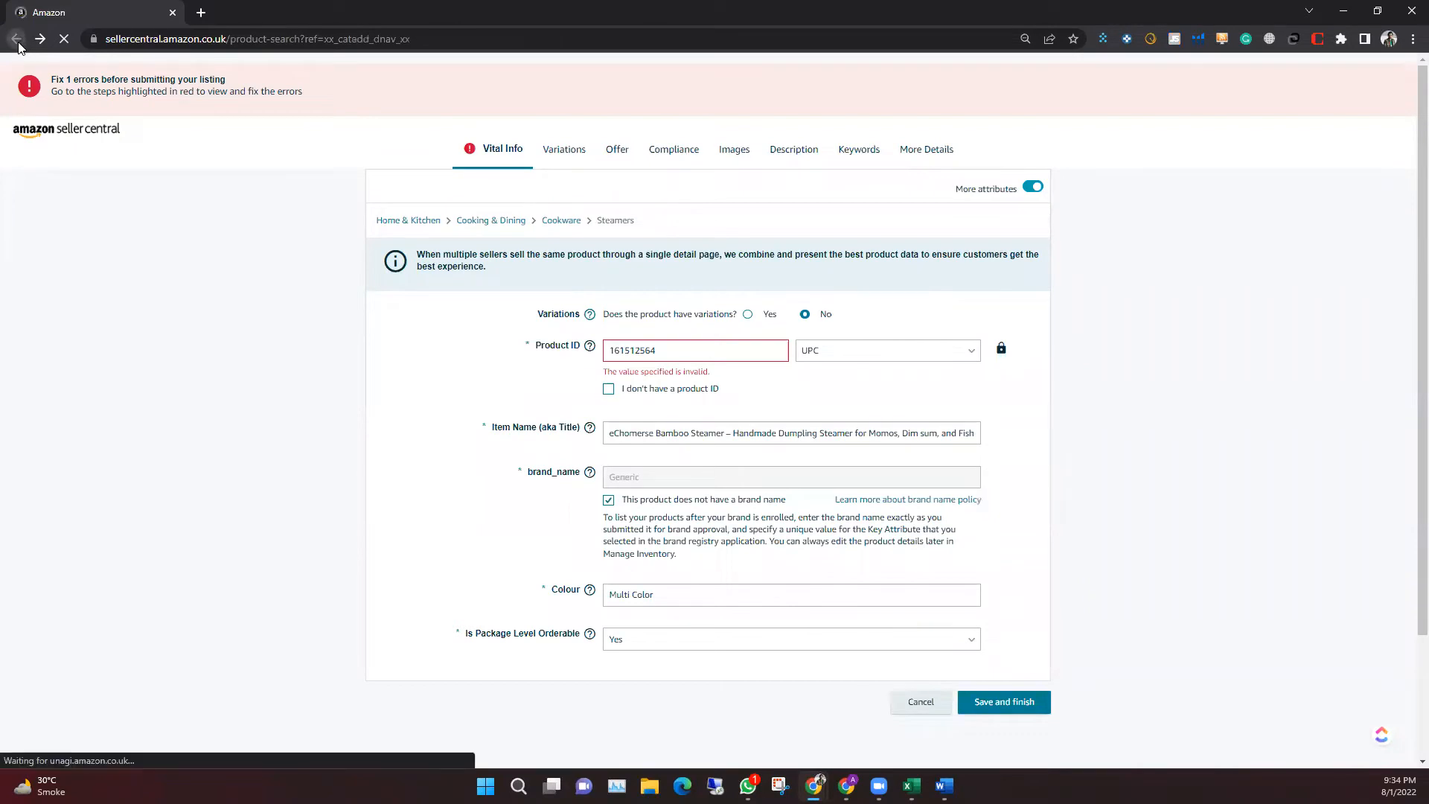
# Open Add Products via Upload in a new browser tab and show its Download an Inventory File section
pyautogui.moveTo(214, 71)
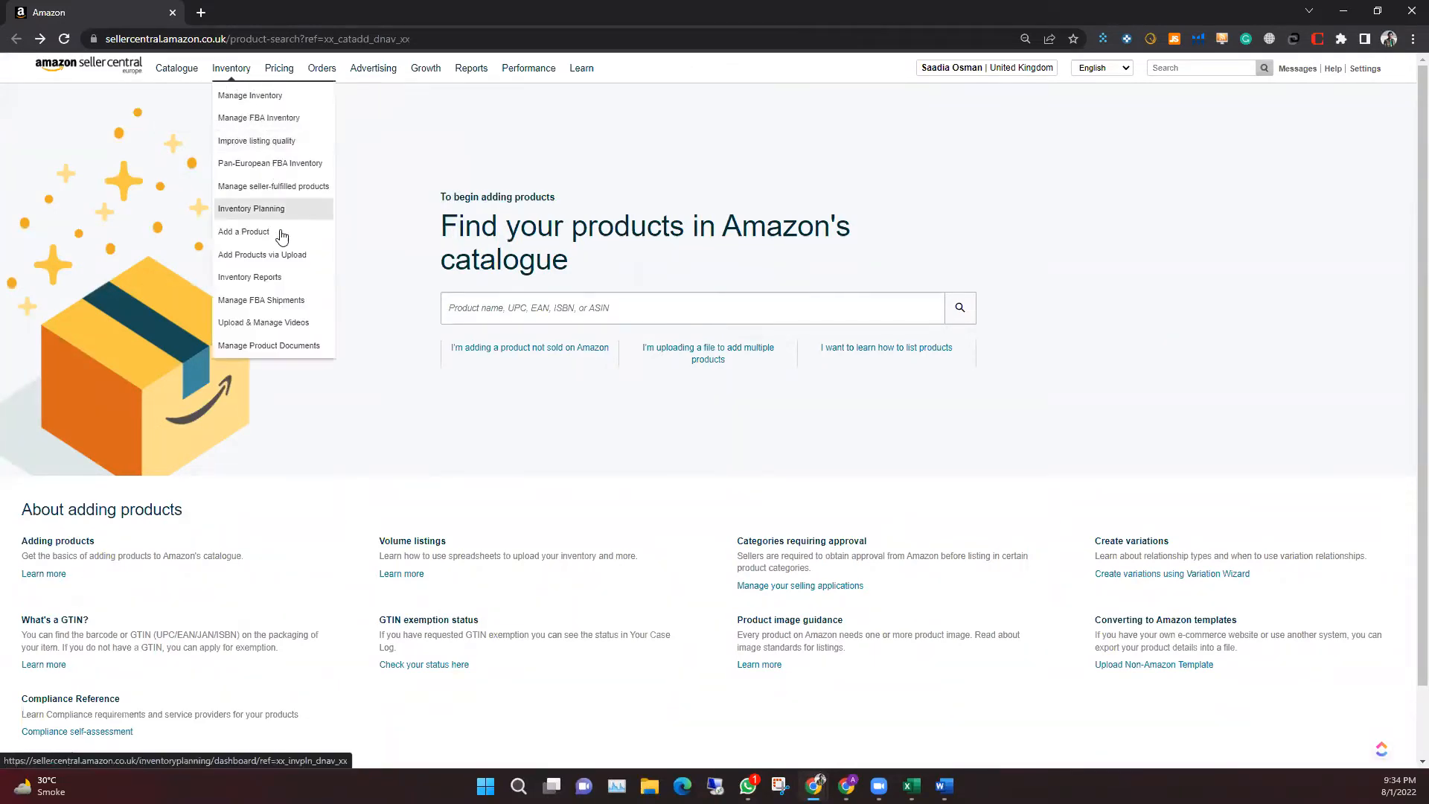
pyautogui.rightClick(284, 257)
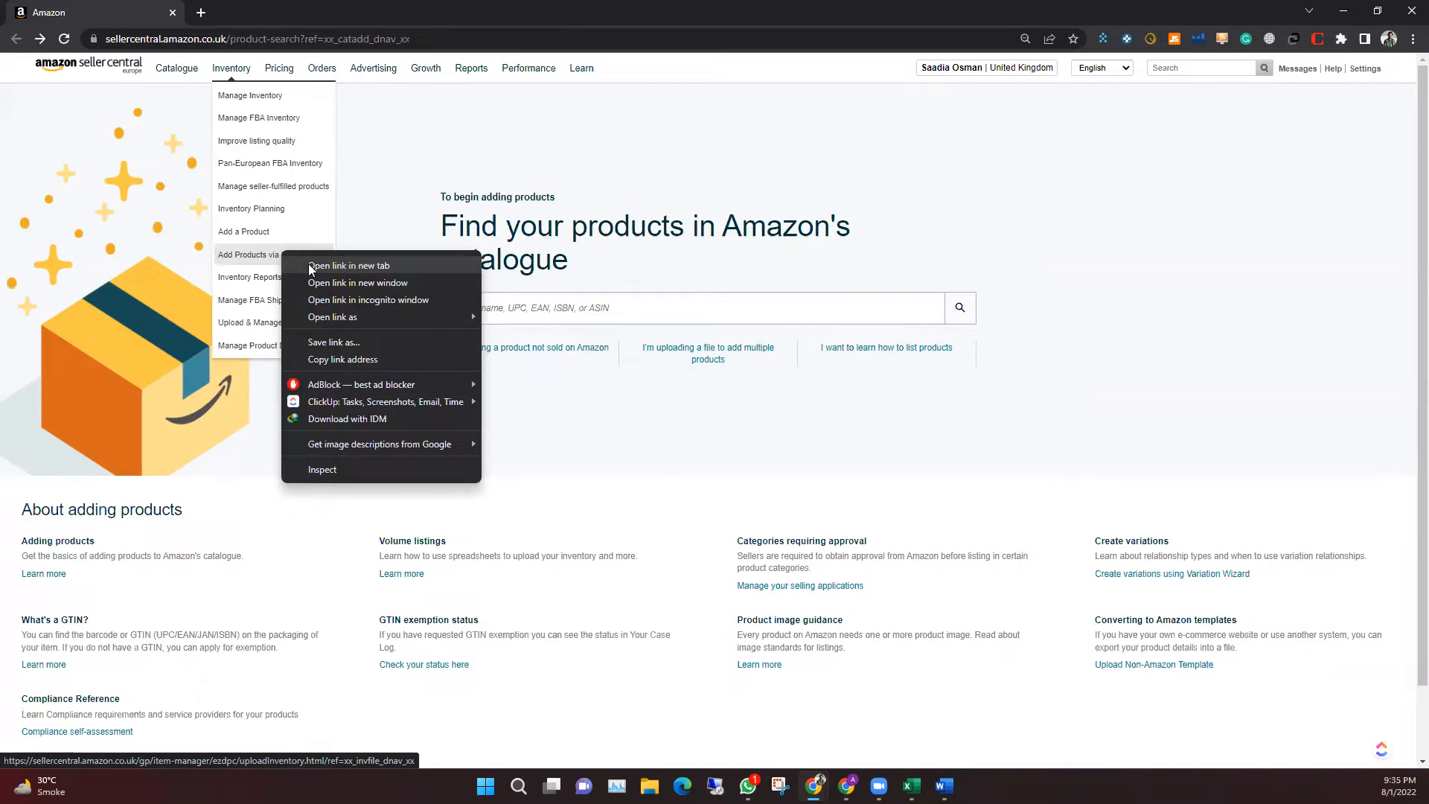
pyautogui.click(311, 267)
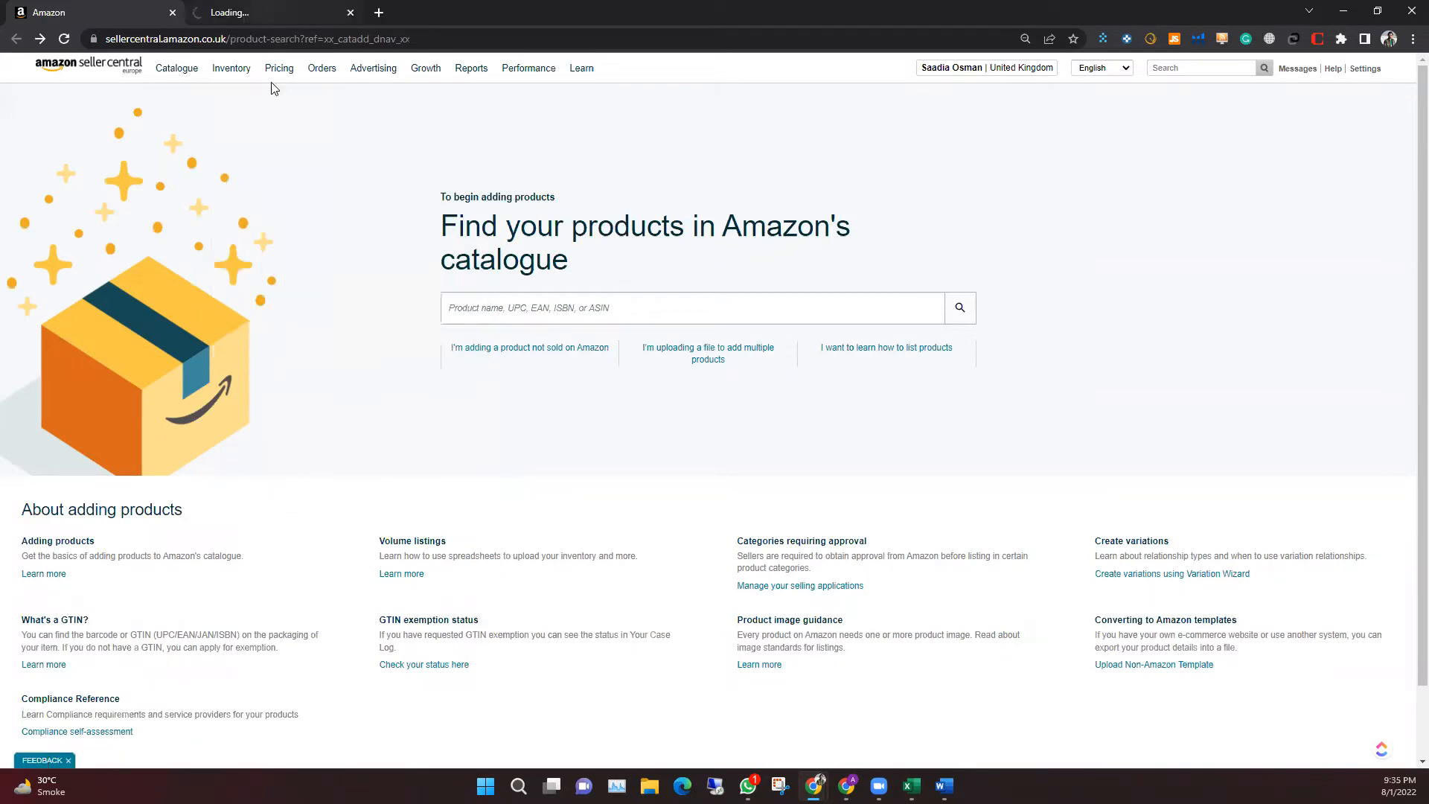
pyautogui.hotkey('ctrl', 'Tab')
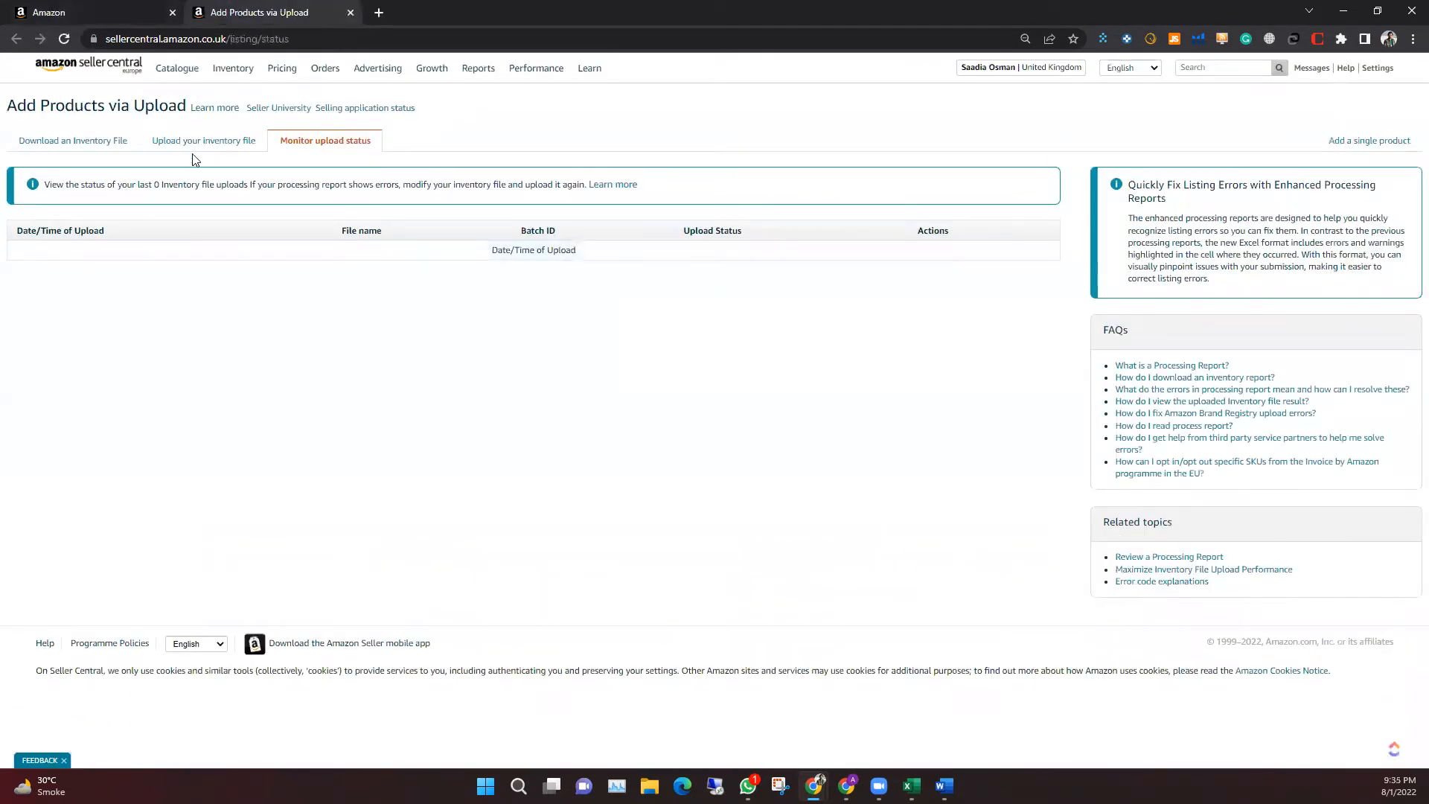
pyautogui.click(106, 137)
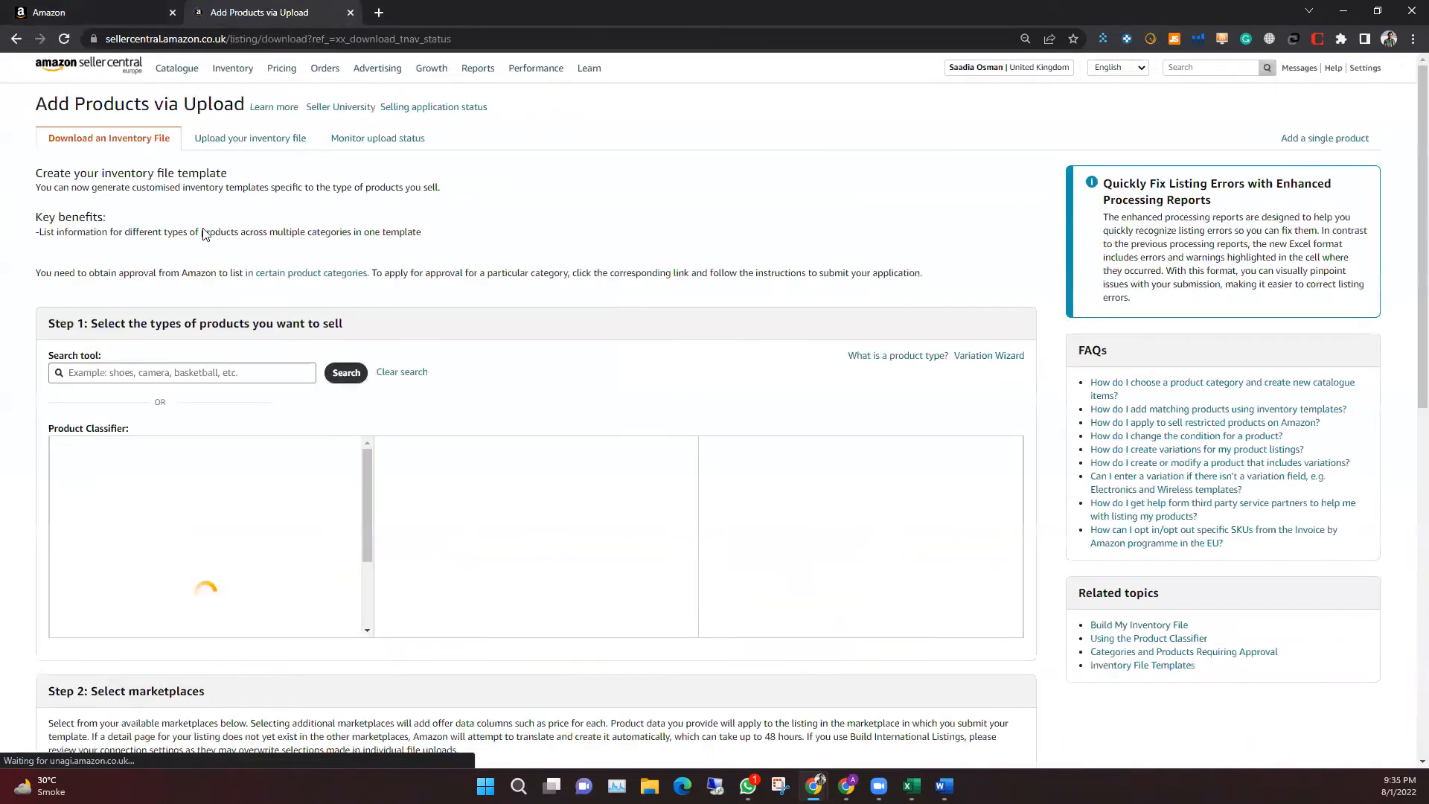
# Search the inventory template's product types for "home kitchen" and look through the matching categories
pyautogui.click(244, 379)
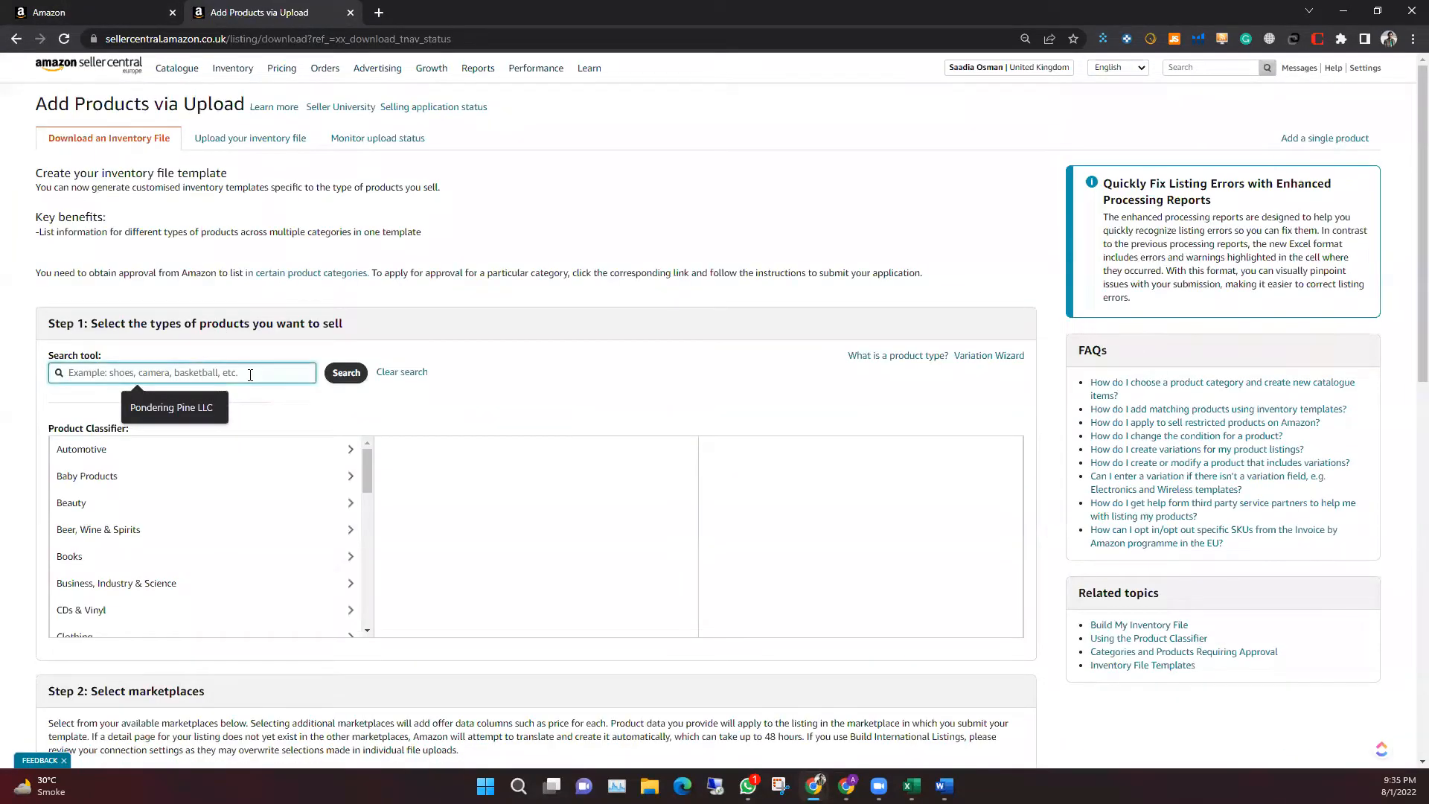
pyautogui.click(205, 487)
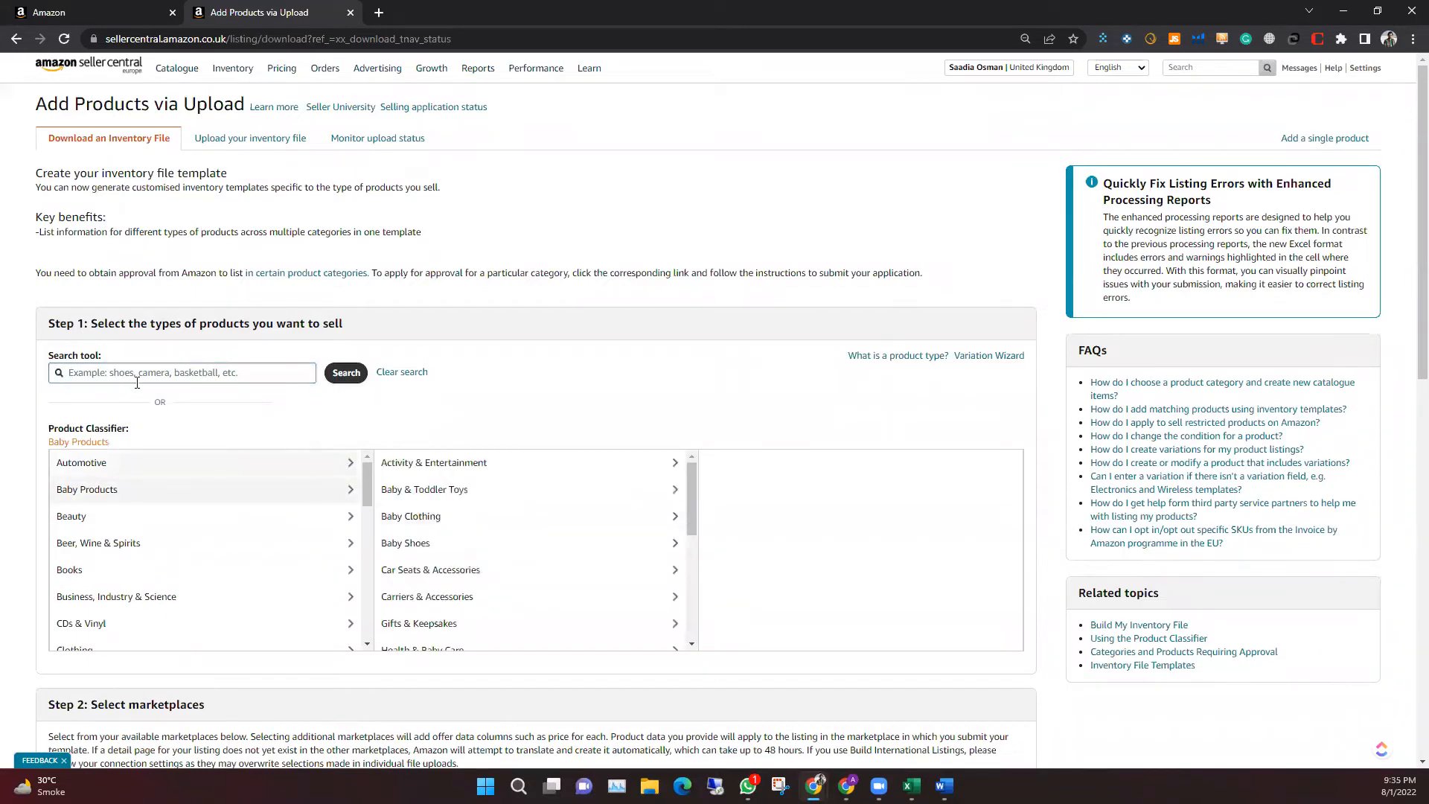
pyautogui.click(171, 369)
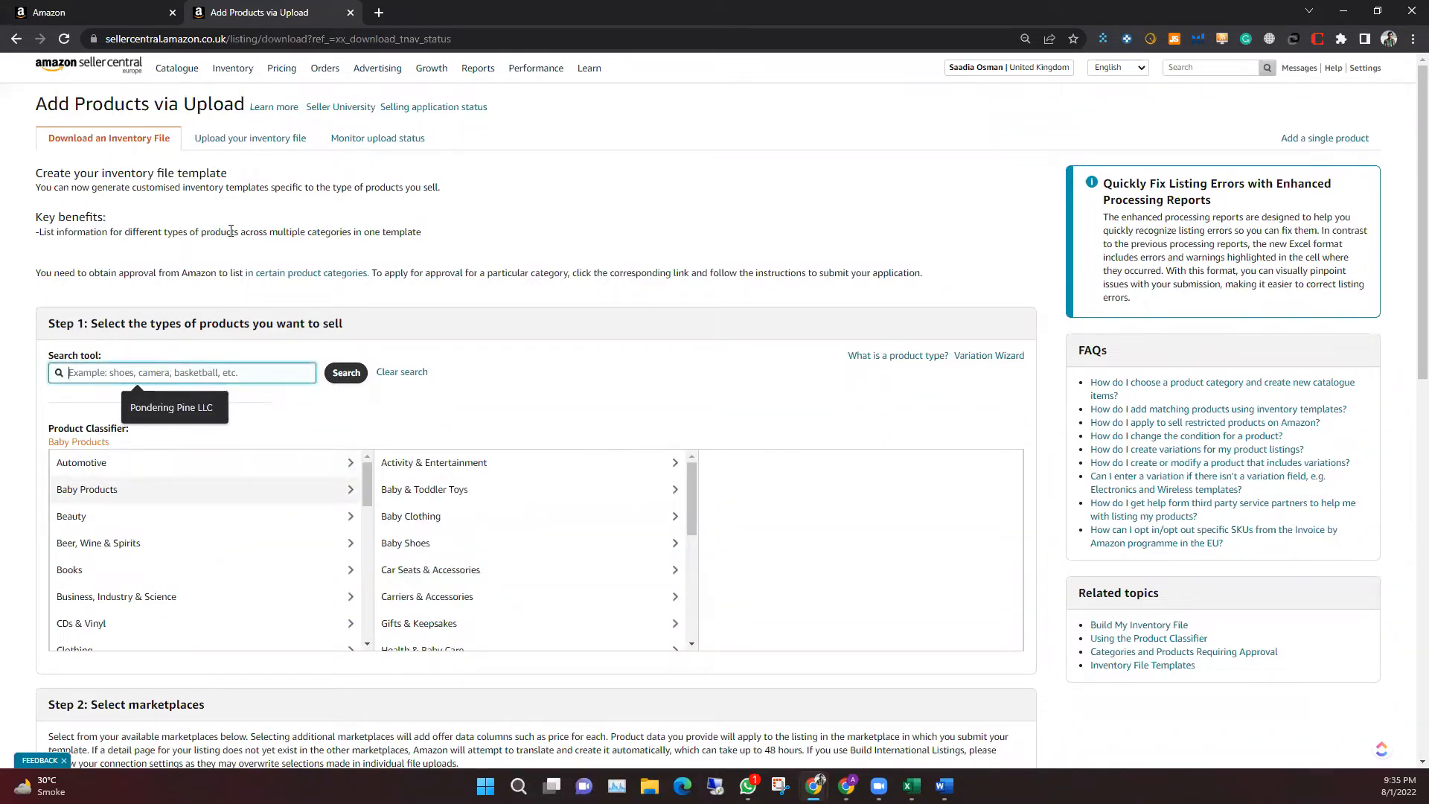
pyautogui.write('home k')
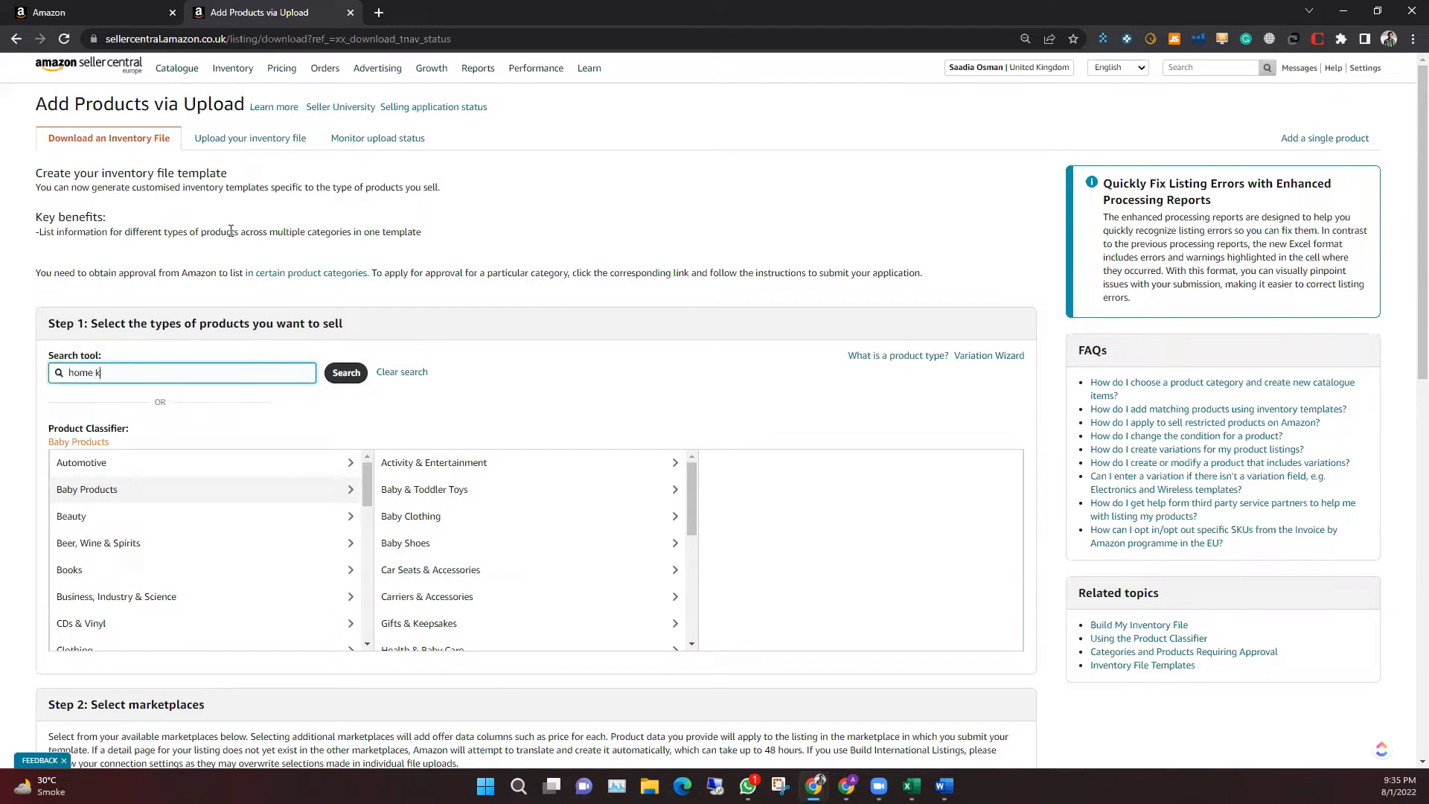
pyautogui.write('itchen')
pyautogui.press('Return')
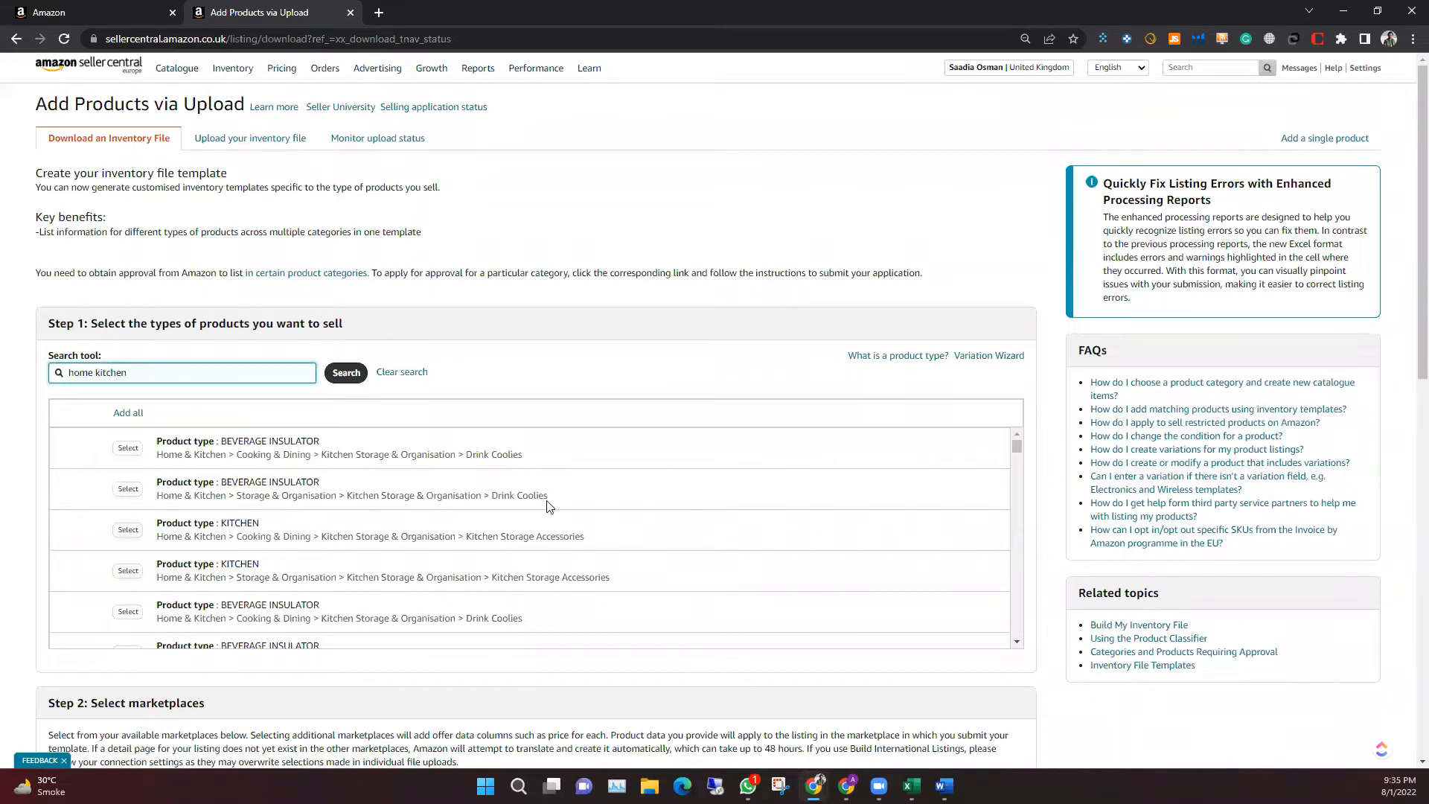
pyautogui.scroll(-3, 561, 599)
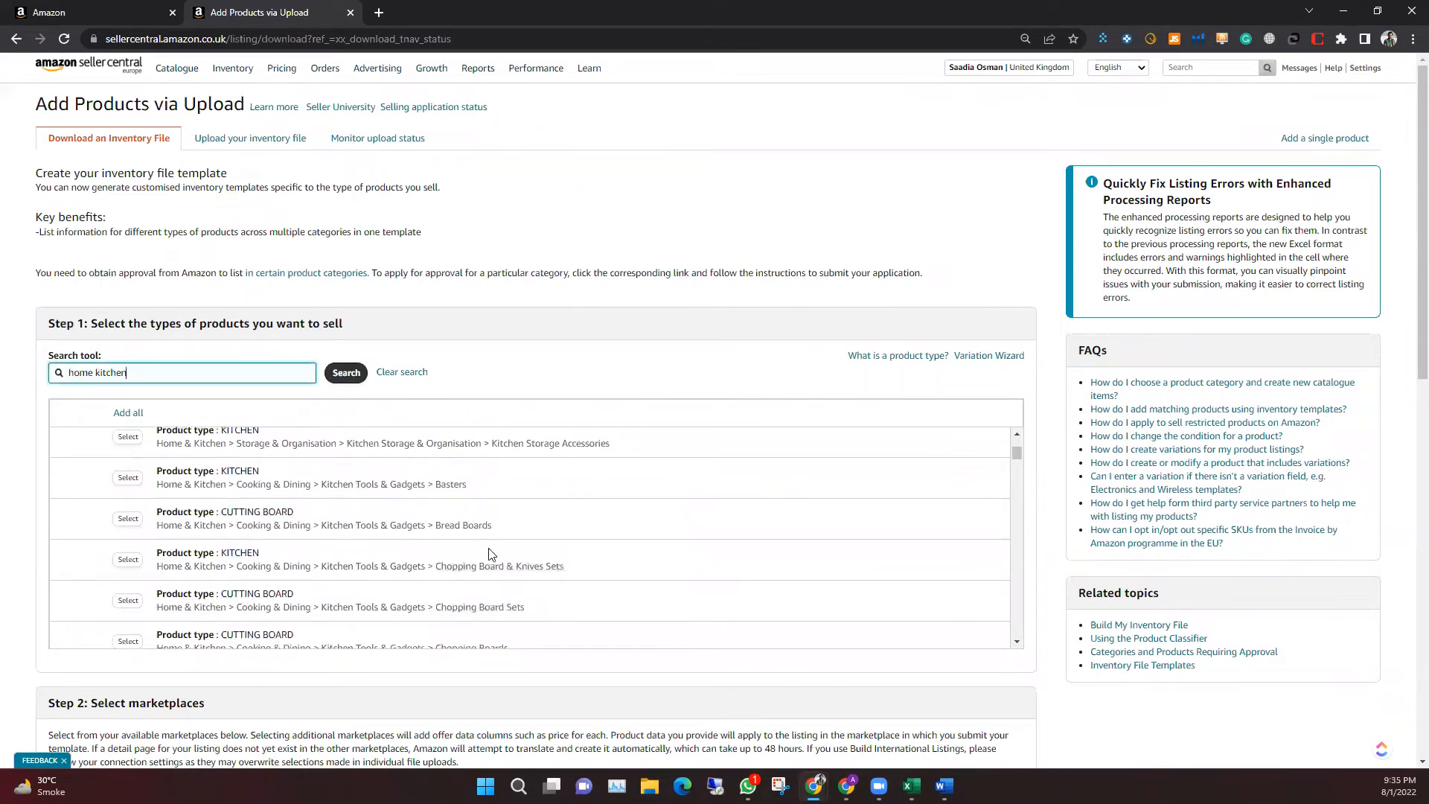
pyautogui.scroll(-3, 536, 626)
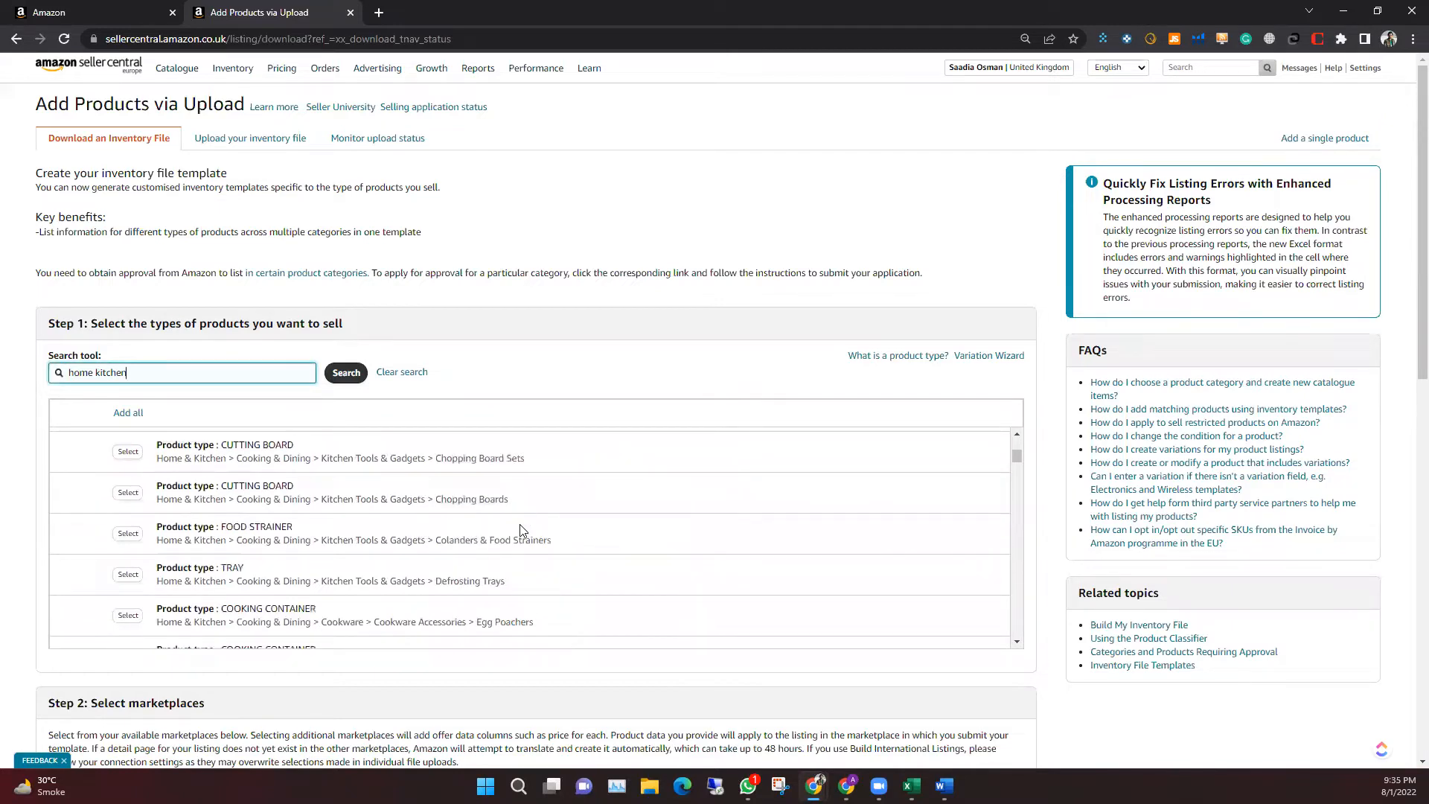
pyautogui.scroll(-2, 440, 551)
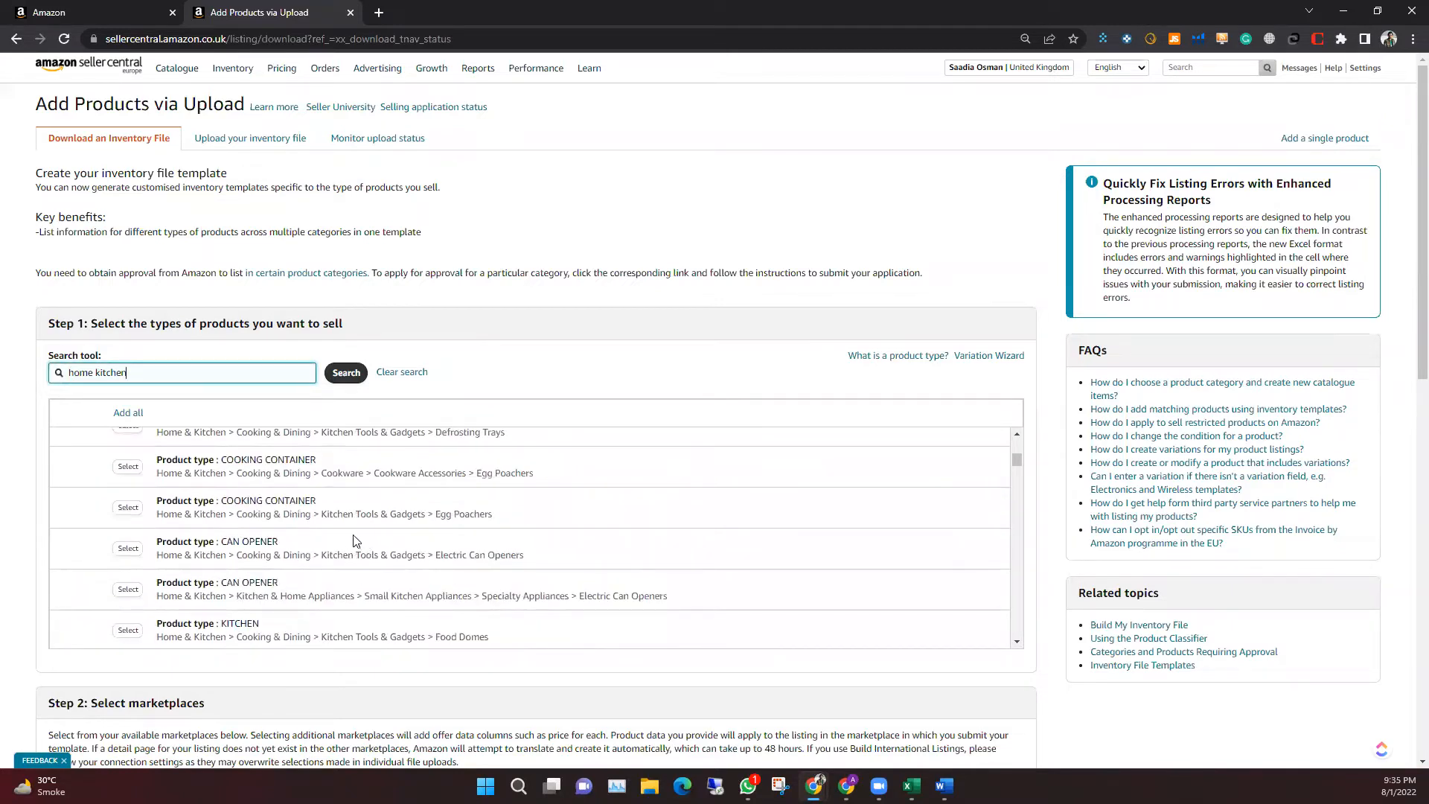
pyautogui.click(498, 634)
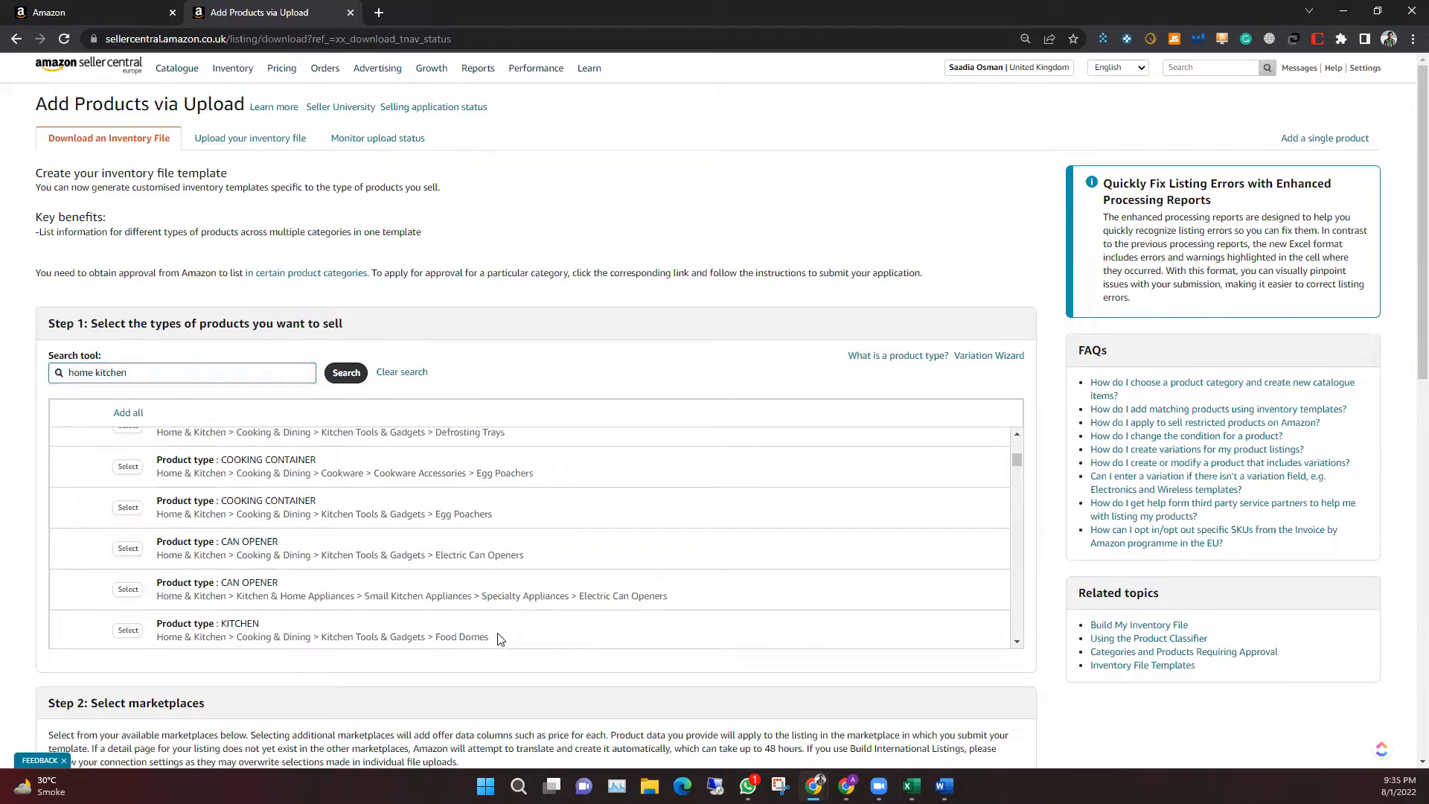
pyautogui.scroll(-1, 878, 609)
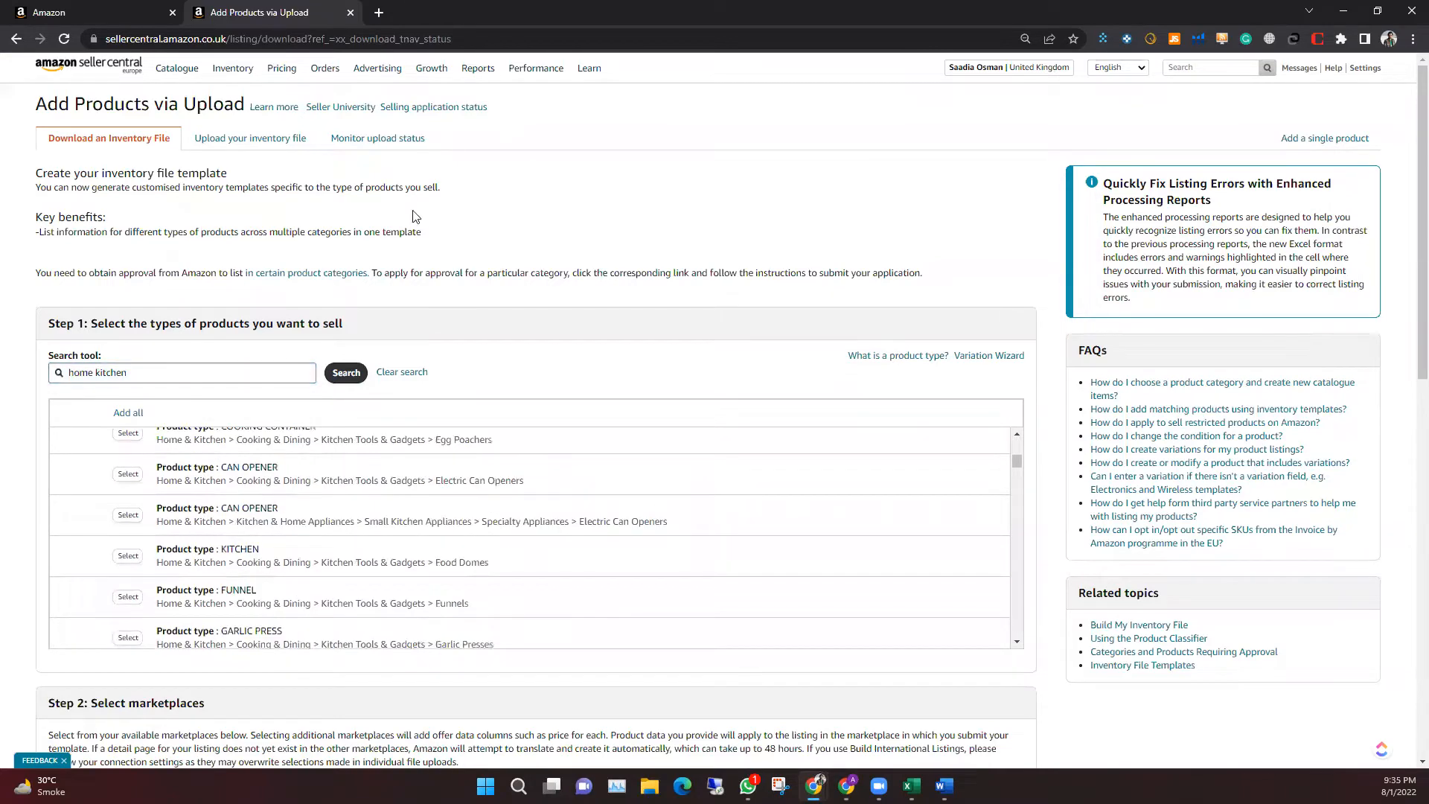
# Open amazon.co.uk in a new browser tab
pyautogui.click(379, 13)
pyautogui.click(356, 37)
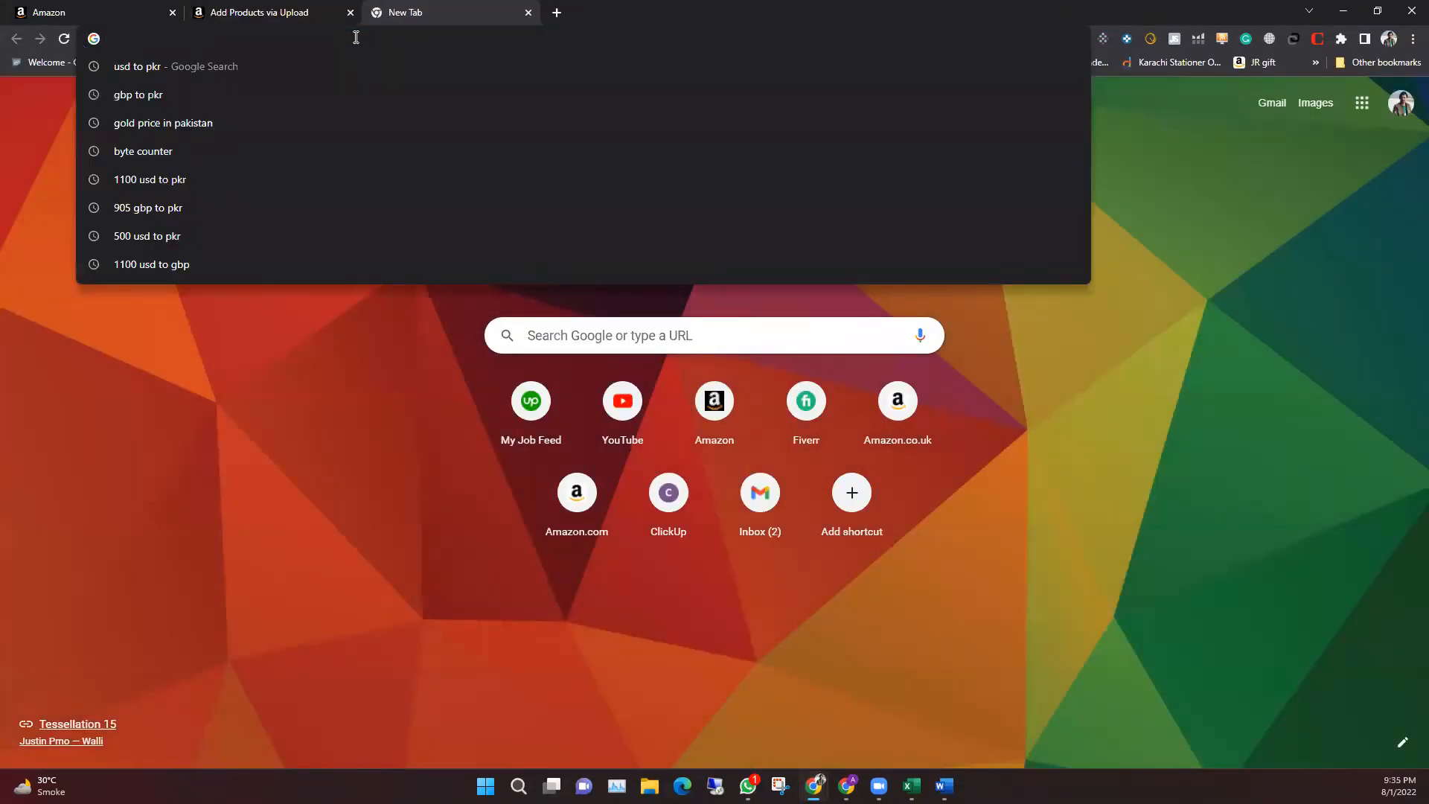
pyautogui.write('amazon')
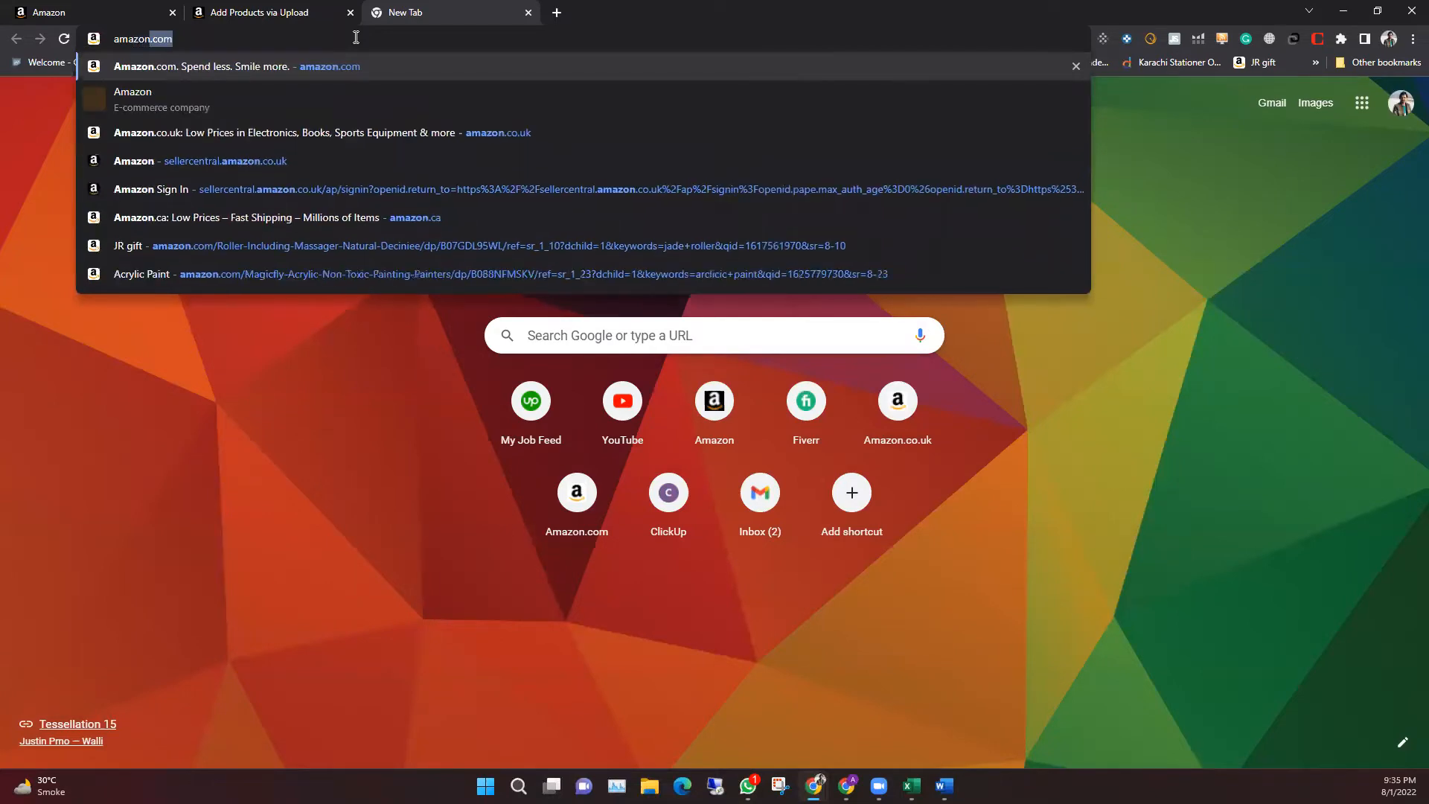
pyautogui.write('.co')
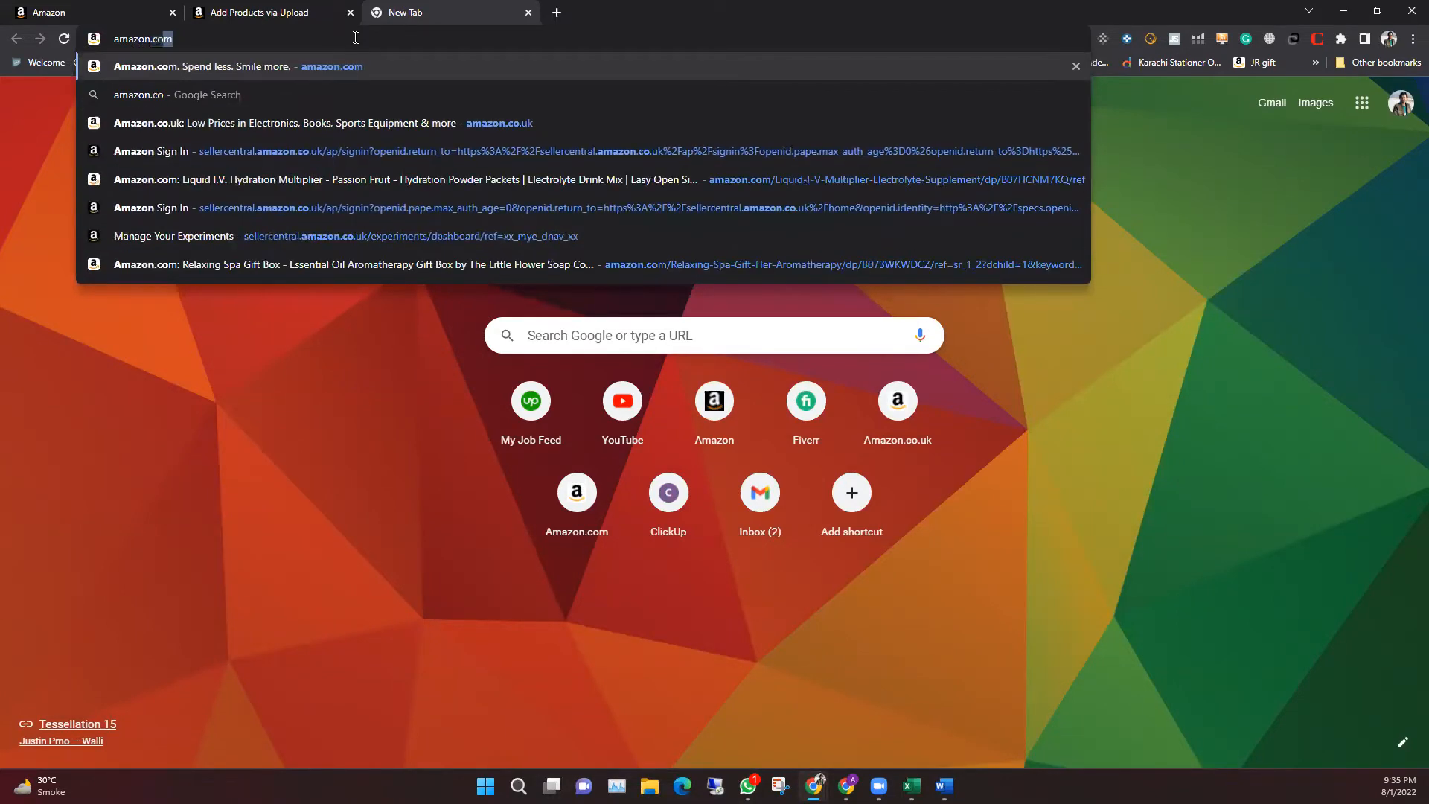
pyautogui.write('.uk')
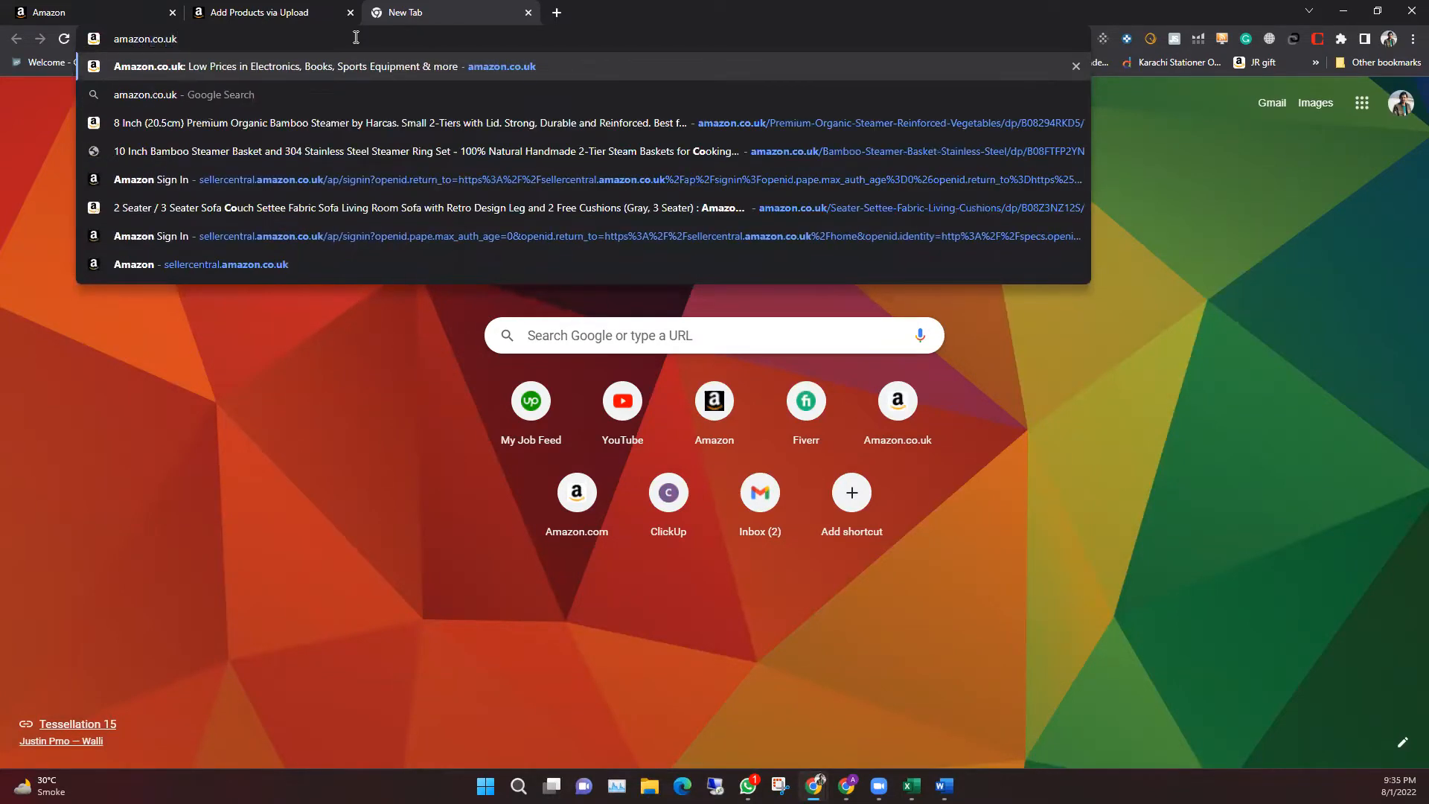
pyautogui.press('Return')
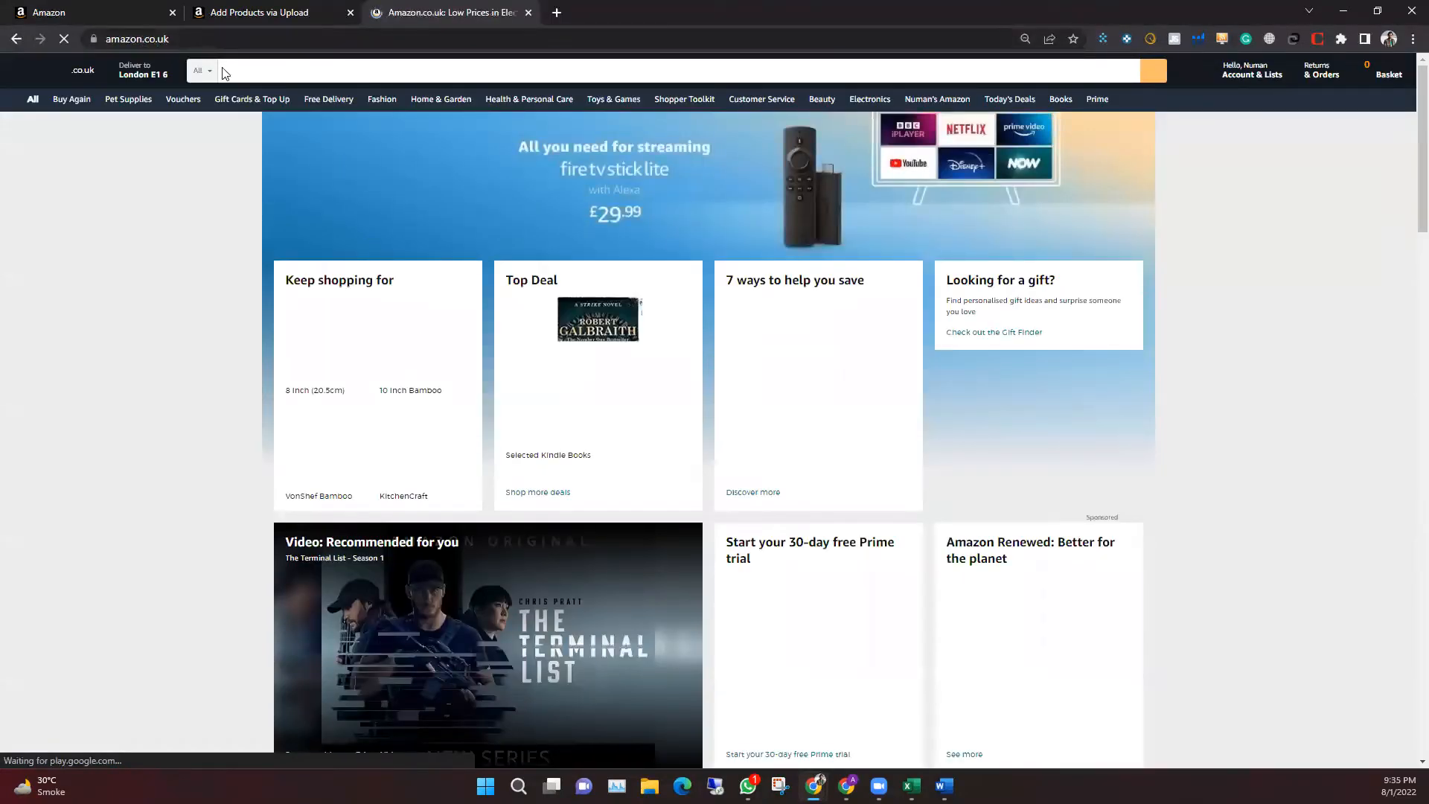
# Search the Amazon store for "bamboo steamer"
pyautogui.click(305, 68)
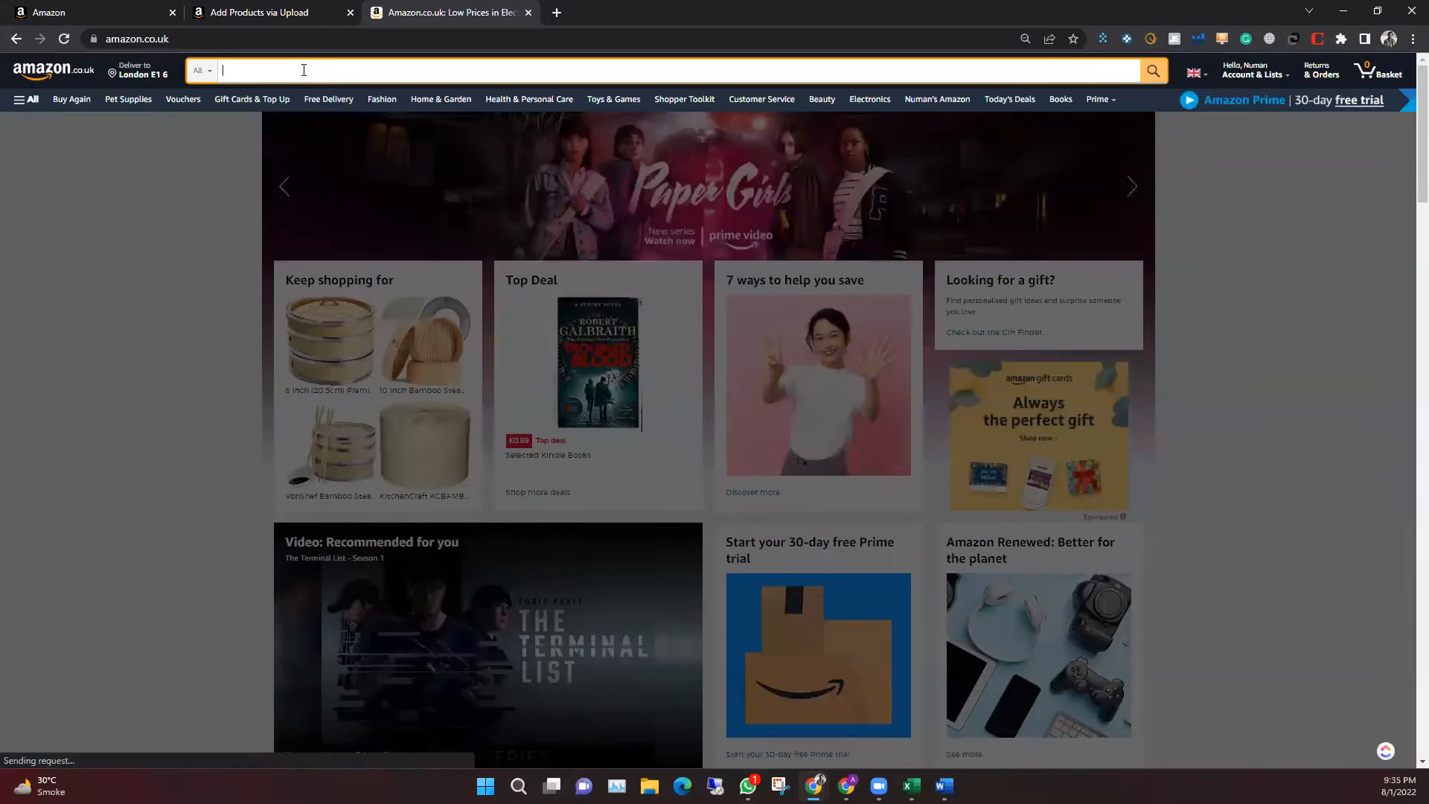
pyautogui.write('bamboo steam')
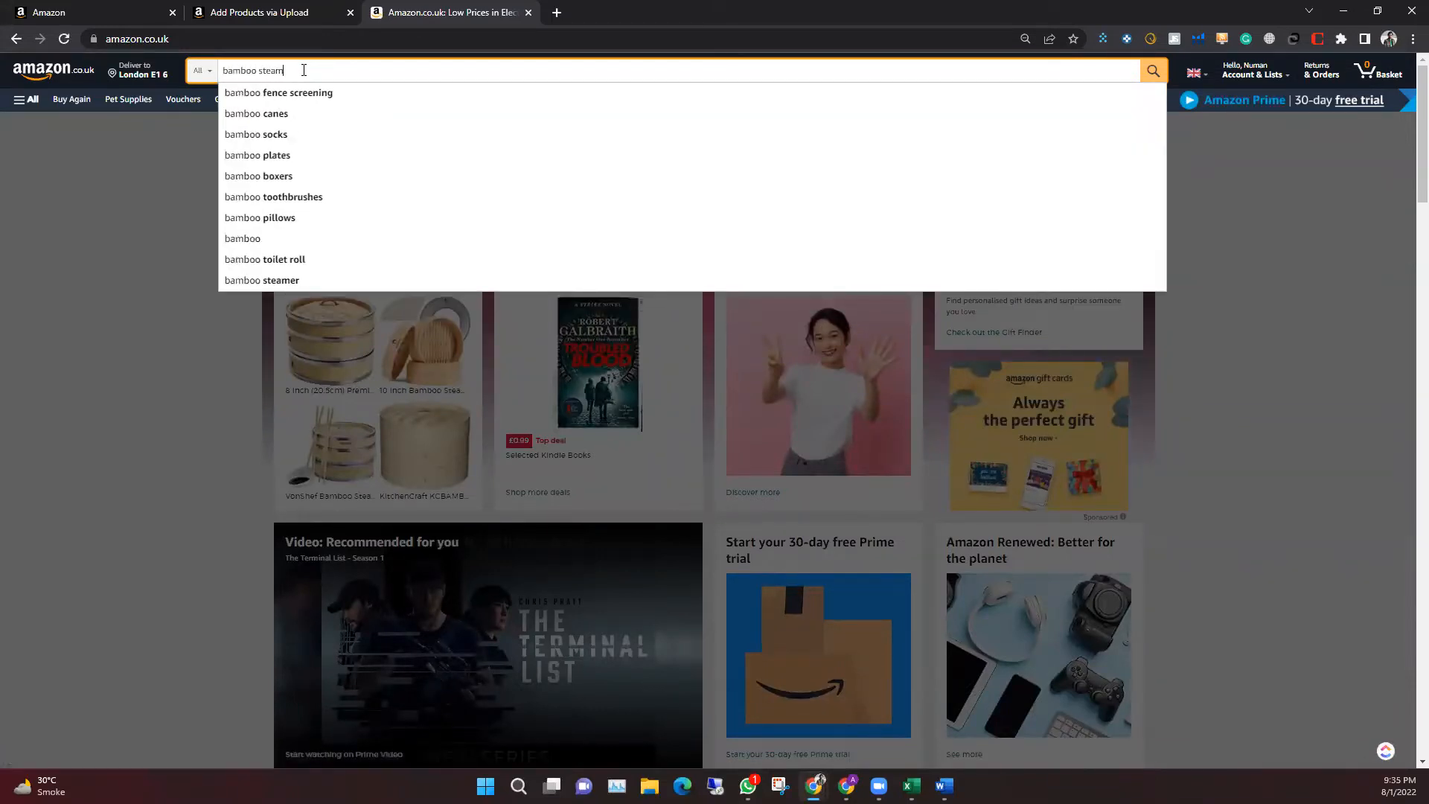
pyautogui.write('er')
pyautogui.press('Return')
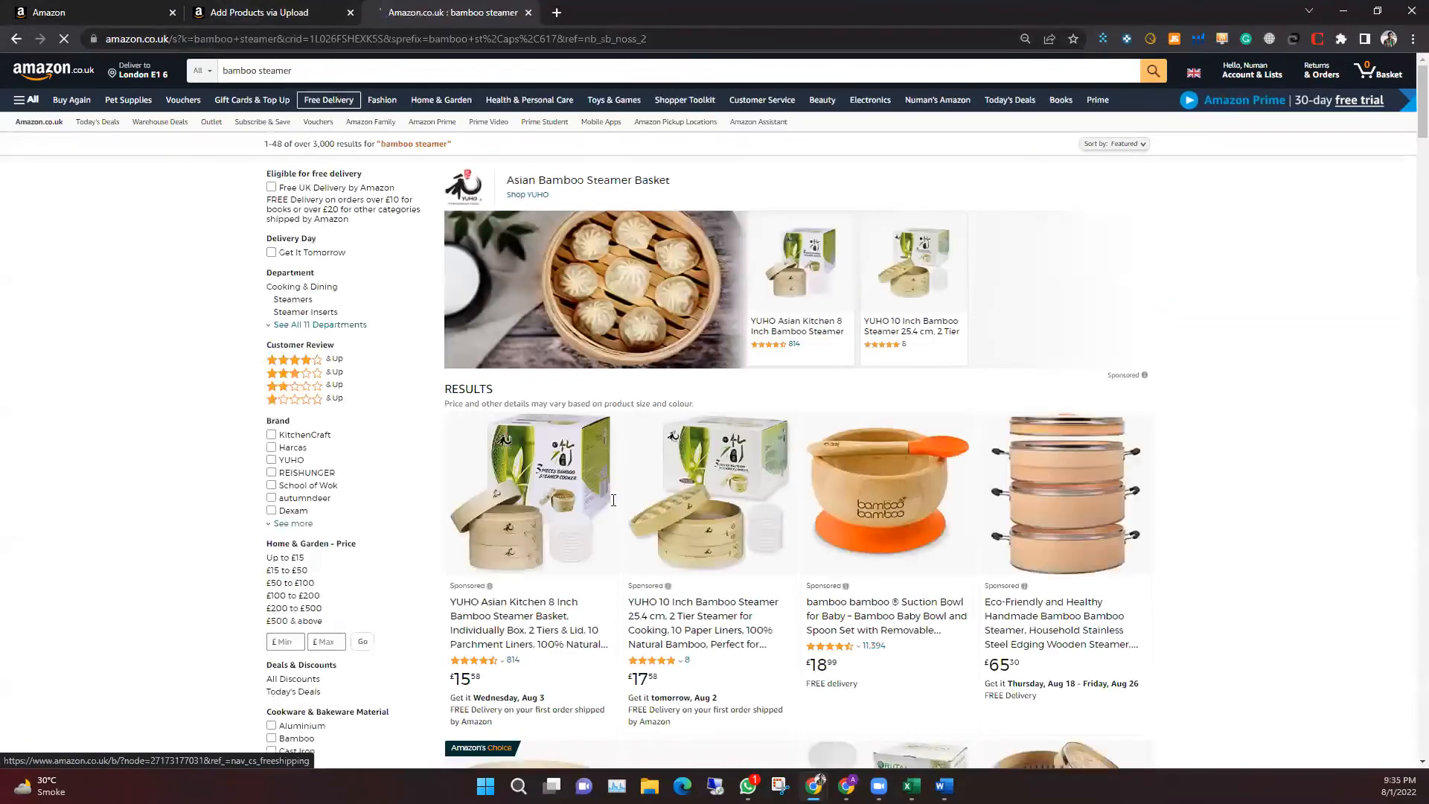
# Open the Harcas 8 Inch (20.5cm) Premium Organic Bamboo Steamer listing from the search results in a new browser tab
pyautogui.scroll(-10, 744, 521)
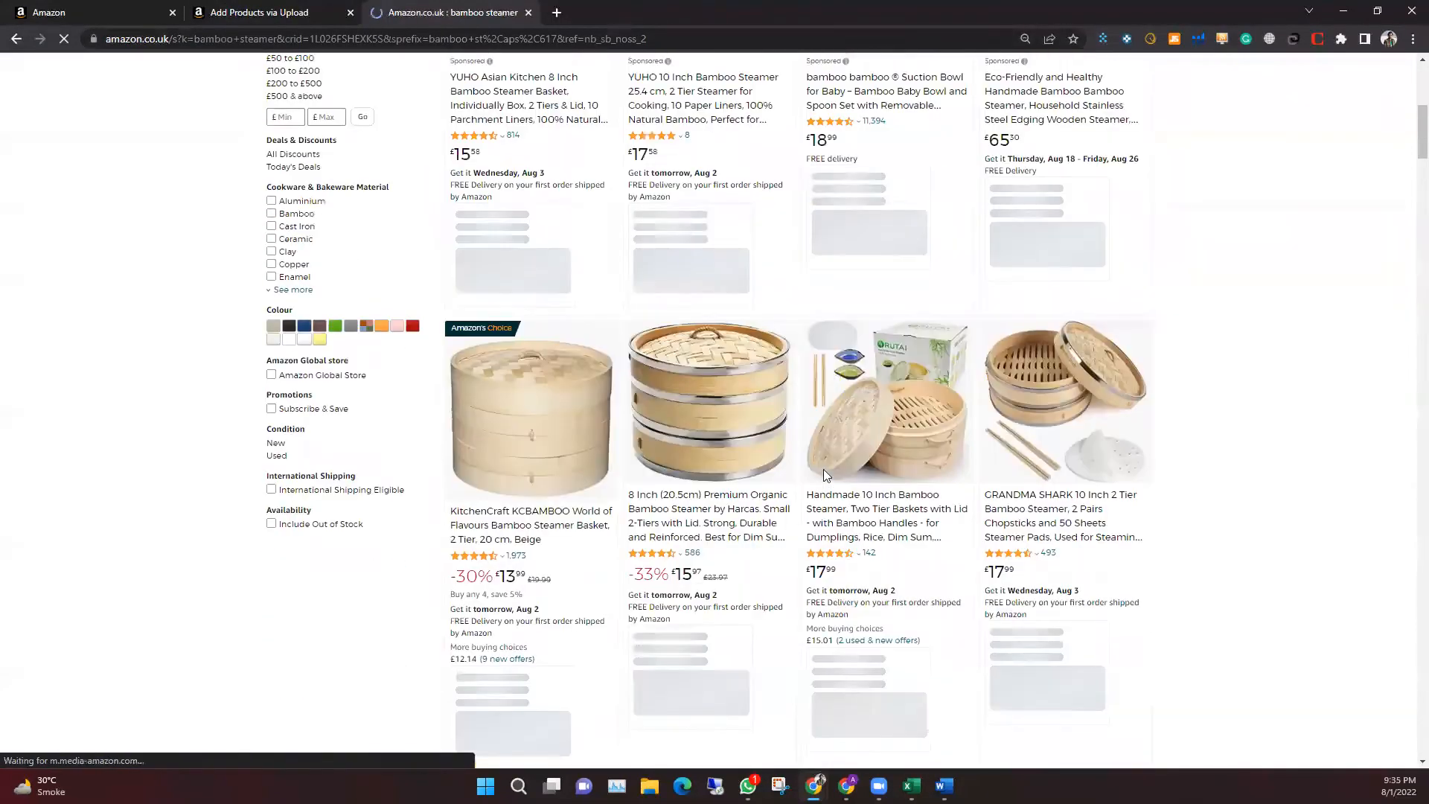
pyautogui.middleClick(748, 432)
pyautogui.click(631, 13)
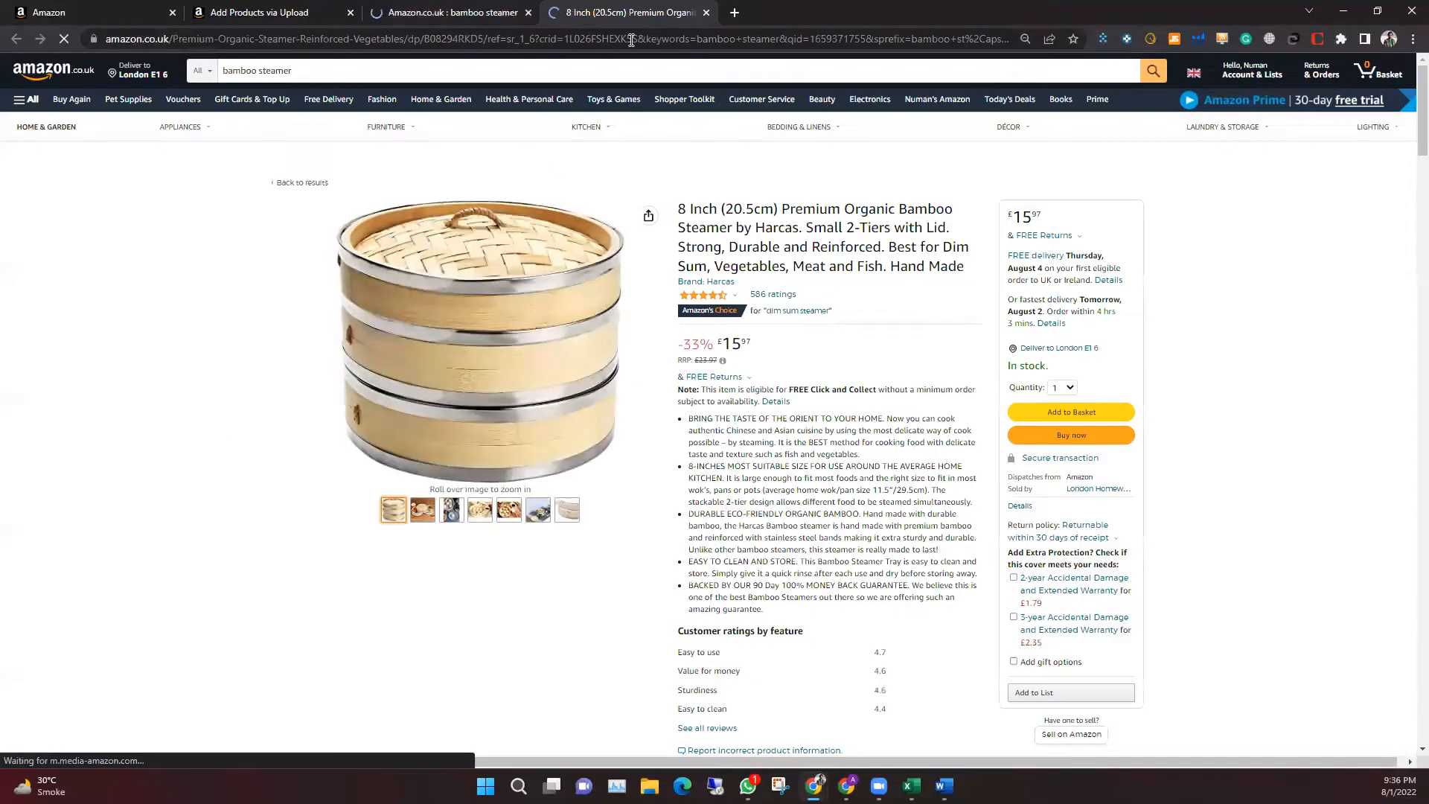
# Shorten the listing's web address so it ends at dp/B08294RKD5 and reload the product page
pyautogui.moveTo(485, 38); pyautogui.dragTo(1277, 8)
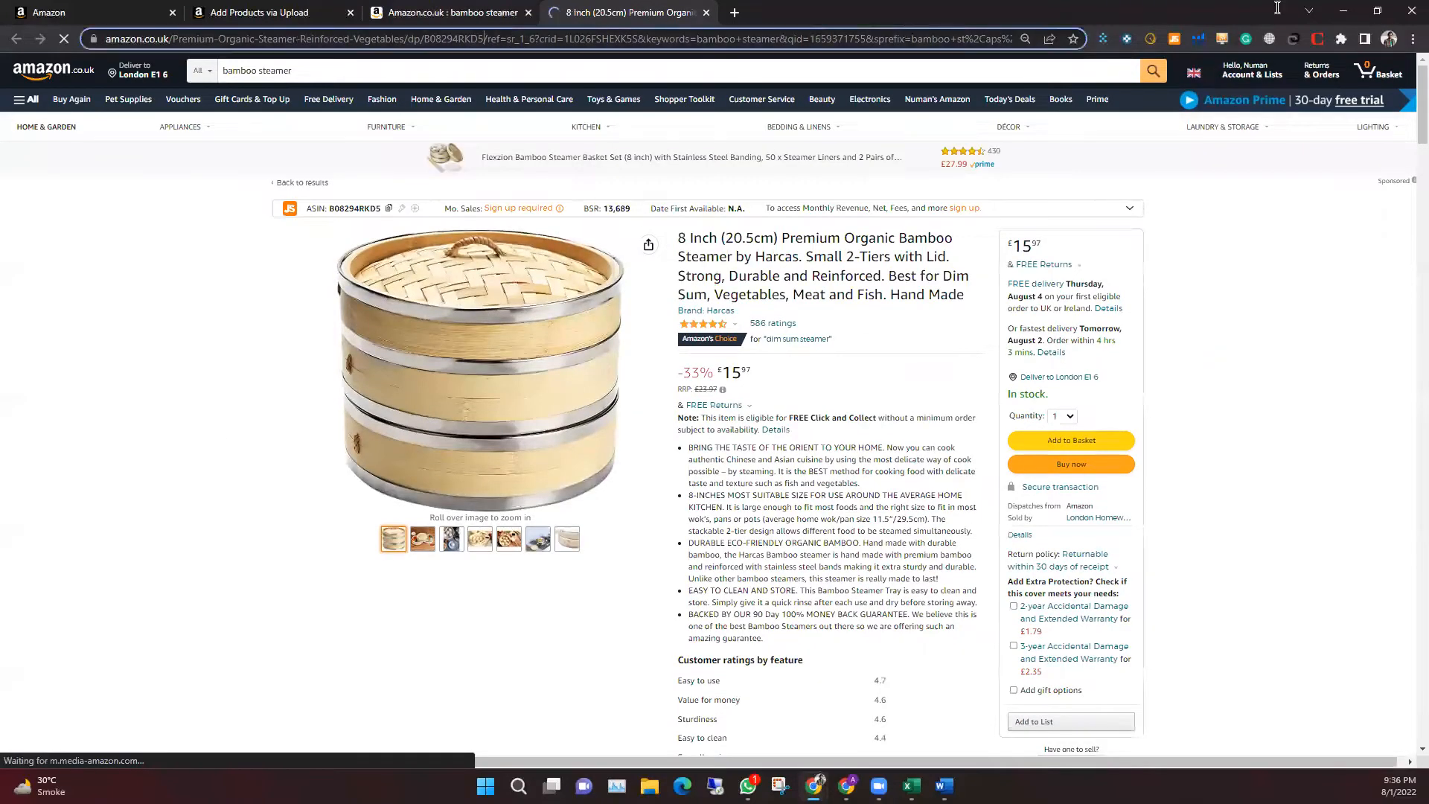
pyautogui.hotkey('shift', 'End')
pyautogui.press('Delete')
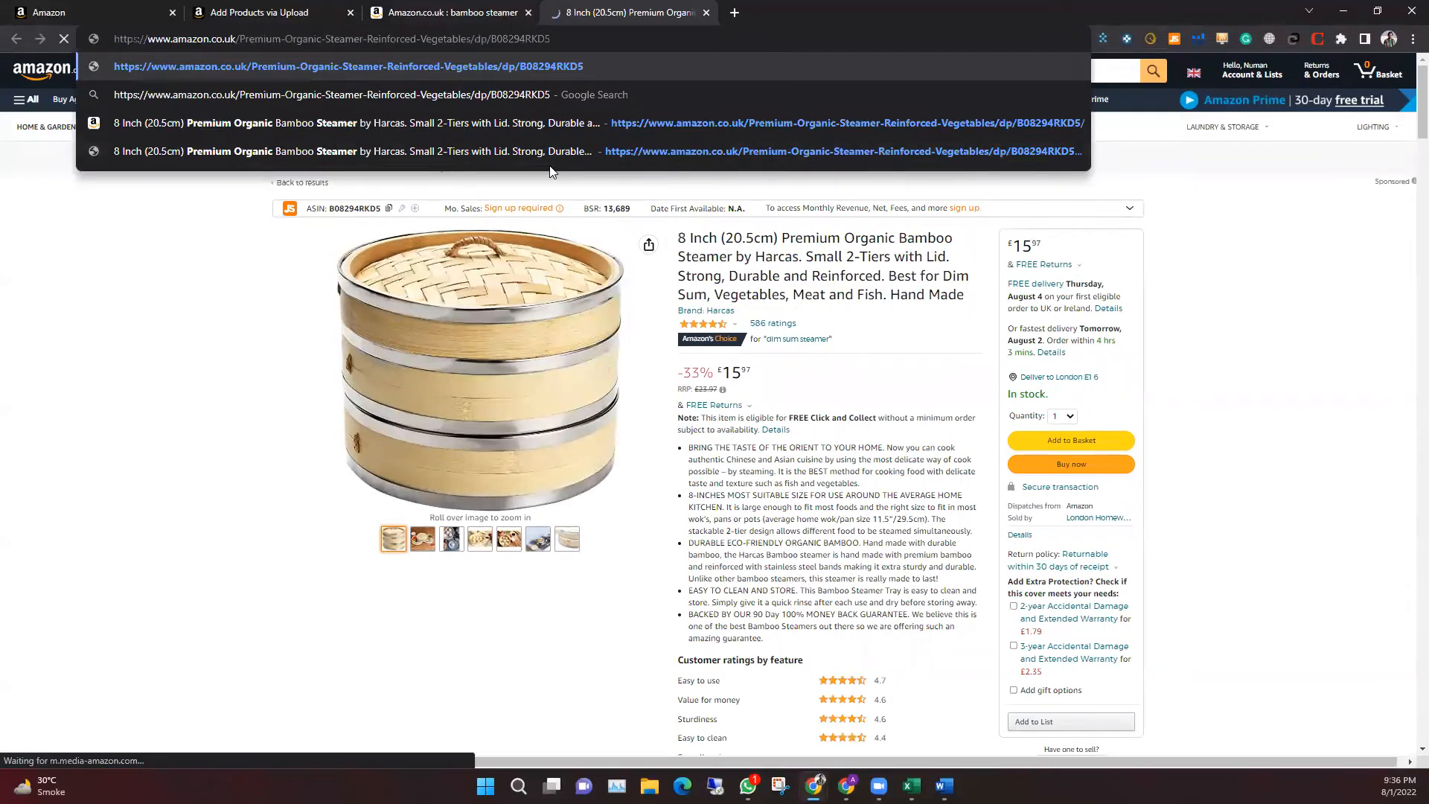
pyautogui.press('Return')
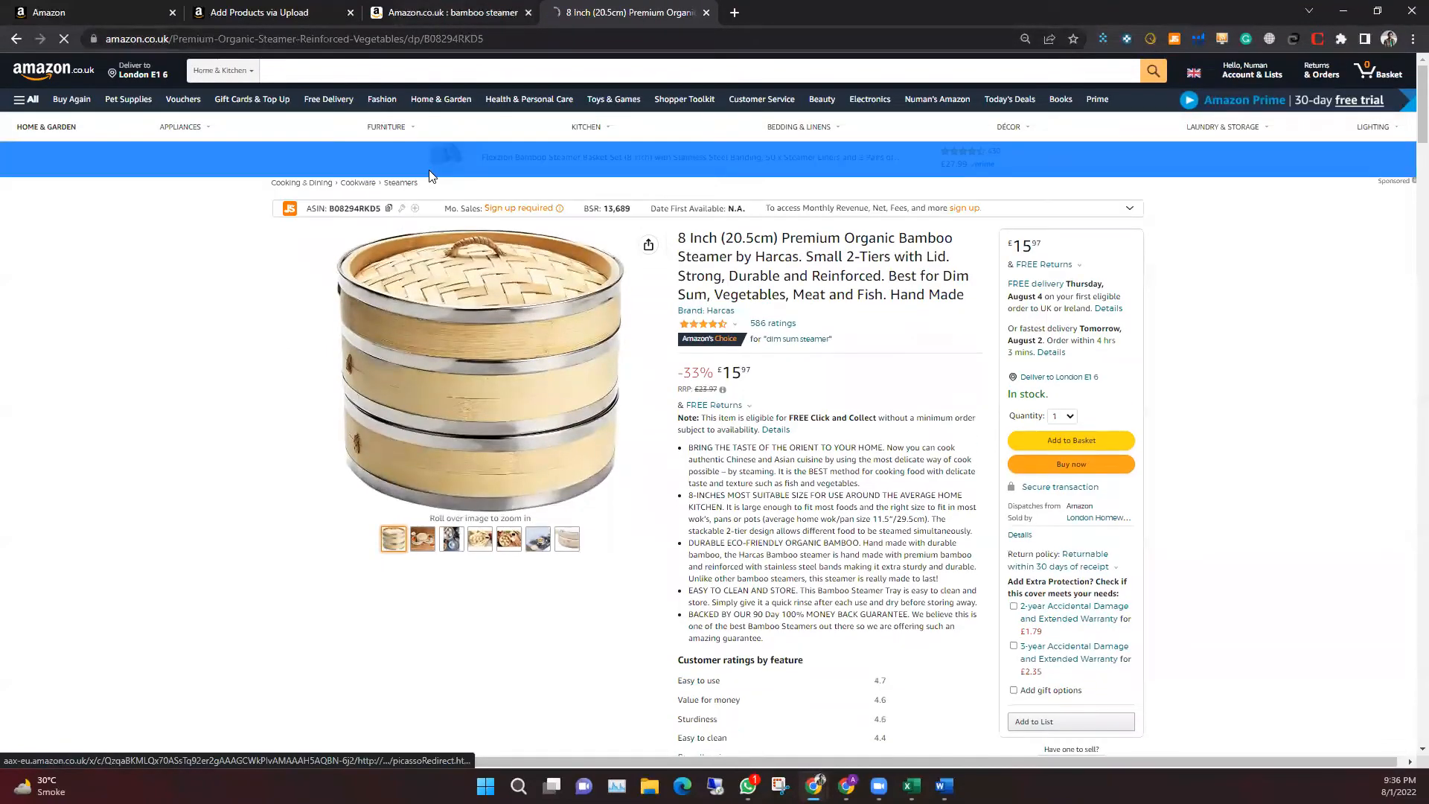
# Copy the listing's category path and search the inventory template's product types for "Cooking & Dining›Cookware›Steam"
pyautogui.moveTo(431, 175)
pyautogui.mouseDown()
pyautogui.moveTo(441, 189)
pyautogui.moveTo(417, 193)
pyautogui.moveTo(442, 195)
pyautogui.mouseUp()
pyautogui.click(289, 13)
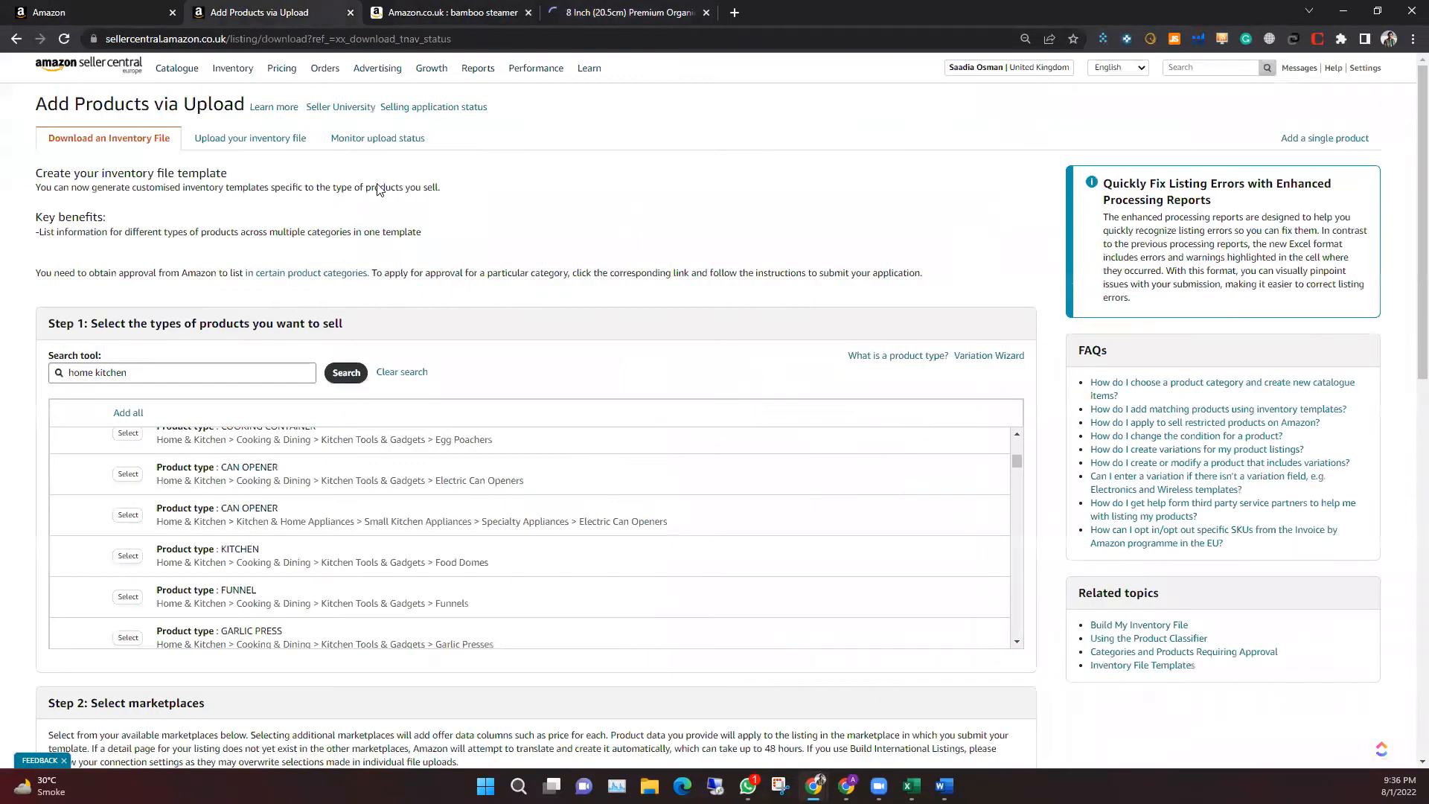
pyautogui.doubleClick(224, 372)
pyautogui.write('Sponsored  Cooking & Dining›Cookware›Steam')
pyautogui.doubleClick(222, 372)
pyautogui.hotkey('ctrl', 'a')
pyautogui.write('Sponsored  Cooking & Dining›Cookware›Steam')
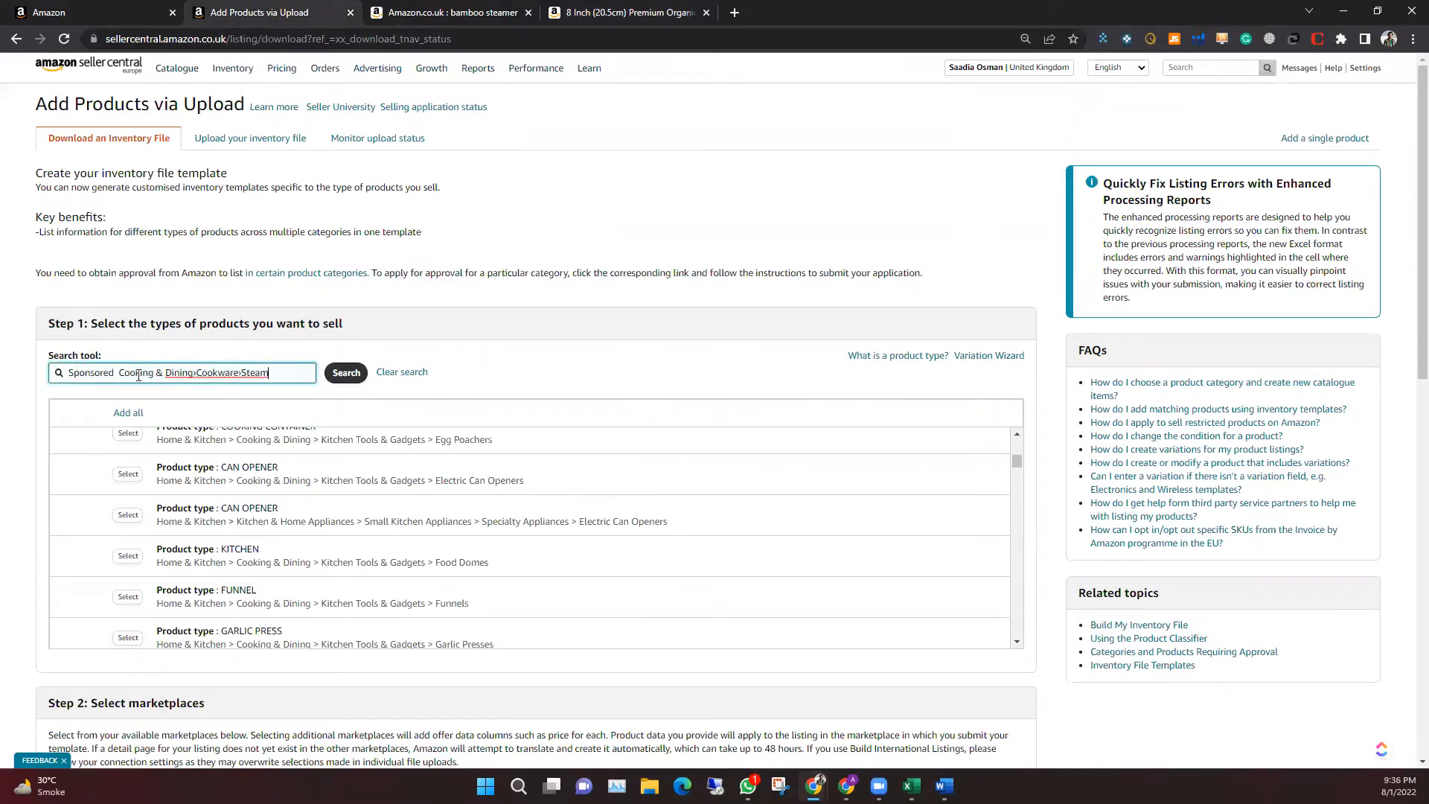
pyautogui.moveTo(116, 372); pyautogui.dragTo(22, 379)
pyautogui.press('BackSpace')
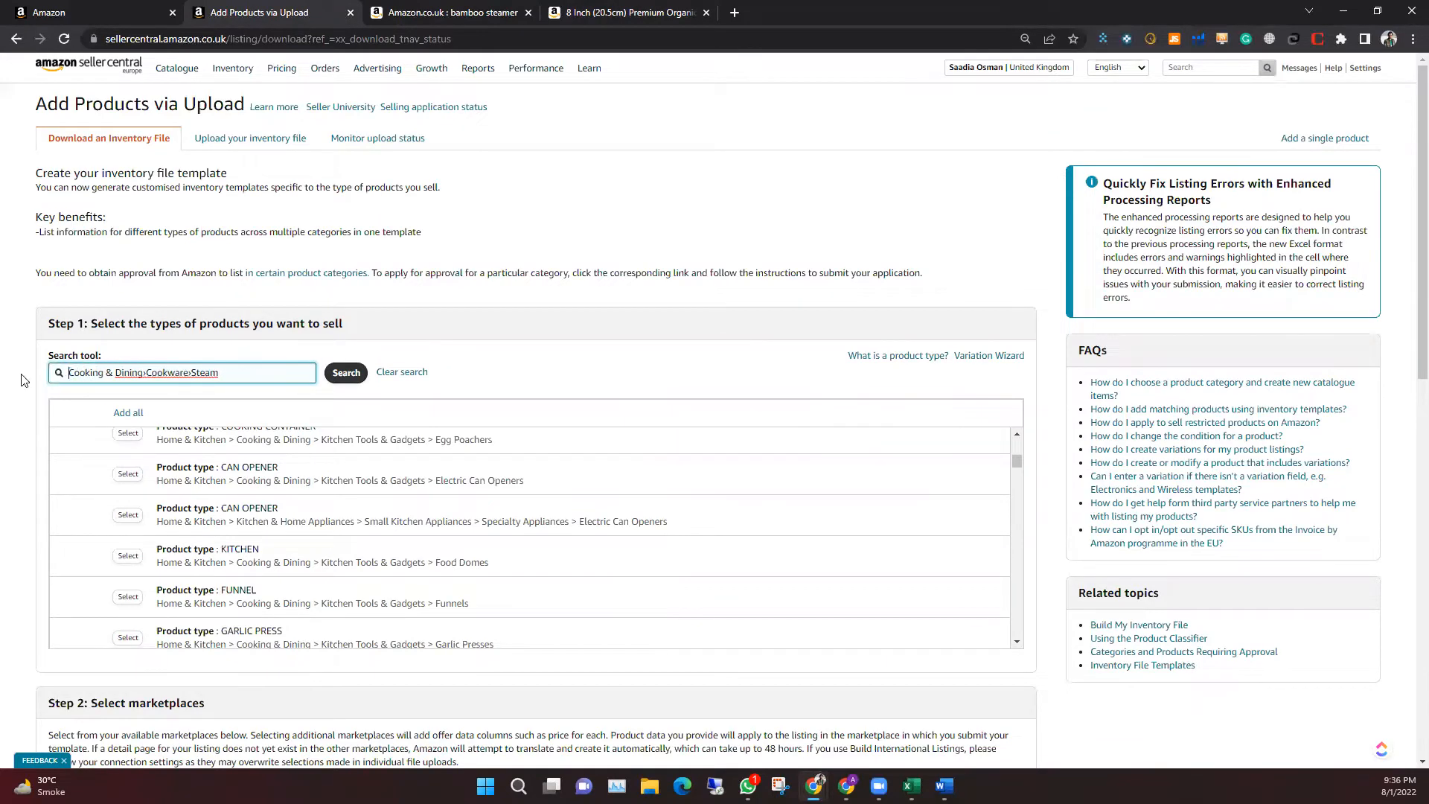
pyautogui.click(346, 373)
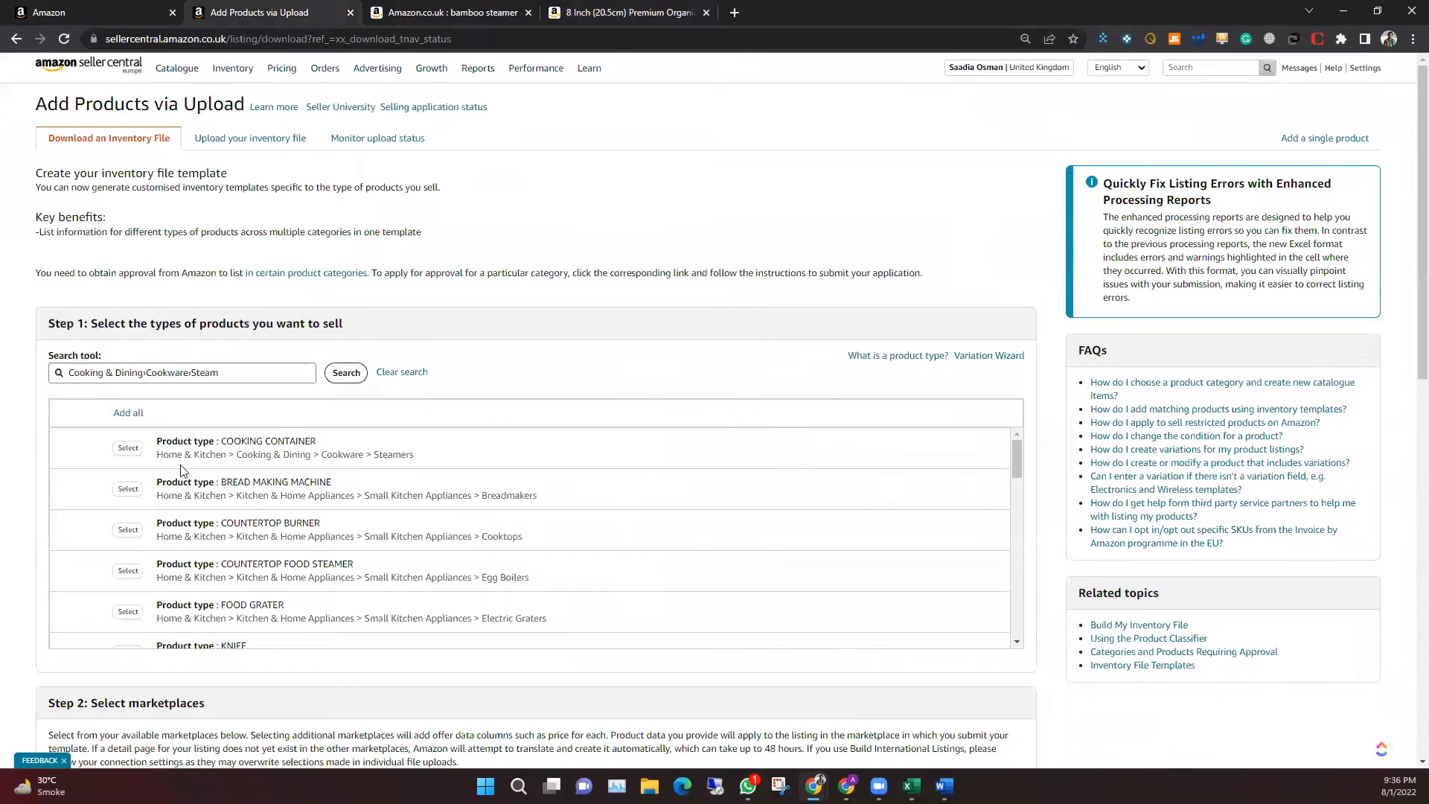
# Select the COOKING CONTAINER product type under Home & Kitchen > Cooking & Dining > Cookware > Steamers
pyautogui.click(128, 448)
pyautogui.scroll(-5, 757, 539)
pyautogui.scroll(-3, 1124, 626)
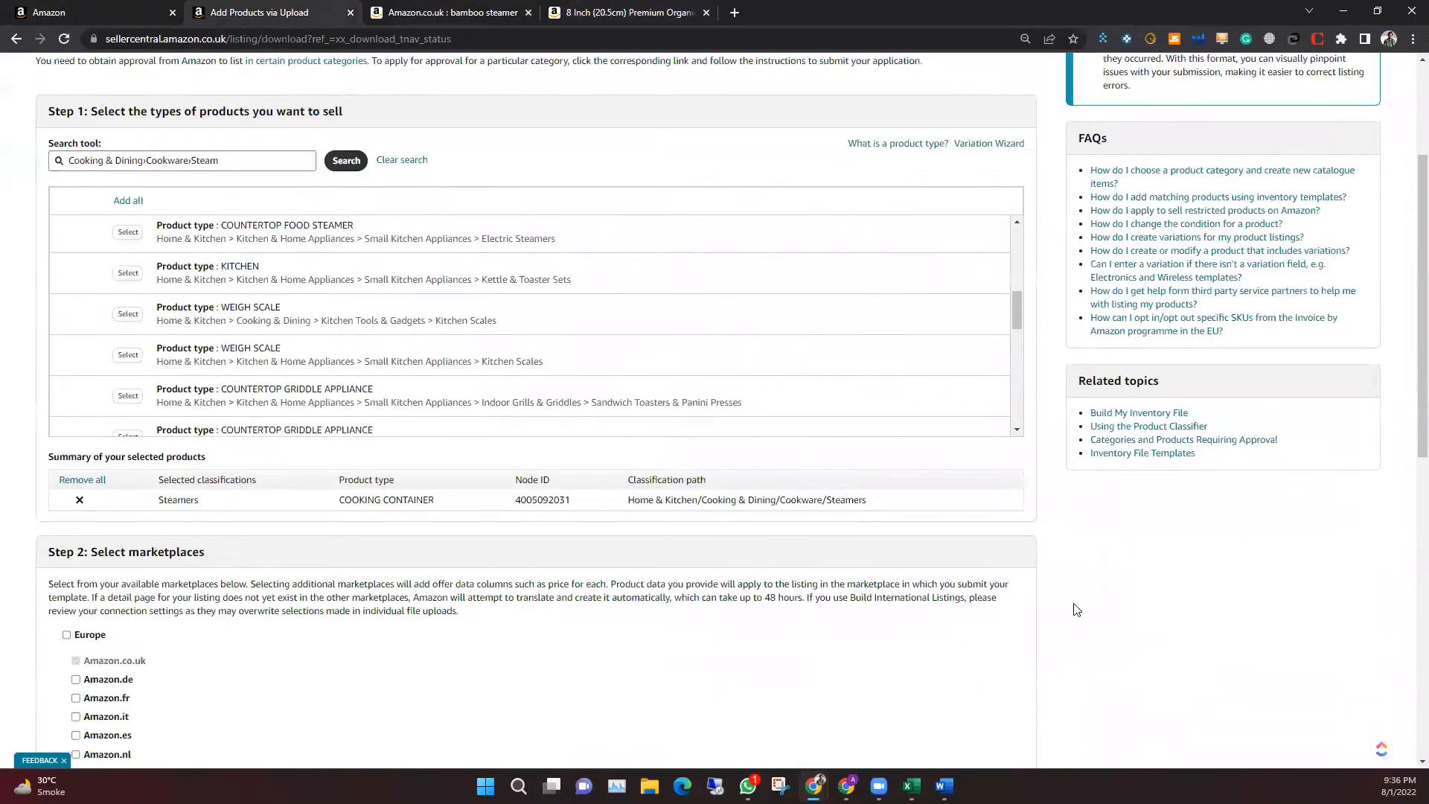
# Generate the Advanced template for Amazon.co.uk only, leaving Amazon.com.be unselected, and open the downloaded Steamers.xlsm
pyautogui.scroll(-8, 893, 417)
pyautogui.scroll(2, 142, 342)
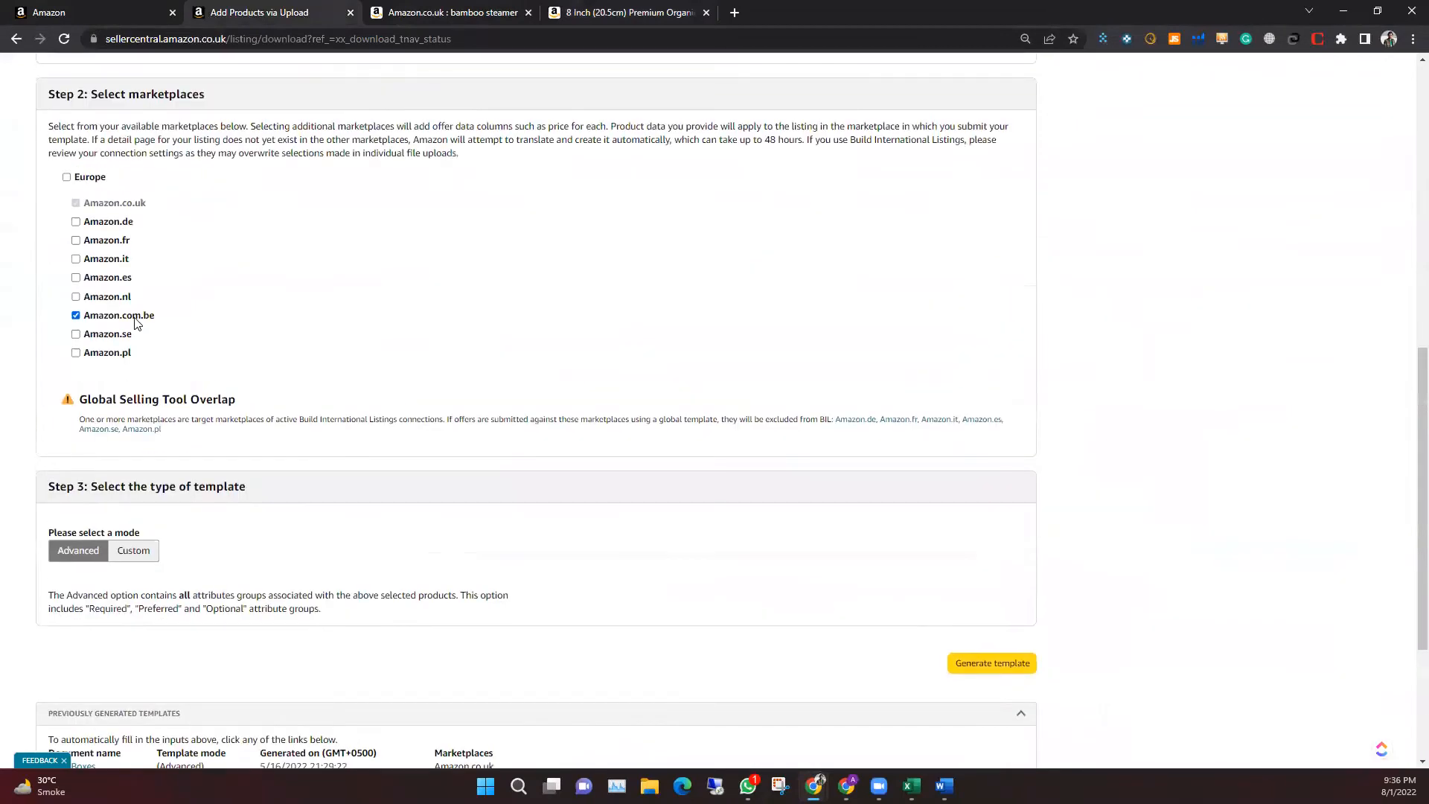
pyautogui.click(94, 322)
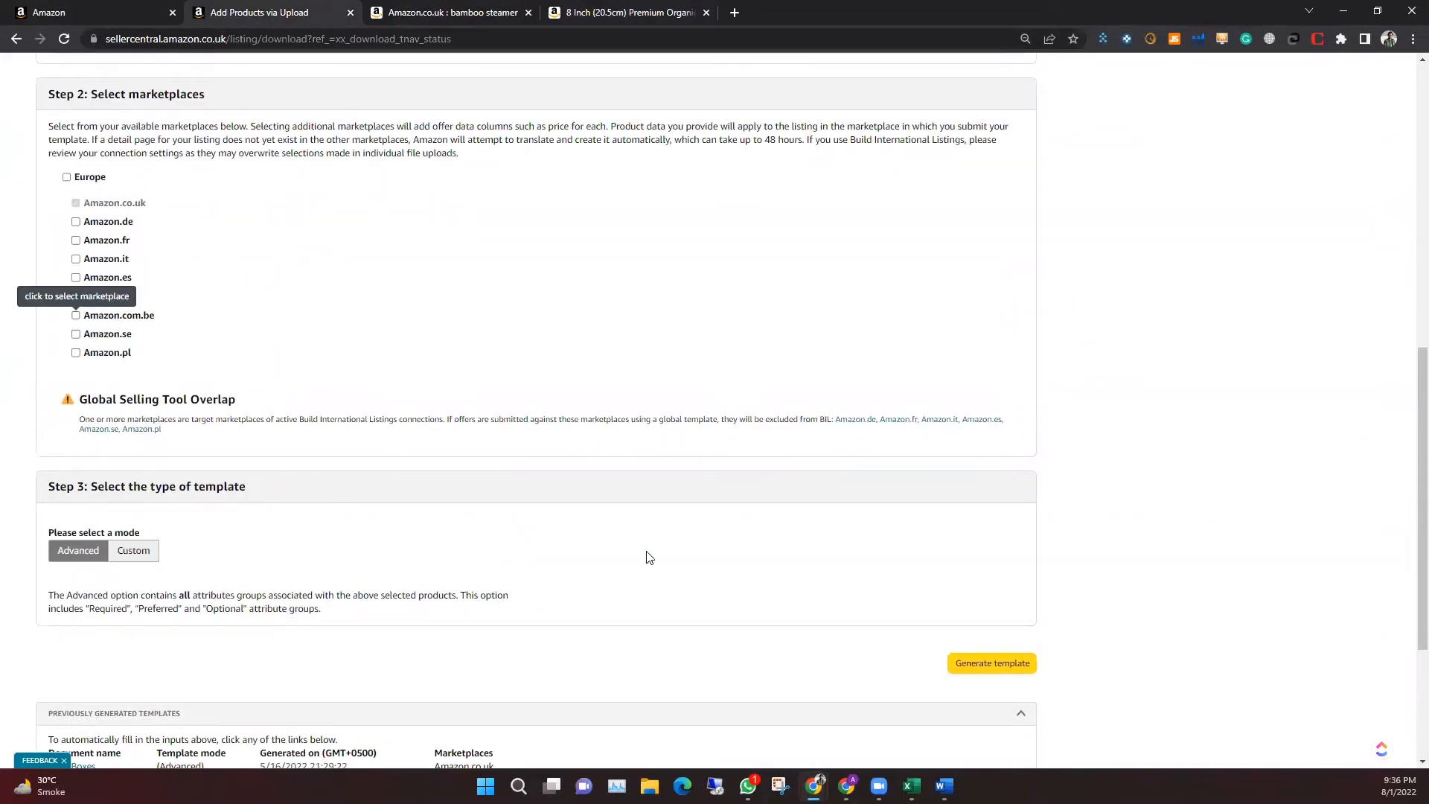
pyautogui.click(972, 660)
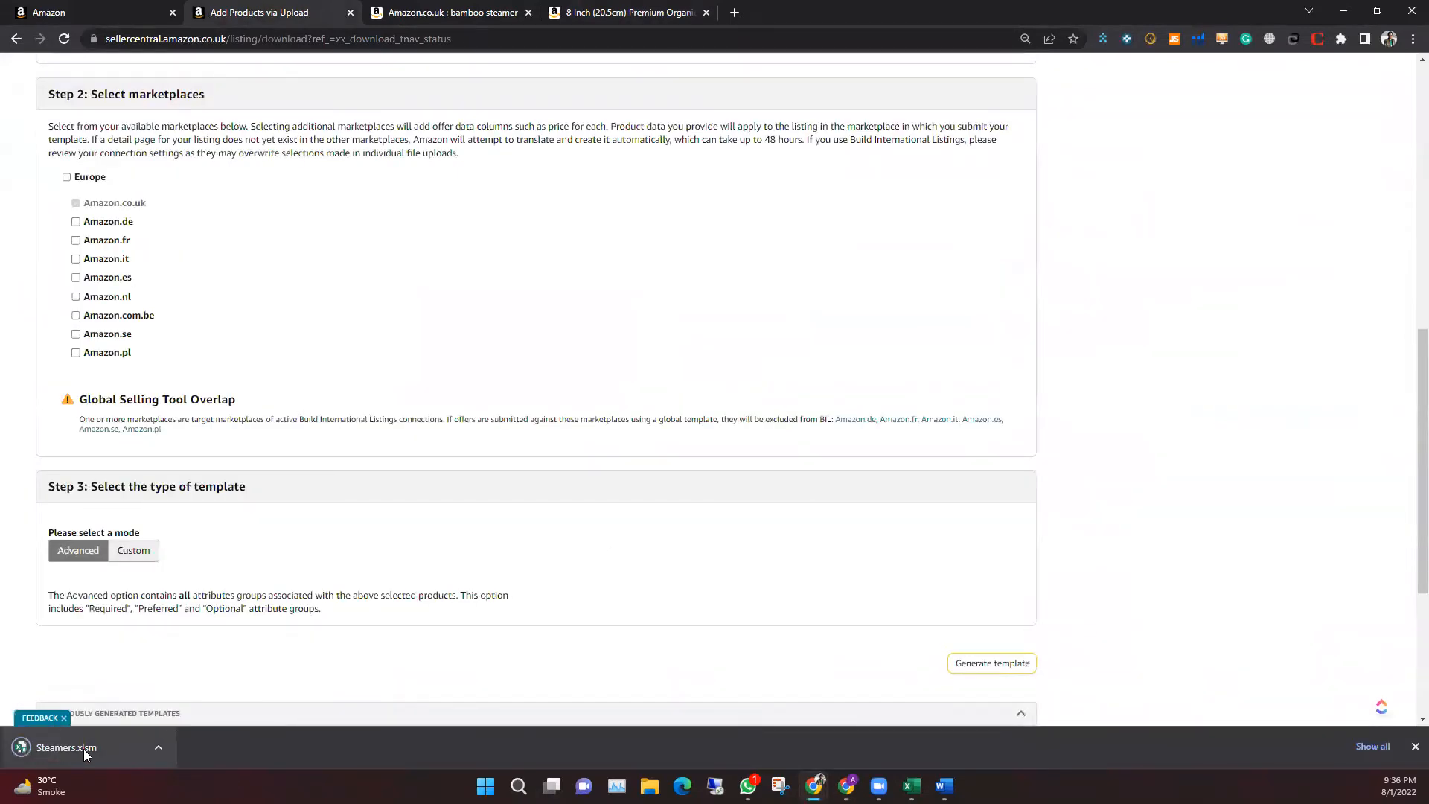
pyautogui.click(85, 749)
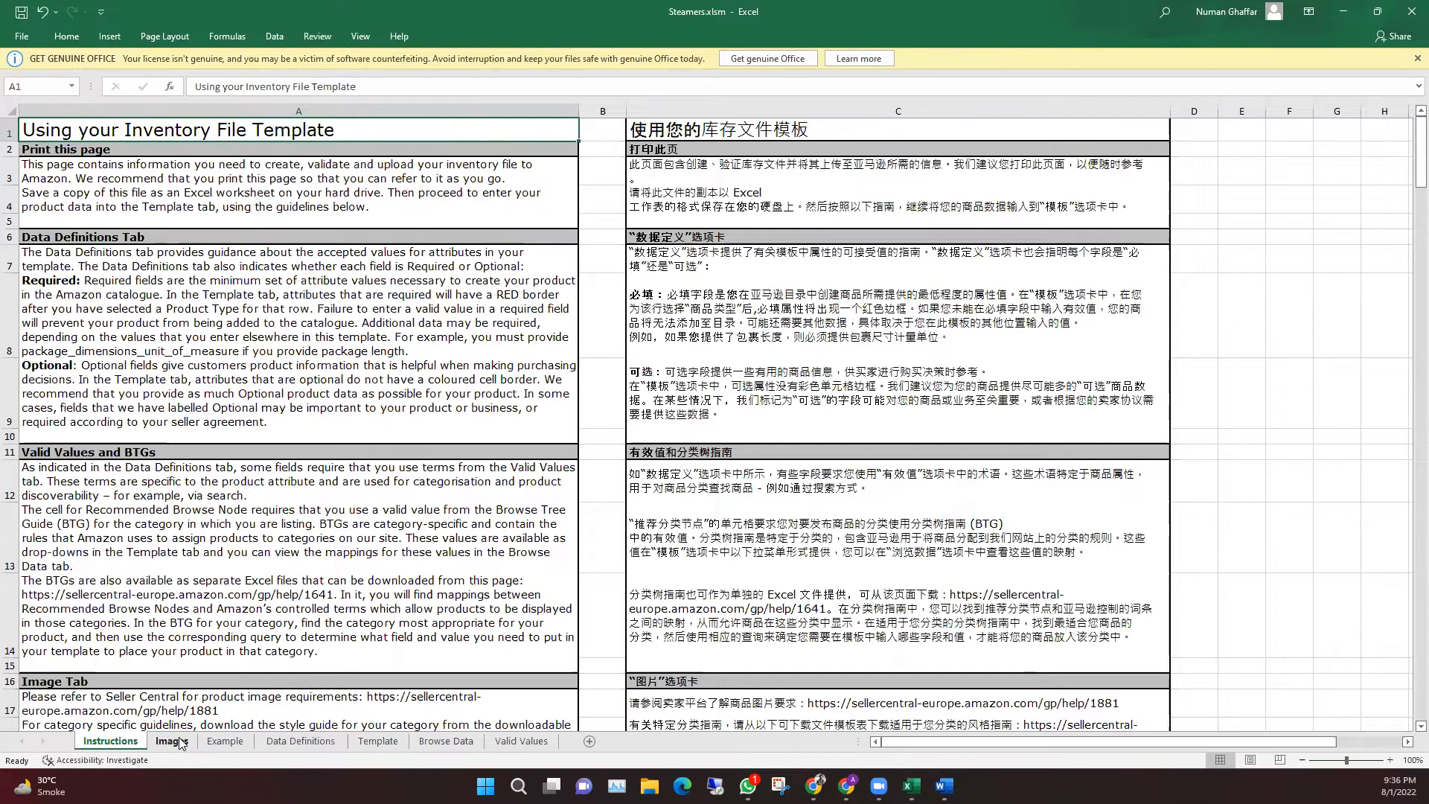
# Look through the workbook's Images and Example sheets, dismissing the Office licence notice
pyautogui.click(181, 740)
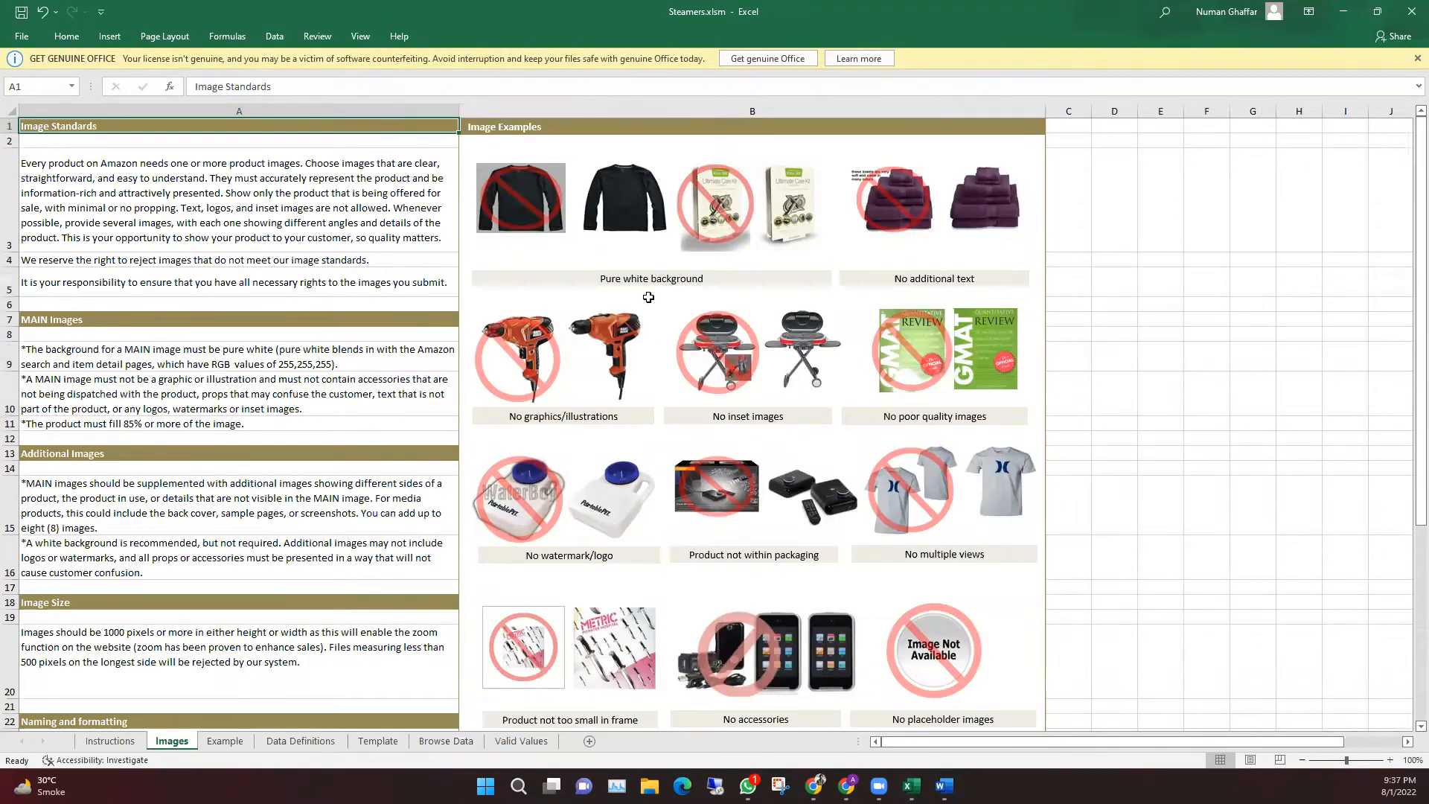
pyautogui.click(1416, 59)
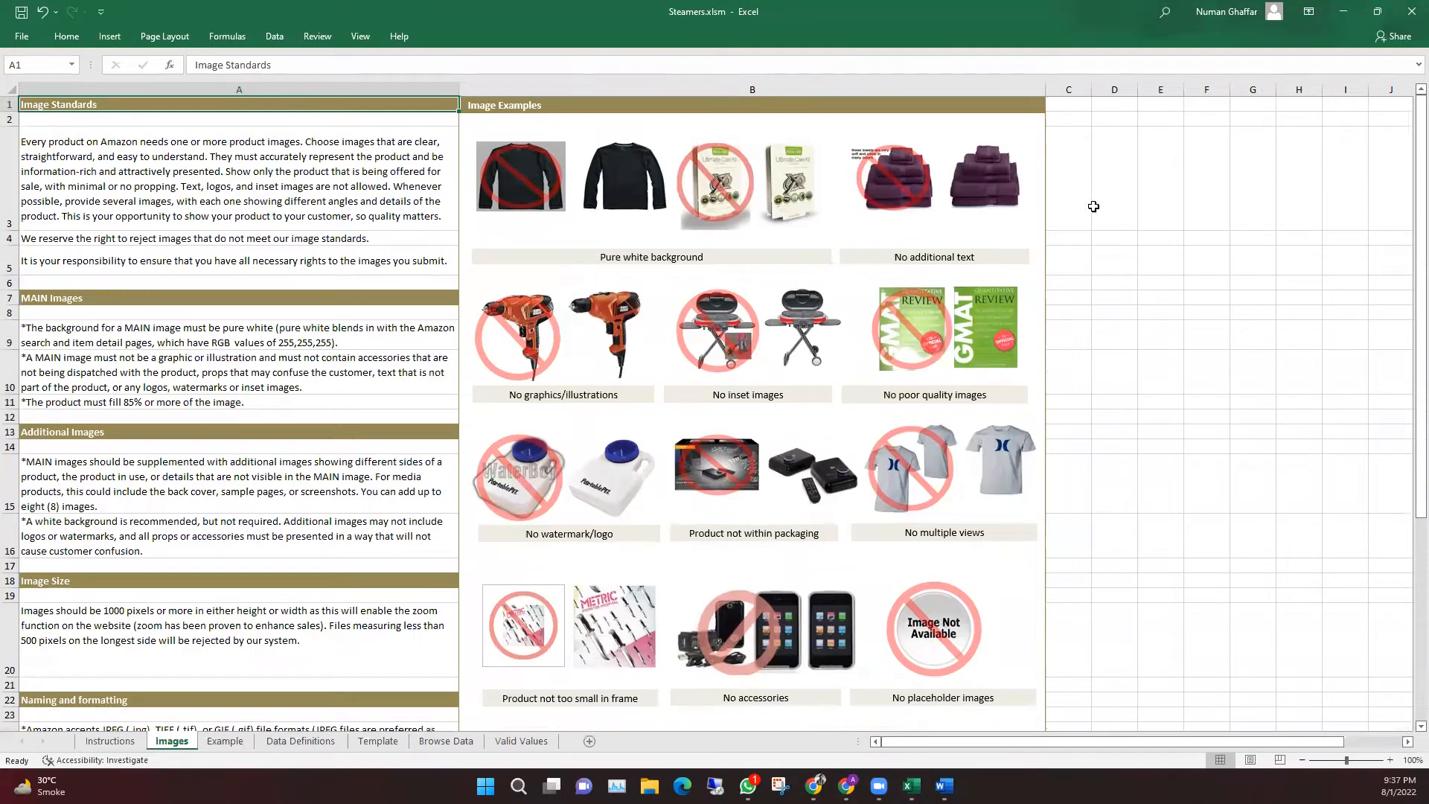
pyautogui.click(236, 743)
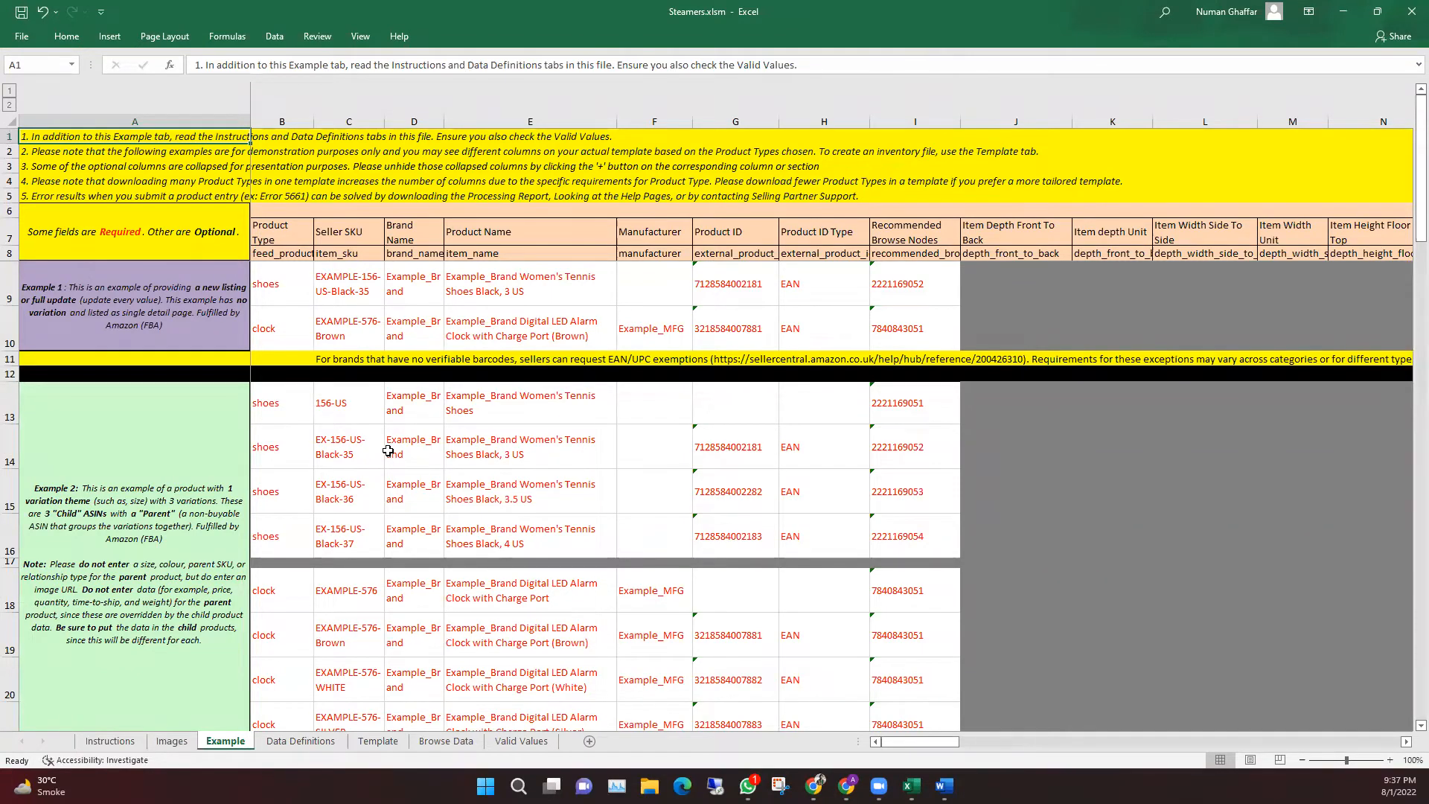
# Examine the Data Definitions sheet for each field's label, definition, accepted values and whether it is required or optional
pyautogui.click(299, 740)
pyautogui.click(112, 193)
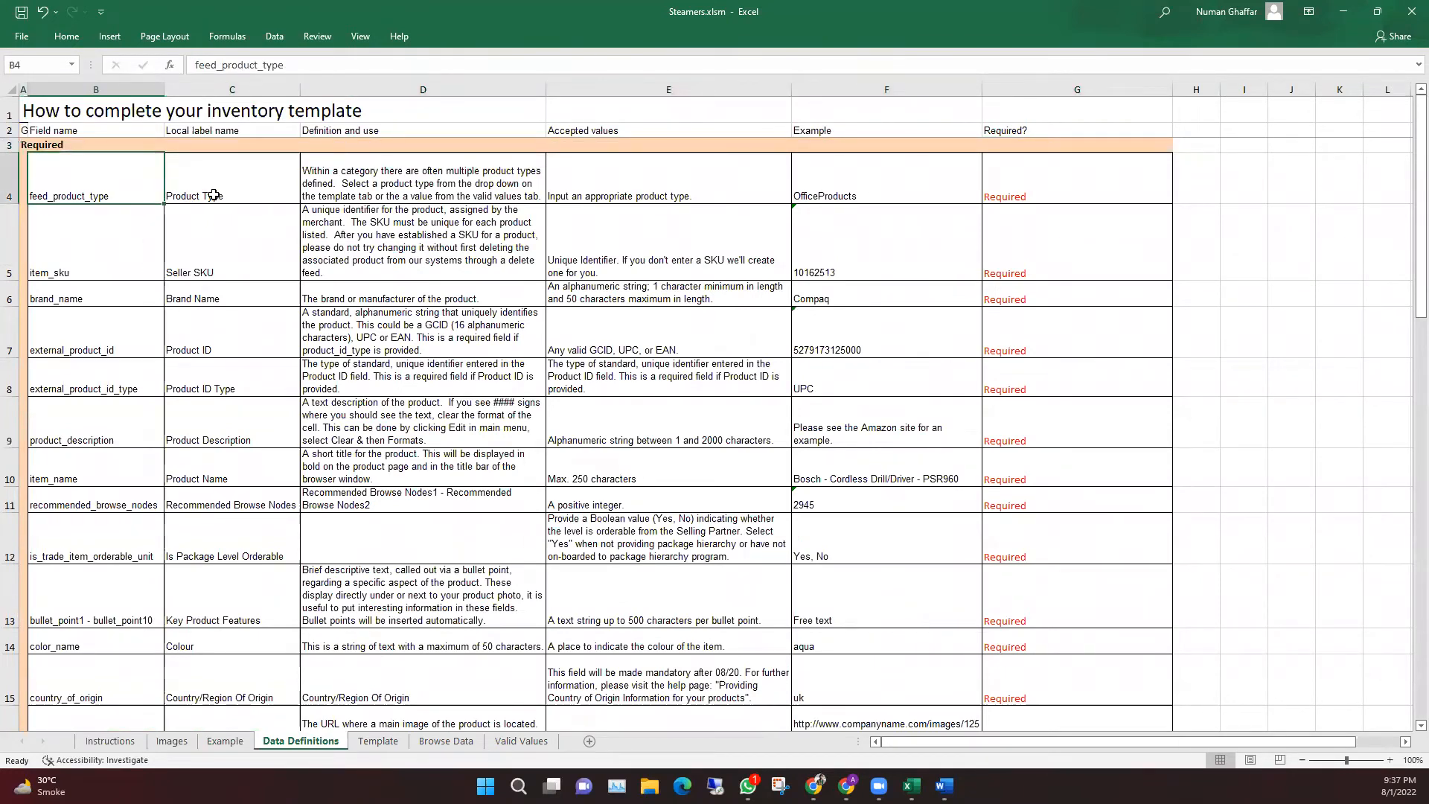
pyautogui.click(250, 192)
pyautogui.click(331, 188)
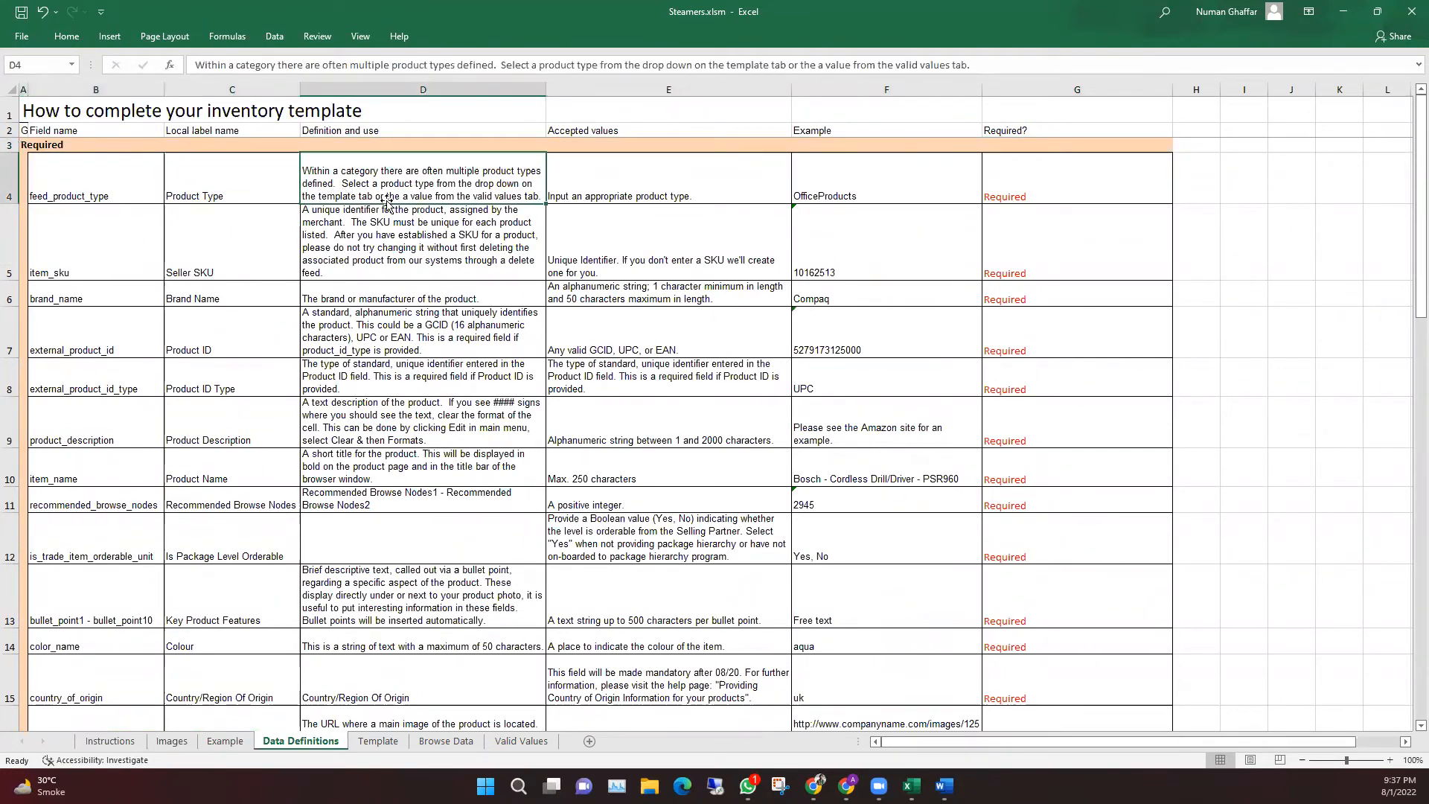
pyautogui.click(570, 198)
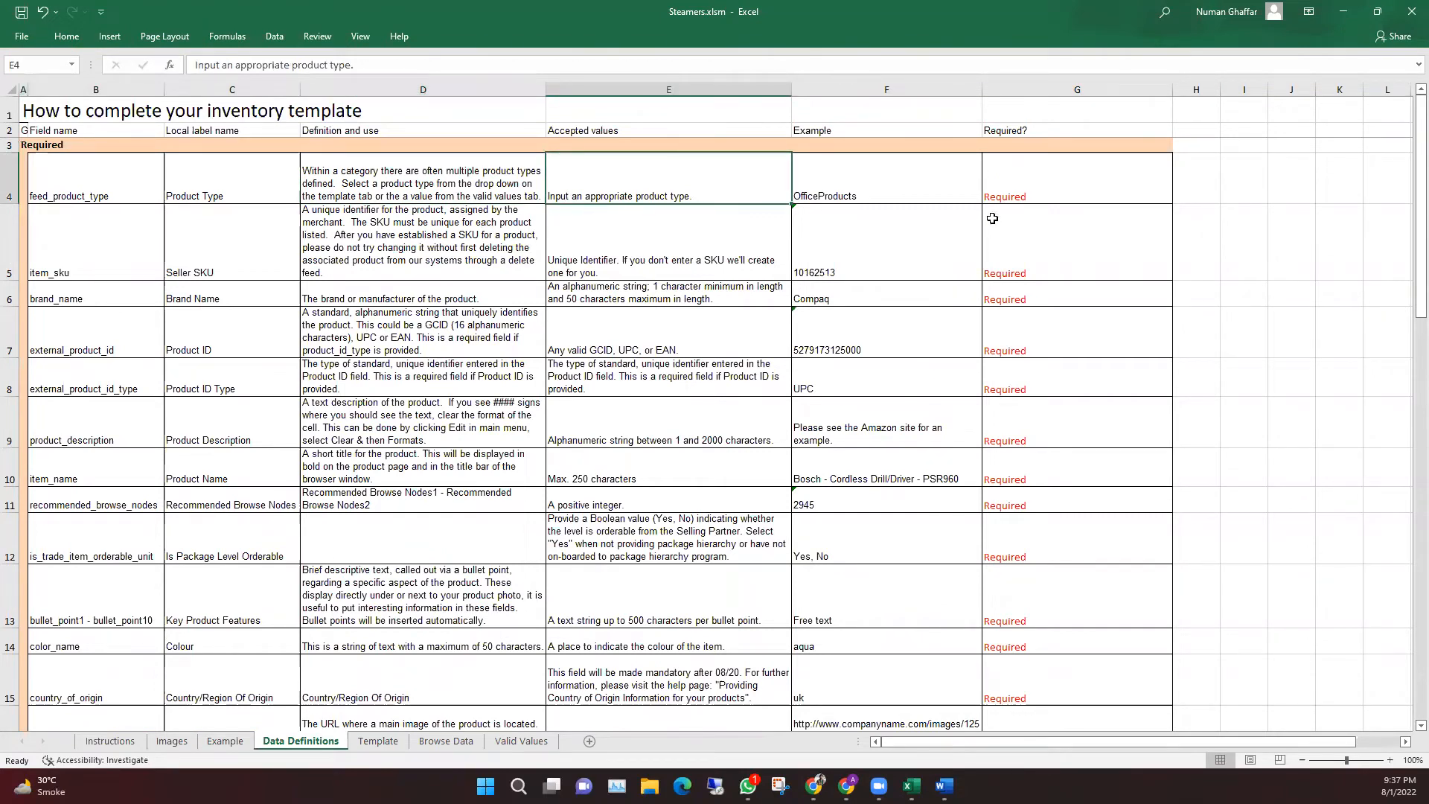
pyautogui.click(1004, 184)
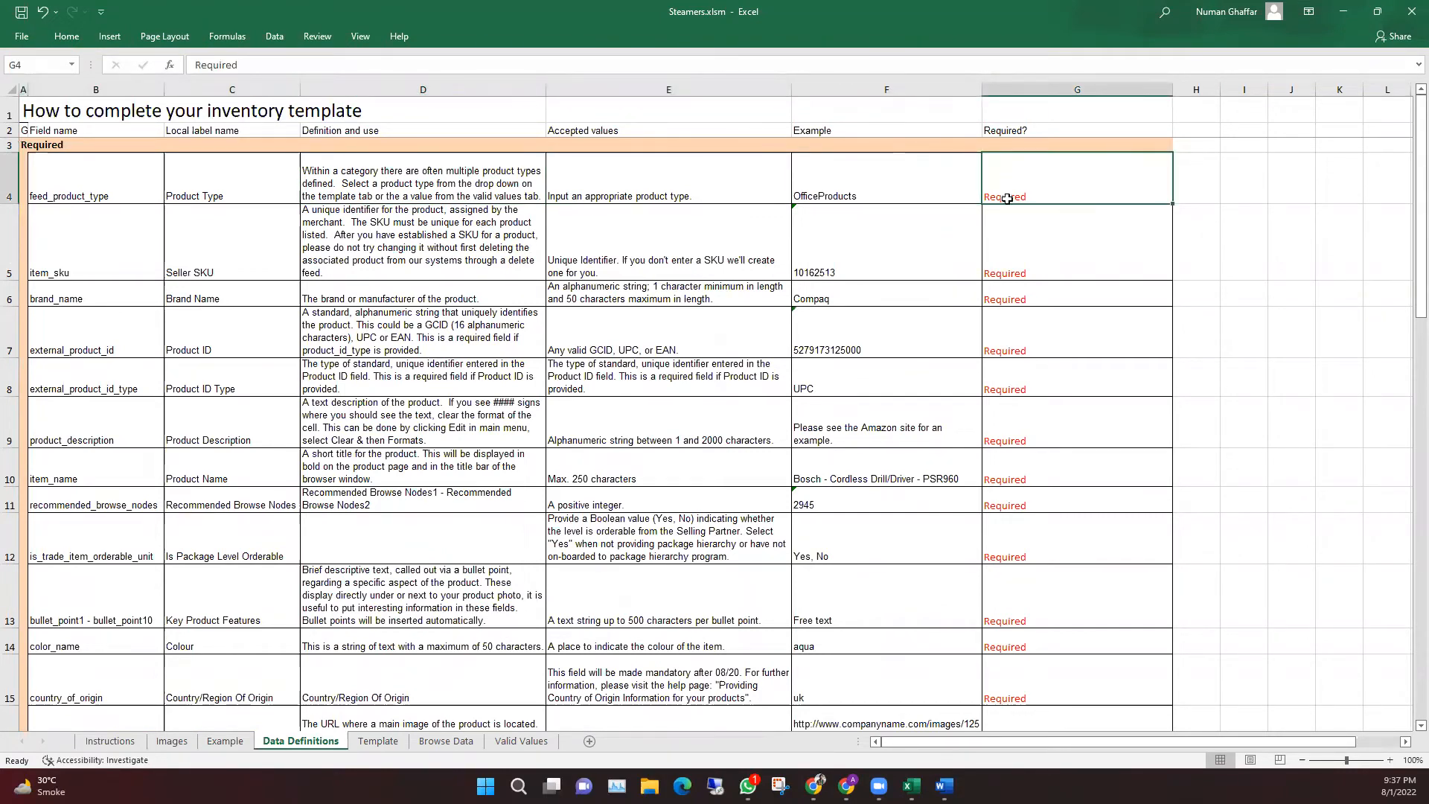
pyautogui.click(1057, 272)
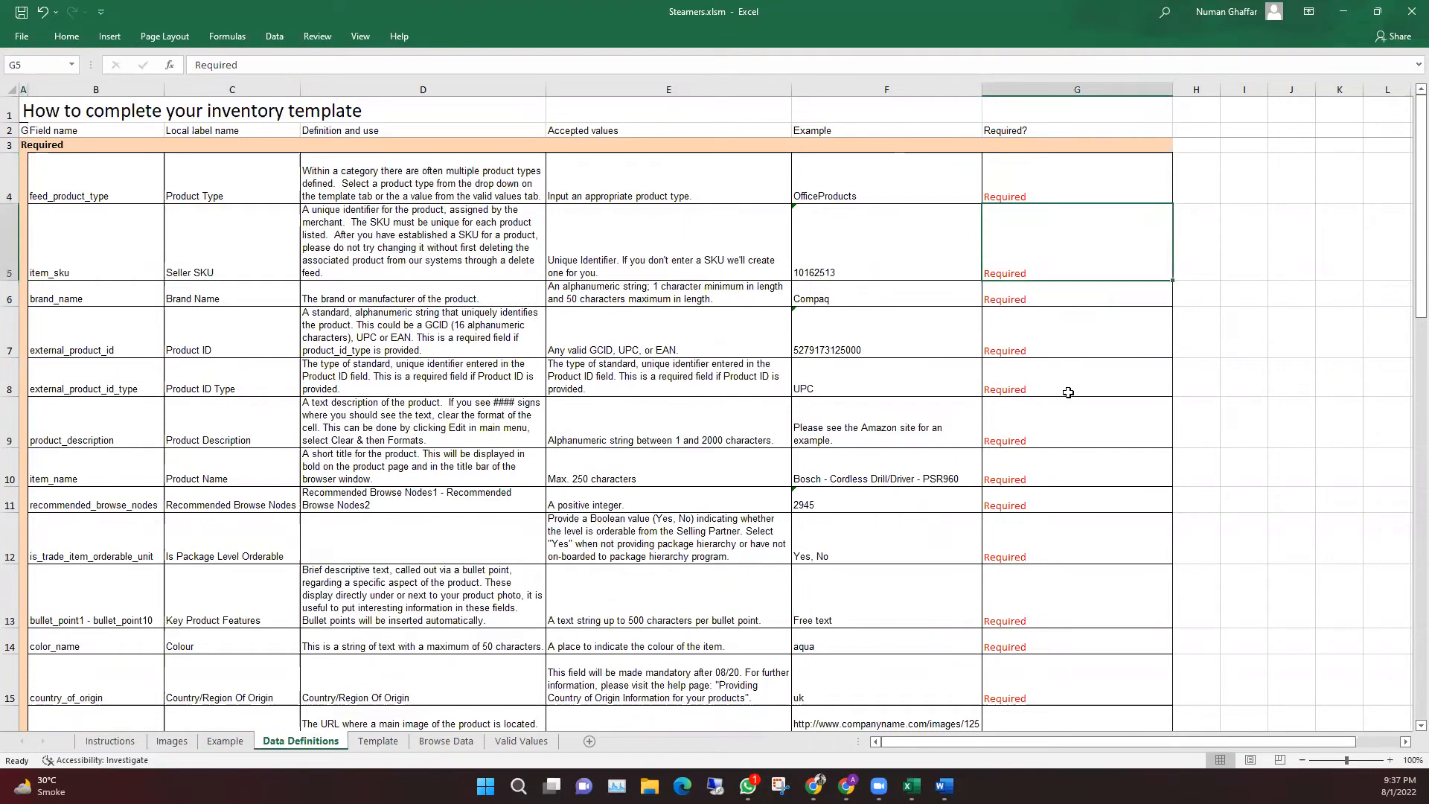
pyautogui.scroll(-4, 1065, 605)
pyautogui.scroll(-4, 1065, 605)
pyautogui.scroll(2, 995, 417)
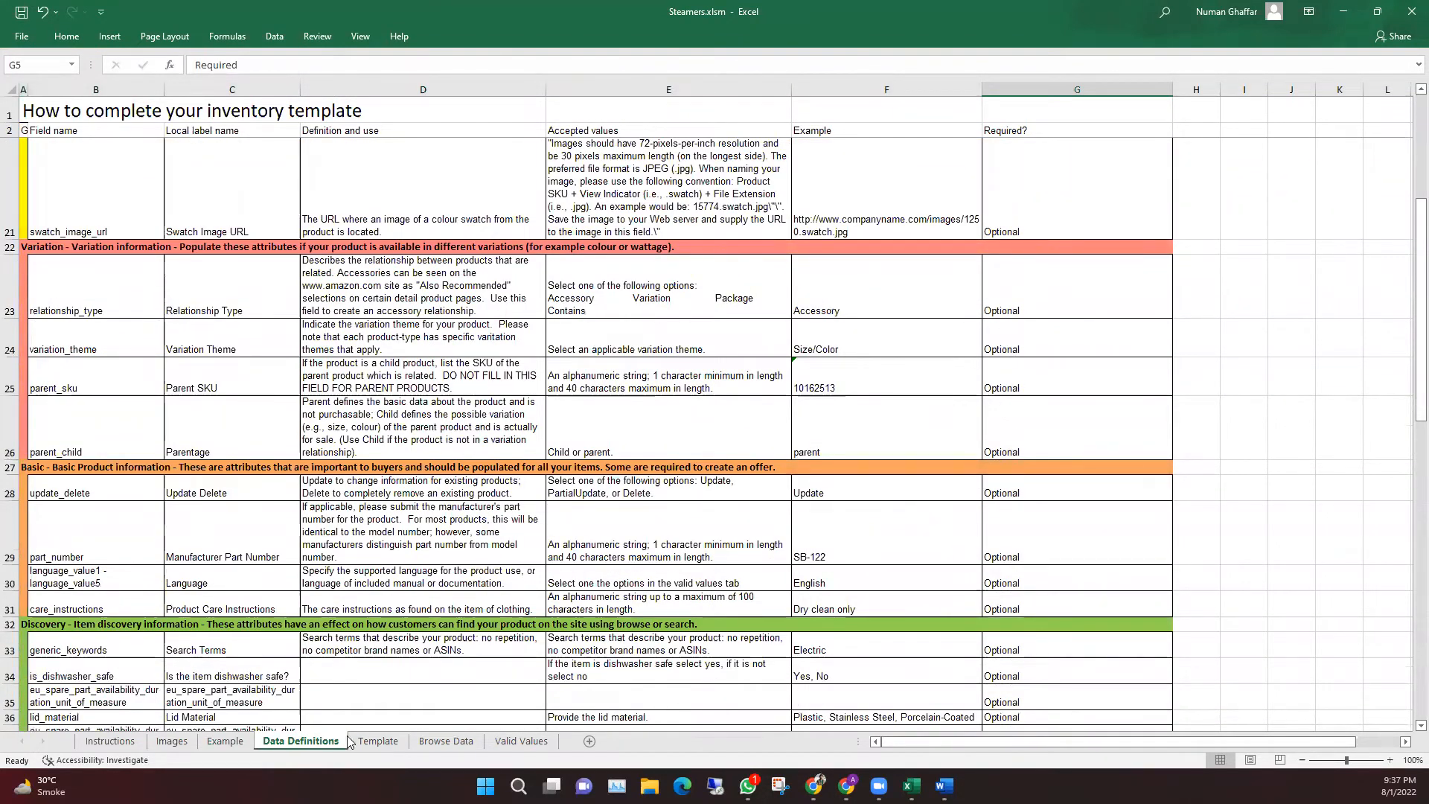
# Review the Template sheet, the browse path on the Browse Data sheet, and the Valid Values sheet
pyautogui.click(399, 741)
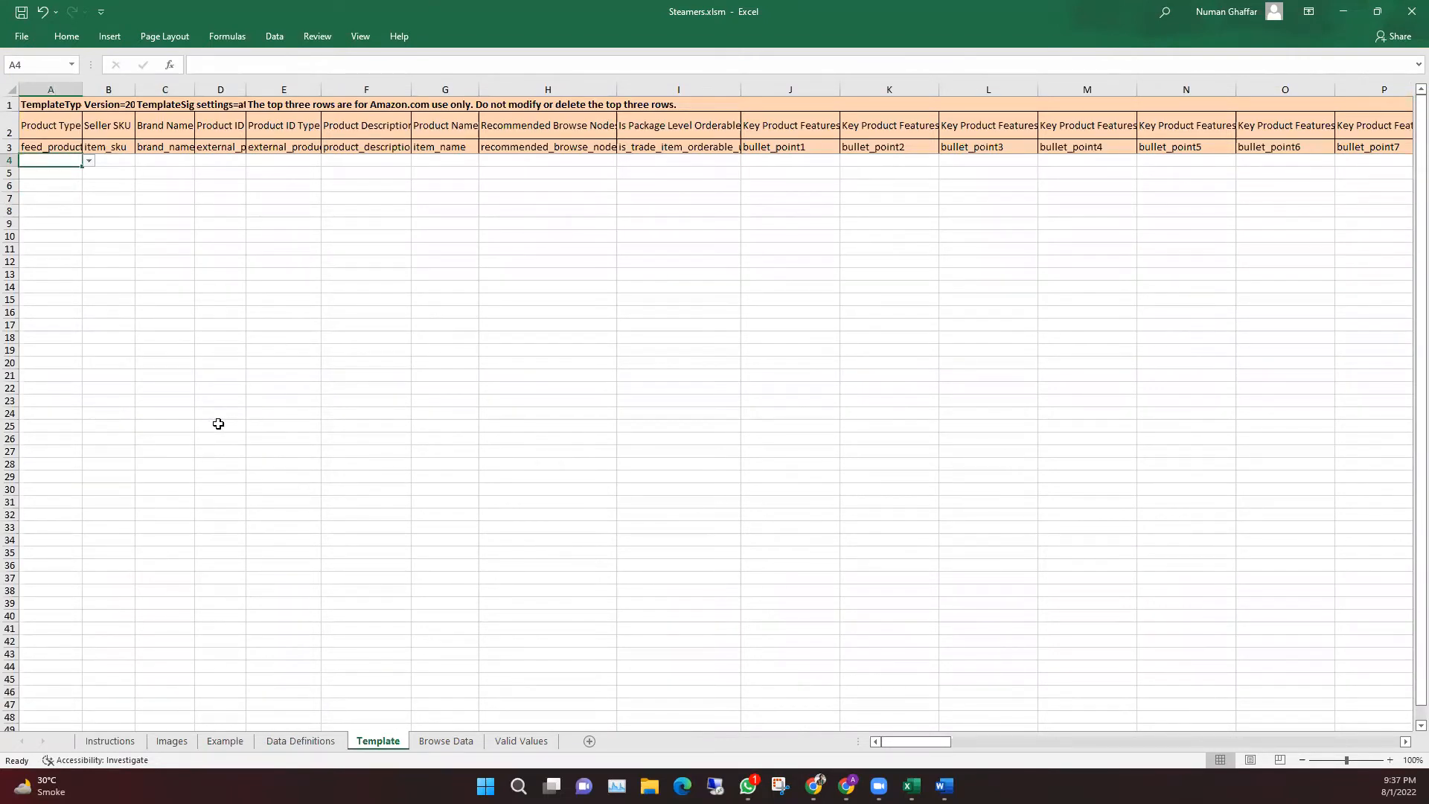
pyautogui.click(439, 740)
pyautogui.click(166, 126)
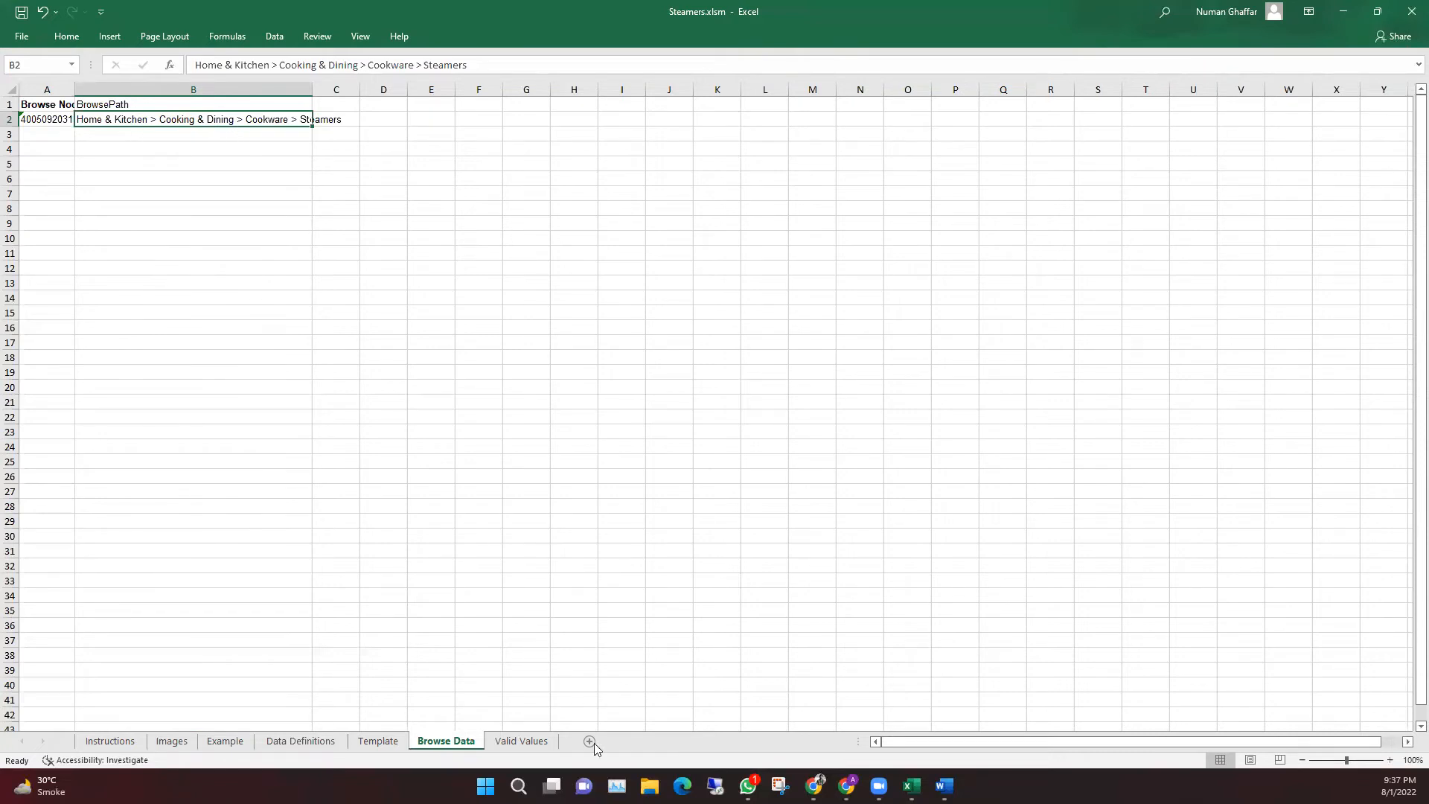
pyautogui.click(547, 742)
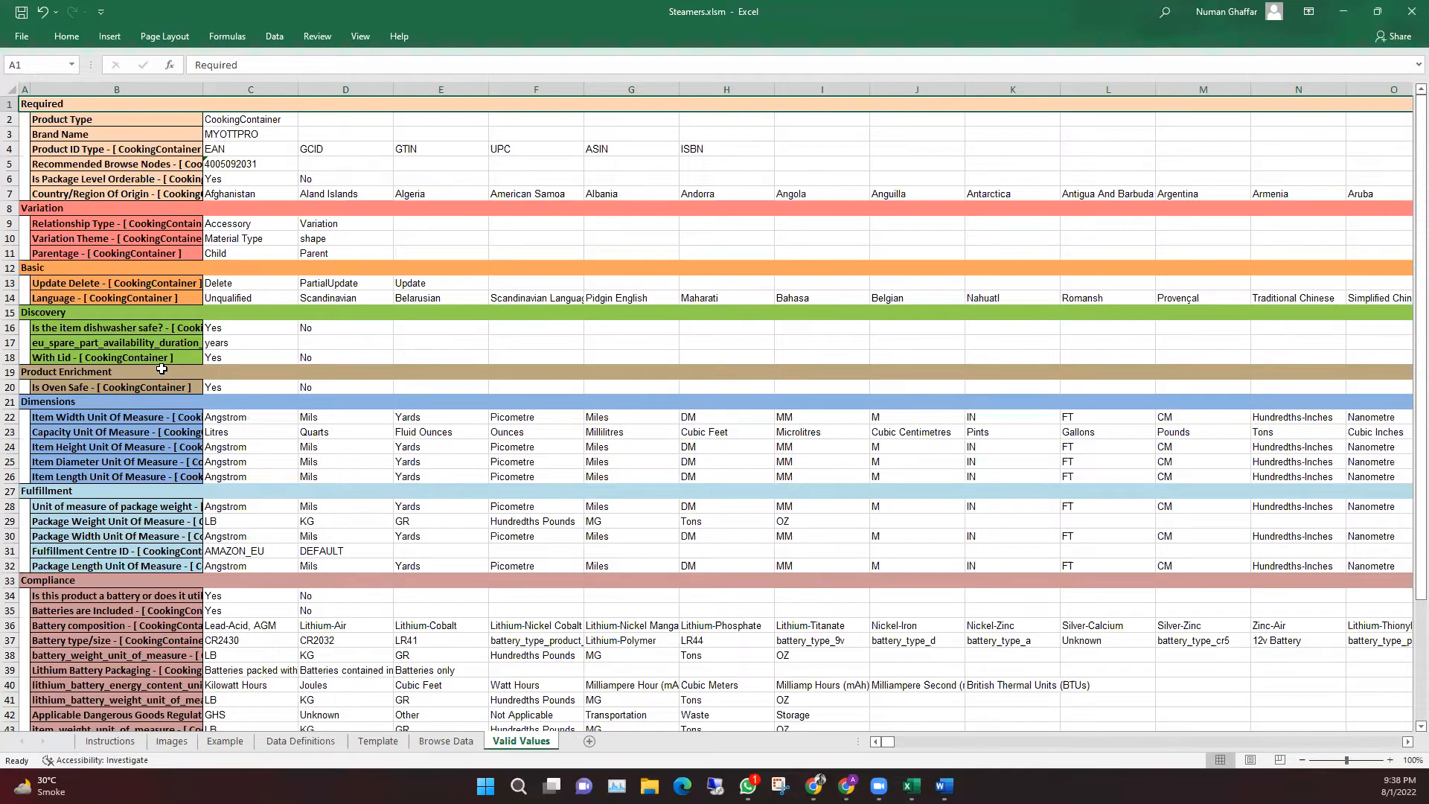
# Set the Product Type in row 4 of the Template sheet to CookingContainer
pyautogui.click(389, 744)
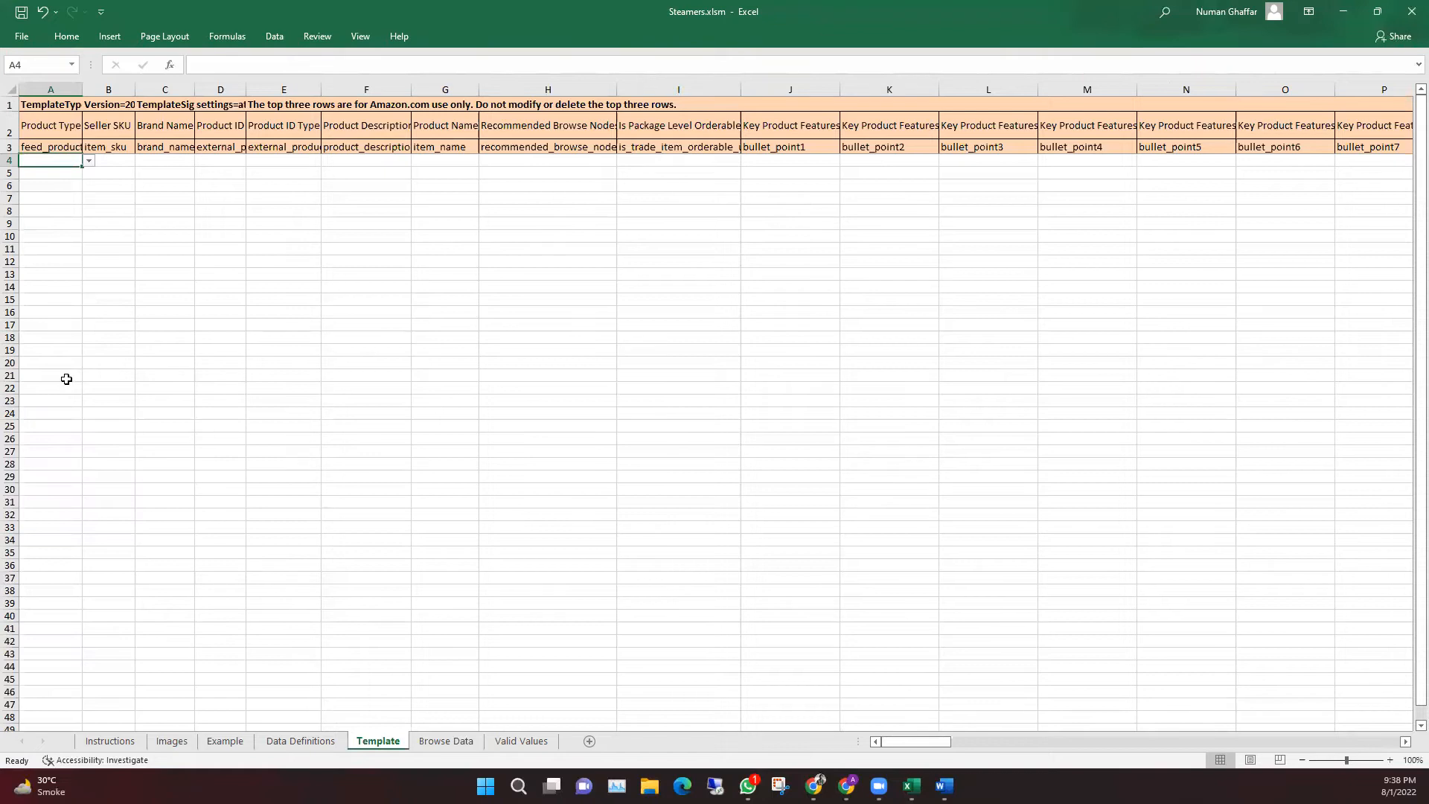
pyautogui.click(89, 162)
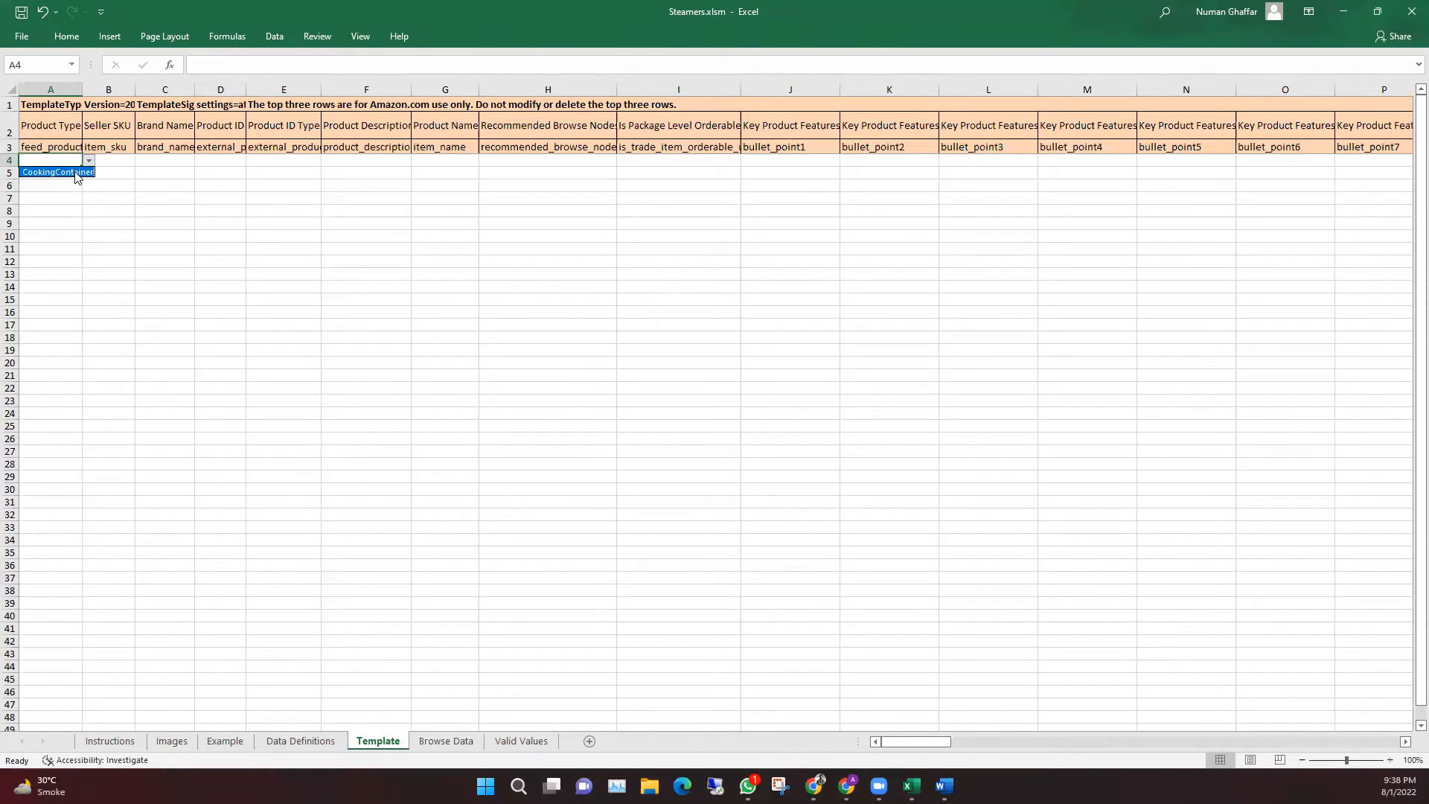
pyautogui.click(73, 171)
pyautogui.click(49, 221)
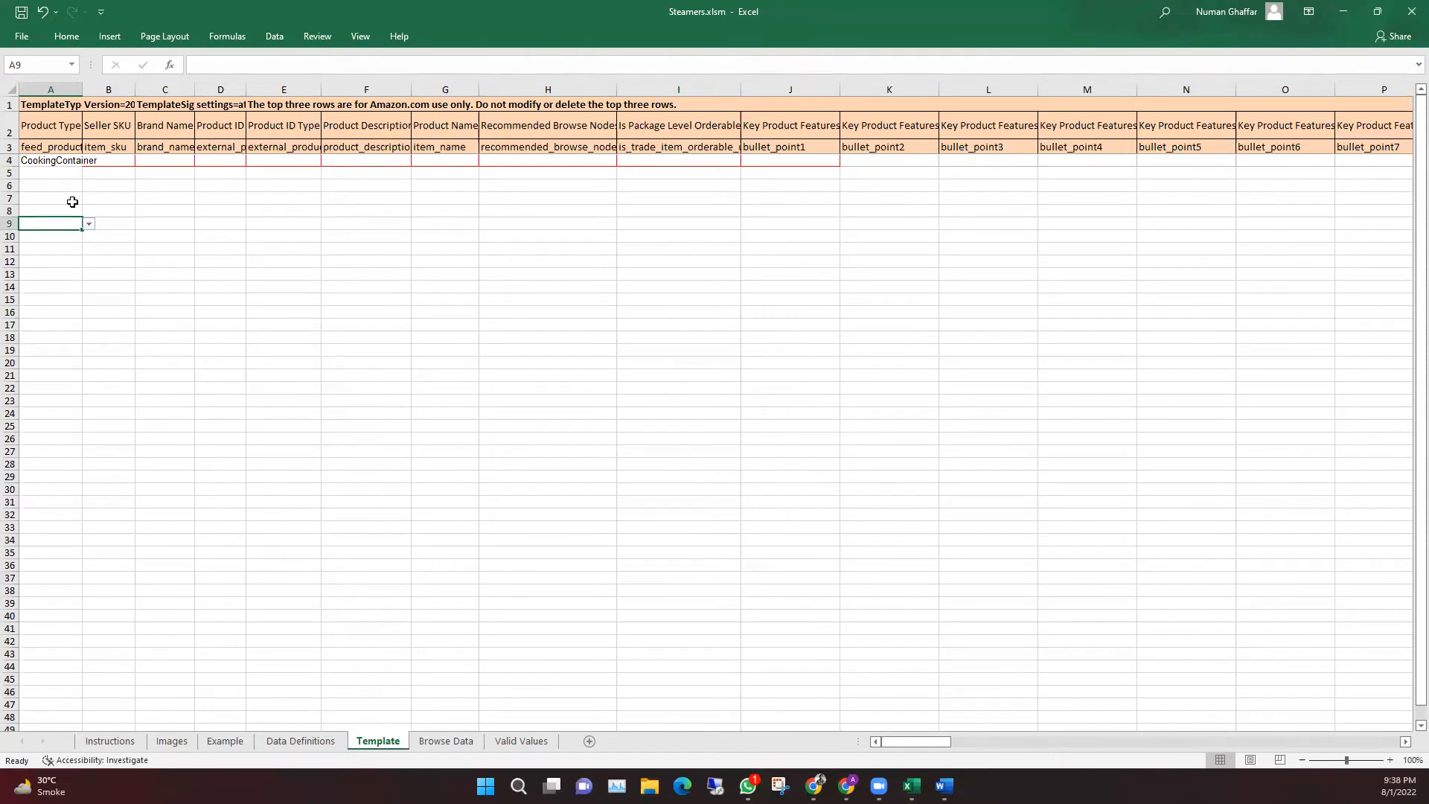
# Widen the Product Type and Seller SKU columns and select the Seller SKU cell in row 4
pyautogui.moveTo(82, 89); pyautogui.dragTo(189, 90)
pyautogui.click(175, 210)
pyautogui.click(152, 160)
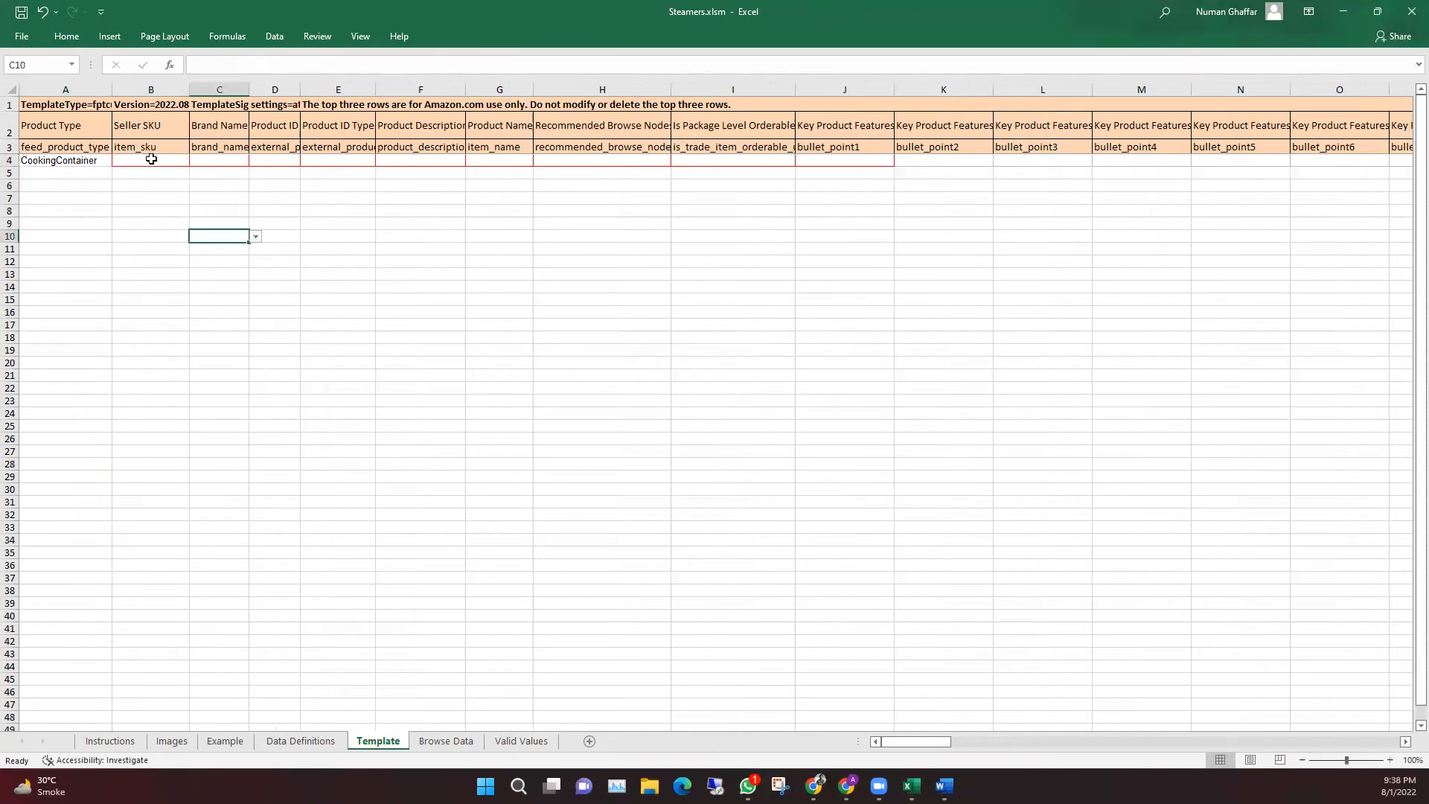
pyautogui.click(152, 159)
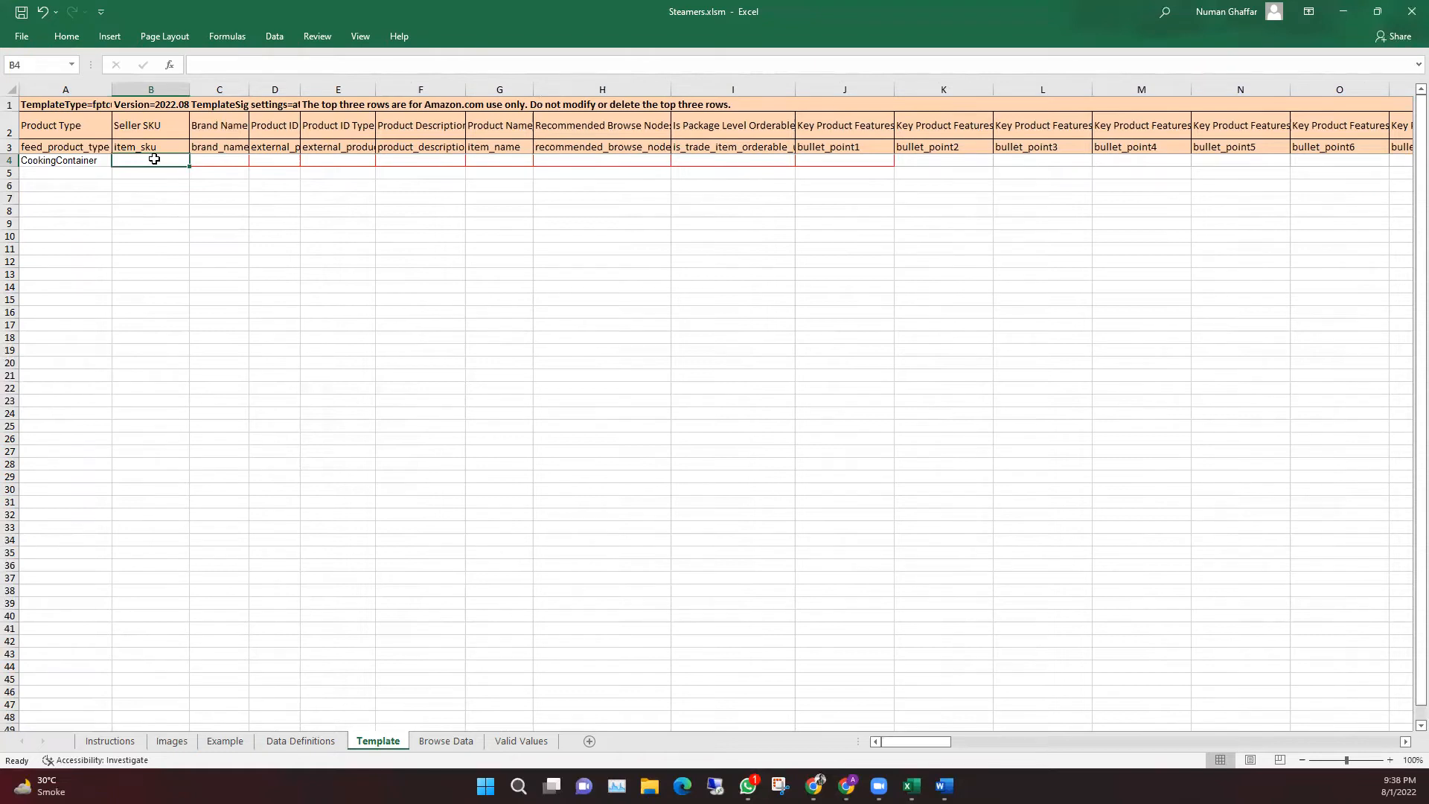
# View the Brand Name choices available for row 4 without picking one
pyautogui.press('Tab')
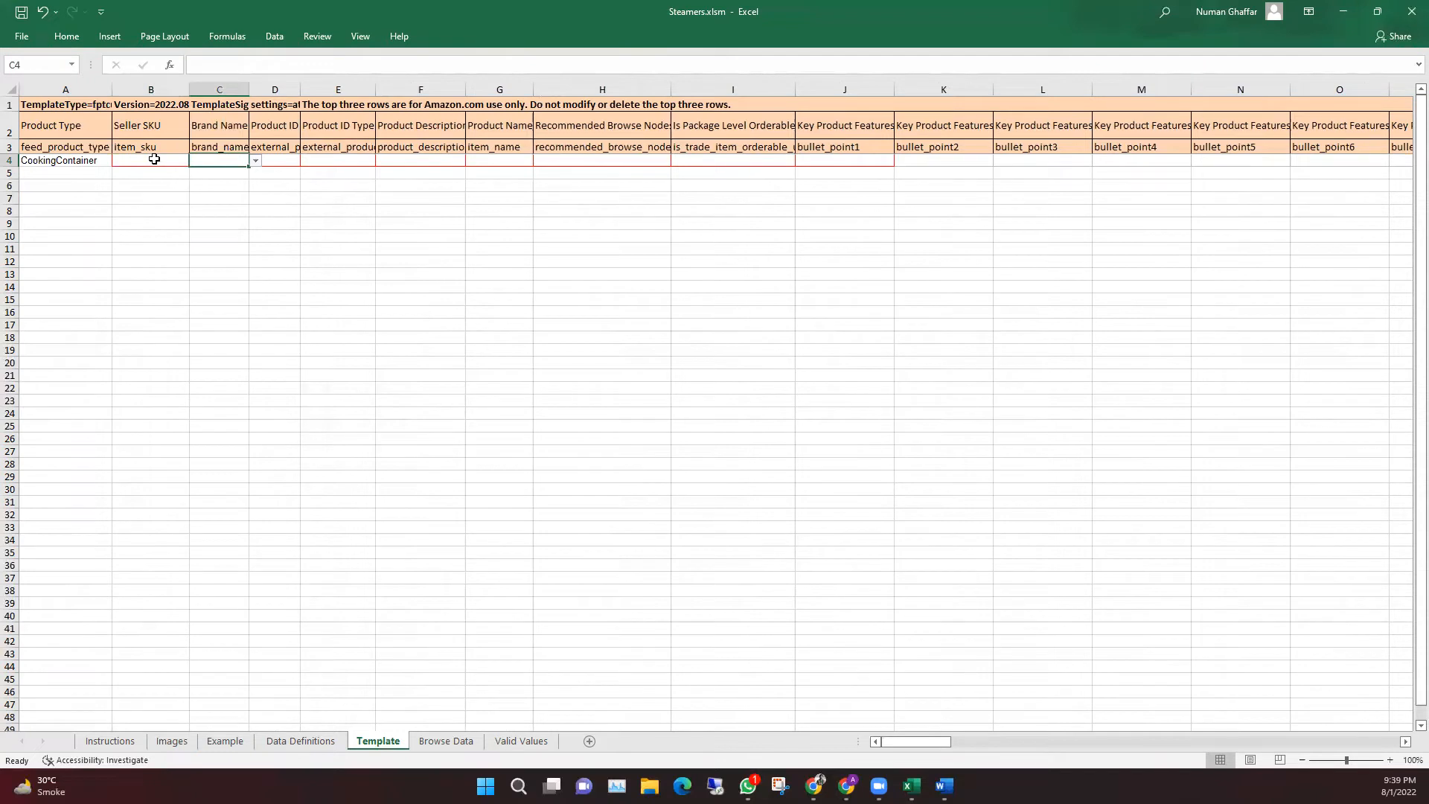
pyautogui.click(256, 160)
pyautogui.click(257, 162)
# Widen the Product ID column and view the Product ID Type choices for row 4 without picking one
pyautogui.moveTo(303, 94); pyautogui.dragTo(354, 94)
pyautogui.click(321, 164)
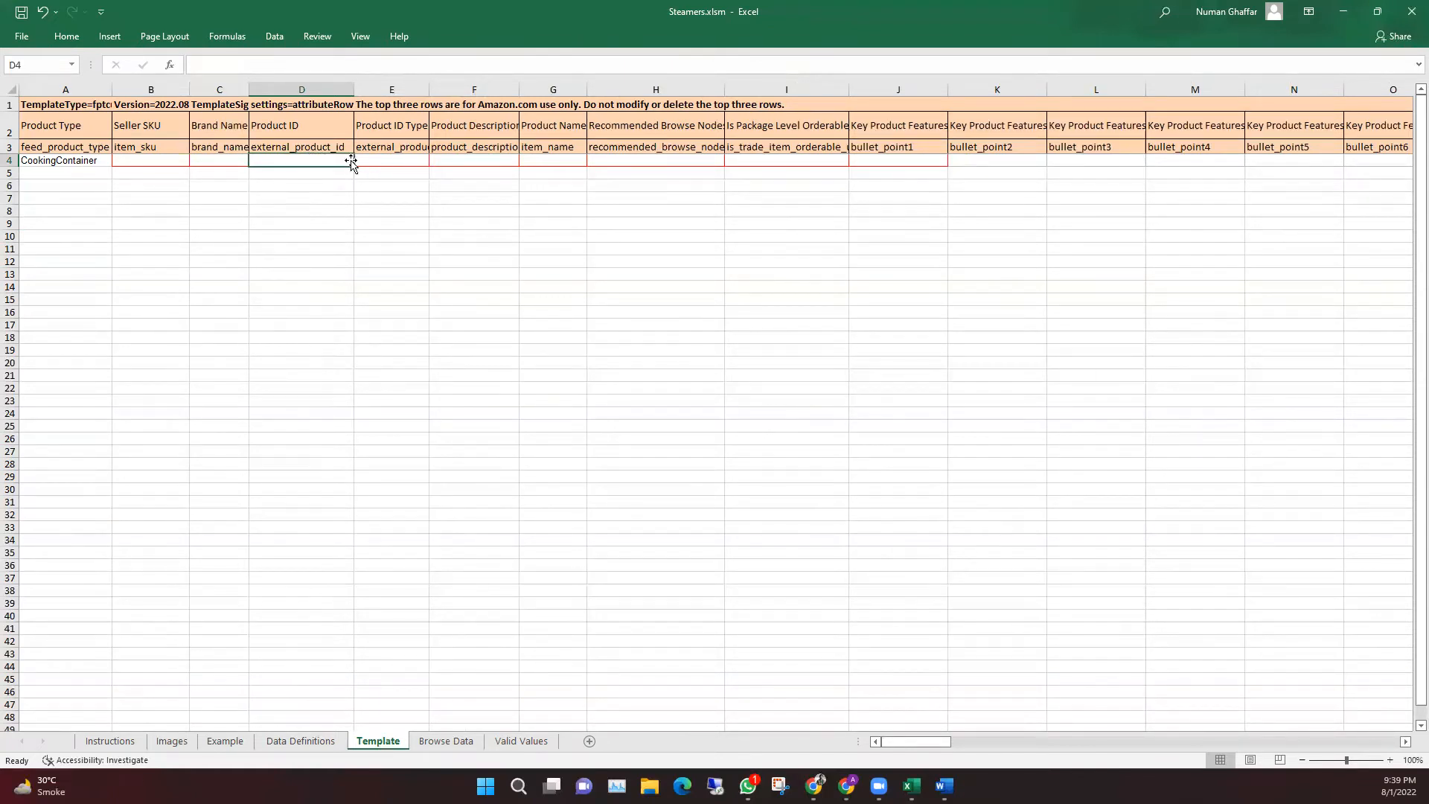
pyautogui.click(387, 161)
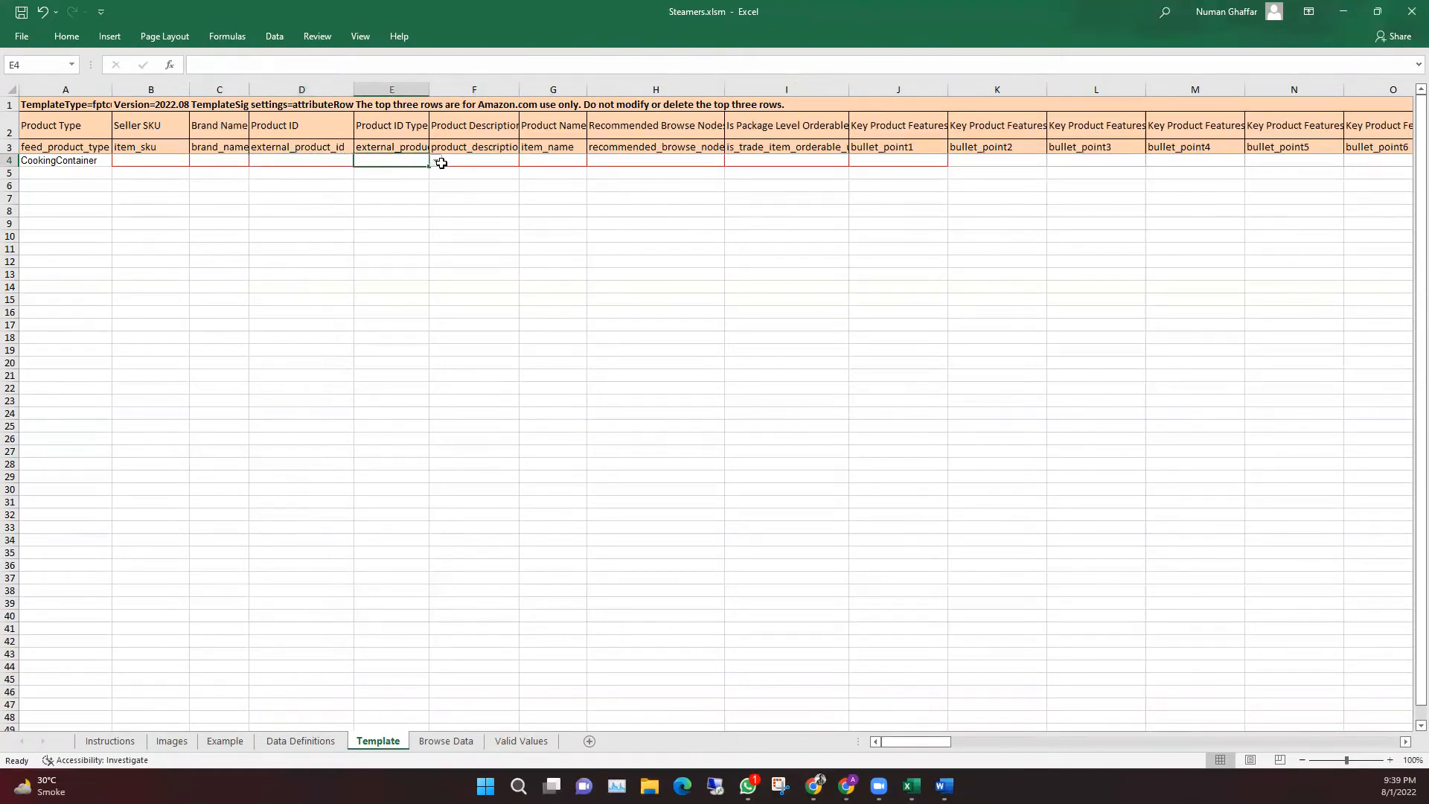
pyautogui.click(436, 161)
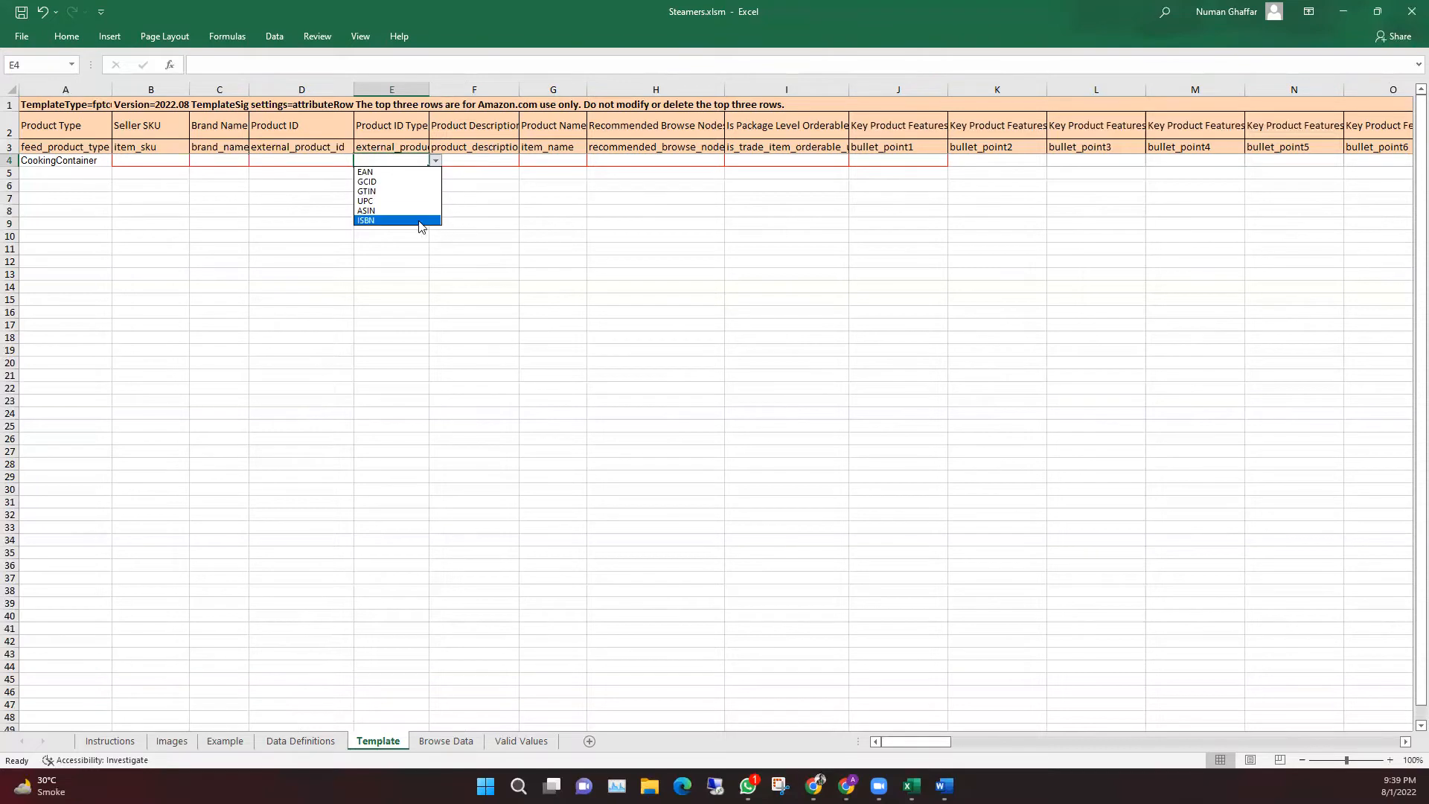
pyautogui.click(455, 150)
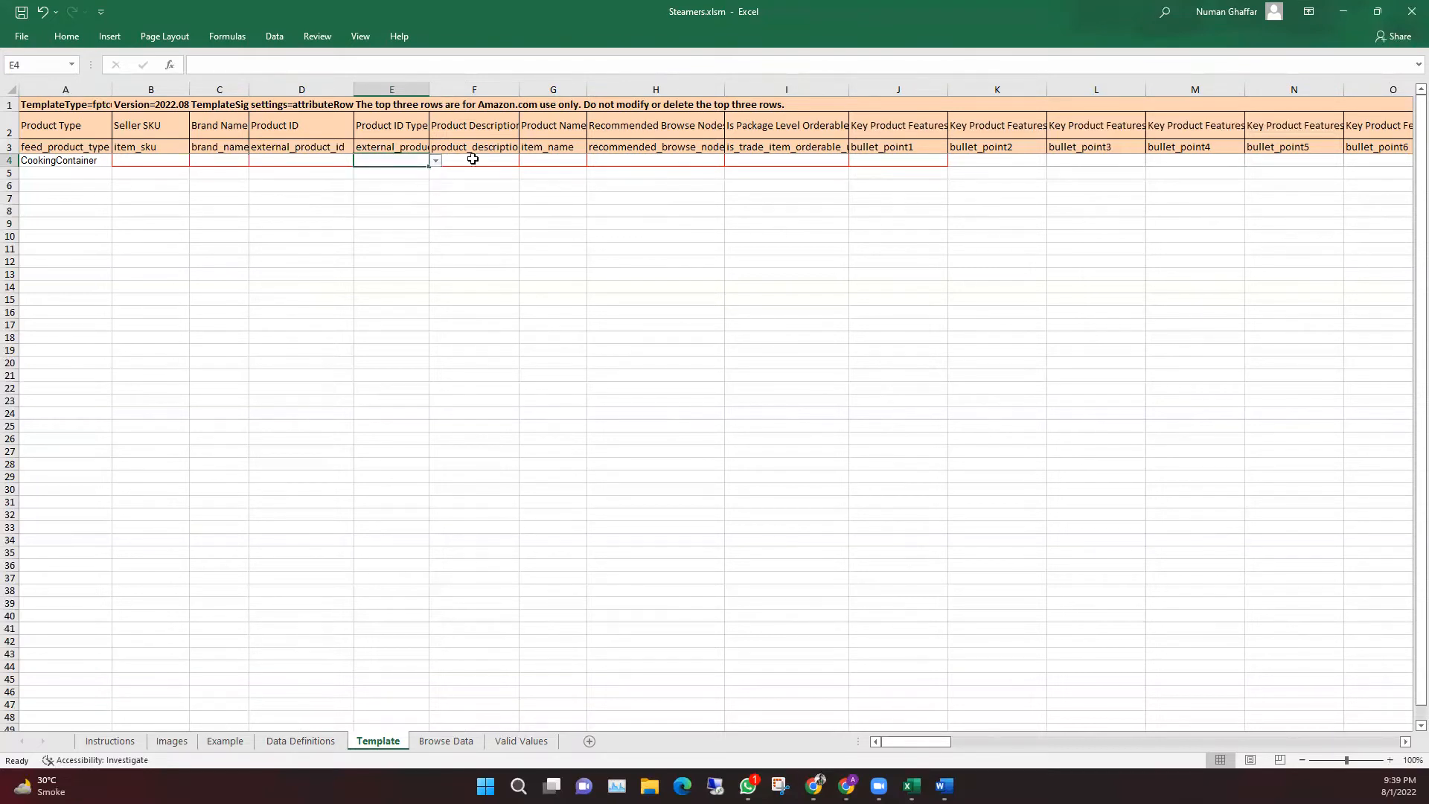
# Widen the Product Description column on the Template sheet so its full header fits
pyautogui.click(473, 172)
pyautogui.click(483, 160)
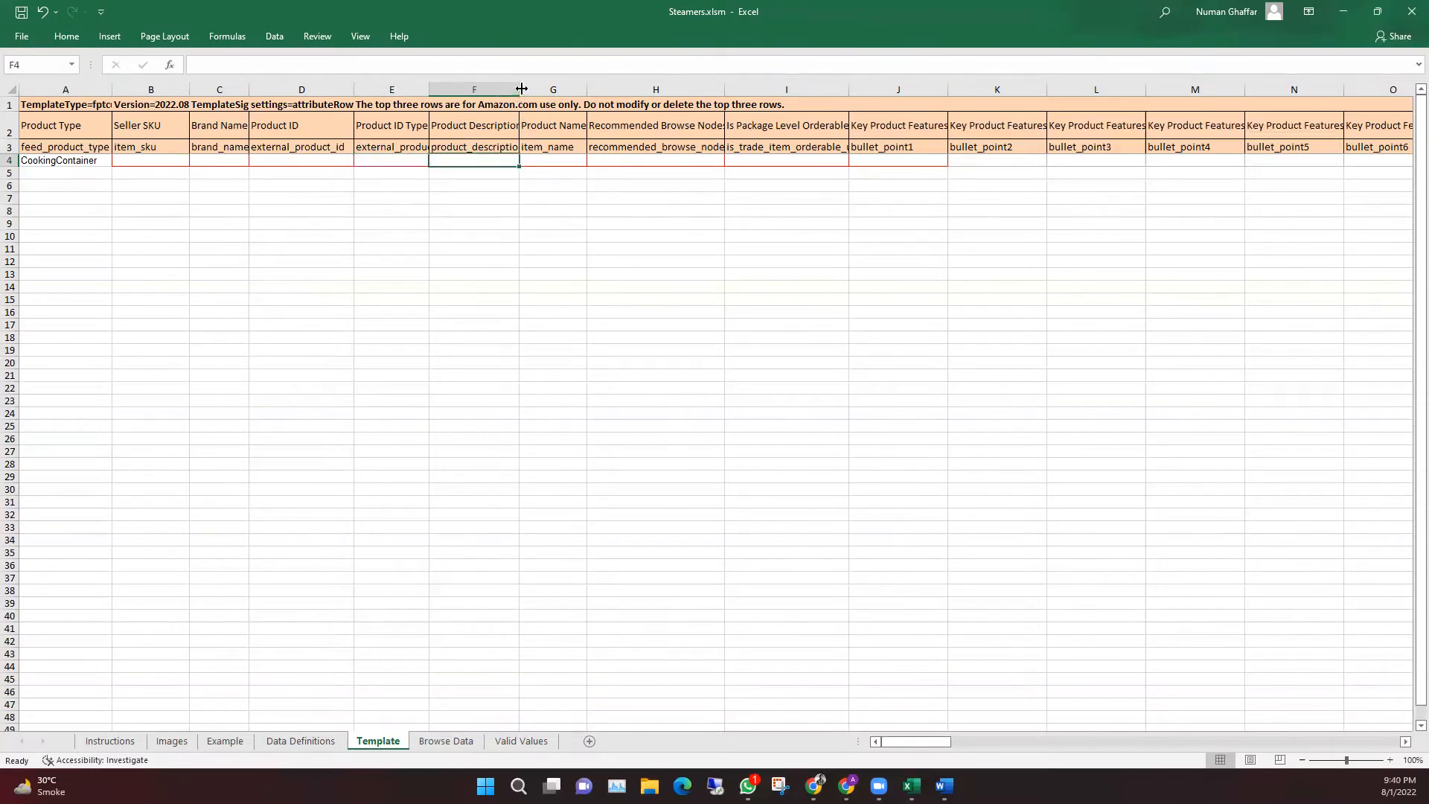
pyautogui.moveTo(519, 90); pyautogui.dragTo(581, 91)
pyautogui.click(451, 222)
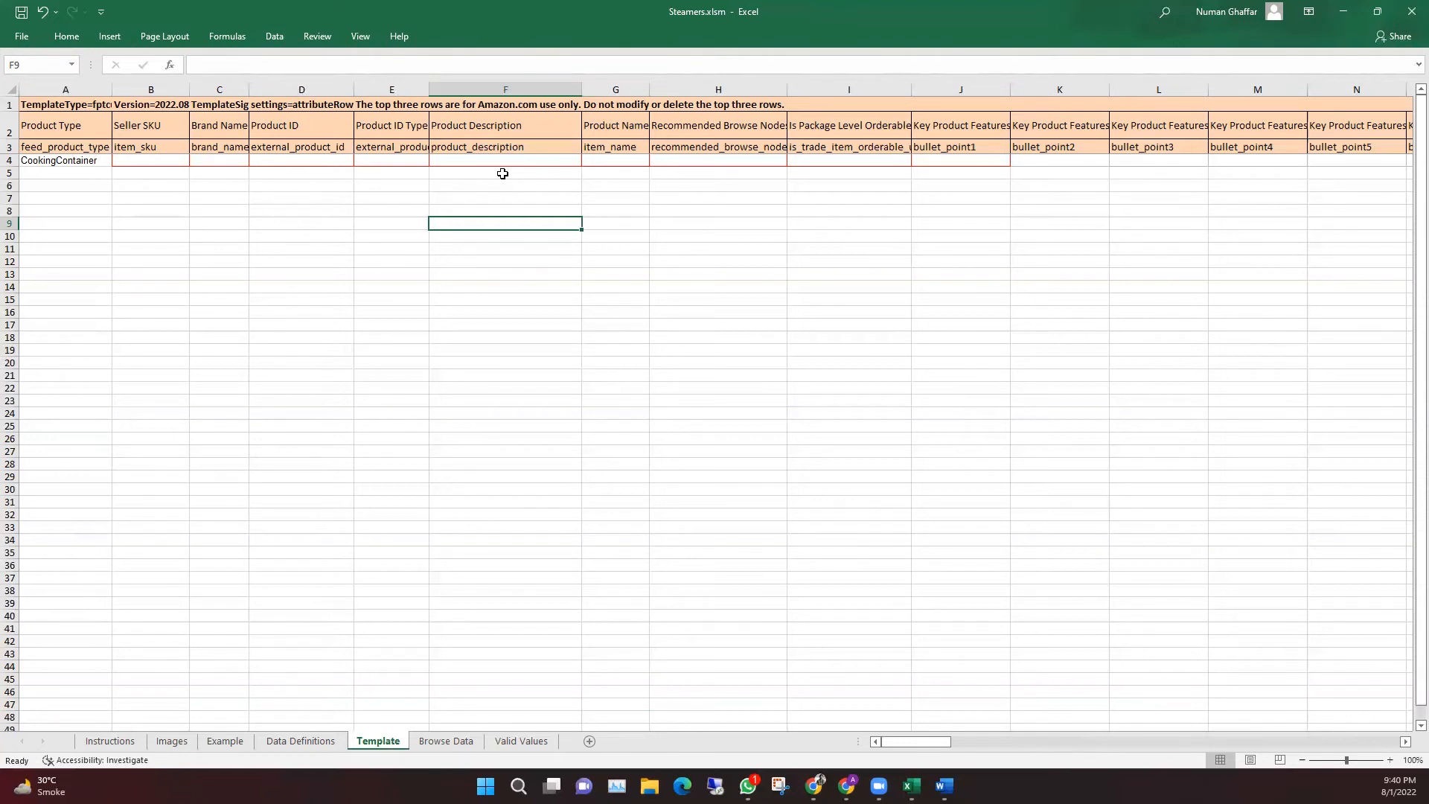
# Examine the Template sheet's column headers as far as the Images section and return to the first column
pyautogui.press('Right')
pyautogui.press('Right')
pyautogui.press('Right')
pyautogui.press('Right')
pyautogui.press('Right')
pyautogui.press('Right')
pyautogui.press('Right')
pyautogui.press('Right')
pyautogui.press('Right')
pyautogui.press('Right')
pyautogui.press('Right')
pyautogui.press('Right')
pyautogui.press('Right')
pyautogui.press('Right')
pyautogui.press('Right')
pyautogui.press('Right')
pyautogui.press('Right')
pyautogui.press('Right')
pyautogui.press('Right')
pyautogui.press('Right')
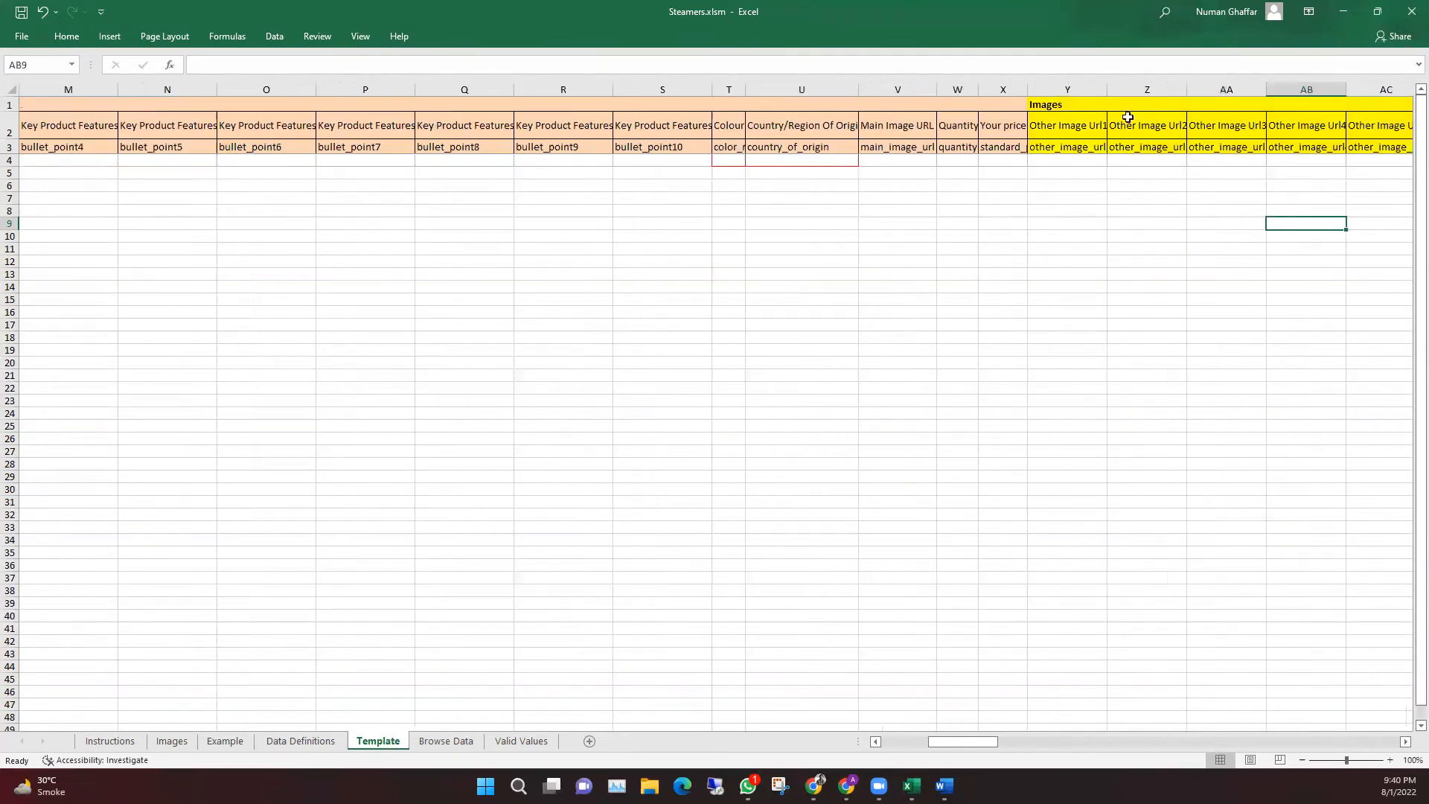
pyautogui.click(1068, 107)
pyautogui.press('Left')
pyautogui.press('Left')
pyautogui.press('Left')
pyautogui.press('Left')
pyautogui.press('Left')
pyautogui.press('Left')
pyautogui.press('Left')
pyautogui.press('Left')
pyautogui.press('Left')
pyautogui.press('Left')
pyautogui.press('Left')
pyautogui.press('Left')
pyautogui.press('Left')
pyautogui.press('Left')
pyautogui.press('Left')
pyautogui.press('Left')
pyautogui.press('Left')
pyautogui.press('Left')
pyautogui.press('Left')
pyautogui.press('Left')
pyautogui.press('Left')
pyautogui.press('Left')
pyautogui.press('Left')
pyautogui.press('Left')
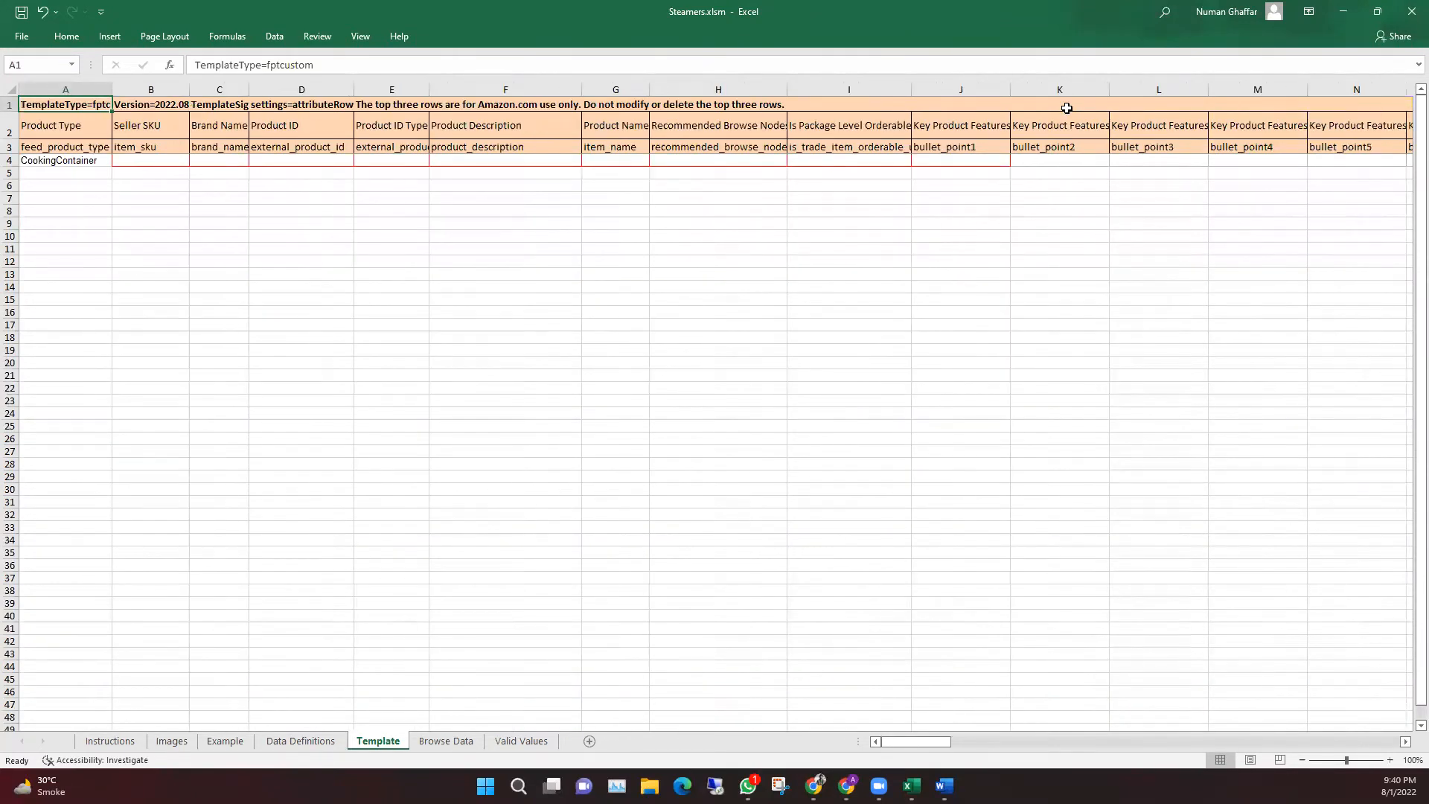
# Examine the Images, Variation and Basic column groups in the Template sheet's header rows
pyautogui.press('Right')
pyautogui.press('Right')
pyautogui.press('Right')
pyautogui.press('Right')
pyautogui.press('Right')
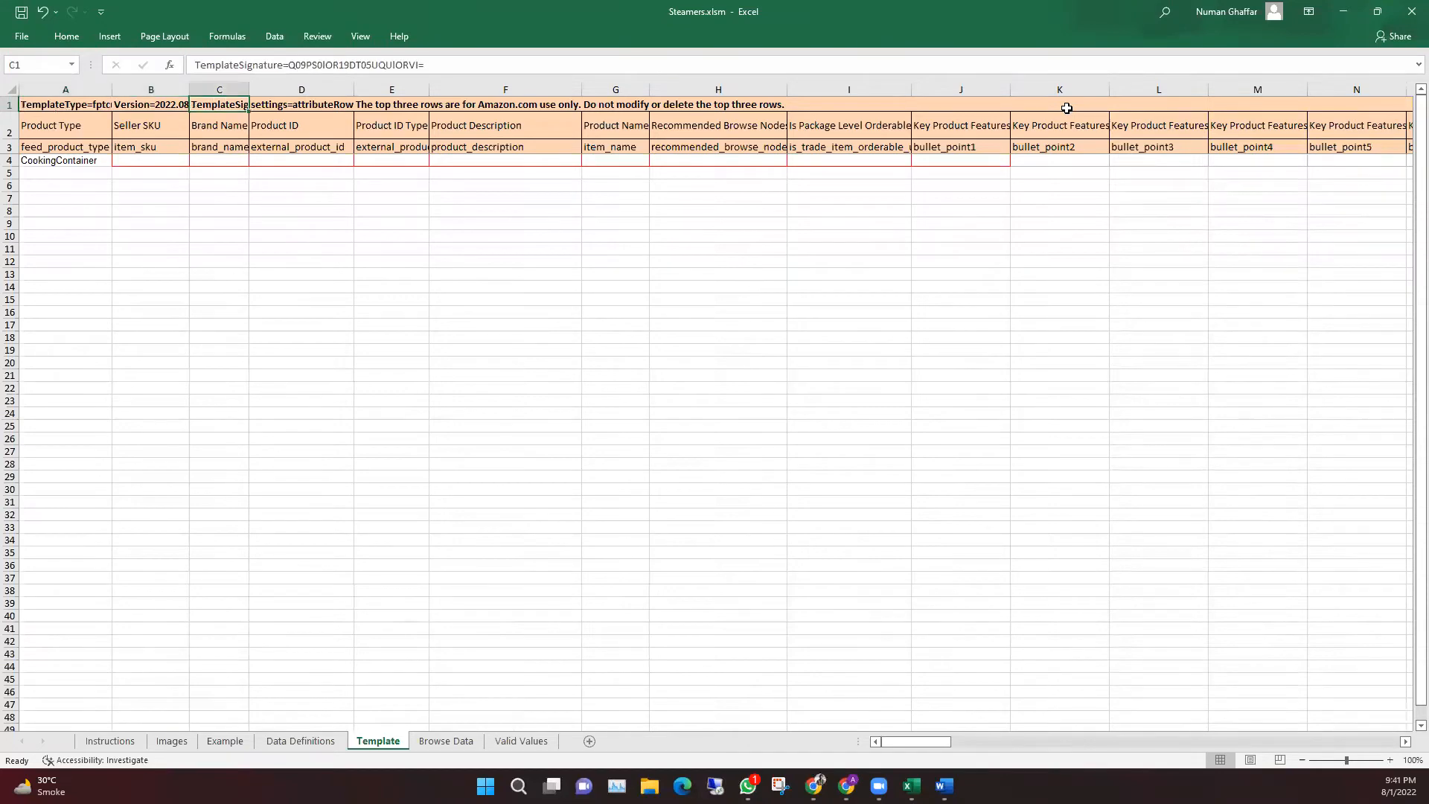
pyautogui.press('Right')
pyautogui.press('Right')
pyautogui.press('Right')
pyautogui.press('Right')
pyautogui.press('Right')
pyautogui.press('Right')
pyautogui.press('Right')
pyautogui.press('Right')
pyautogui.press('Right')
pyautogui.press('Right')
pyautogui.press('Right')
pyautogui.press('Right')
pyautogui.press('Right')
pyautogui.press('Right')
pyautogui.press('Right')
pyautogui.press('Right')
pyautogui.press('Right')
pyautogui.press('Right')
pyautogui.press('Right')
pyautogui.press('Right')
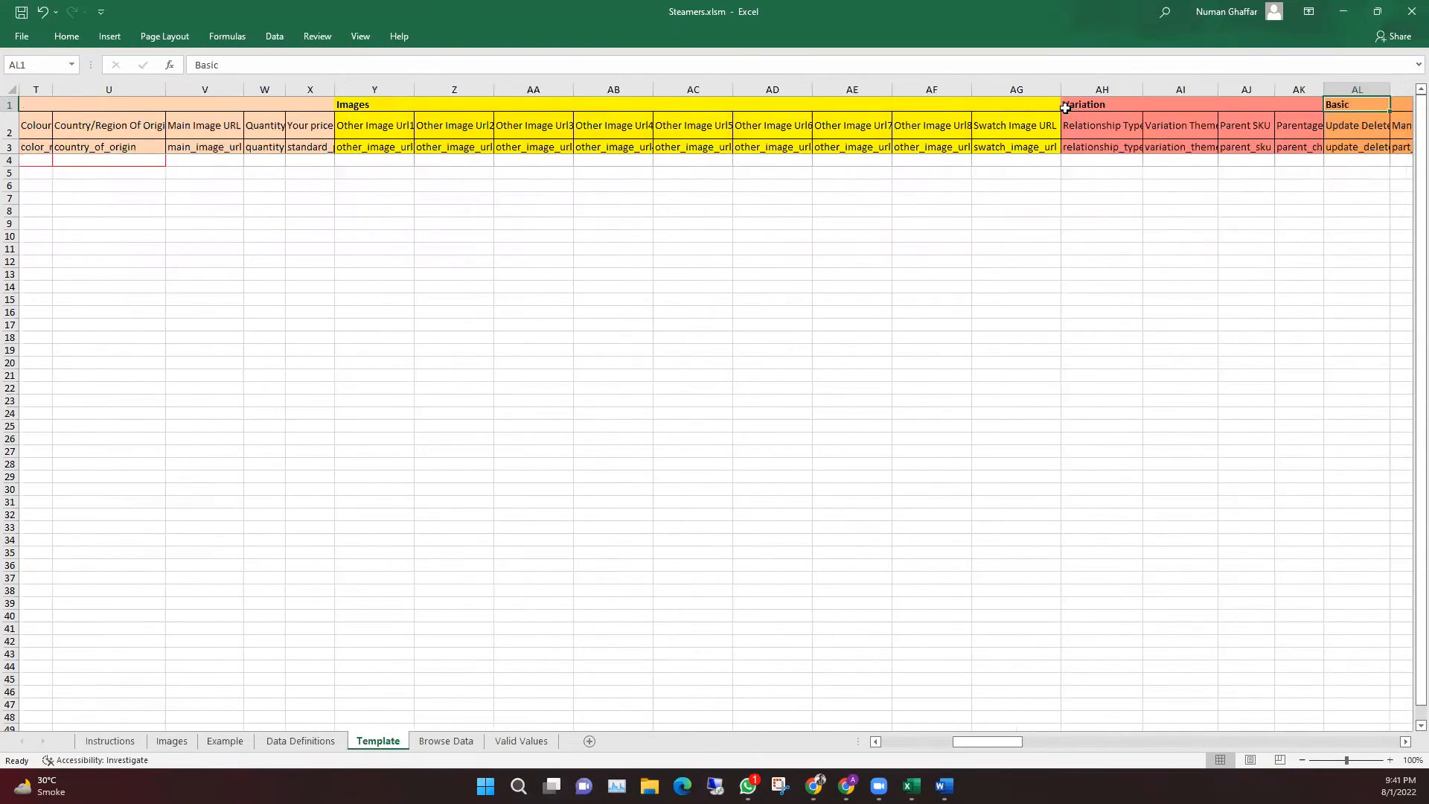
pyautogui.press('Right')
pyautogui.press('Right')
pyautogui.press('Right')
pyautogui.press('Right')
pyautogui.press('Right')
pyautogui.press('Right')
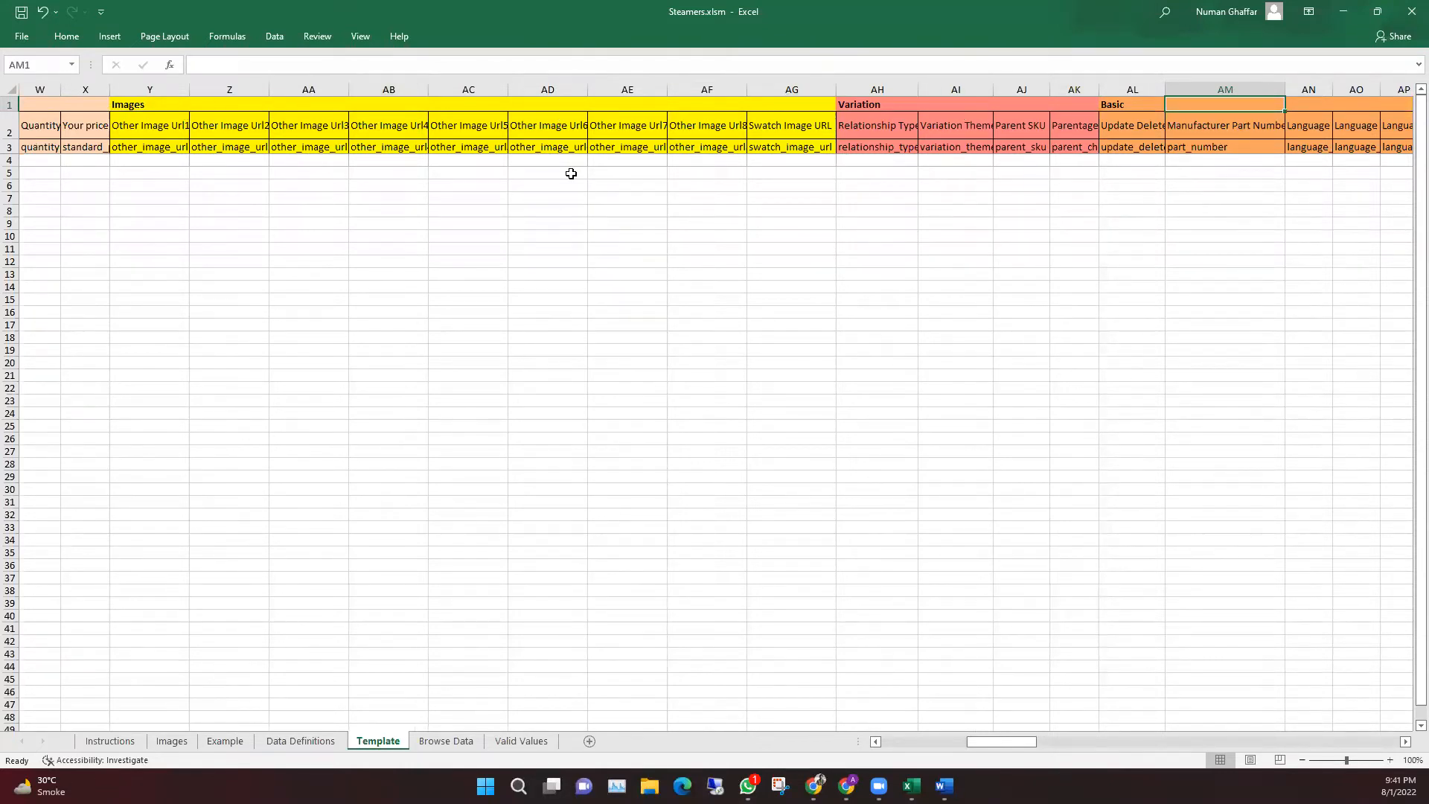
# Return to the required fields and go over the Product ID Type, Product Description and Product Name cells in row 4
pyautogui.press('Left')
pyautogui.press('Left')
pyautogui.press('Left')
pyautogui.press('Left')
pyautogui.press('Left')
pyautogui.press('Left')
pyautogui.press('Left')
pyautogui.press('Left')
pyautogui.press('Left')
pyautogui.press('Left')
pyautogui.press('Left')
pyautogui.press('Left')
pyautogui.press('Left')
pyautogui.press('Left')
pyautogui.press('Left')
pyautogui.press('Left')
pyautogui.press('Left')
pyautogui.press('Left')
pyautogui.press('Left')
pyautogui.press('Left')
pyautogui.press('Left')
pyautogui.press('Left')
pyautogui.press('Left')
pyautogui.press('Left')
pyautogui.press('Left')
pyautogui.press('Left')
pyautogui.press('Left')
pyautogui.press('Left')
pyautogui.press('Left')
pyautogui.press('Left')
pyautogui.press('Left')
pyautogui.press('Left')
pyautogui.press('Left')
pyautogui.press('Left')
pyautogui.press('Left')
pyautogui.press('Left')
pyautogui.press('Left')
pyautogui.press('Left')
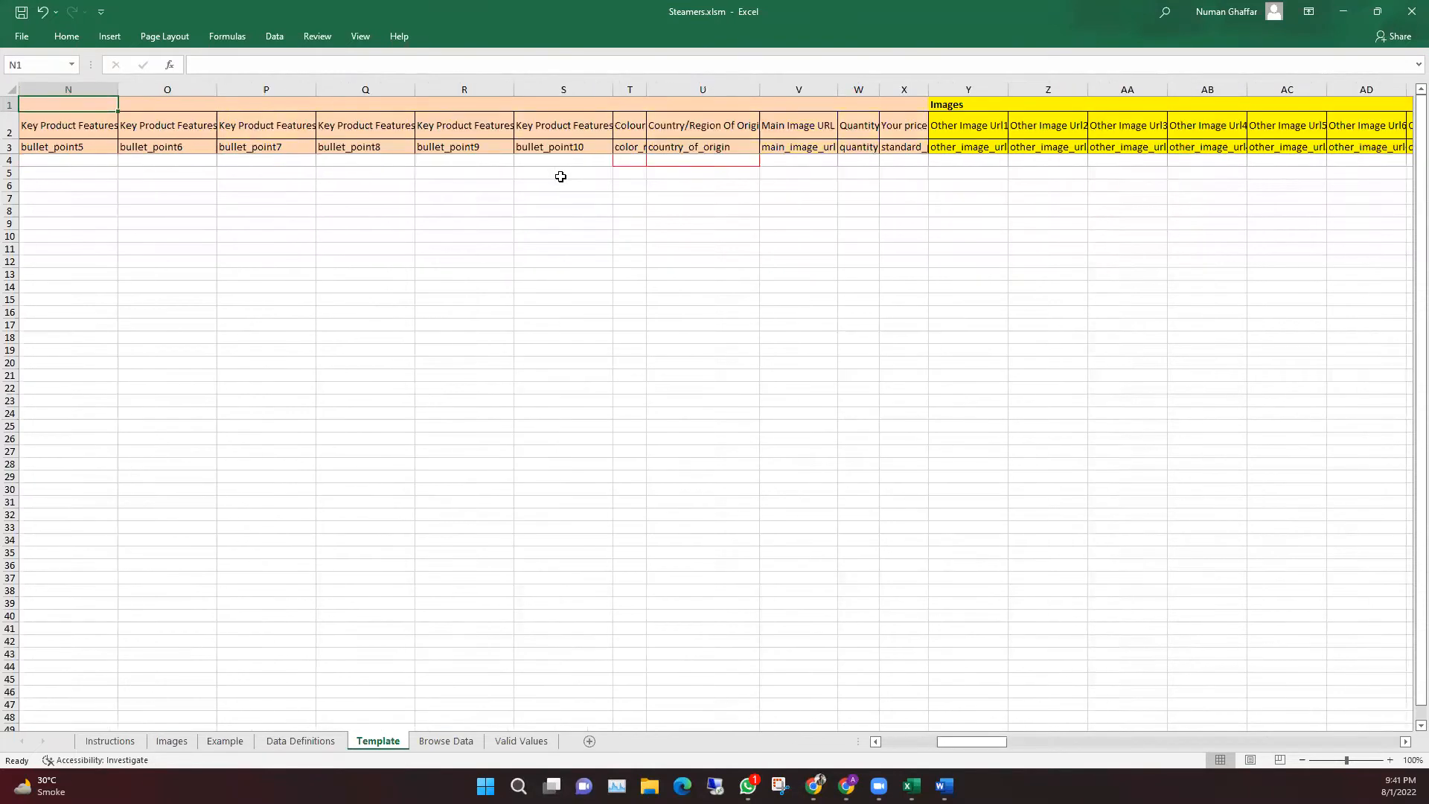
pyautogui.click(431, 162)
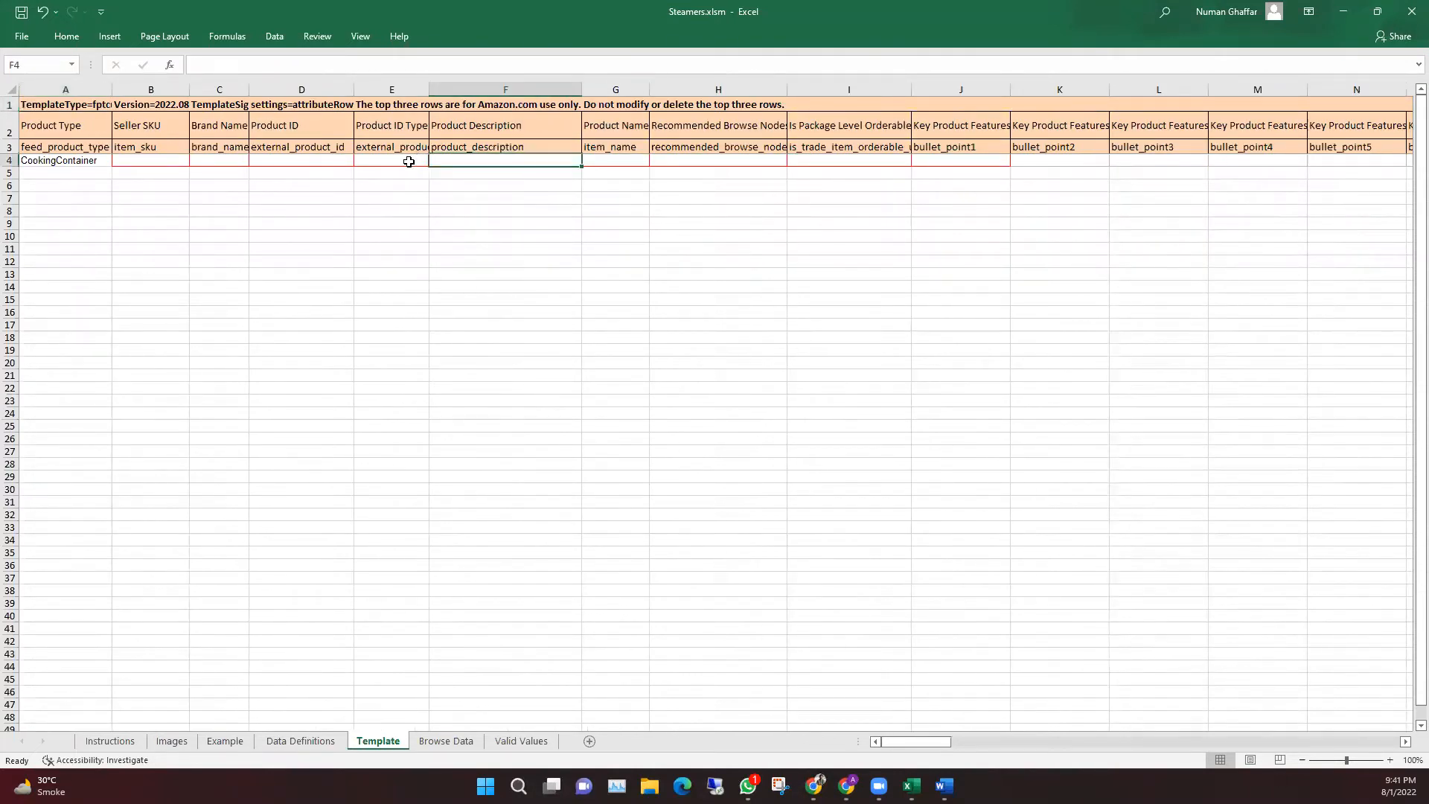
pyautogui.click(409, 160)
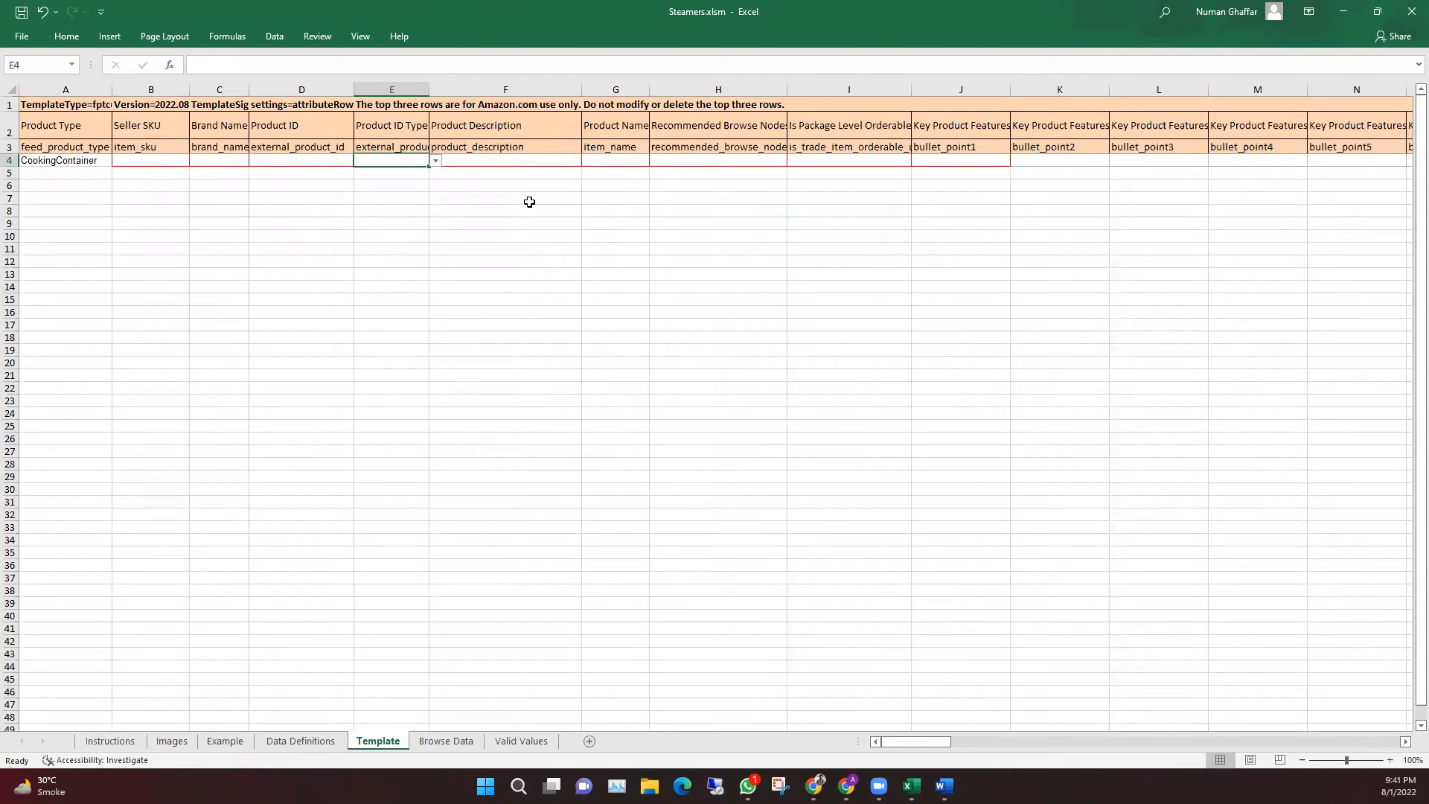
pyautogui.press('Tab')
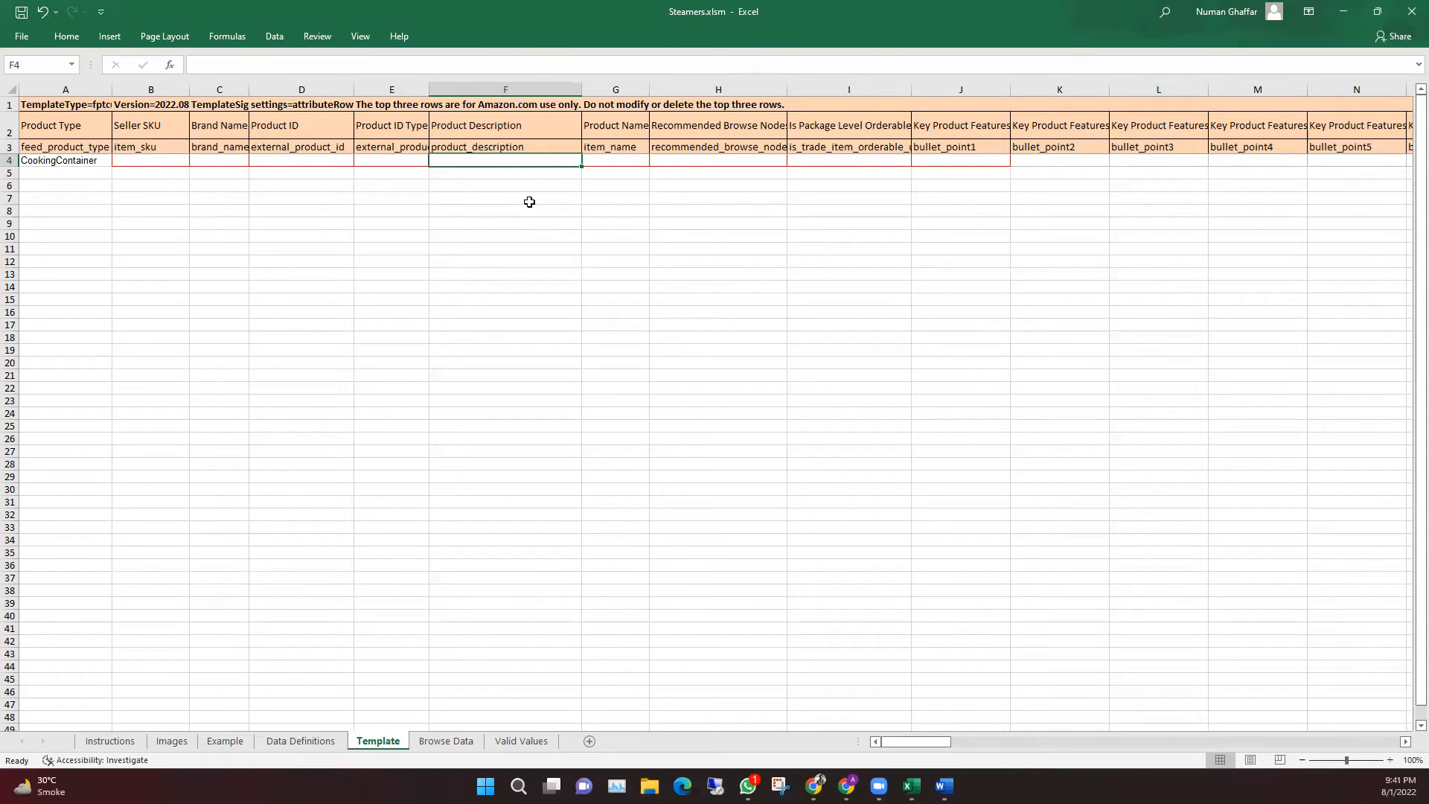
pyautogui.press('Tab')
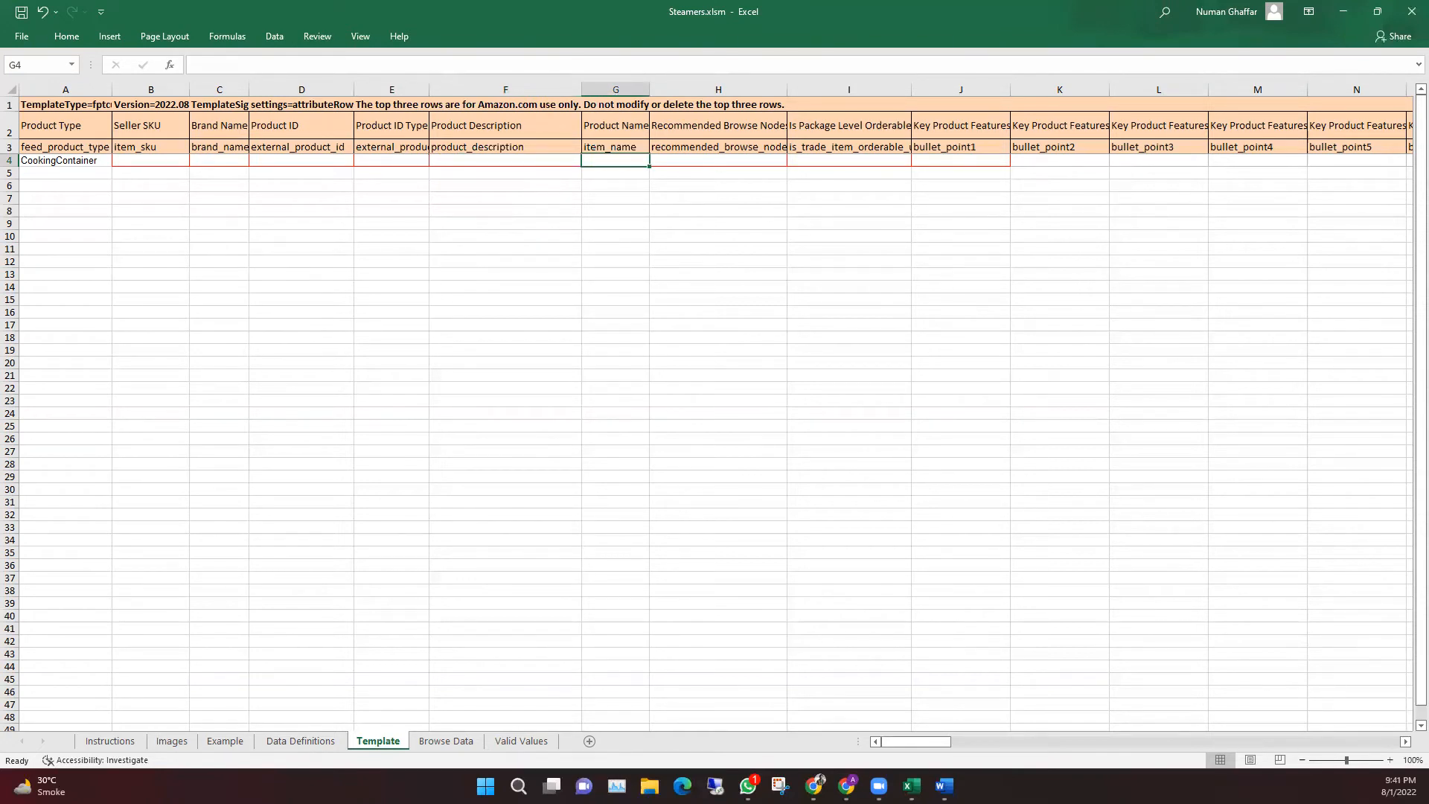
pyautogui.hotkey('alt', 'Tab')
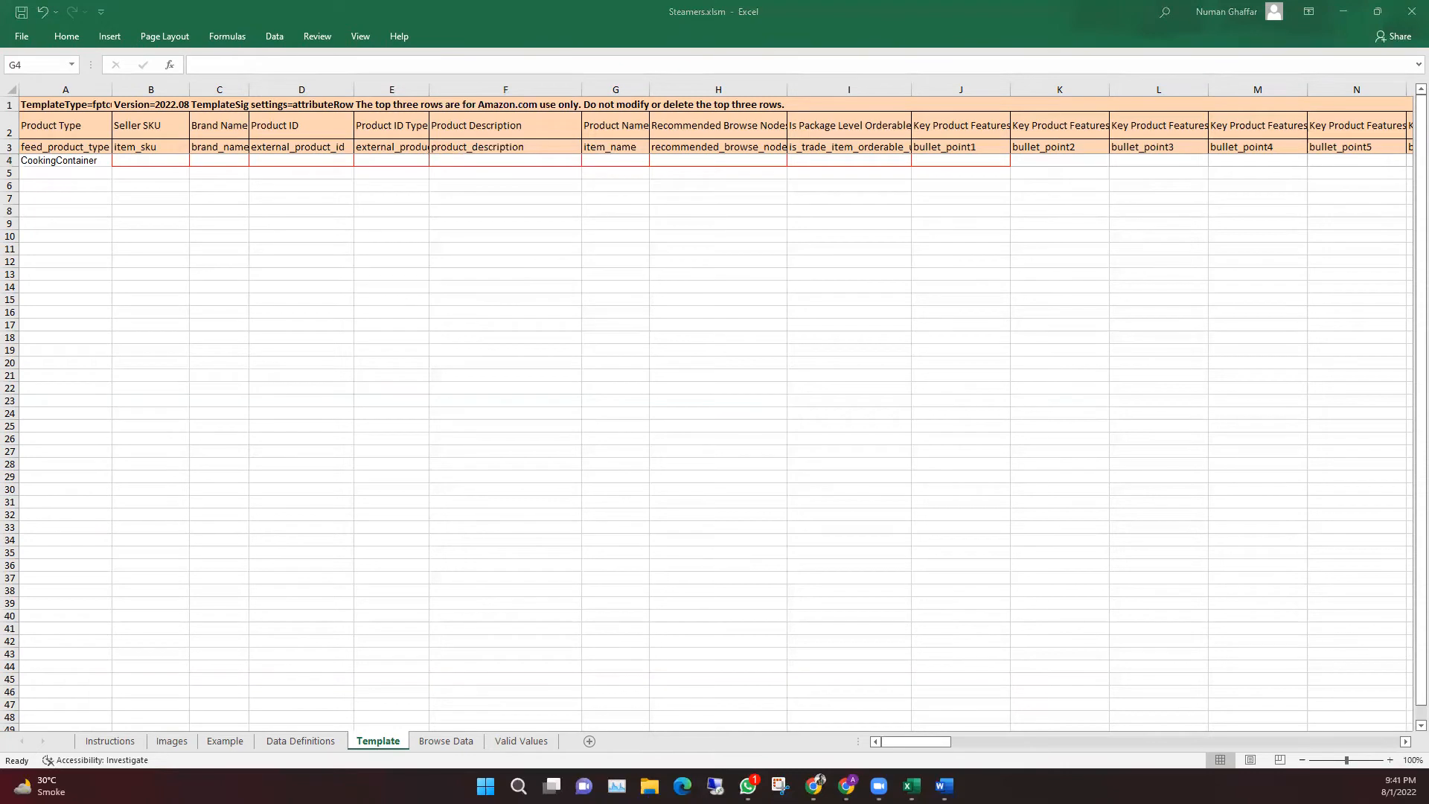
pyautogui.click(615, 160)
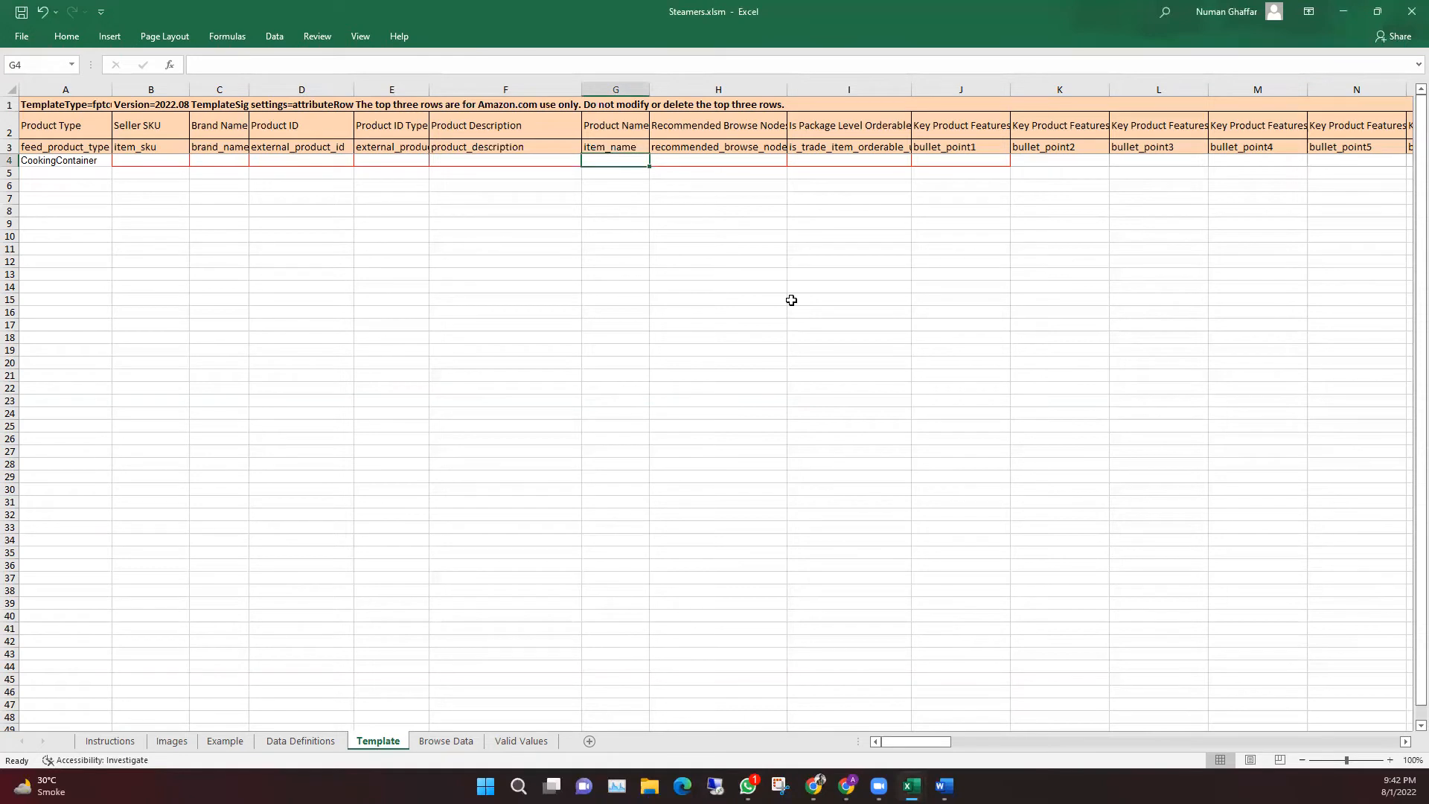
pyautogui.press('Right')
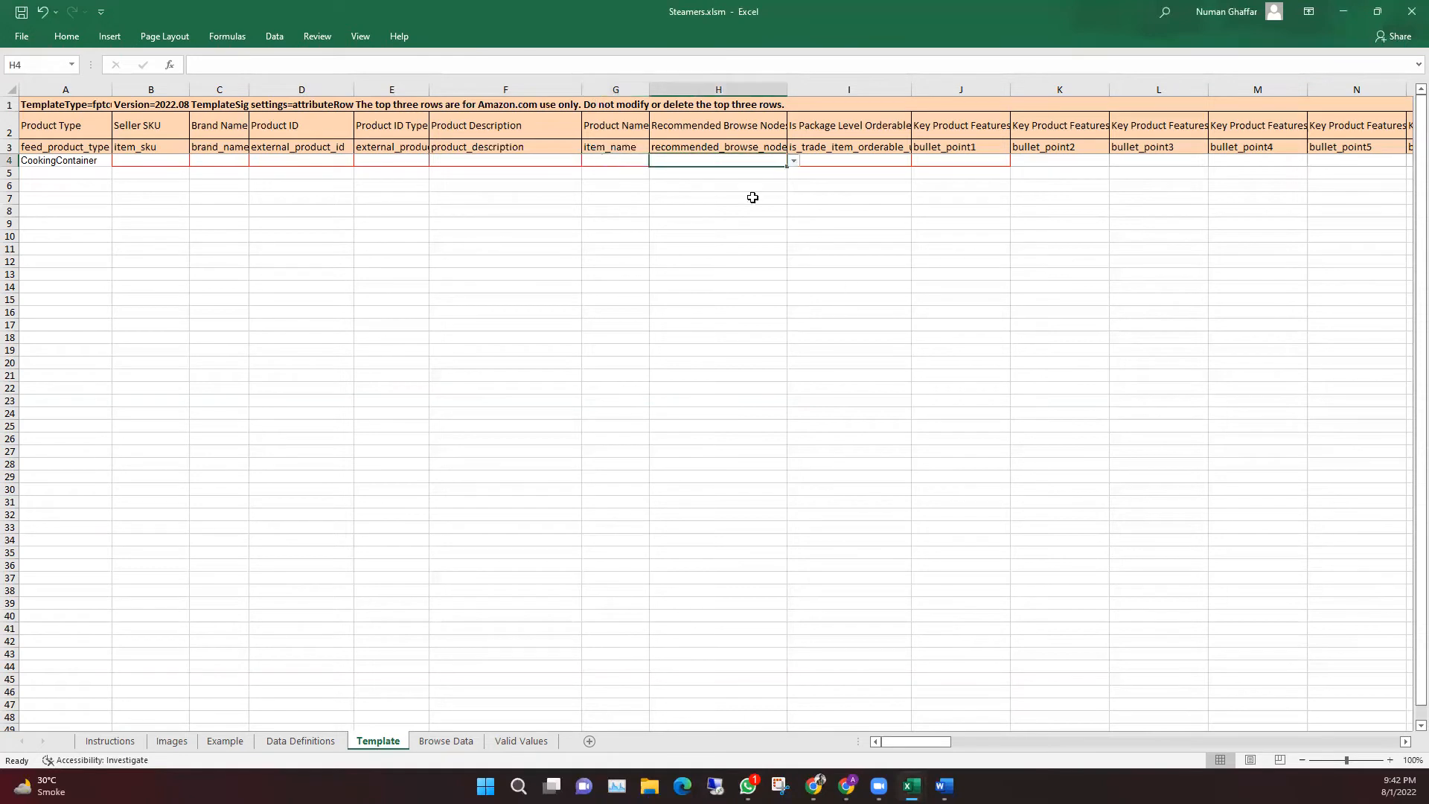
pyautogui.click(794, 161)
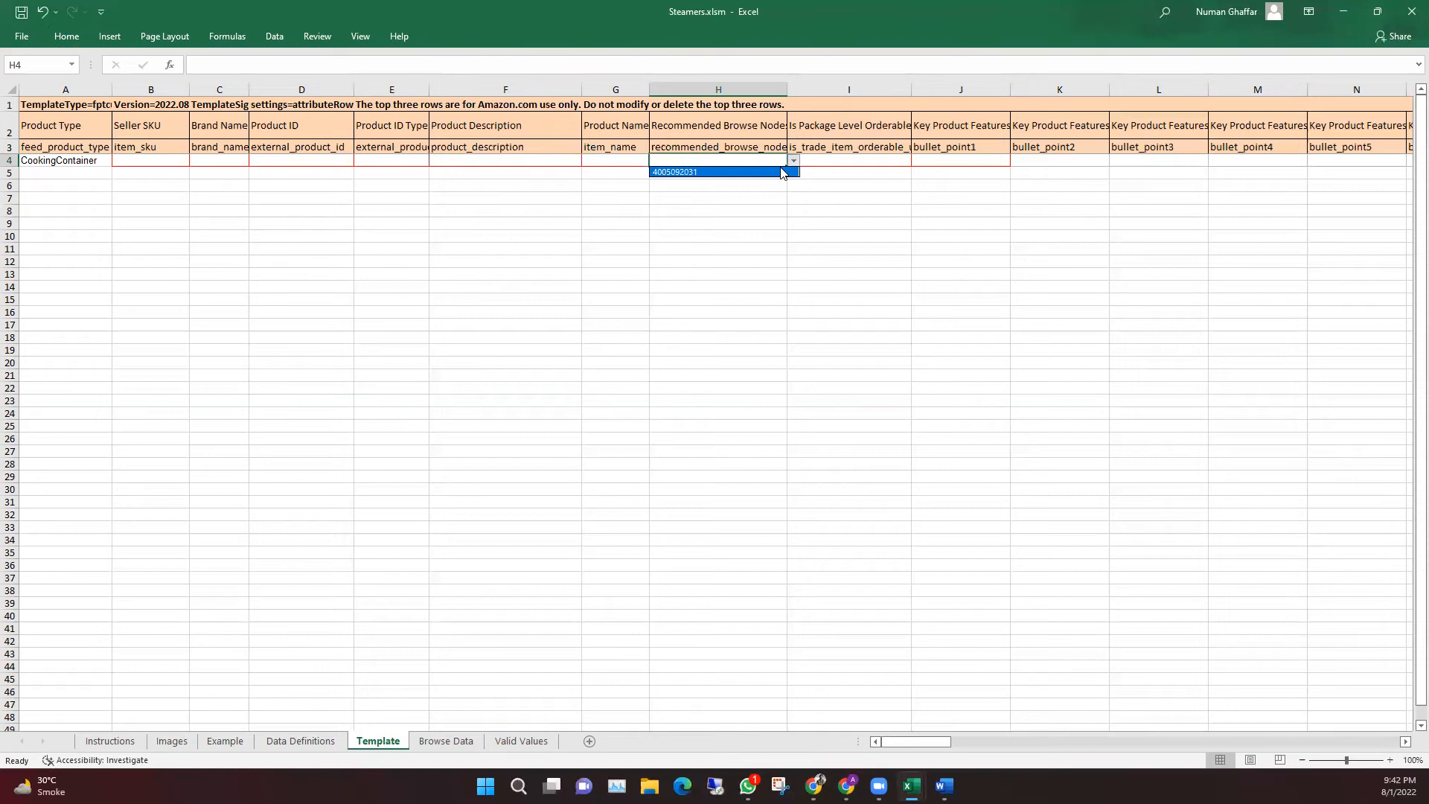
pyautogui.click(782, 172)
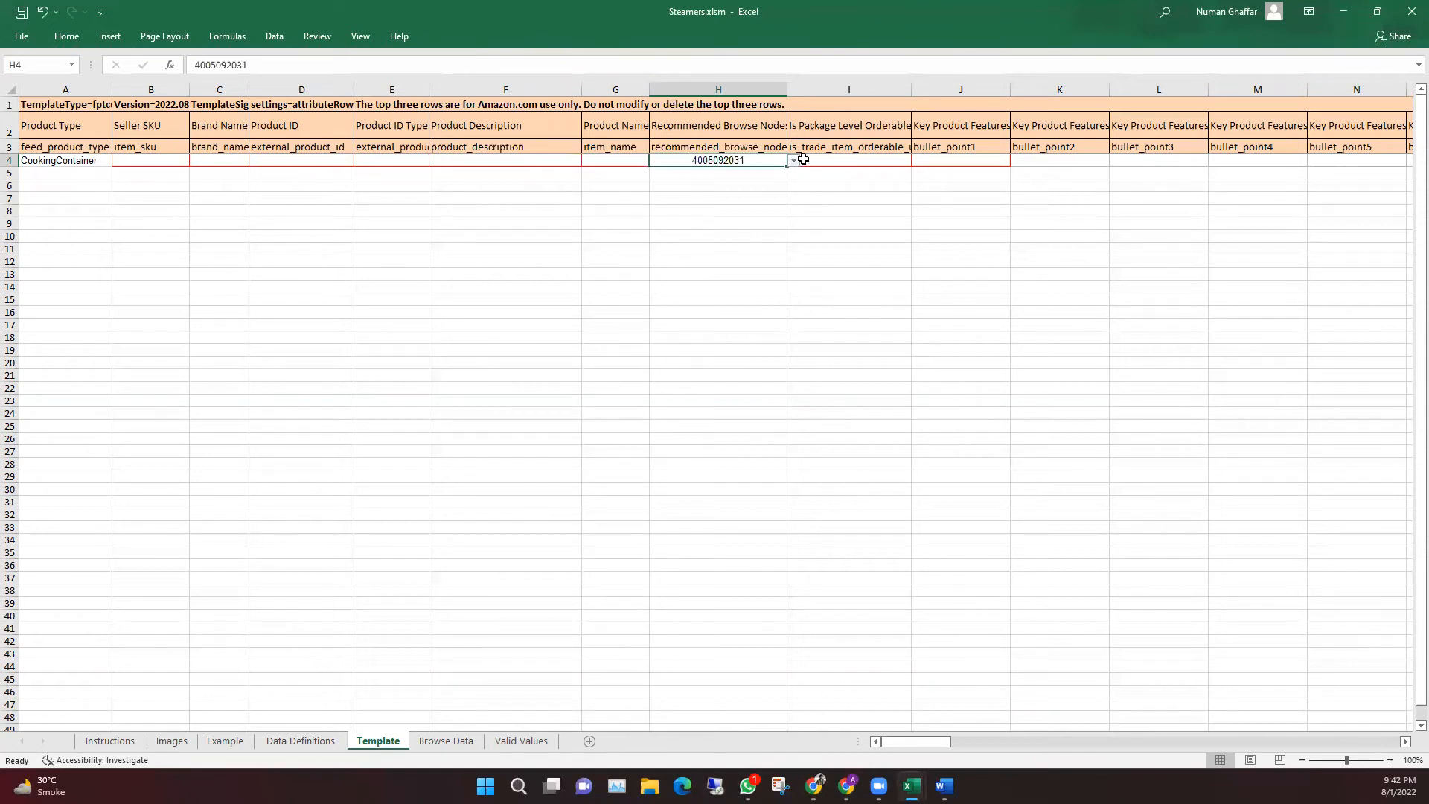
pyautogui.click(801, 159)
pyautogui.click(759, 160)
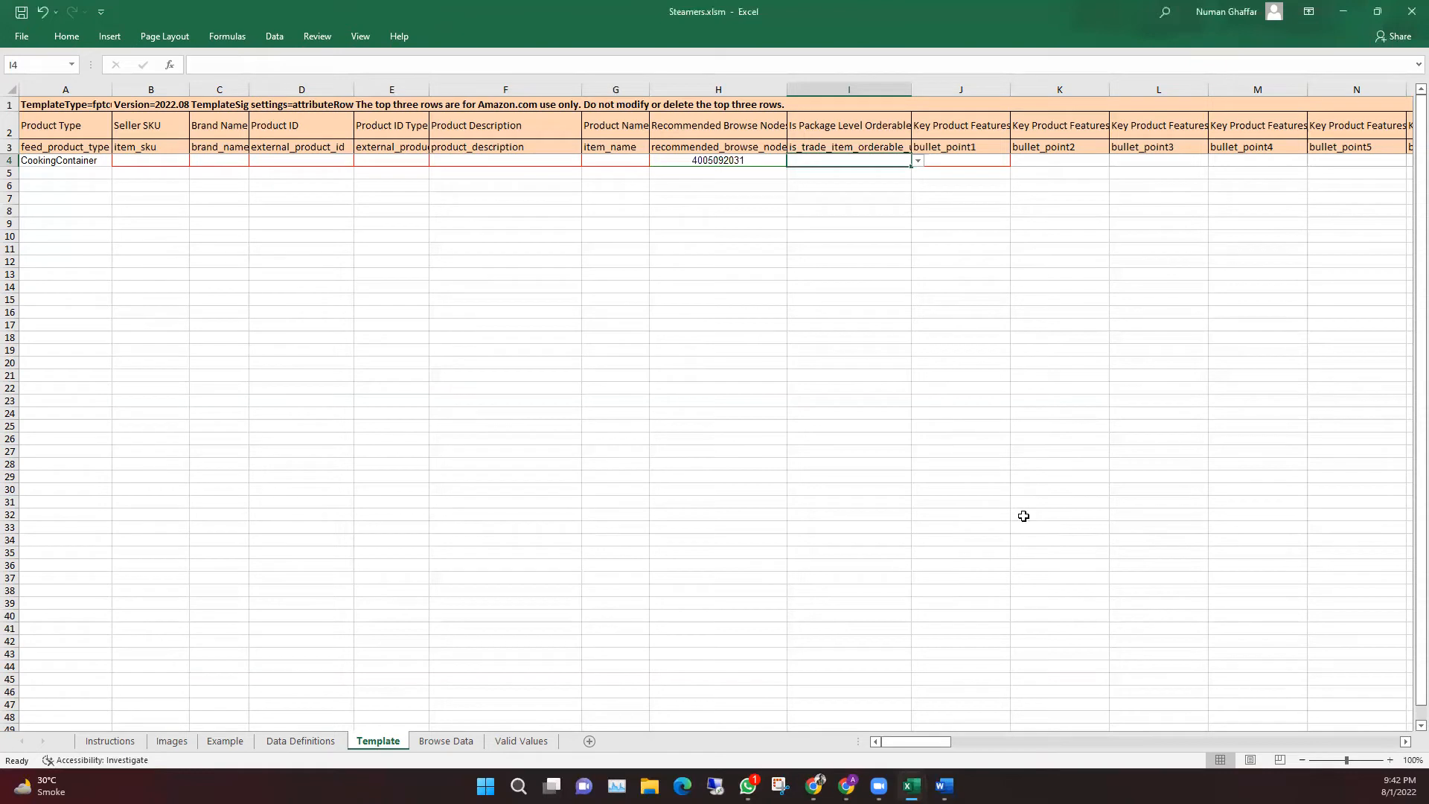
# Check the Is Package Level Orderable field and its choices for row 4 without picking one
pyautogui.click(97, 162)
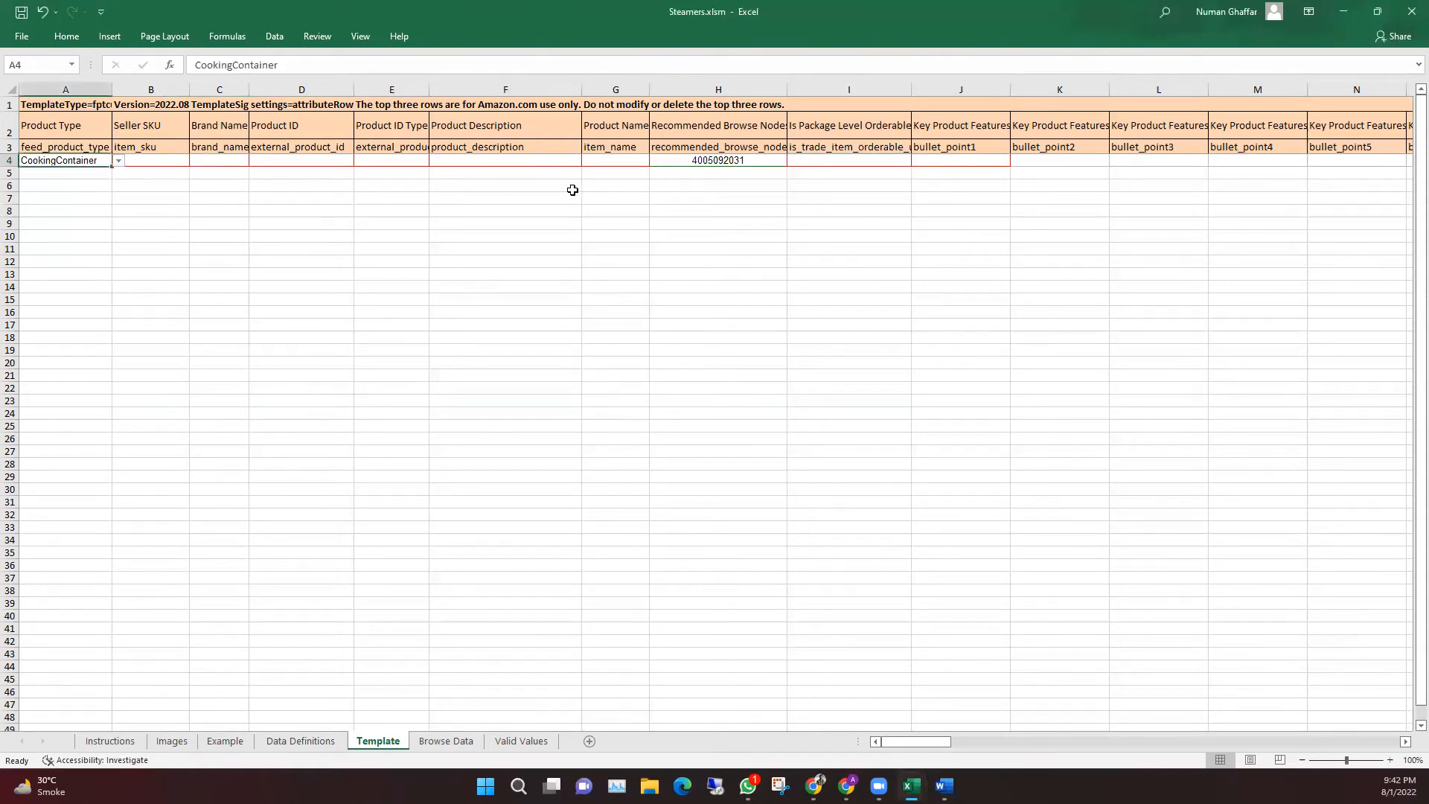
pyautogui.click(627, 171)
pyautogui.click(806, 164)
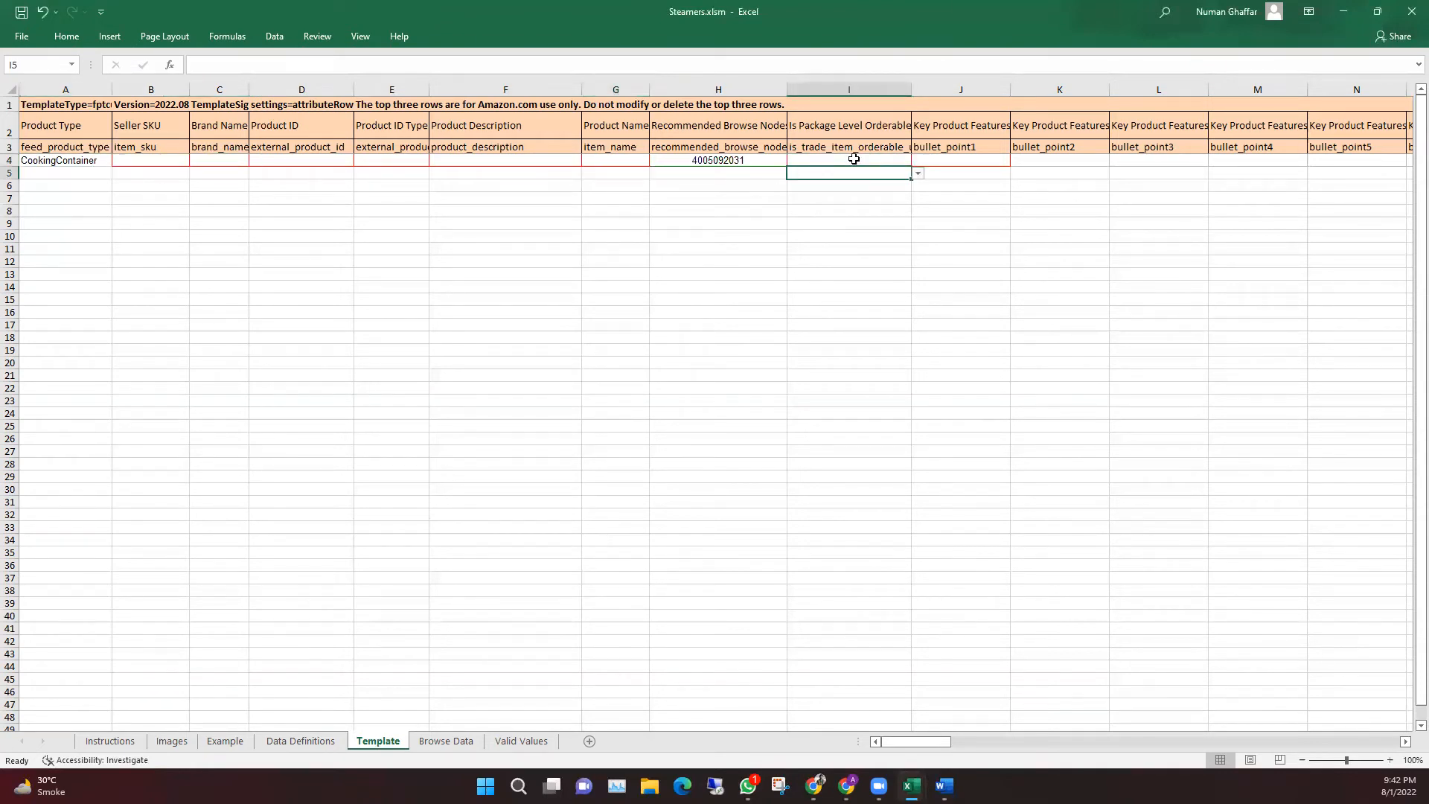
pyautogui.click(852, 236)
pyautogui.click(779, 162)
pyautogui.click(831, 149)
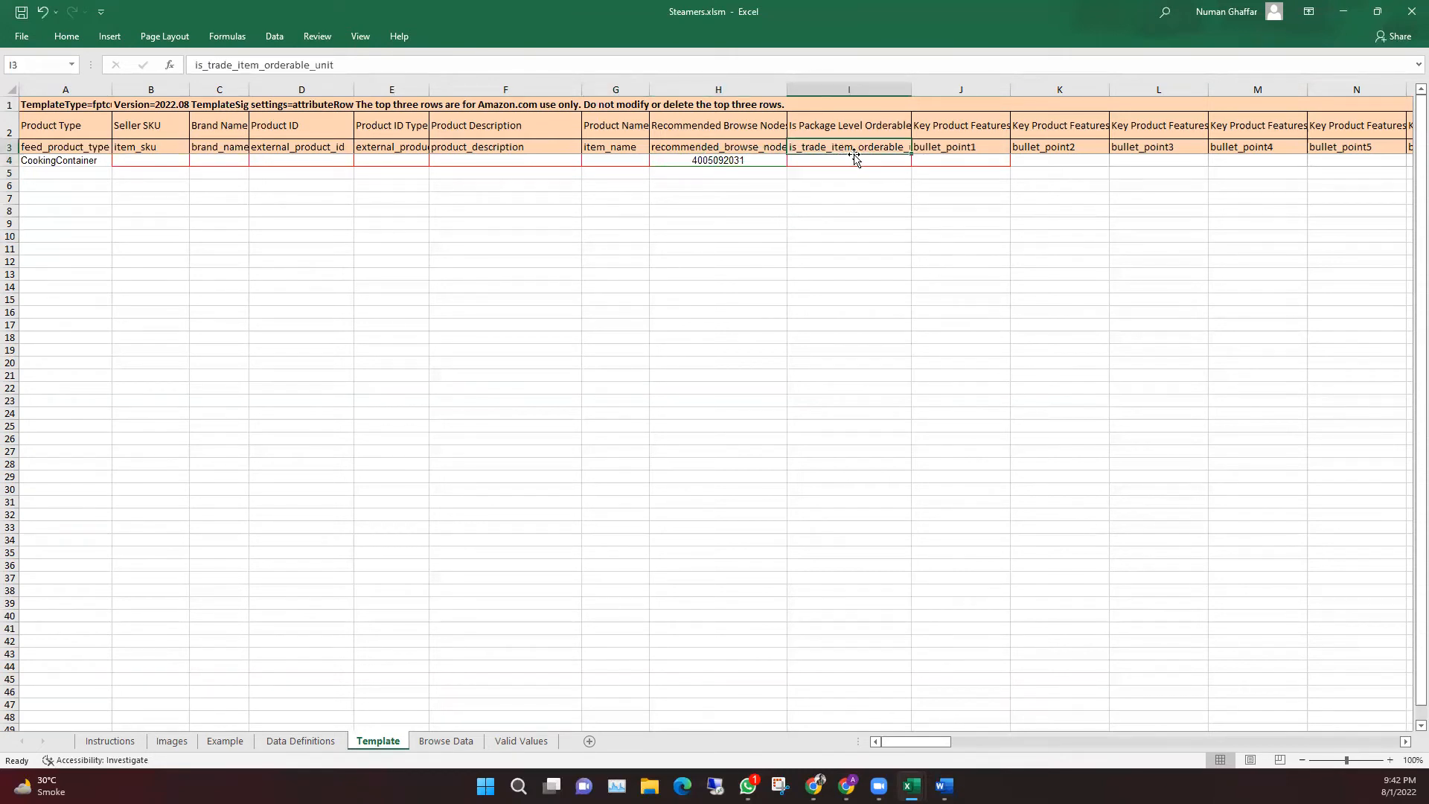
pyautogui.click(856, 163)
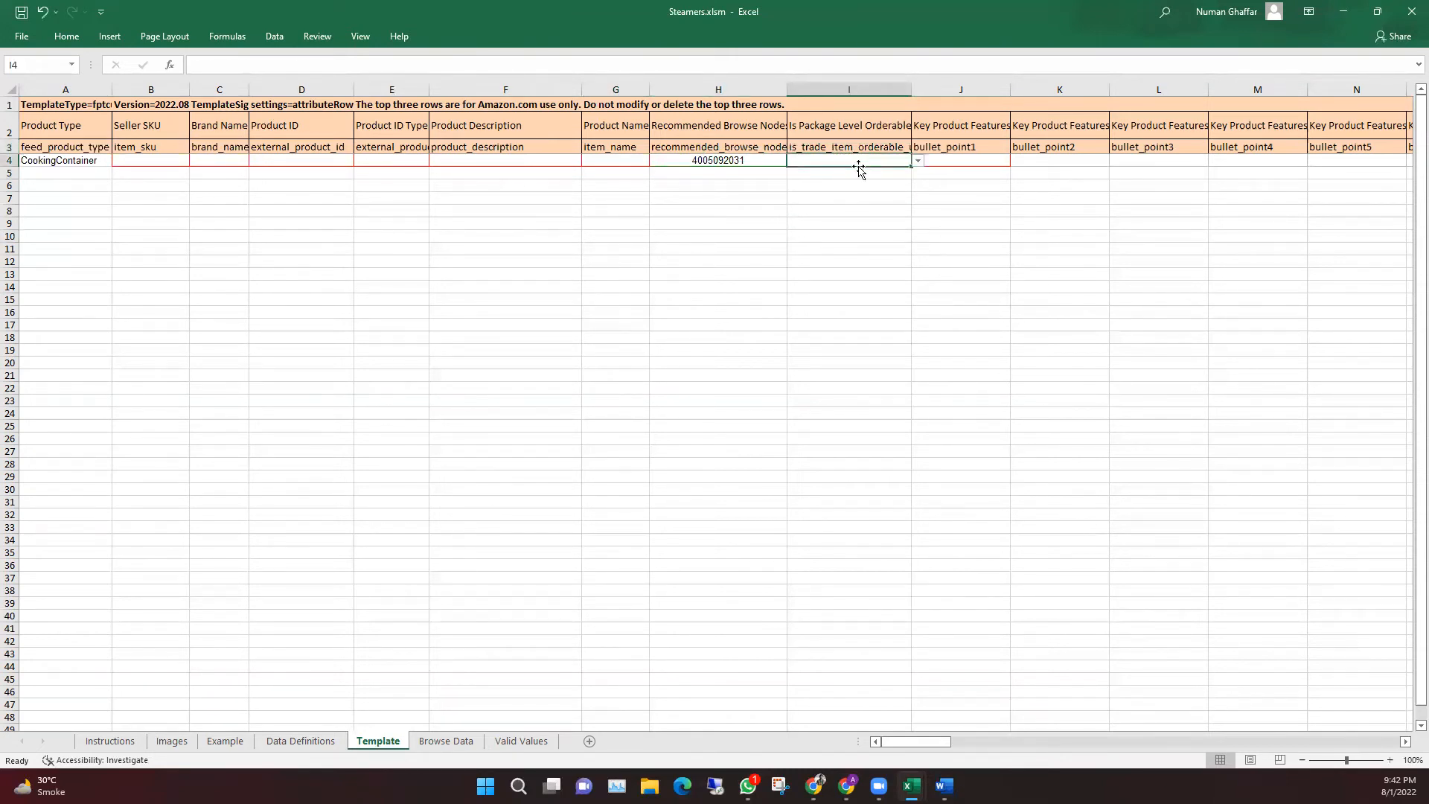
pyautogui.click(918, 161)
pyautogui.click(994, 165)
# Go through the row 4 fields from bullet_point1 to bullet_point10, Colour, Country/Region Of Origin and Main Image URL
pyautogui.click(980, 160)
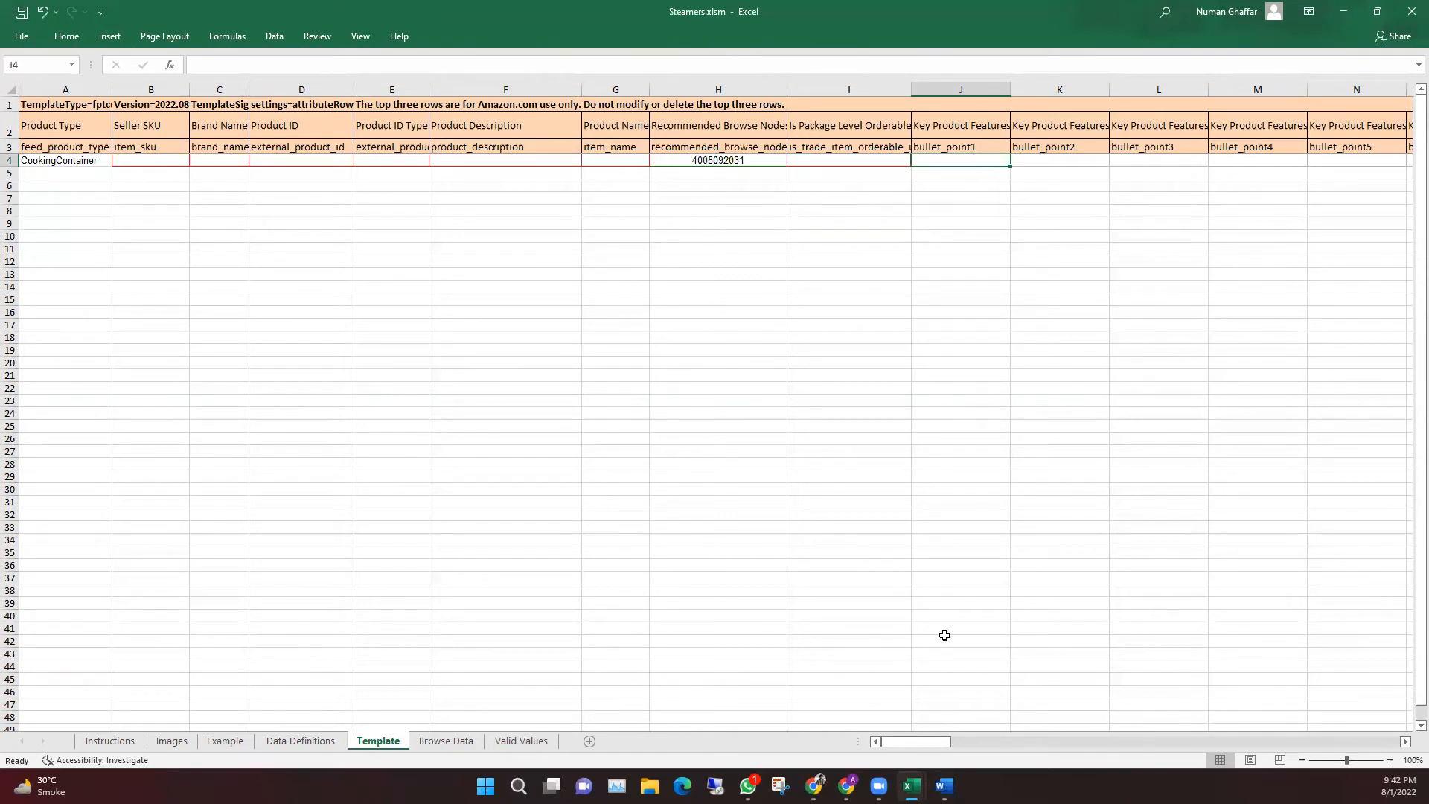
pyautogui.press('Right')
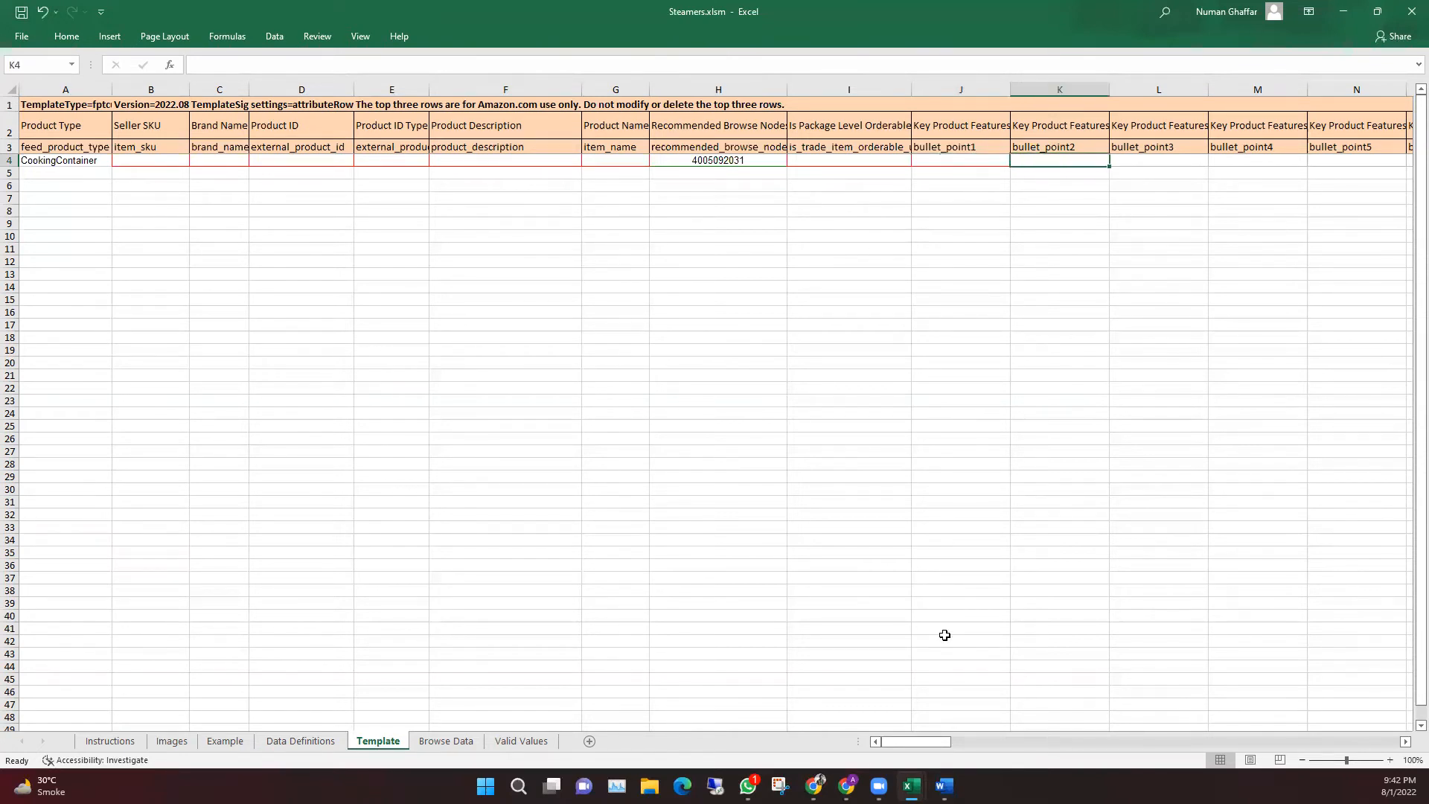
pyautogui.press('Right')
pyautogui.press('Right')
pyautogui.press('Right')
pyautogui.press('Right')
pyautogui.press('Right')
pyautogui.press('Right')
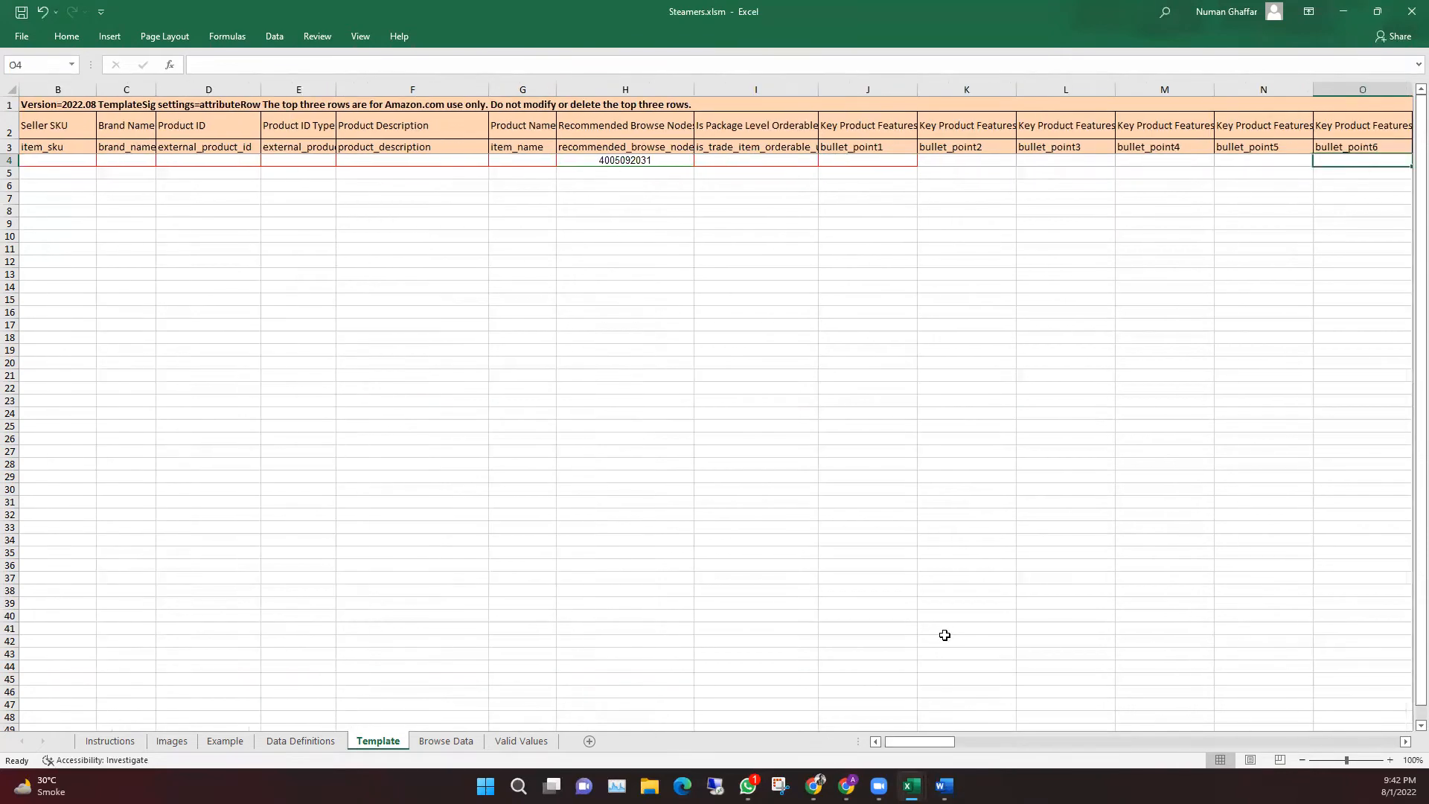
pyautogui.press('Right')
pyautogui.press('Right')
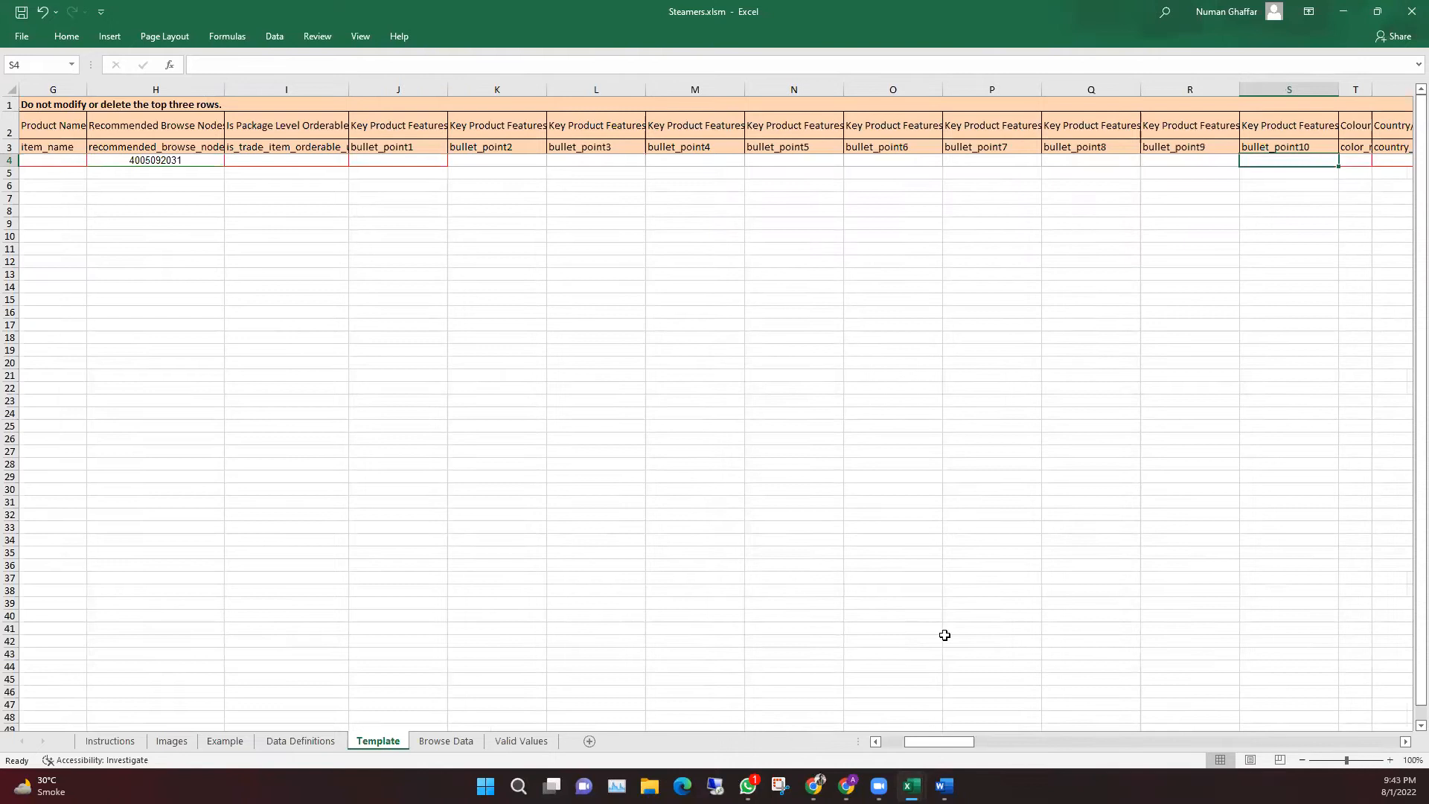
pyautogui.press('Right')
pyautogui.press('Right')
pyautogui.press('Right')
pyautogui.press('Right')
pyautogui.press('Right')
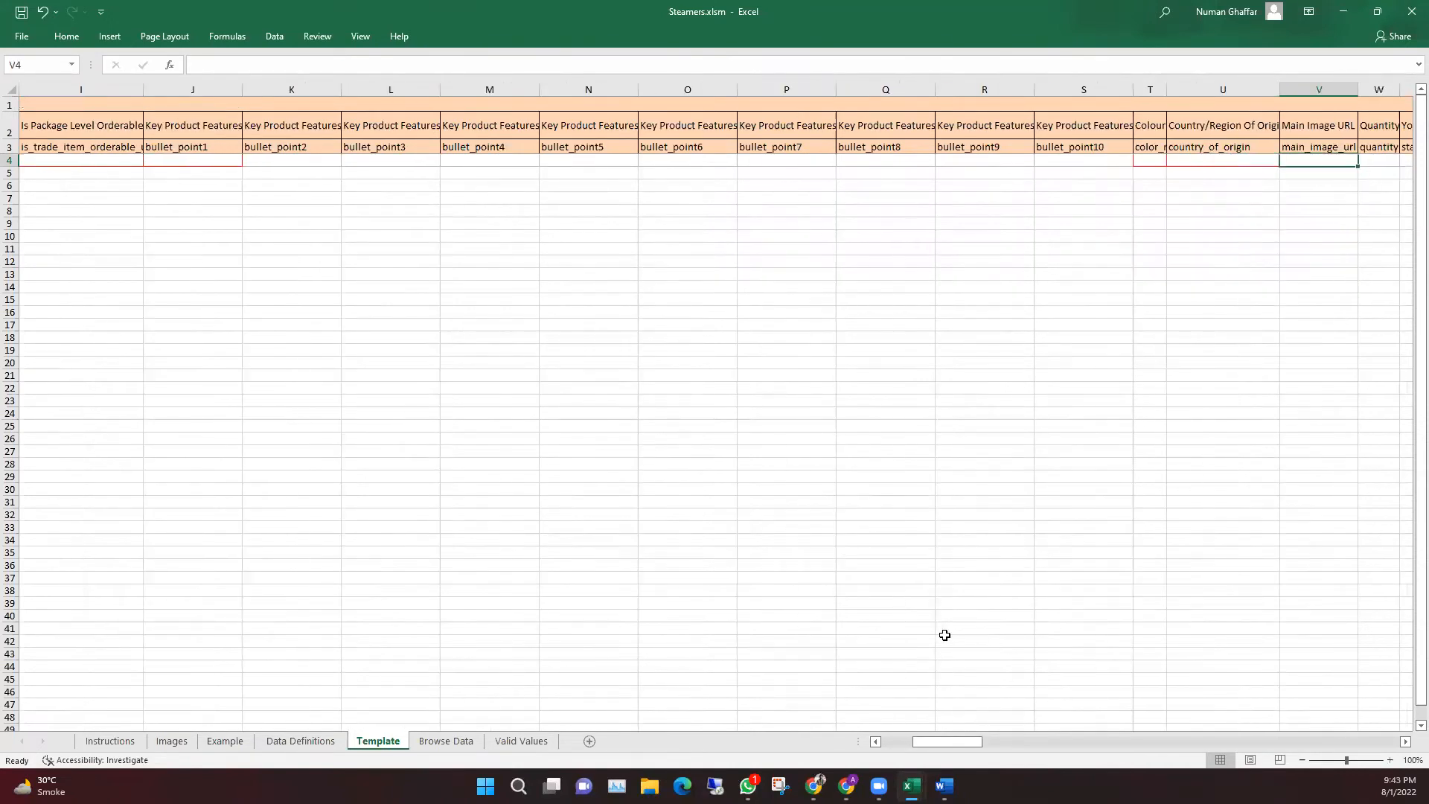
# Widen the Colour column to show the full color_name header and open its row 4 cell for editing
pyautogui.press('Right')
pyautogui.press('Right')
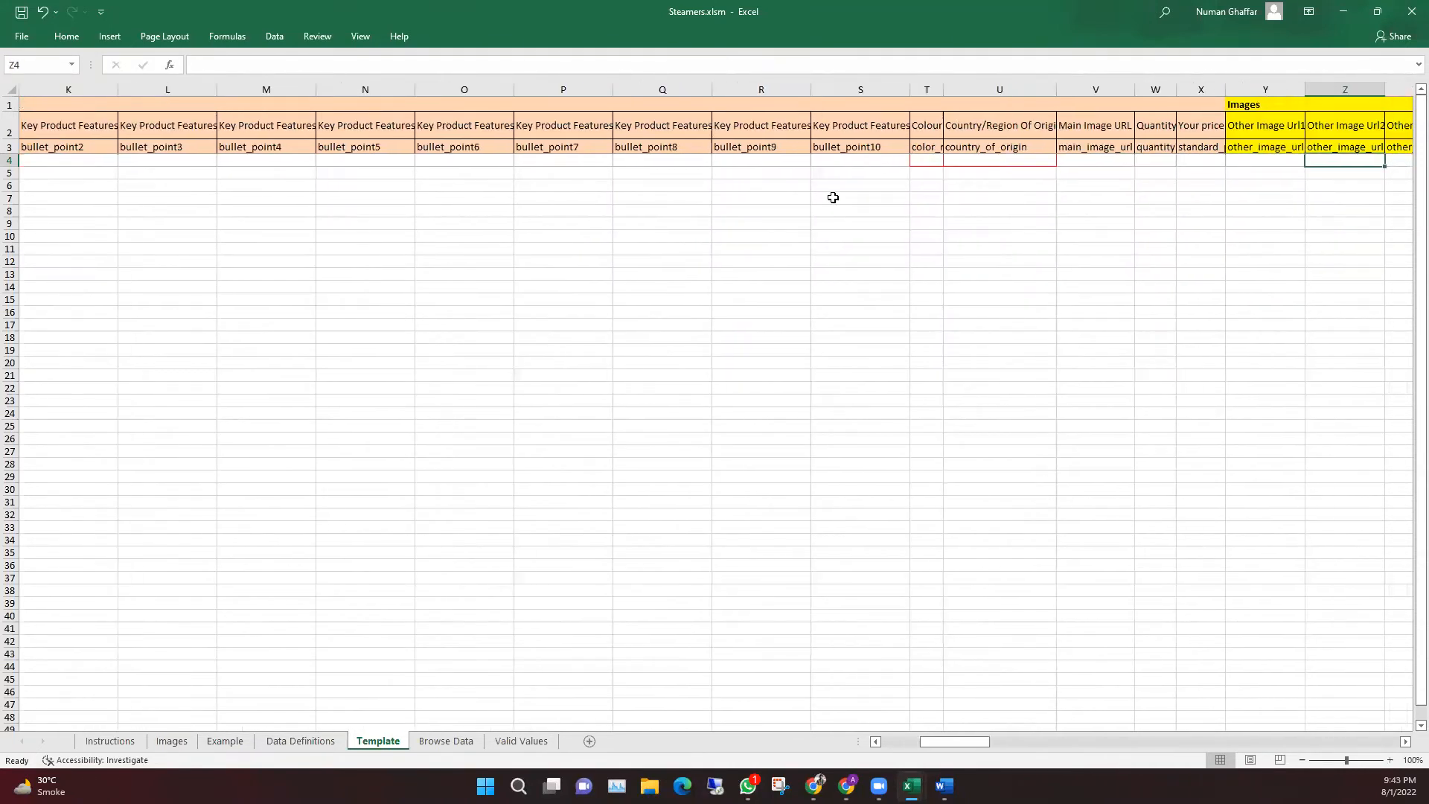
pyautogui.click(926, 160)
pyautogui.moveTo(943, 88); pyautogui.dragTo(972, 87)
pyautogui.doubleClick(960, 158)
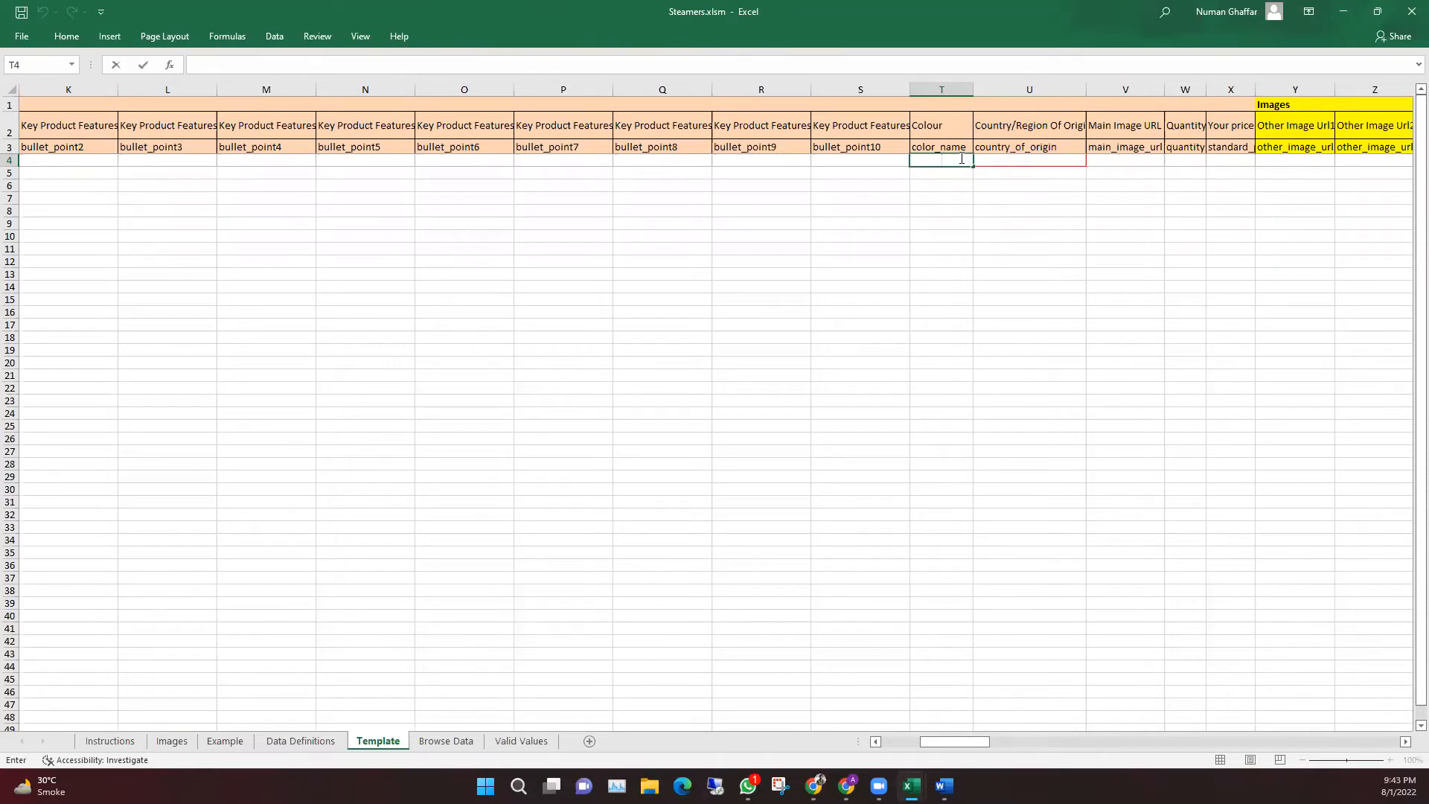
# Go through the row 4 fields Country/Region Of Origin, Main Image URL, Quantity and Your price
pyautogui.click(1051, 161)
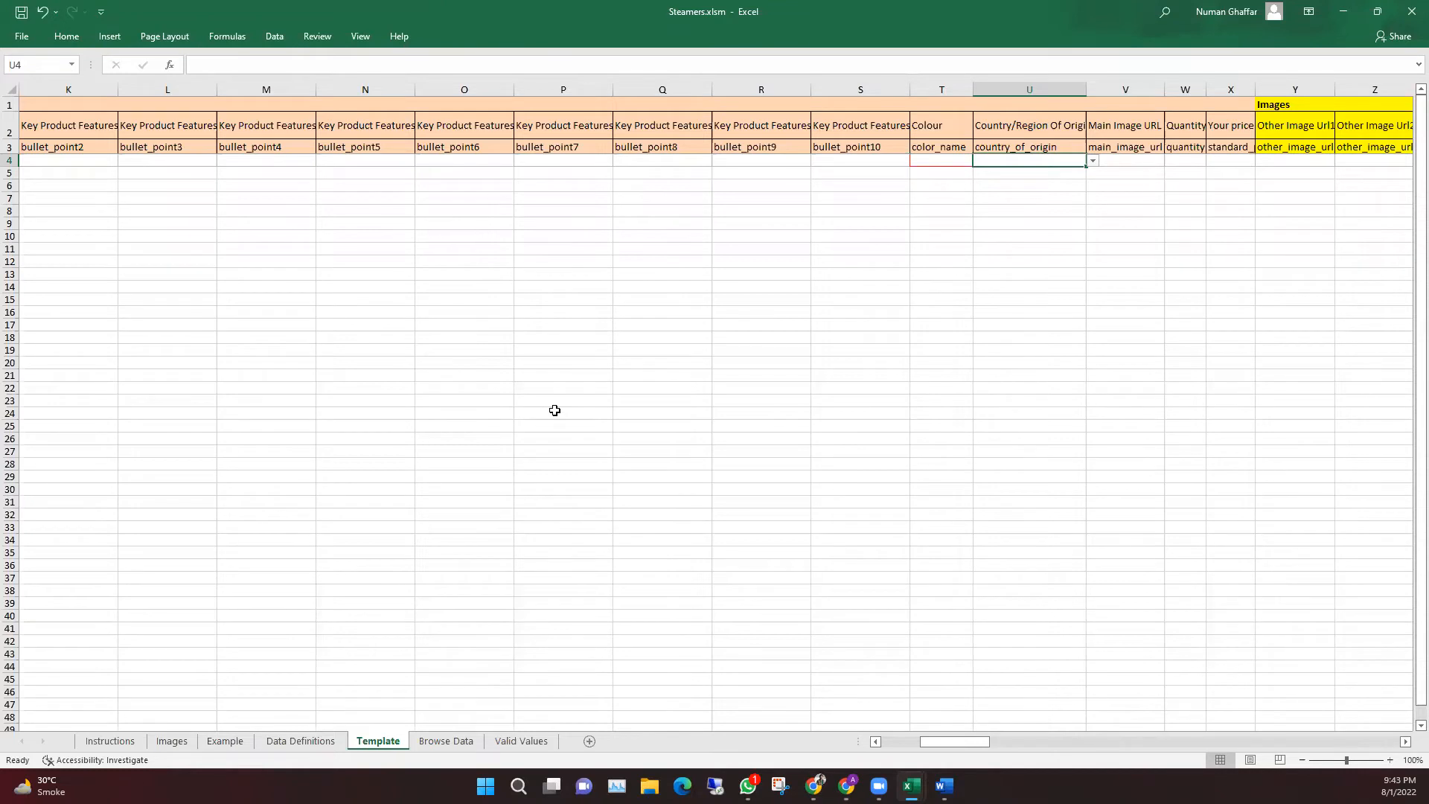
pyautogui.press('Tab')
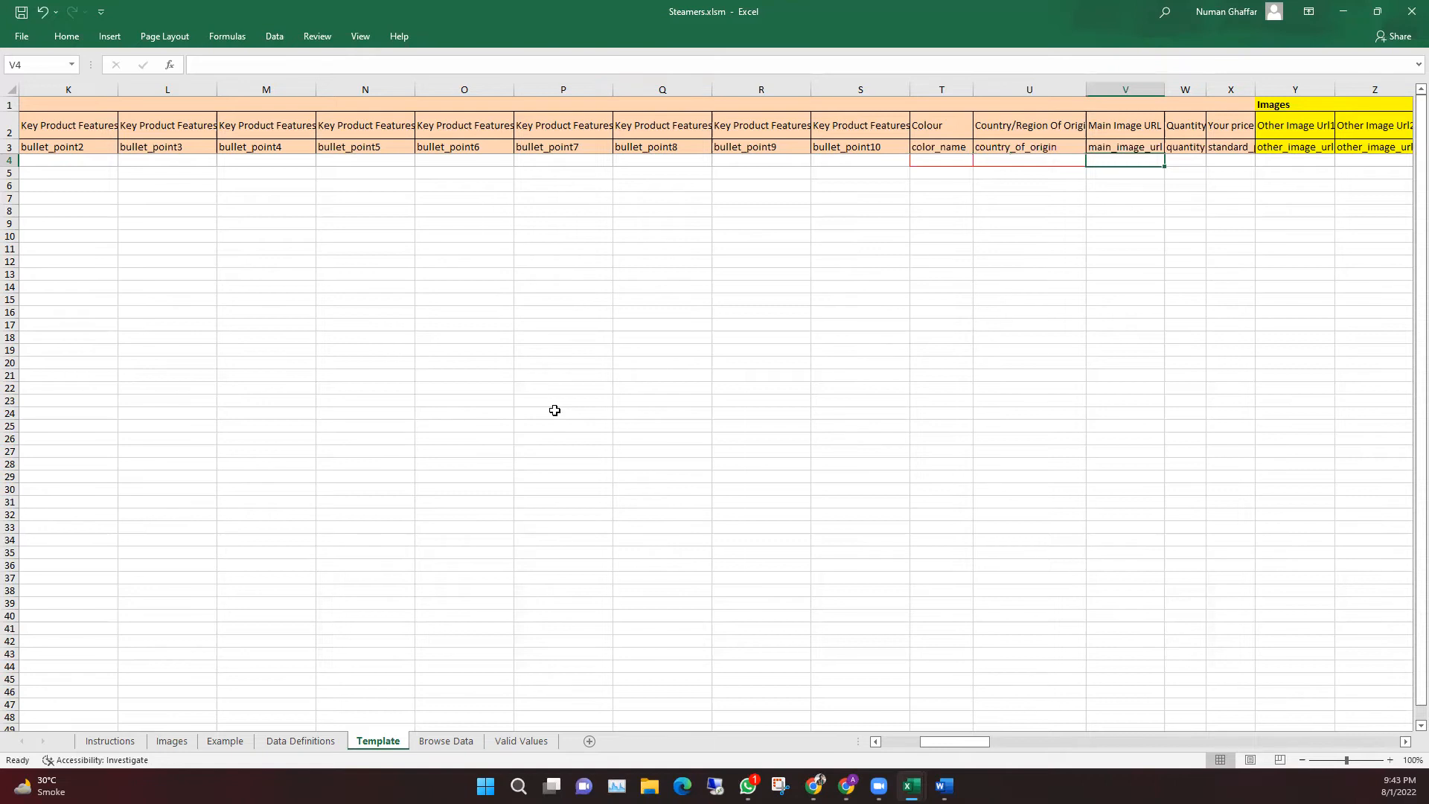
pyautogui.press('Tab')
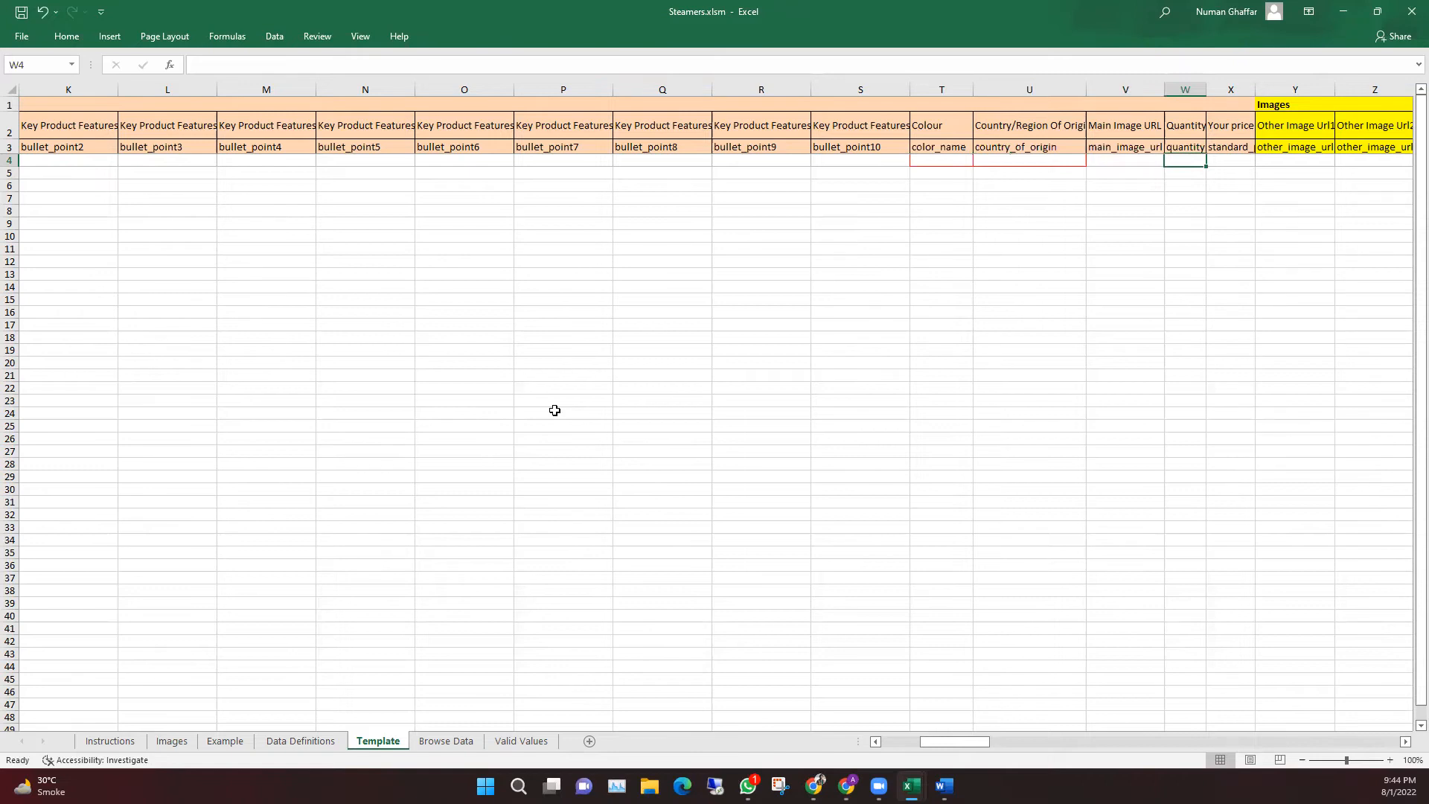
pyautogui.press('Right')
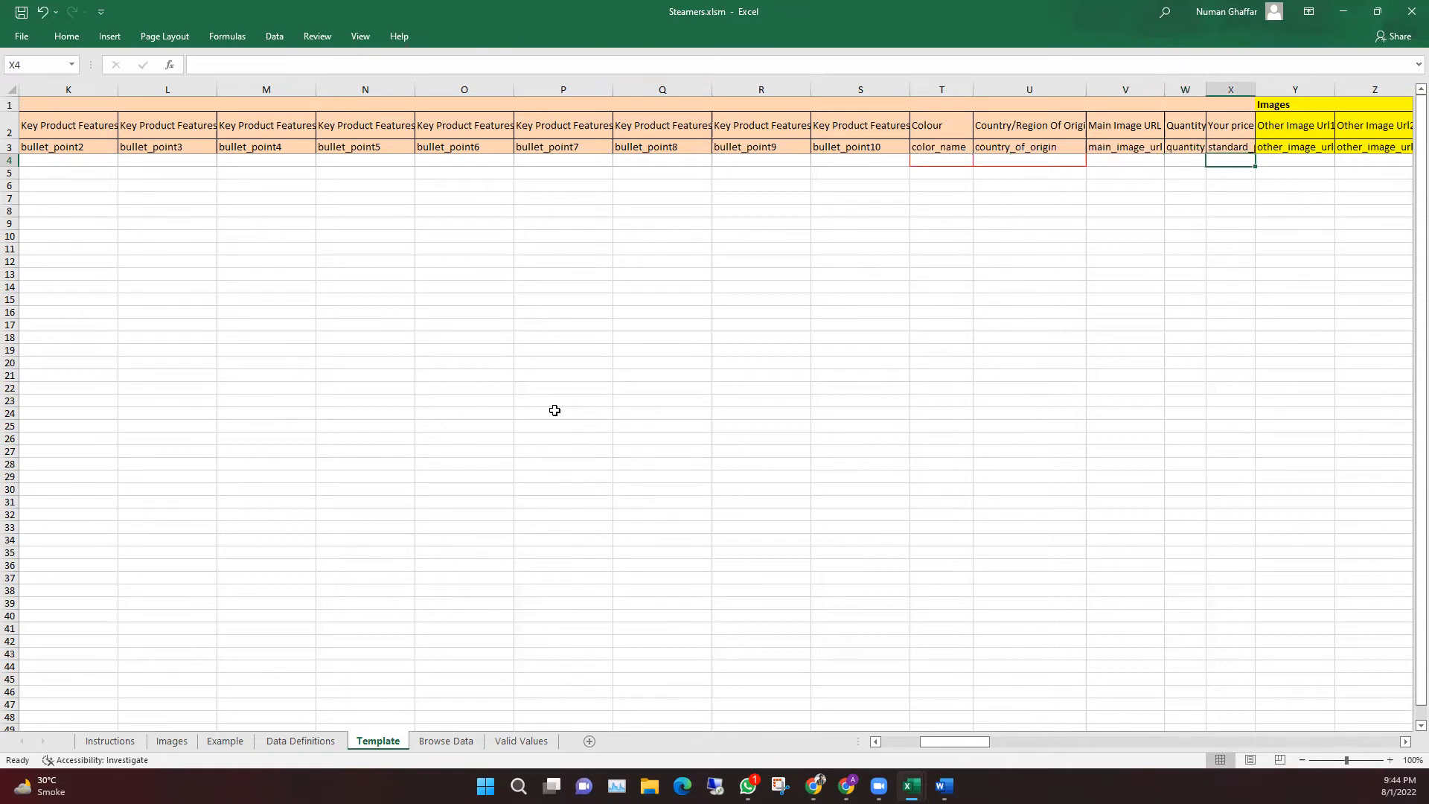
# Go through the Images group's row 4 fields from Other Image Url1 to Swatch Image URL
pyautogui.press('Right')
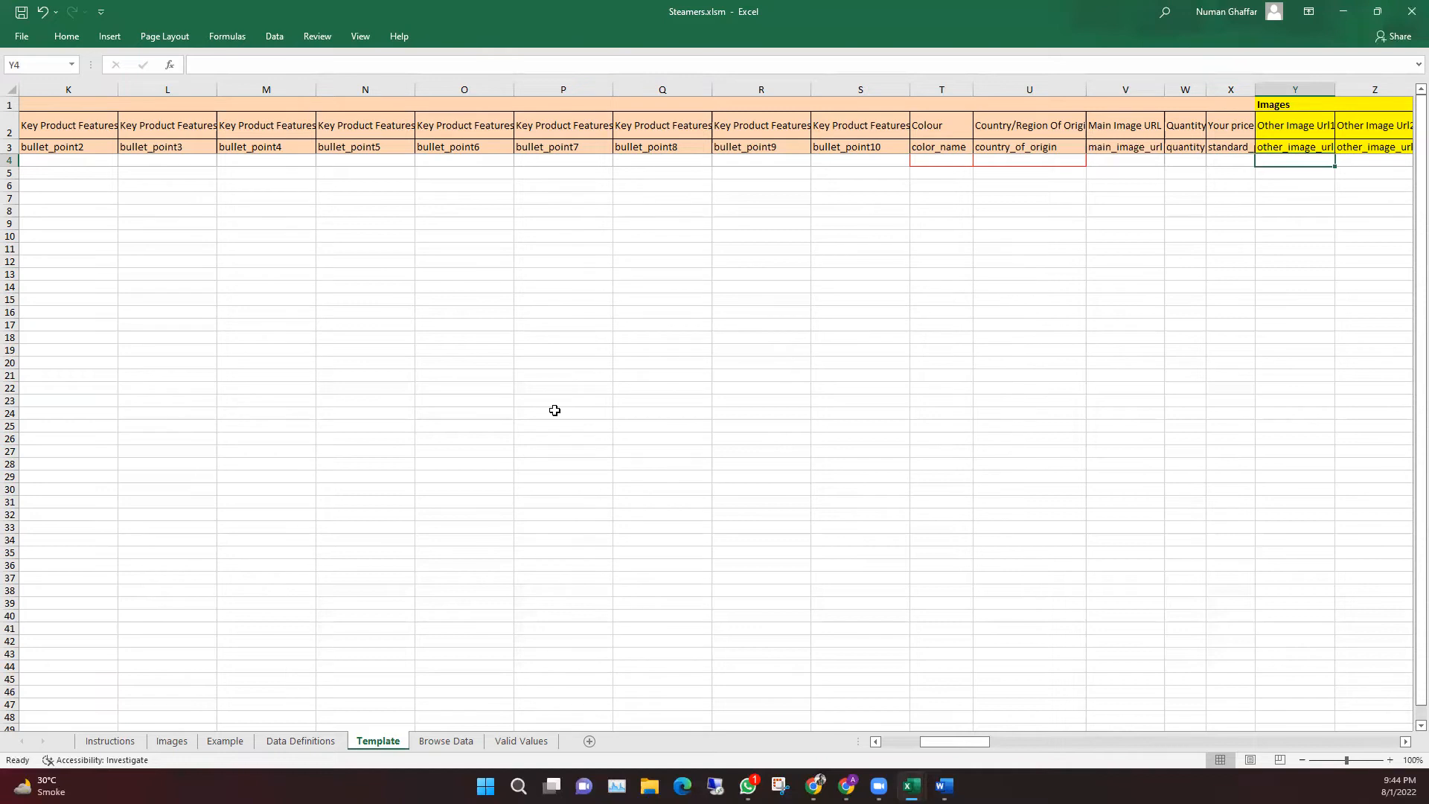
pyautogui.press('Right')
pyautogui.press('Right')
pyautogui.press('Right')
pyautogui.press('Right')
pyautogui.press('Right')
pyautogui.press('Right')
pyautogui.press('Right')
pyautogui.press('Right')
pyautogui.press('Right')
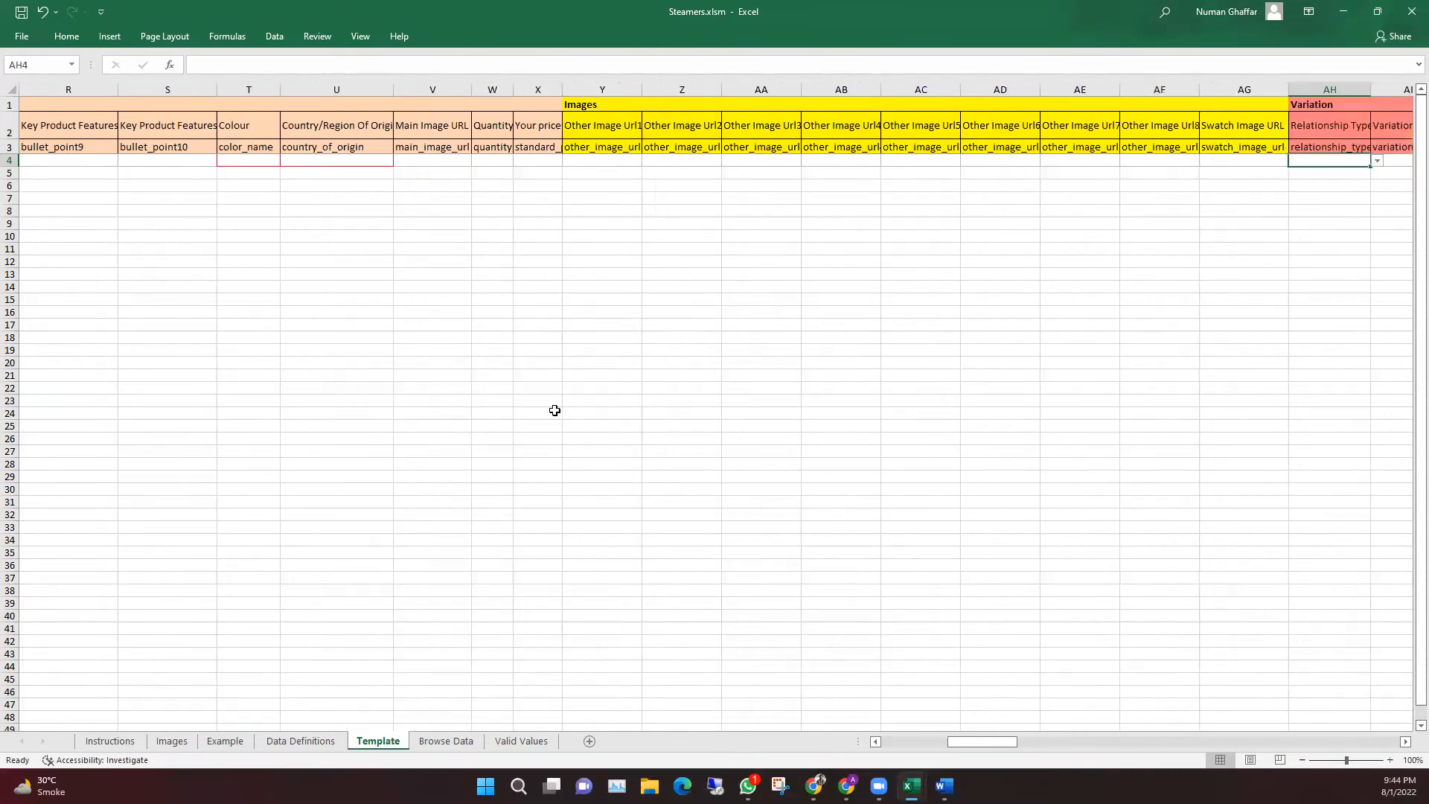
pyautogui.press('Left')
# Look over the Variation group's first fields and check the Relationship Type choices for row 4 without picking one
pyautogui.press('Right')
pyautogui.press('Right')
pyautogui.press('Right')
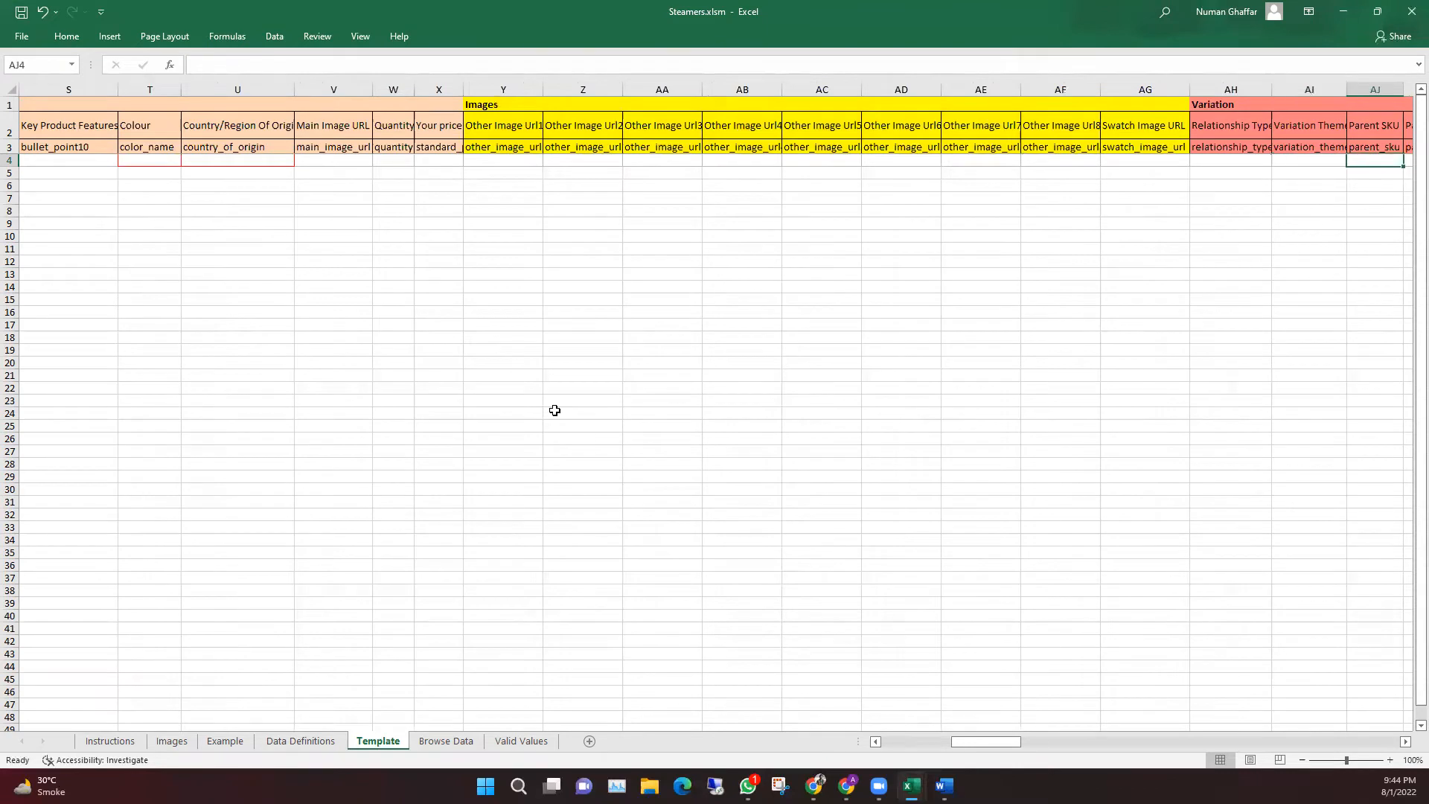
pyautogui.press('Left')
pyautogui.press('Left')
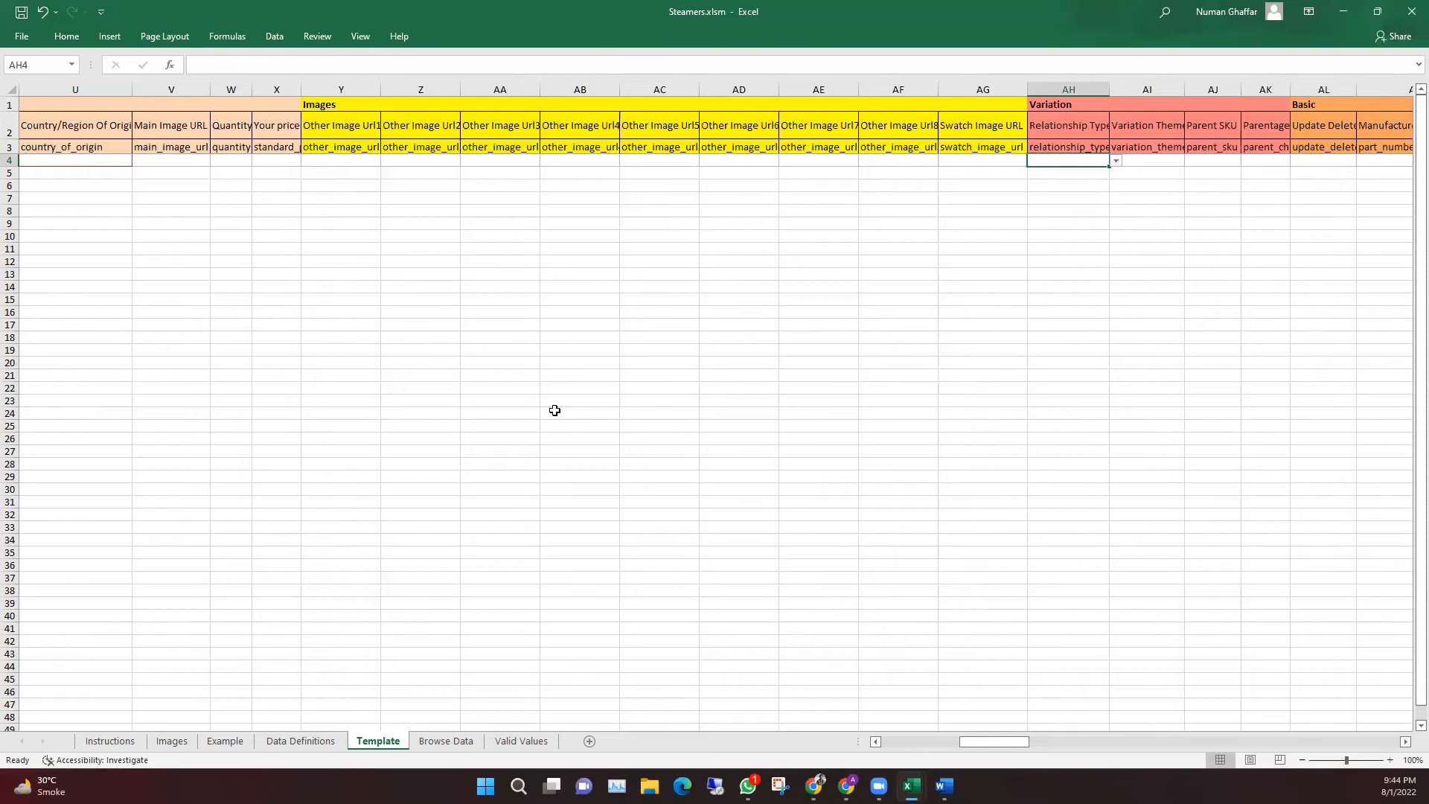
pyautogui.press('Tab')
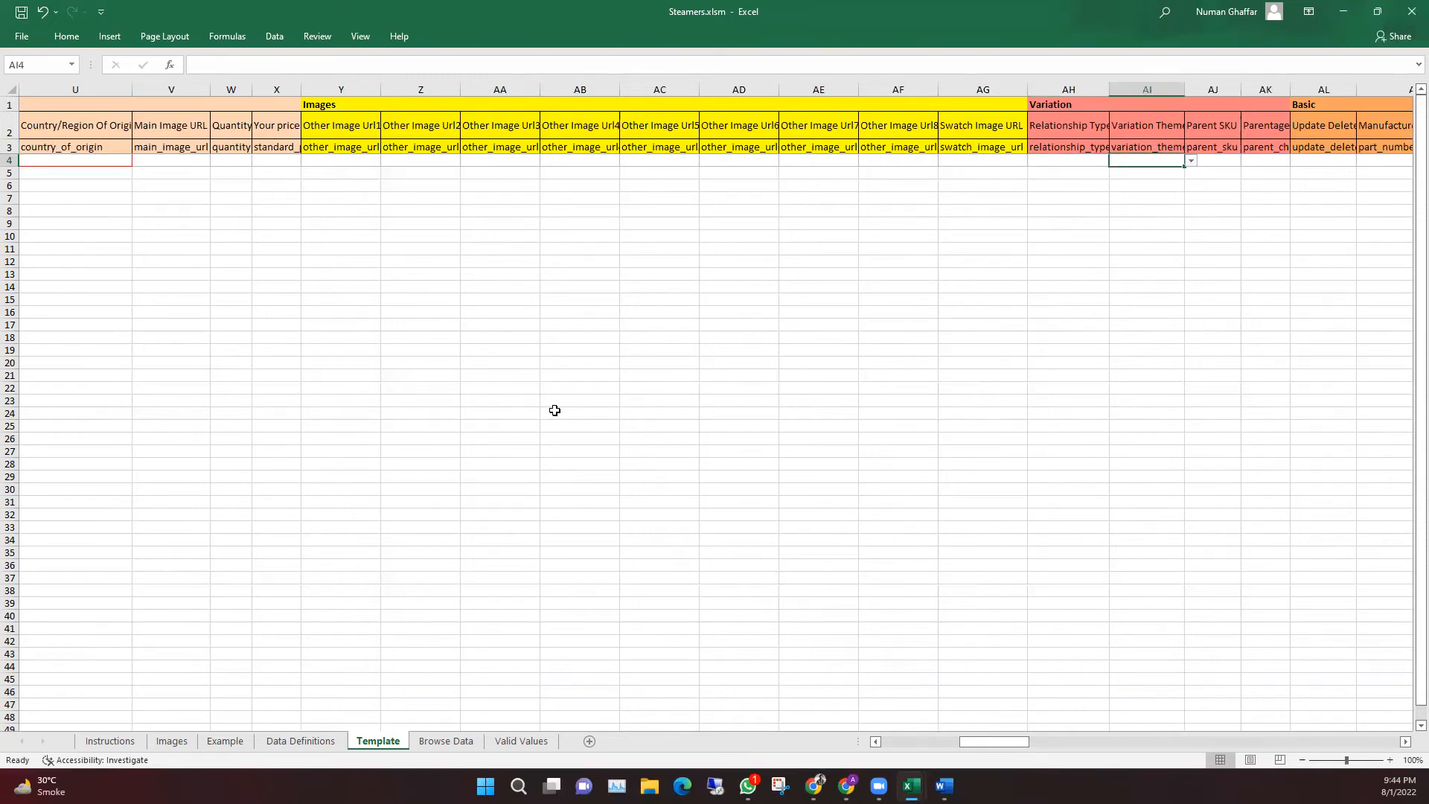
pyautogui.press('Left')
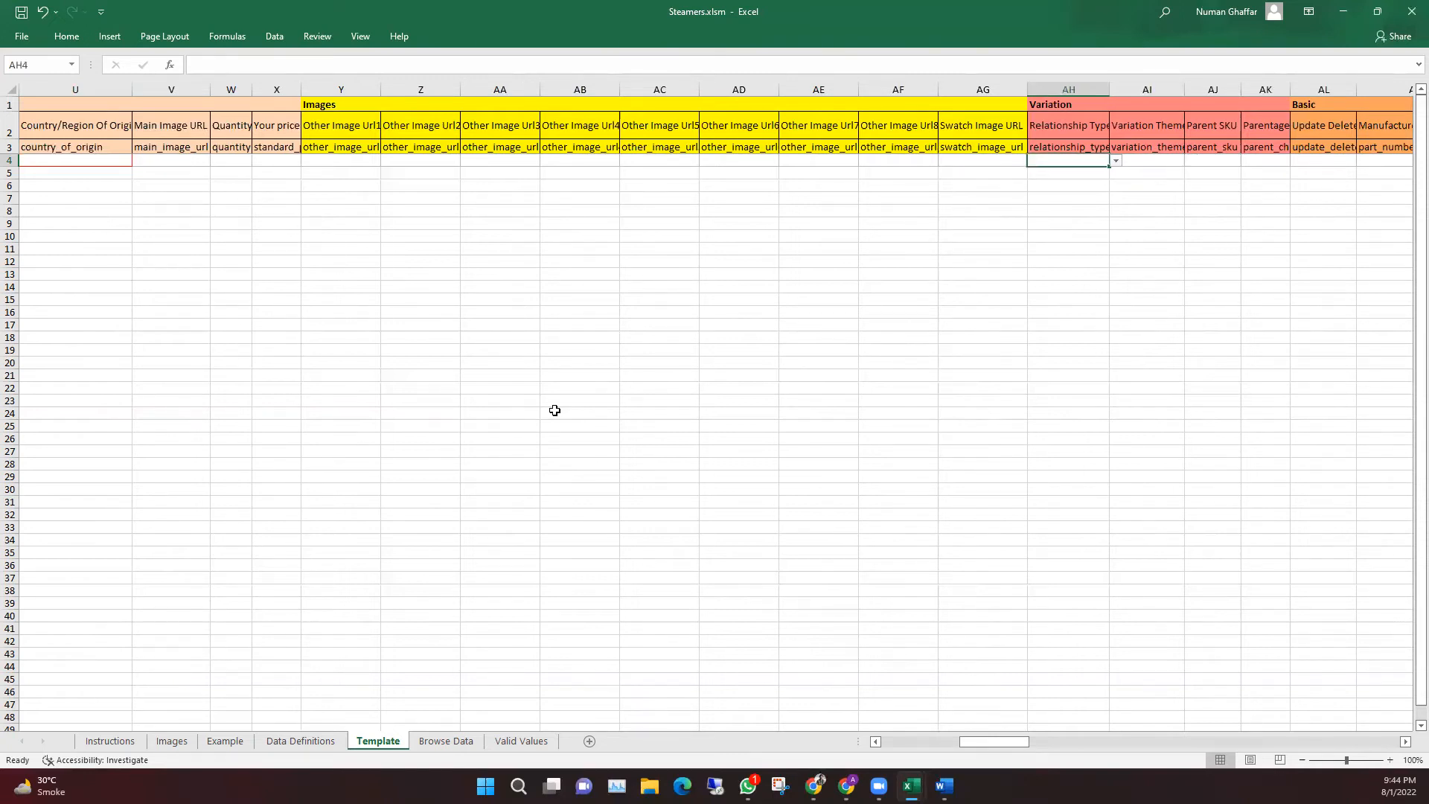
pyautogui.click(1117, 161)
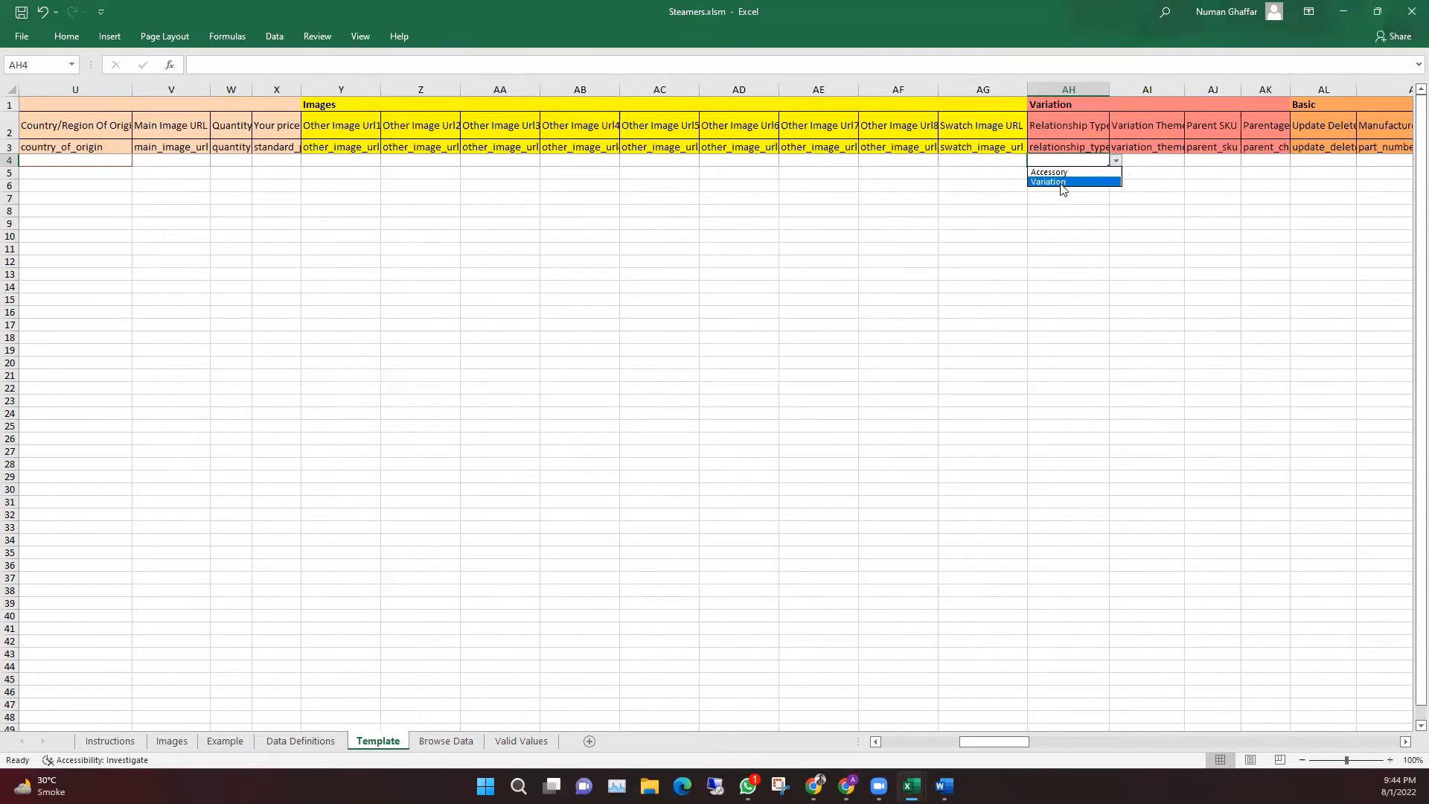
pyautogui.click(1096, 233)
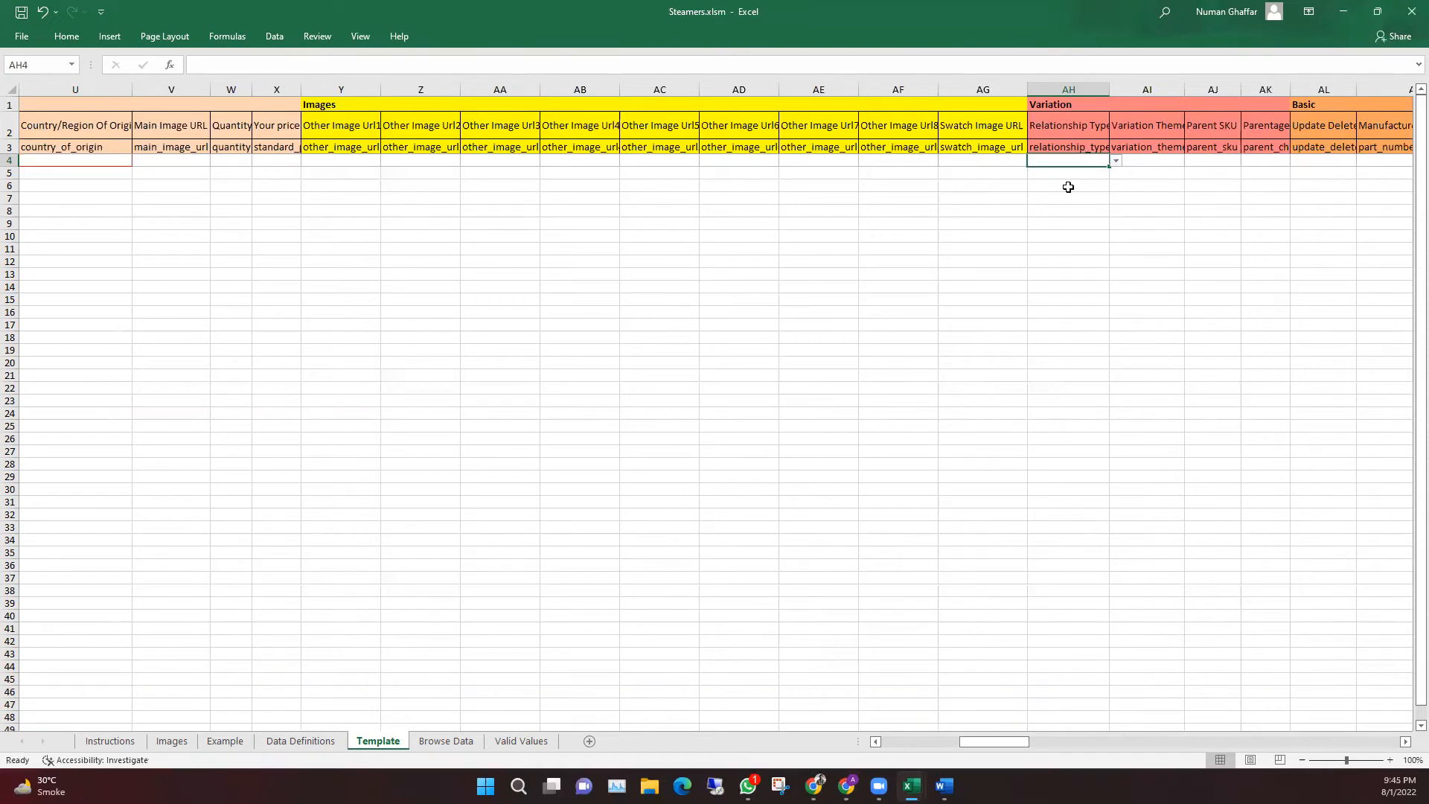
# Check the Variation Theme choices for row 4 without picking one
pyautogui.click(1127, 164)
pyautogui.click(1085, 163)
pyautogui.click(1113, 181)
pyautogui.click(1083, 166)
pyautogui.click(1117, 158)
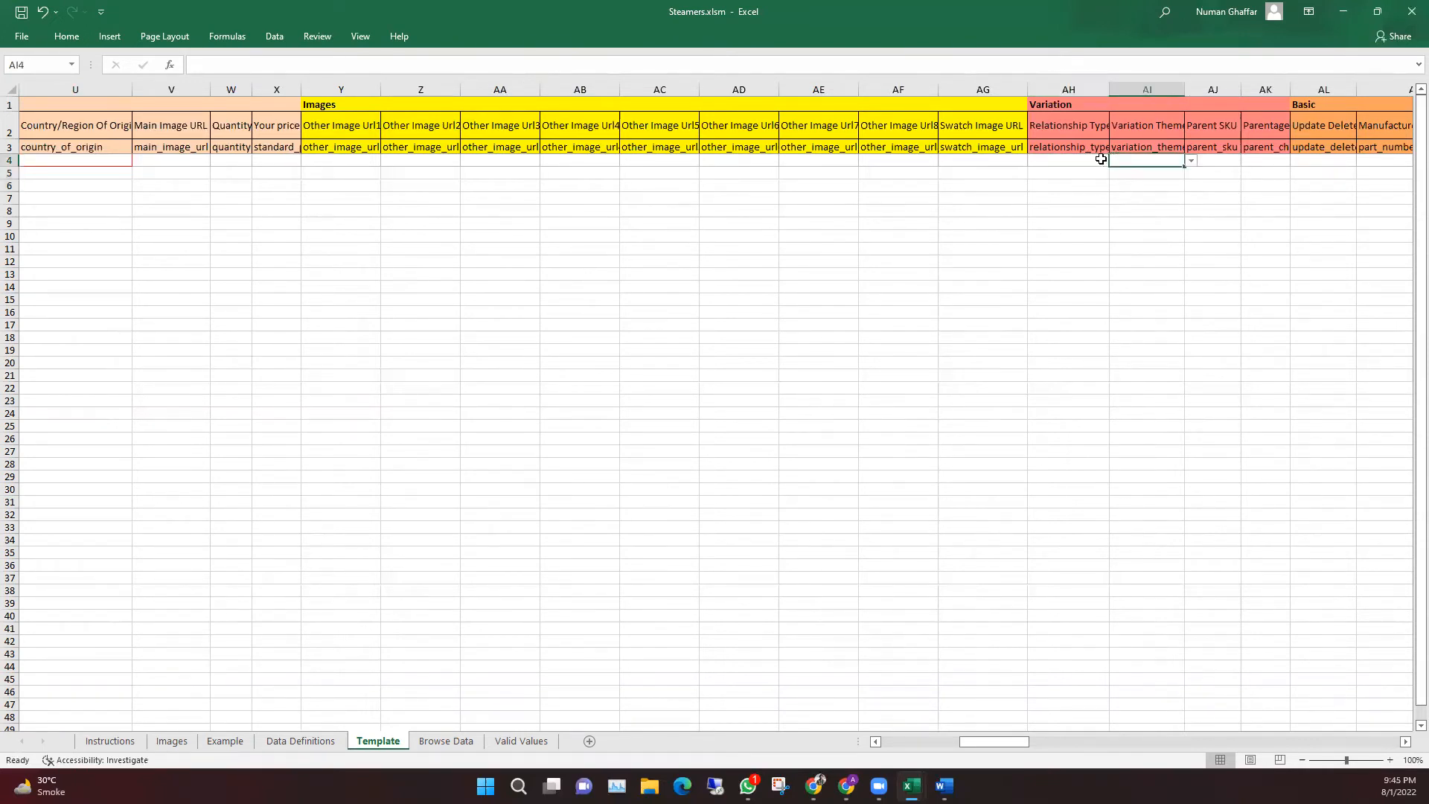
pyautogui.click(1192, 161)
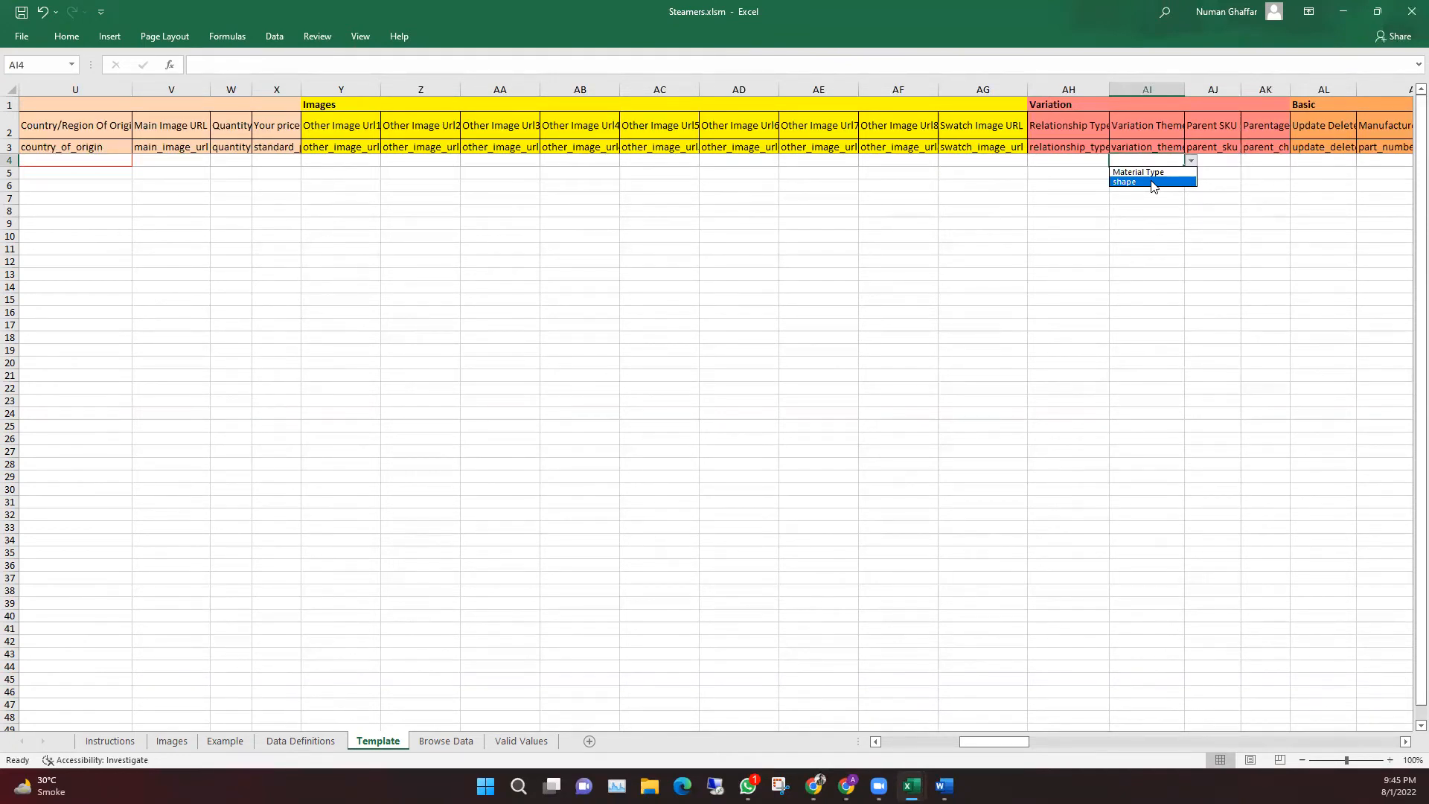
pyautogui.click(1191, 160)
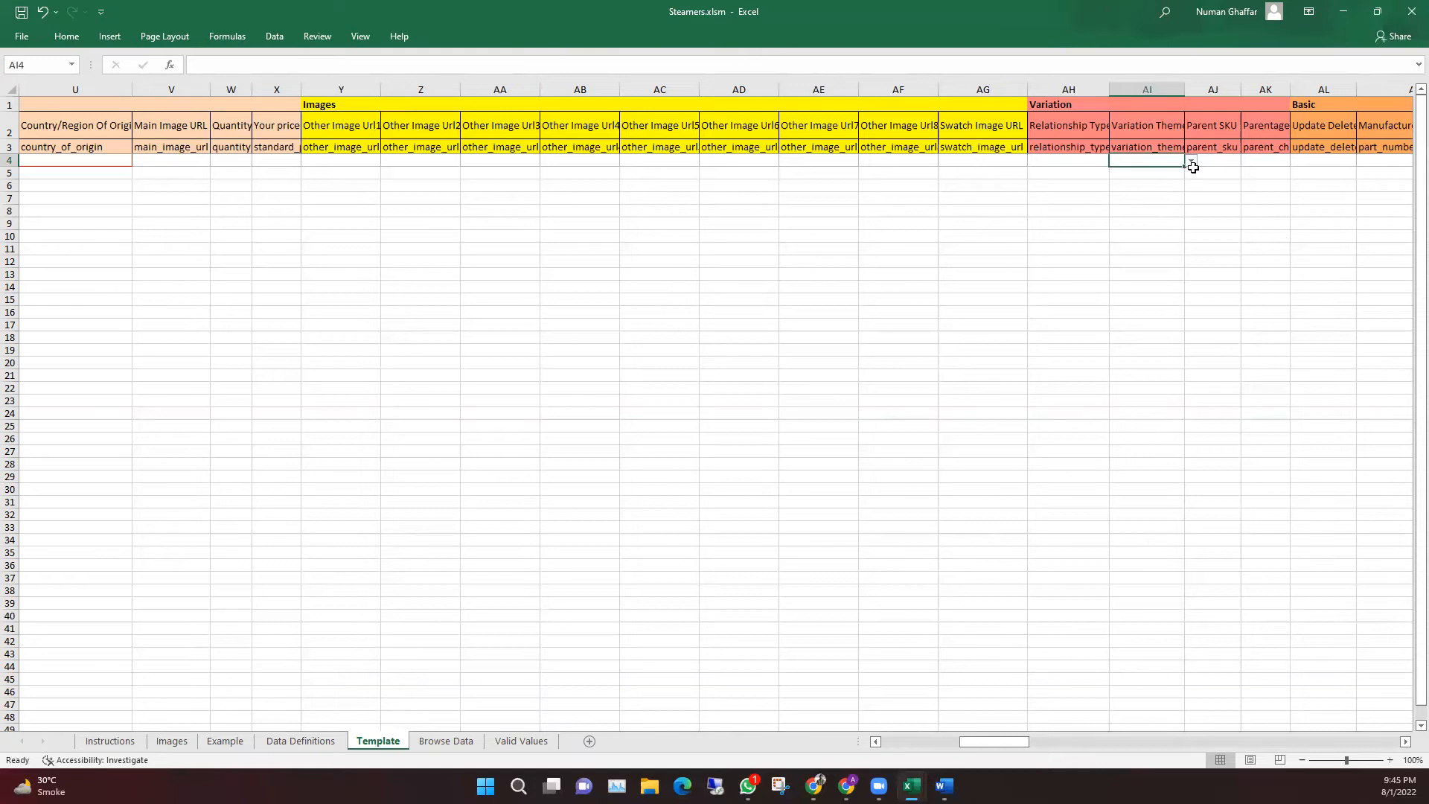
# Review the Parent SKU field and the Parentage choices for row 4, comparing them with Relationship Type, without picking a value
pyautogui.click(1232, 159)
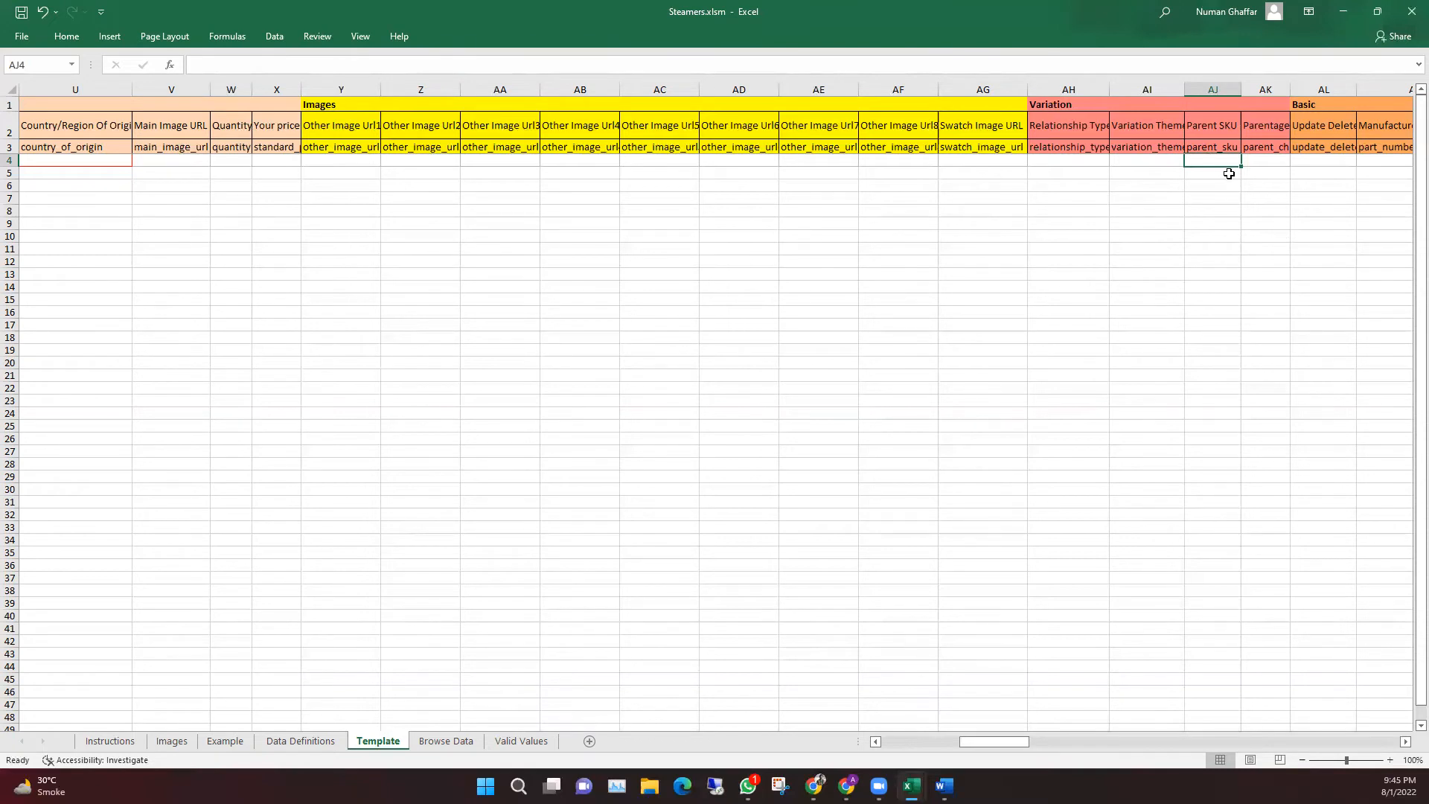
pyautogui.press('Tab')
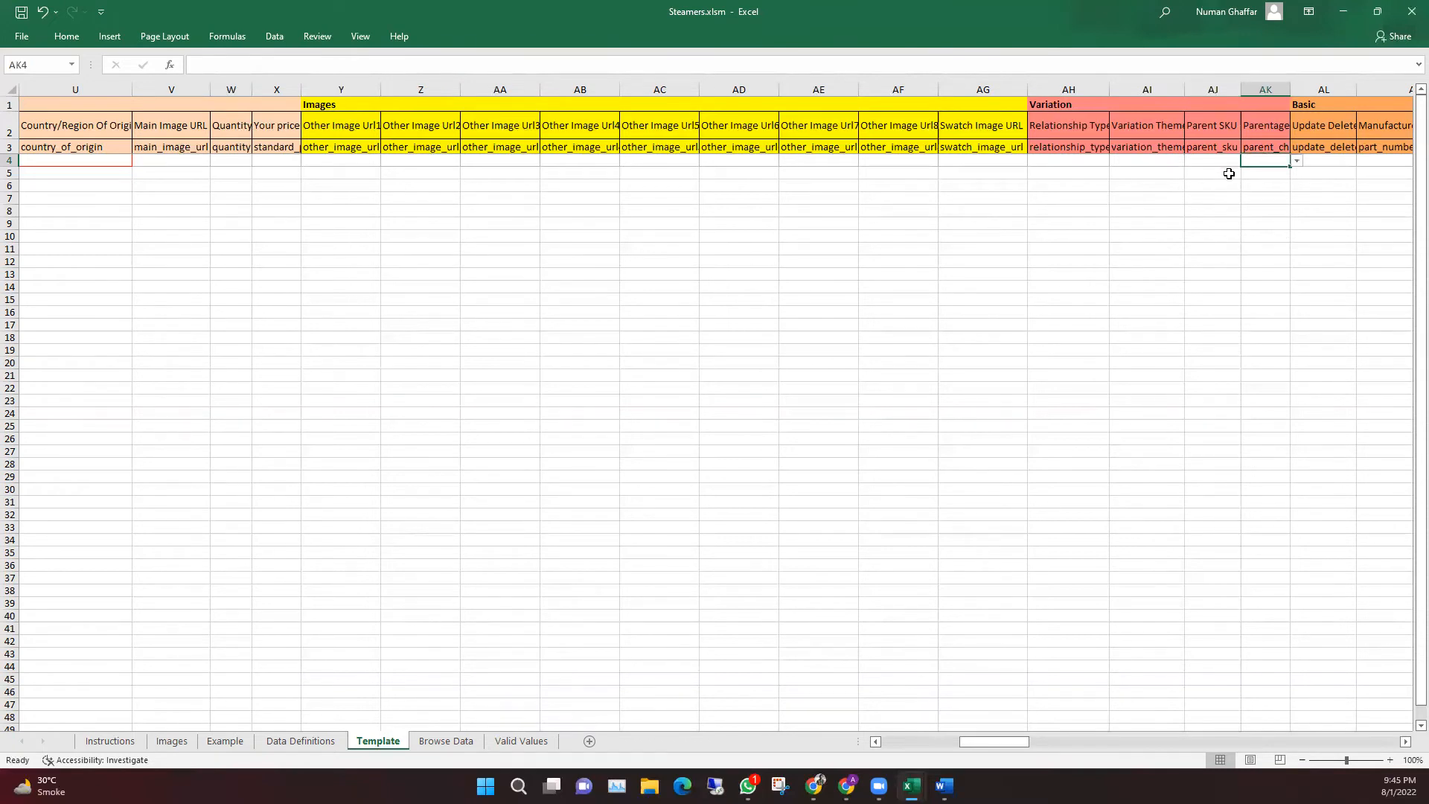
pyautogui.click(1295, 163)
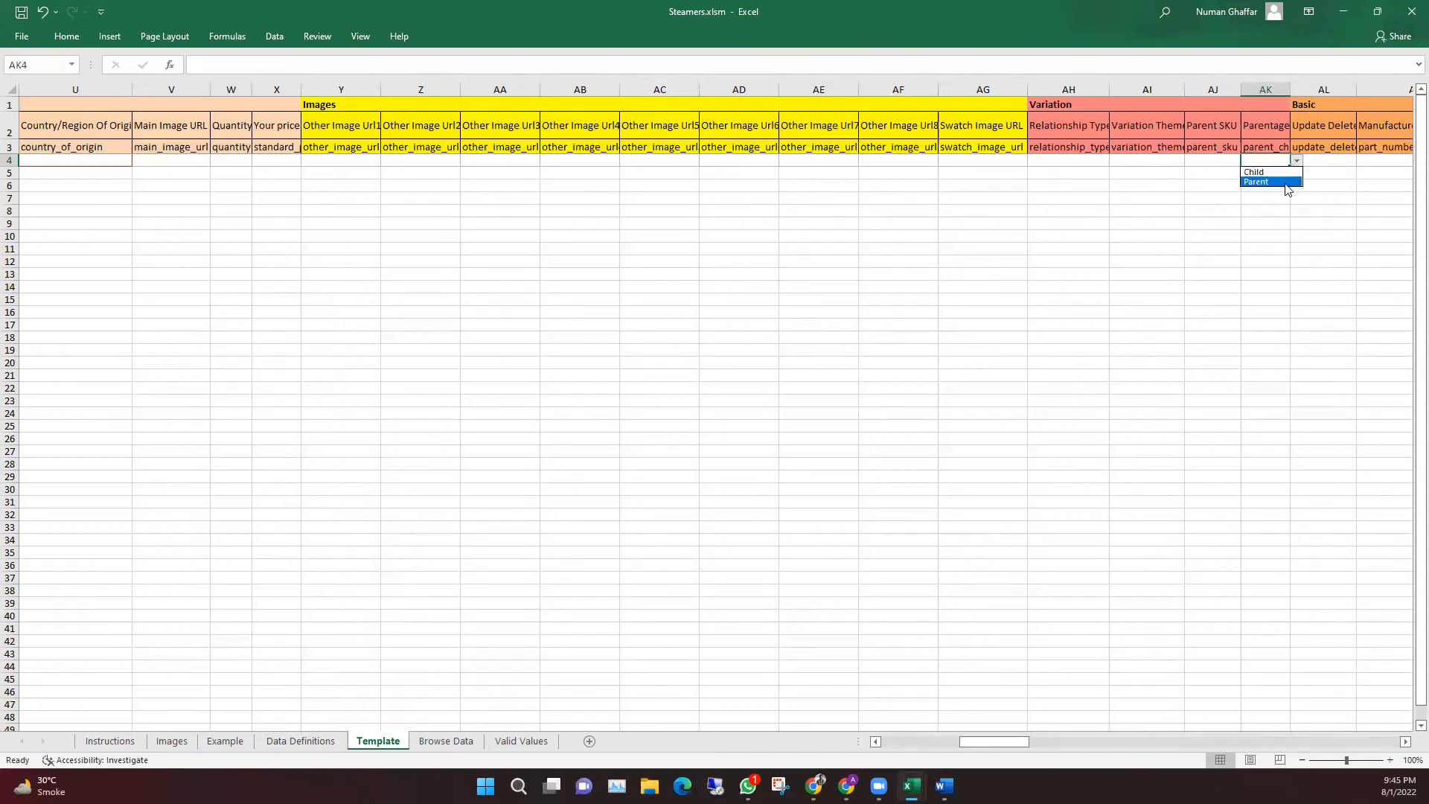
pyautogui.click(1273, 139)
pyautogui.click(1273, 142)
pyautogui.click(1271, 160)
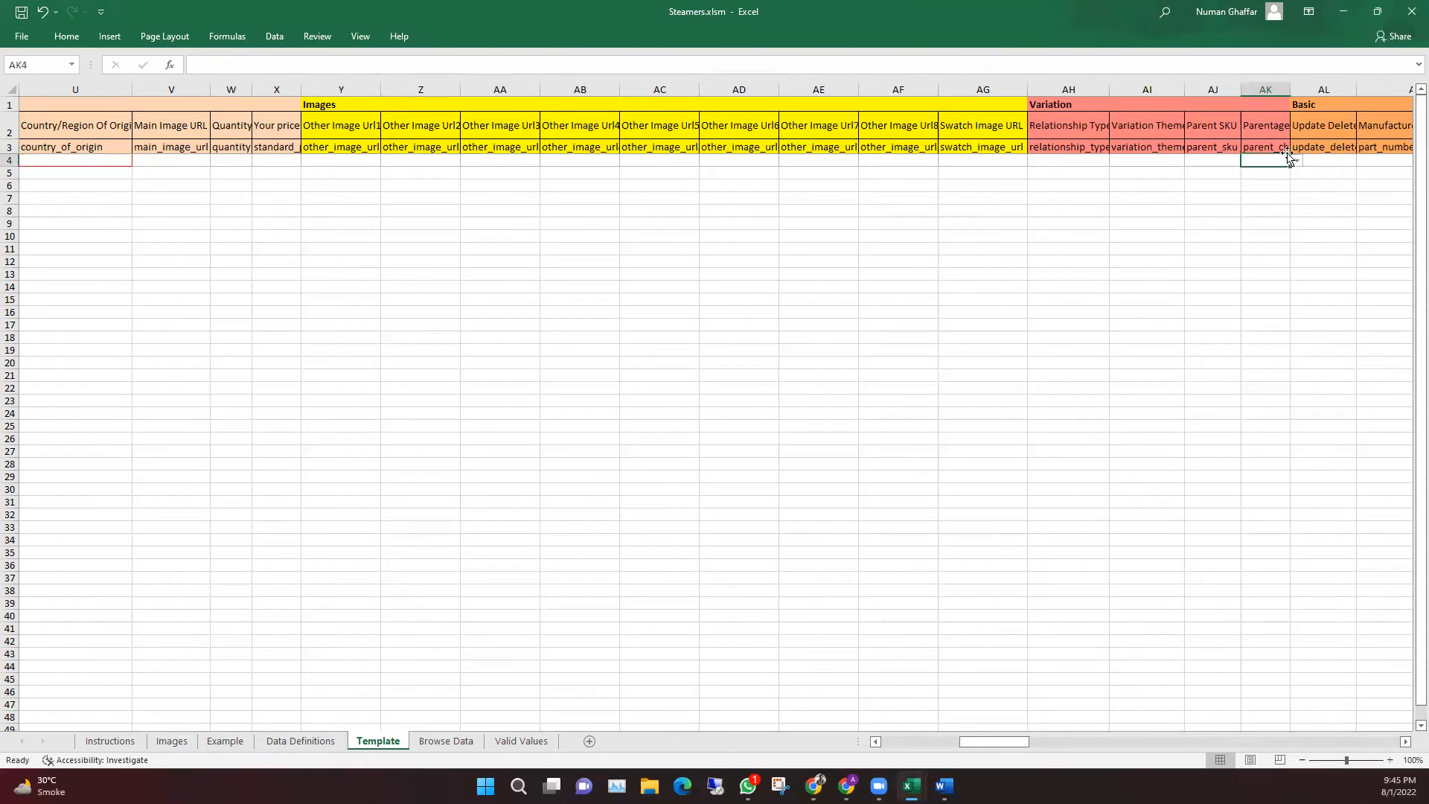
pyautogui.click(1297, 161)
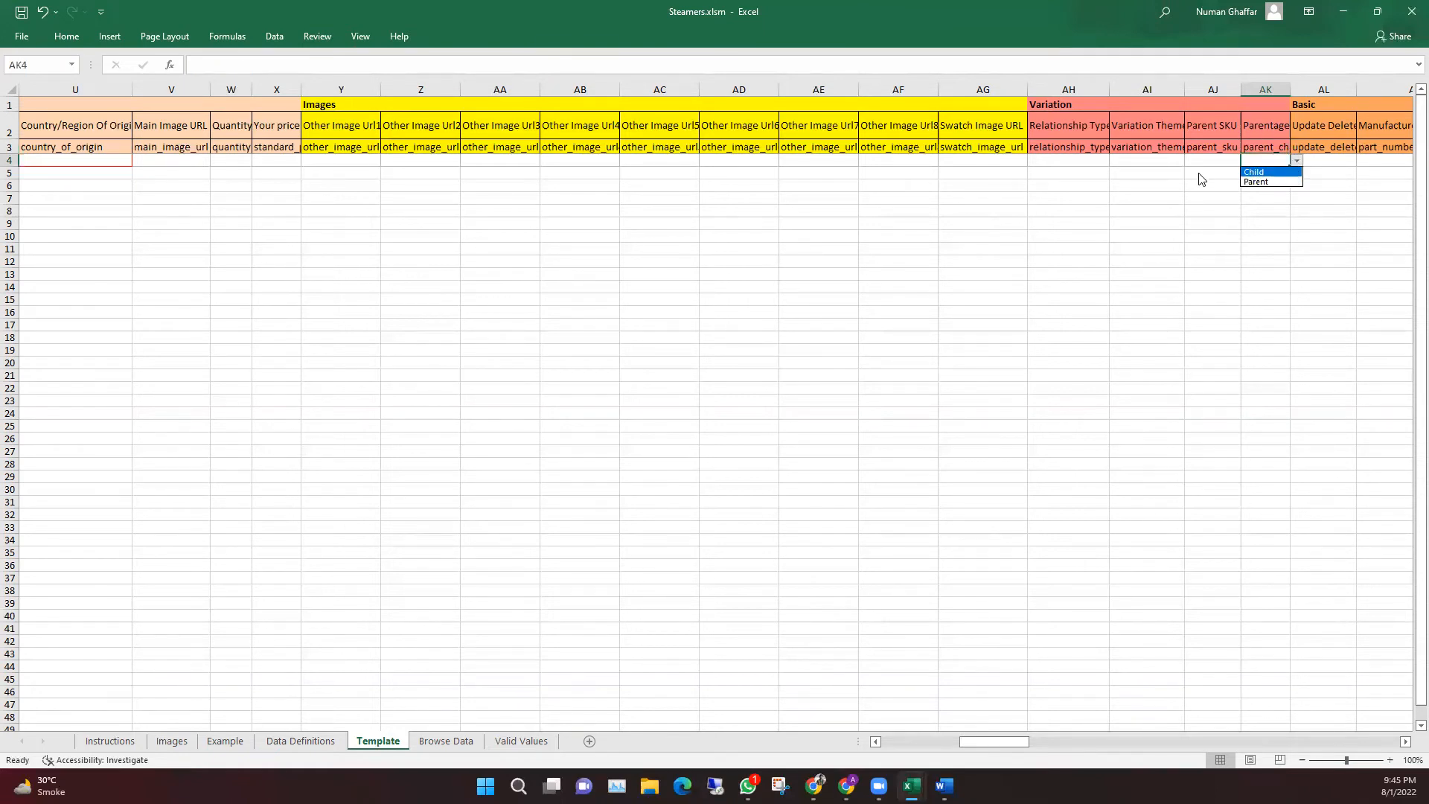
pyautogui.click(1069, 160)
pyautogui.click(1086, 161)
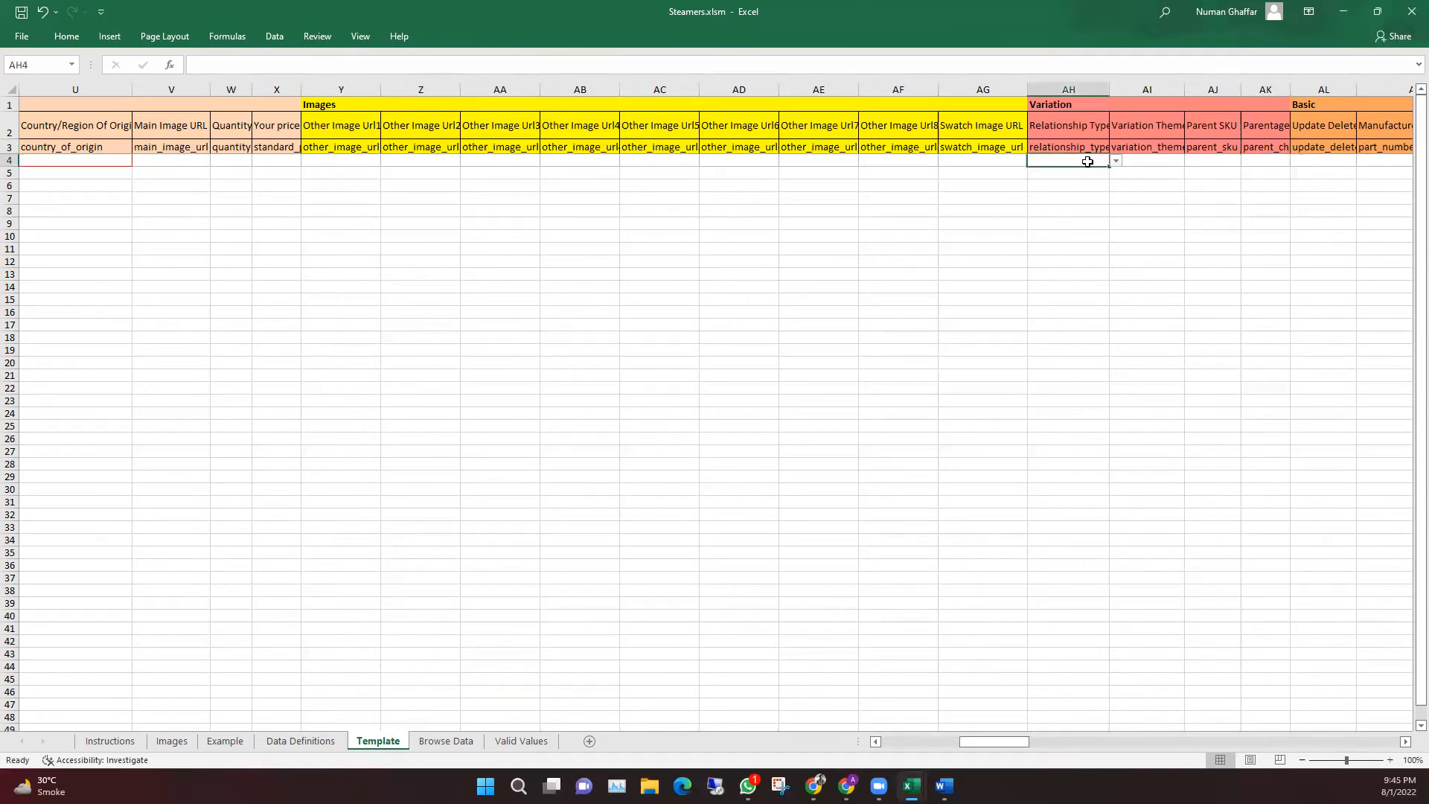
pyautogui.click(1268, 160)
pyautogui.click(1297, 161)
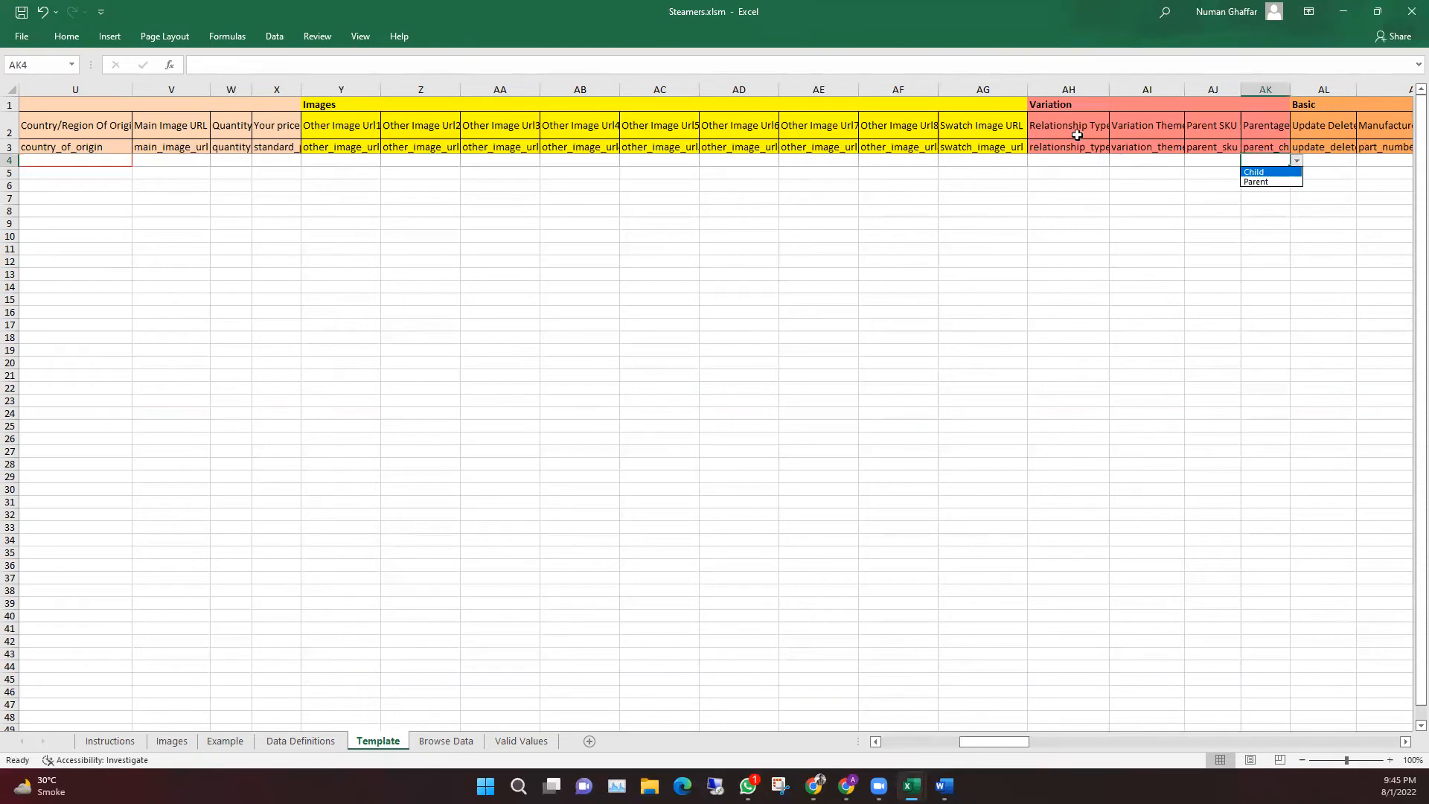
pyautogui.click(1032, 170)
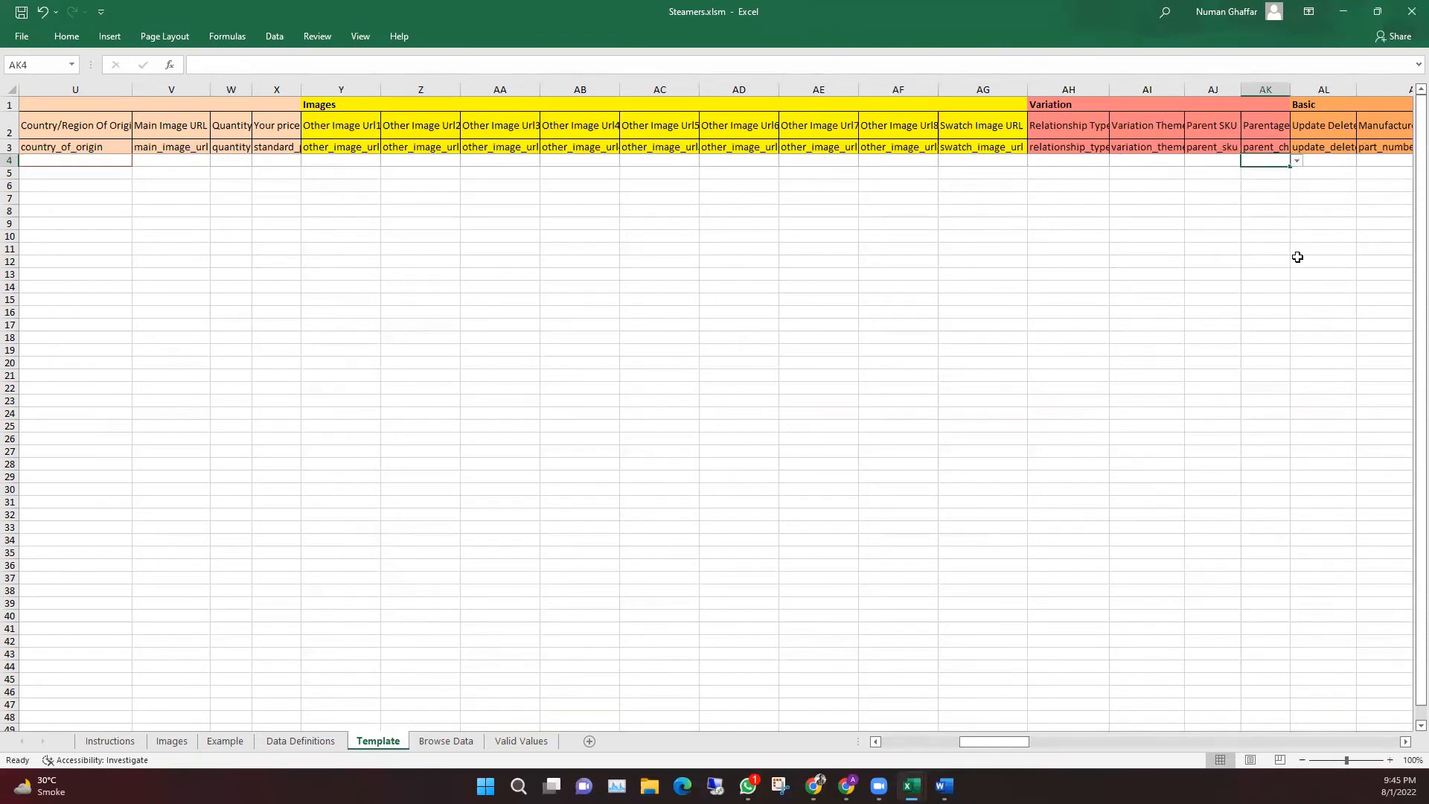
# Look across the Basic group's row 4 fields from Update Delete through the Language columns and return to Parentage
pyautogui.press('Right')
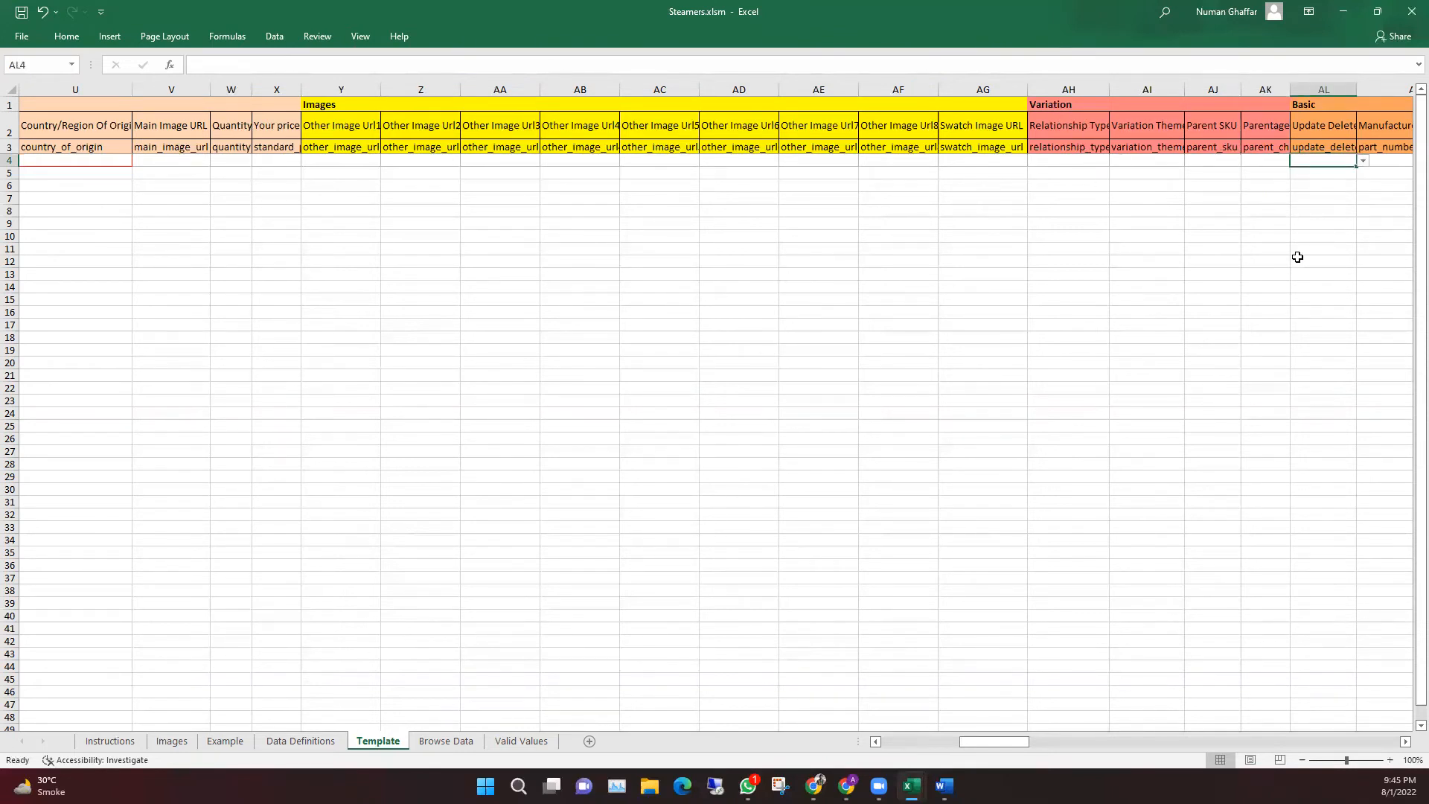
pyautogui.press('Right')
pyautogui.press('Right')
pyautogui.press('Right')
pyautogui.press('Right')
pyautogui.press('Right')
pyautogui.press('Right')
pyautogui.press('Right')
pyautogui.press('Right')
pyautogui.press('Right')
pyautogui.press('Right')
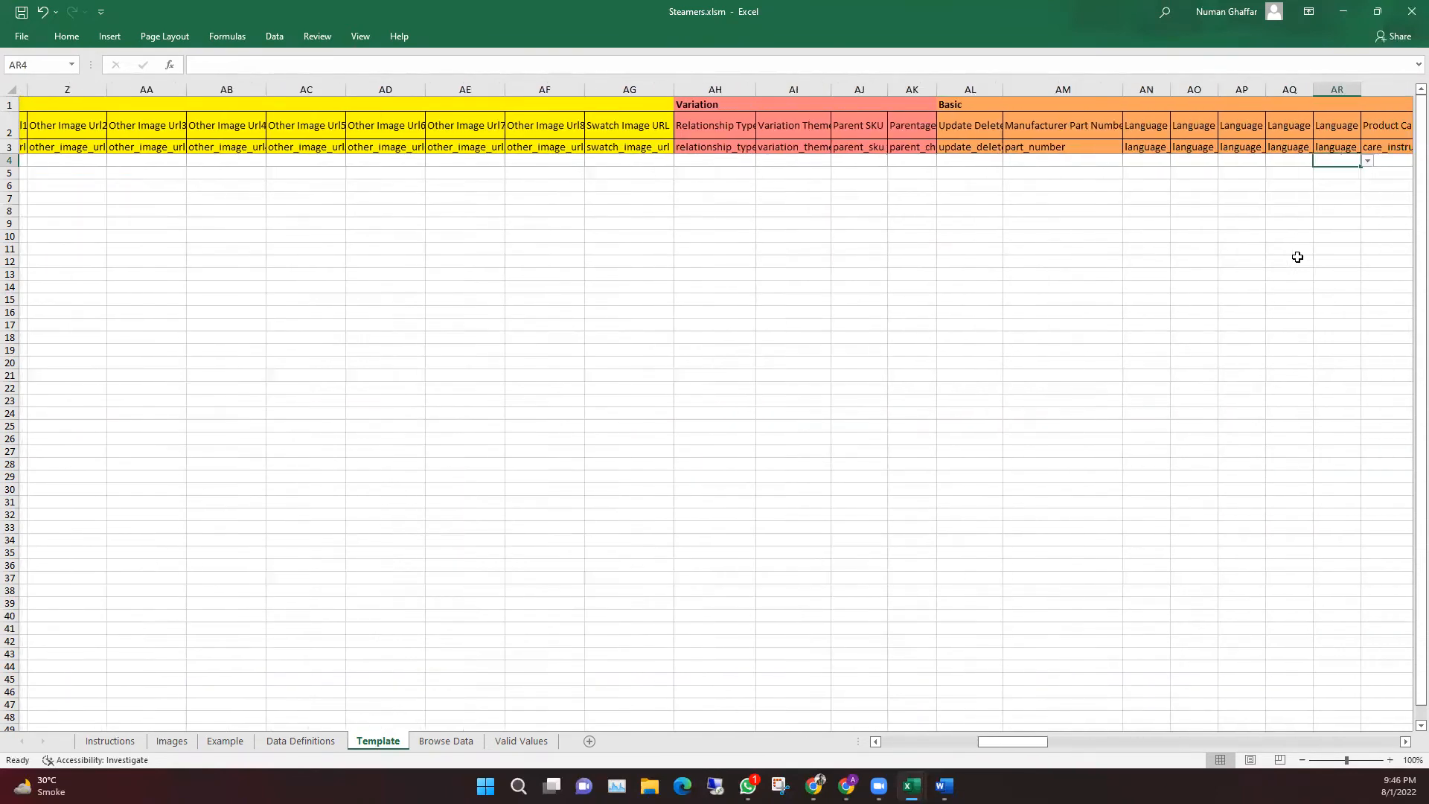
pyautogui.press('Right')
pyautogui.press('Left')
pyautogui.press('Left')
pyautogui.press('Left')
pyautogui.press('Left')
pyautogui.press('Left')
pyautogui.press('Left')
pyautogui.press('Left')
pyautogui.press('Left')
pyautogui.press('Left')
pyautogui.press('Left')
pyautogui.press('Left')
pyautogui.press('Left')
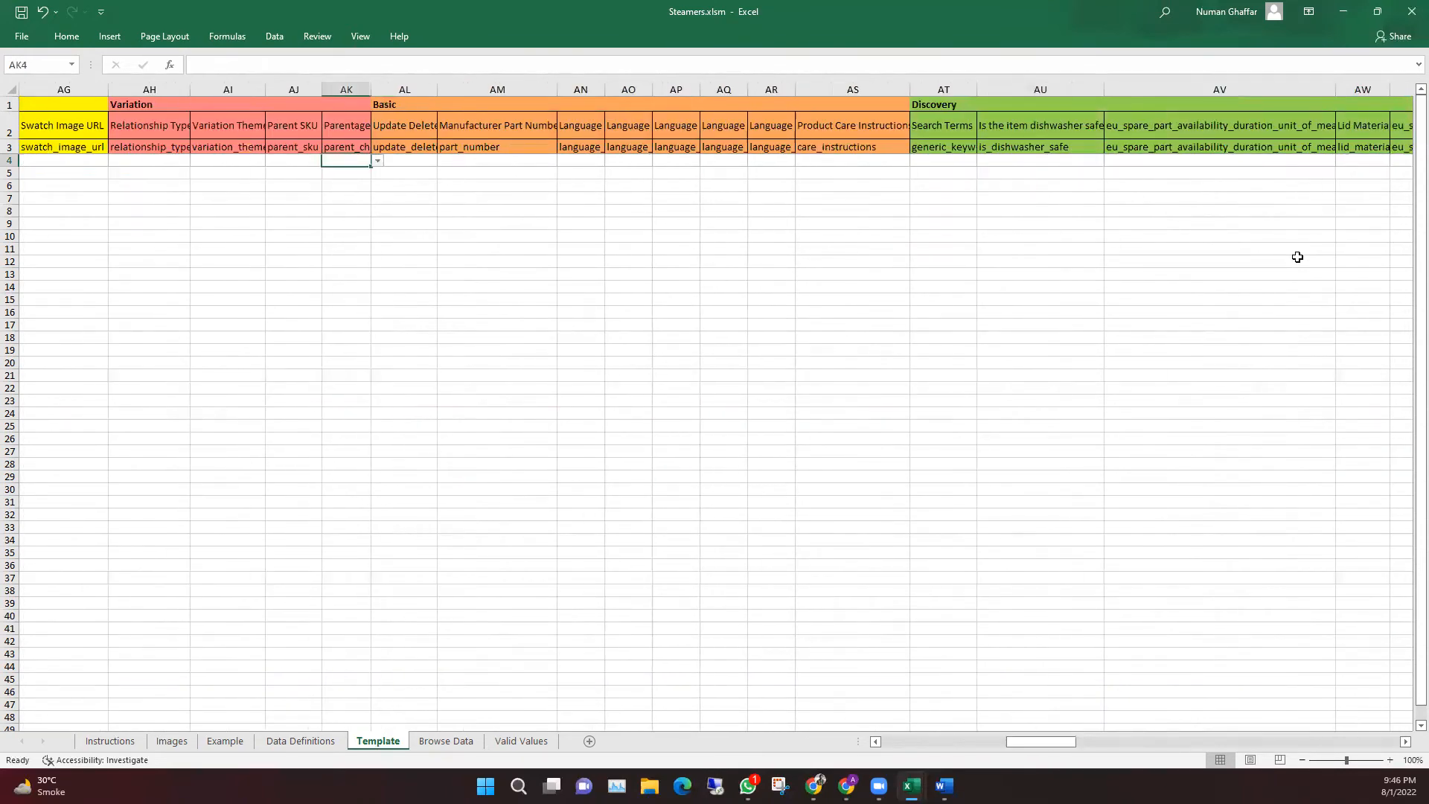
# Check the Update Delete choices for row 4 without picking one, and move on to the Manufacturer Part Number field
pyautogui.press('Right')
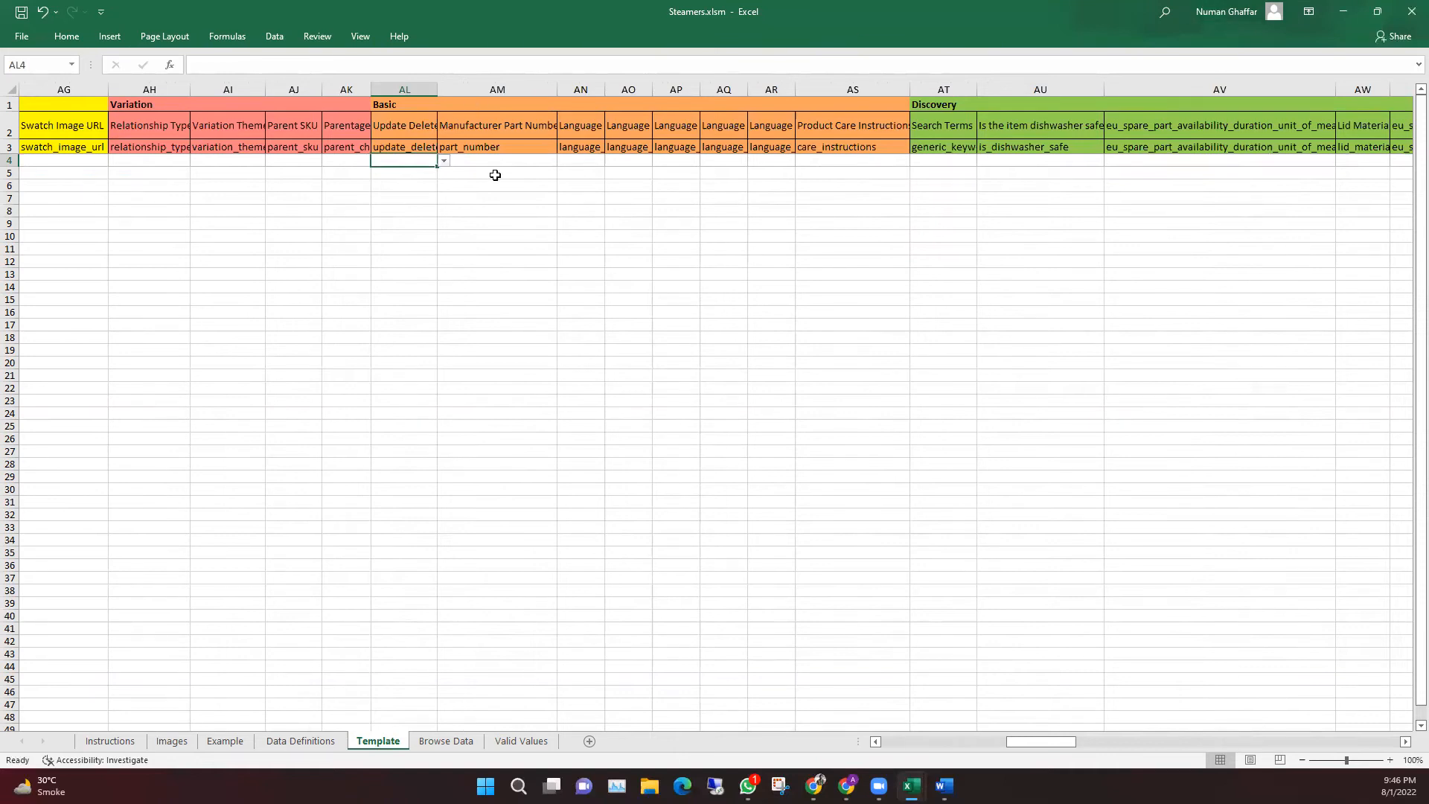
pyautogui.click(444, 161)
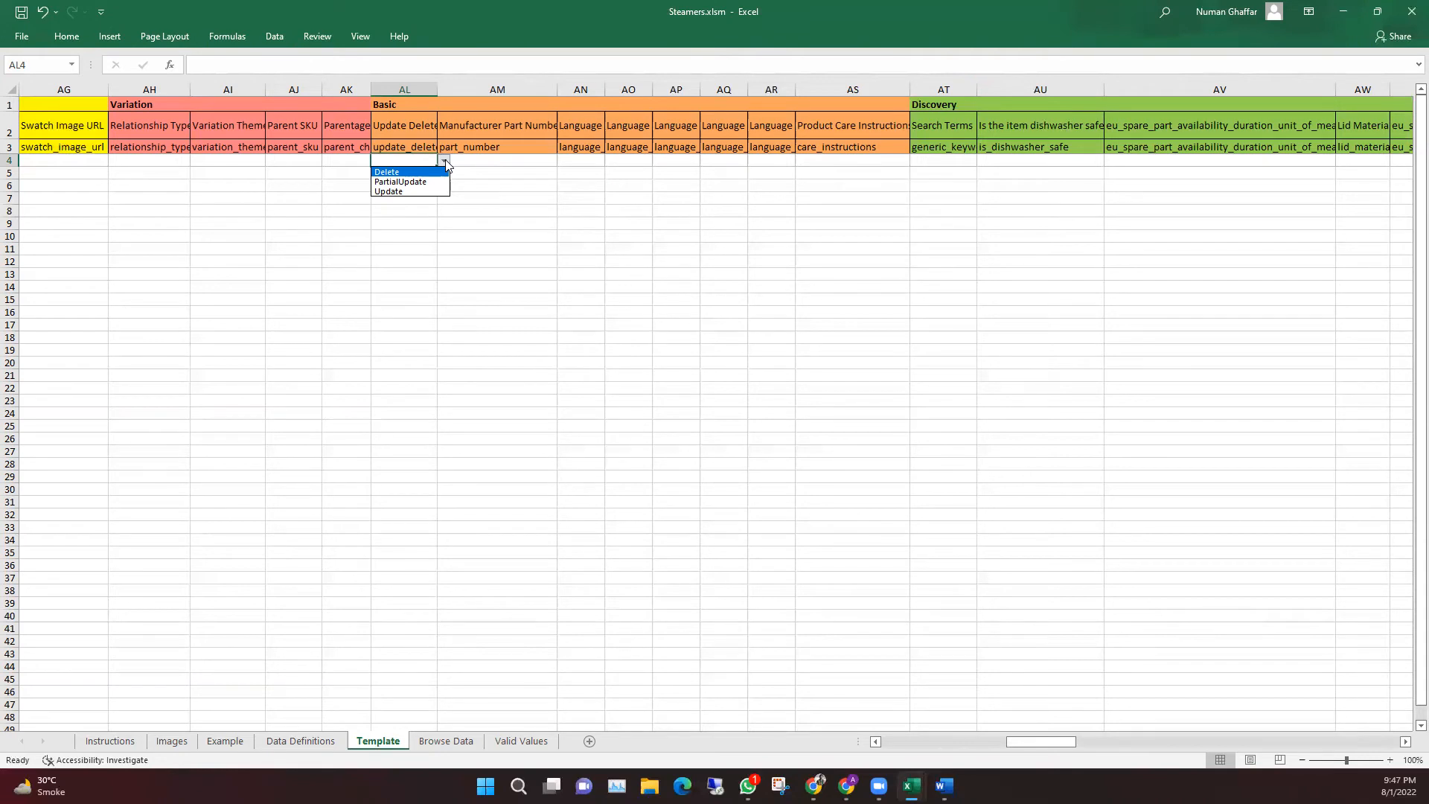
pyautogui.click(487, 161)
pyautogui.click(487, 159)
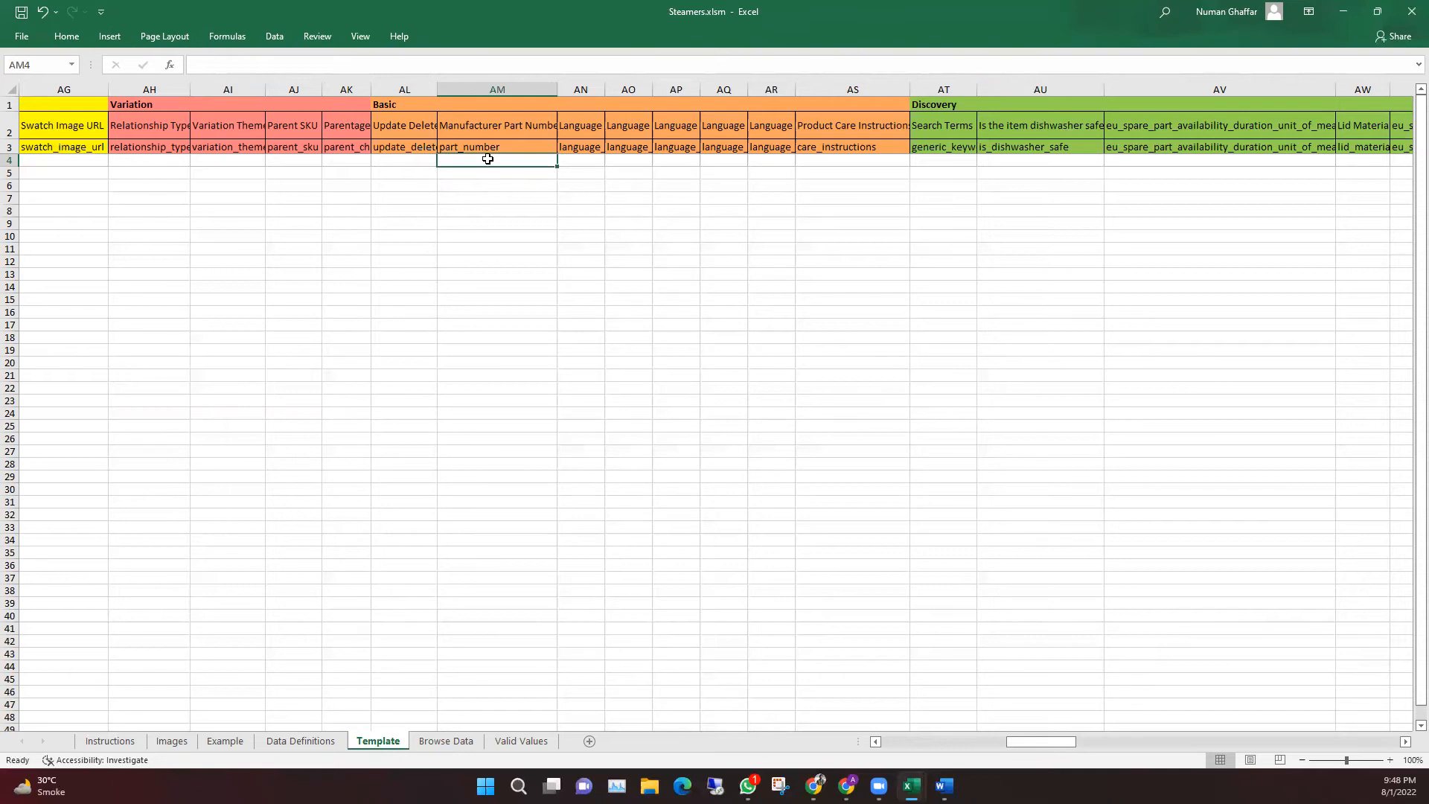
# Go through the Language columns of the Basic group and inspect their field names in row 3
pyautogui.press('Right')
pyautogui.press('Right')
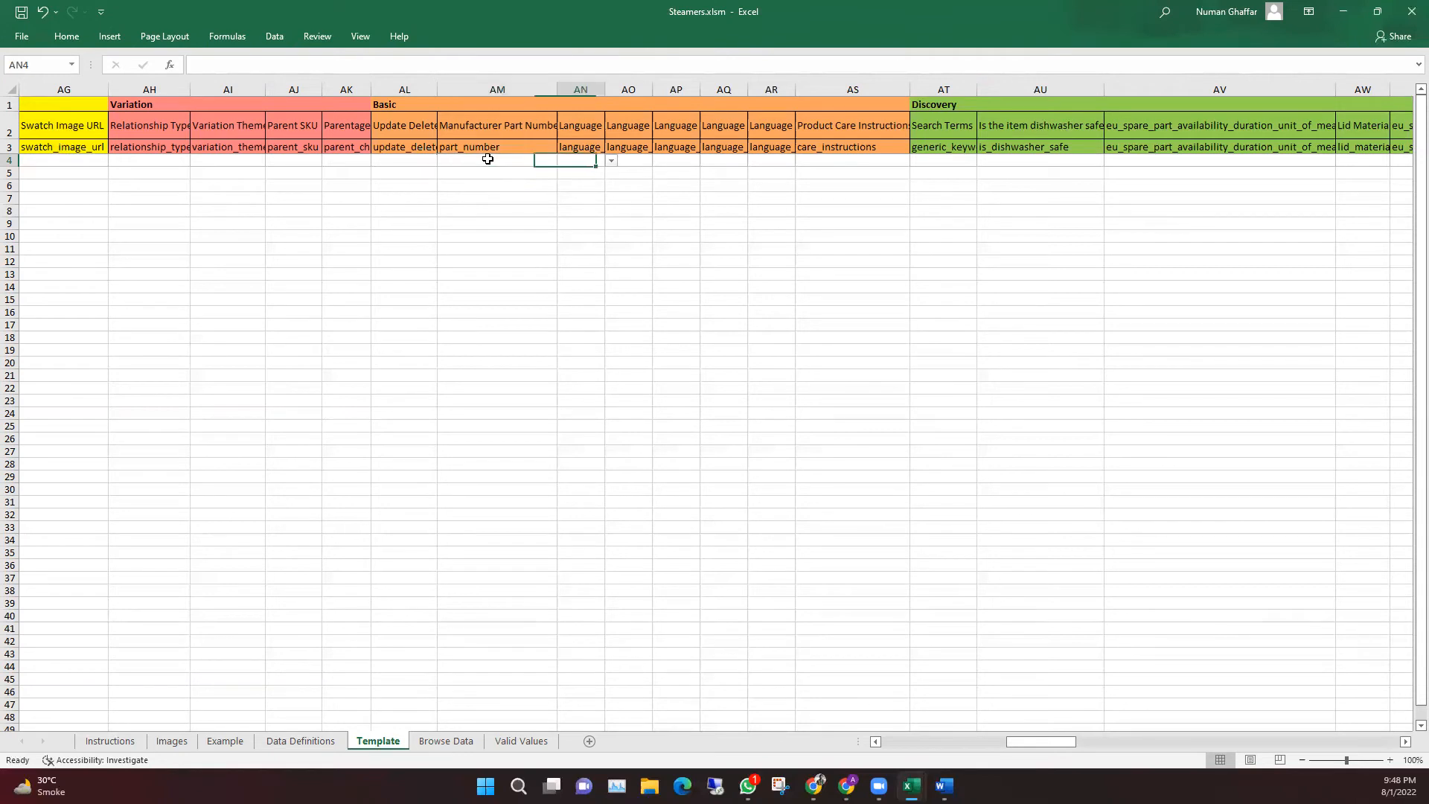
pyautogui.press('Right')
pyautogui.click(603, 143)
pyautogui.press('Right')
pyautogui.press('Right')
pyautogui.press('Right')
pyautogui.press('Right')
pyautogui.press('Right')
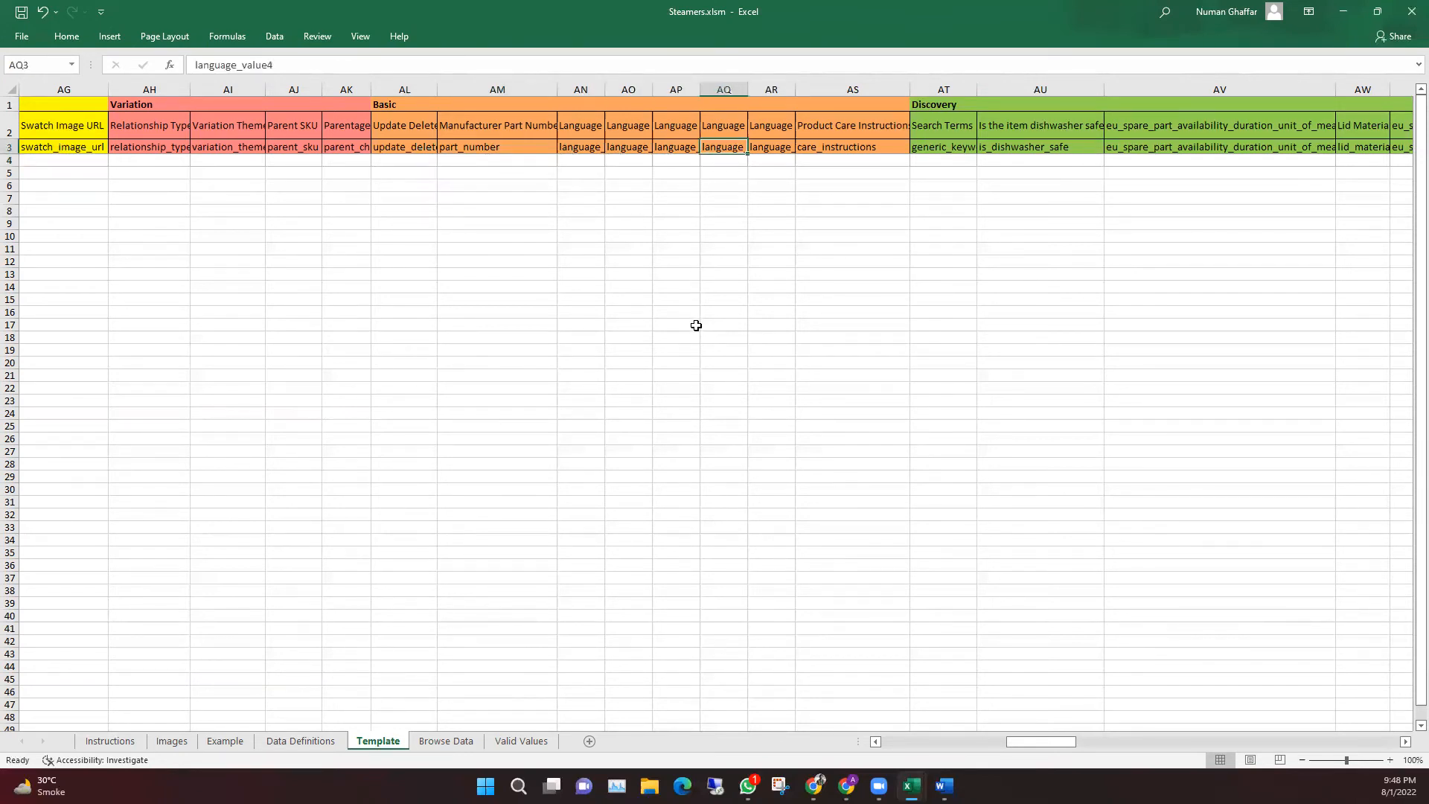
pyautogui.press('Left')
pyautogui.press('Right')
# Examine the Product Care Instructions column and the Discovery group's Search Terms and dishwasher-safe columns
pyautogui.click(860, 171)
pyautogui.moveTo(909, 156); pyautogui.dragTo(954, 160)
pyautogui.click(953, 146)
pyautogui.click(957, 172)
pyautogui.click(958, 160)
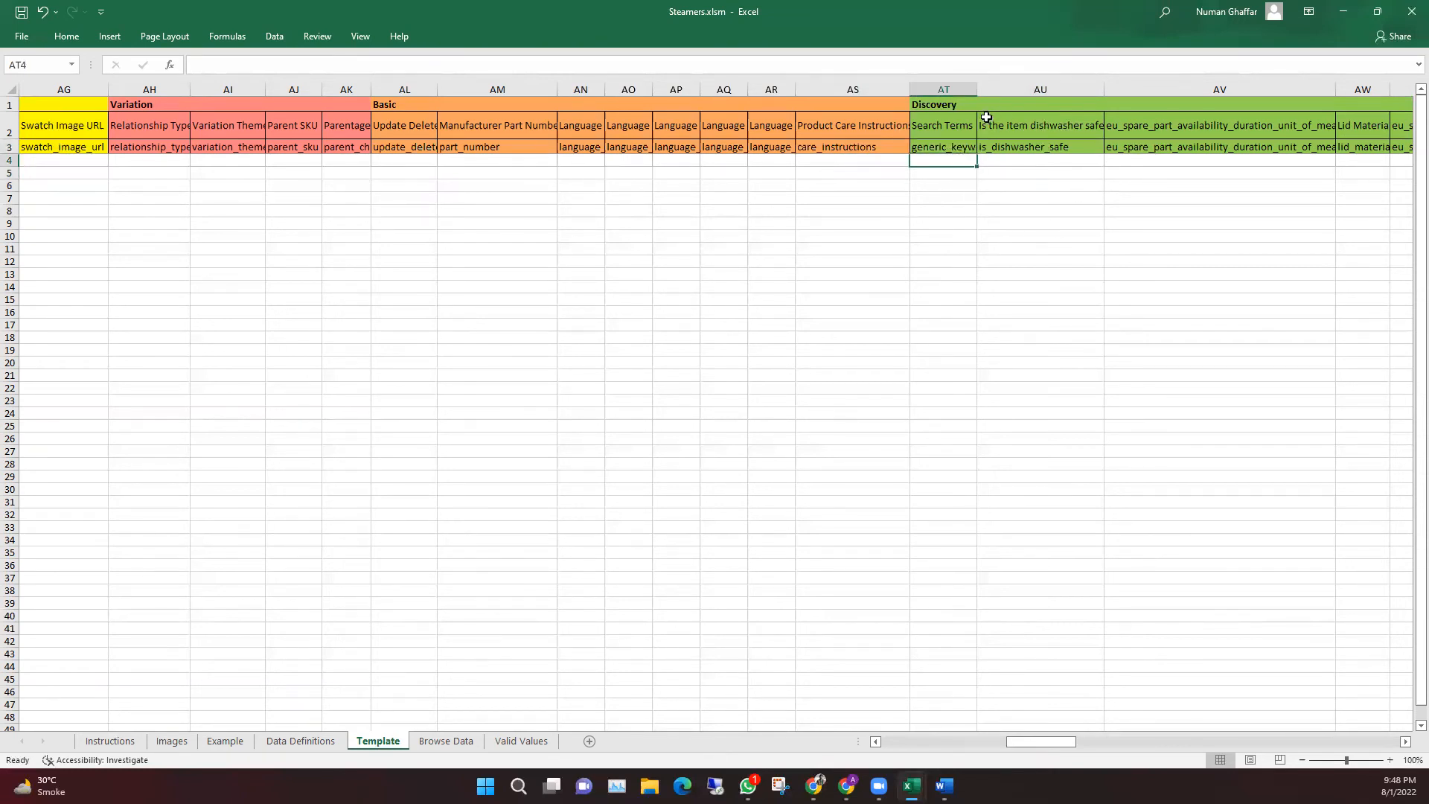
pyautogui.click(939, 123)
pyautogui.press('Right')
pyautogui.press('Down')
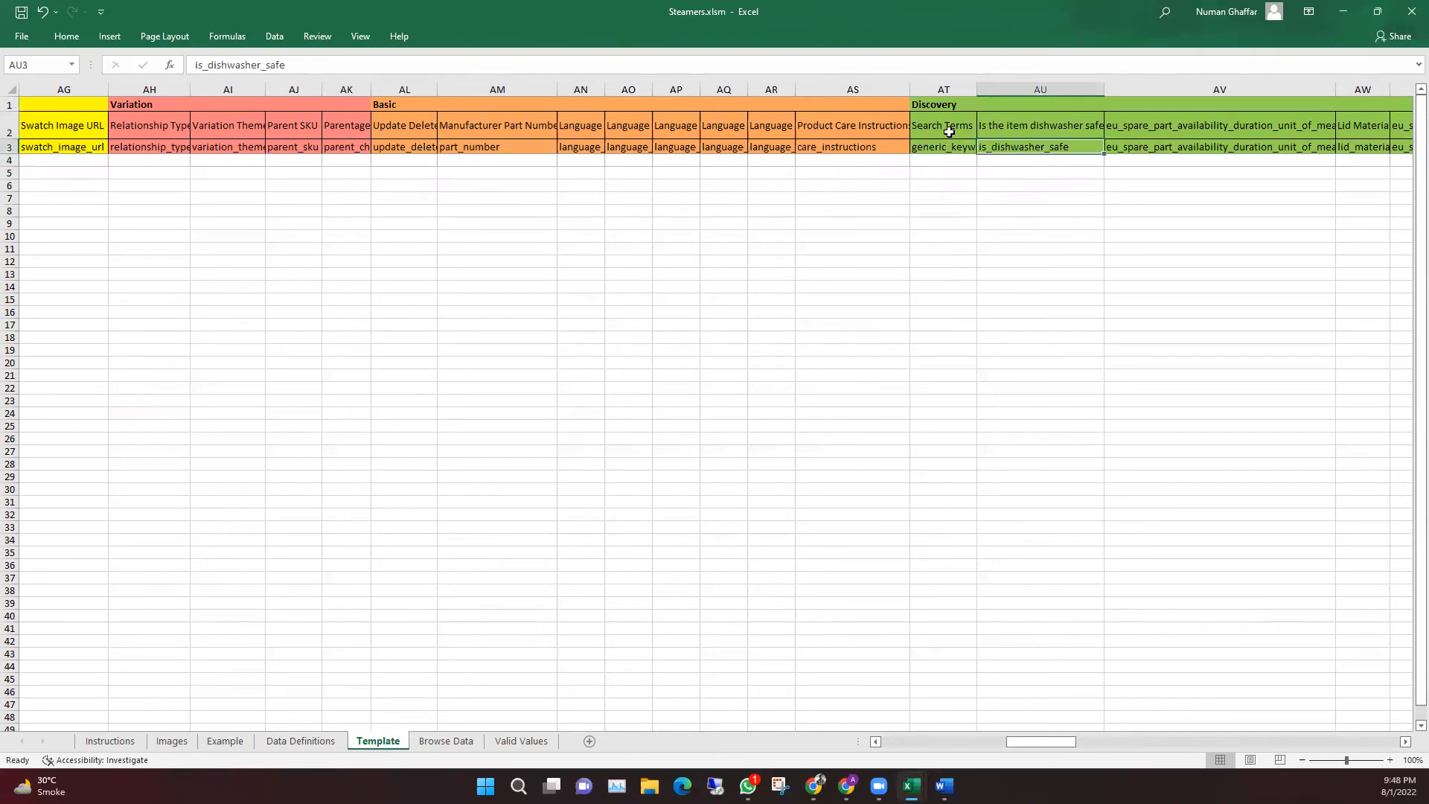
# Go through row 4 of the Discovery group from Search Terms past the dishwasher-safe and spare part availability unit fields to column AX
pyautogui.click(947, 131)
pyautogui.press('Down')
pyautogui.press('Down')
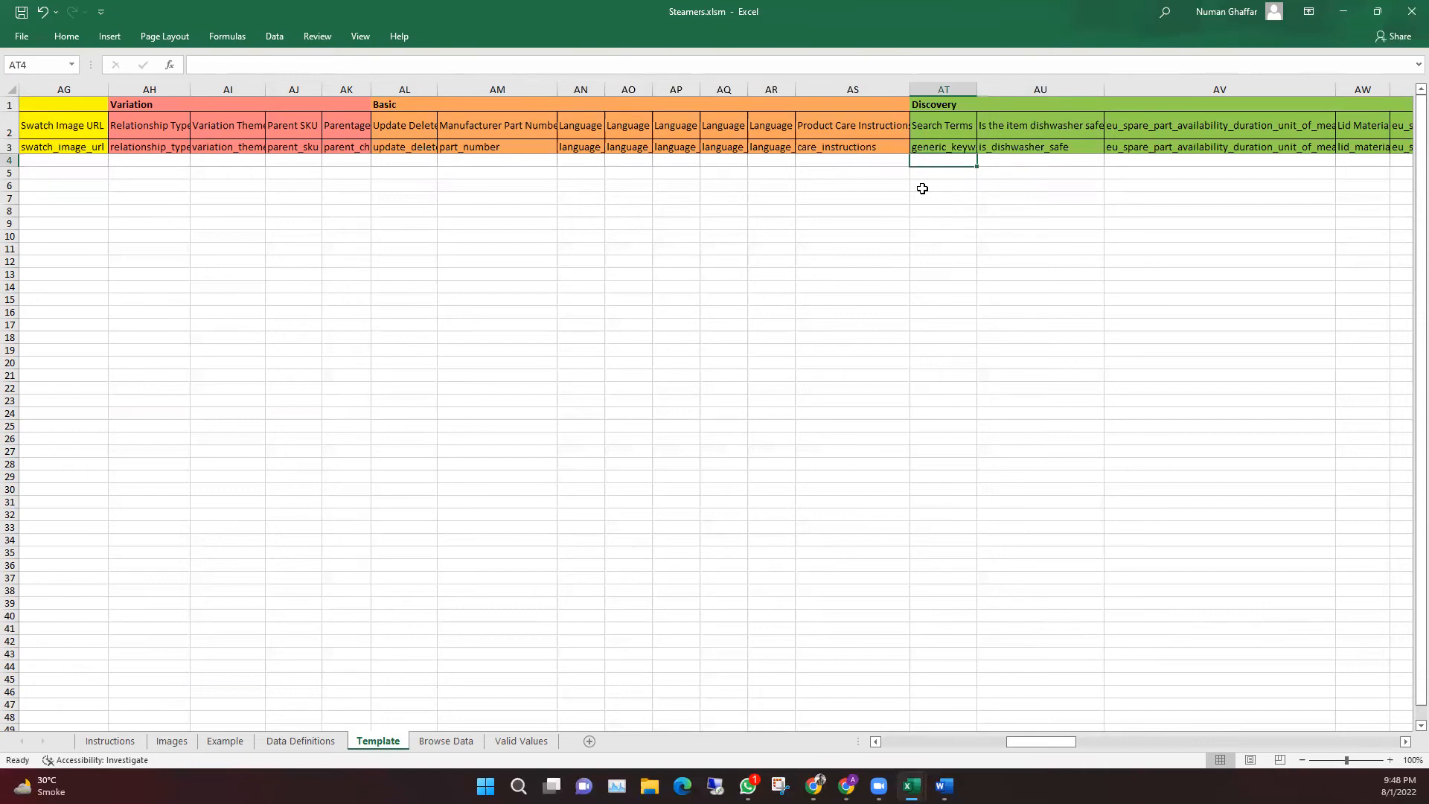
pyautogui.press('Right')
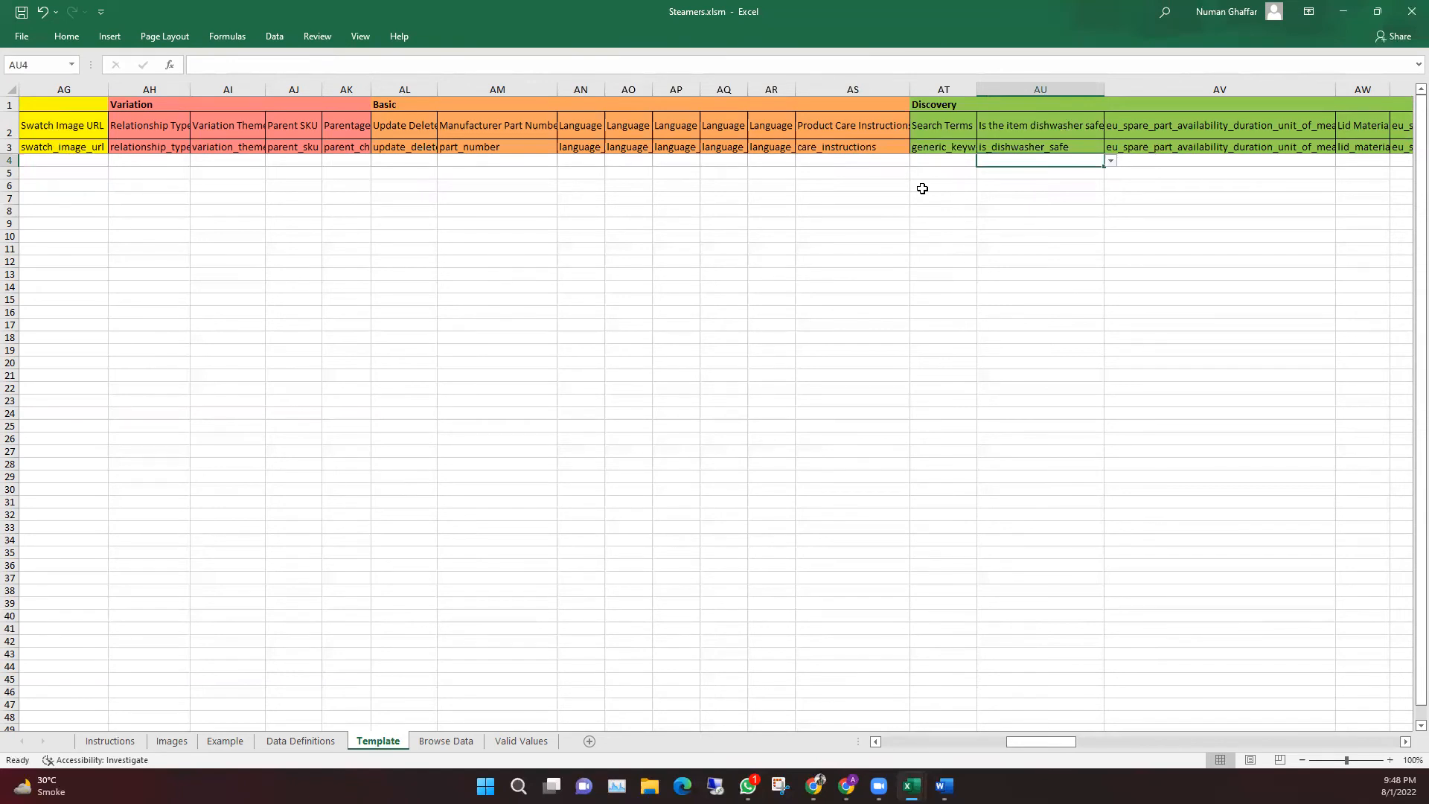
pyautogui.press('Right')
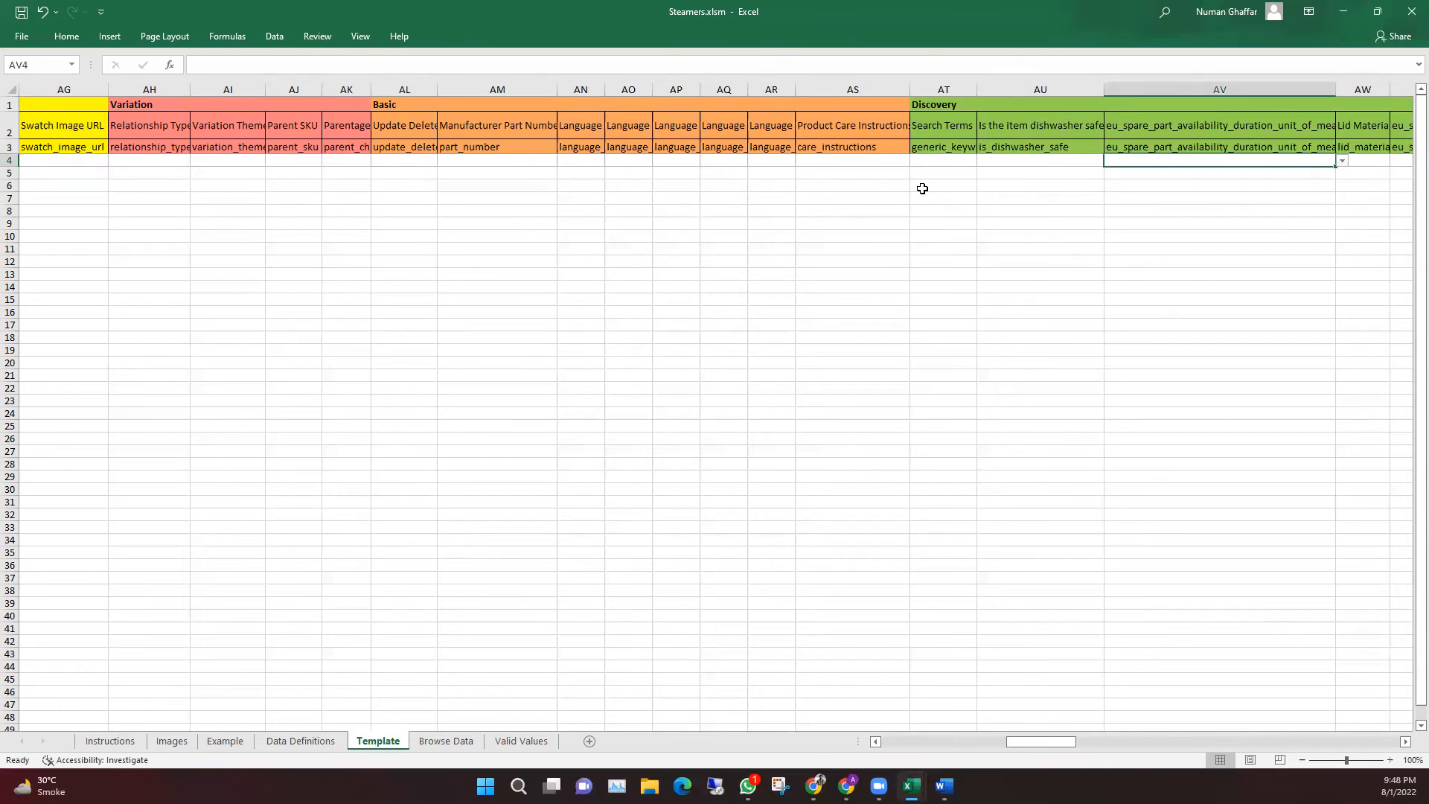
pyautogui.click(1324, 127)
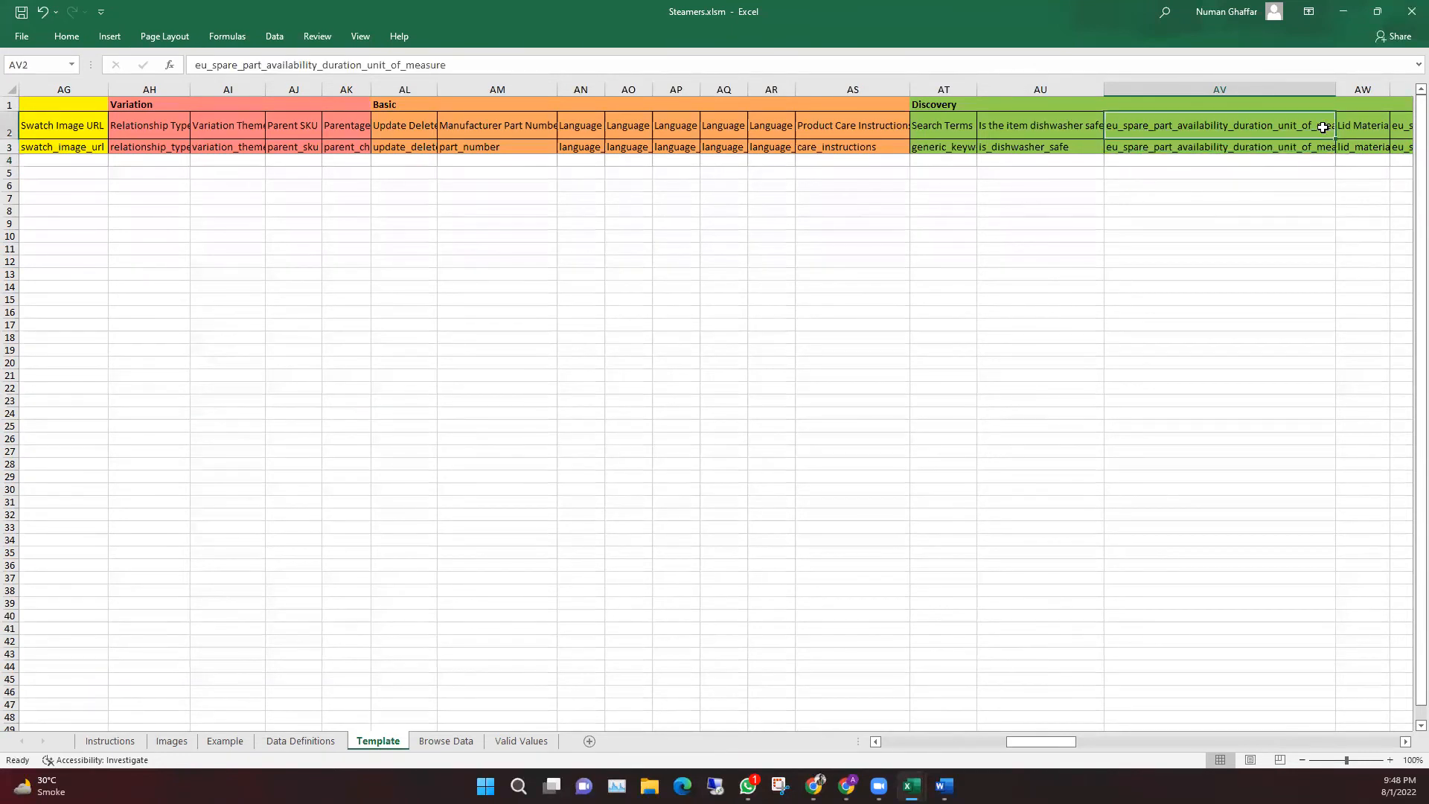
pyautogui.click(1296, 168)
pyautogui.press('Right')
pyautogui.press('Right')
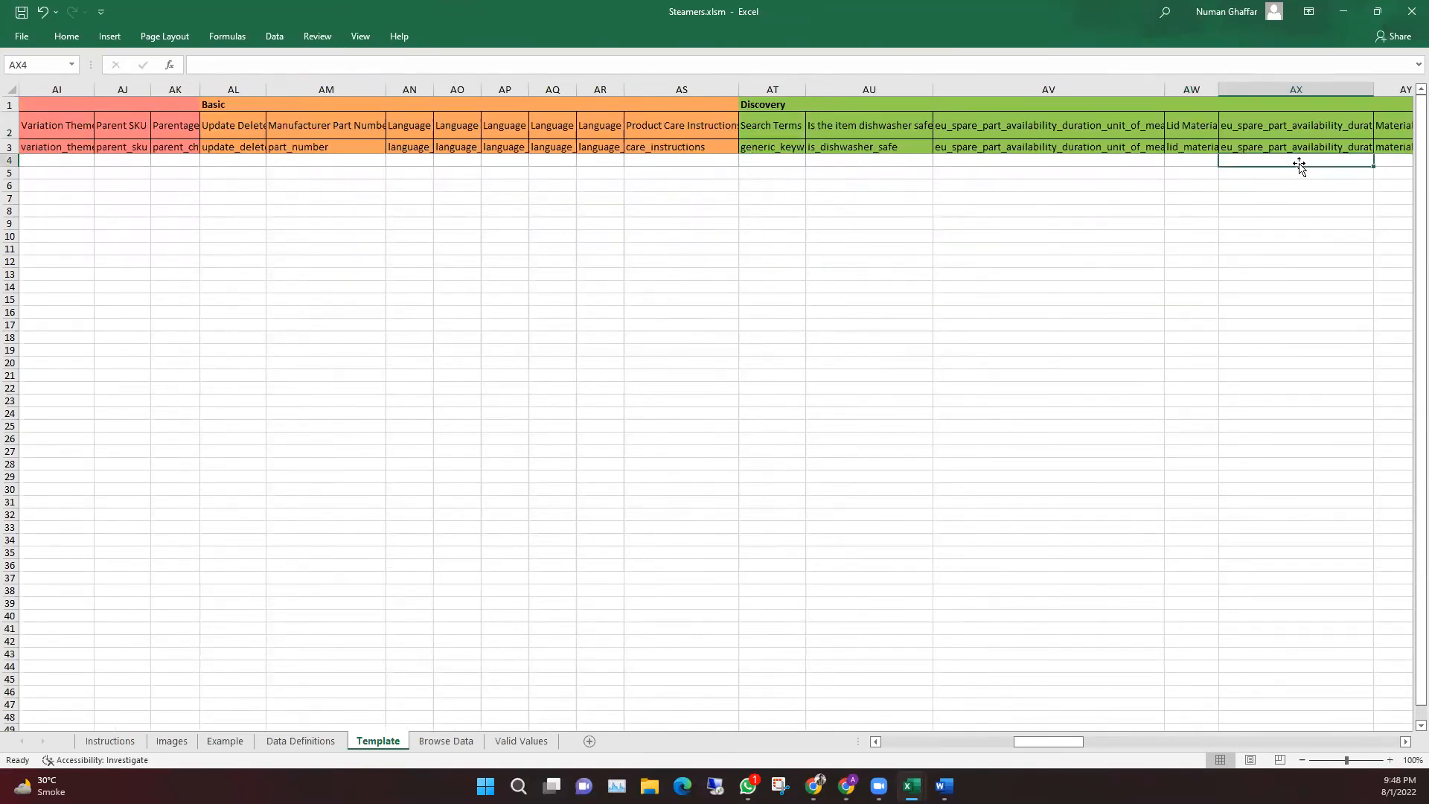
# Look across the remaining Discovery fields and the Product Enrichment group into the Dimensions group's Height field in row 4
pyautogui.press('Right')
pyautogui.press('Right')
pyautogui.press('Right')
pyautogui.press('Right')
pyautogui.press('Right')
pyautogui.press('Right')
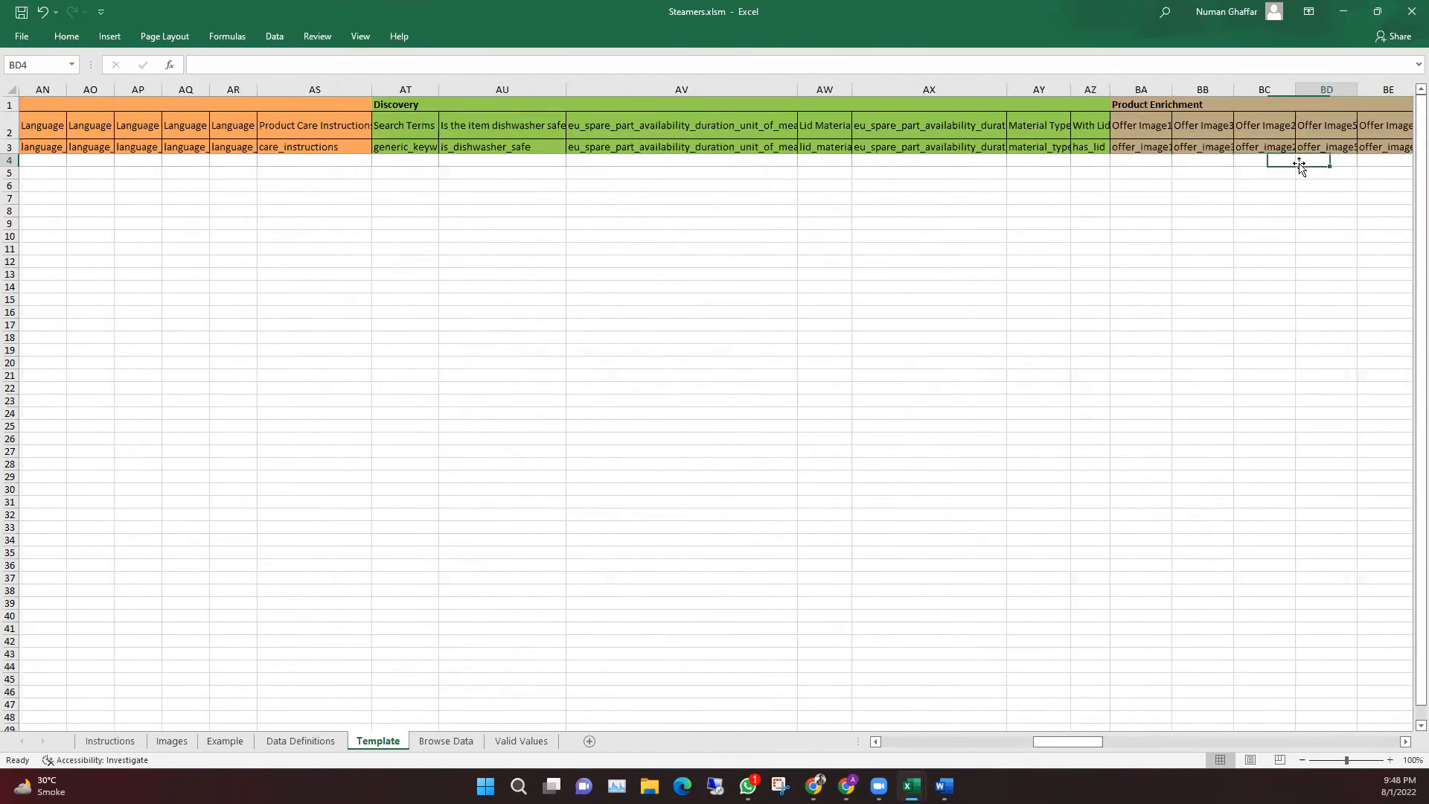
pyautogui.press('Right')
pyautogui.press('Right')
pyautogui.press('Right')
pyautogui.press('Right')
pyautogui.press('Right')
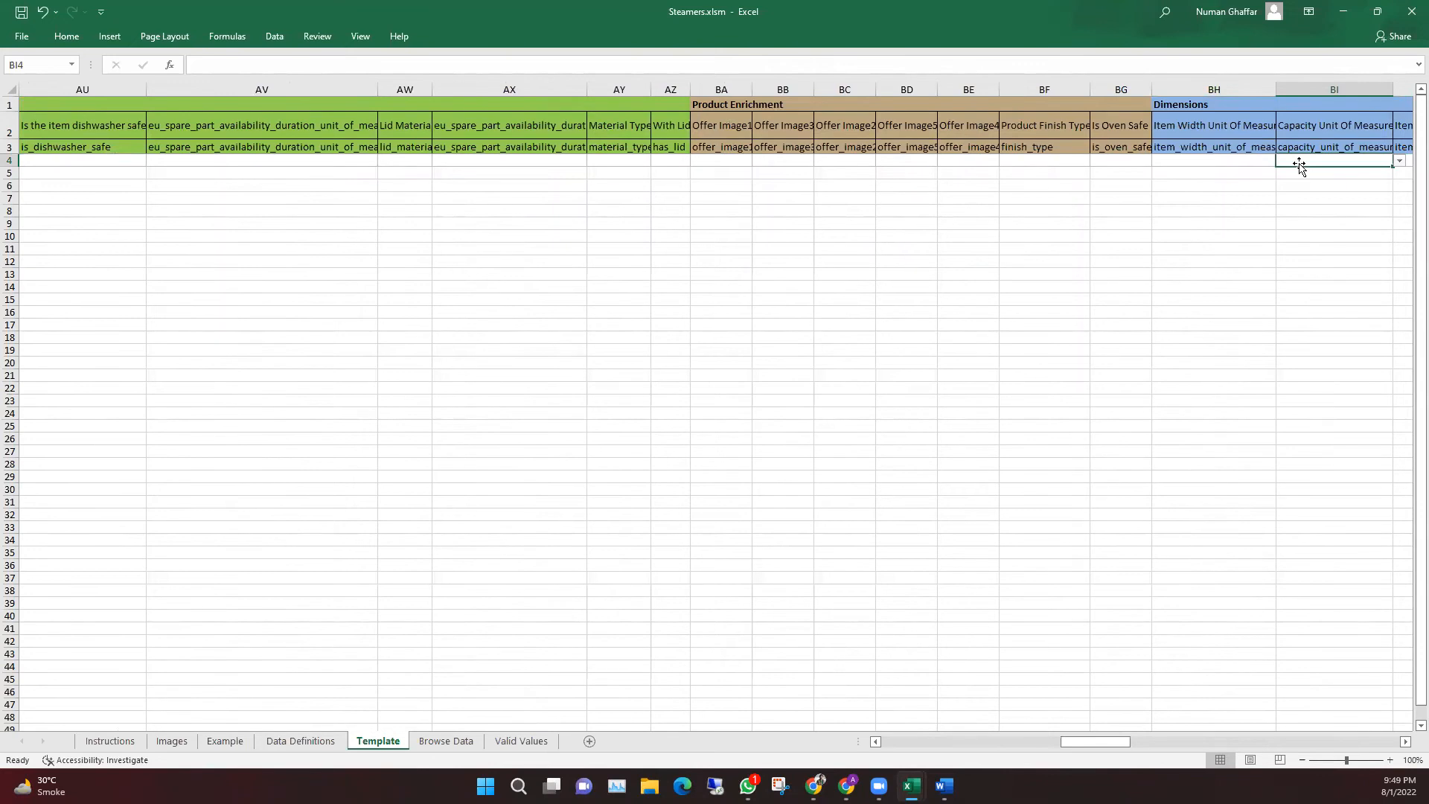
pyautogui.press('Right')
pyautogui.press('Right')
pyautogui.press('Right')
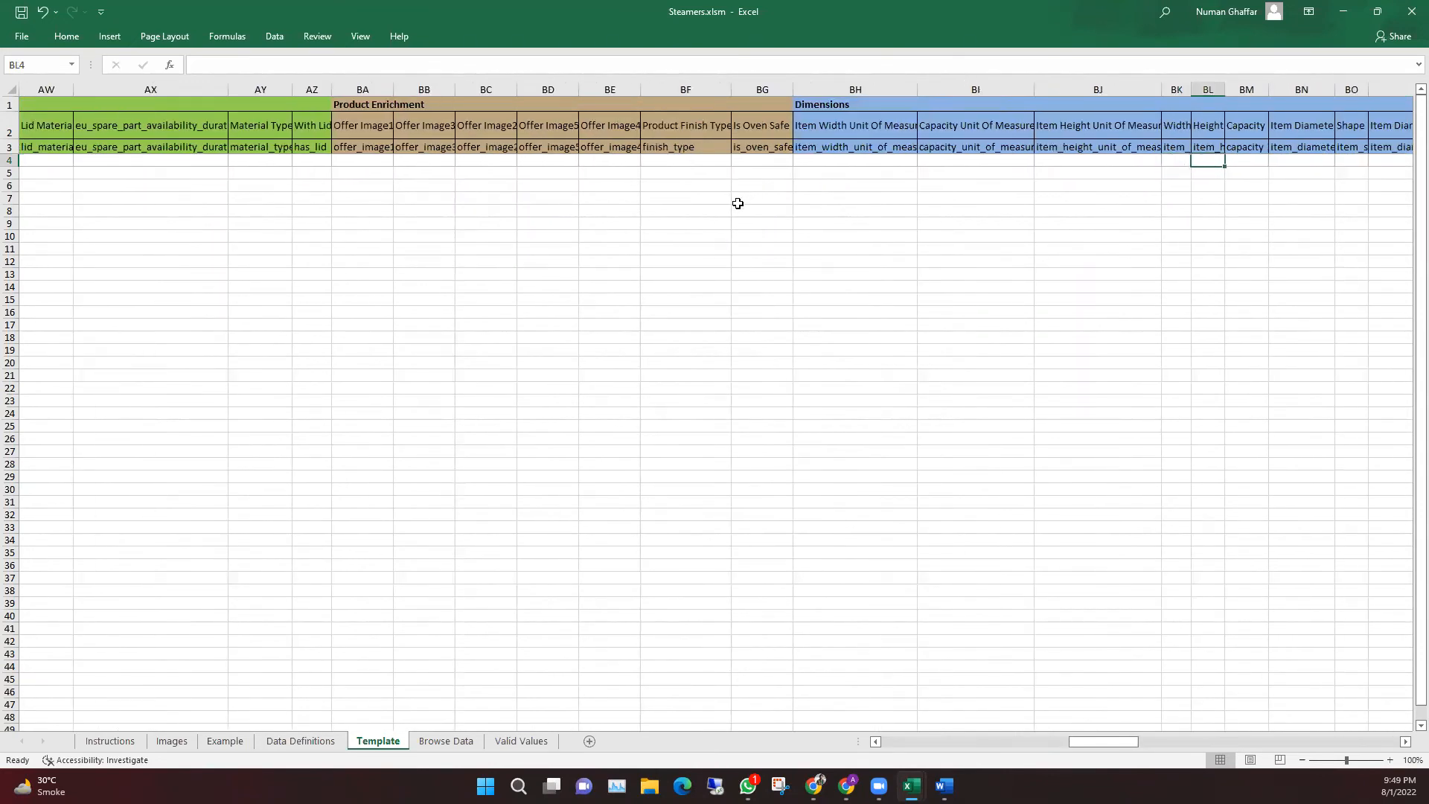
# Check the Capacity Unit Of Measure choices for row 4 in the Dimensions group without picking one
pyautogui.click(802, 163)
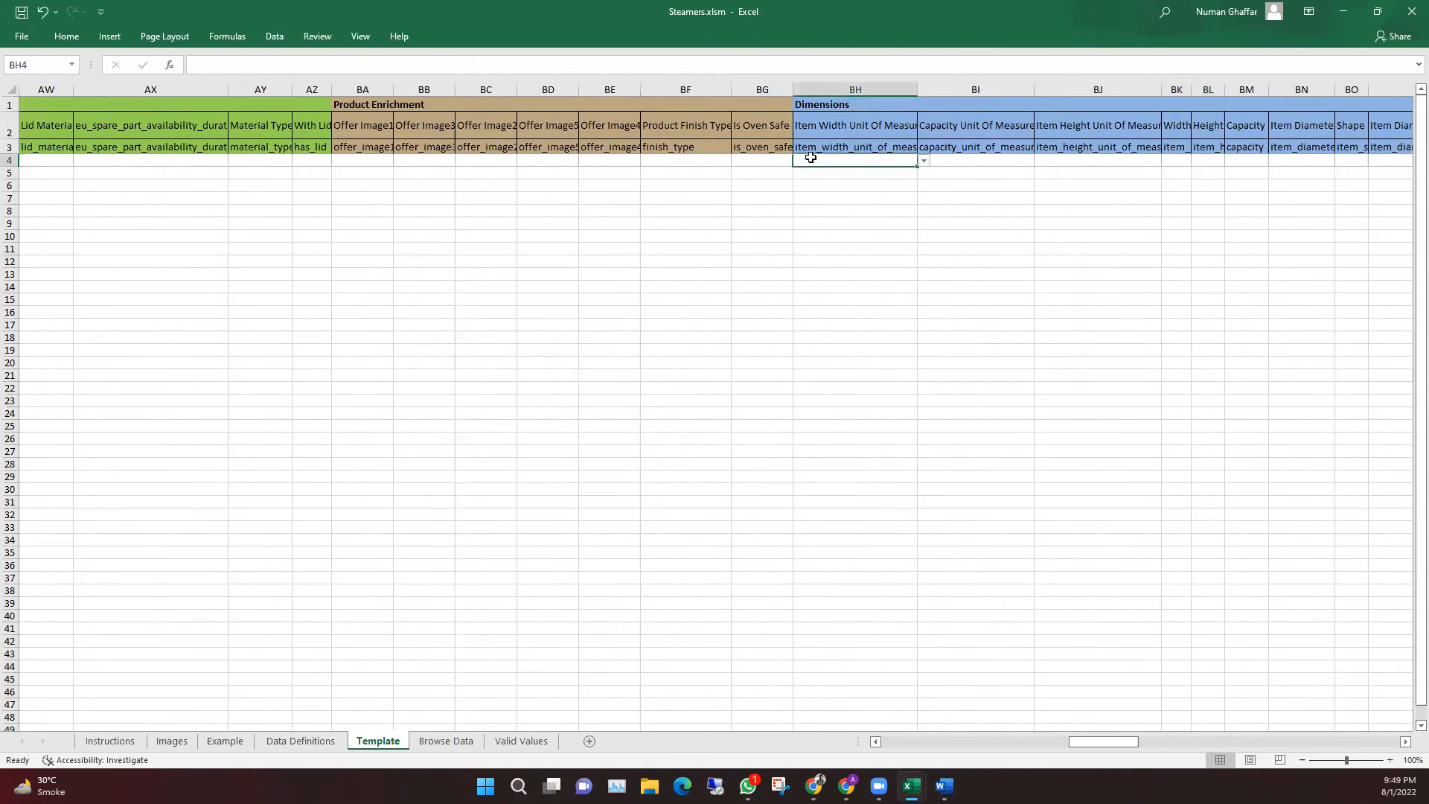
pyautogui.press('Right')
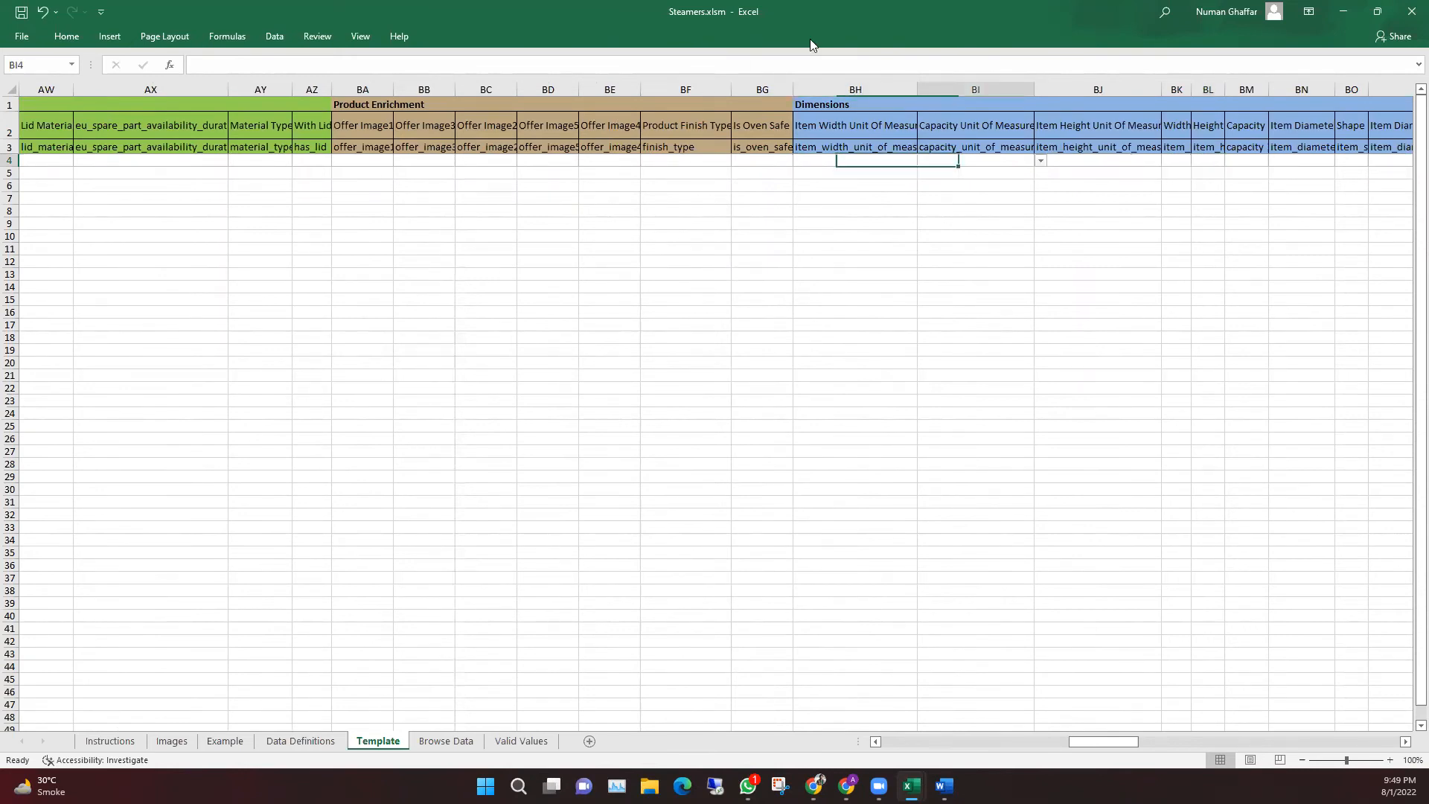
pyautogui.click(1041, 161)
pyautogui.scroll(-1, 1001, 187)
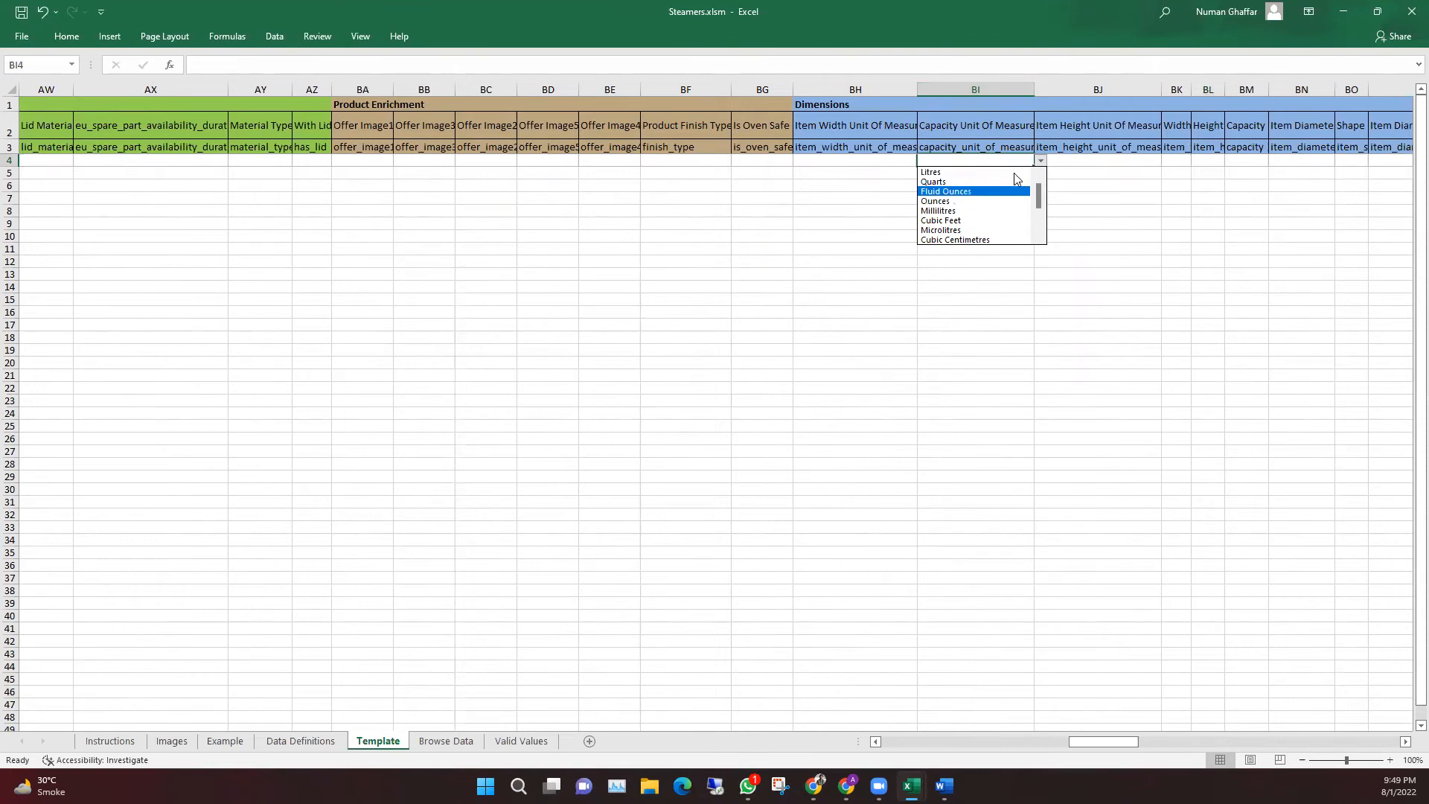
pyautogui.press('Escape')
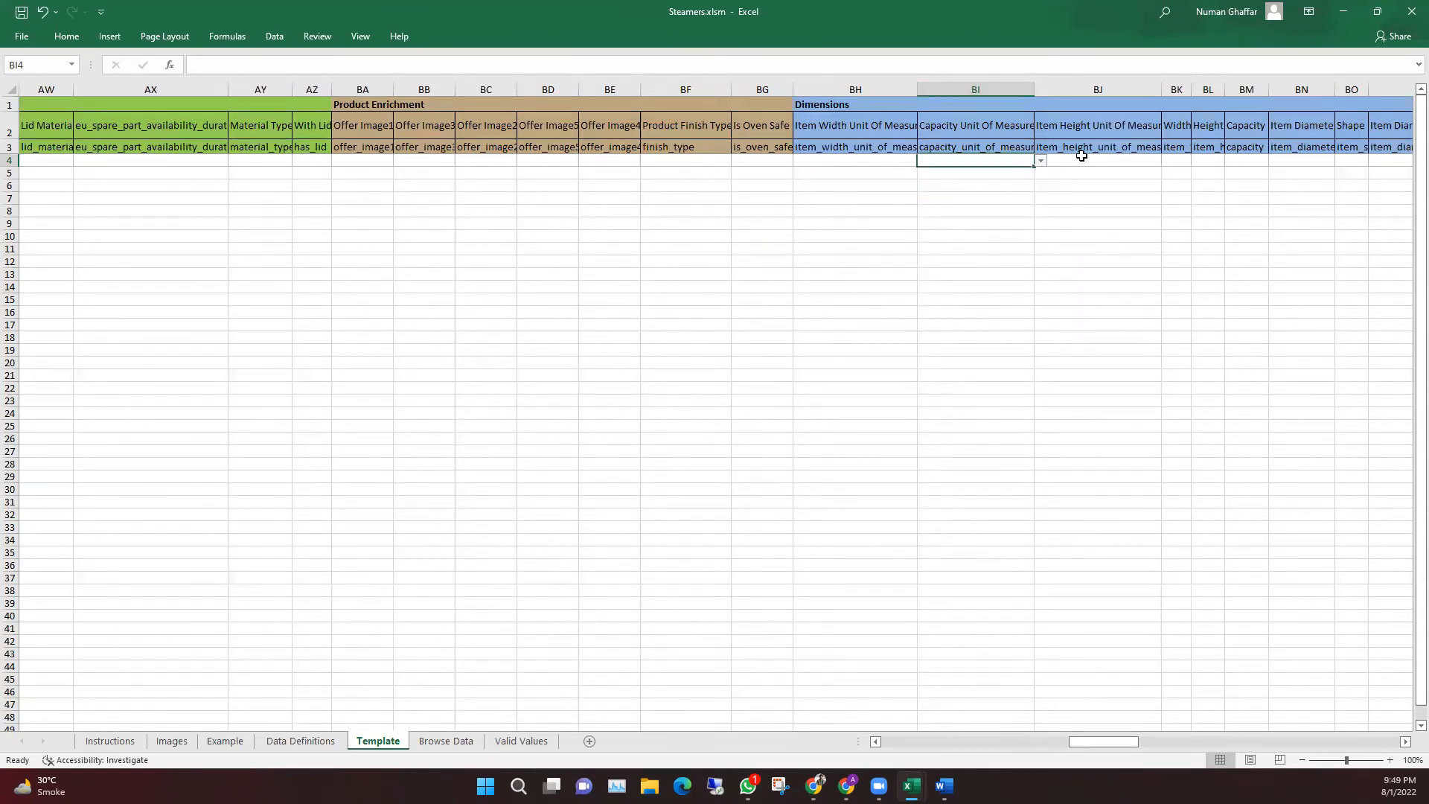
# Examine the Item Height Unit Of Measure and neighbouring Dimensions fields, reading their row 3 field names back to Item Width Unit Of Measure
pyautogui.click(1083, 160)
pyautogui.press('Tab')
pyautogui.press('Tab')
pyautogui.hotkey('shift', 'Tab')
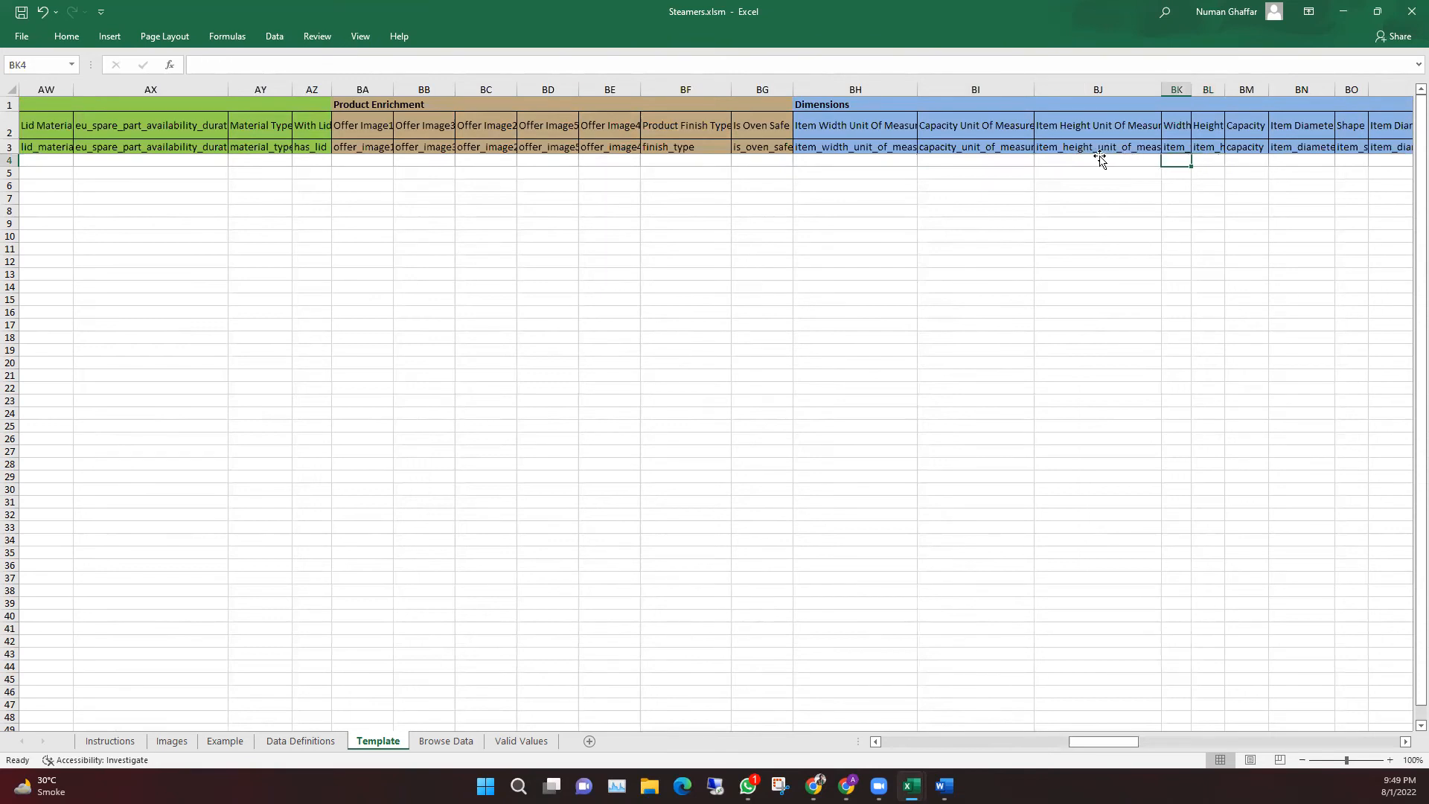
pyautogui.click(1081, 146)
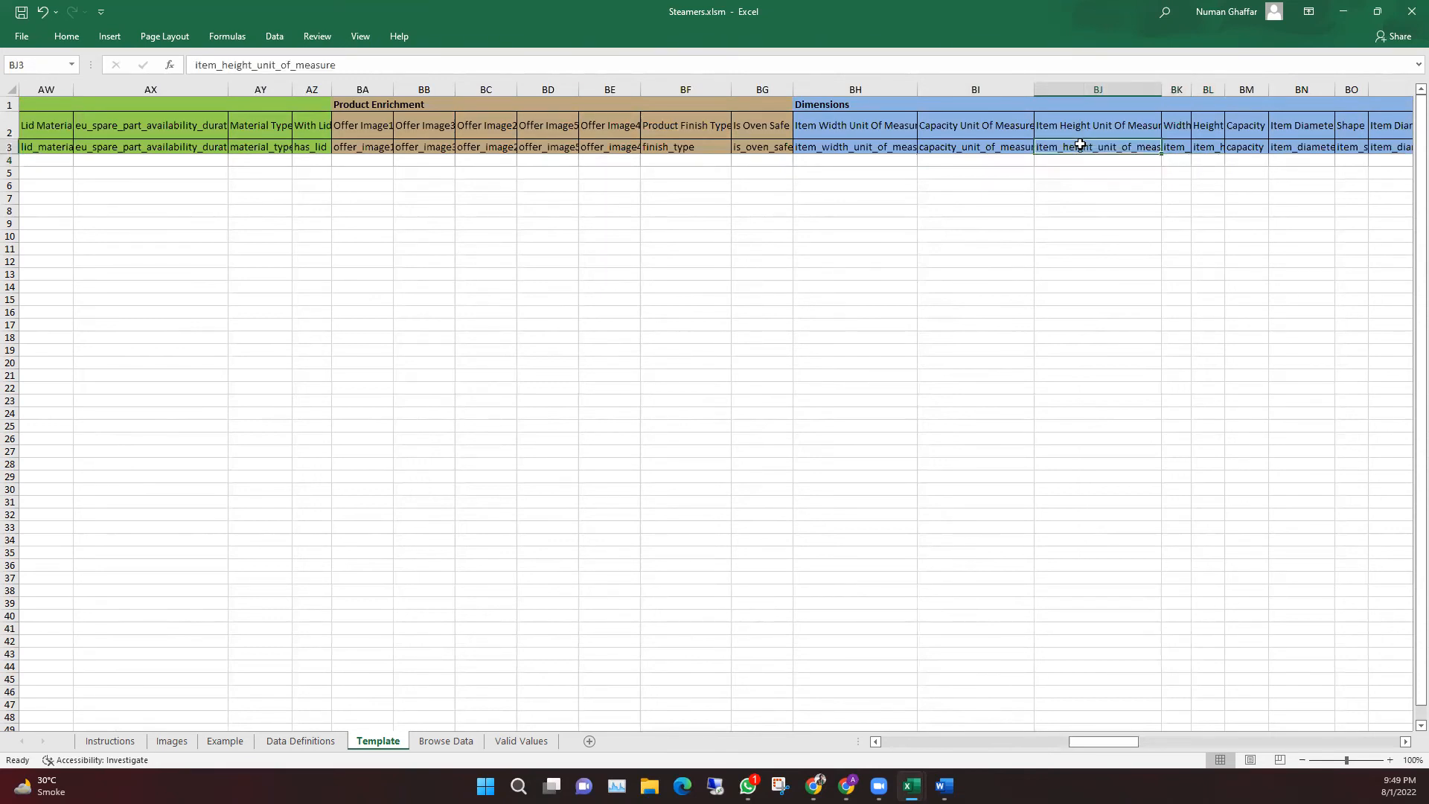
pyautogui.press('Tab')
pyautogui.hotkey('shift', 'Tab')
pyautogui.hotkey('shift', 'Tab')
pyautogui.hotkey('shift', 'Tab')
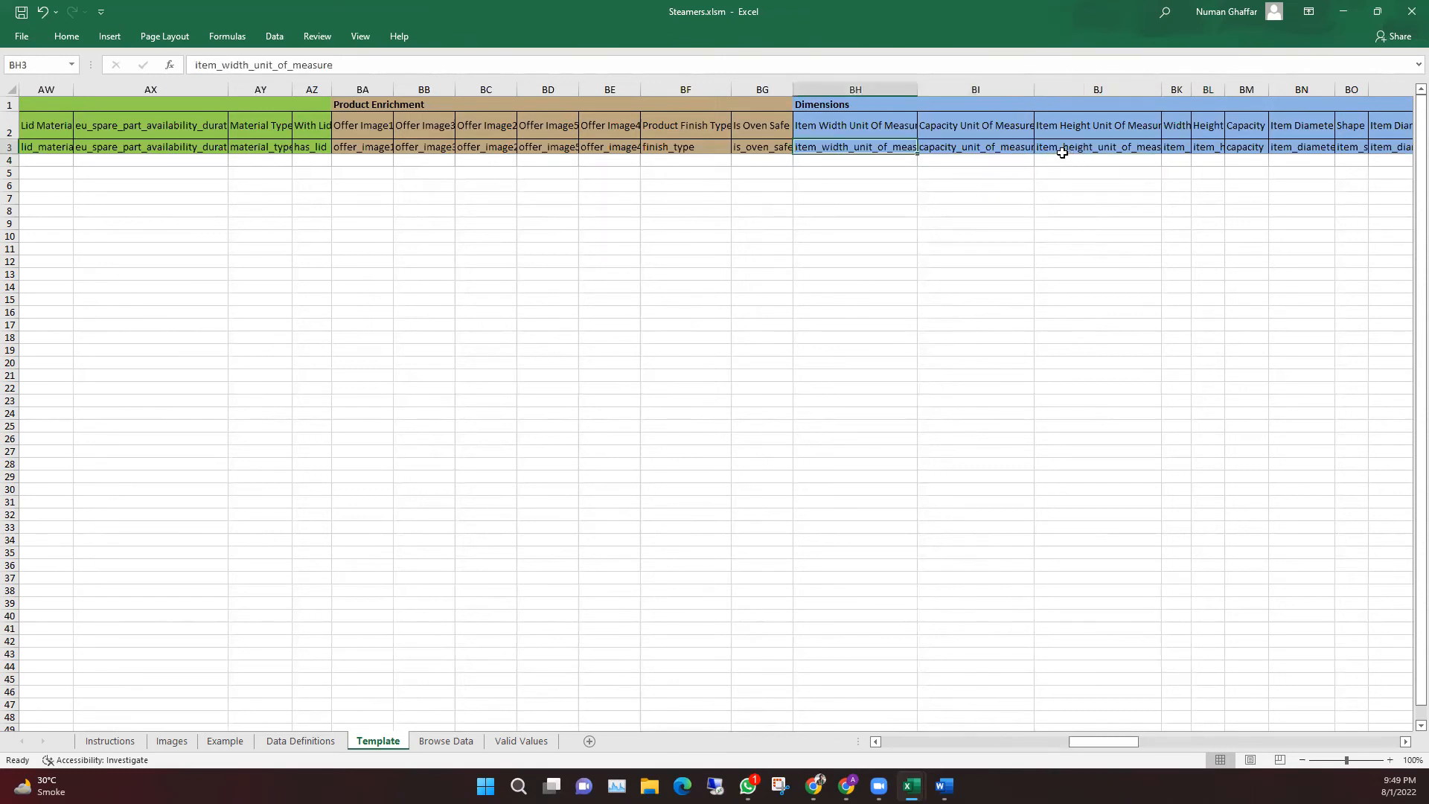
# Check the Item Width Unit Of Measure choices for row 4 without picking one, and move on along the Dimensions unit fields
pyautogui.click(902, 161)
pyautogui.click(923, 162)
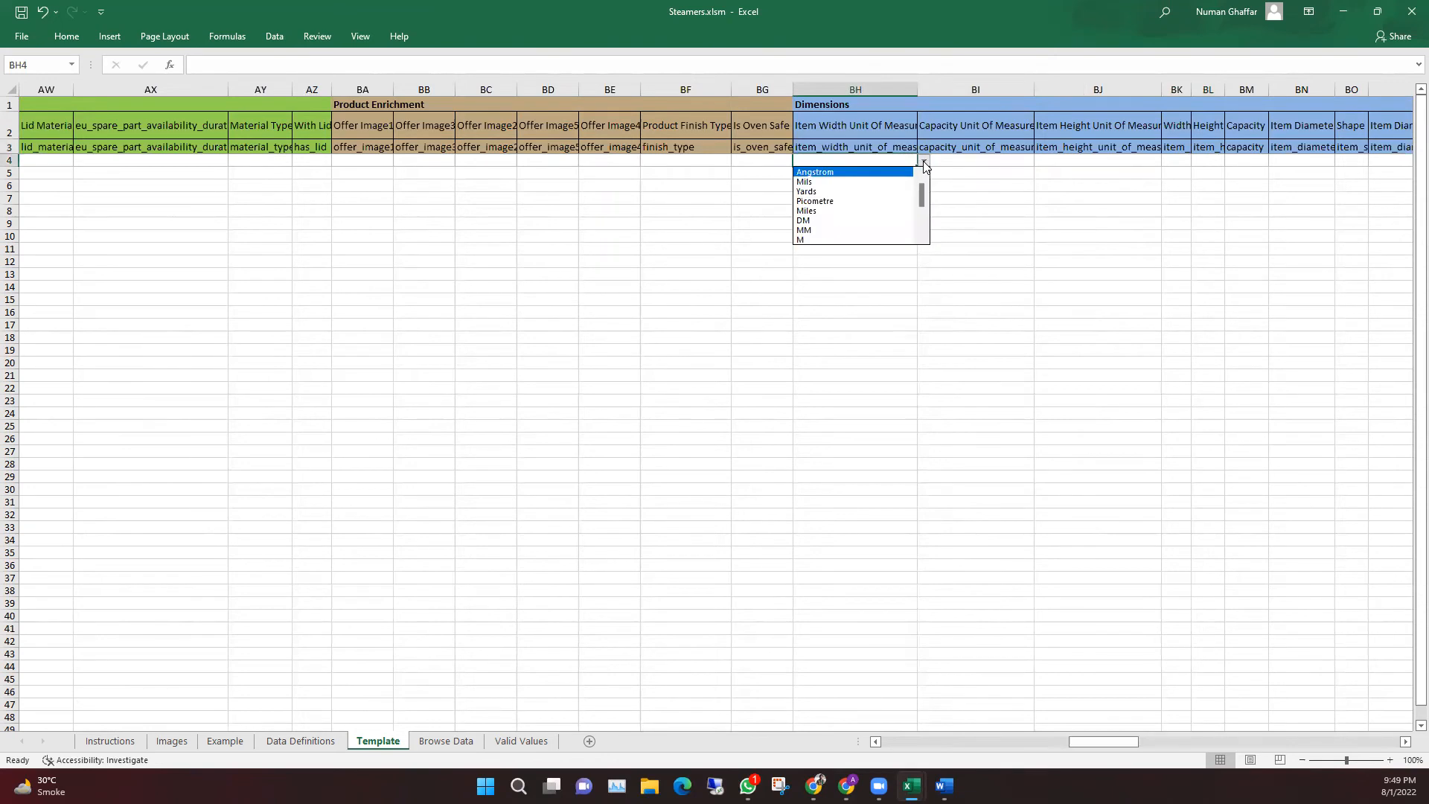
pyautogui.press('Escape')
pyautogui.press('Tab')
pyautogui.press('Right')
pyautogui.press('Right')
pyautogui.press('Right')
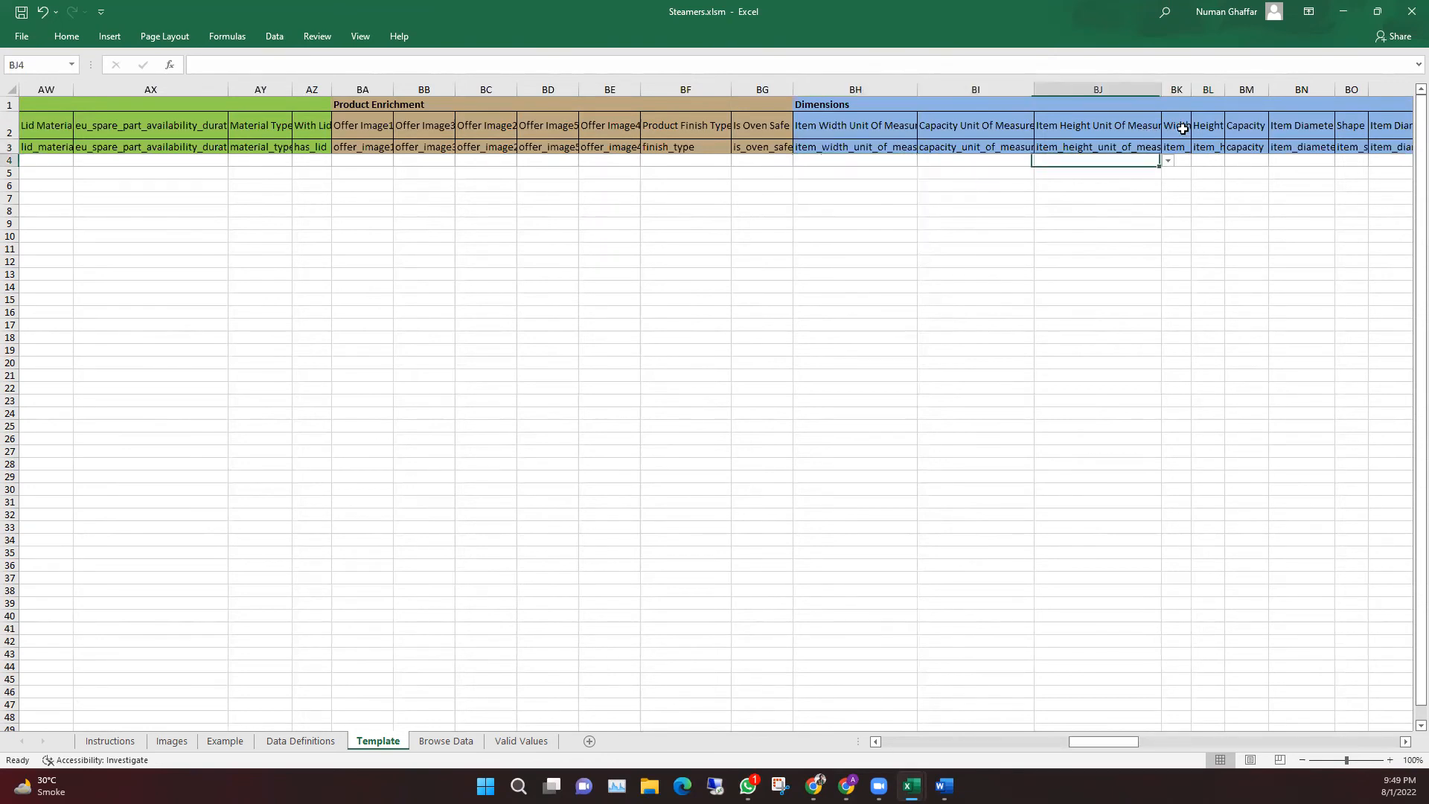
pyautogui.press('Left')
# Widen the Dimensions group's Width and Height columns to fit their field names, and go through the Width, Height and Capacity cells in row 4
pyautogui.moveTo(1192, 89); pyautogui.dragTo(1285, 89)
pyautogui.click(1224, 163)
pyautogui.click(1199, 160)
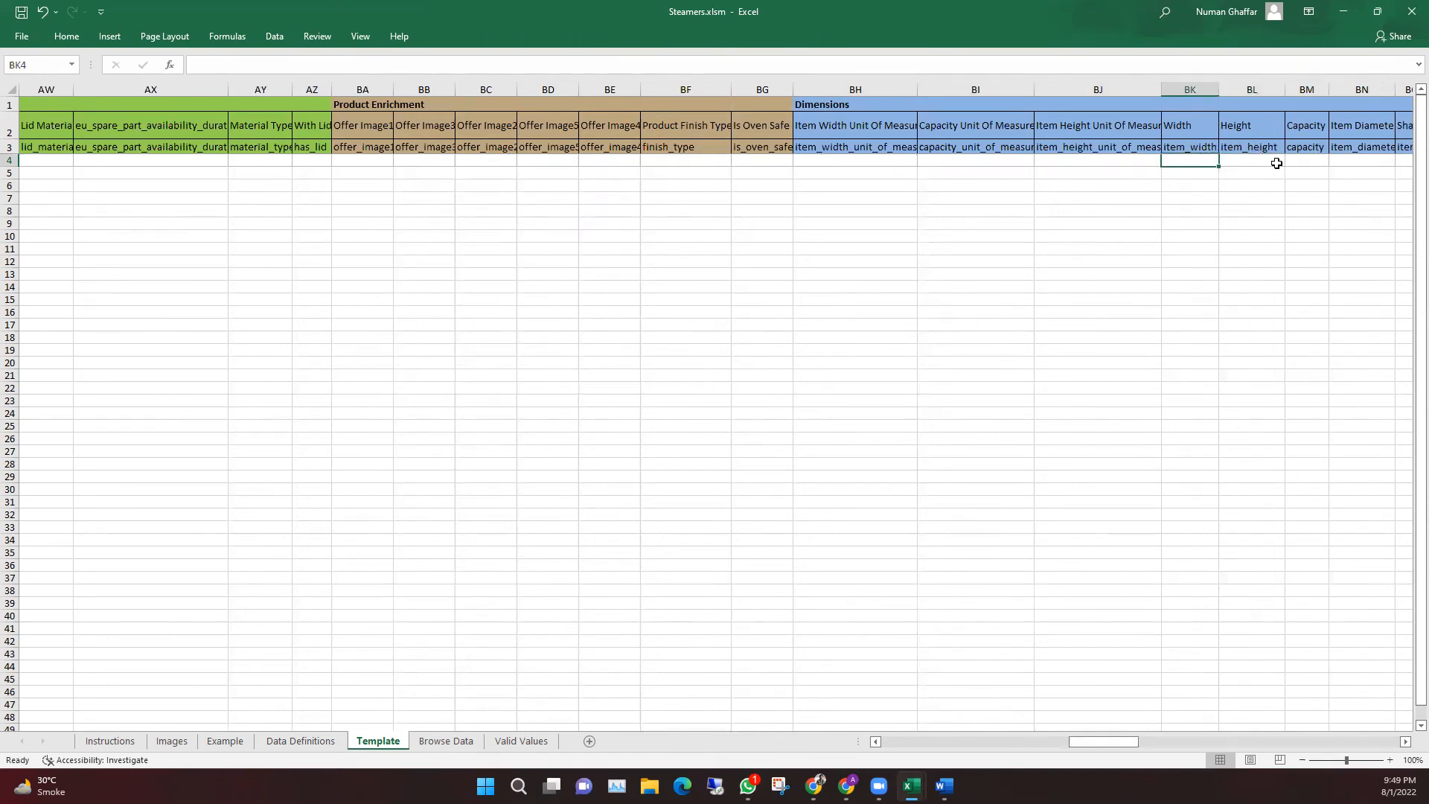
pyautogui.click(1271, 160)
pyautogui.click(1306, 160)
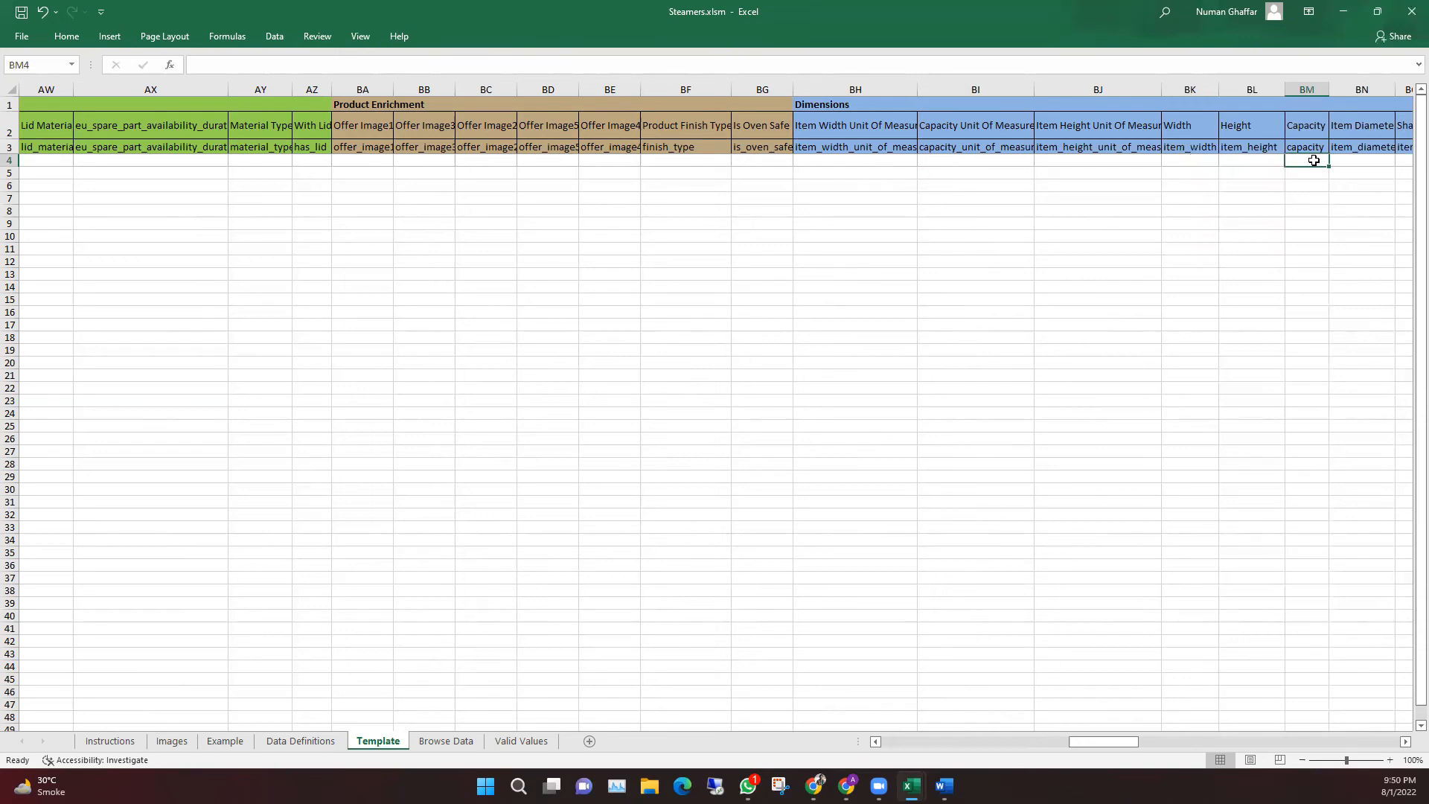
# Go through row 4's Item Diameter and Shape fields and check the Item Diameter Unit Of Measure choices without picking one
pyautogui.click(1352, 211)
pyautogui.click(1351, 160)
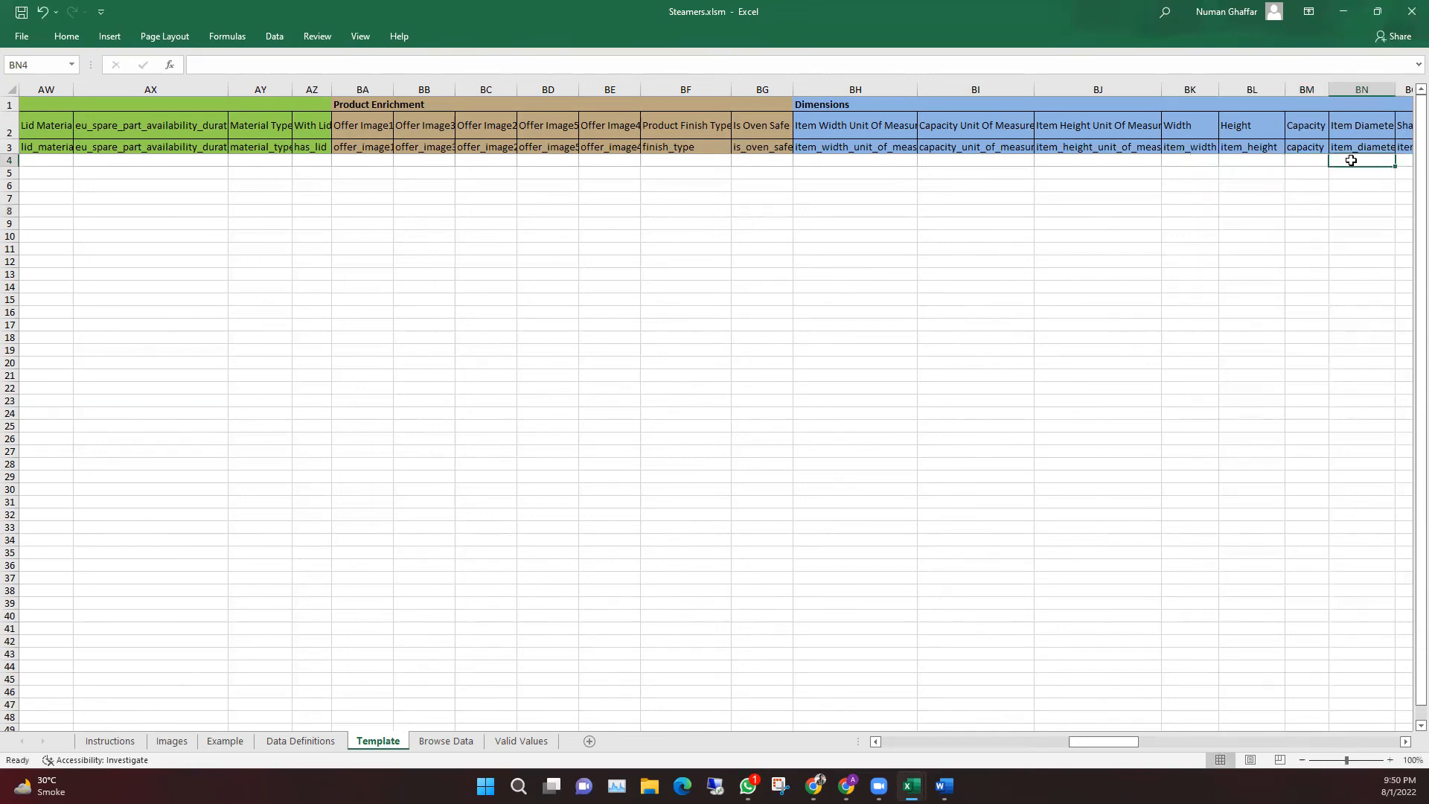
pyautogui.press('Right')
pyautogui.press('Right')
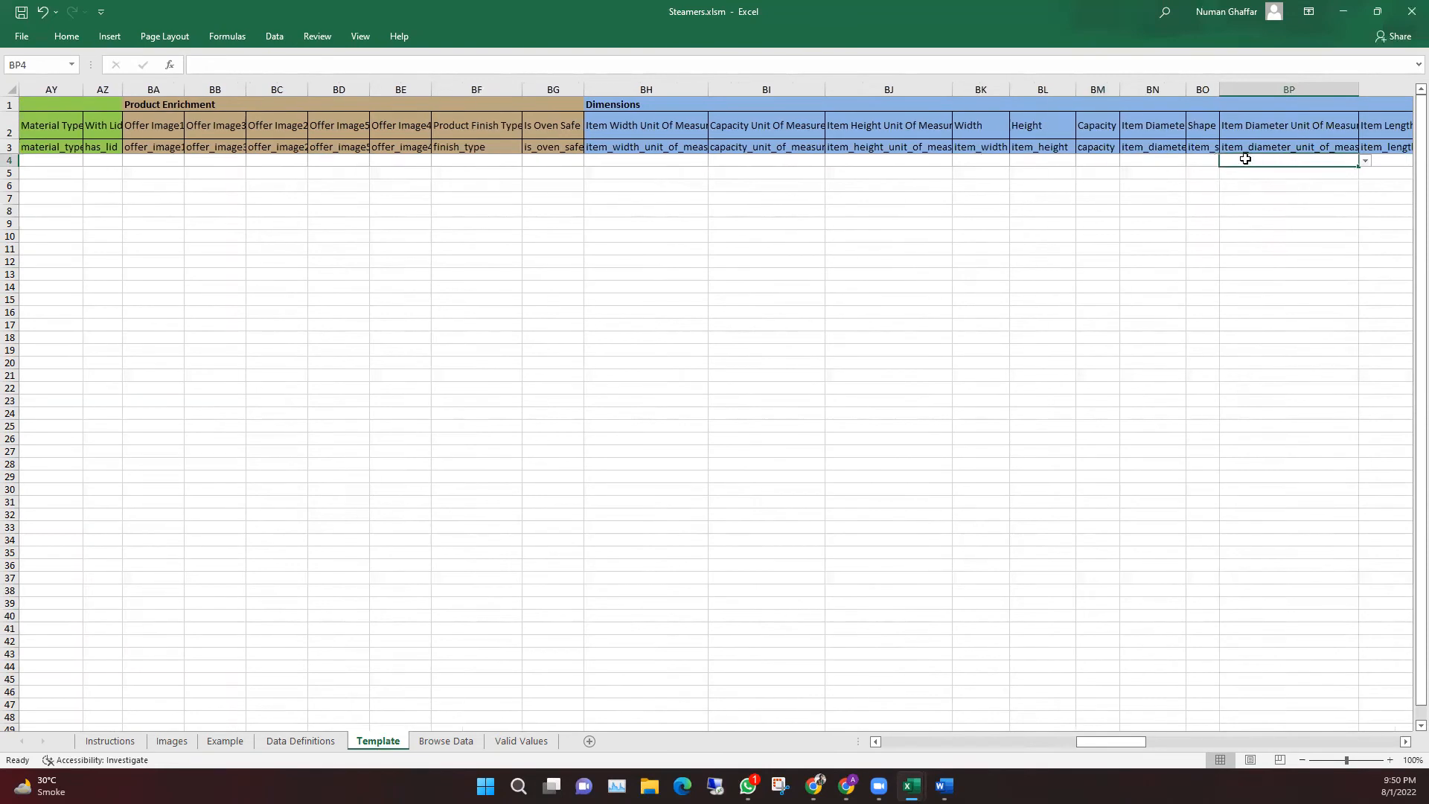
pyautogui.click(1211, 164)
pyautogui.click(1240, 160)
pyautogui.click(1365, 161)
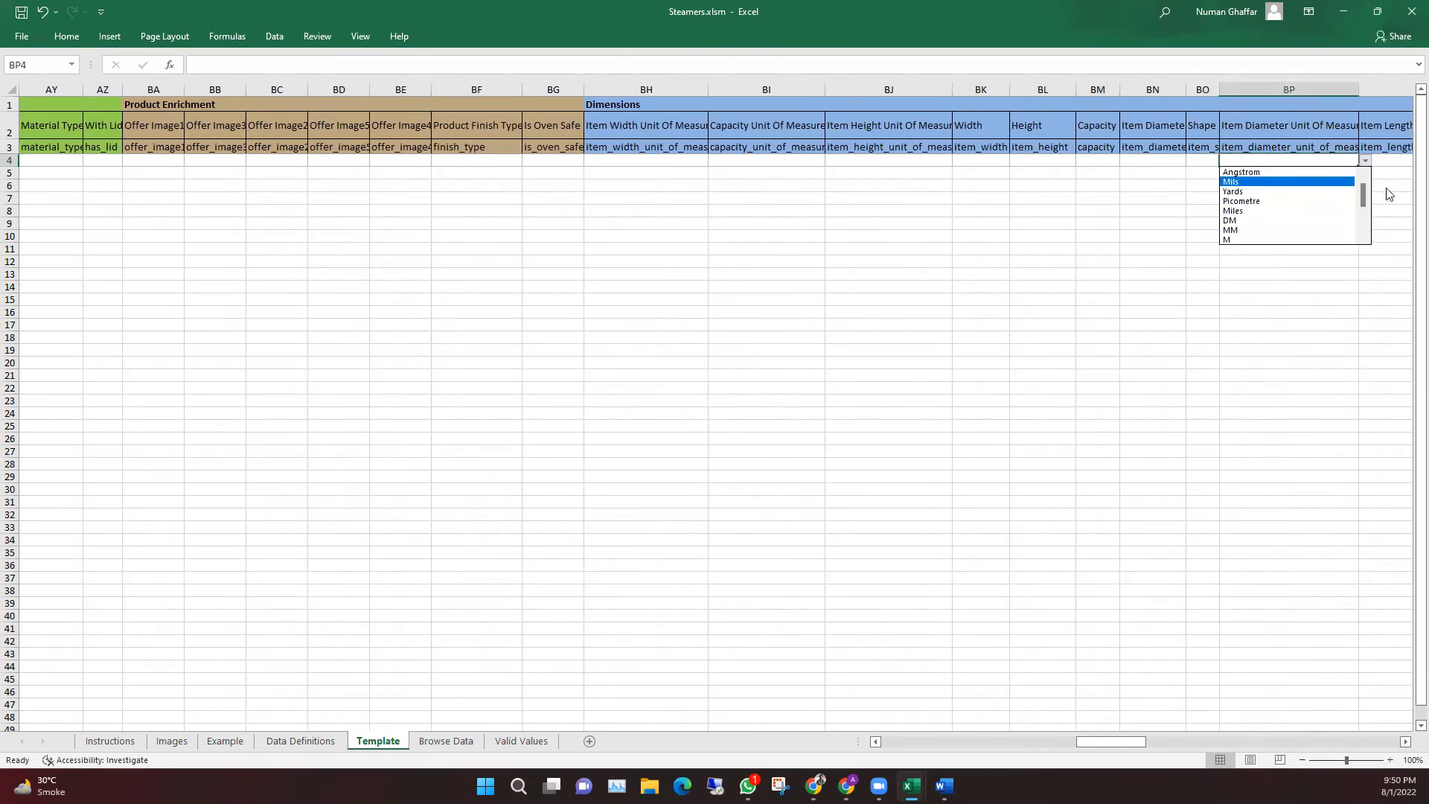
pyautogui.press('Escape')
# Look across the remaining Dimensions length fields and the Fulfillment group's package fields up to Package Length Unit Of Measure in row 4
pyautogui.press('Right')
pyautogui.press('Right')
pyautogui.press('Right')
pyautogui.press('Right')
pyautogui.press('Right')
pyautogui.press('Right')
pyautogui.press('Right')
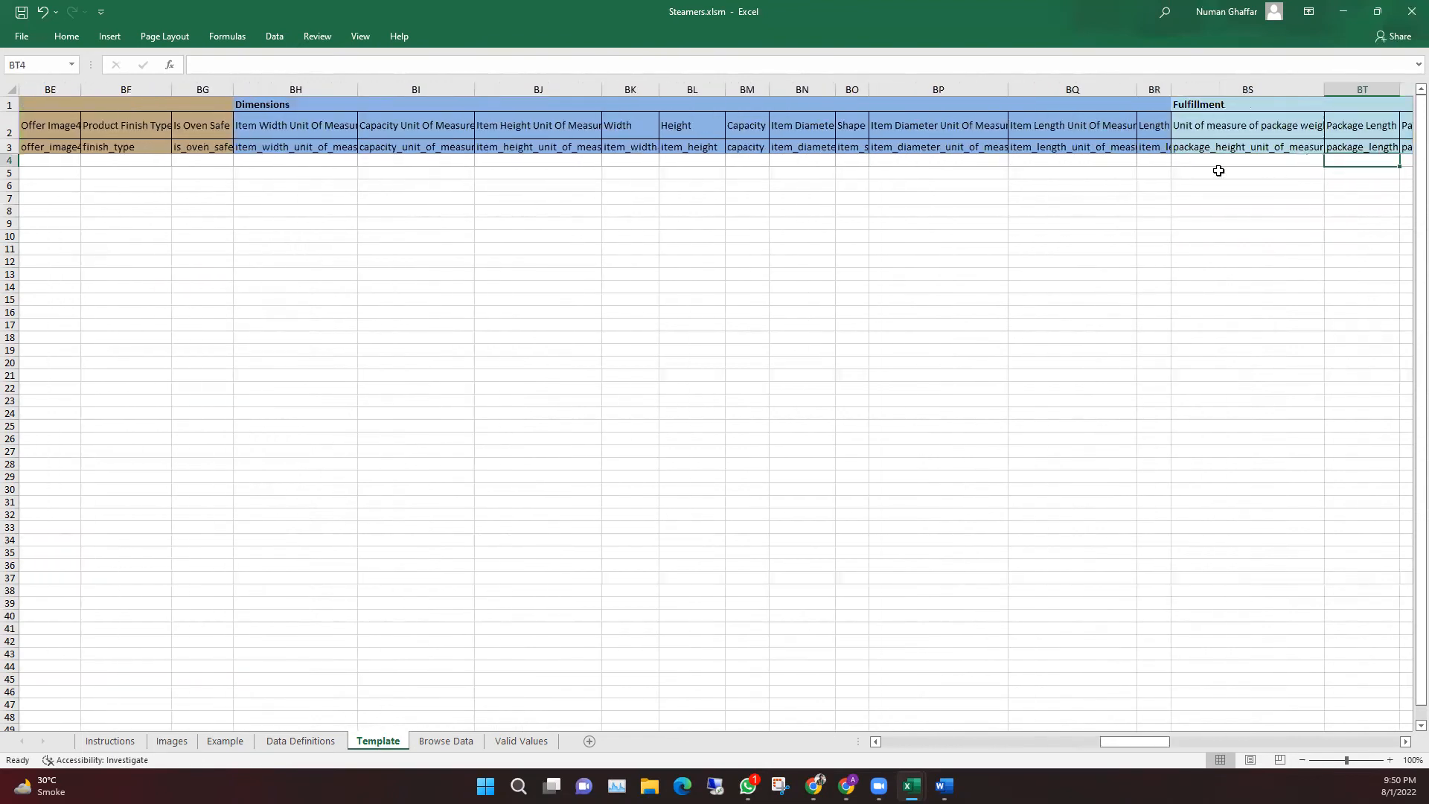
pyautogui.press('Right')
pyautogui.press('Right')
pyautogui.press('Right')
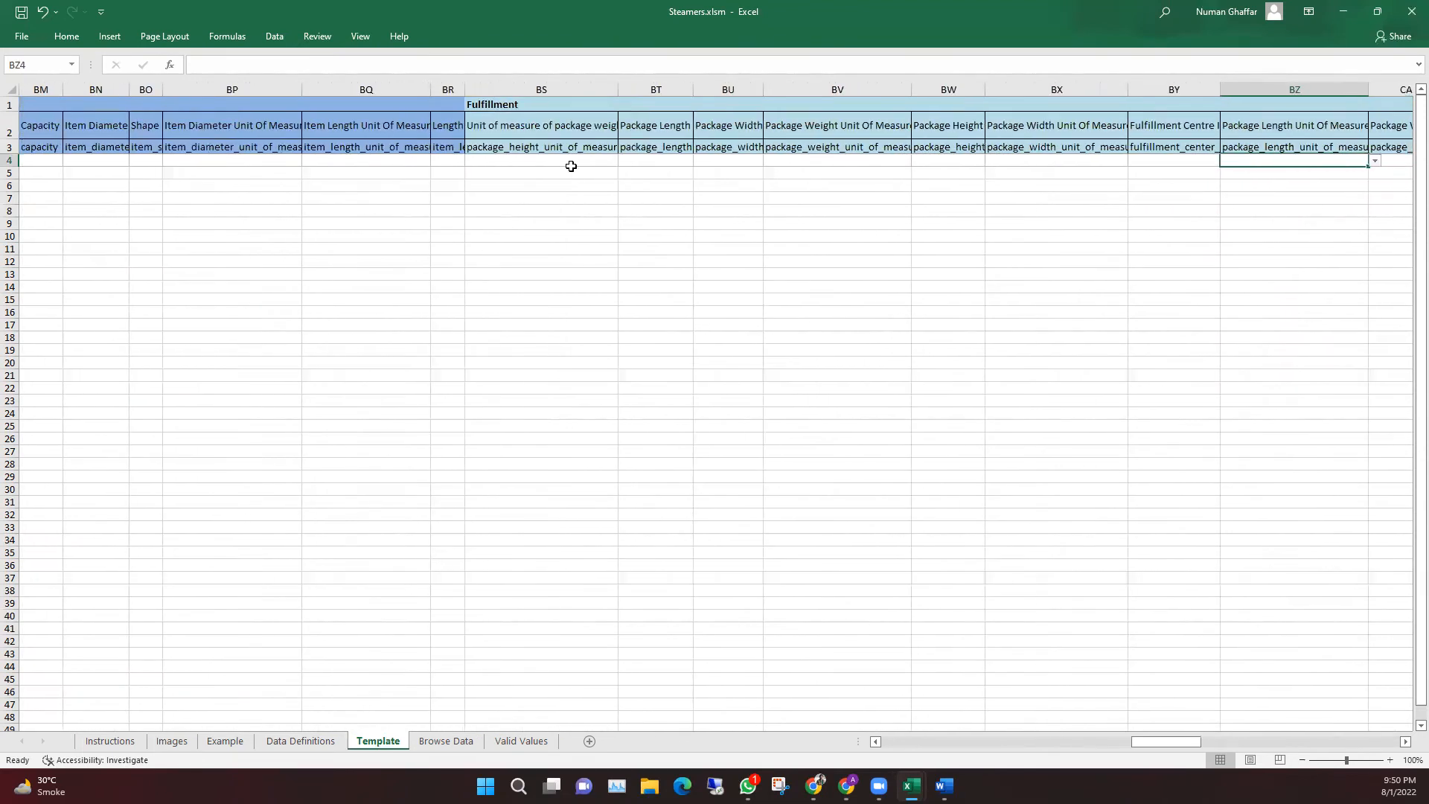
# Return to the start of the Fulfillment group and examine its heading and first unit of measure field
pyautogui.click(610, 162)
pyautogui.click(625, 160)
pyautogui.click(676, 172)
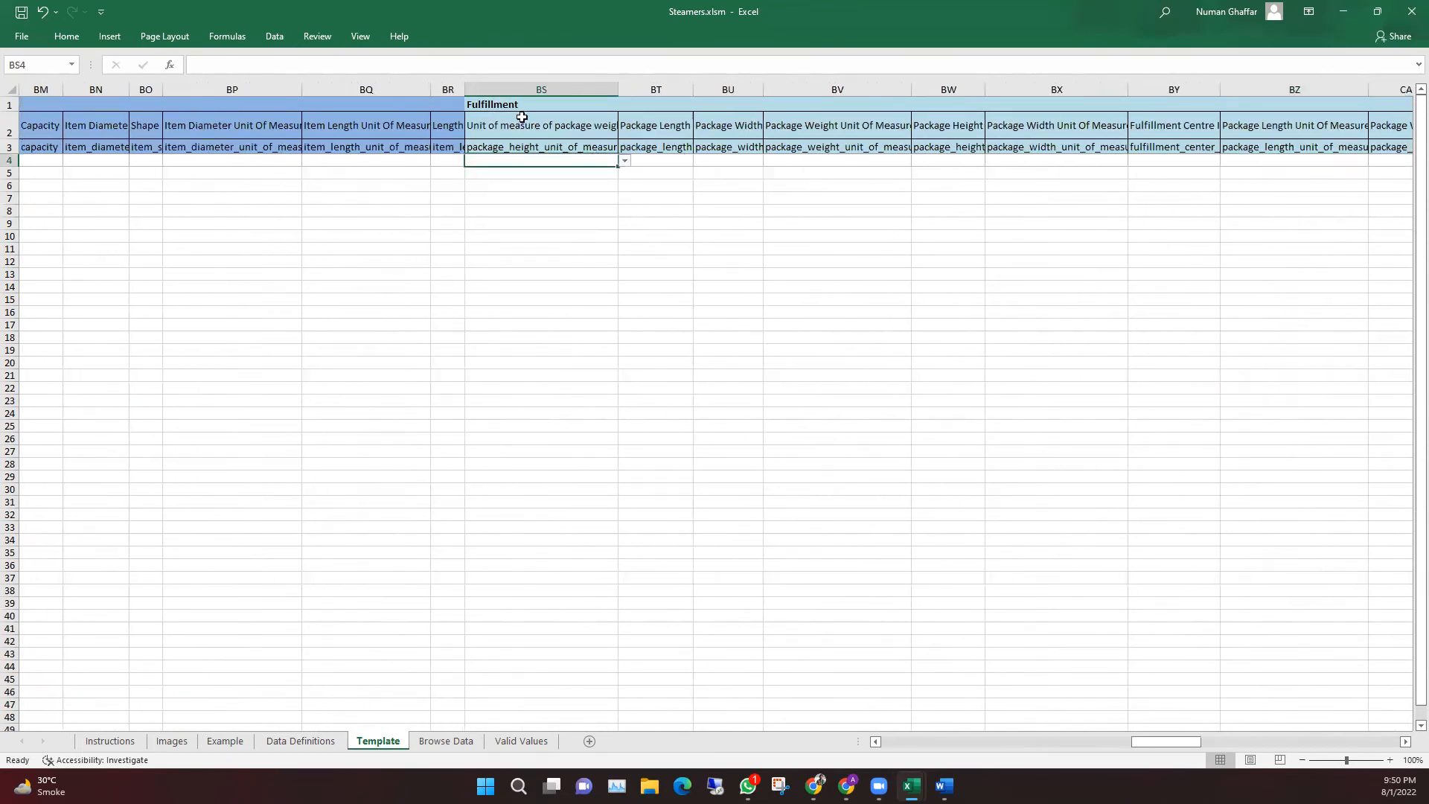
pyautogui.click(508, 105)
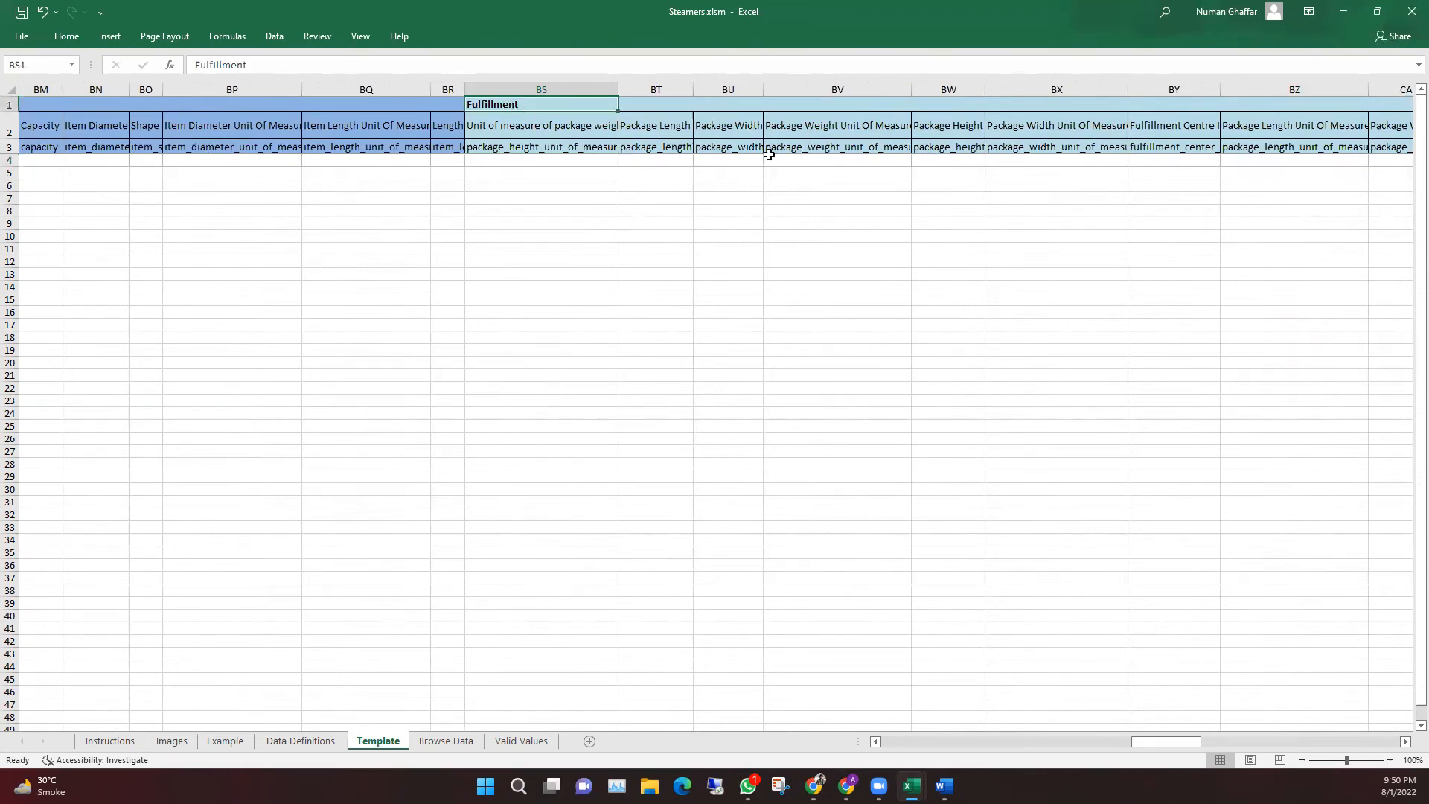
pyautogui.click(550, 162)
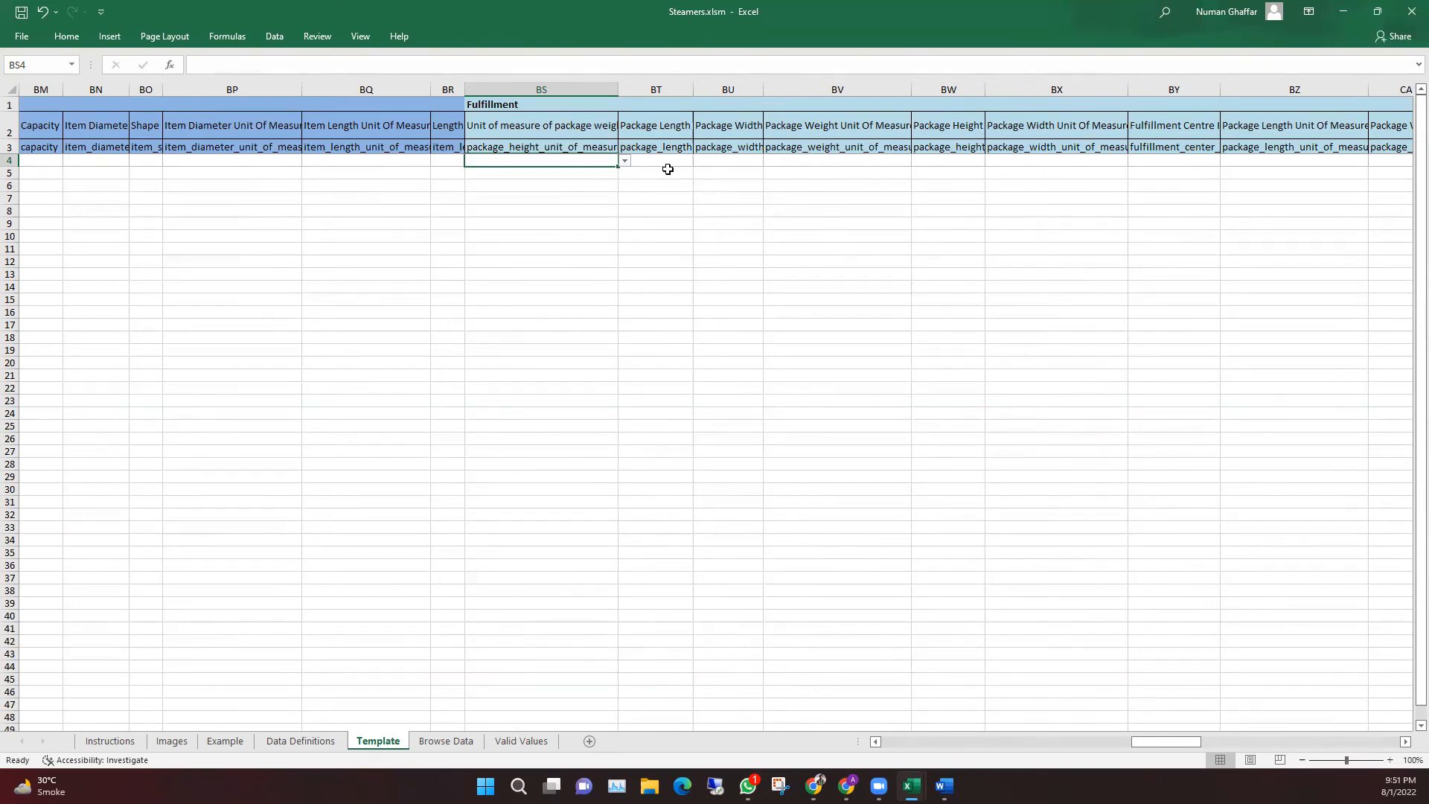
# Go through the Fulfillment group's row 4 package fields from Package Length to Package Height
pyautogui.click(667, 169)
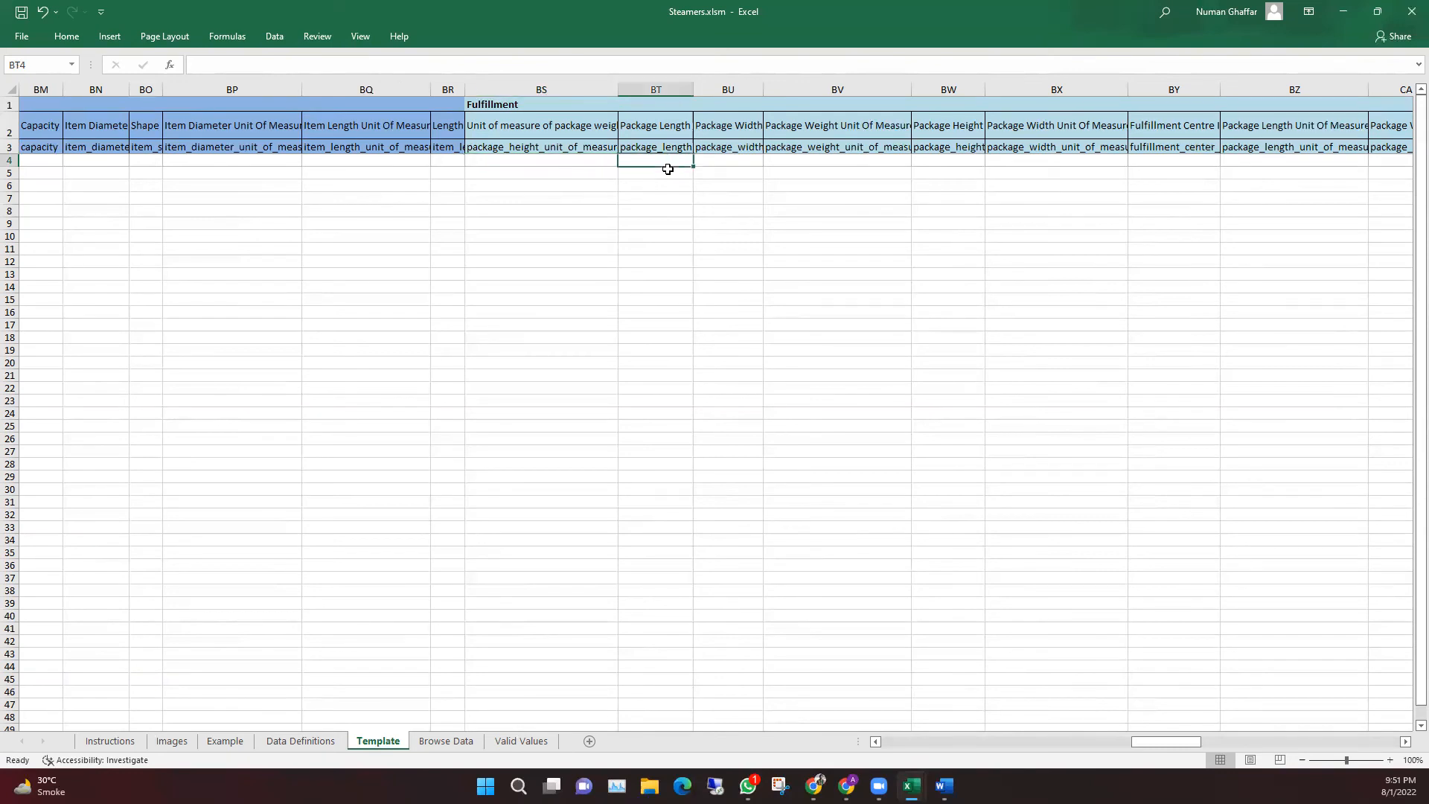
pyautogui.press('Left')
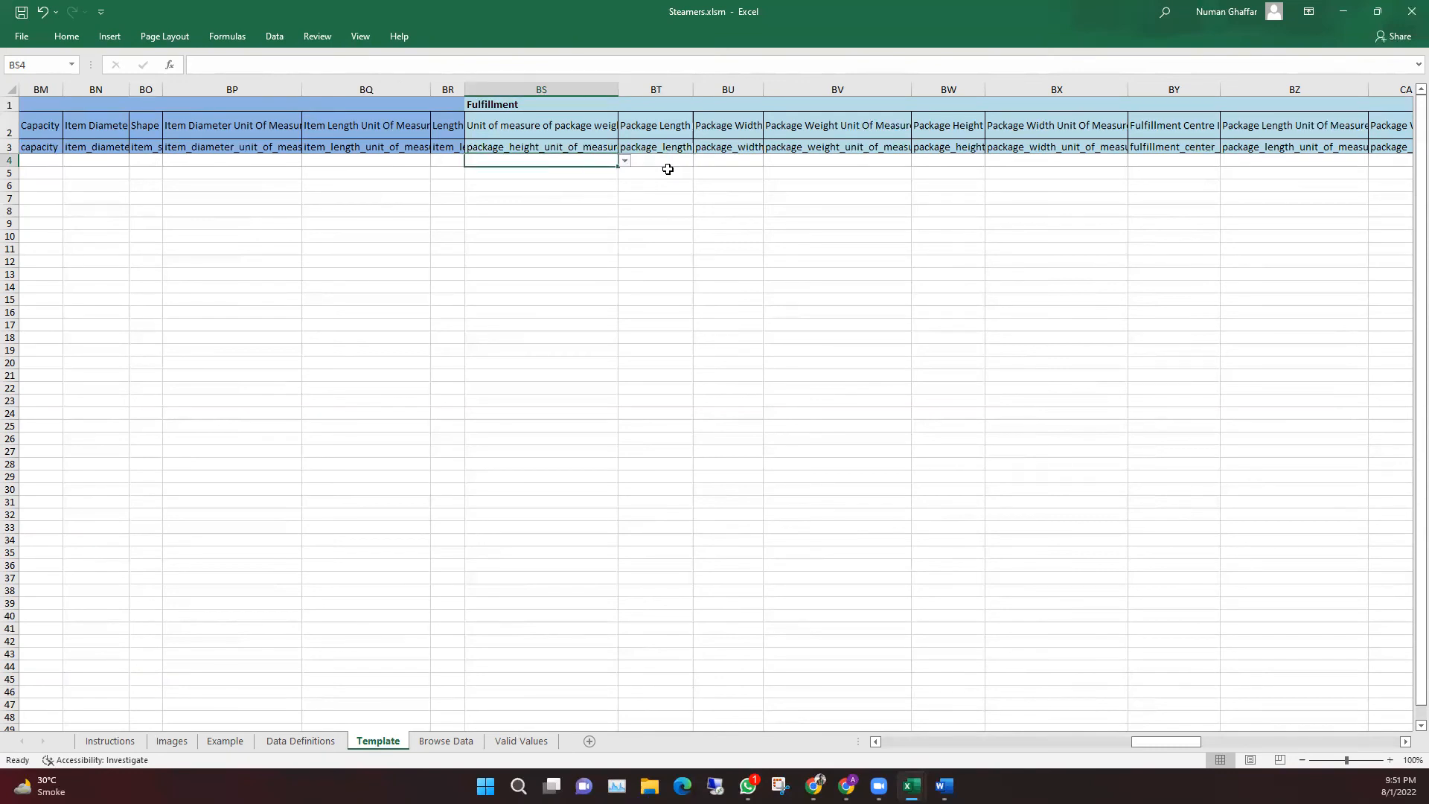
pyautogui.click(668, 170)
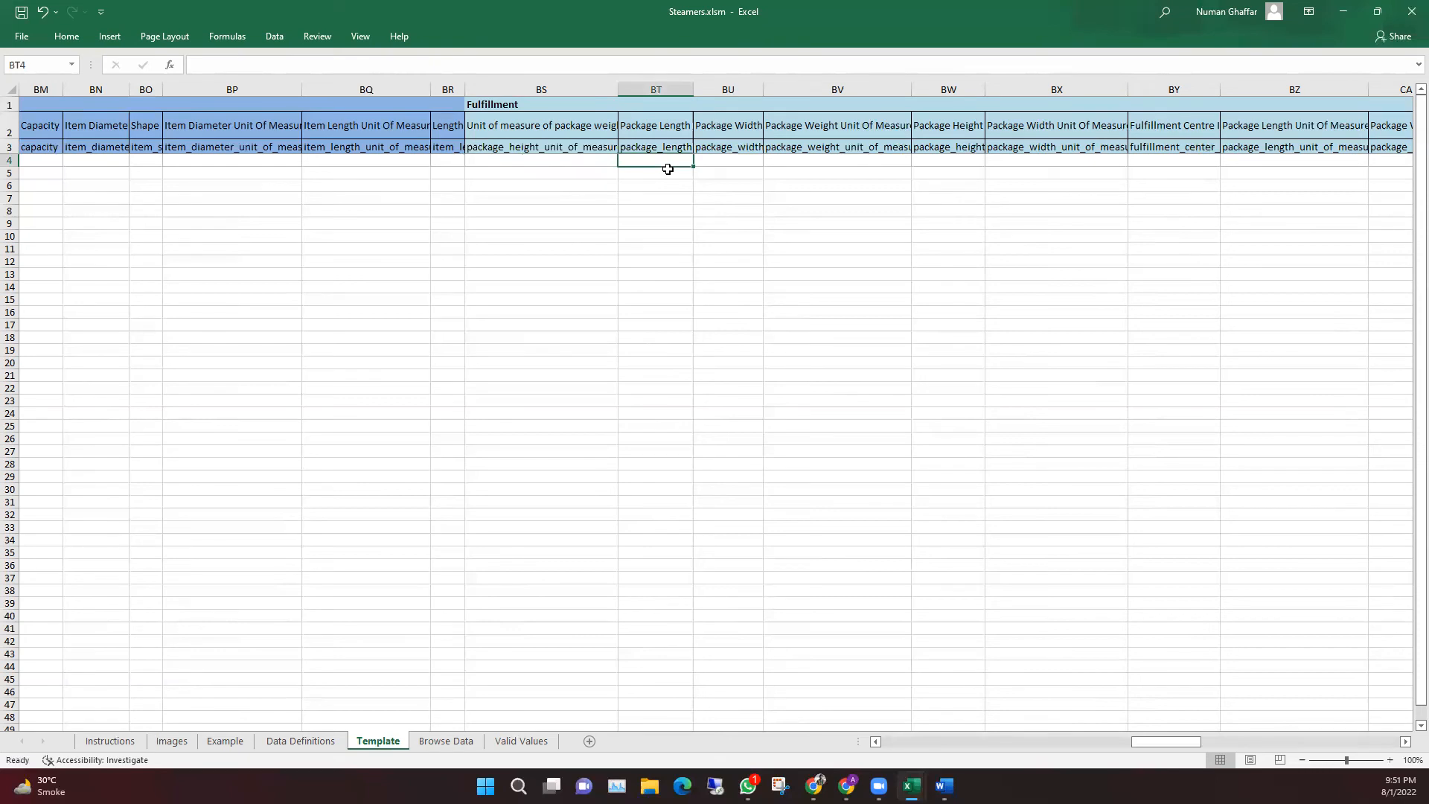
pyautogui.press('Right')
pyautogui.press('Right')
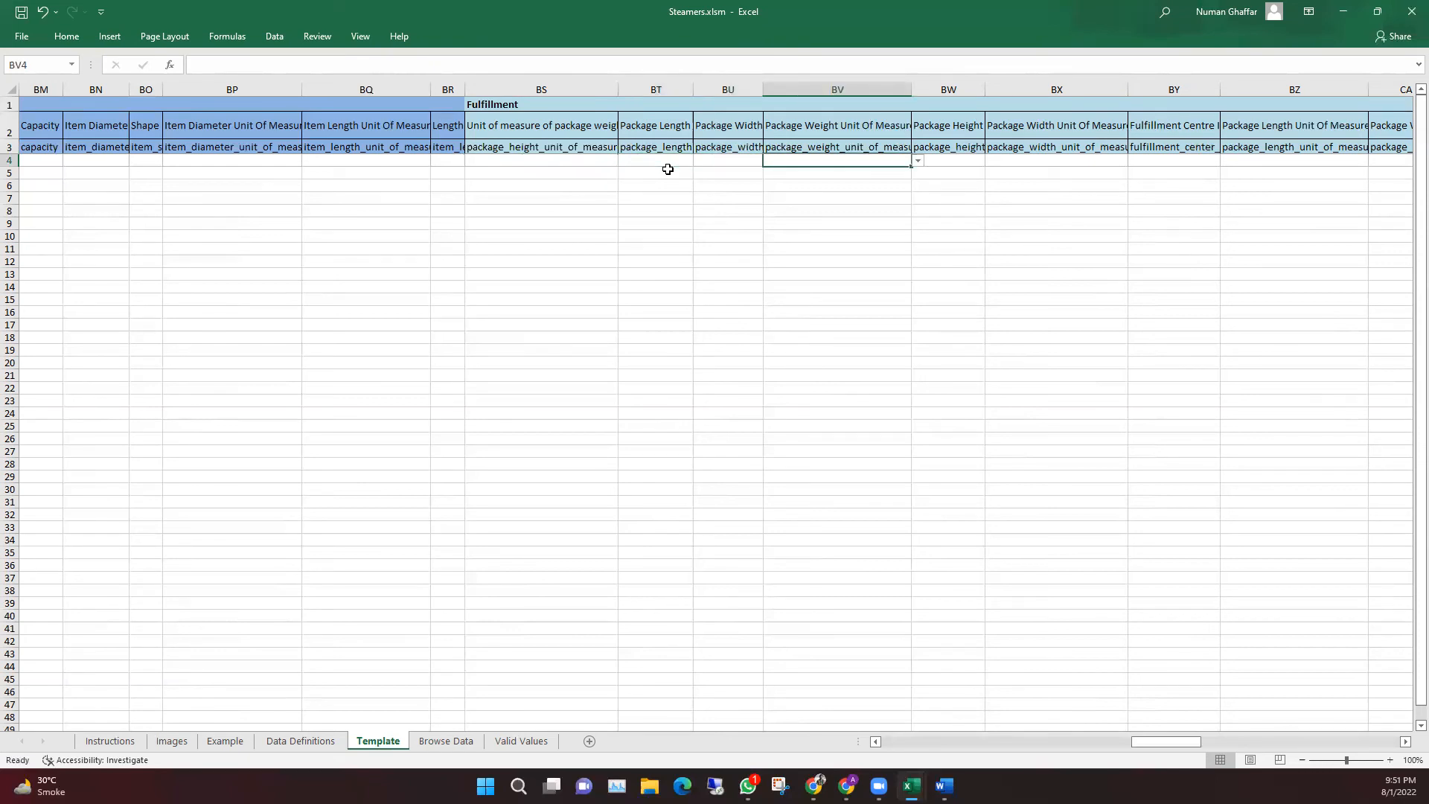
pyautogui.press('Right')
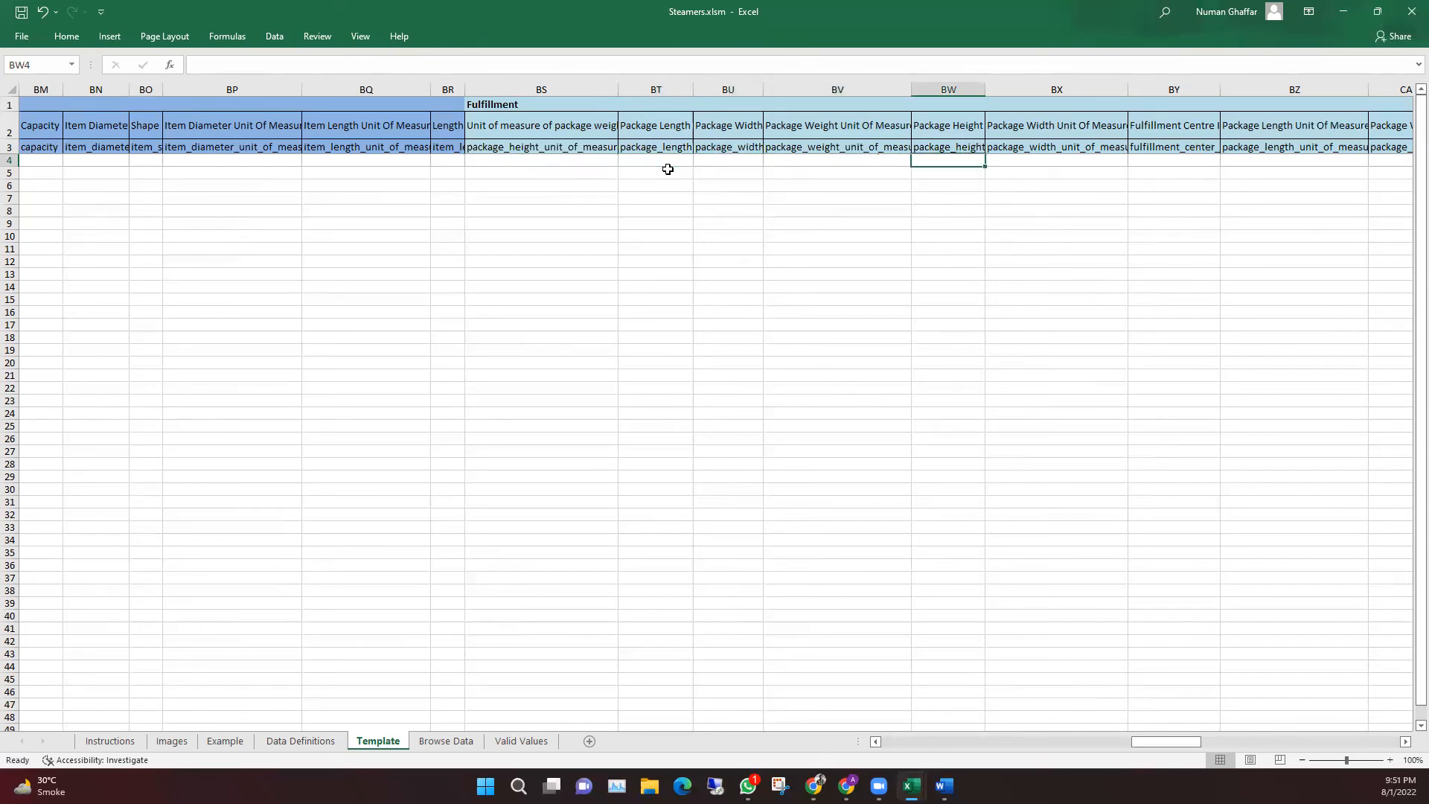
# Move on to row 4's Fulfillment Centre ID field and check its choices without picking one
pyautogui.press('Right')
pyautogui.press('Right')
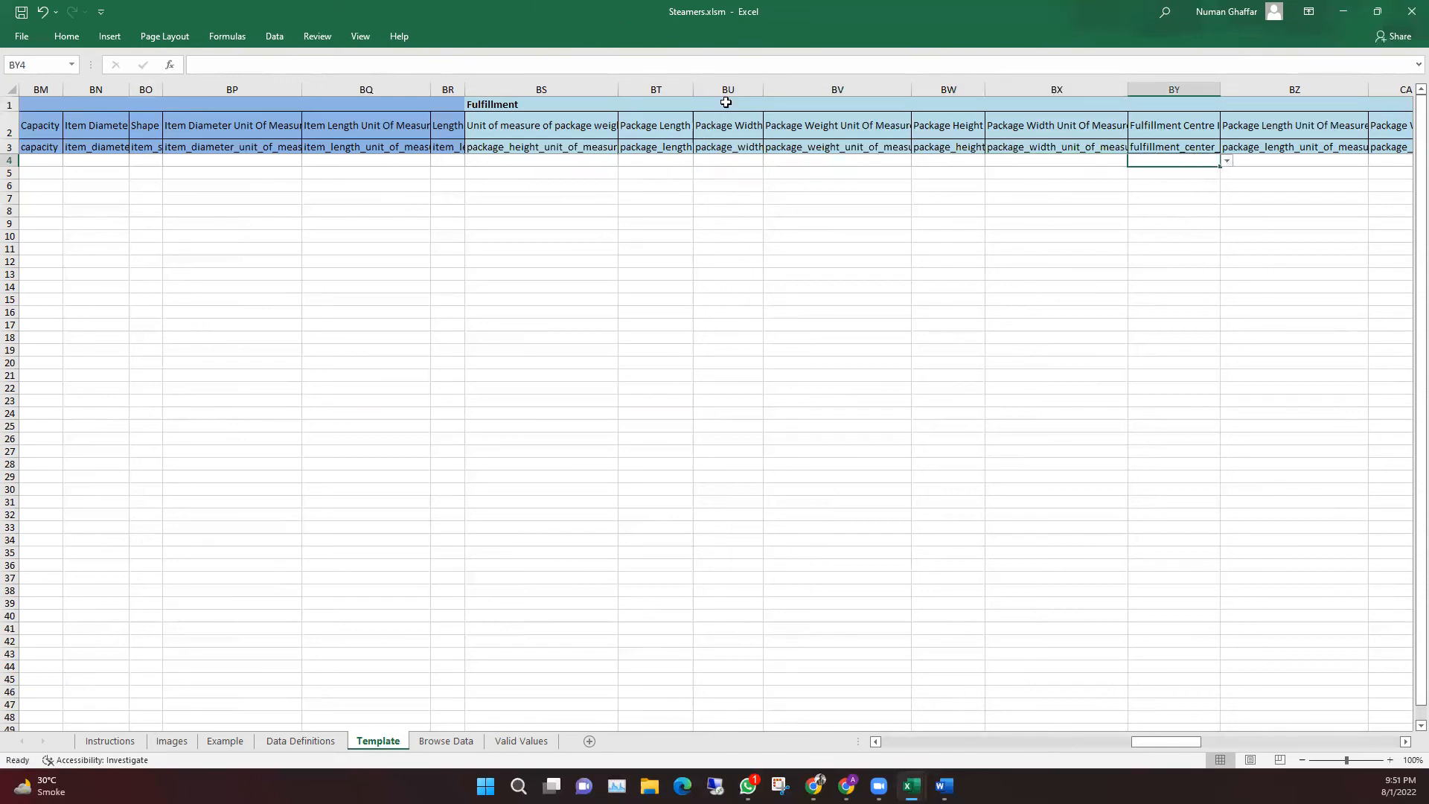
pyautogui.click(1226, 162)
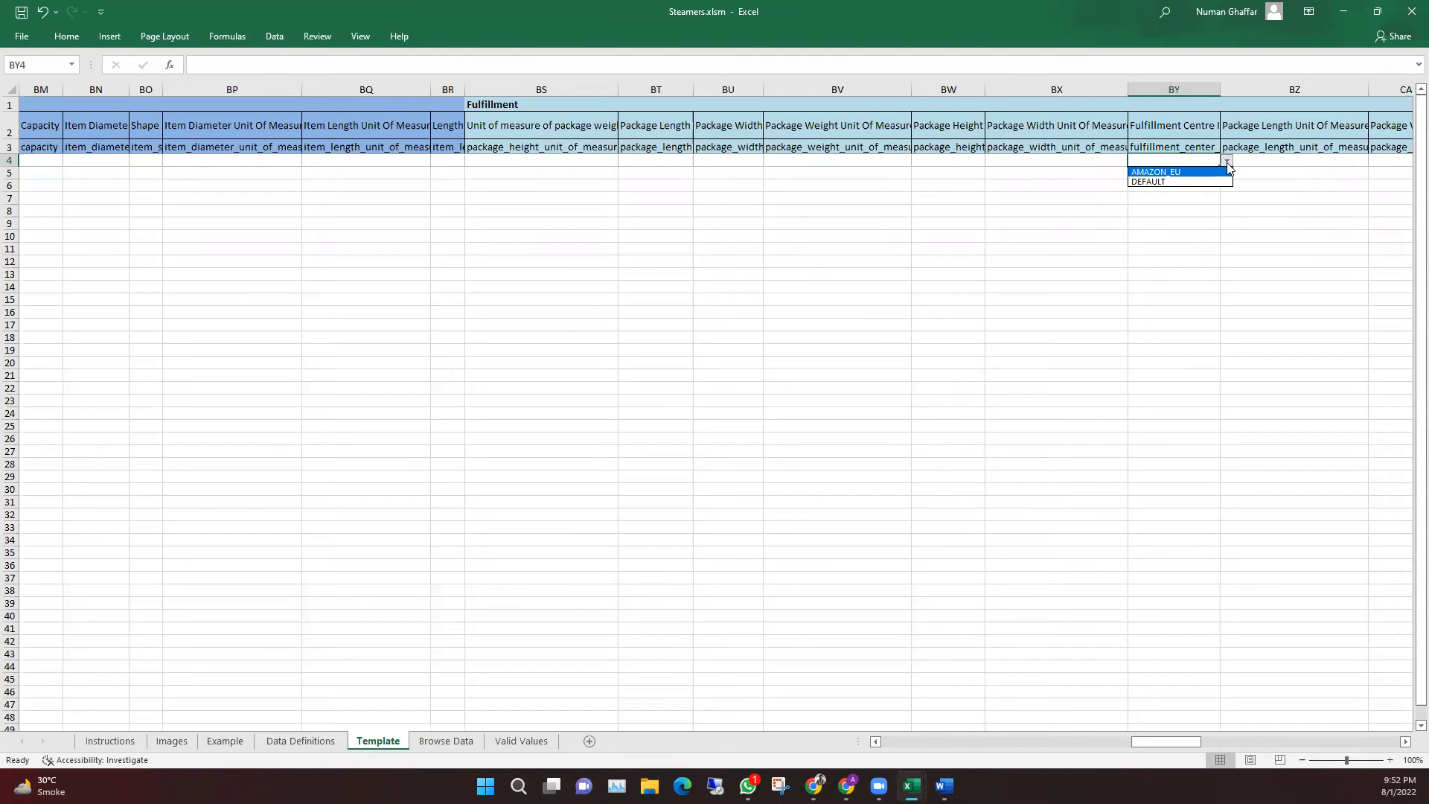
pyautogui.click(1261, 159)
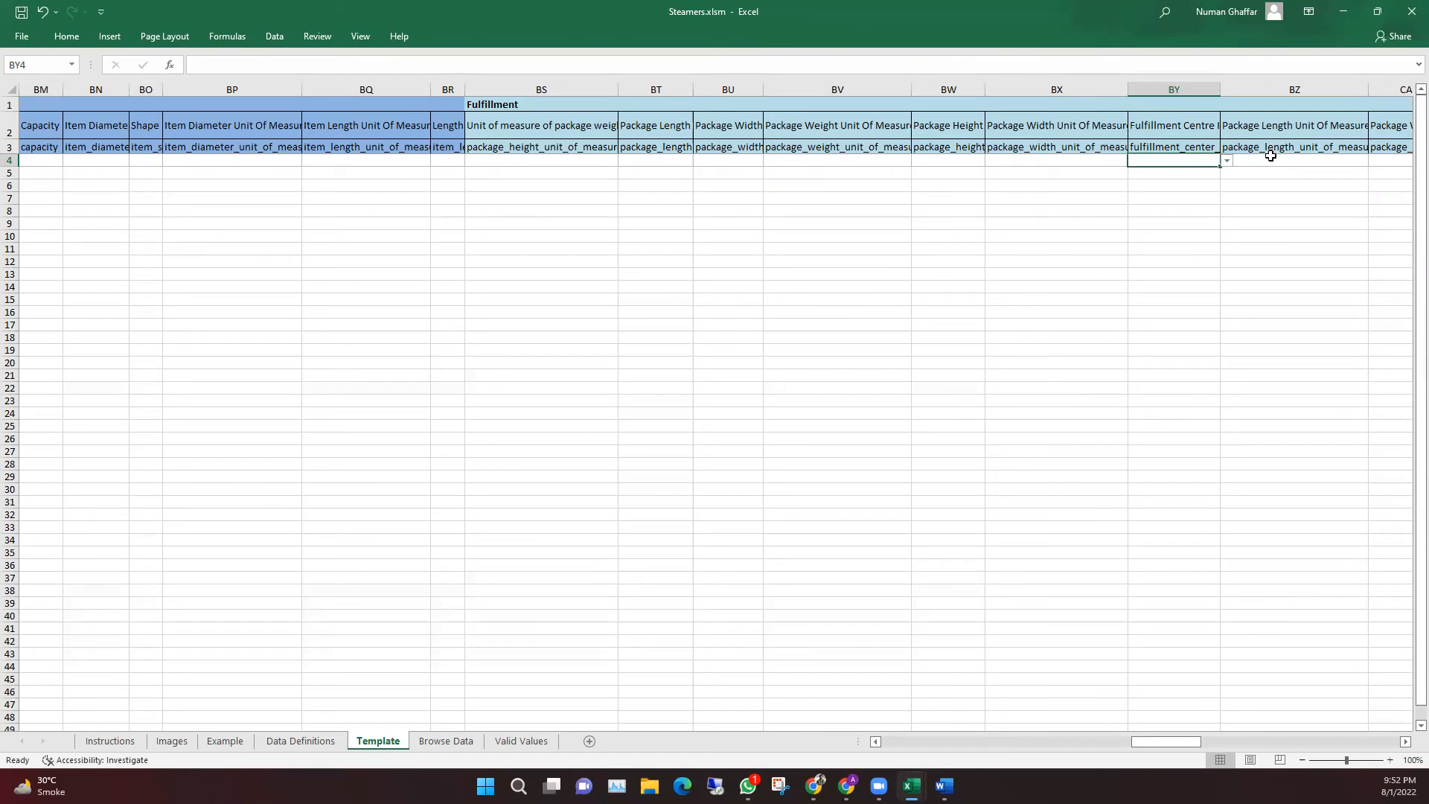
# Go through row 4's last Fulfillment fields from Package Length Unit Of Measure and move into the Compliance group's battery fields
pyautogui.click(1267, 159)
pyautogui.press('Right')
pyautogui.press('Right')
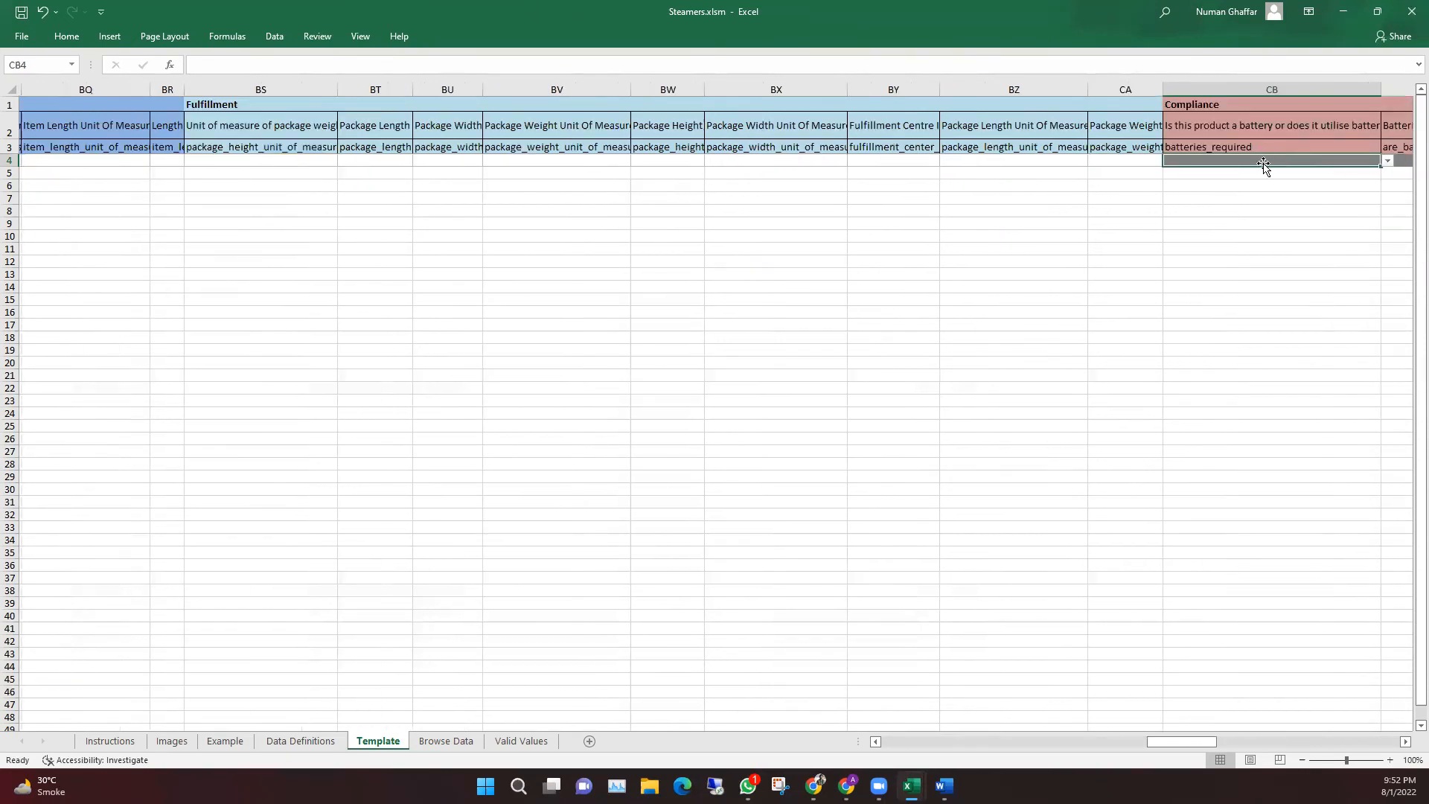
pyautogui.press('Right')
pyautogui.press('Right')
pyautogui.press('Right')
pyautogui.press('Right')
pyautogui.press('Right')
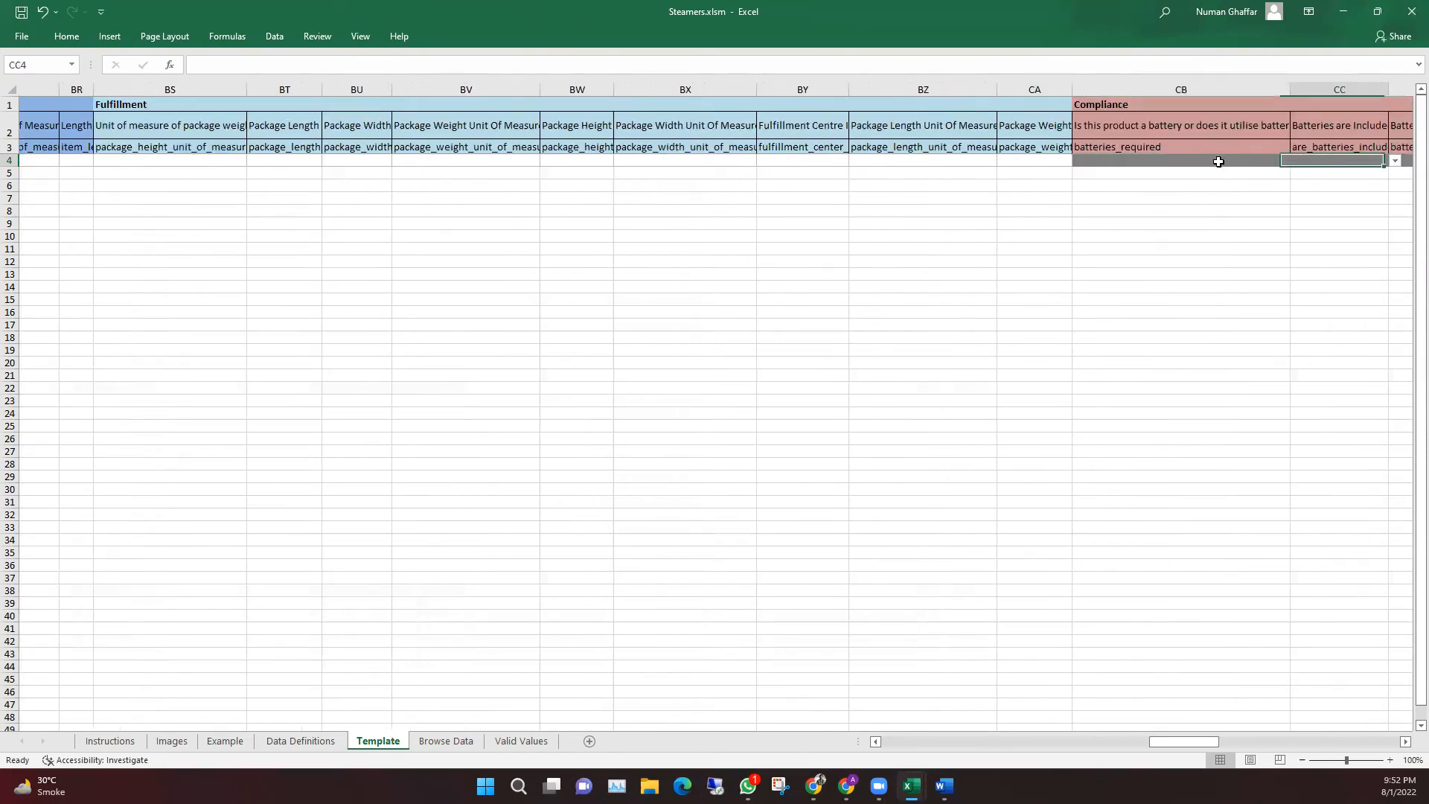
# Look across the Compliance group's battery type, battery weight and lithium battery fields in row 4
pyautogui.press('Right')
pyautogui.press('Right')
pyautogui.press('Right')
pyautogui.press('Right')
pyautogui.press('Right')
pyautogui.press('Right')
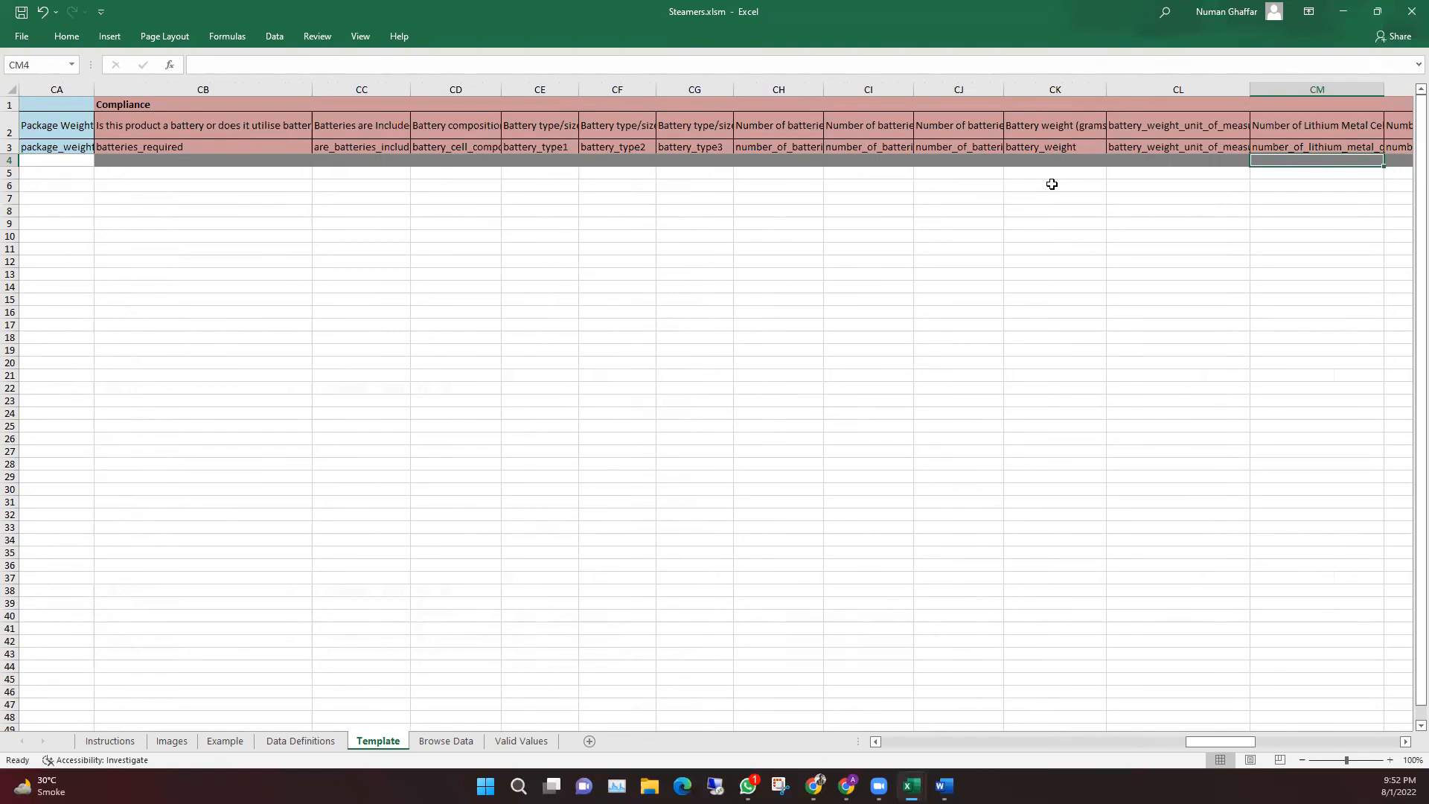
pyautogui.press('Right')
pyautogui.press('Right')
pyautogui.press('Right')
pyautogui.press('Right')
pyautogui.press('Right')
pyautogui.press('Right')
pyautogui.press('Right')
pyautogui.press('Right')
pyautogui.press('Right')
pyautogui.press('Right')
pyautogui.press('Right')
pyautogui.press('Right')
pyautogui.press('Right')
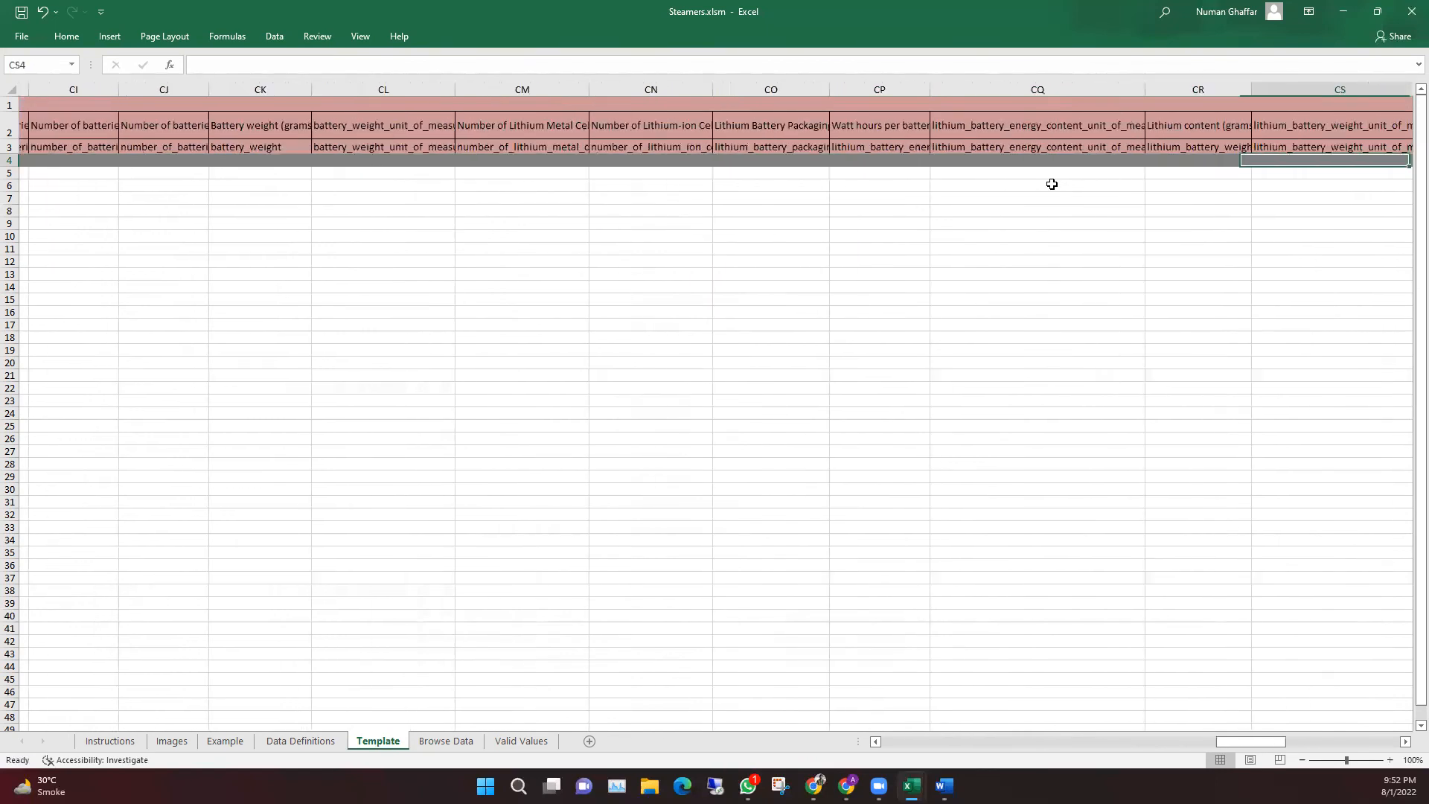
# Look across the Compliance group's dangerous goods, safety data sheet, weight, volume and GHS pictogram fields up to the Offer group
pyautogui.press('Right')
pyautogui.press('Right')
pyautogui.press('Right')
pyautogui.press('Right')
pyautogui.press('Right')
pyautogui.press('Right')
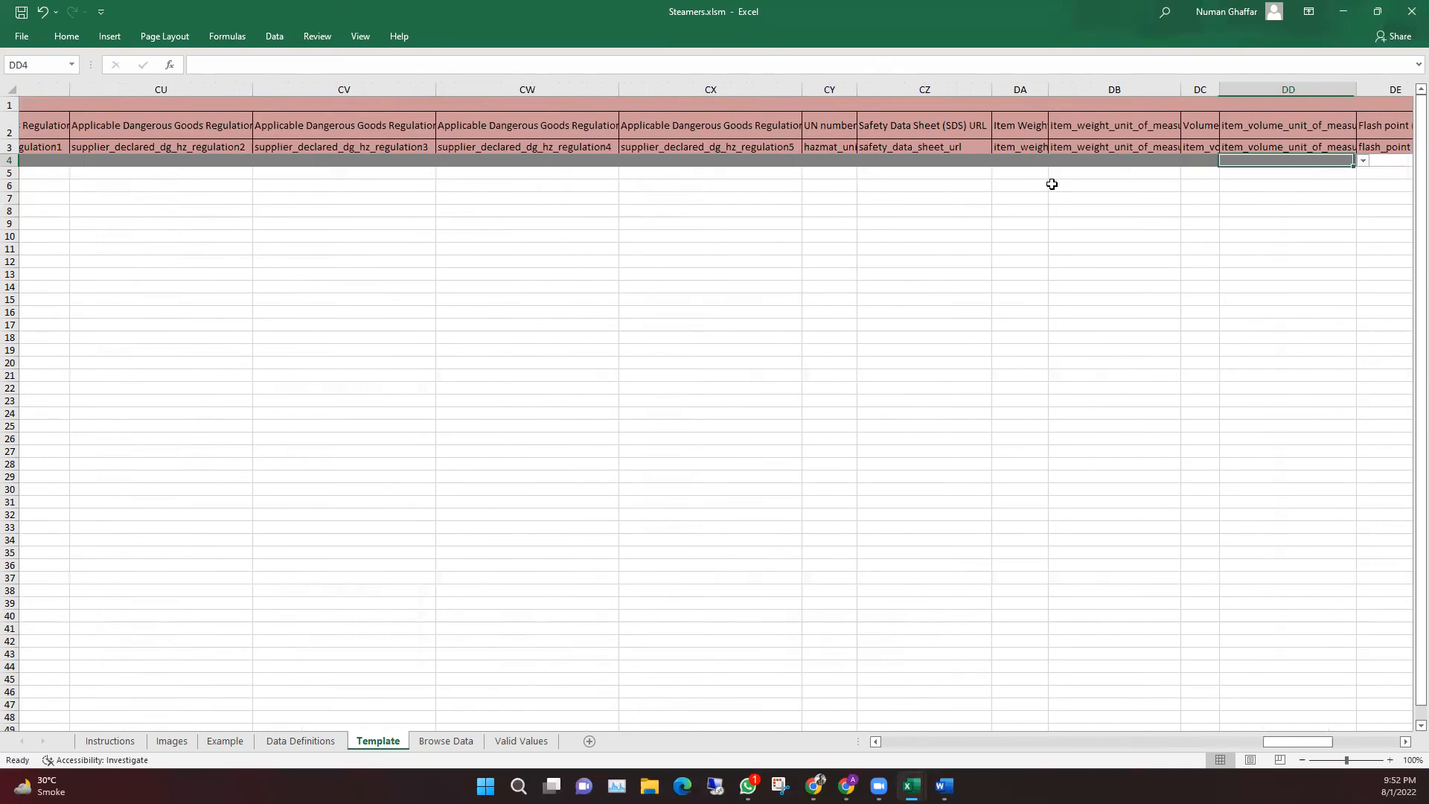
pyautogui.press('Right')
pyautogui.press('Right')
pyautogui.press('Right')
pyautogui.press('Right')
pyautogui.press('Right')
pyautogui.press('Right')
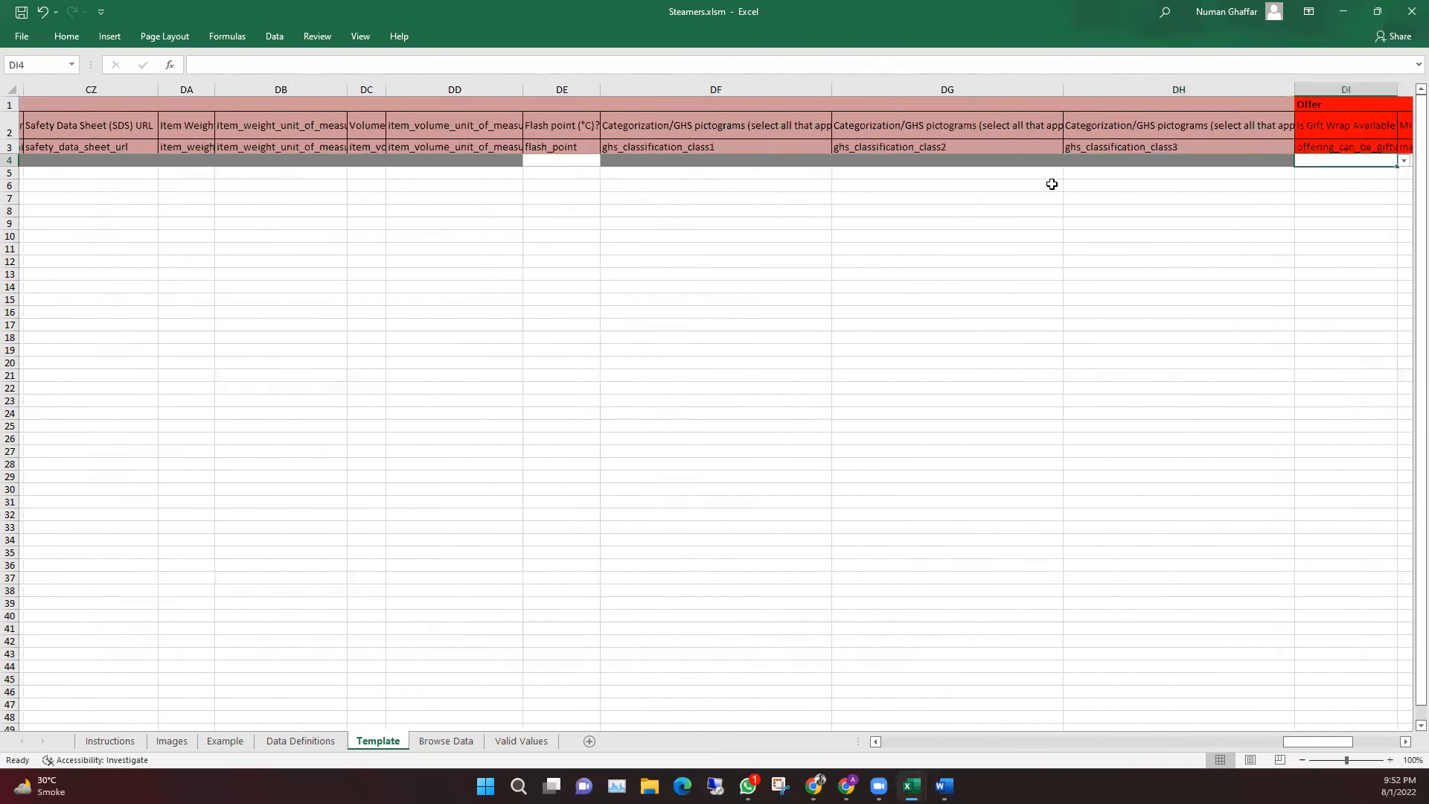
# Skim the first Offer fields, then check row 4's Is Gift Wrap Available choices without picking one
pyautogui.press('Right')
pyautogui.press('Right')
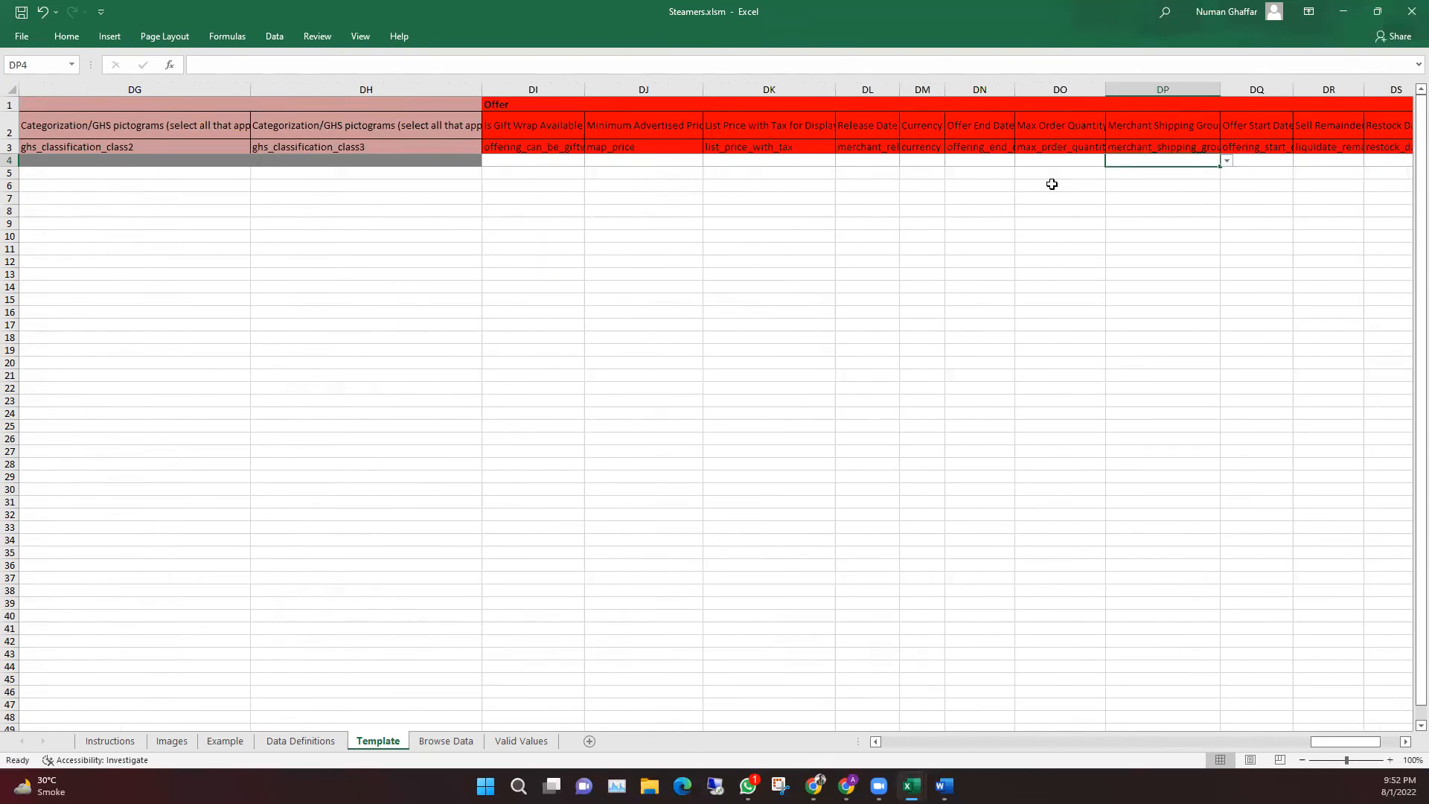
pyautogui.click(518, 166)
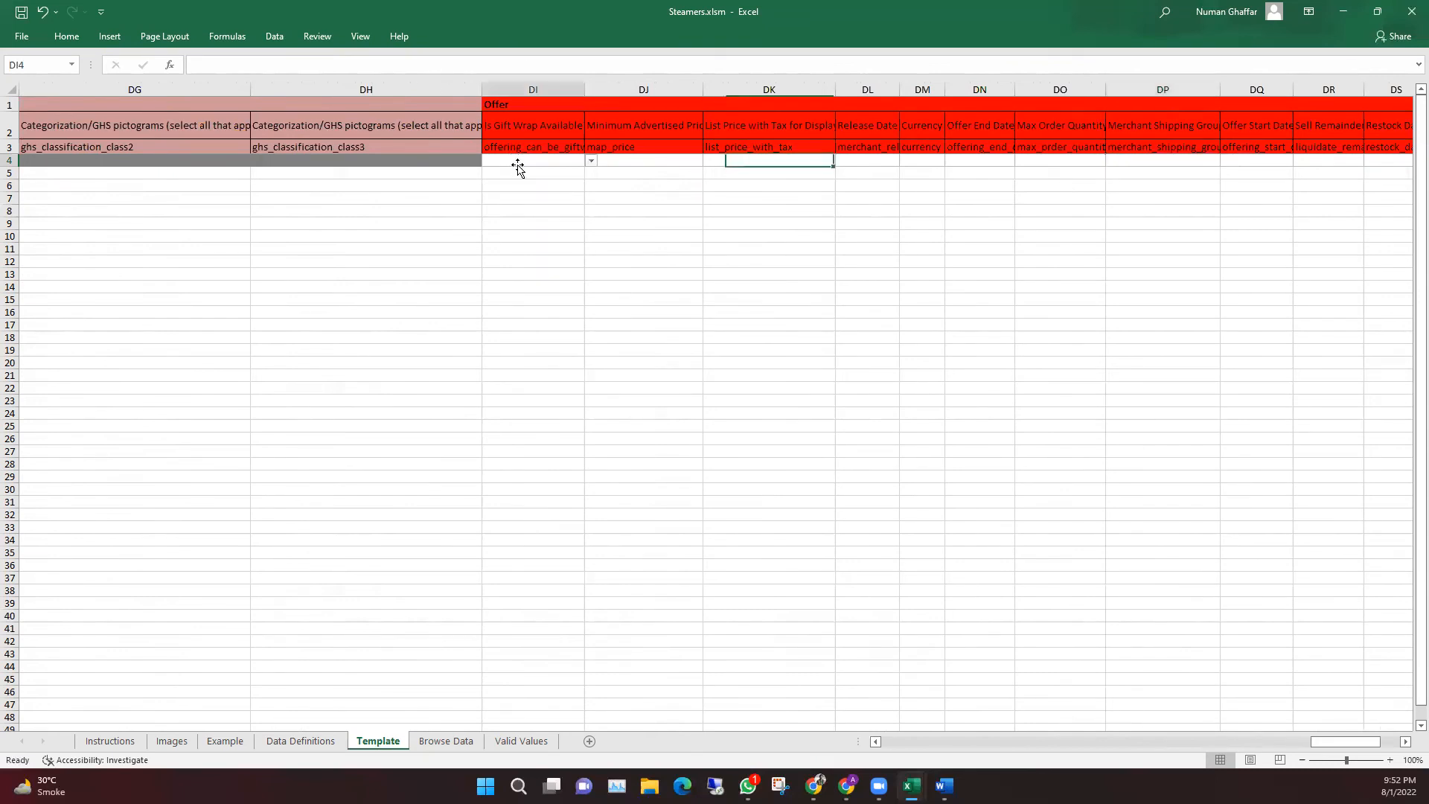
pyautogui.click(591, 161)
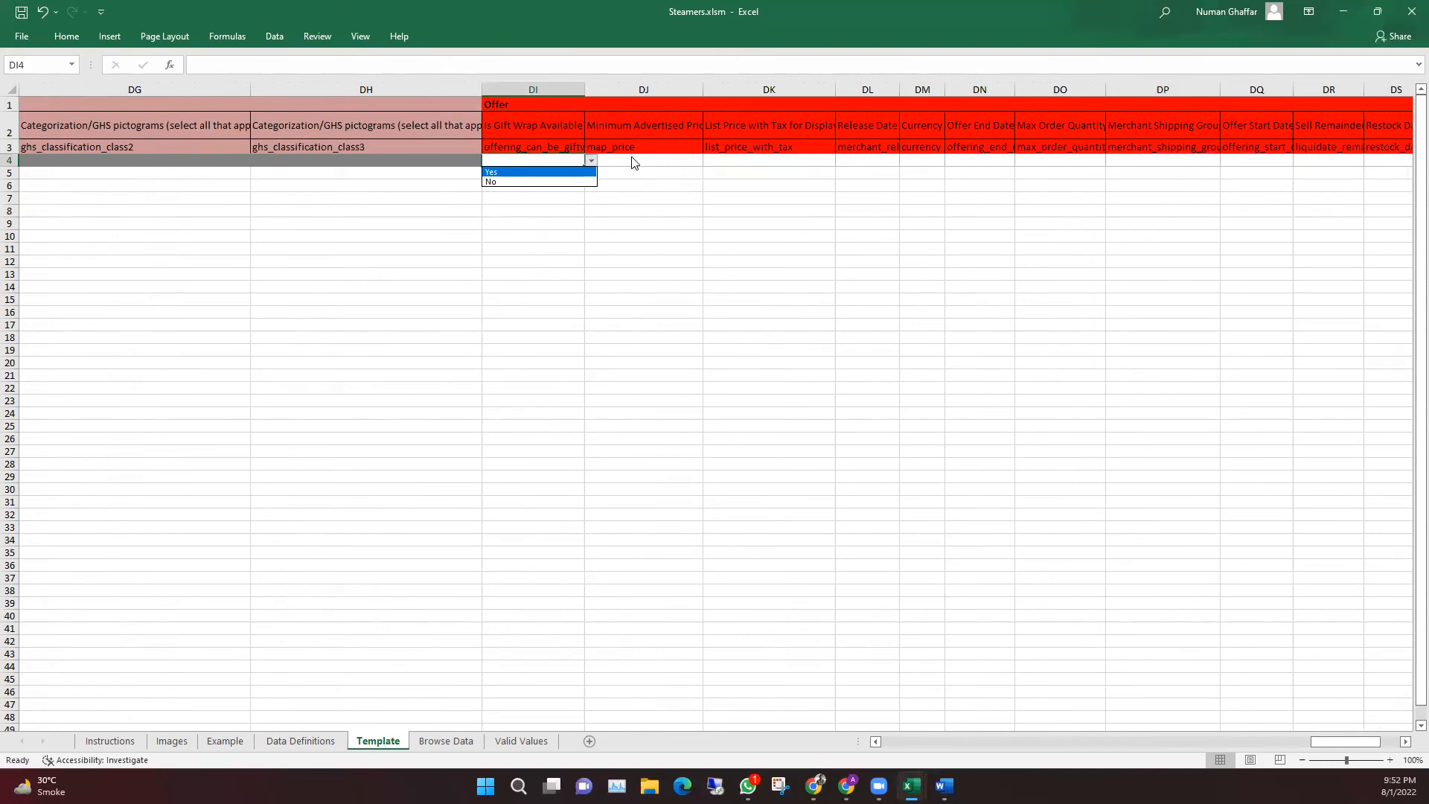
pyautogui.press('Escape')
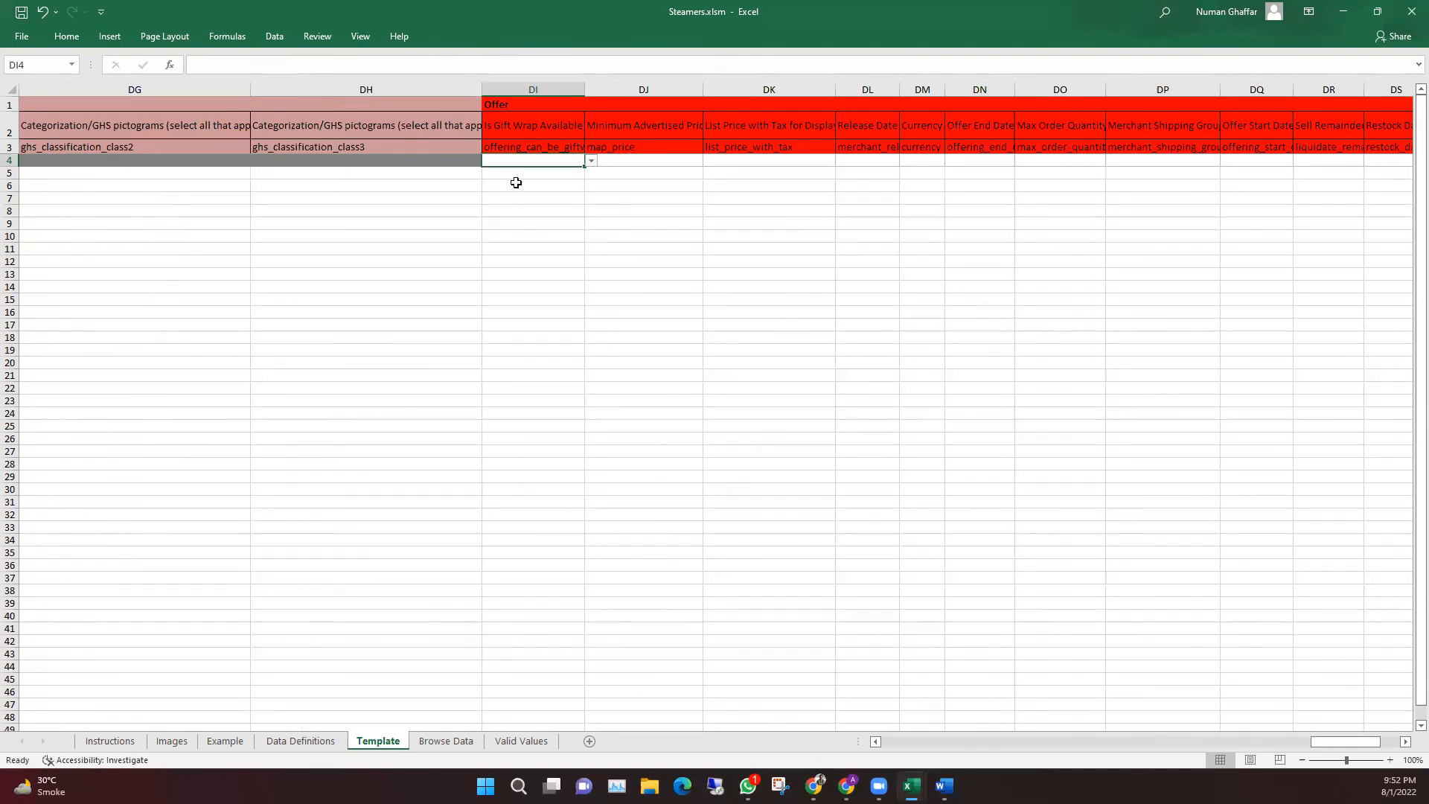
# Move on to the Offer group's Minimum Advertised Price field and read its heading's input note
pyautogui.press('Tab')
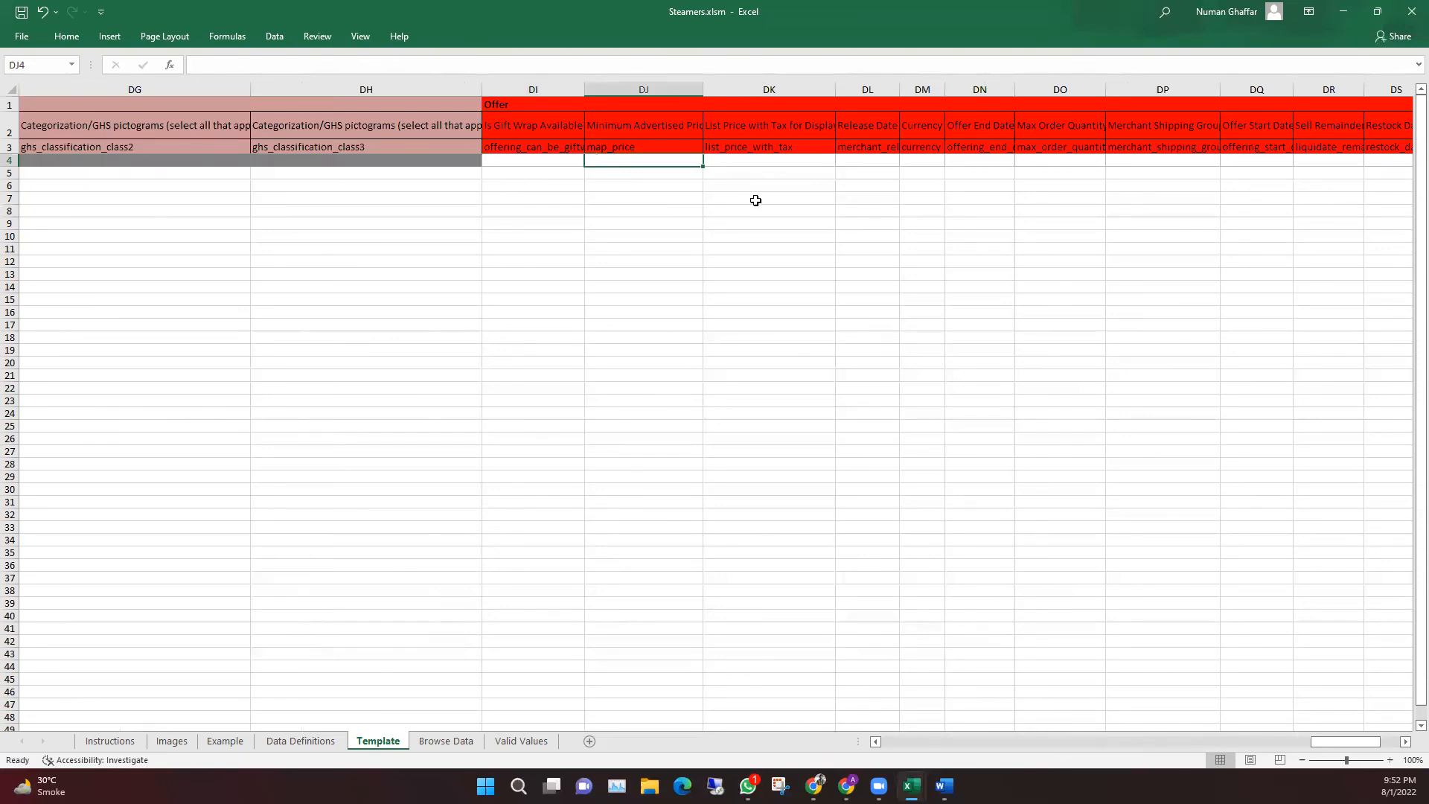
pyautogui.click(663, 120)
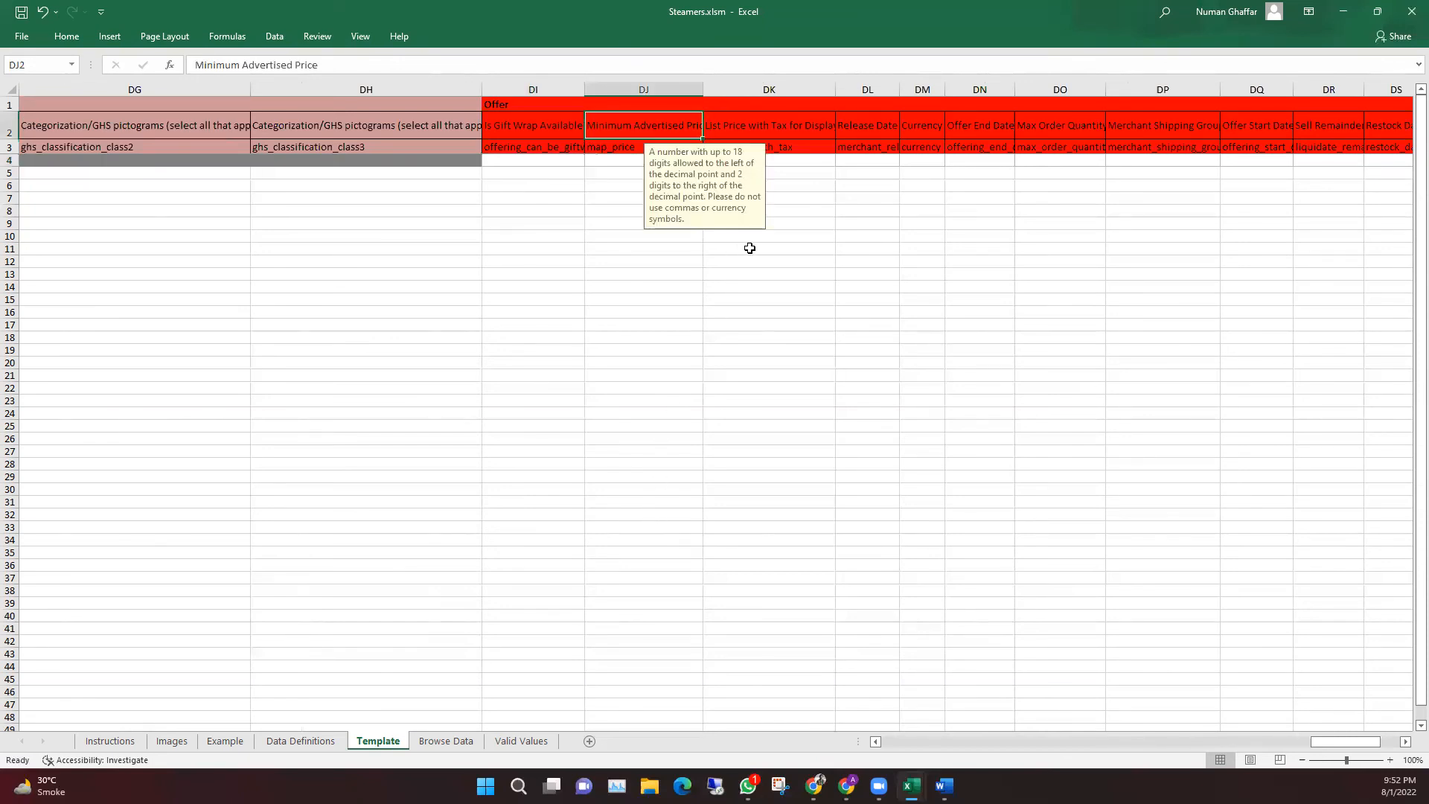
pyautogui.click(751, 272)
pyautogui.moveTo(649, 157); pyautogui.dragTo(670, 149)
# Examine the Offer group's List Price with Tax for Display field in row 4
pyautogui.click(789, 157)
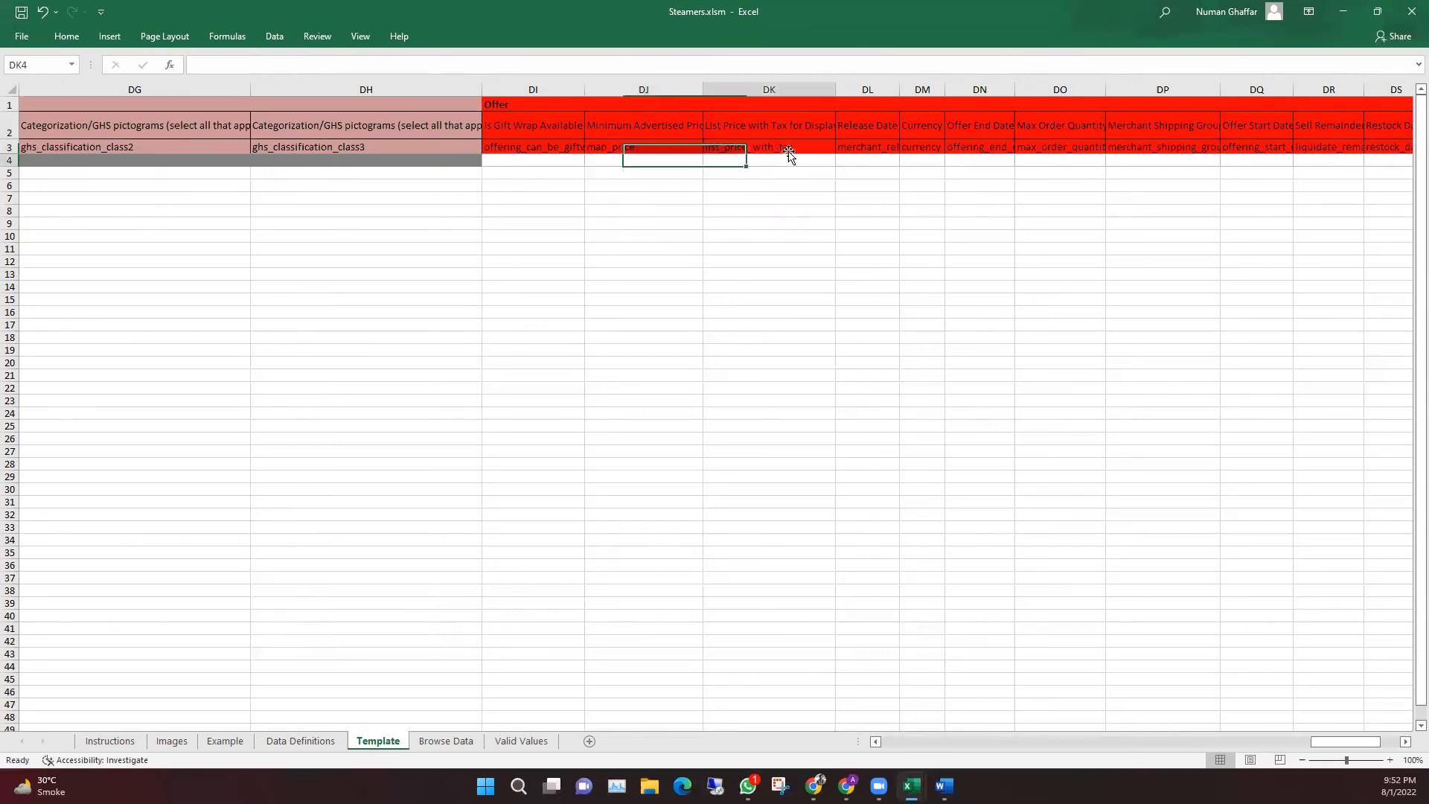
pyautogui.click(858, 160)
pyautogui.moveTo(799, 157); pyautogui.dragTo(799, 151)
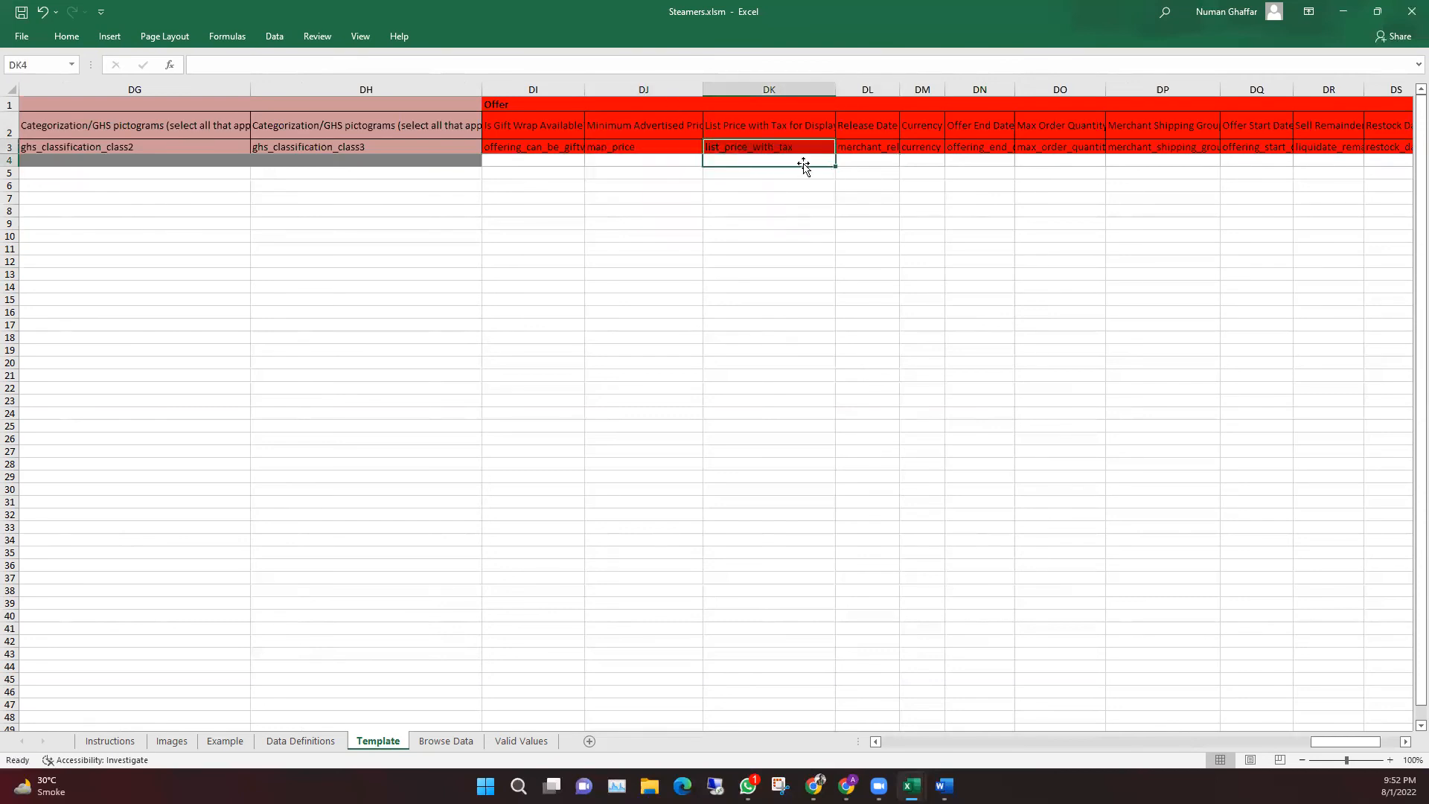
pyautogui.click(821, 223)
pyautogui.click(801, 152)
pyautogui.click(737, 161)
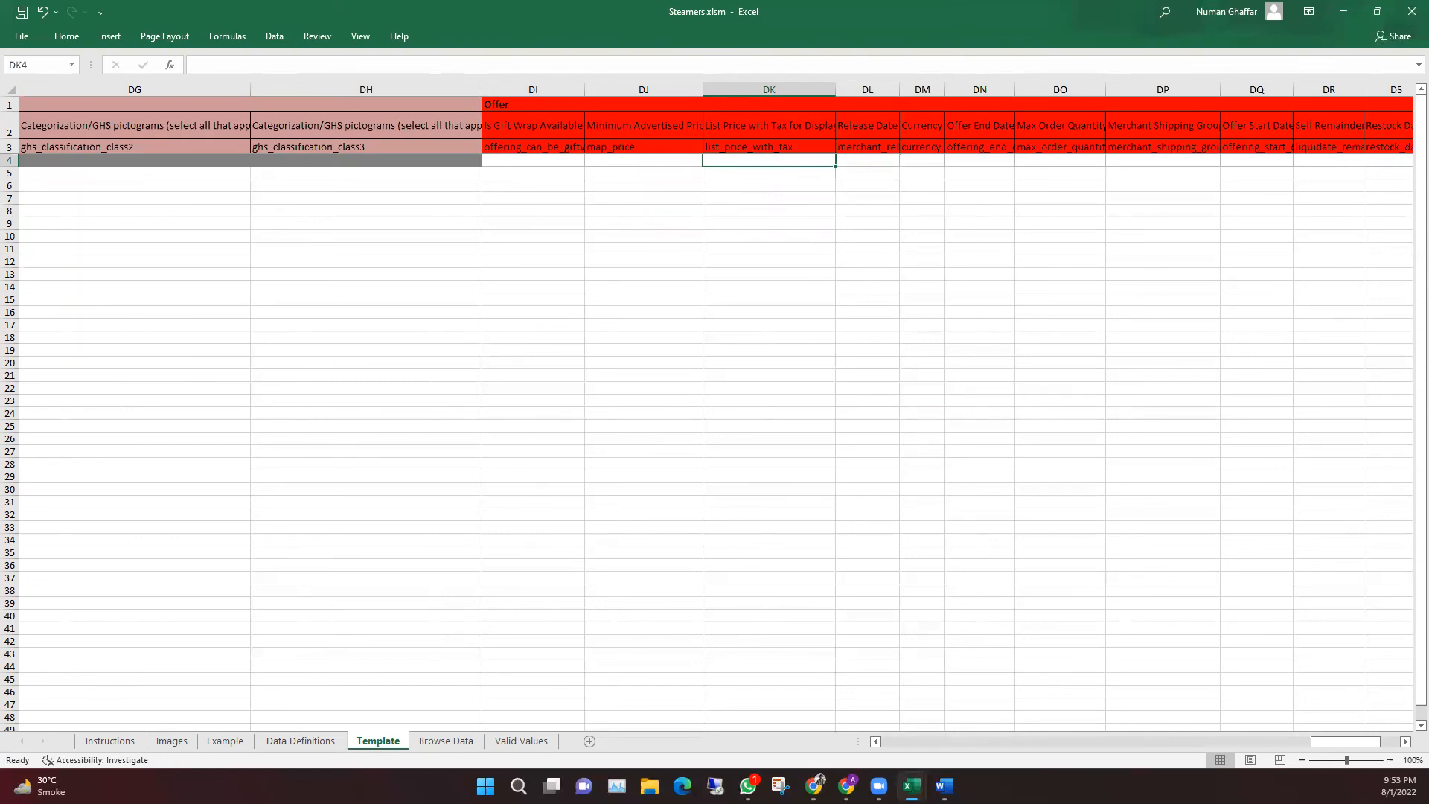
# Move on to the Offer group's Release Date field and examine its field name and row 4 cell
pyautogui.press('Right')
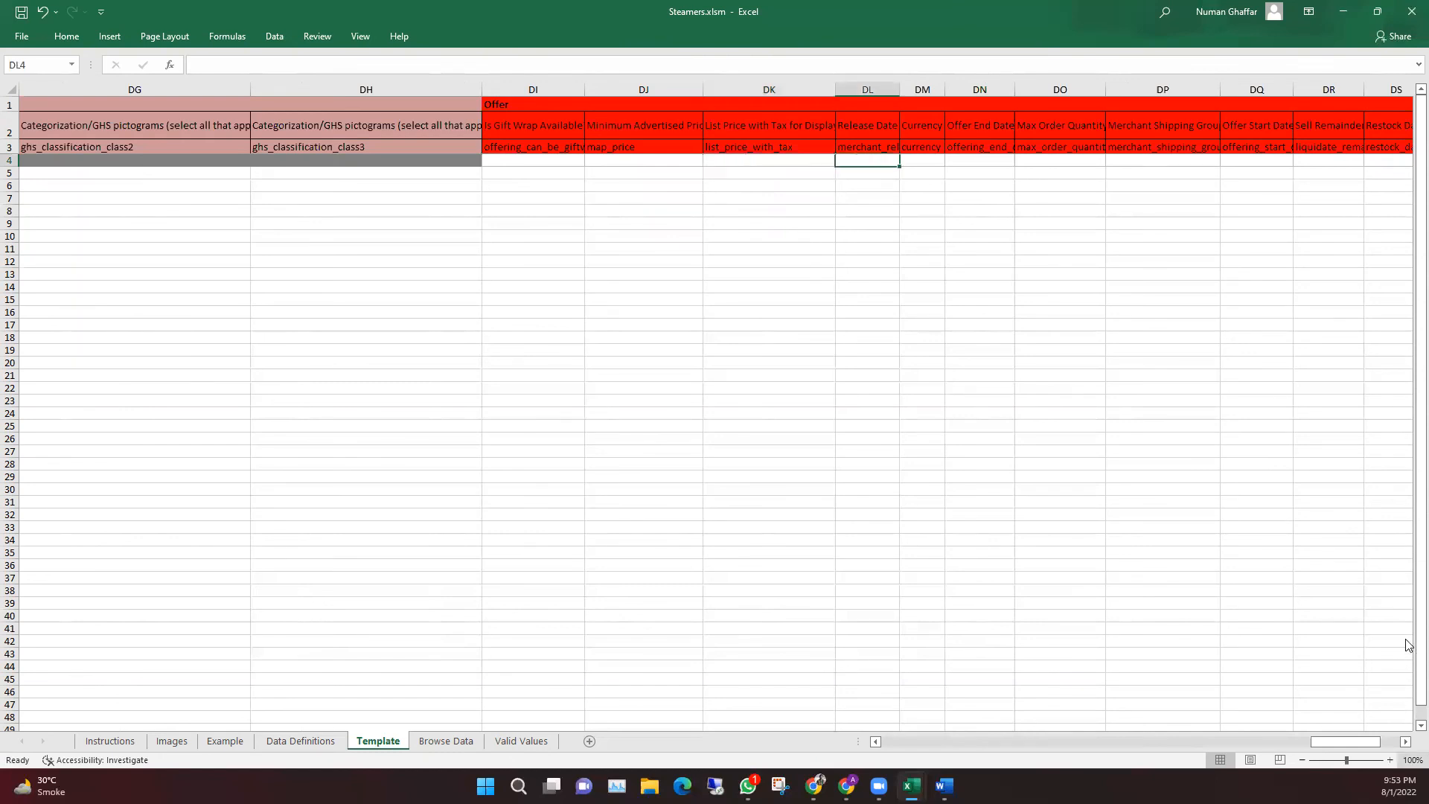
pyautogui.click(872, 143)
pyautogui.click(874, 160)
pyautogui.click(866, 188)
pyautogui.click(888, 160)
# Go through row 4's fields from Currency to Merchant Shipping Group and check the shipping group choices without picking one
pyautogui.press('Right')
pyautogui.press('Right')
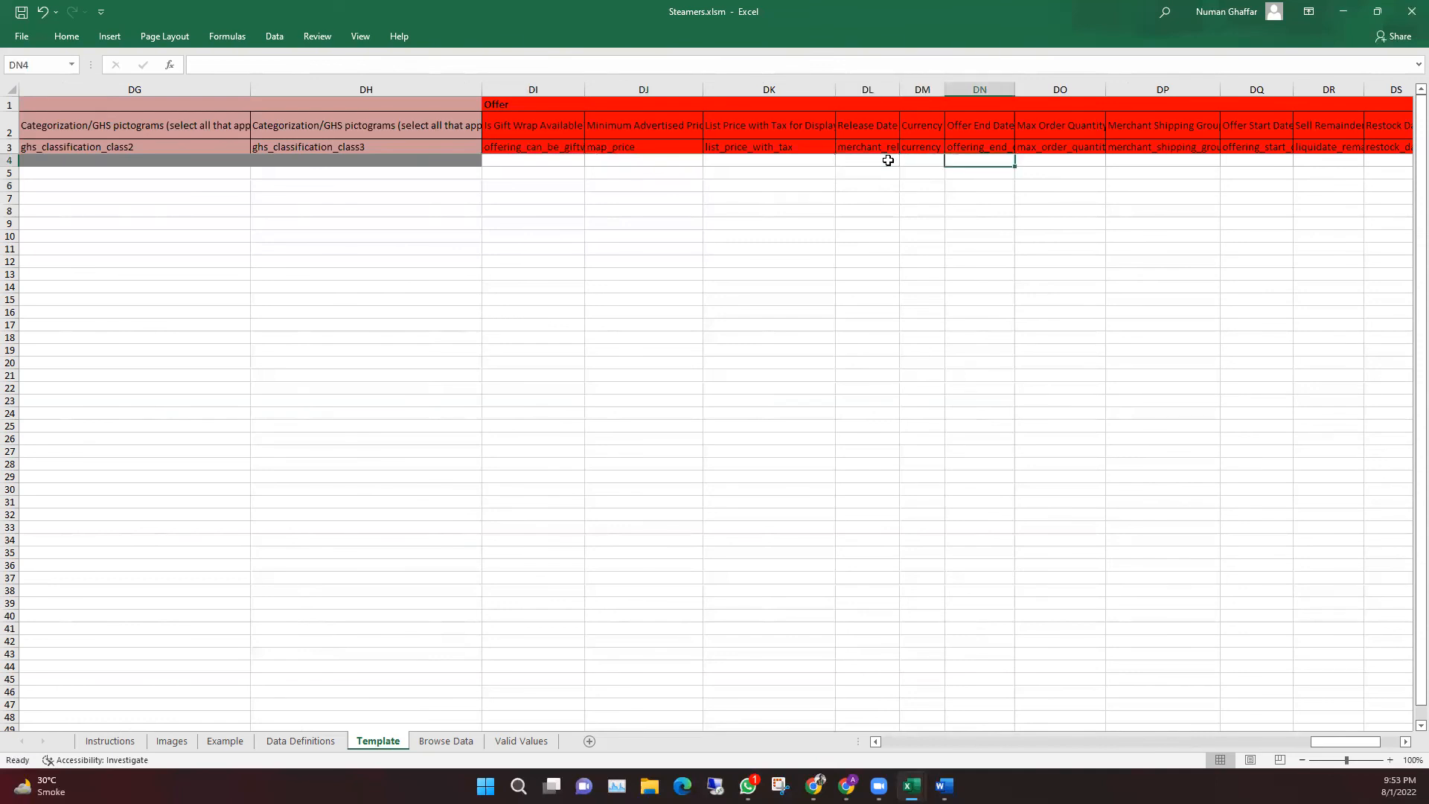
pyautogui.press('Right')
pyautogui.press('Right')
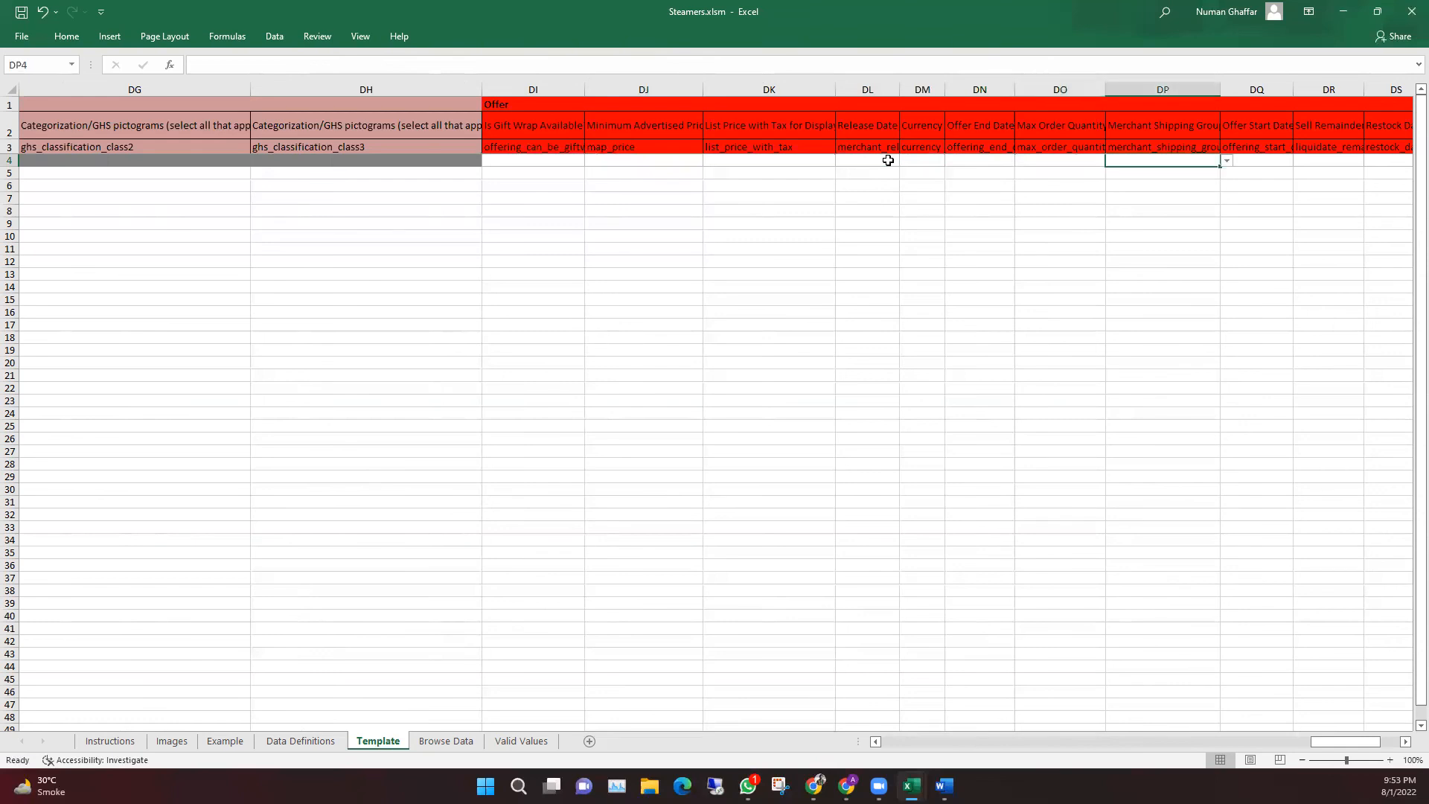
pyautogui.click(1227, 161)
pyautogui.press('Escape')
pyautogui.press('Right')
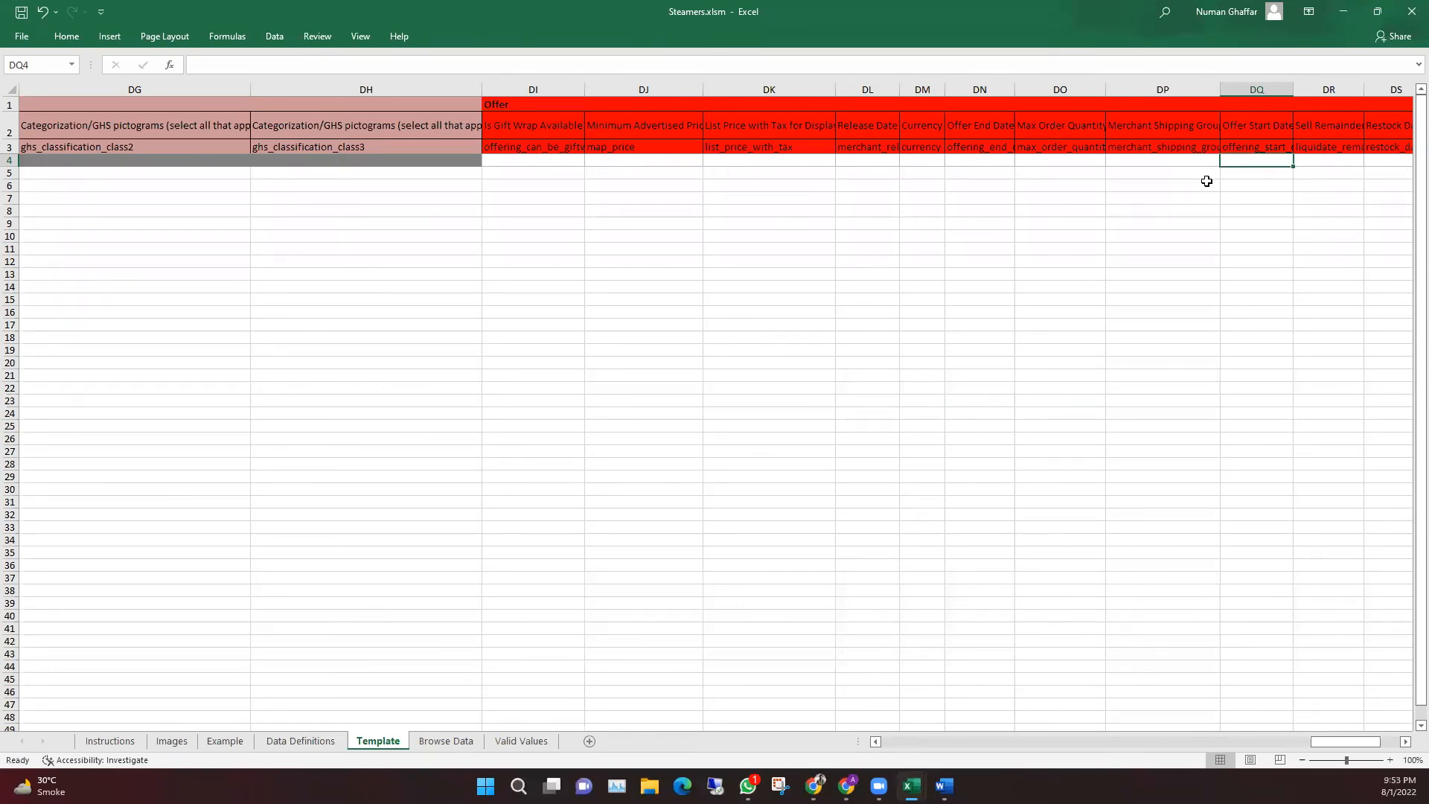
# Go through row 4's Offer Start Date and Sell Remainder fields and on to Restock Date
pyautogui.press('Right')
pyautogui.press('Left')
pyautogui.press('Right')
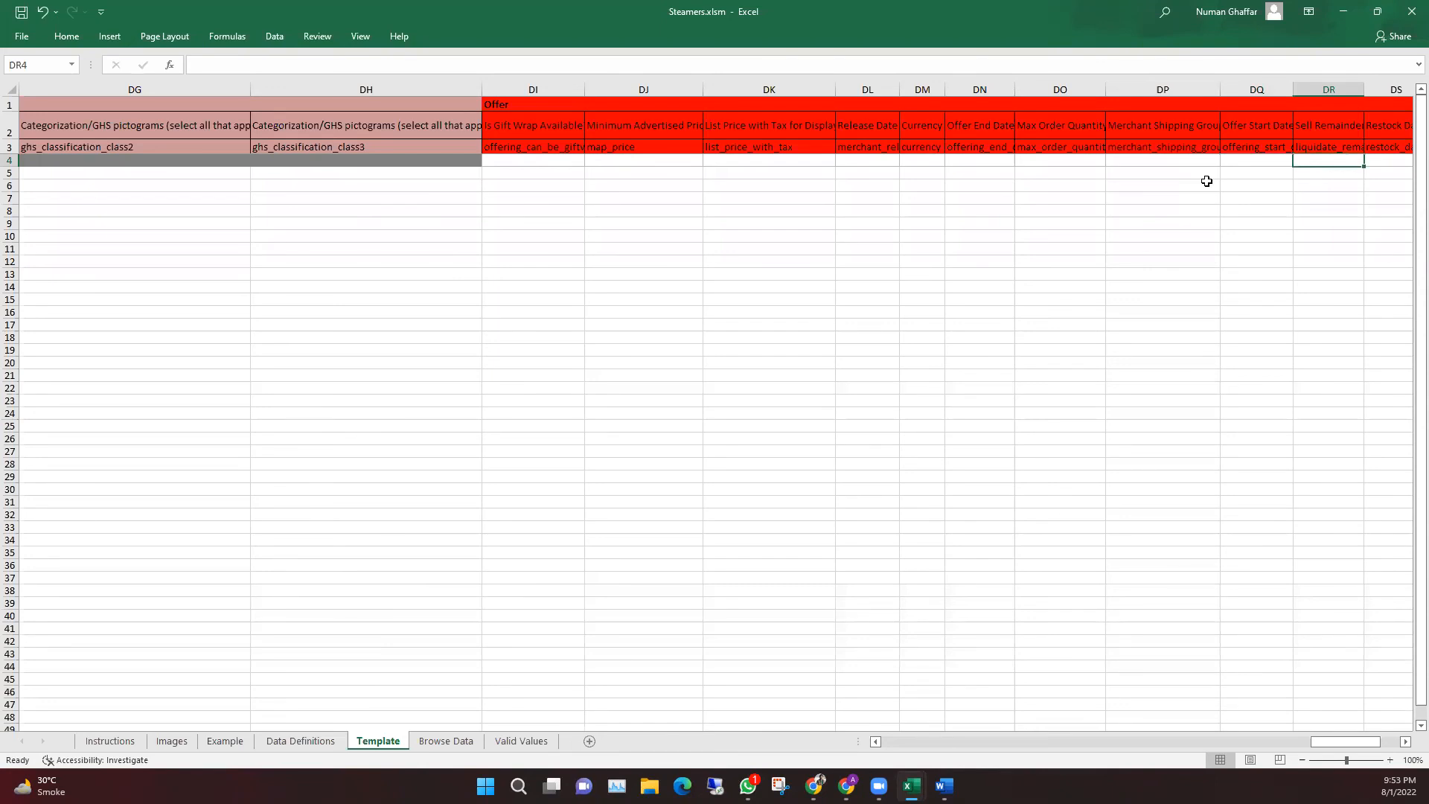
pyautogui.press('Right')
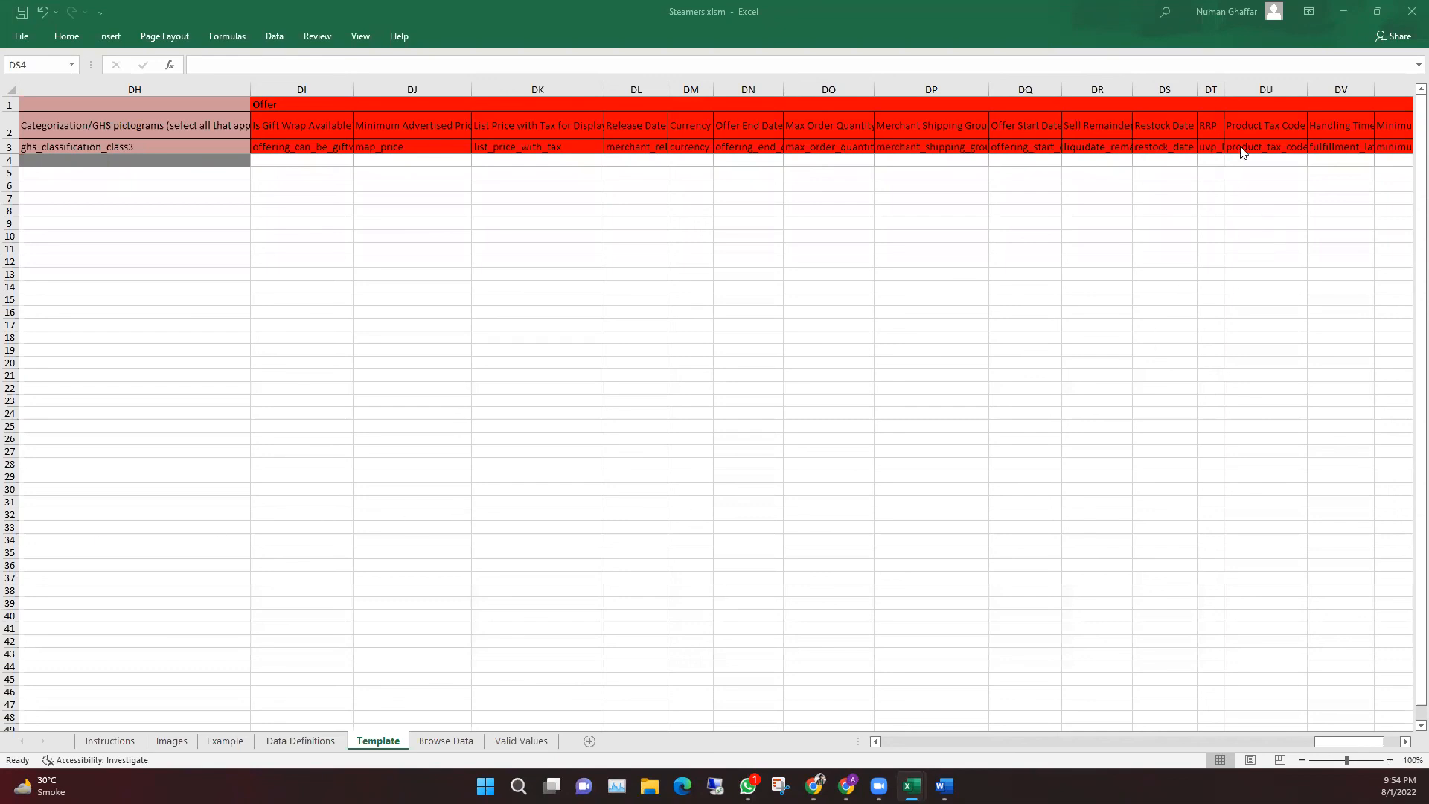
# Examine the Offer group's RRP field name and read the input note on its heading
pyautogui.click(1210, 143)
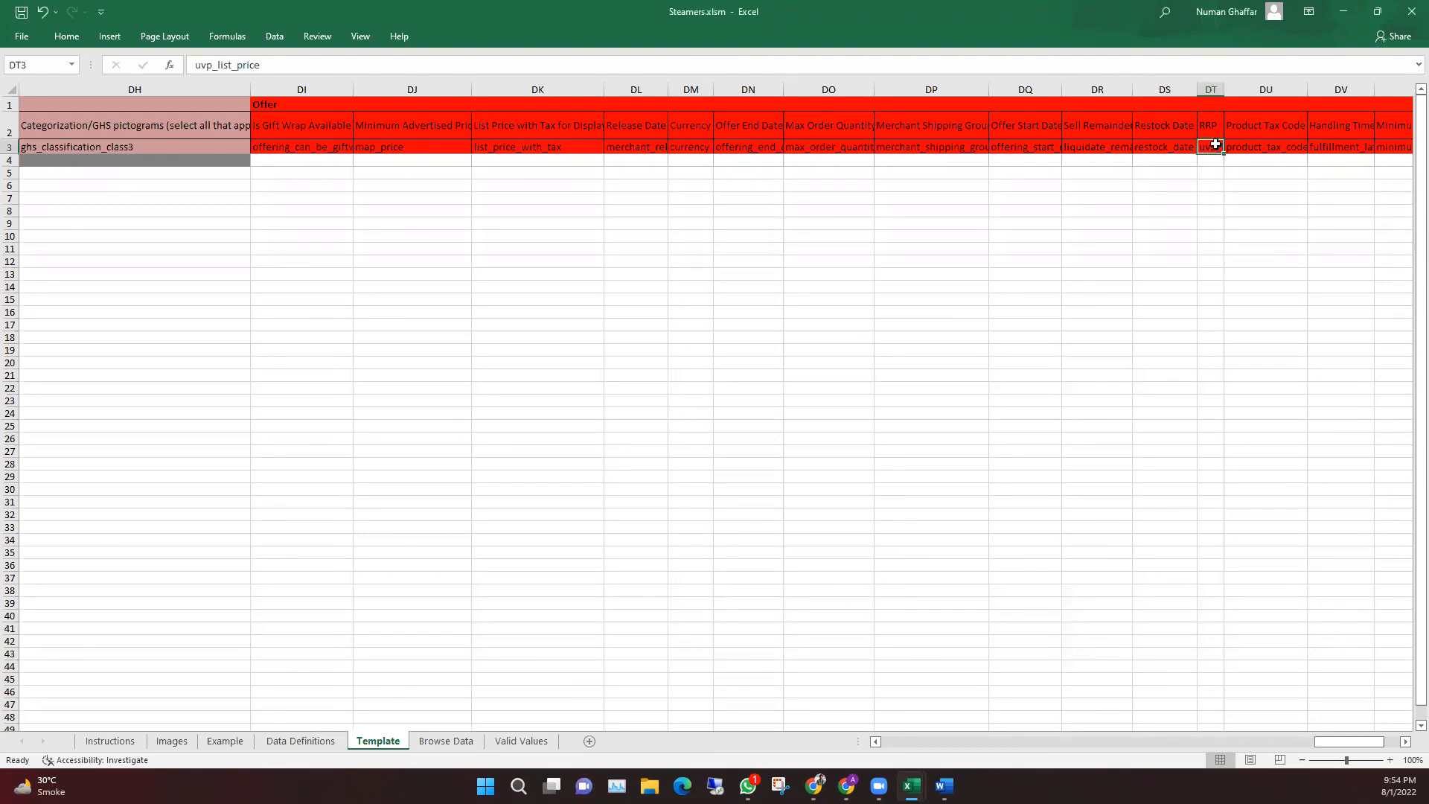
pyautogui.click(1215, 126)
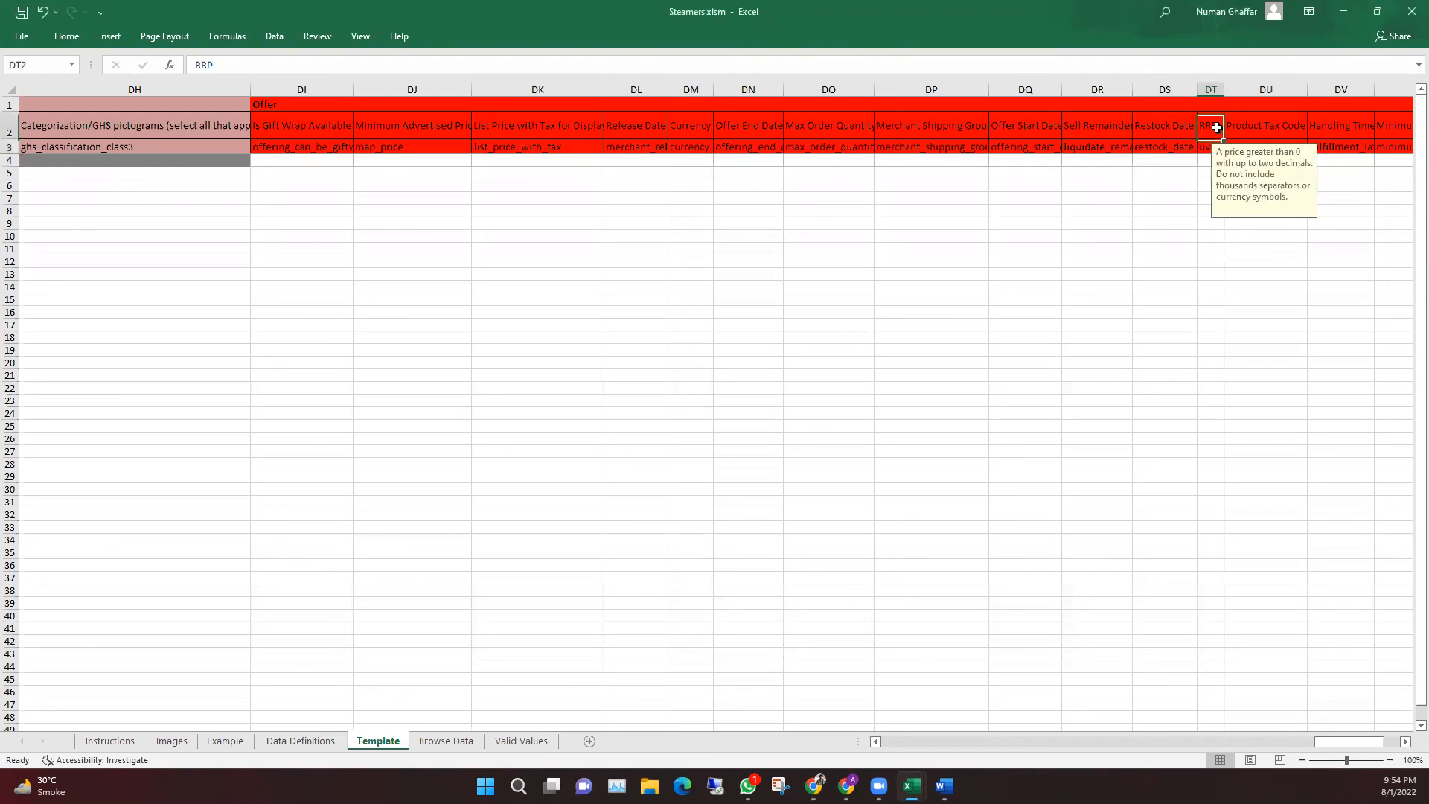
pyautogui.click(1315, 225)
# Go through row 4's RRP and Product Tax Code fields and on to Handling Time
pyautogui.click(1246, 162)
pyautogui.click(1207, 160)
pyautogui.click(1256, 162)
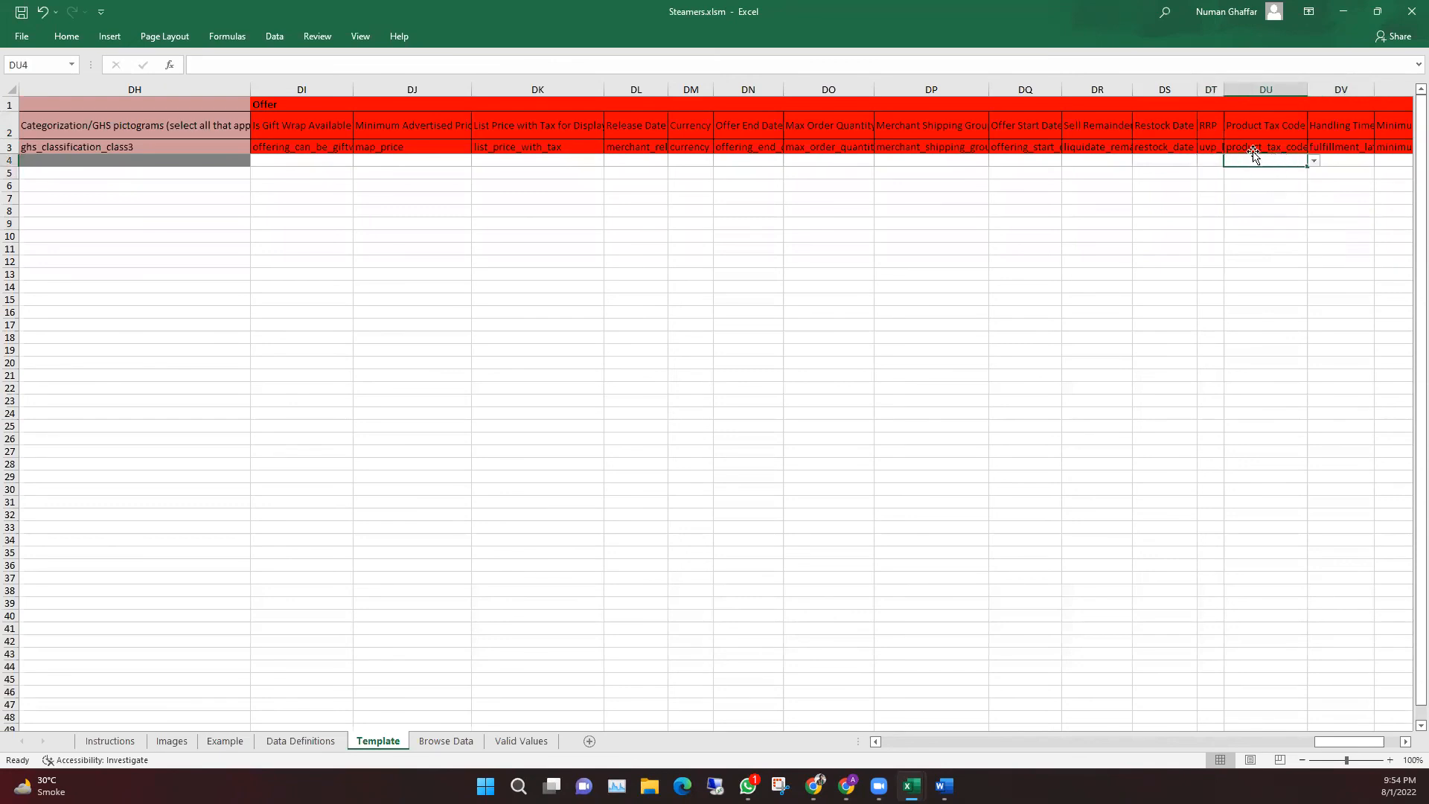
pyautogui.click(1332, 160)
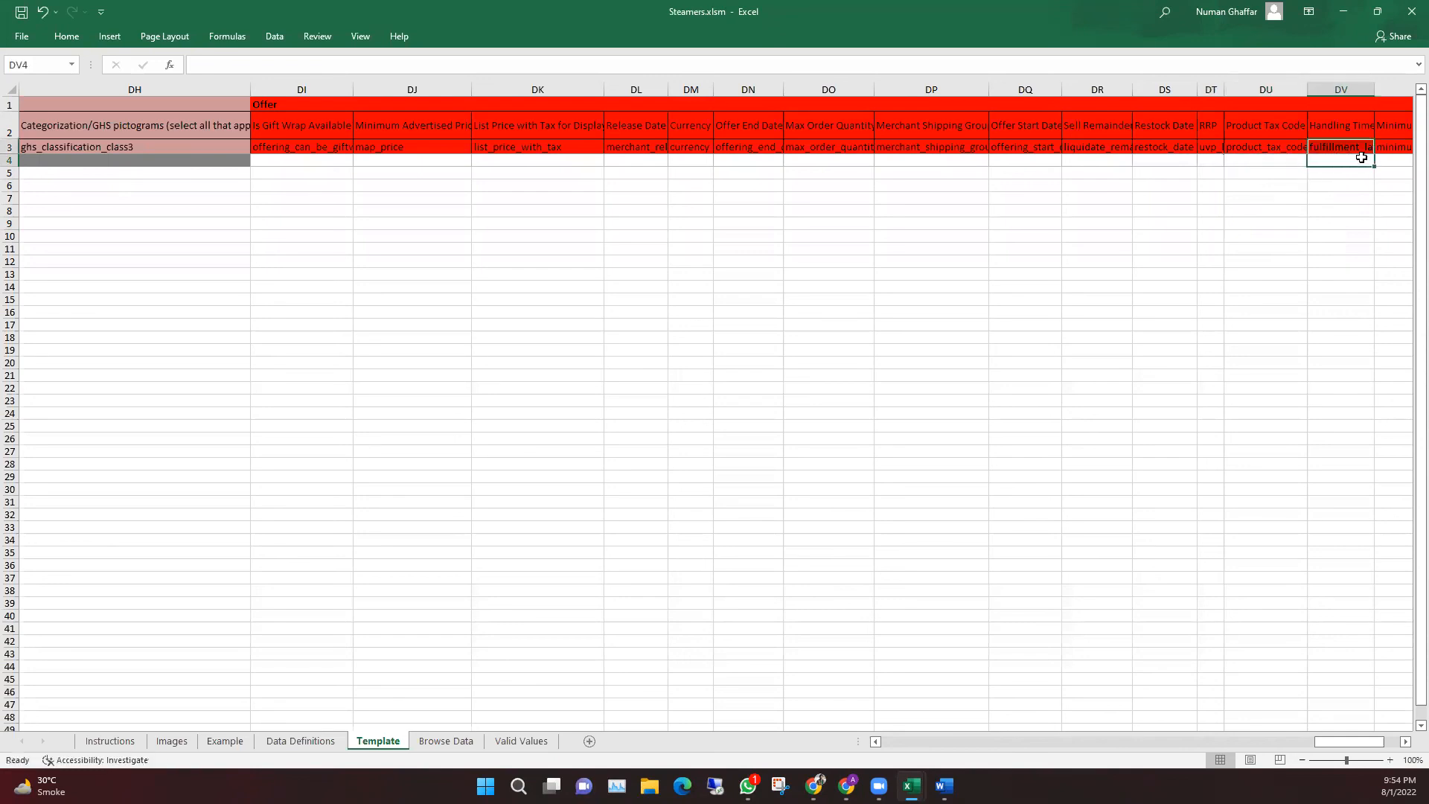
# Go through row 4's Offer fields from Minimum Order Quantity and Can Be Gift Messaged to Sale Price
pyautogui.press('Right')
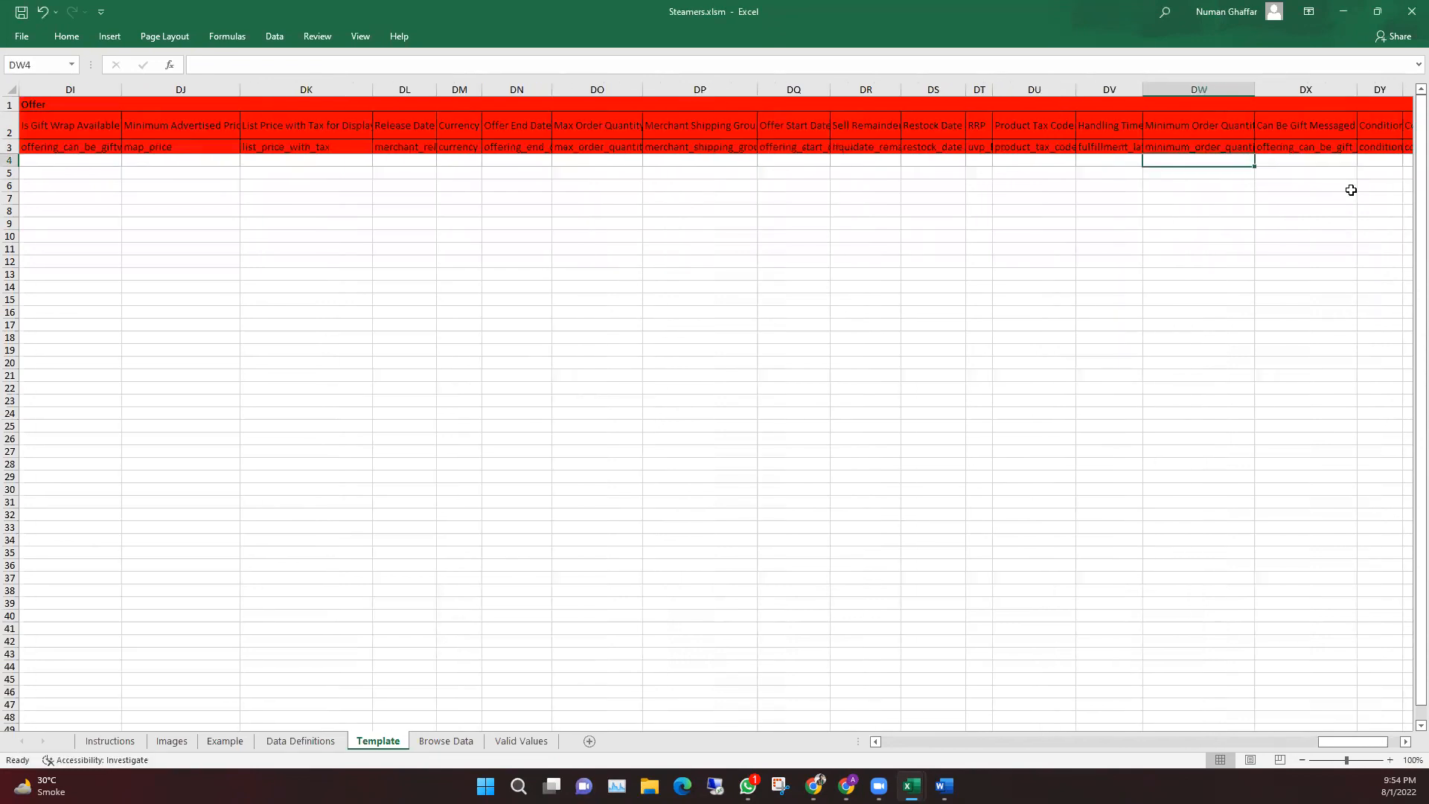
pyautogui.press('Right')
pyautogui.press('Right')
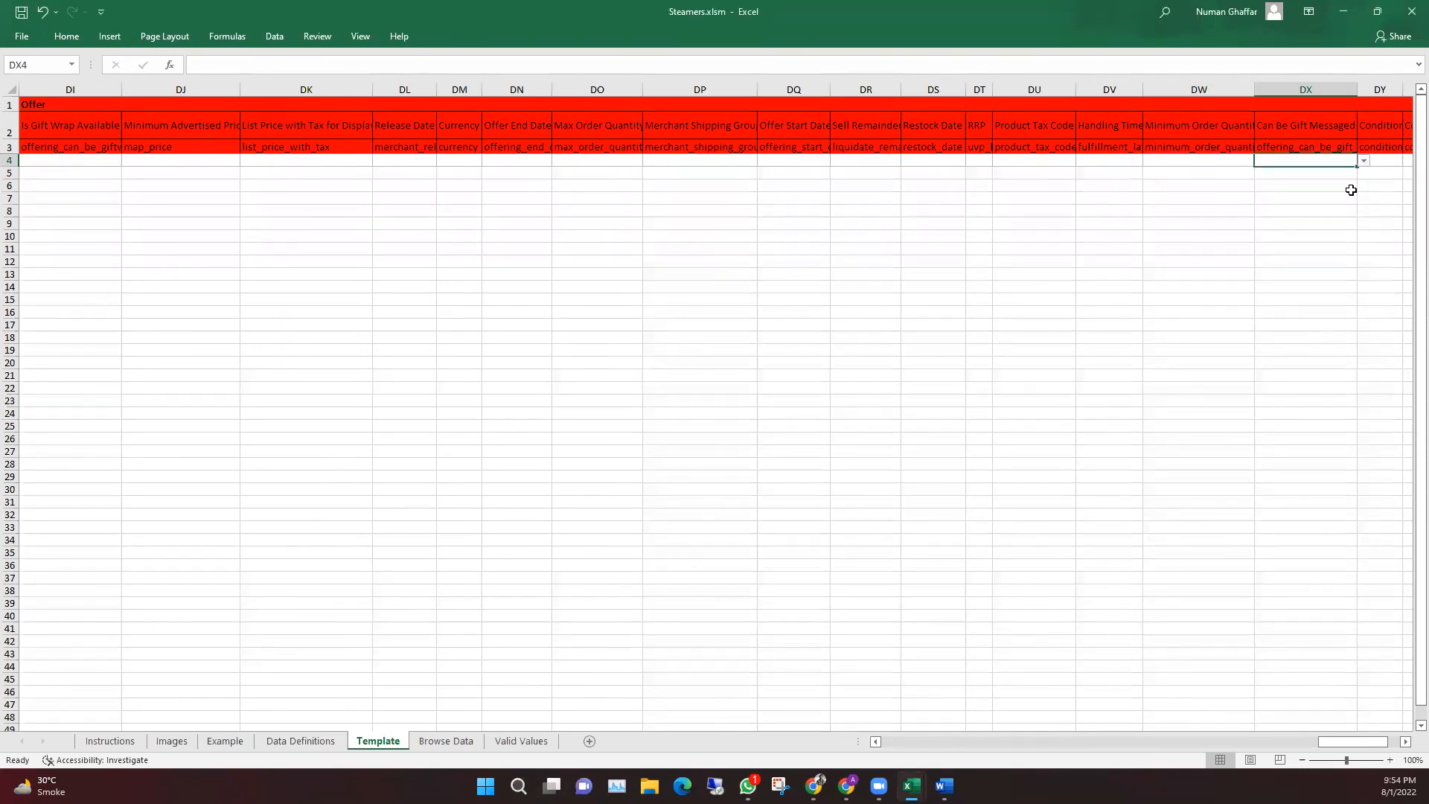
pyautogui.press('Left')
pyautogui.press('Right')
pyautogui.press('Right')
pyautogui.press('Right')
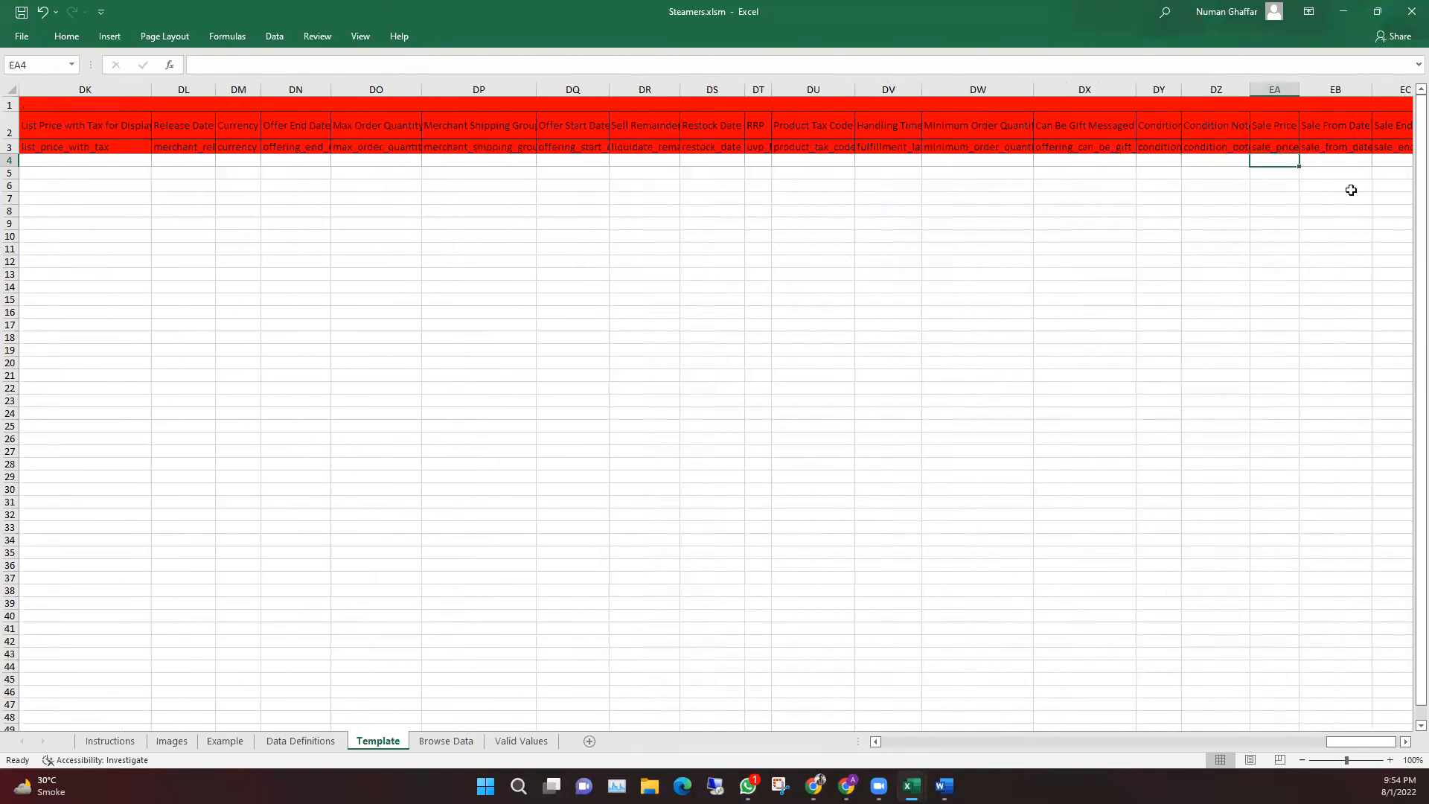
# Review row 4's Sale Price, Sale From Date and Sale End Date fields, continuing to the field after them
pyautogui.press('Right')
pyautogui.press('Right')
pyautogui.press('Left')
pyautogui.press('Left')
pyautogui.press('Right')
pyautogui.press('Right')
pyautogui.press('Right')
# Move down to row 20 and go back across the field groups to the Product Name column near the sheet's start
pyautogui.press('Down')
pyautogui.press('Down')
pyautogui.press('Down')
pyautogui.press('Down')
pyautogui.press('Down')
pyautogui.press('Down')
pyautogui.press('Down')
pyautogui.press('Down')
pyautogui.press('Down')
pyautogui.press('Down')
pyautogui.press('Down')
pyautogui.press('Down')
pyautogui.press('Down')
pyautogui.press('Down')
pyautogui.press('Down')
pyautogui.press('Down')
pyautogui.press('Left')
pyautogui.press('Left')
pyautogui.press('Left')
pyautogui.press('Left')
pyautogui.press('Left')
pyautogui.press('Left')
pyautogui.press('Left')
pyautogui.press('Left')
pyautogui.press('Left')
pyautogui.press('Left')
pyautogui.press('Left')
pyautogui.press('Left')
pyautogui.press('Left')
pyautogui.press('Left')
pyautogui.press('Left')
pyautogui.press('Left')
pyautogui.press('Left')
pyautogui.press('Left')
pyautogui.press('Left')
pyautogui.press('Left')
pyautogui.press('Left')
pyautogui.press('Left')
pyautogui.press('Left')
pyautogui.press('Left')
pyautogui.press('Left')
pyautogui.press('Left')
pyautogui.press('Left')
pyautogui.press('Left')
pyautogui.press('Left')
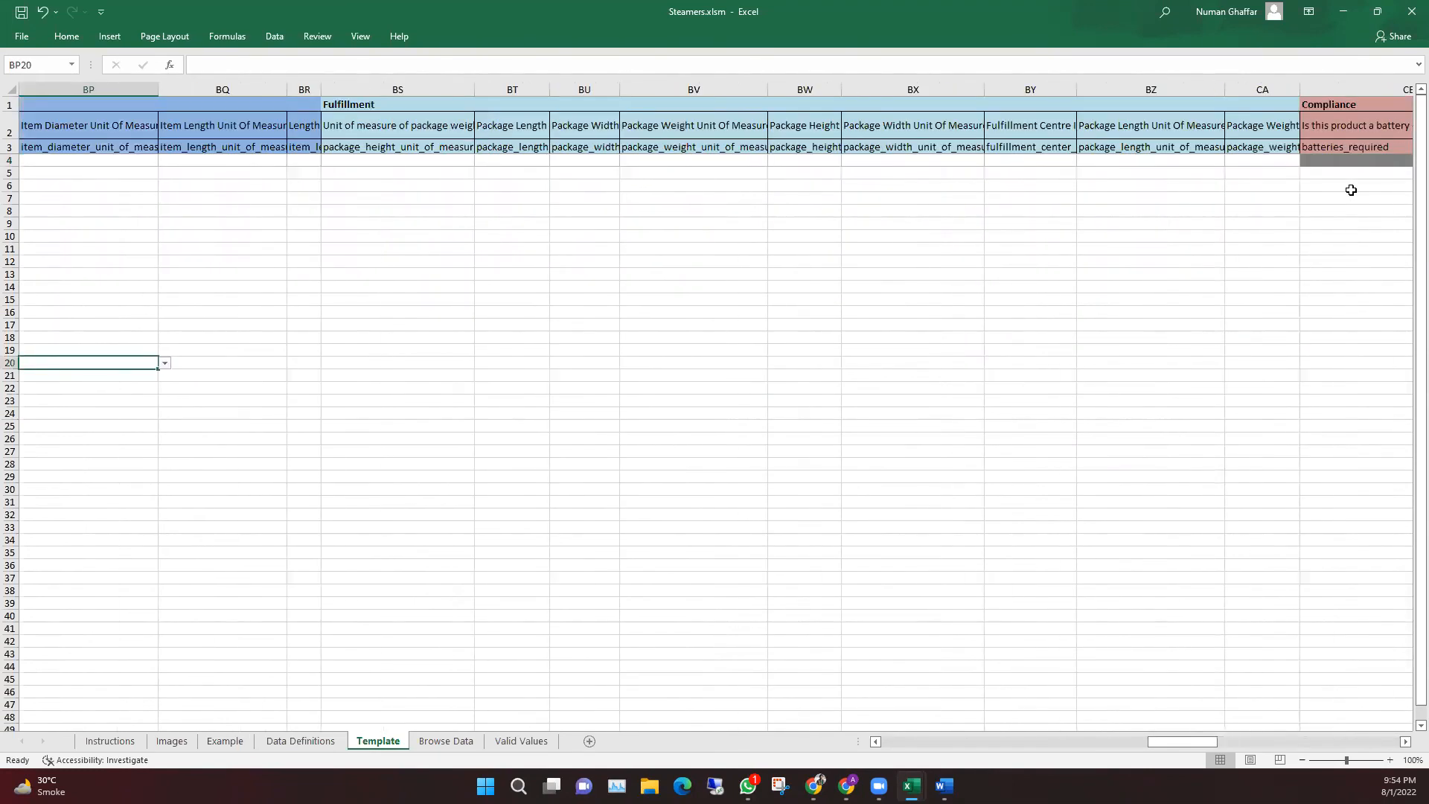
pyautogui.press('Left')
pyautogui.press('Left')
pyautogui.press('Left')
pyautogui.press('Left')
pyautogui.press('Left')
pyautogui.press('Left')
pyautogui.press('Left')
pyautogui.press('Left')
pyautogui.press('Left')
pyautogui.press('Left')
pyautogui.press('Left')
pyautogui.press('Left')
pyautogui.press('Left')
pyautogui.press('Left')
pyautogui.press('Left')
pyautogui.press('Left')
pyautogui.press('Left')
pyautogui.press('Left')
pyautogui.press('Left')
pyautogui.press('Left')
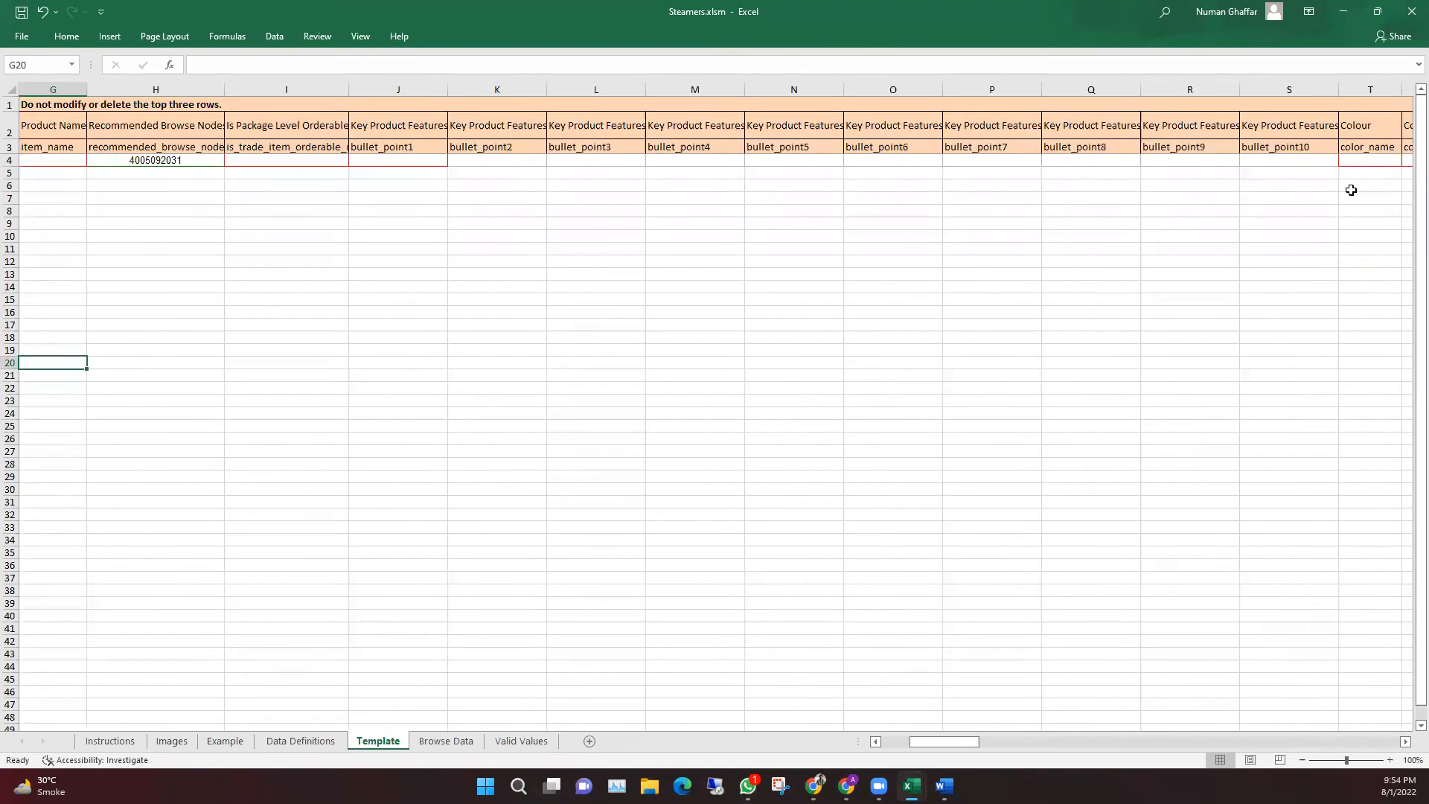
# Go back along row 20 to the Product Type column at the start of the Template sheet
pyautogui.press('Left')
pyautogui.press('Left')
pyautogui.press('Left')
pyautogui.press('Left')
pyautogui.press('Left')
pyautogui.press('Left')
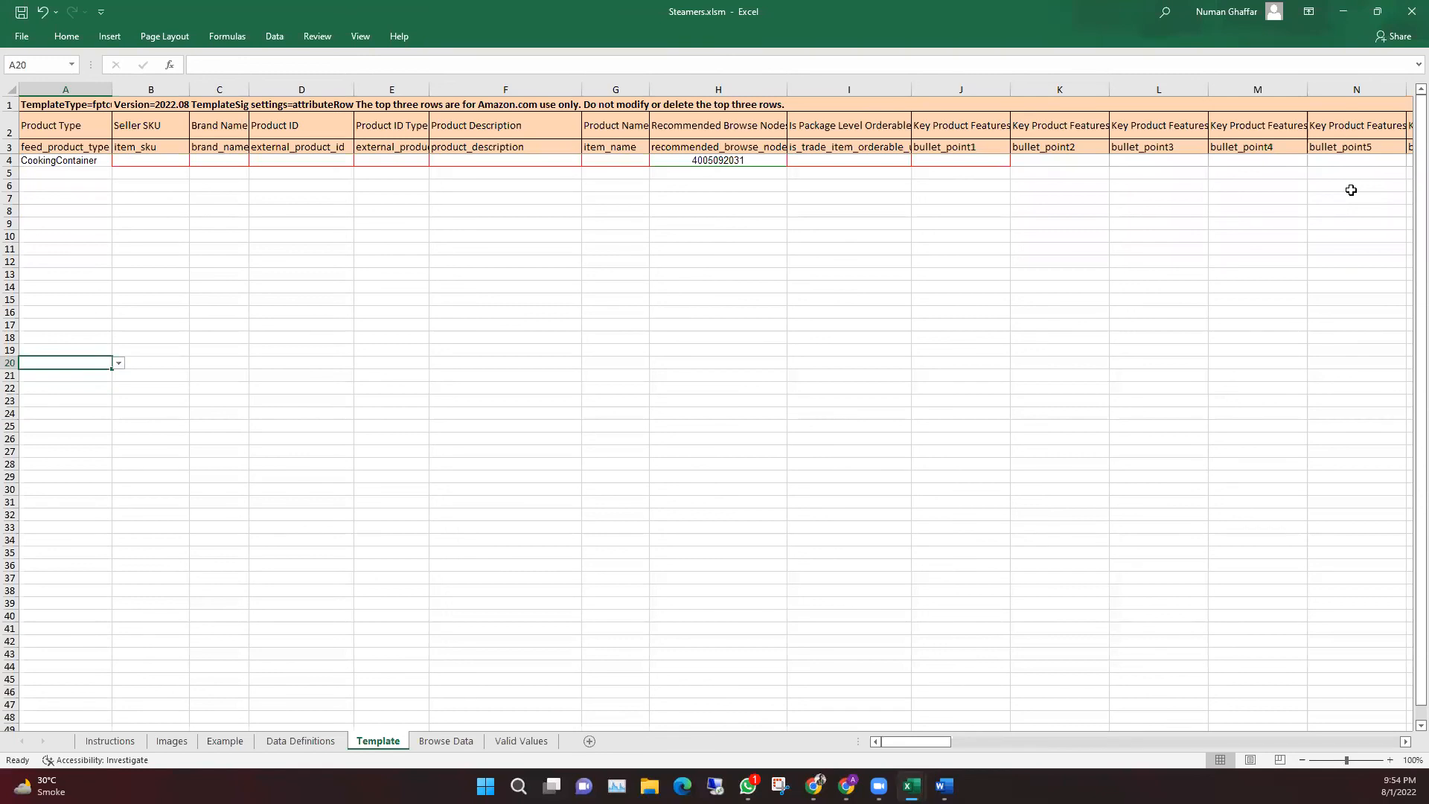
# Close the Steamers.xlsm and Bamboo steamer keywords.xlsx workbooks without saving their changes
pyautogui.click(1411, 11)
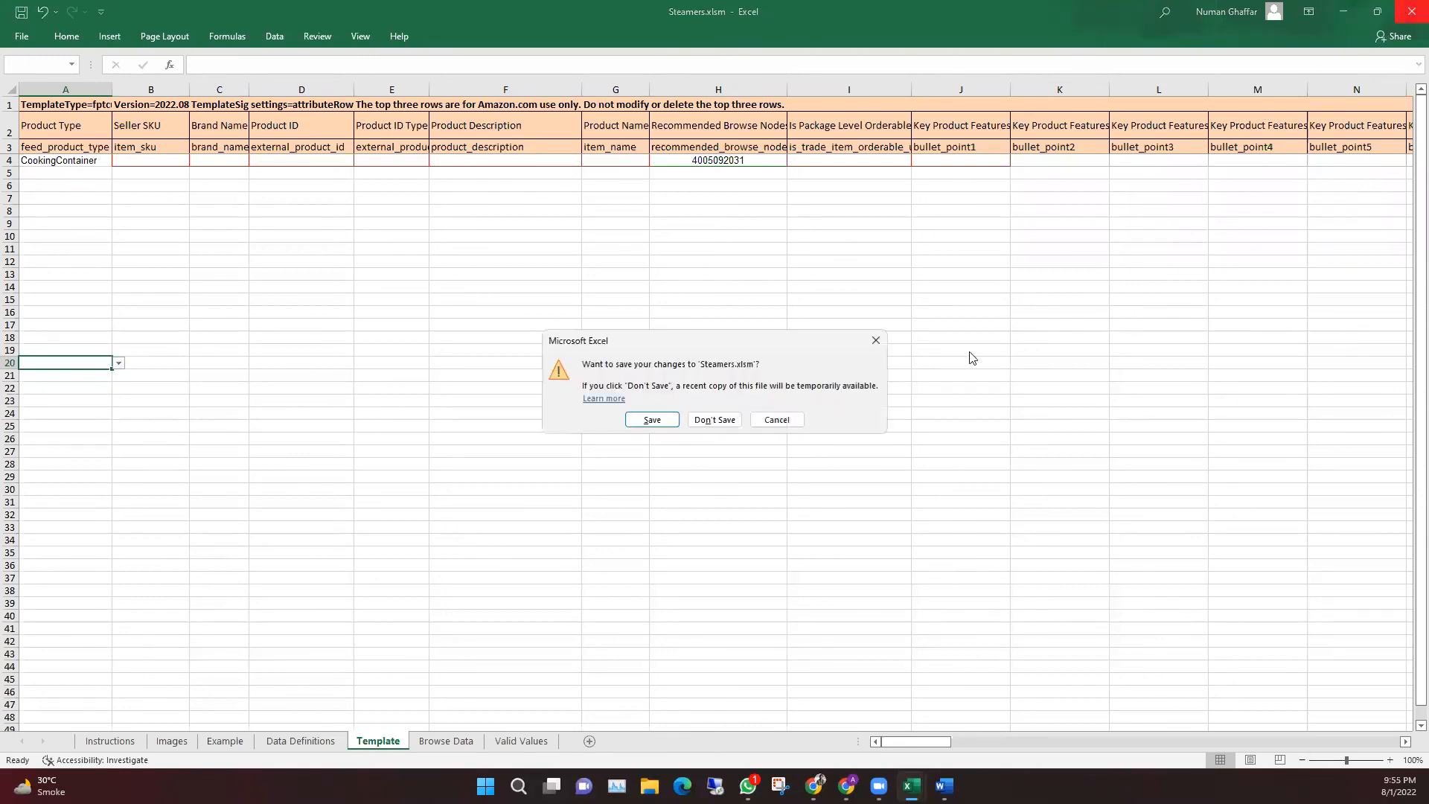
pyautogui.click(698, 420)
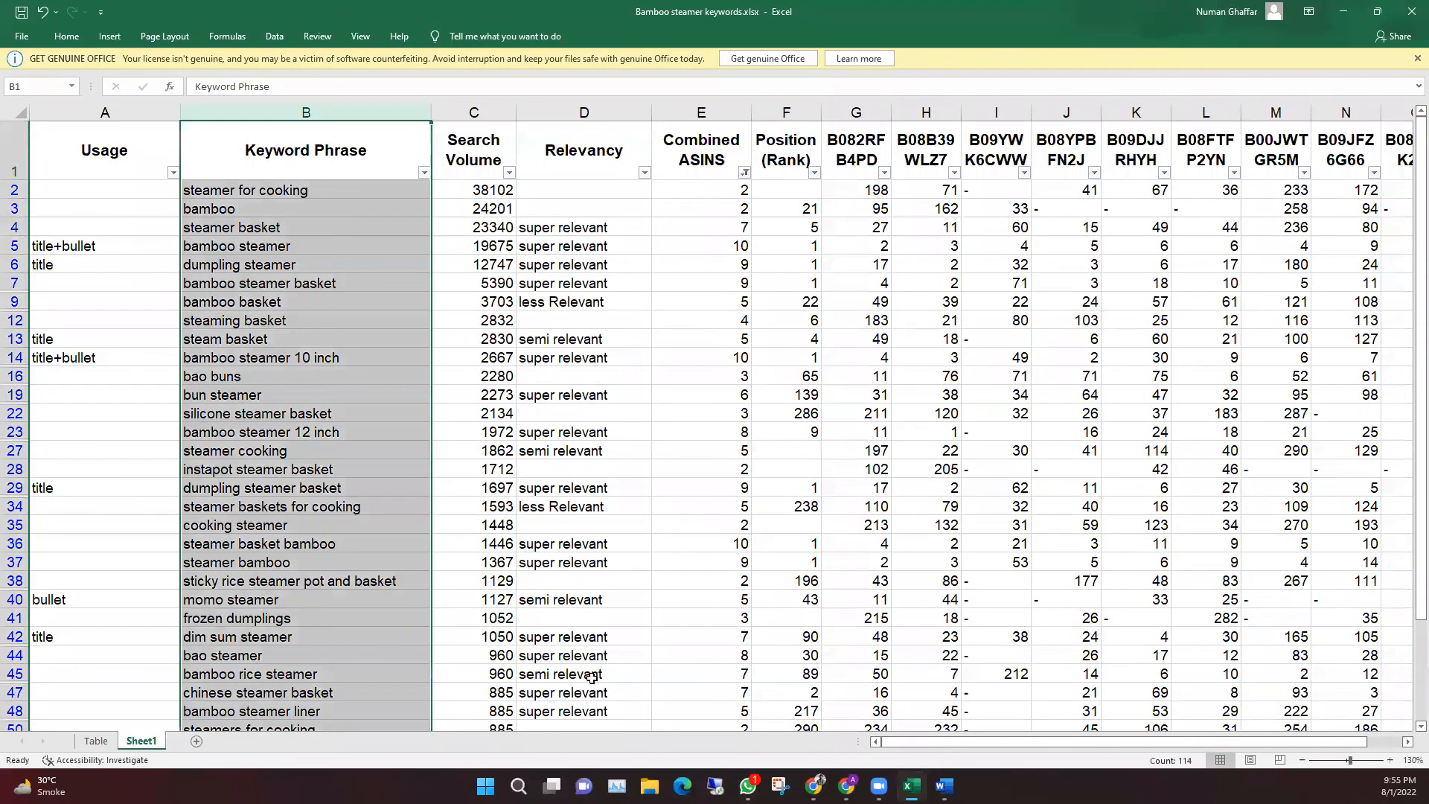
pyautogui.click(1411, 11)
pyautogui.click(715, 420)
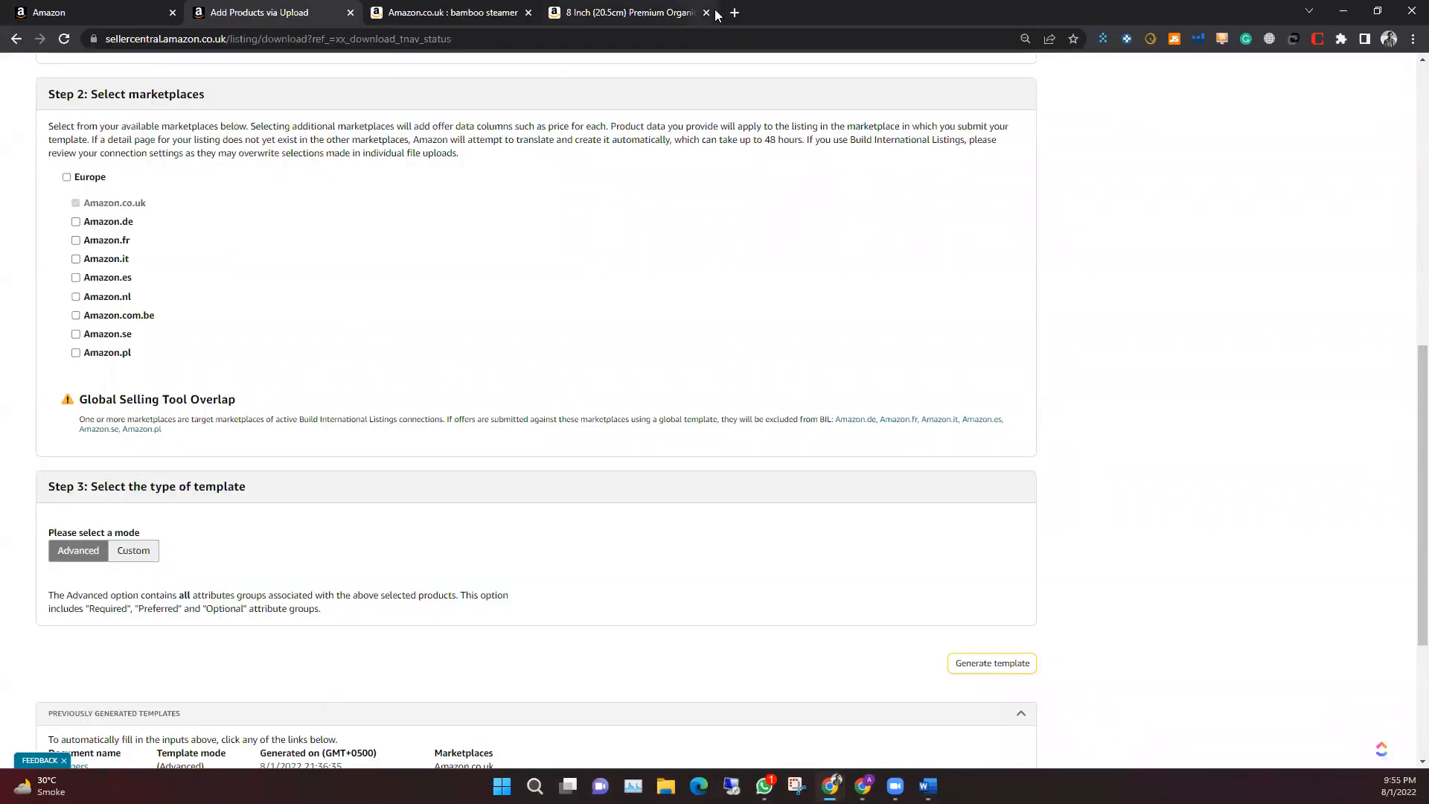
# Search Google for "link to picture" in a new browser tab and open the ImgBB image hosting site
pyautogui.click(734, 13)
pyautogui.click(453, 34)
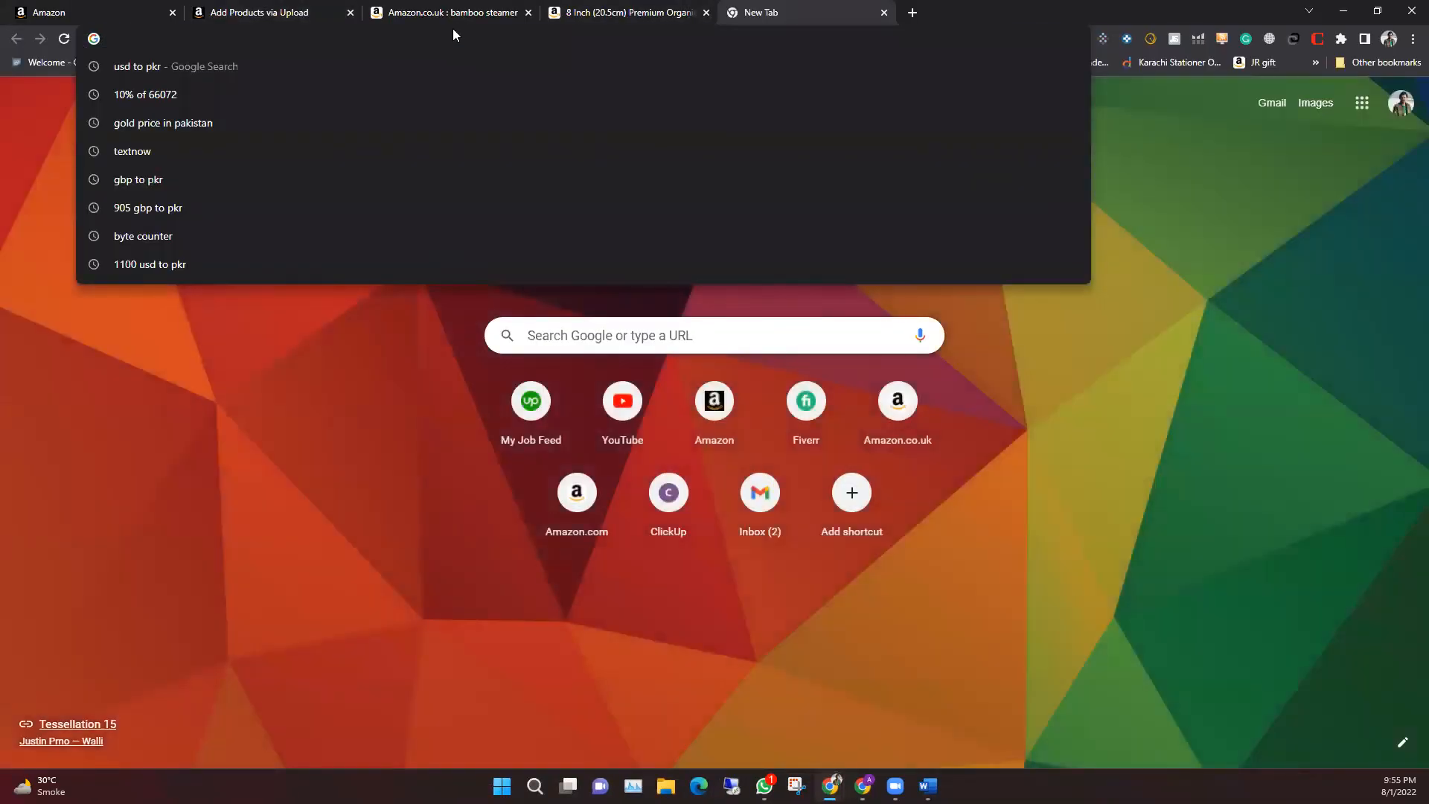
pyautogui.write('link yo')
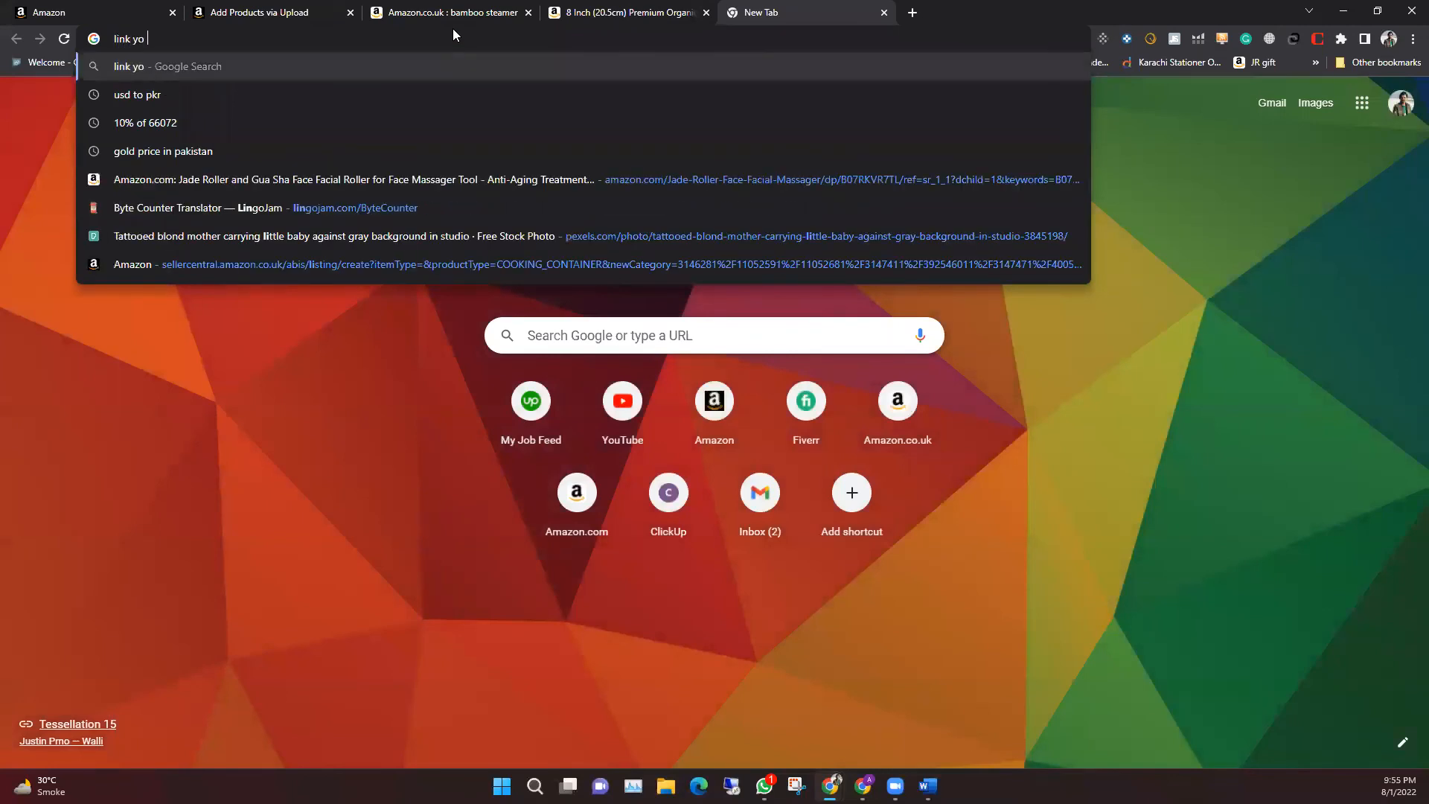
pyautogui.press('BackSpace')
pyautogui.press('BackSpace')
pyautogui.write('to picture')
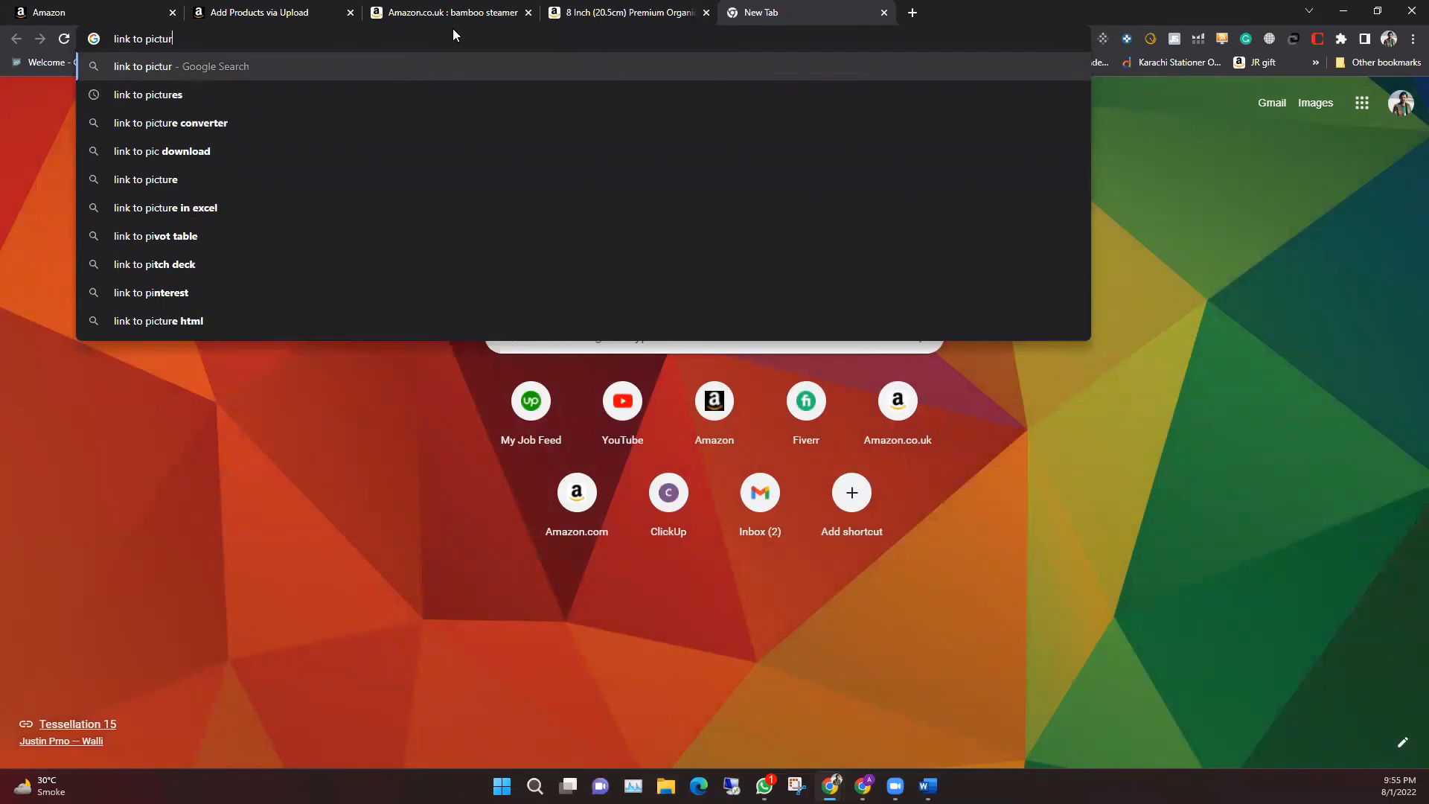
pyautogui.press('Return')
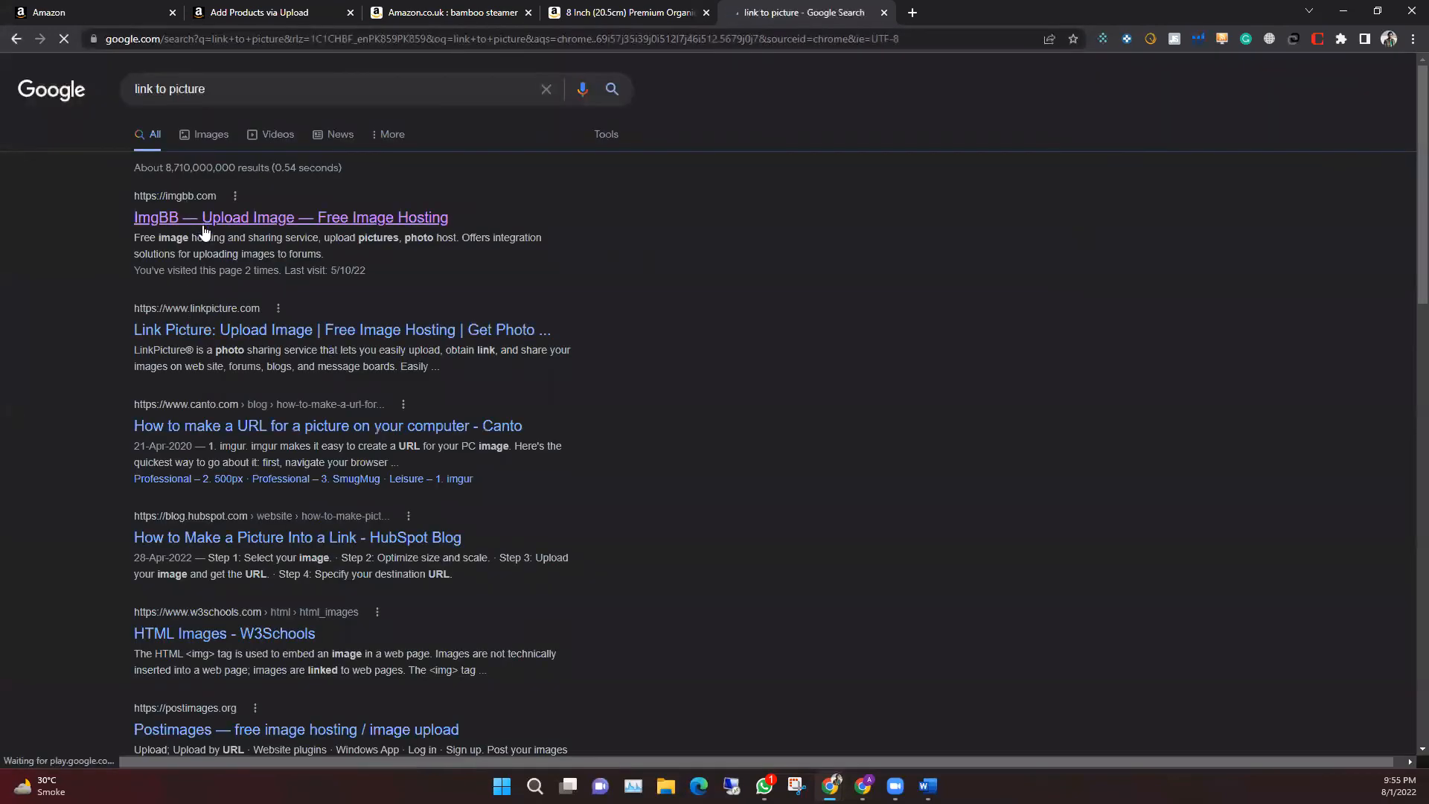
pyautogui.click(207, 227)
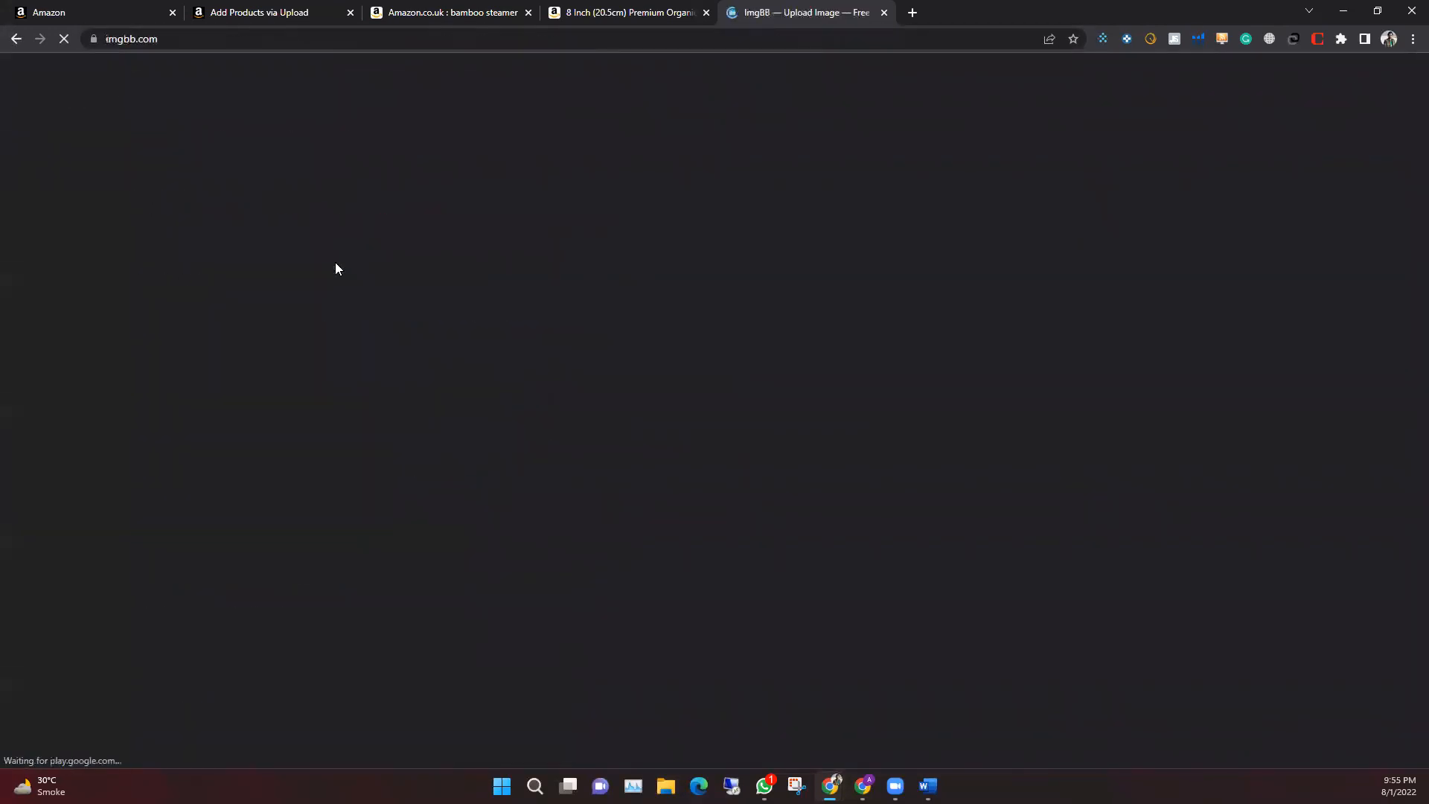
pyautogui.scroll(-1, 703, 254)
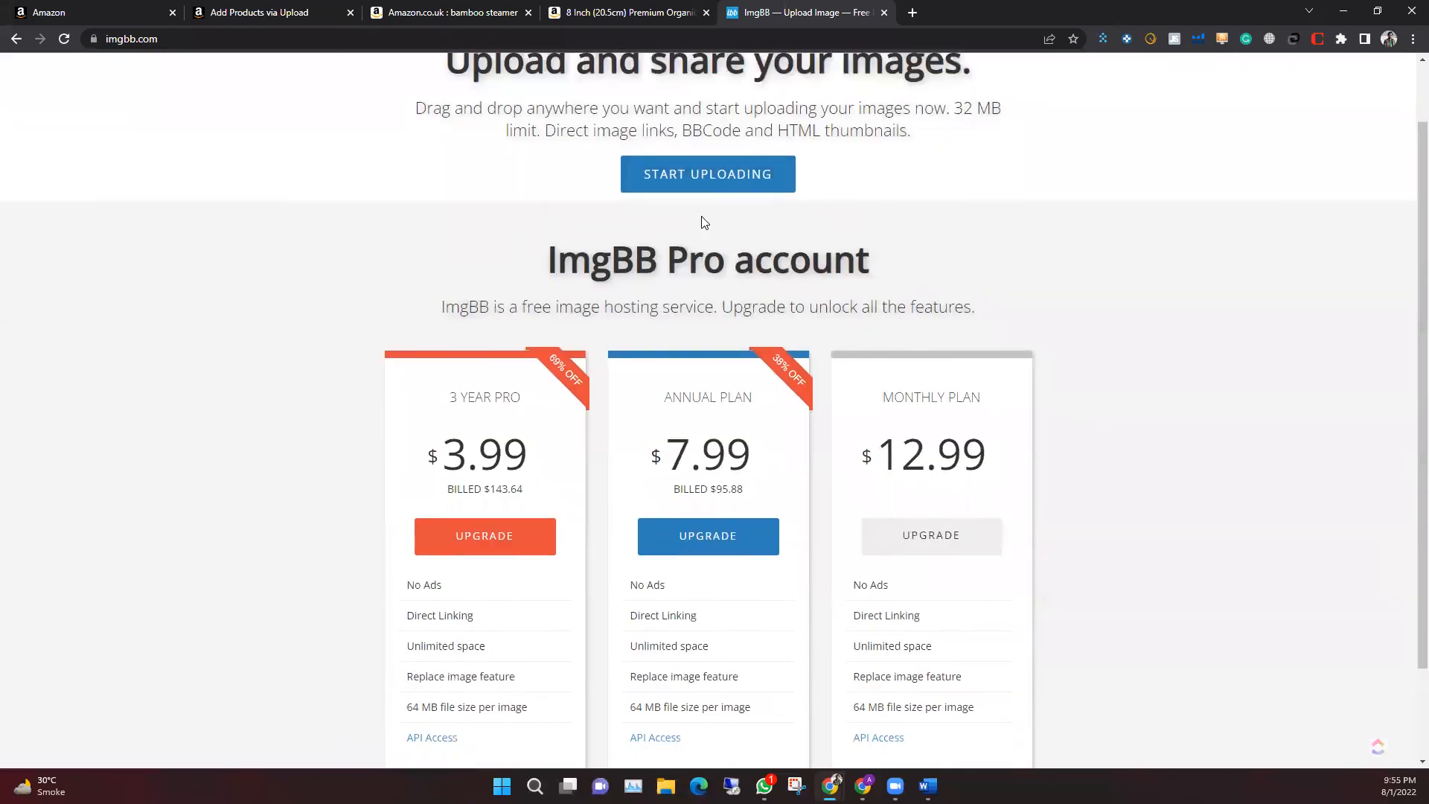
pyautogui.click(703, 183)
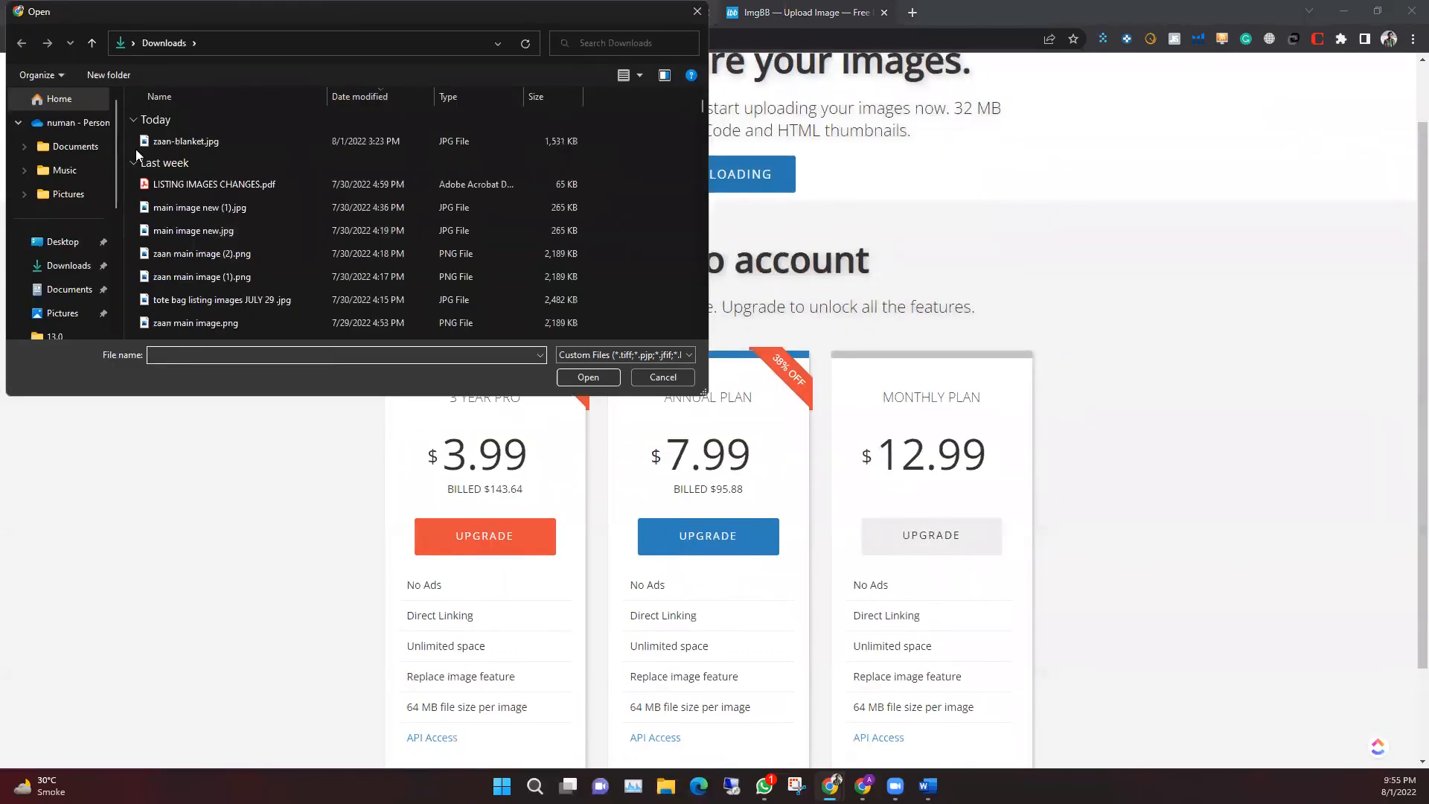
pyautogui.scroll(-3, 189, 271)
pyautogui.scroll(3, 201, 223)
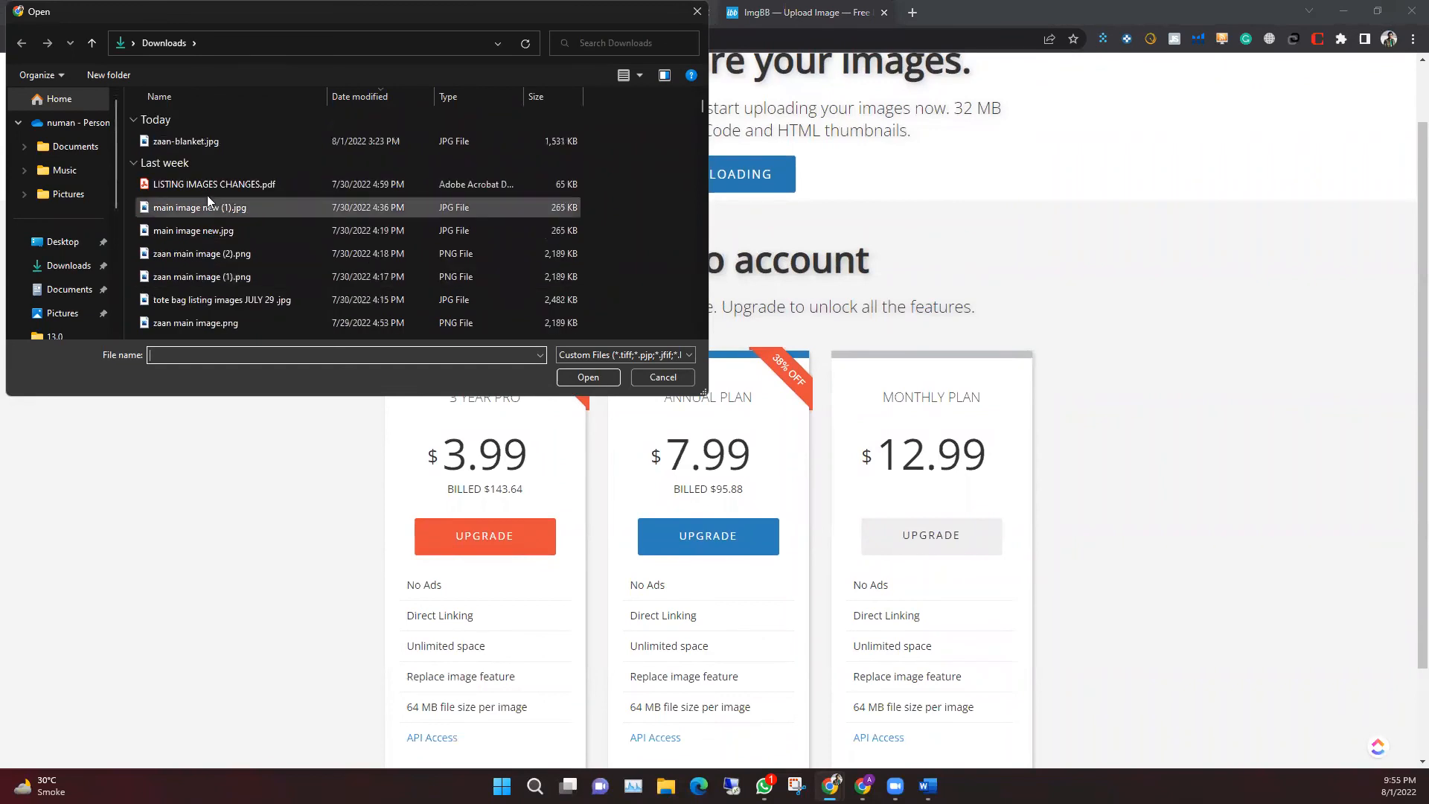
pyautogui.click(78, 147)
pyautogui.click(66, 193)
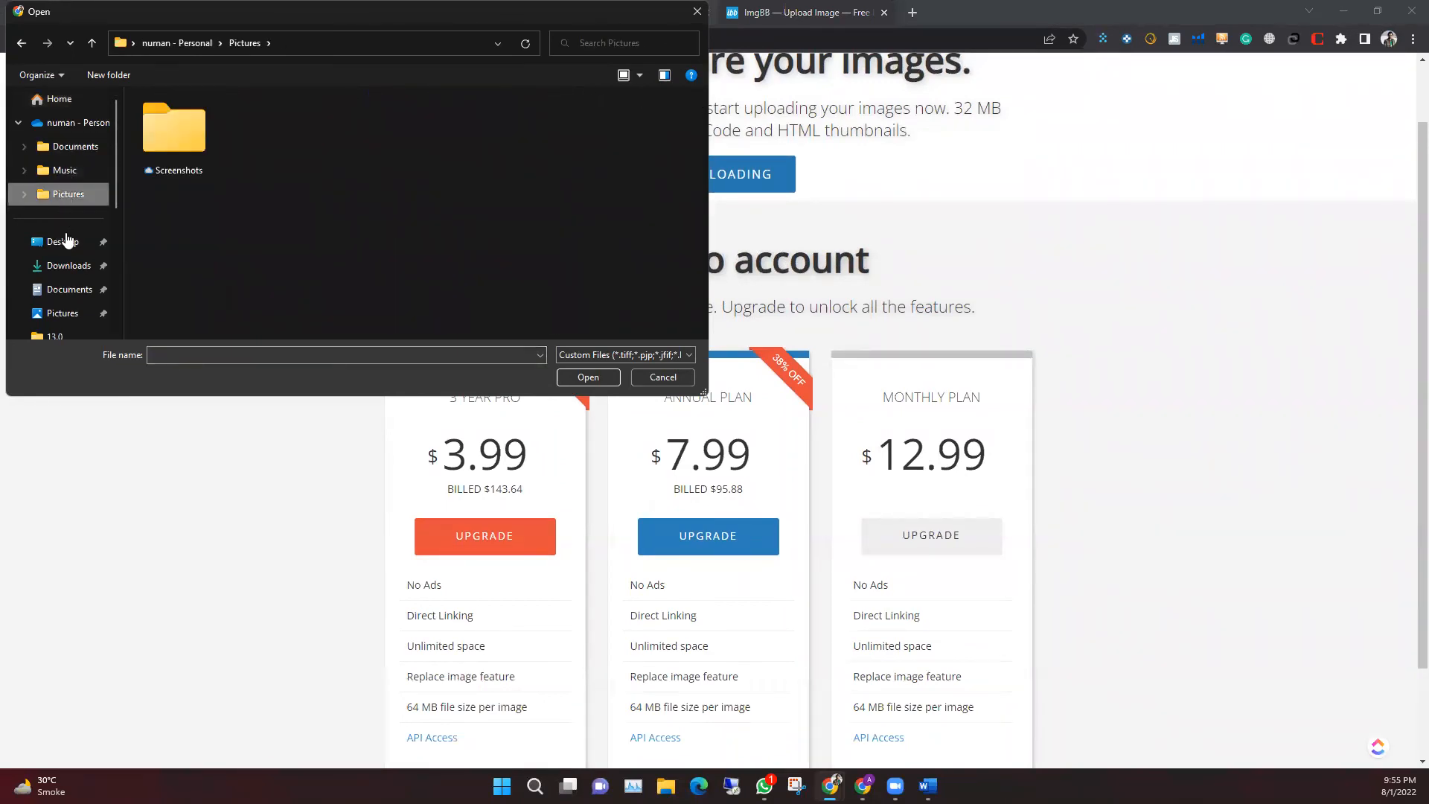
pyautogui.click(71, 265)
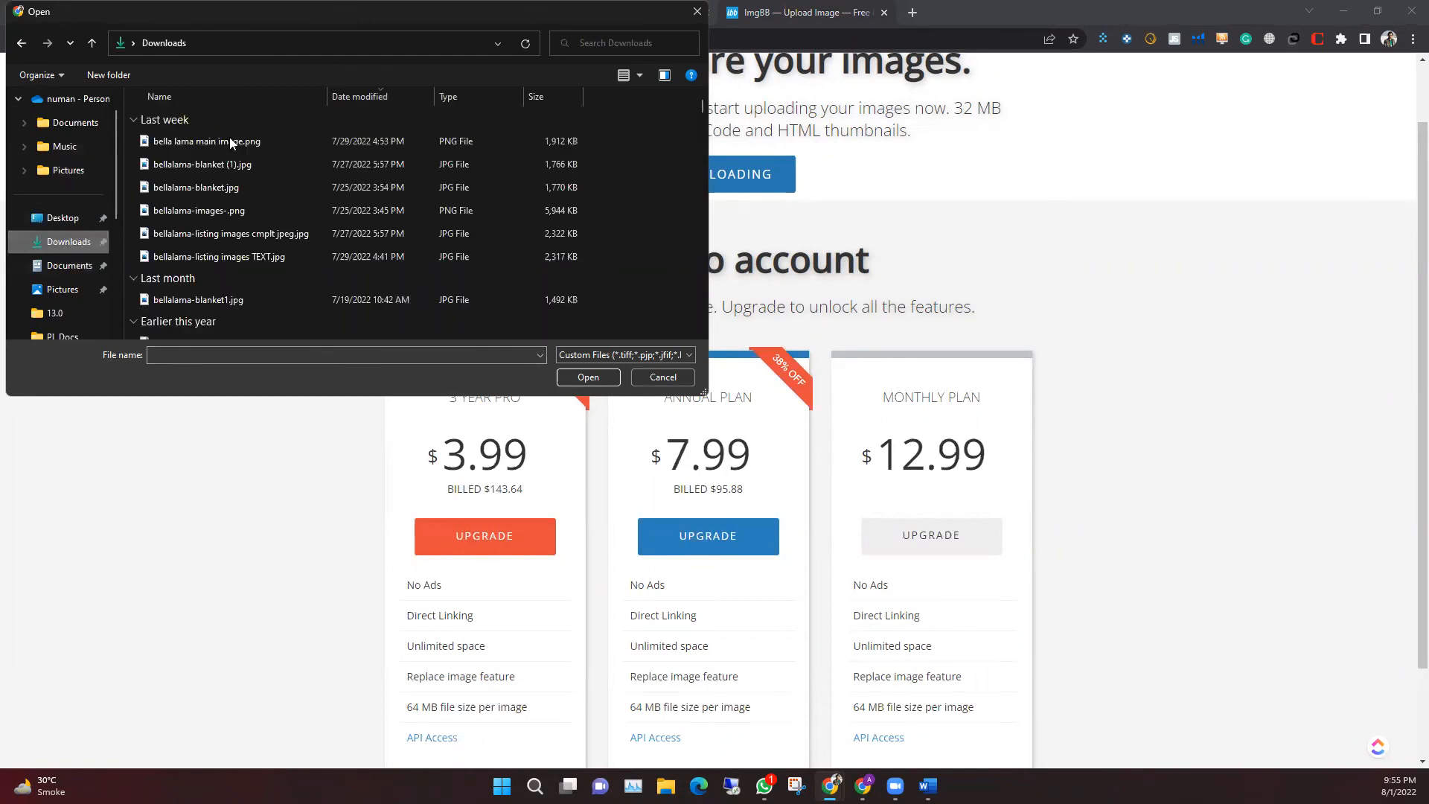
pyautogui.scroll(-2, 85, 288)
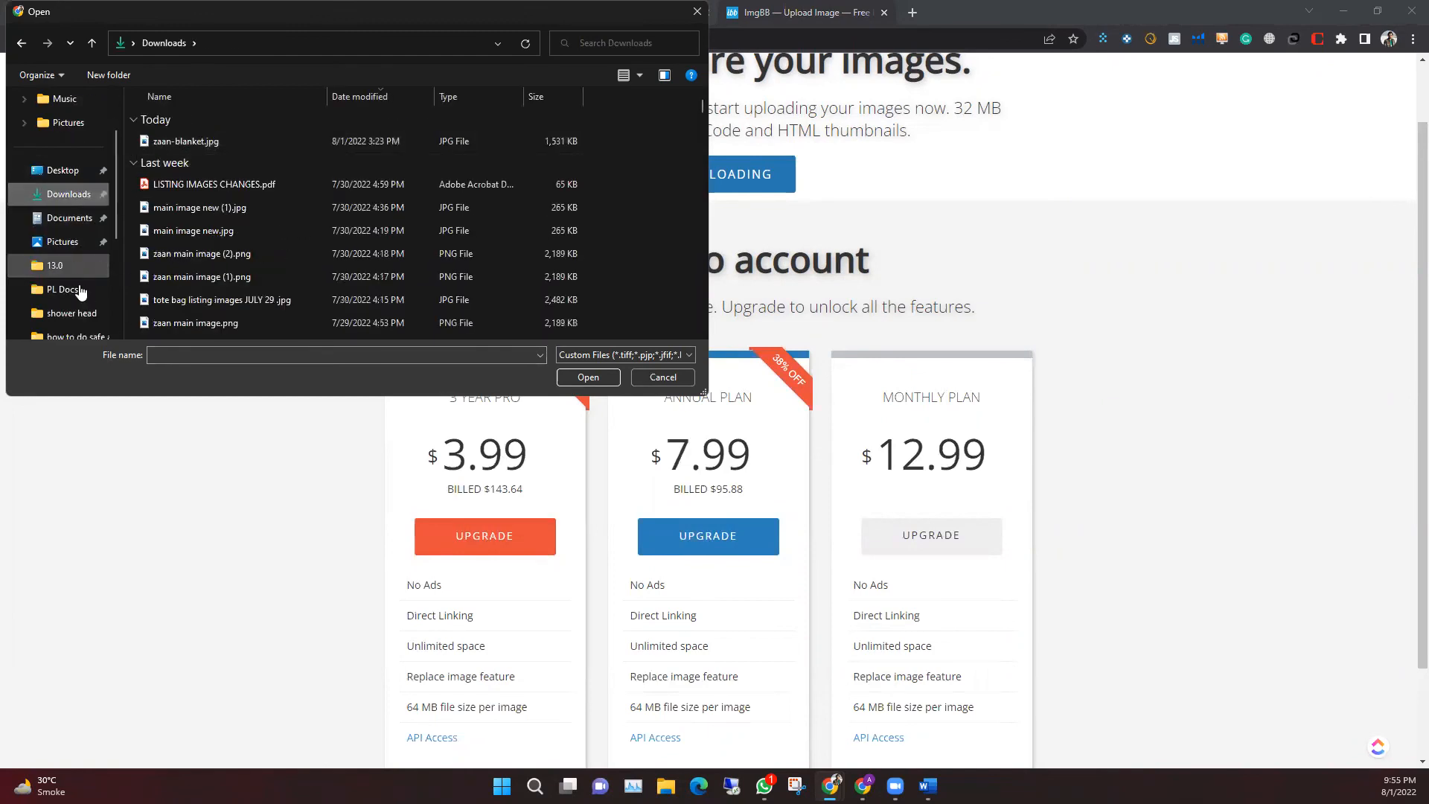
pyautogui.click(637, 376)
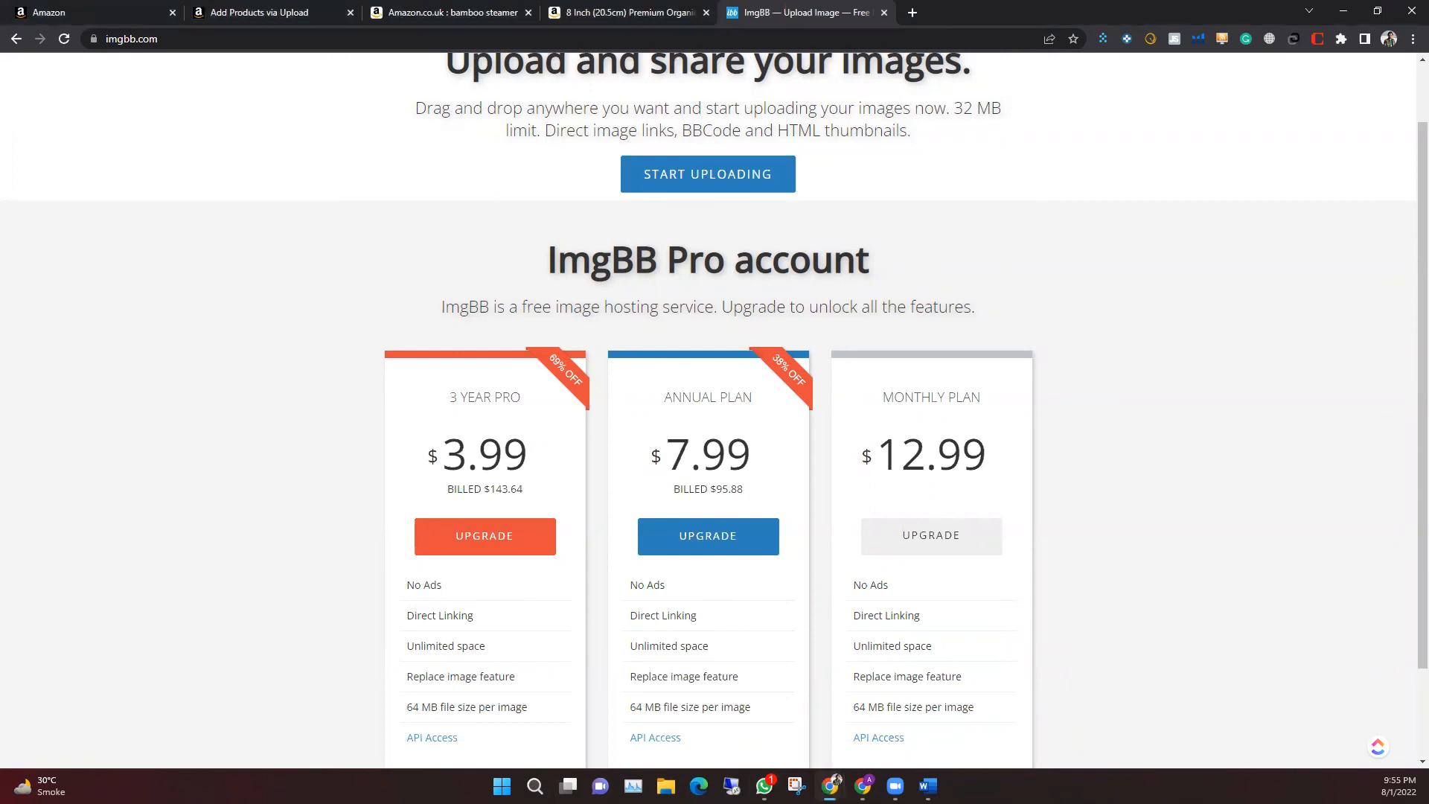
pyautogui.press('super+e')
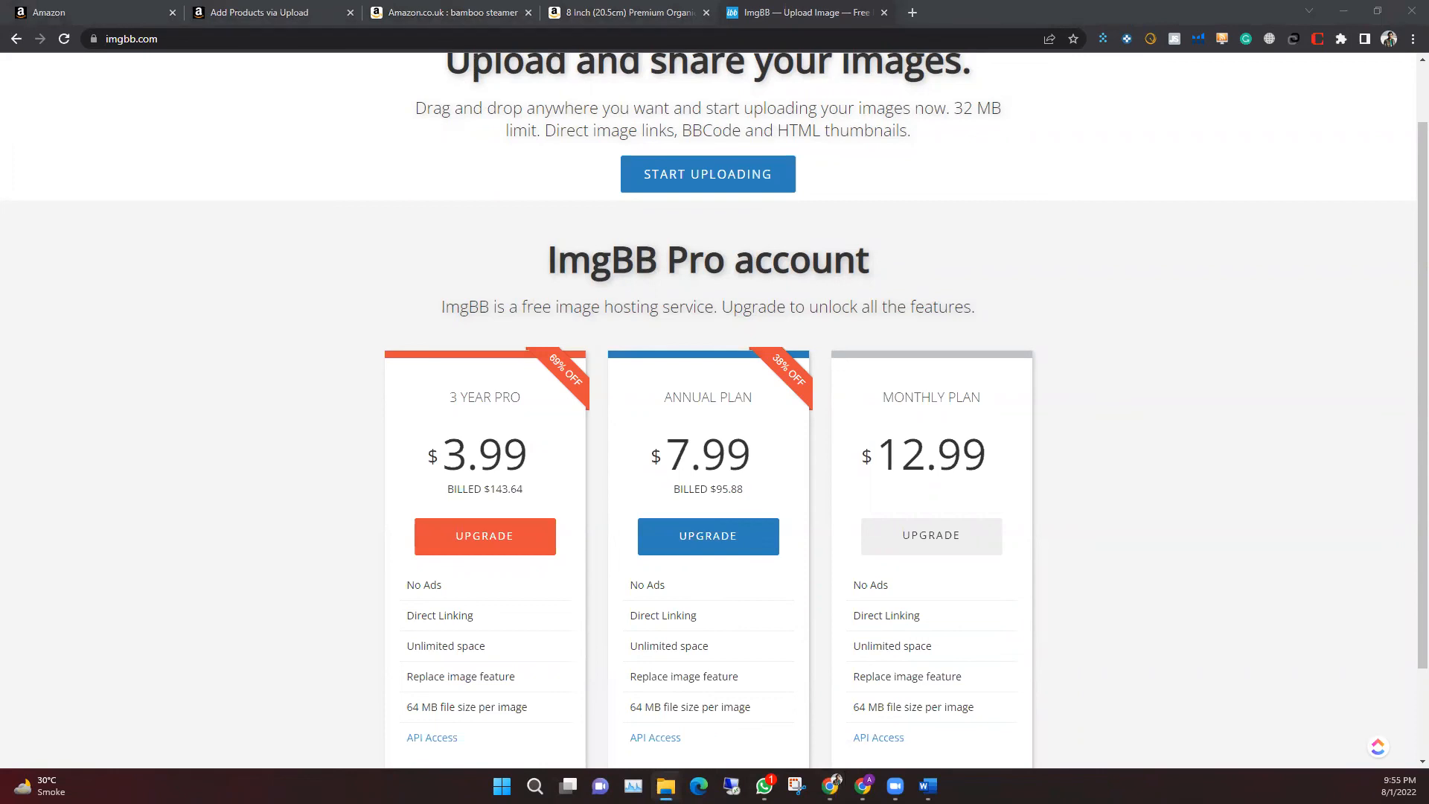
# Start an ImgBB upload and choose Pasport Dummy.jfif from the Account Creation folder on the Desktop
pyautogui.click(734, 175)
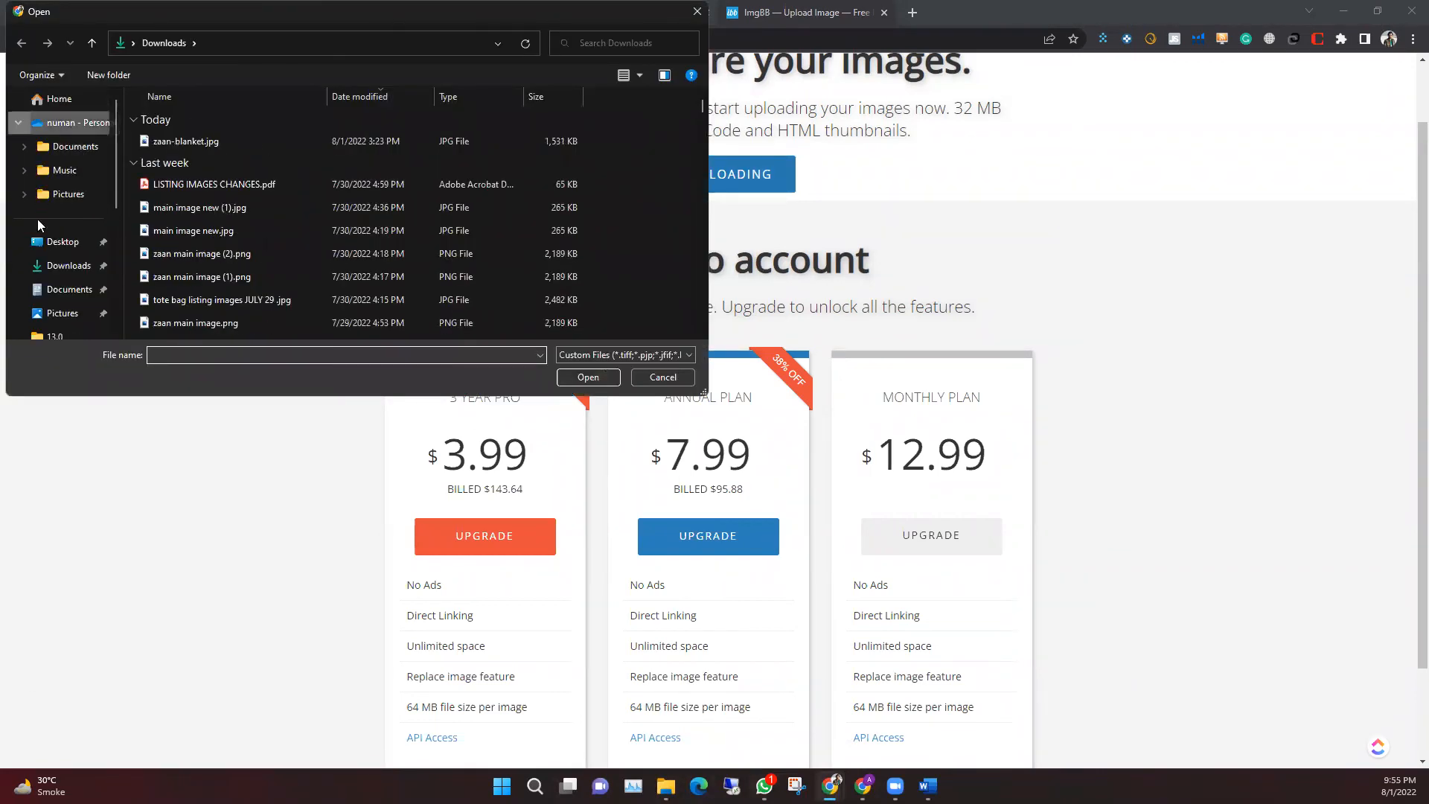
pyautogui.click(63, 244)
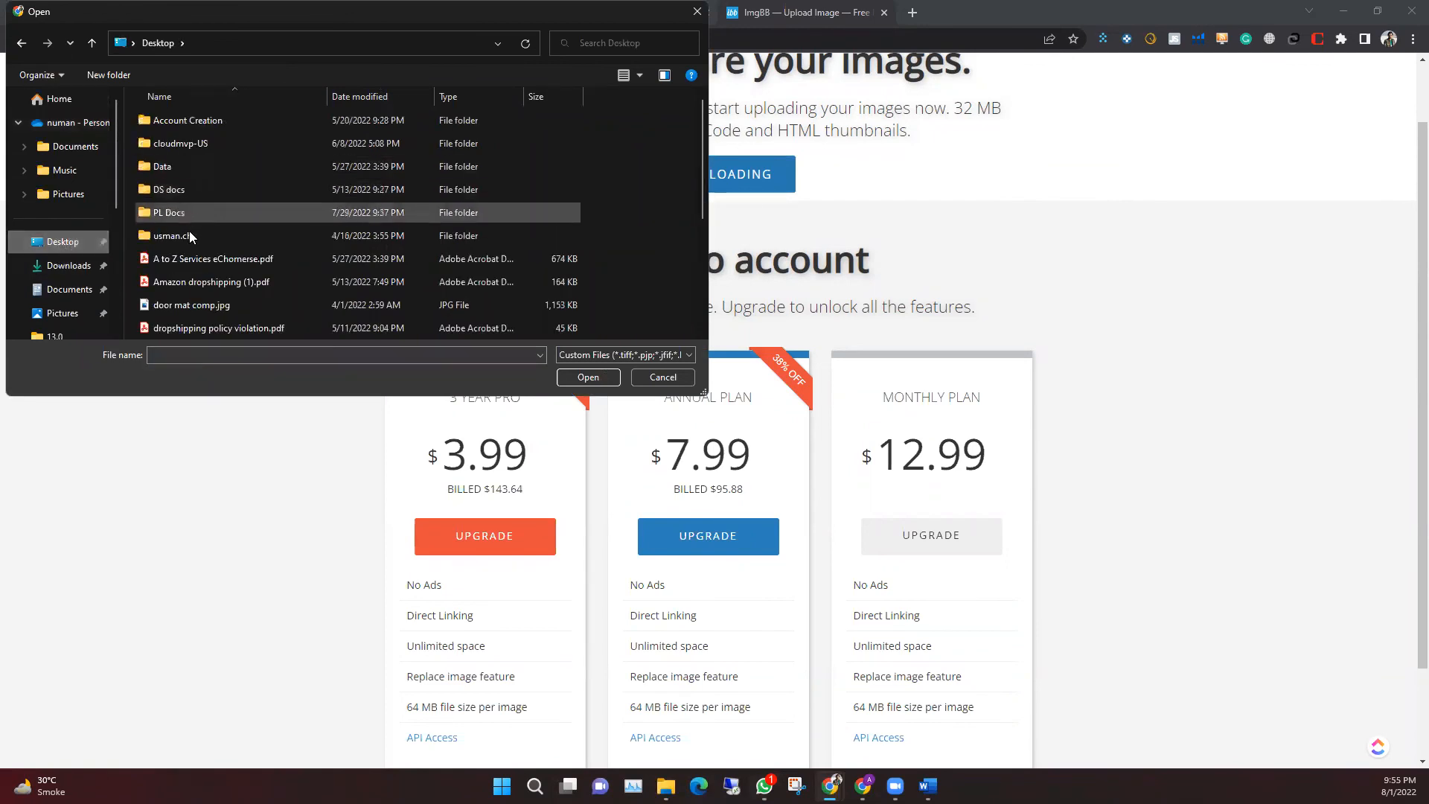
pyautogui.doubleClick(198, 119)
pyautogui.click(266, 155)
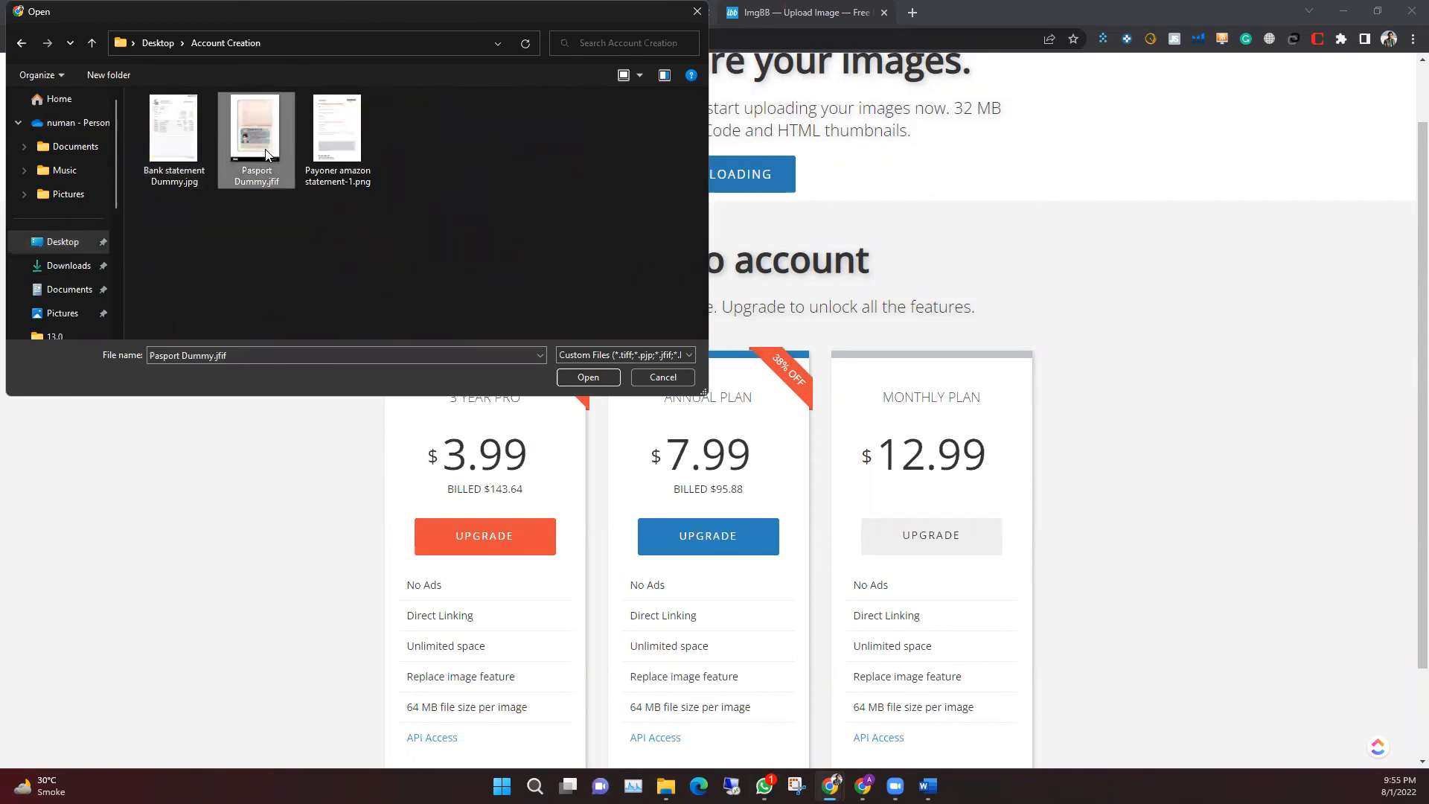
pyautogui.doubleClick(266, 154)
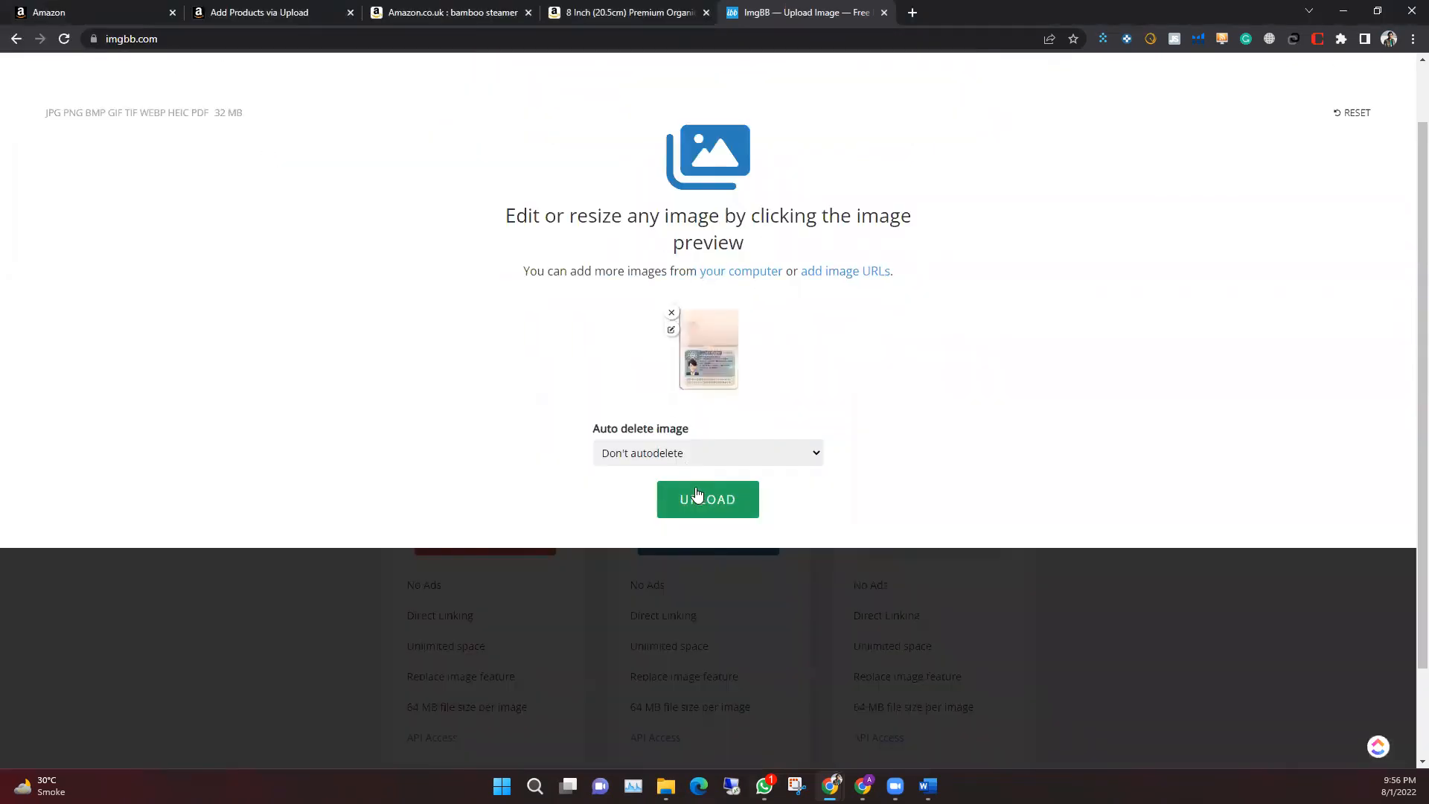
# Upload the chosen image to ImgBB and copy its viewer link
pyautogui.click(695, 493)
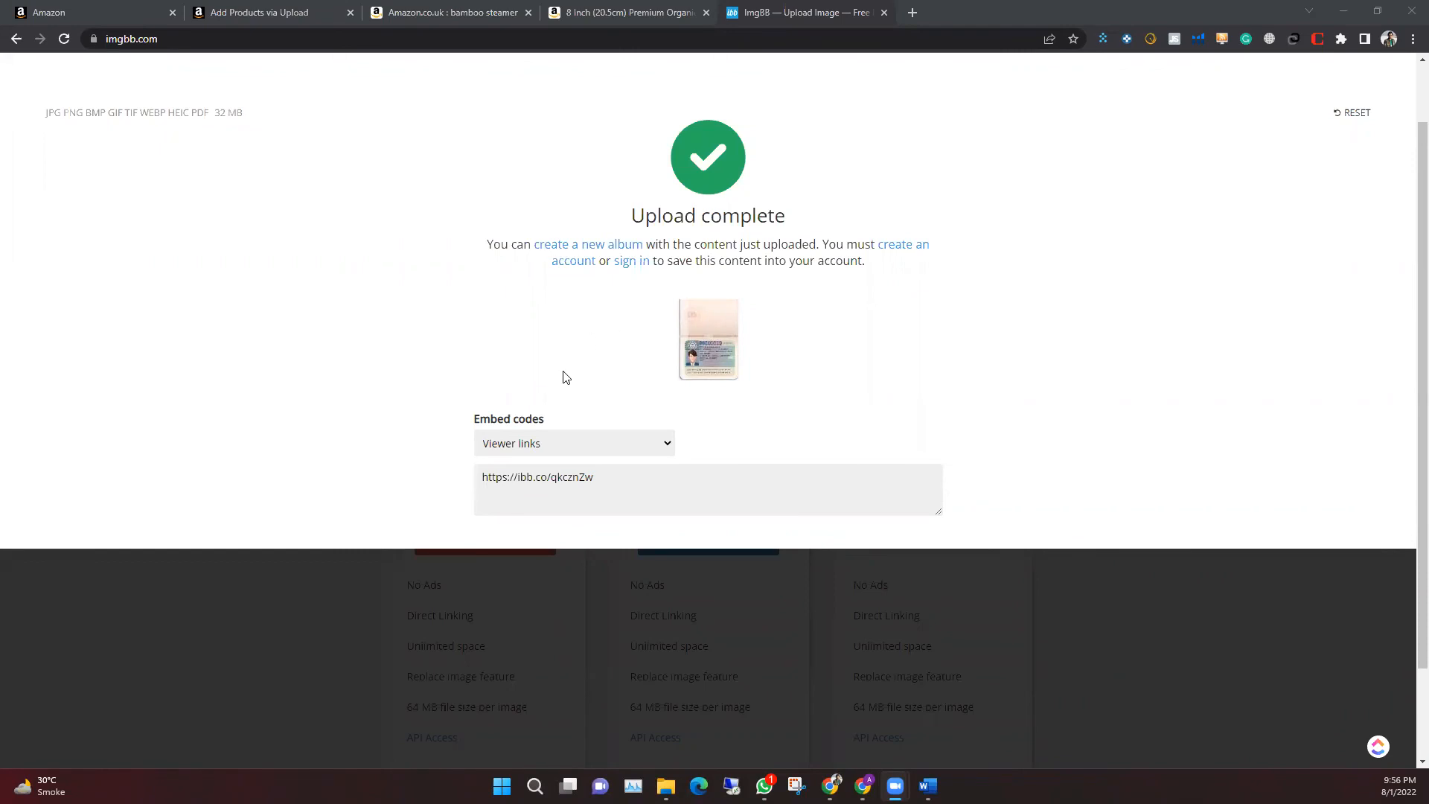
pyautogui.moveTo(827, 486)
pyautogui.click(918, 483)
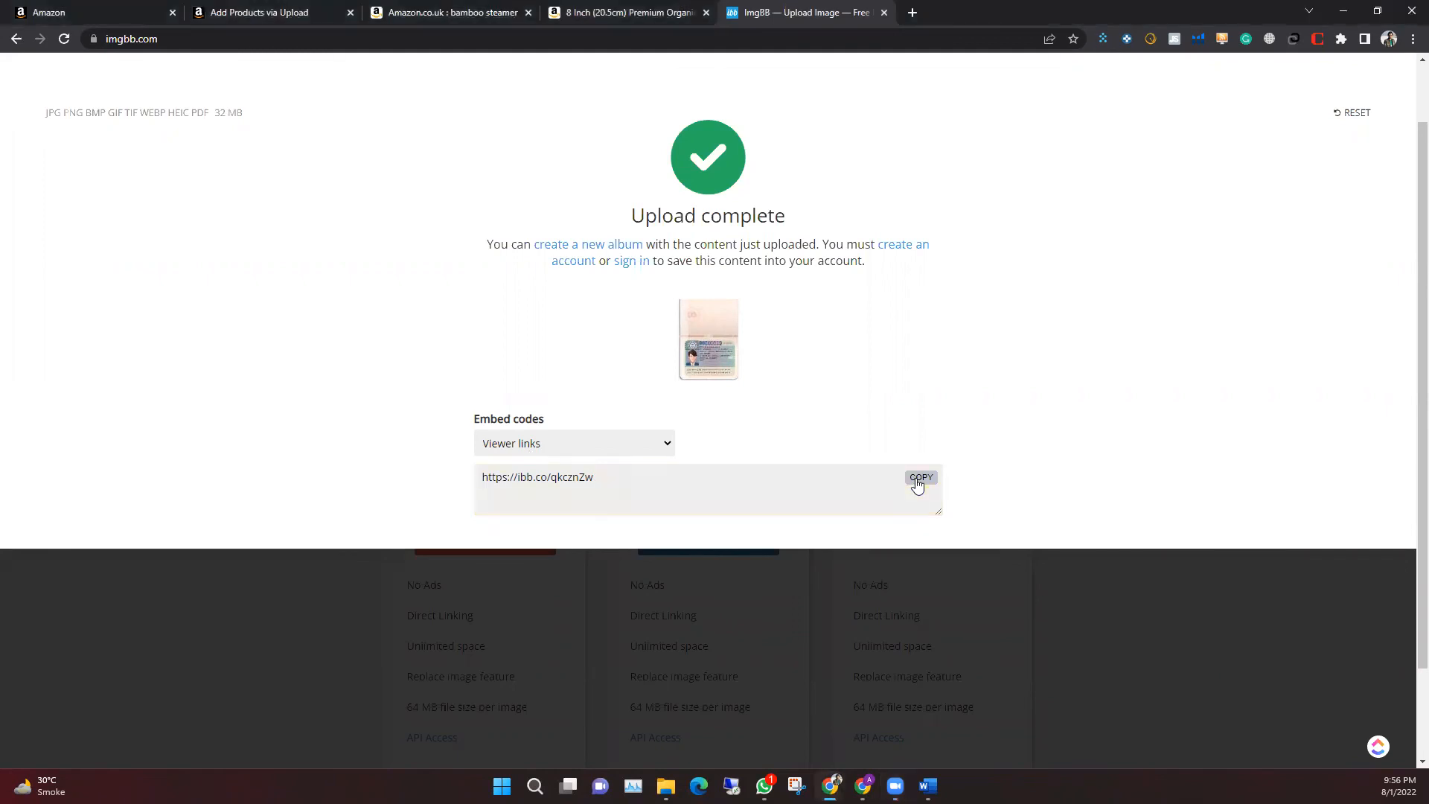